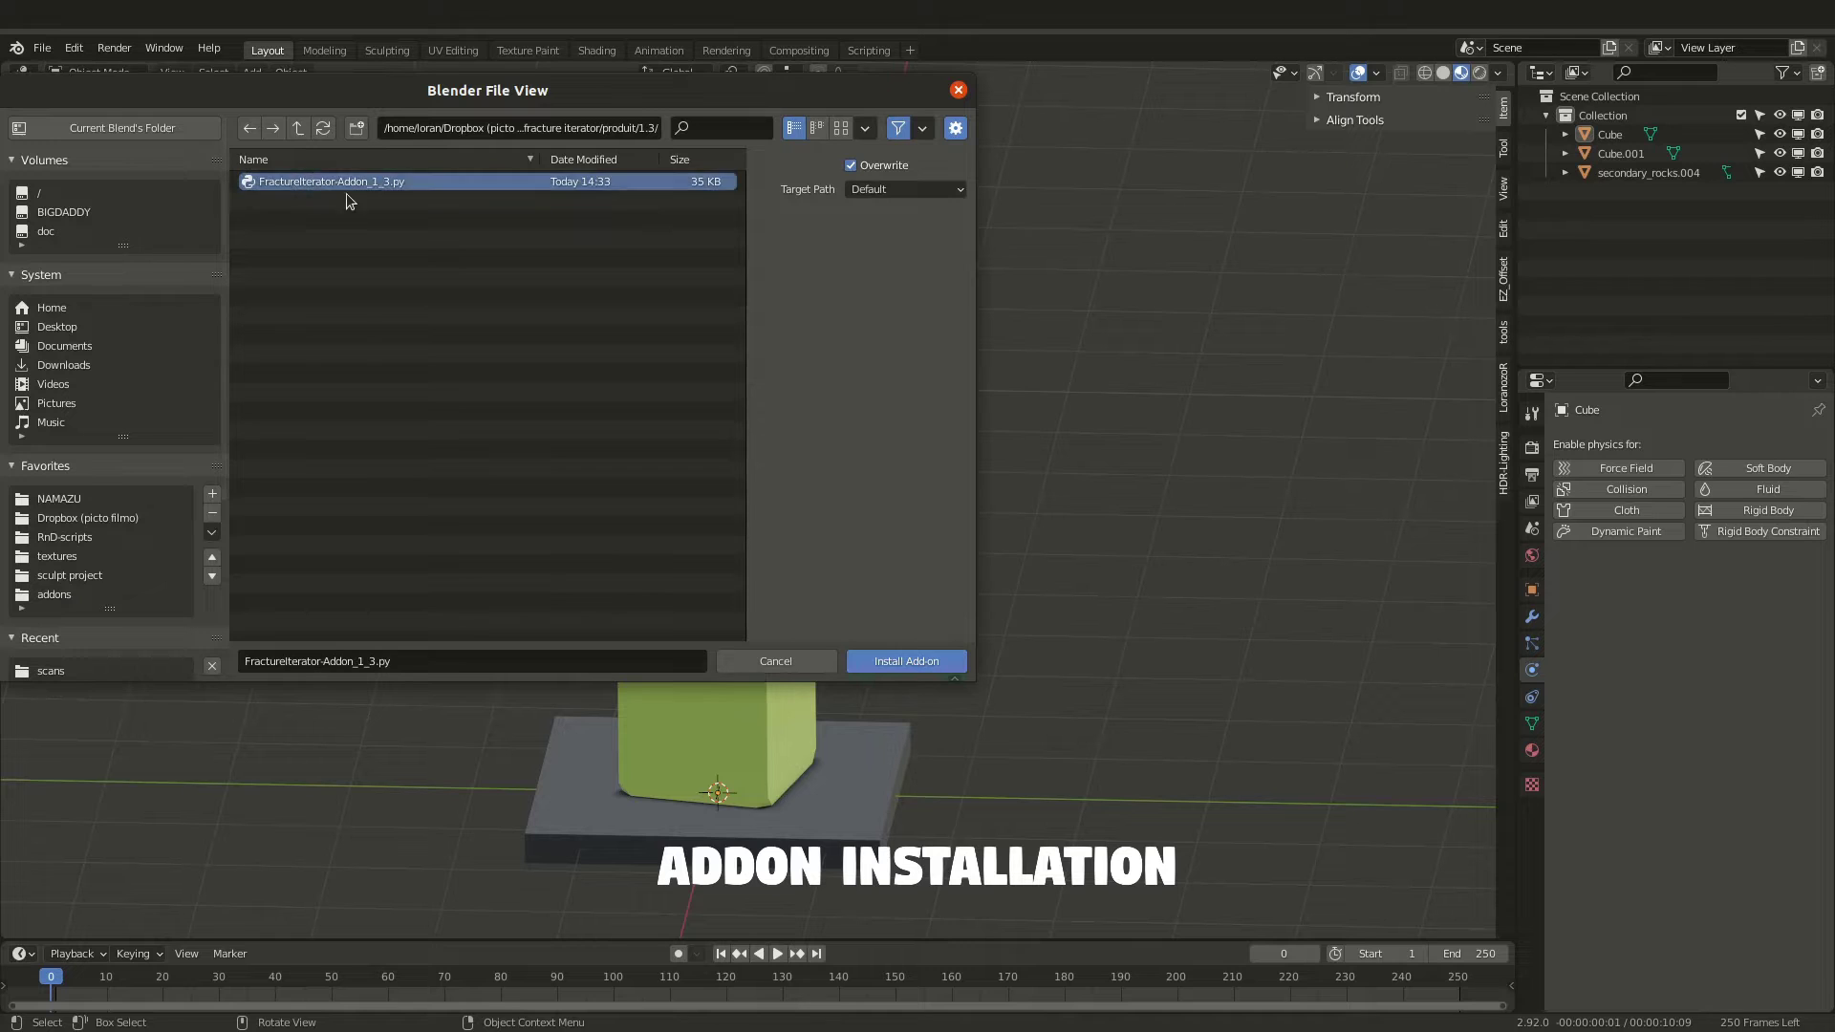
- Install the add-on file FractureIterator-Addon_1_3.py, enable Fracture Iterator and expand its details
{"action": "left_click", "coordinate": [923, 659]}
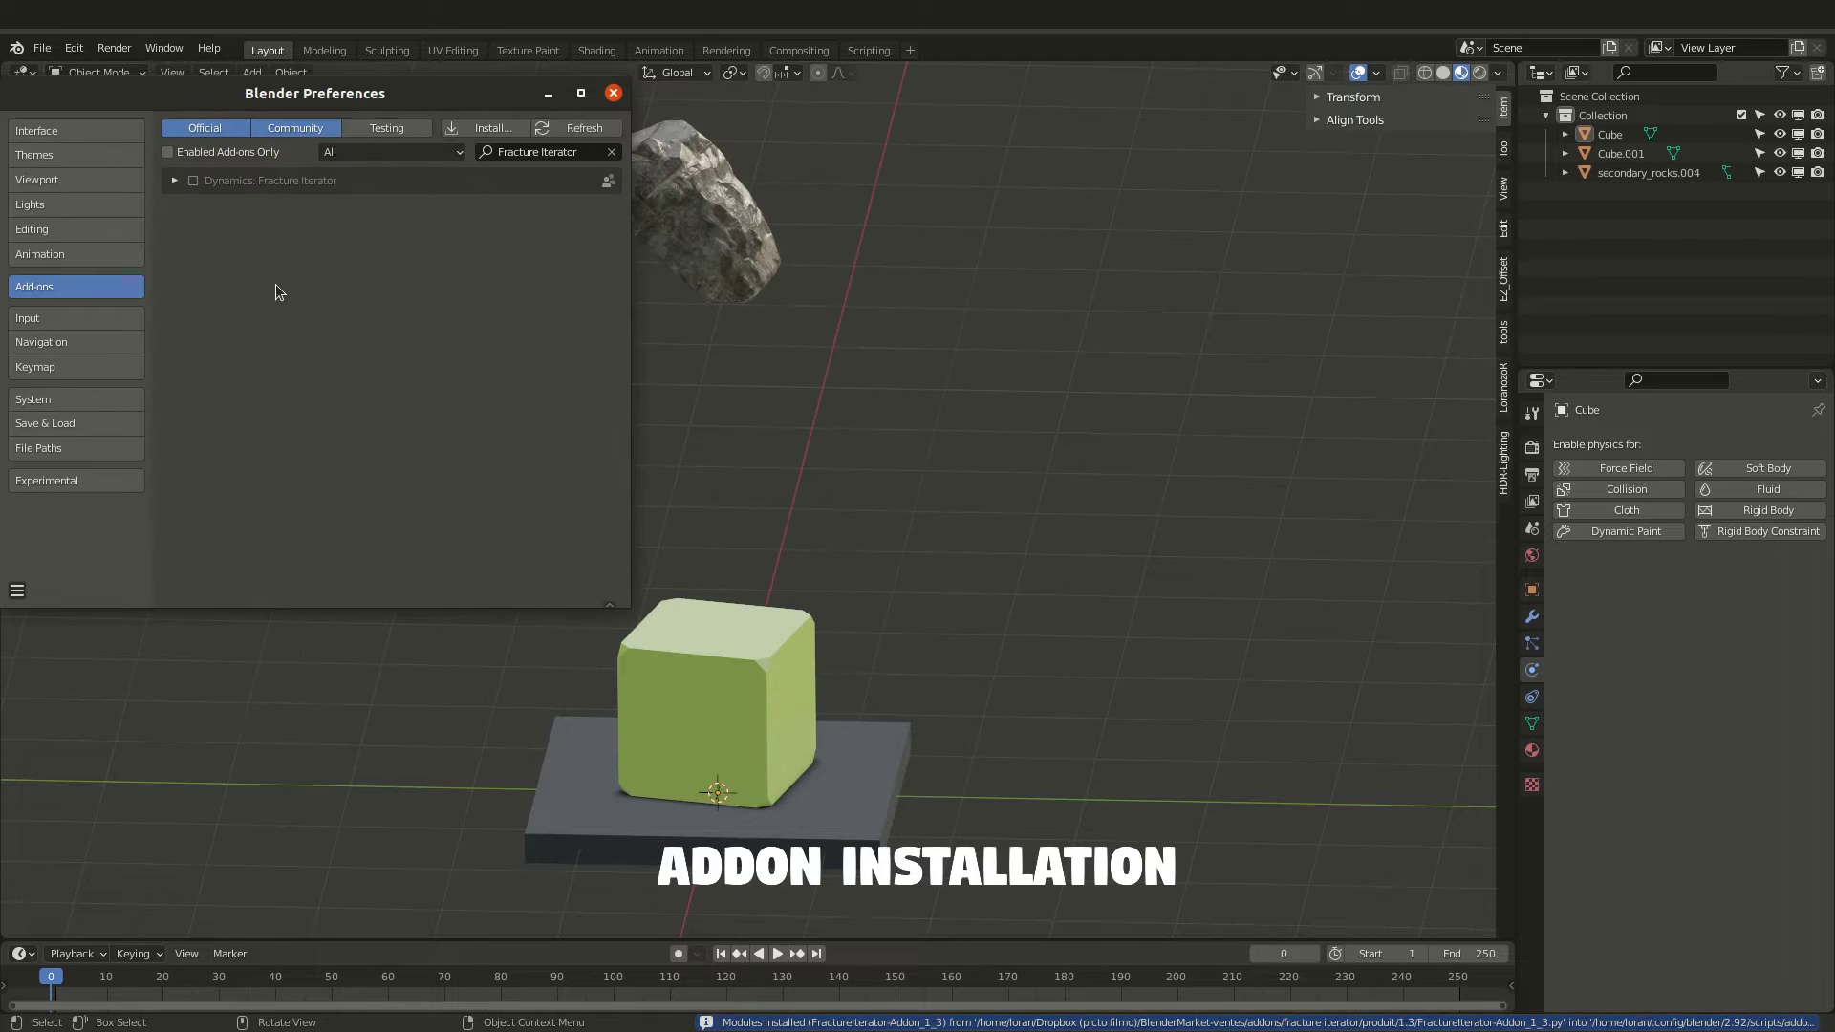
{"action": "left_click", "coordinate": [193, 181]}
{"action": "left_click", "coordinate": [175, 179]}
- Filter the add-ons for "fractur" and check the details of the Cell Fracture add-on
{"action": "left_click", "coordinate": [533, 153]}
{"action": "type", "text": "fractur"}
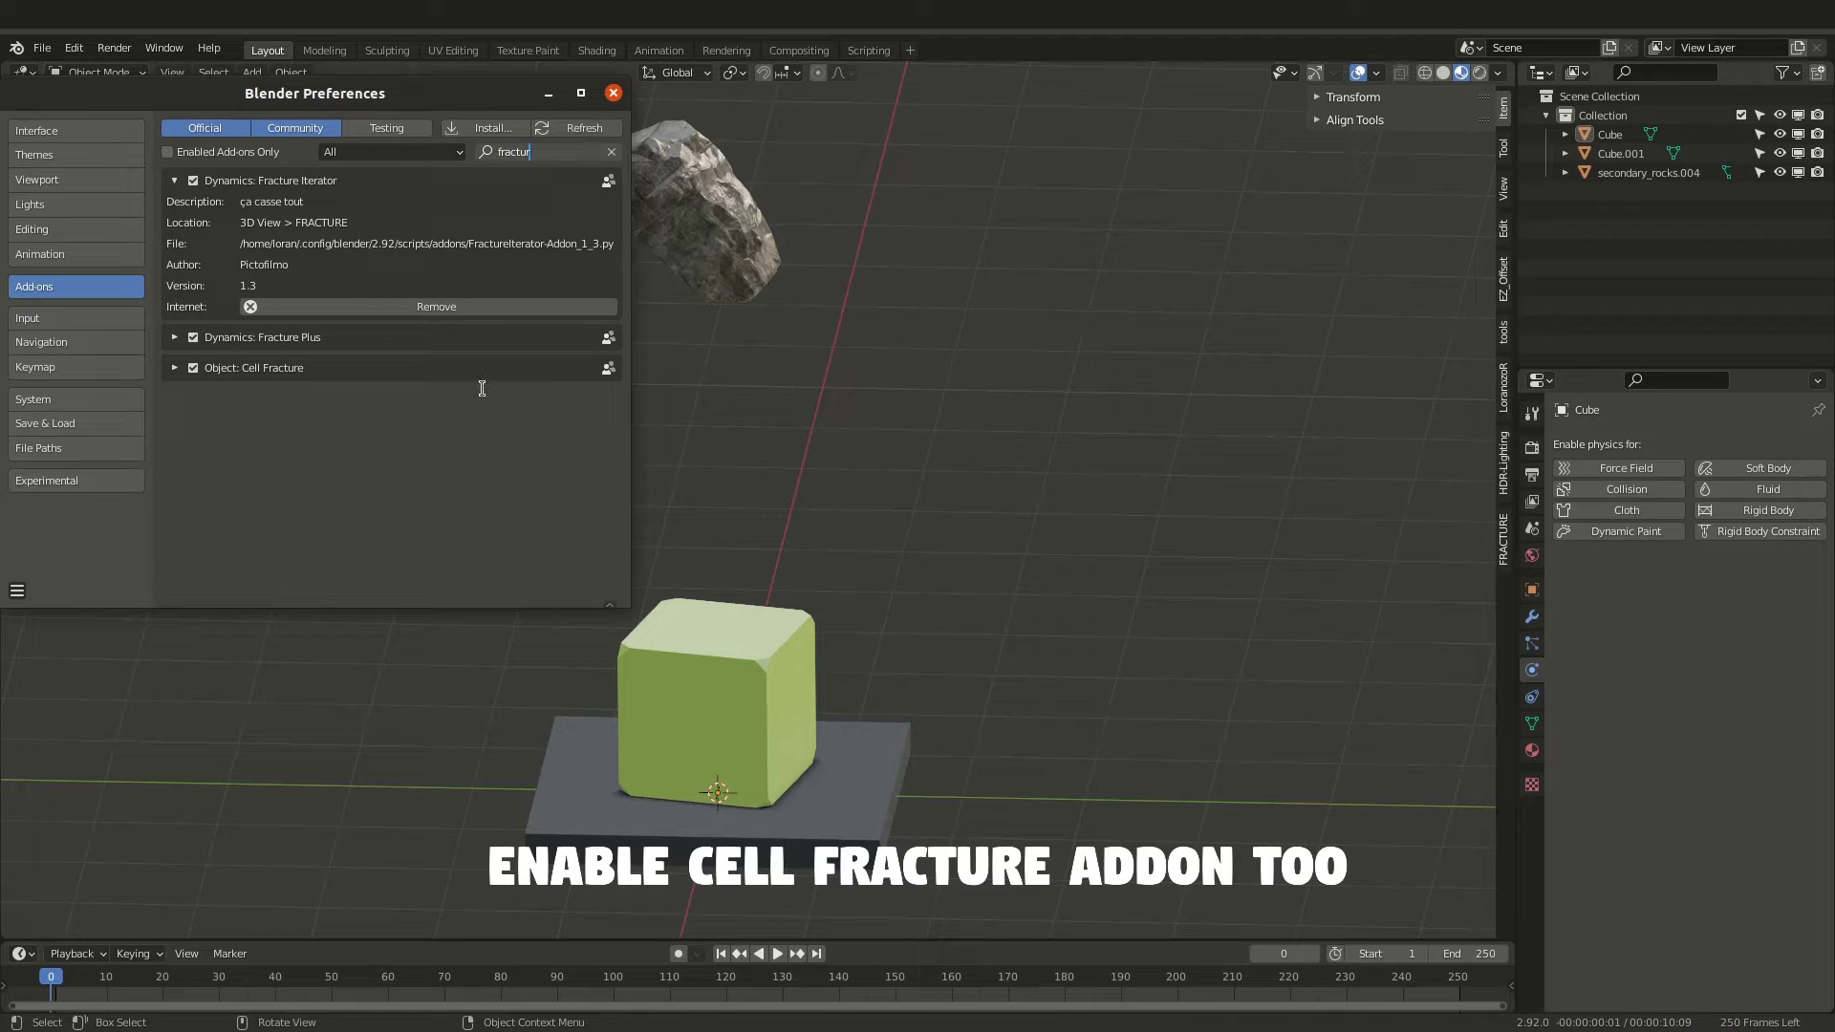
{"action": "key", "text": "Return"}
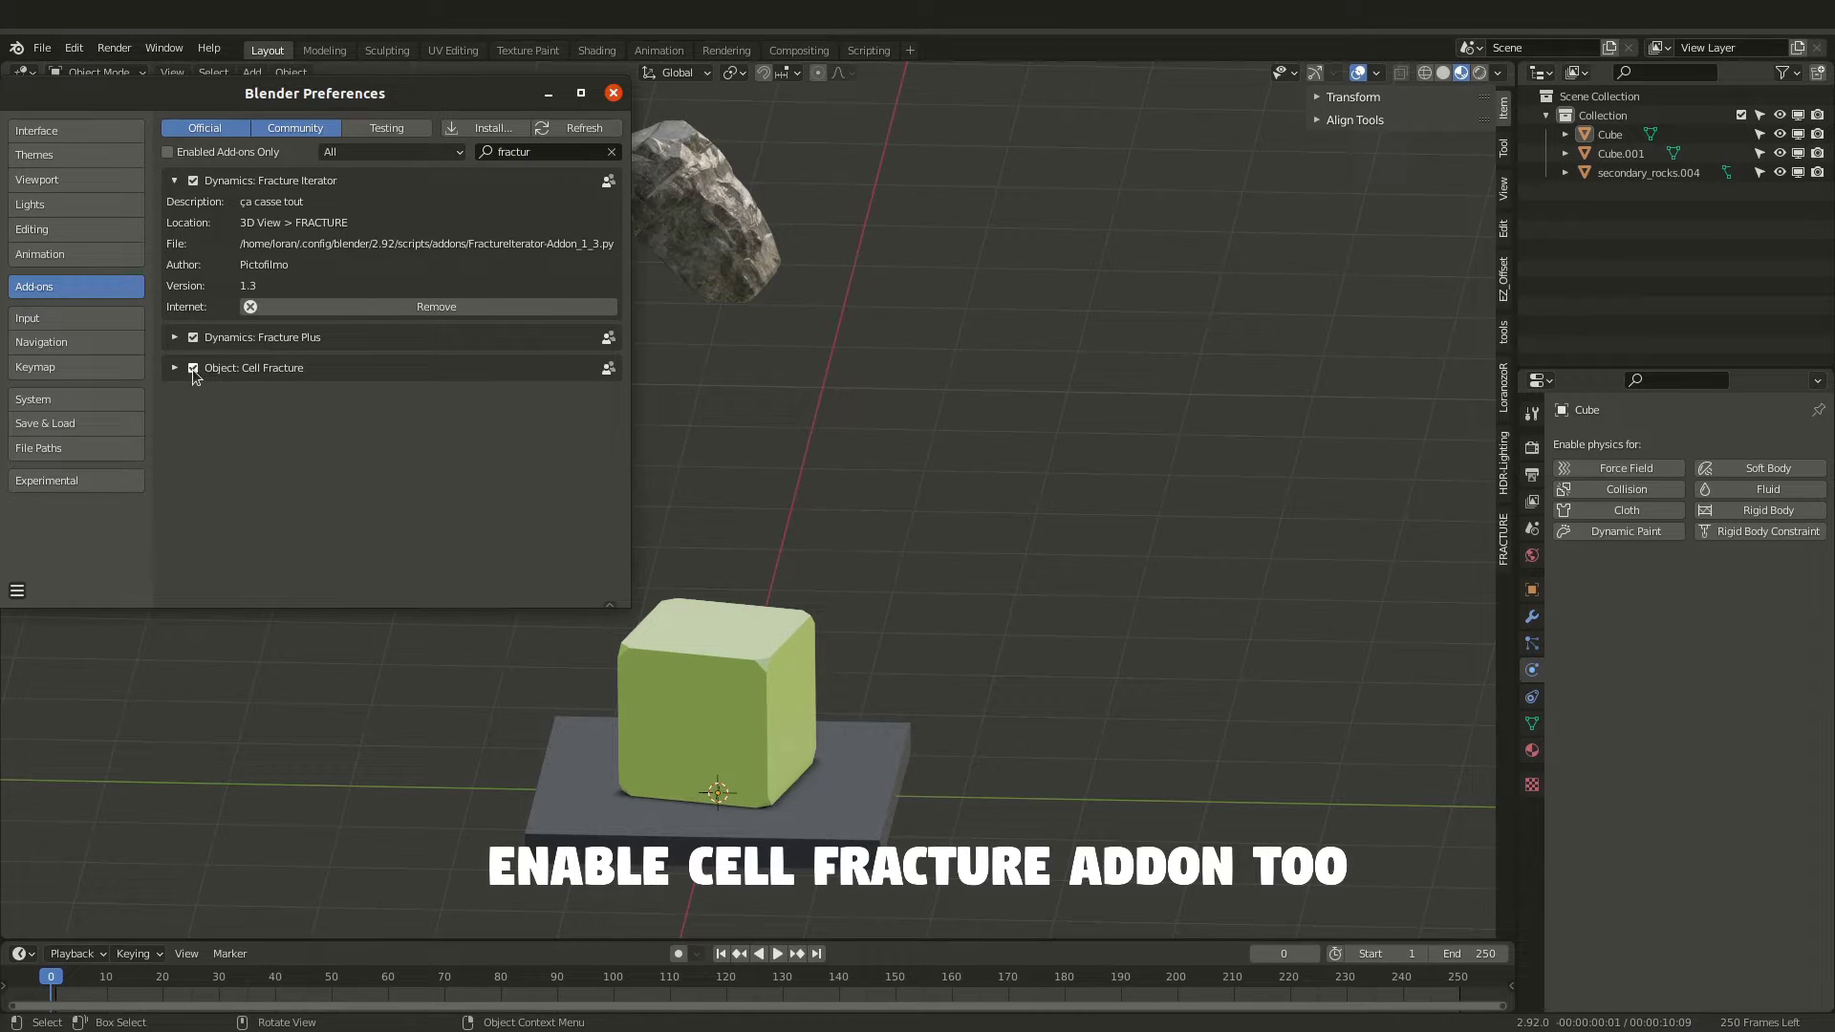
{"action": "left_click", "coordinate": [172, 369]}
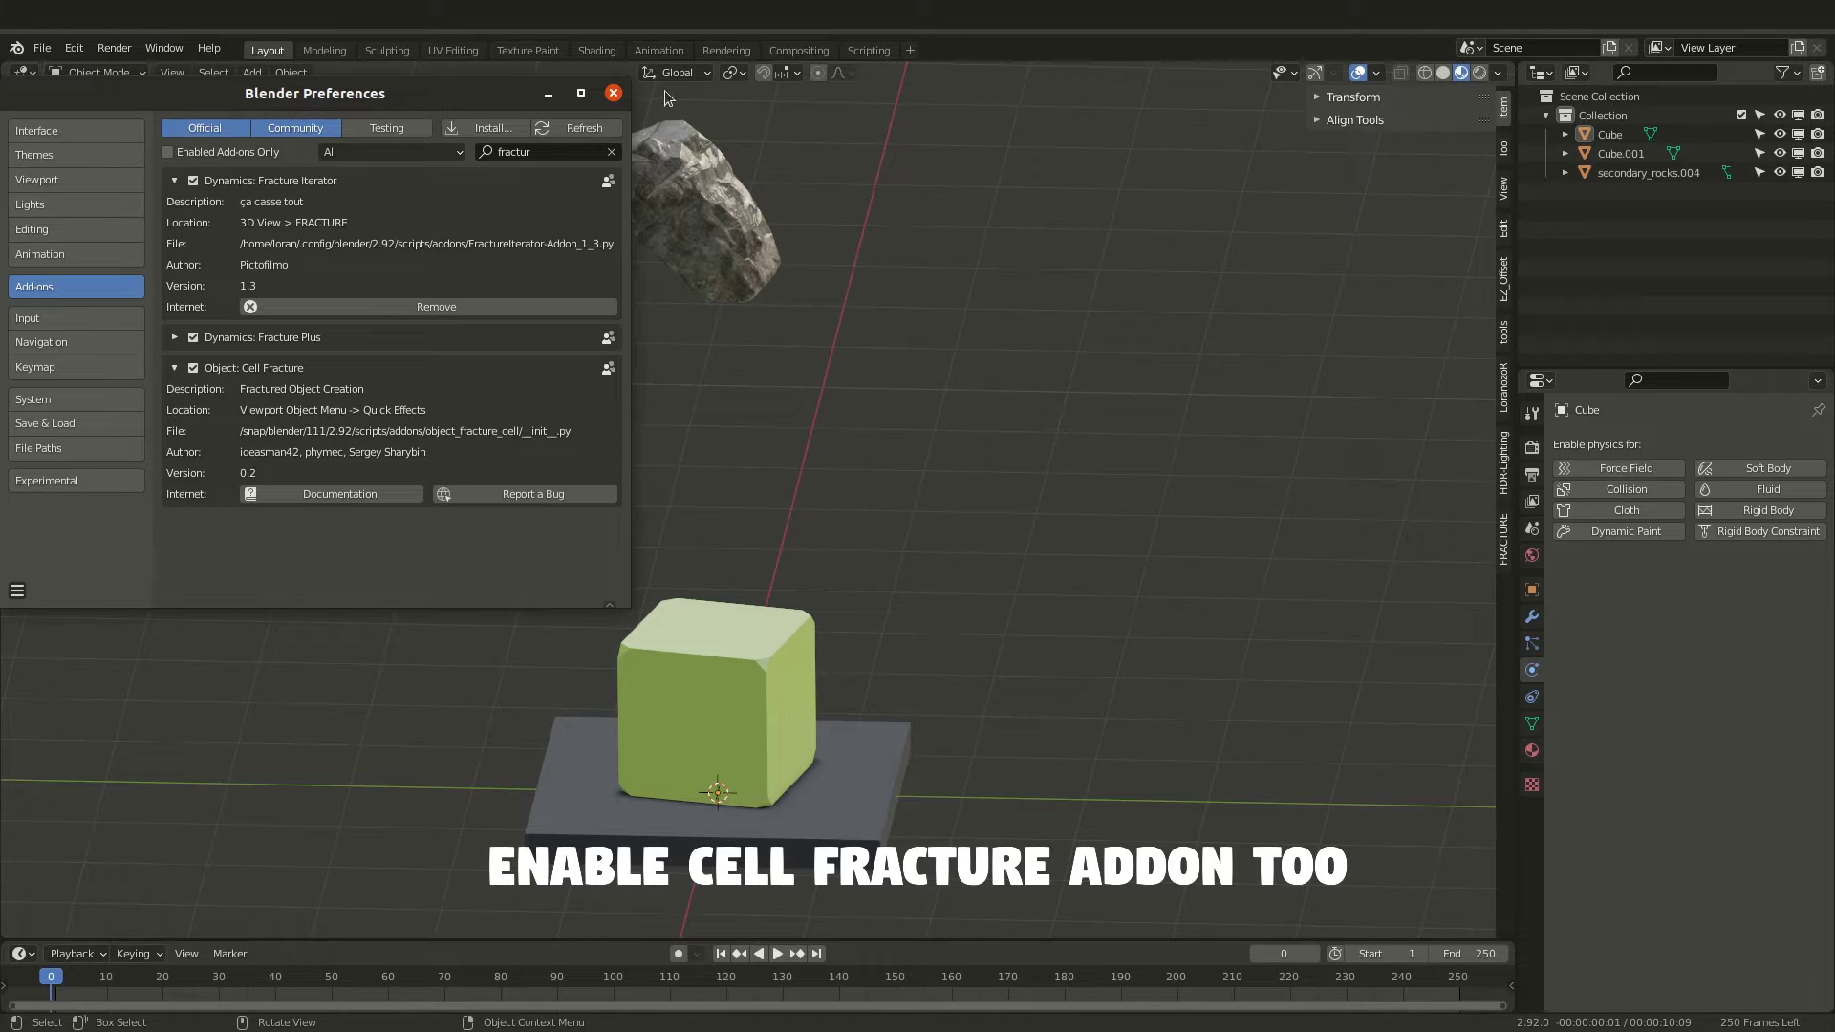
- Close the preferences and show the Fracture Iterator controls in the 3D view with their options section collapsed
{"action": "left_click", "coordinate": [614, 93]}
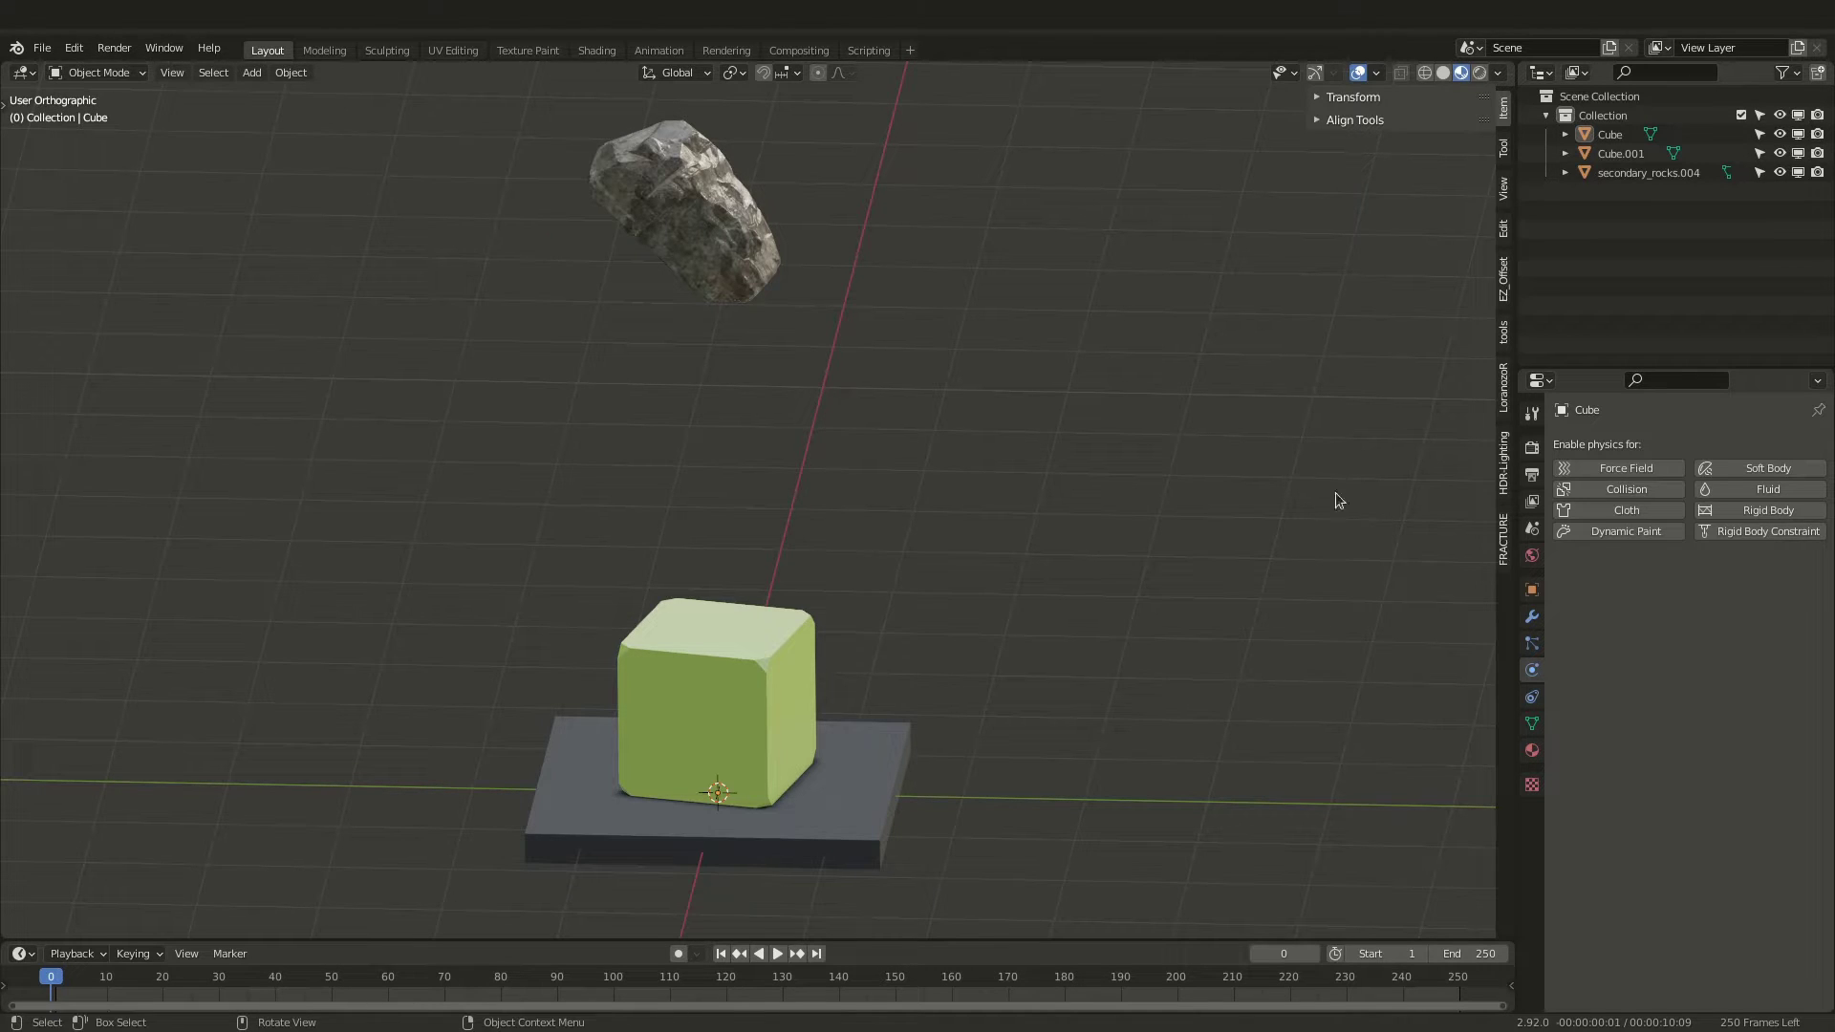
{"action": "left_click", "coordinate": [1499, 542]}
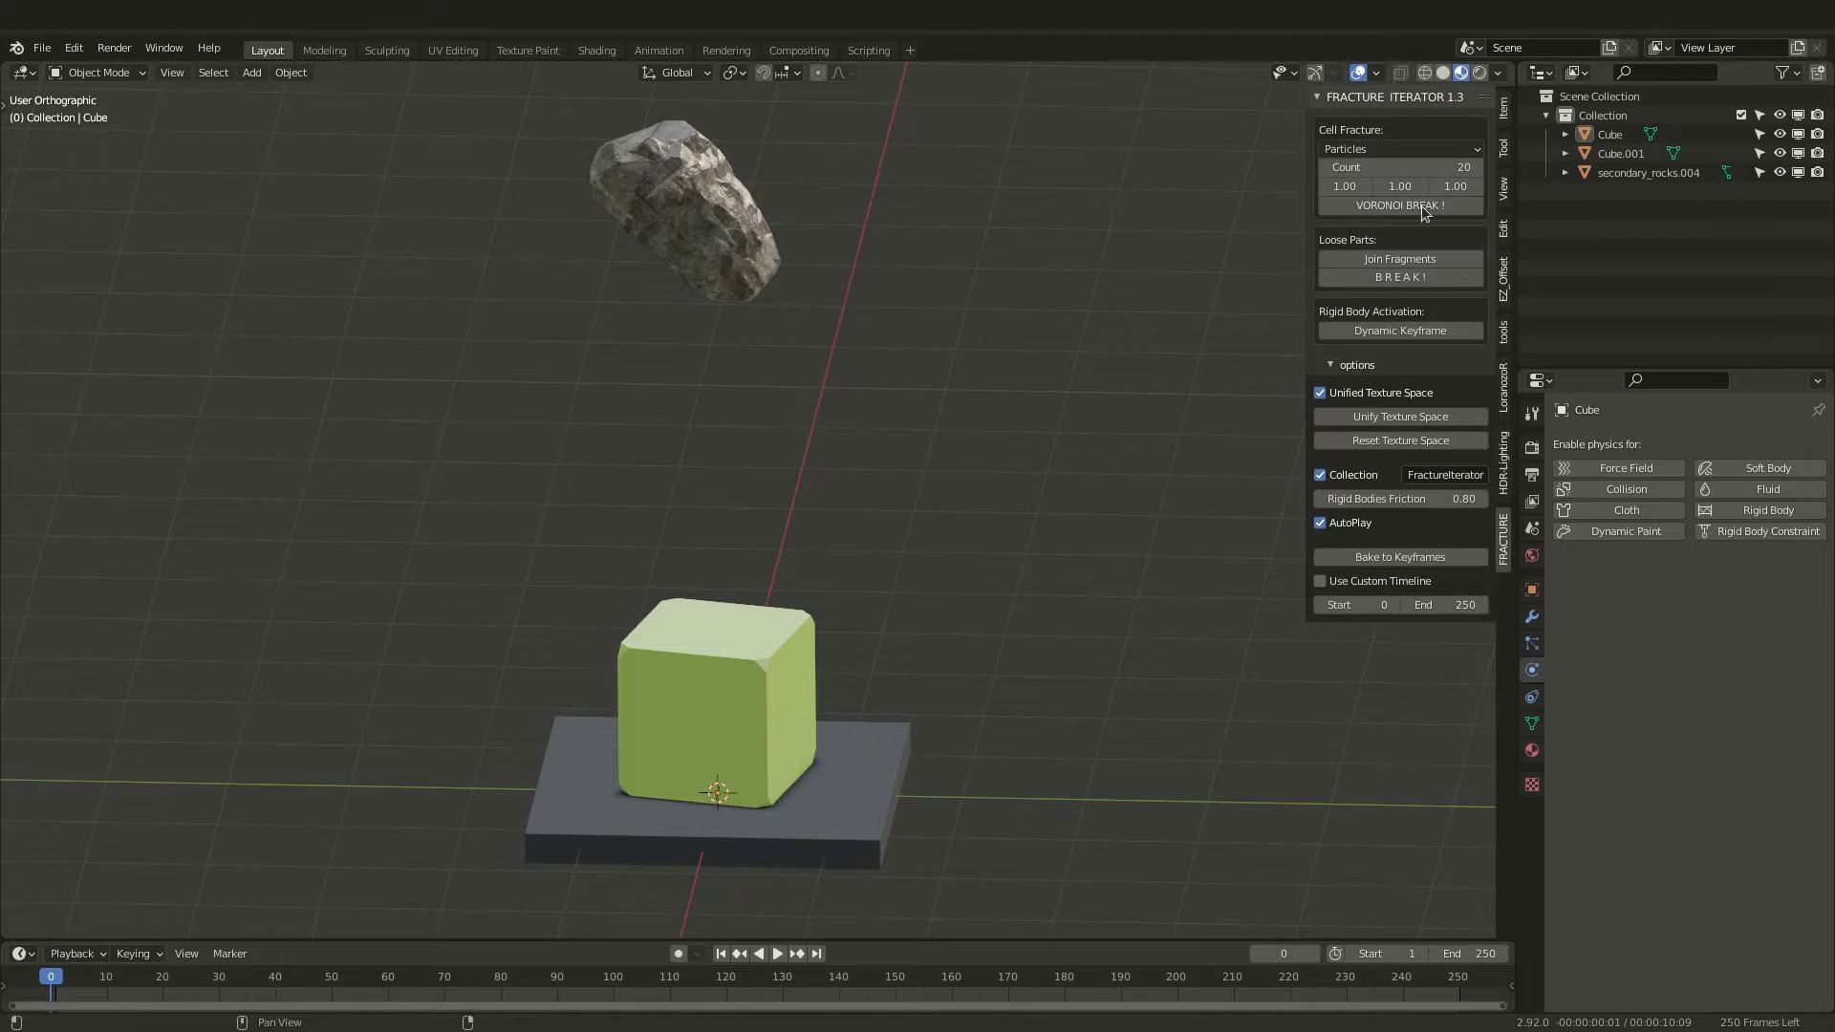
{"action": "left_click", "coordinate": [1331, 361]}
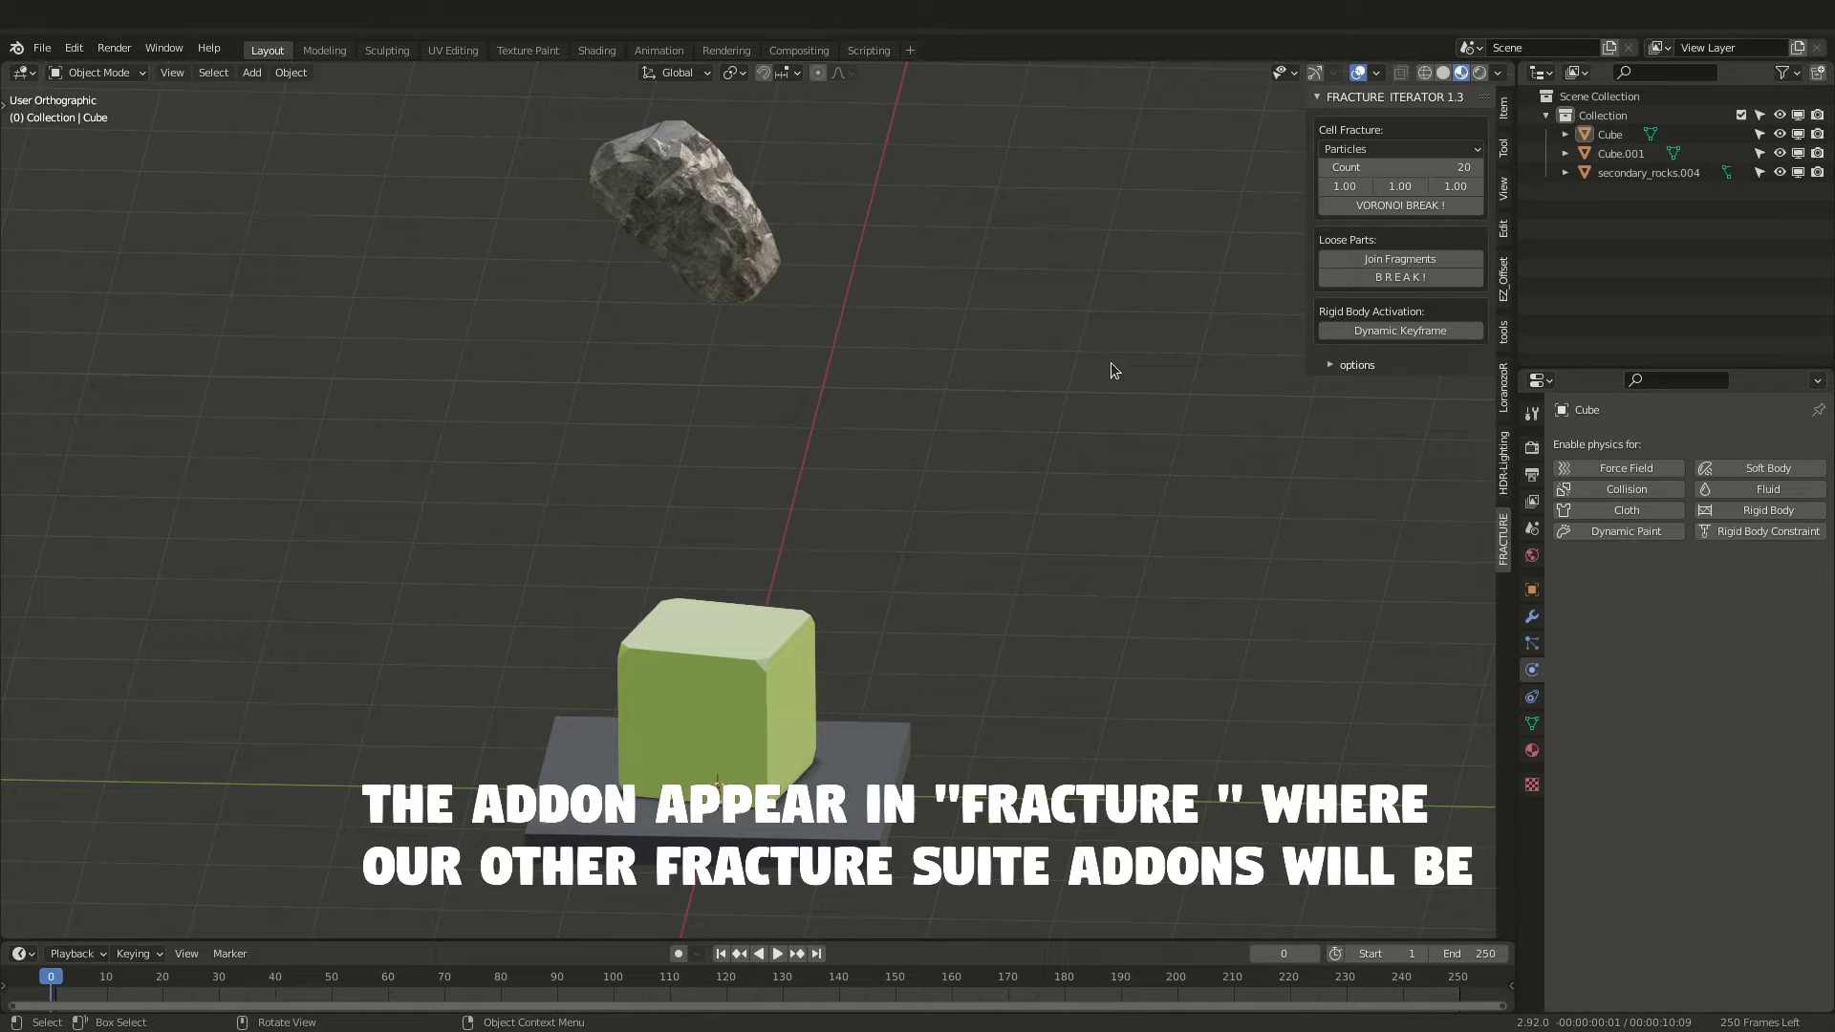
- Select the rock above the cube and give it an active rigid body
{"action": "key", "text": "space"}
{"action": "left_click", "coordinate": [706, 271]}
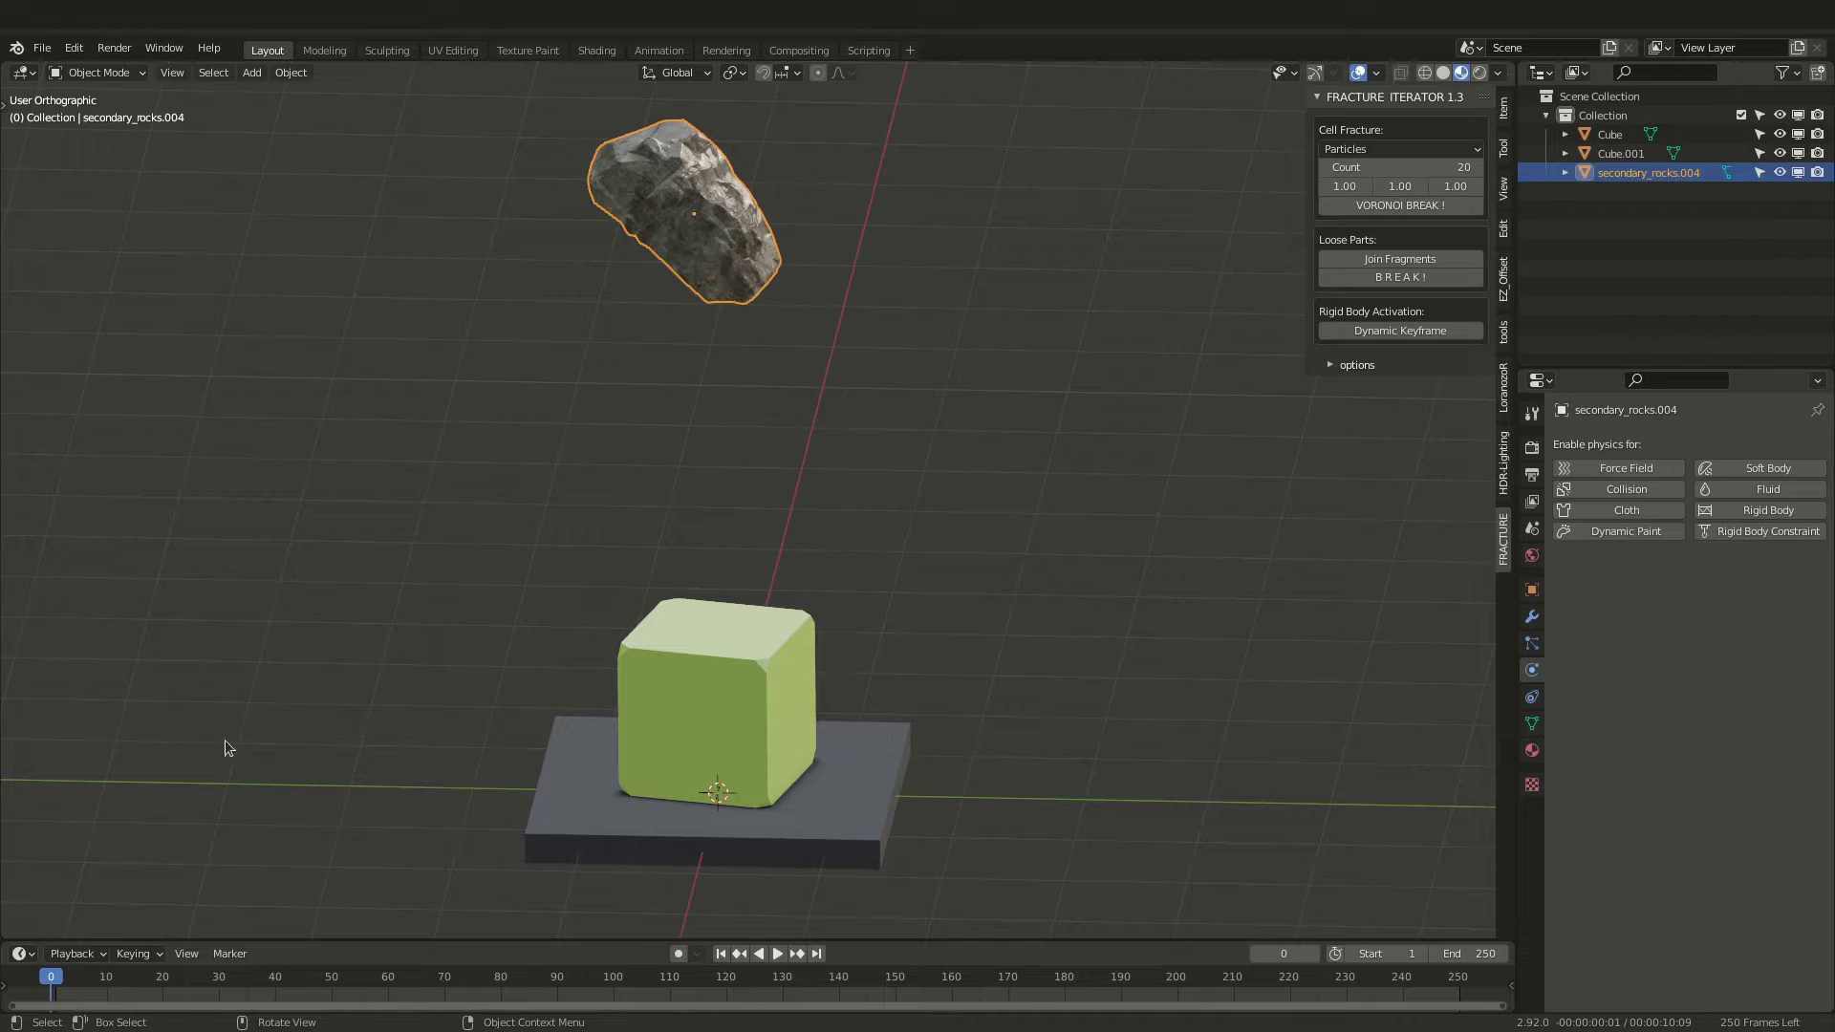
{"action": "key", "text": "Escape"}
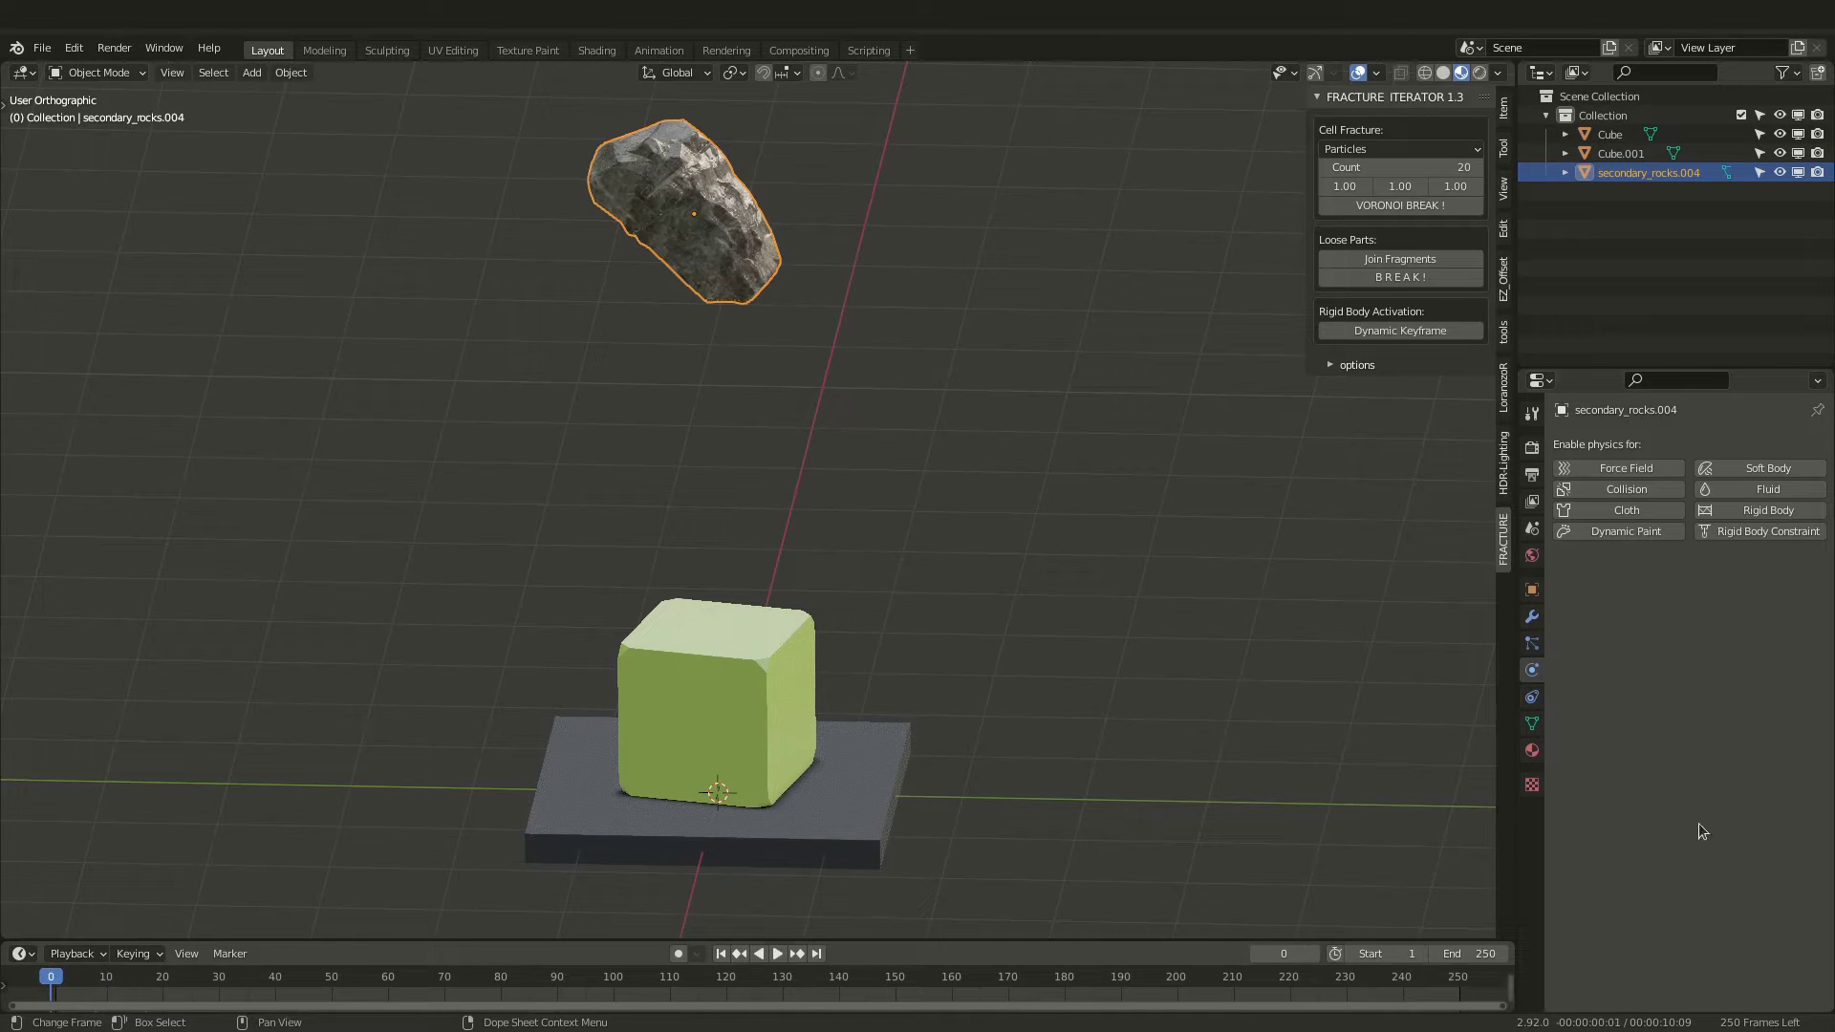
{"action": "left_click", "coordinate": [1532, 697]}
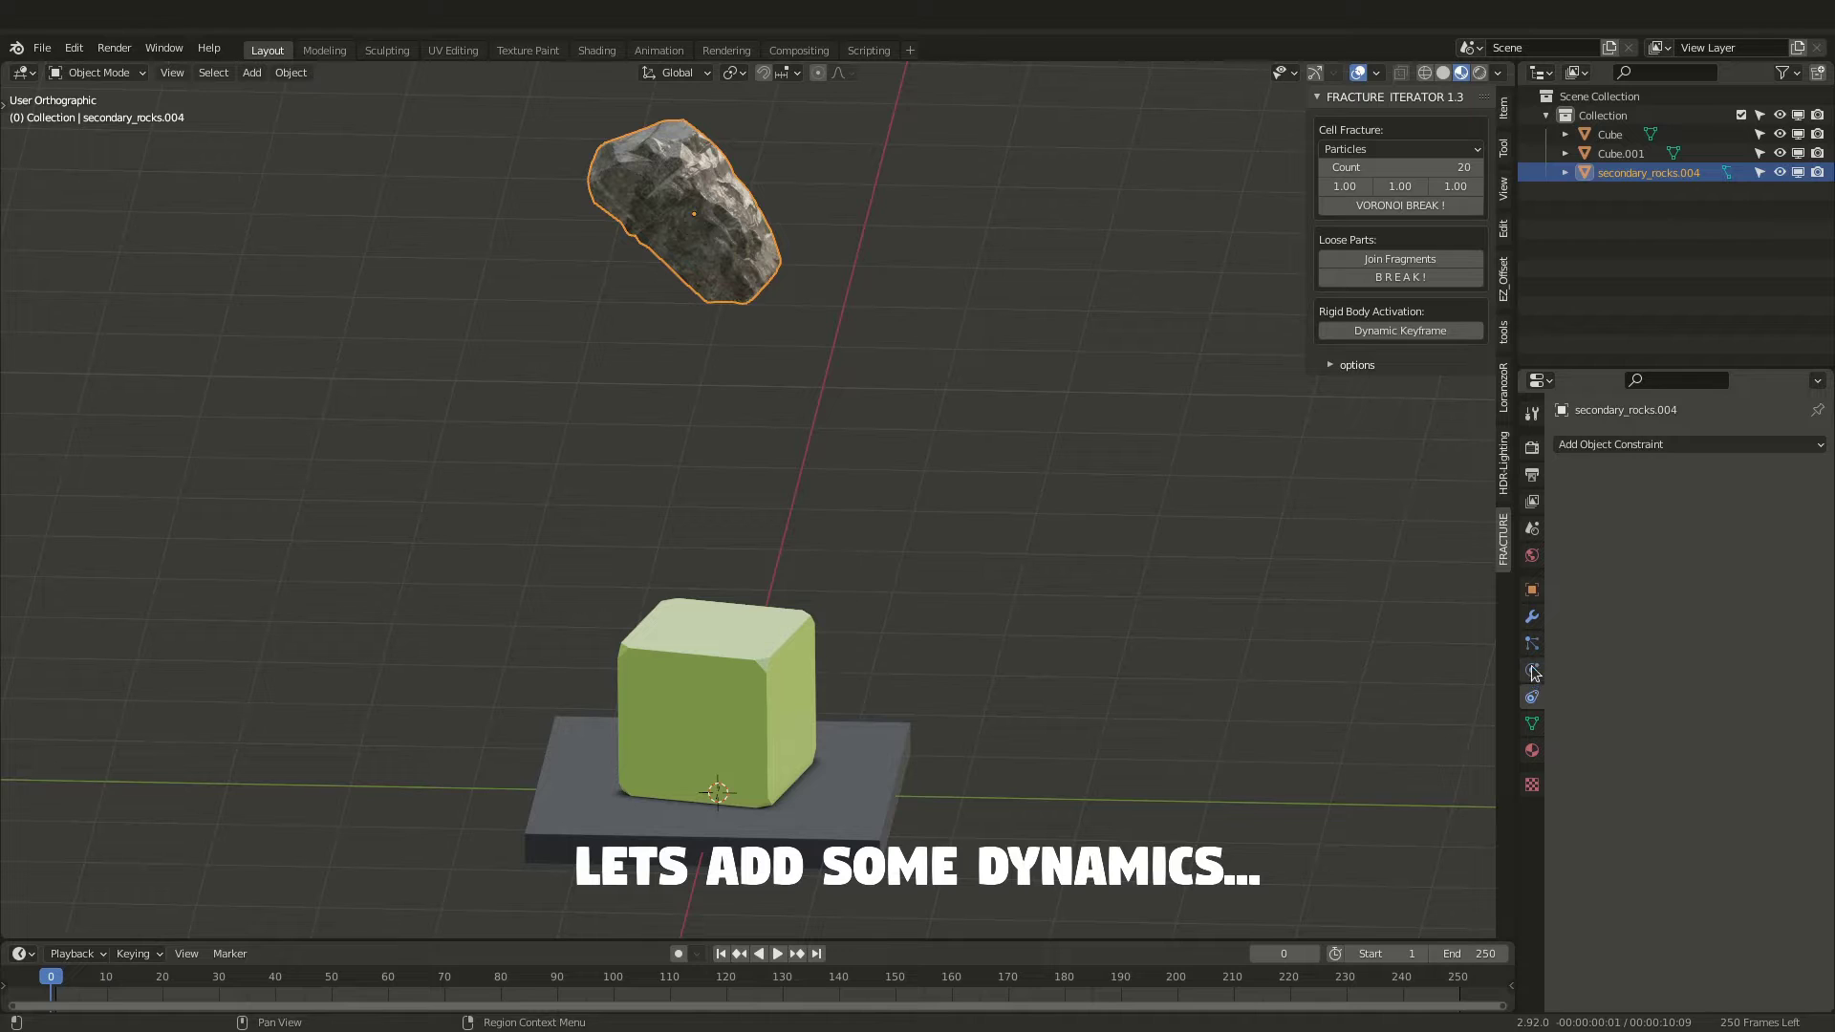
{"action": "left_click", "coordinate": [1533, 672]}
{"action": "left_click", "coordinate": [1764, 510]}
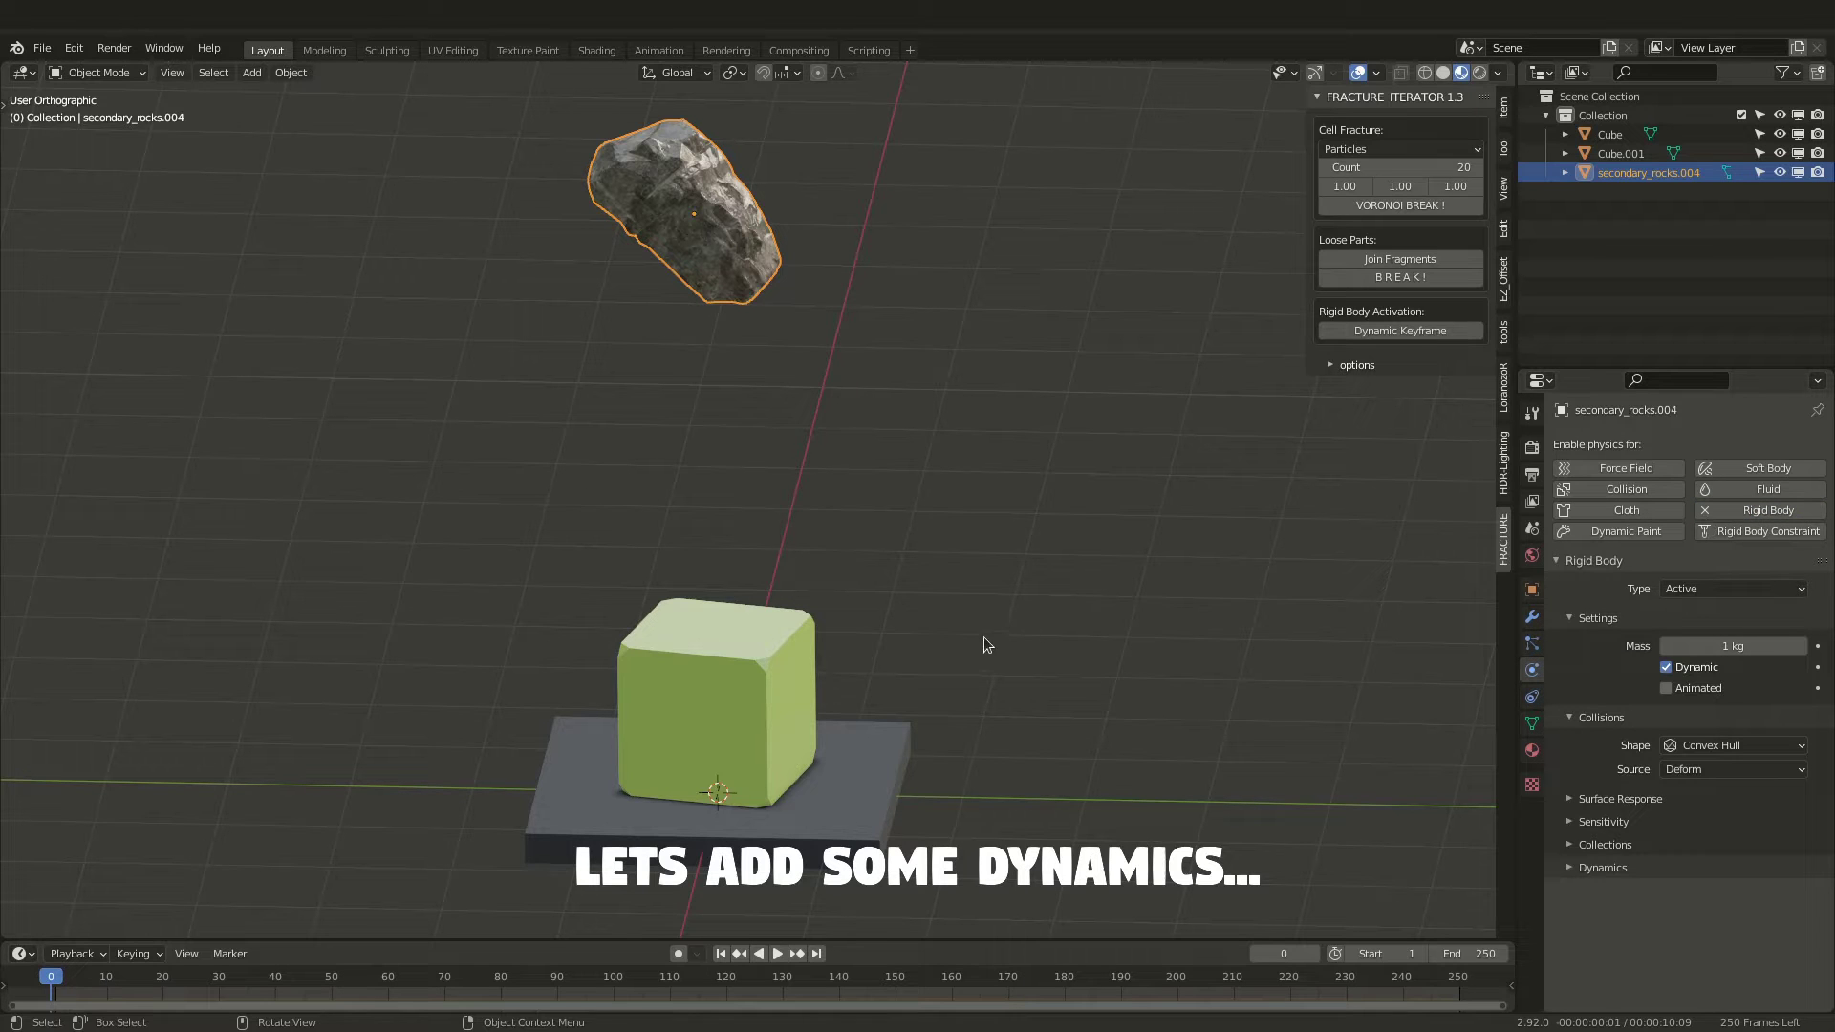
- Give the green cube and the grey base slab each an active rigid body set to Animated
{"action": "left_click", "coordinate": [760, 660]}
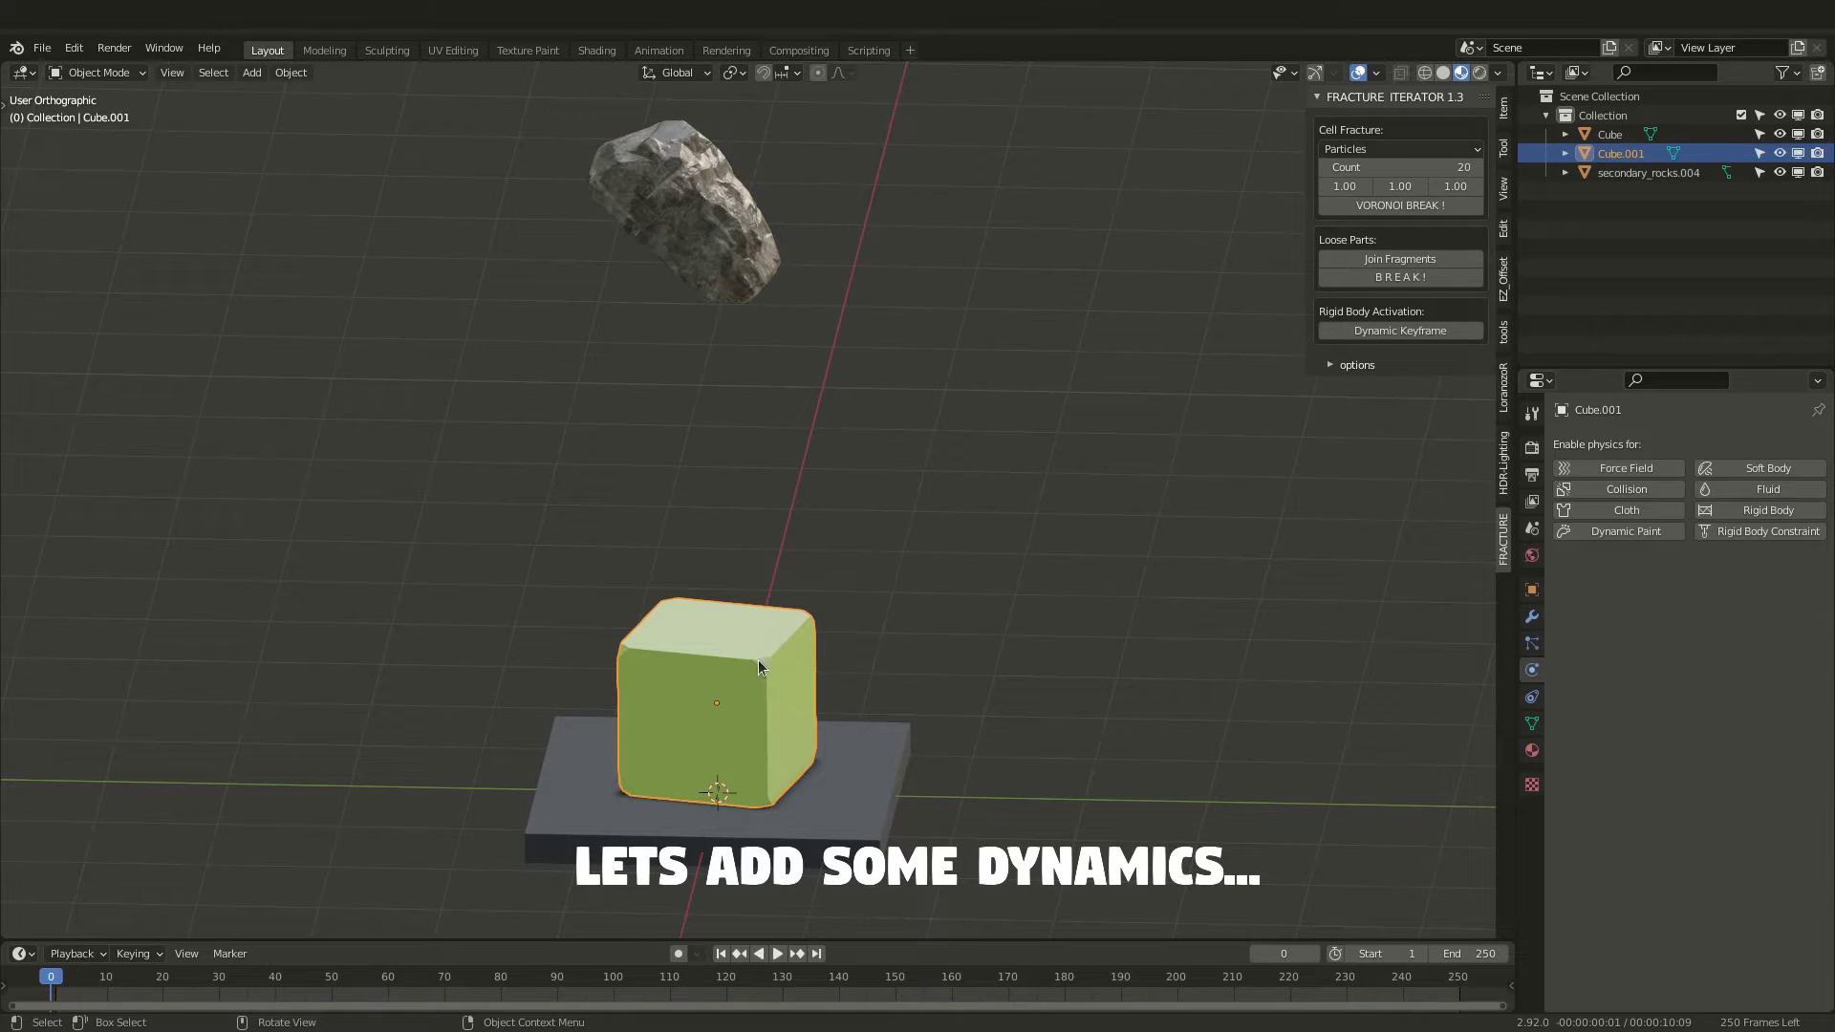
{"action": "left_click", "coordinate": [1764, 510]}
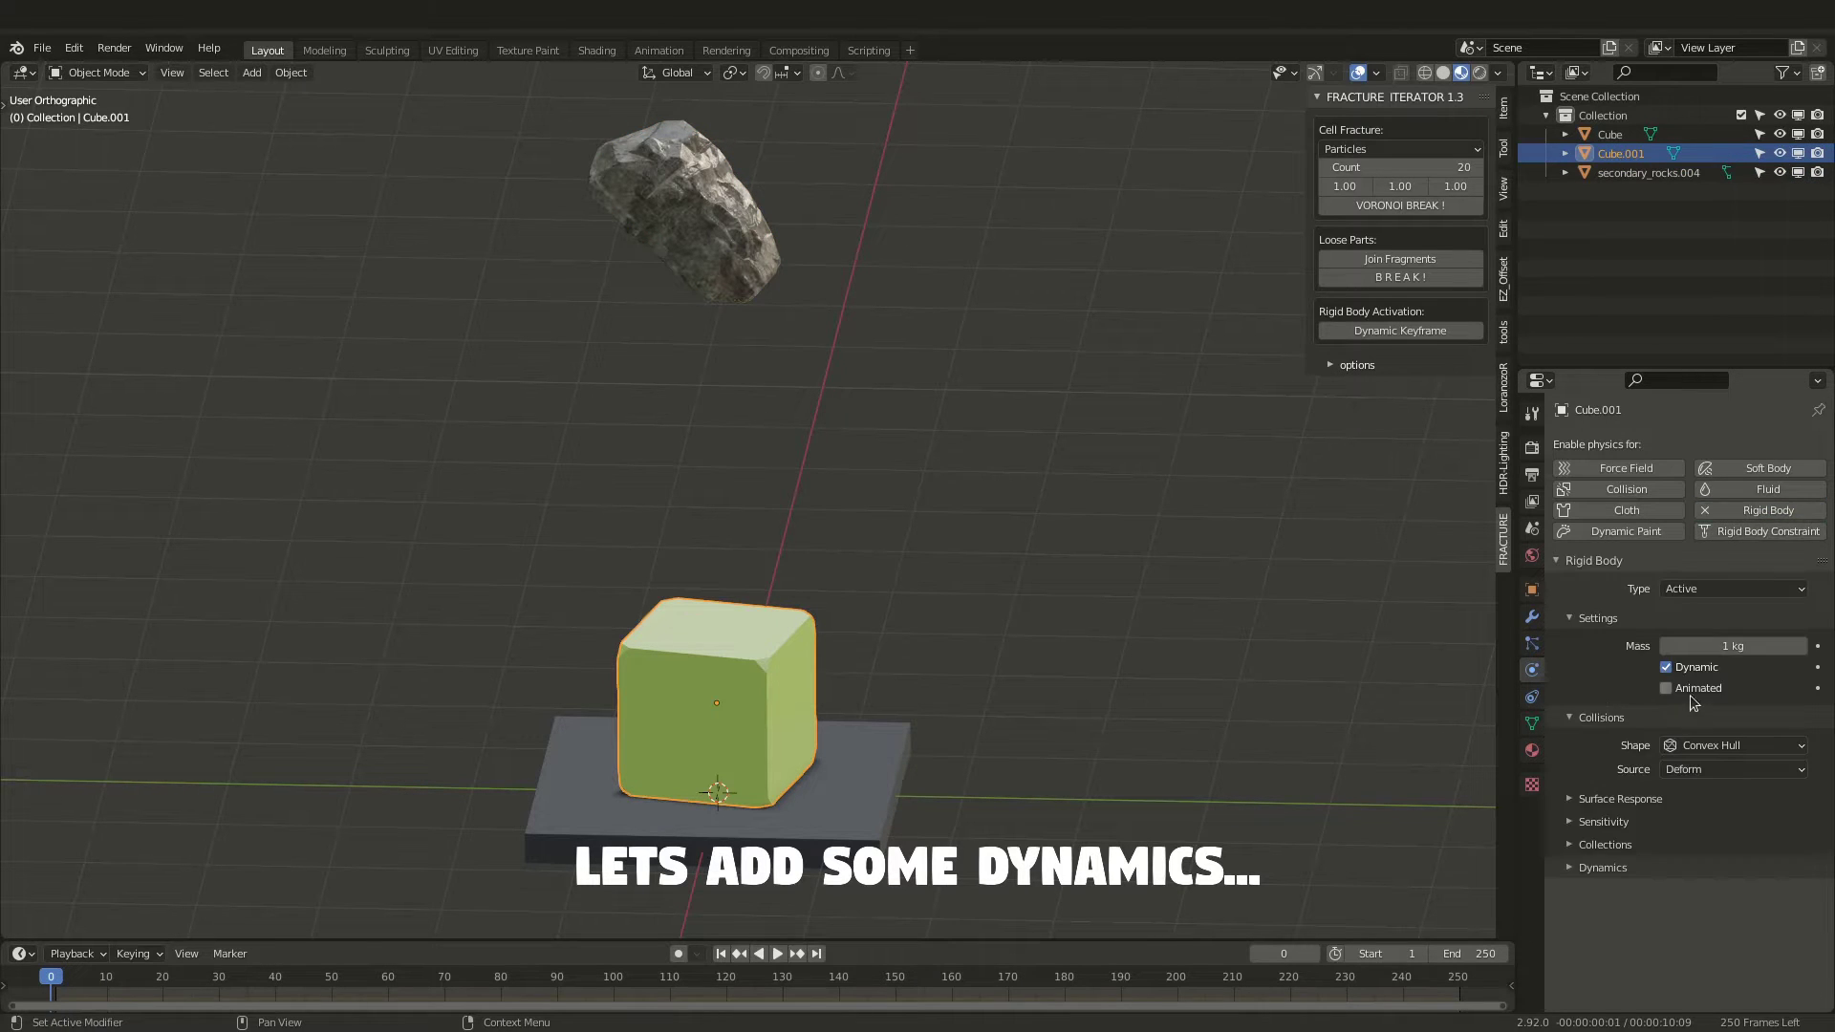
{"action": "left_click", "coordinate": [824, 727]}
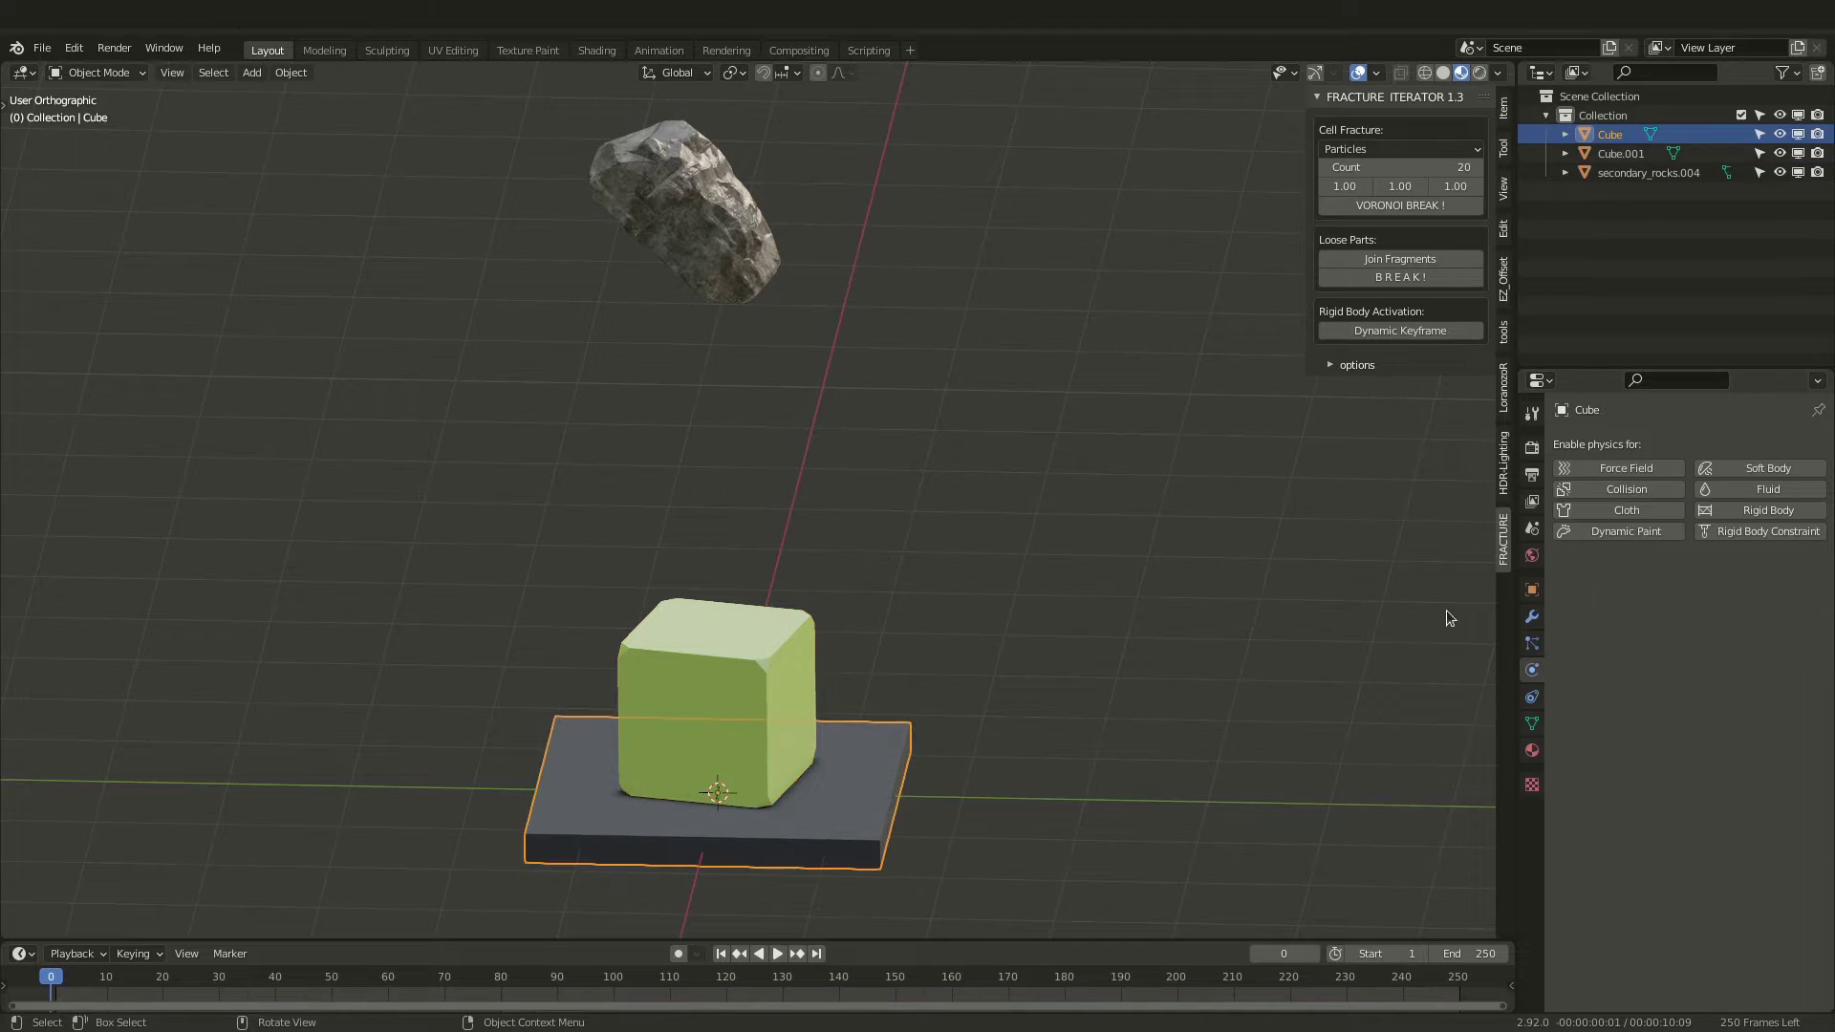
{"action": "left_click", "coordinate": [1747, 509]}
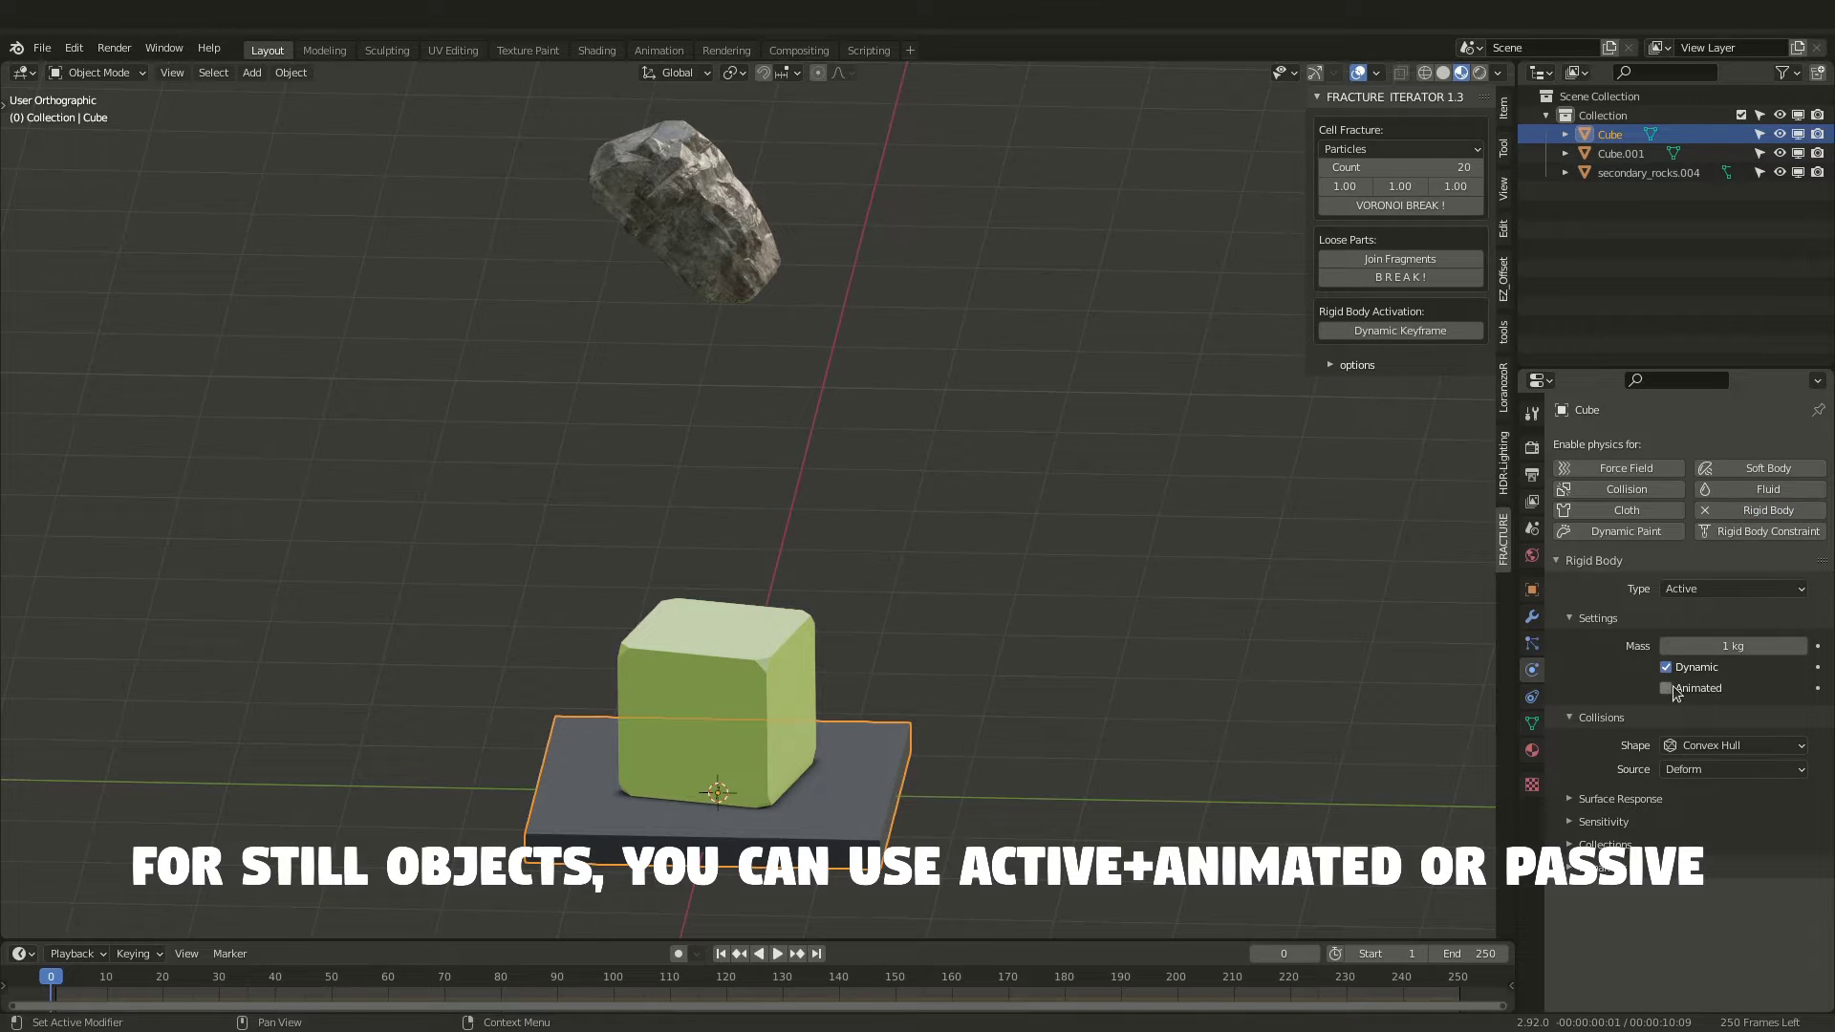
- Switch the base slab's rigid body type to Passive and return it to Active
{"action": "left_click", "coordinate": [1716, 589]}
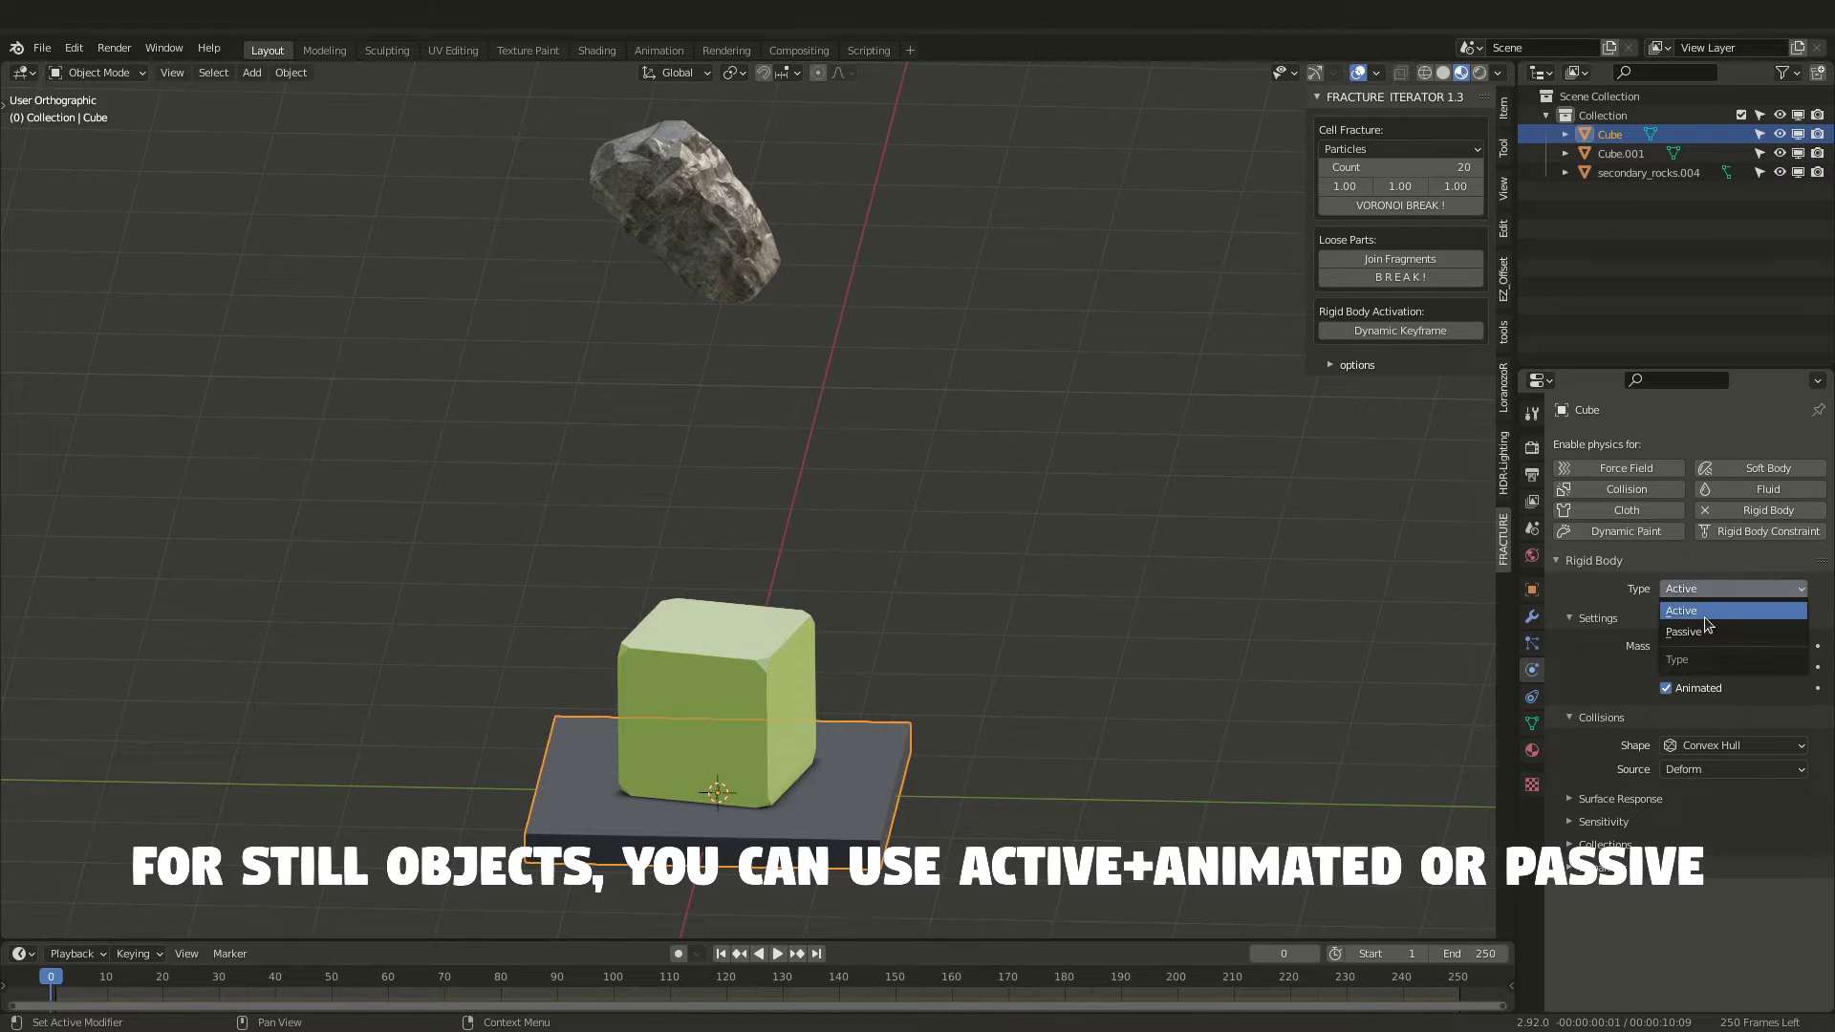
{"action": "left_click", "coordinate": [1706, 634]}
{"action": "left_click", "coordinate": [1698, 591]}
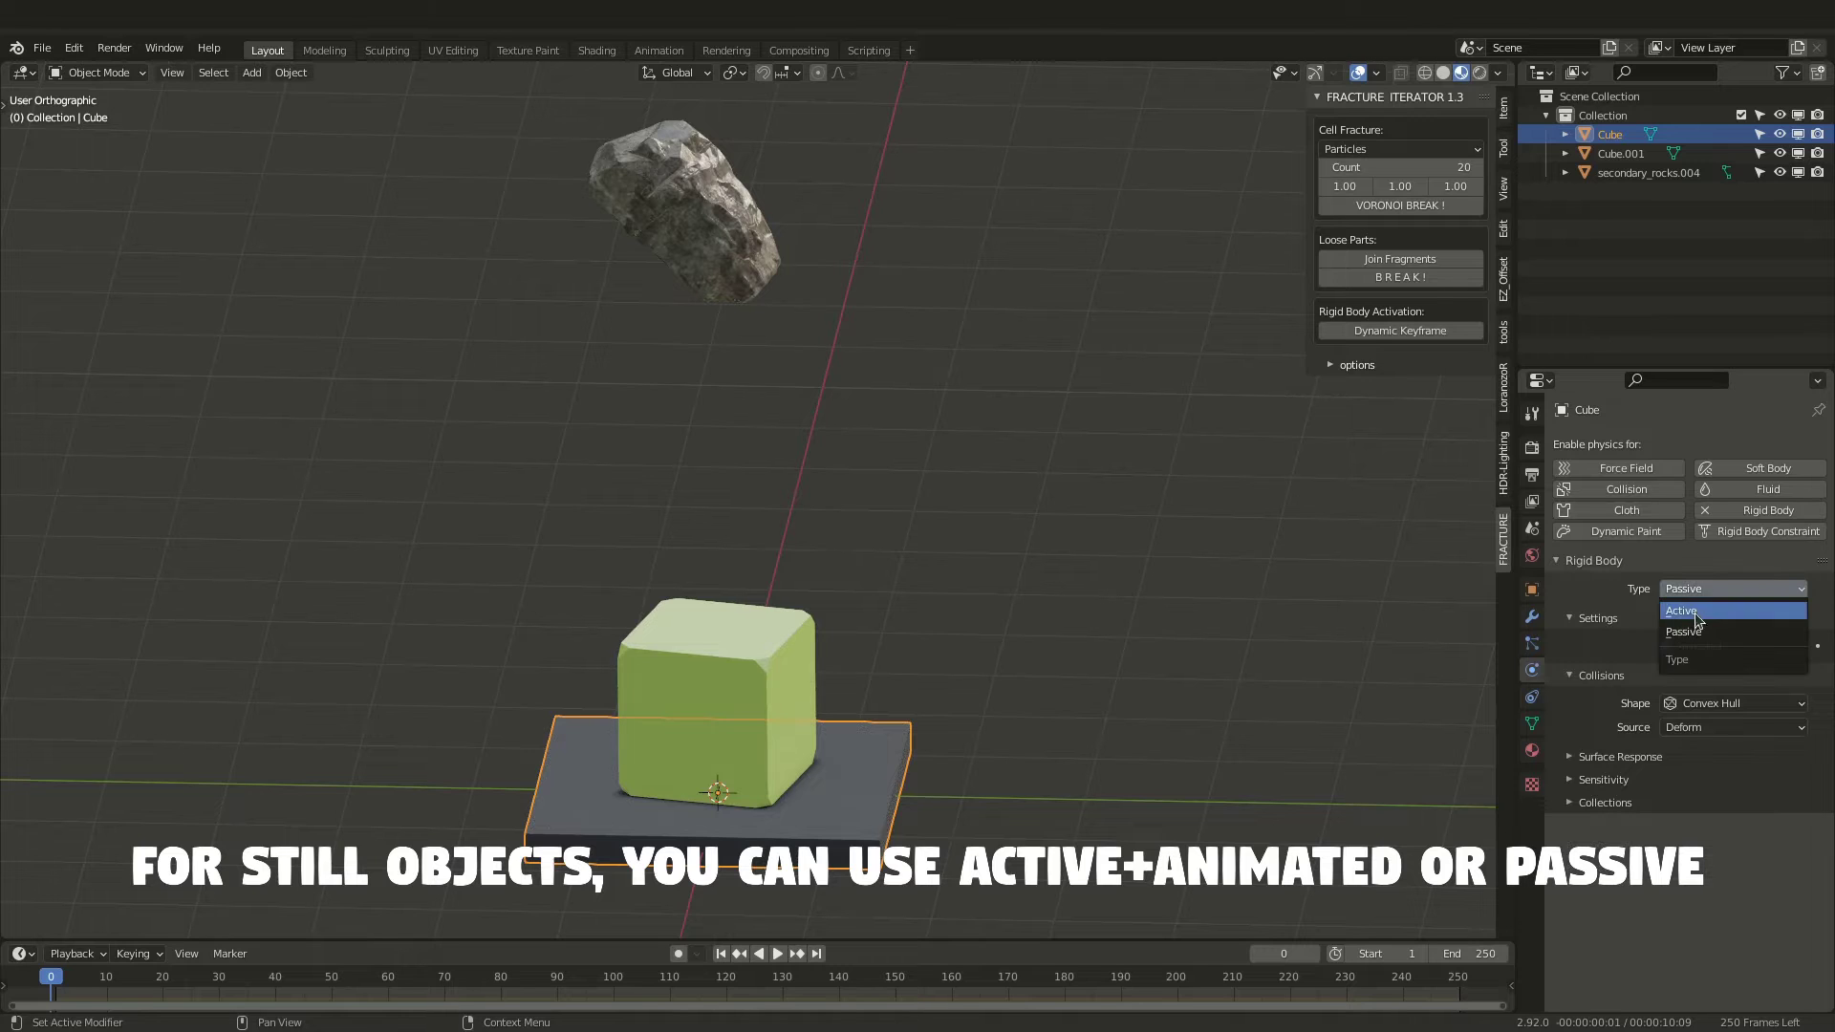
{"action": "left_click", "coordinate": [1694, 600]}
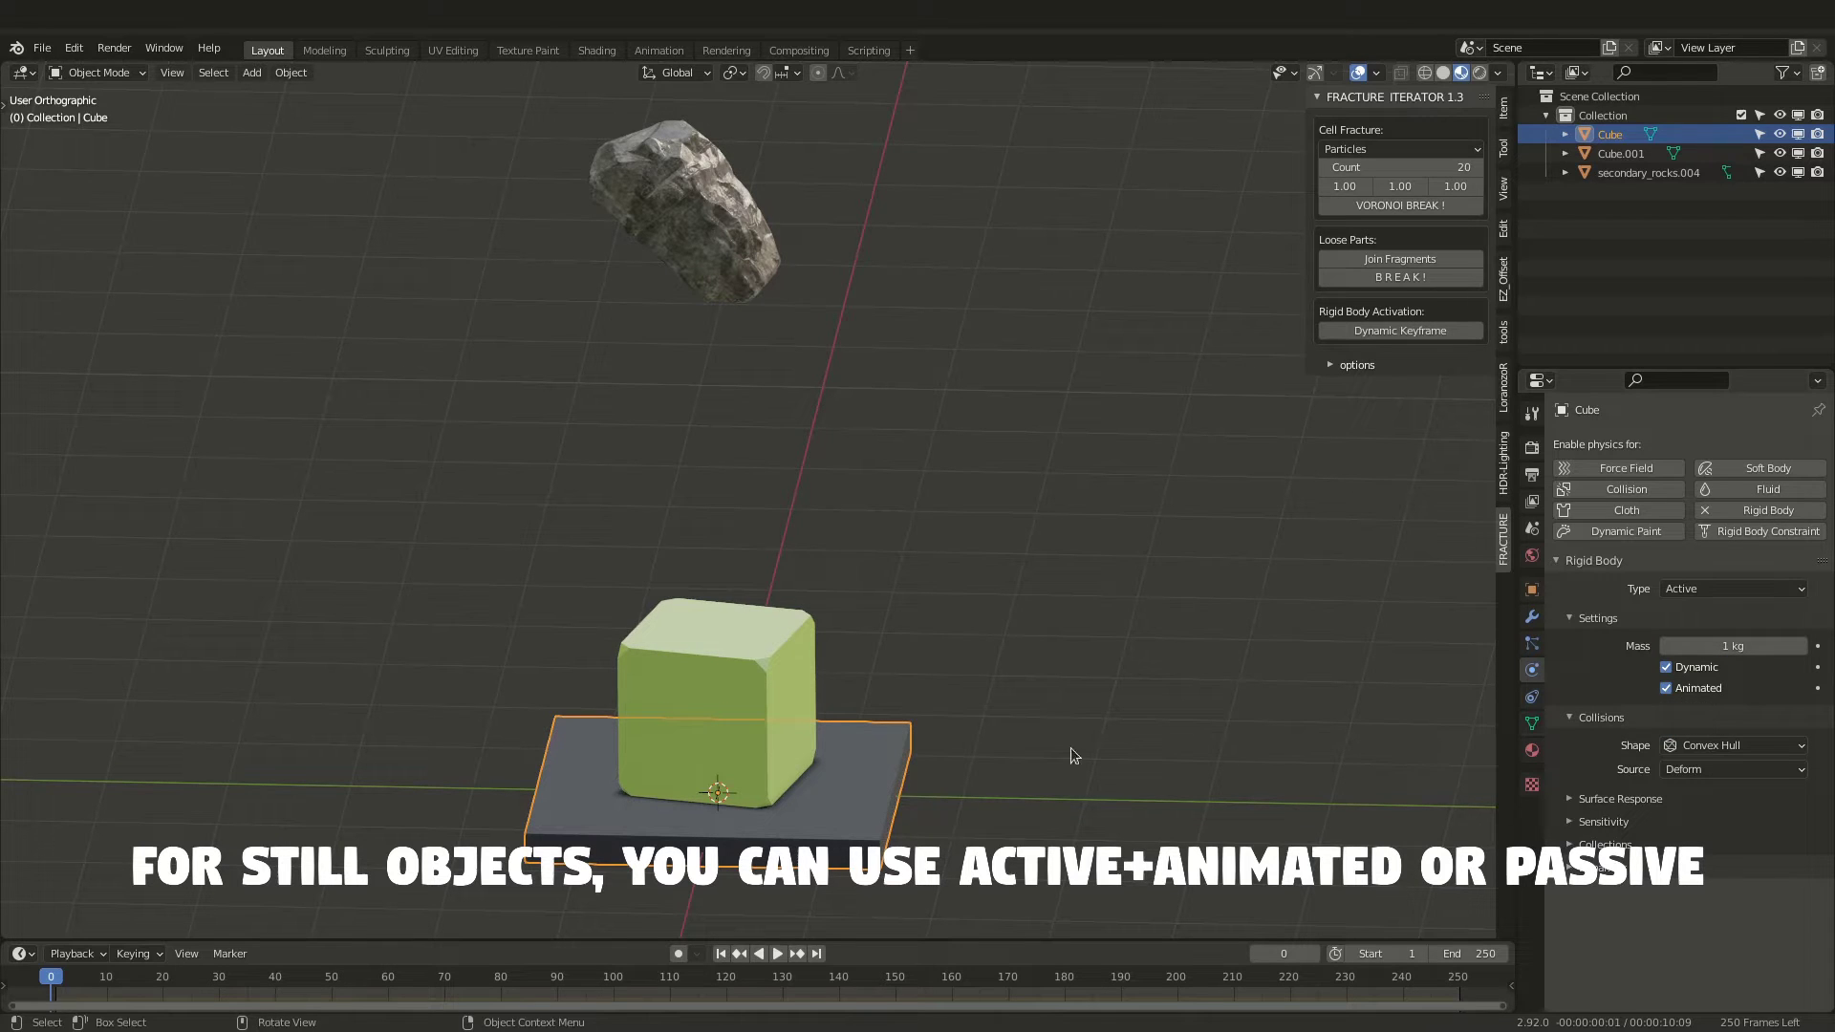
- Deselect everything, play the simulation of the rock falling onto the cube, and rewind to frame 0
{"action": "left_click", "coordinate": [647, 533]}
{"action": "key", "text": "space"}
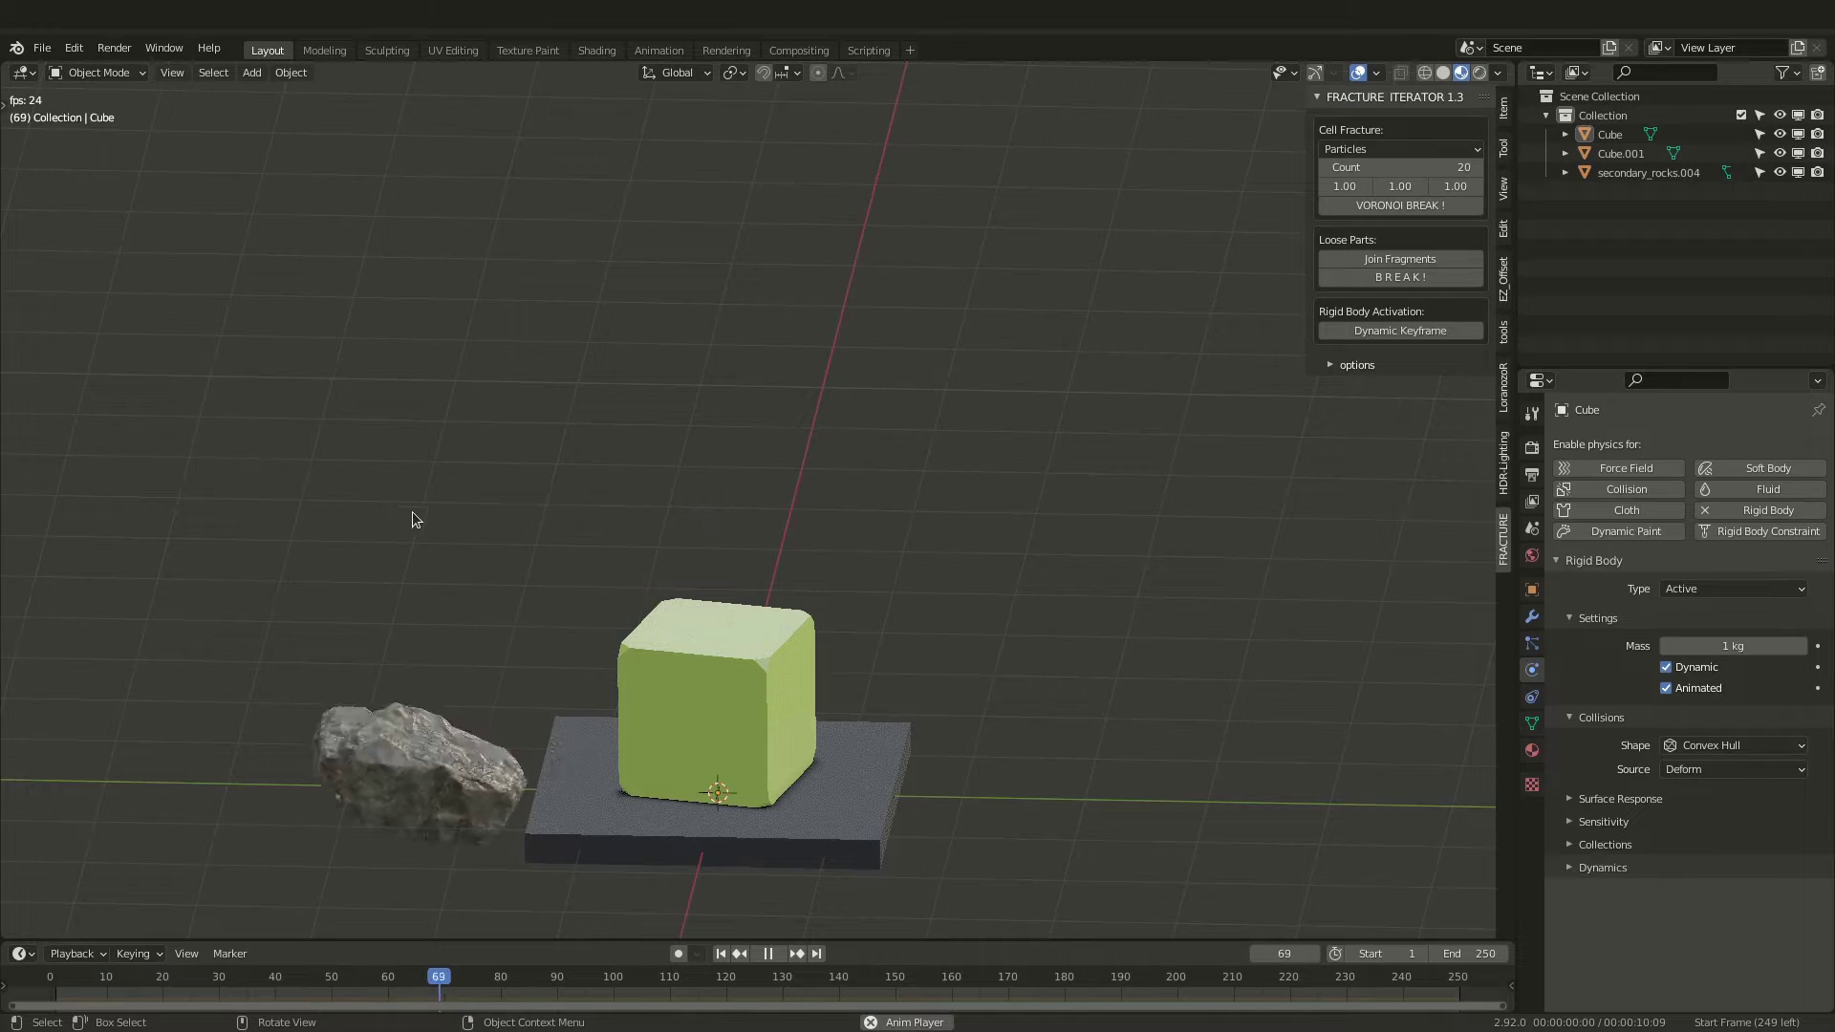
{"action": "key", "text": "space"}
{"action": "left_click", "coordinate": [52, 980]}
- Play the simulation up to the rock's impact, stop at frame 20 and select the green cube
{"action": "key", "text": "space"}
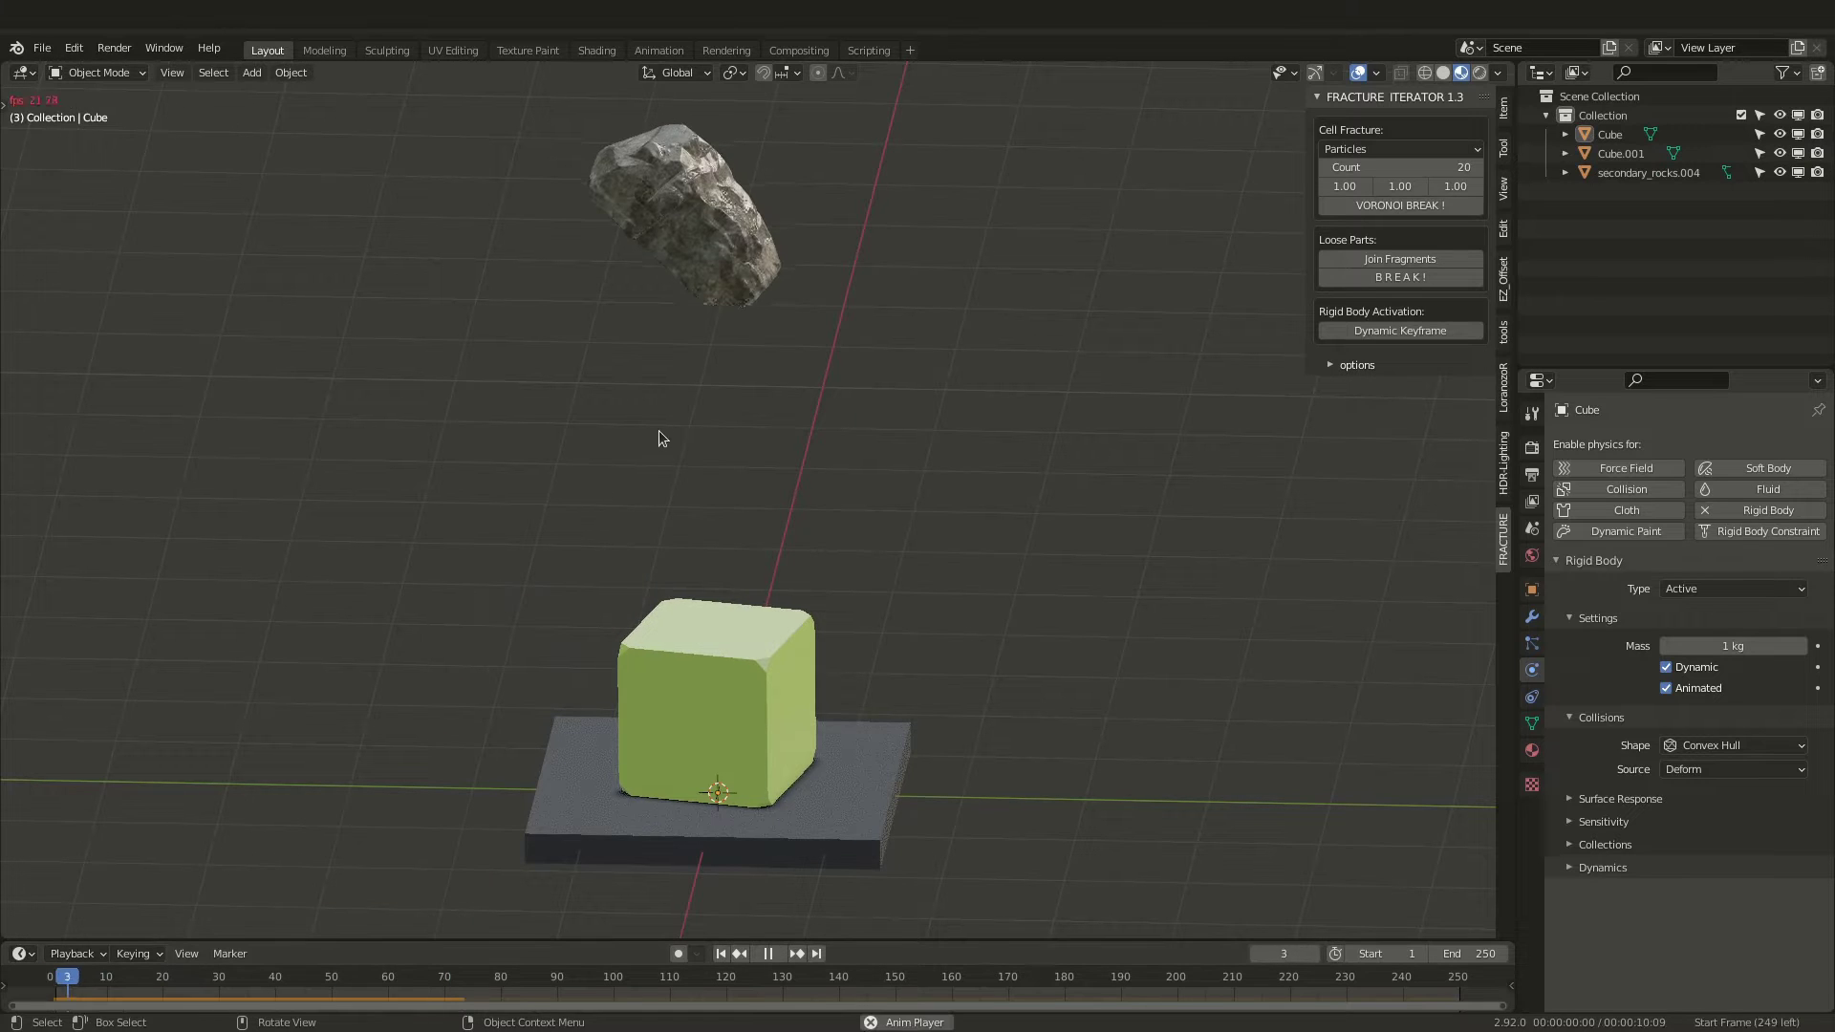
{"action": "key", "text": "space"}
{"action": "left_click", "coordinate": [810, 688]}
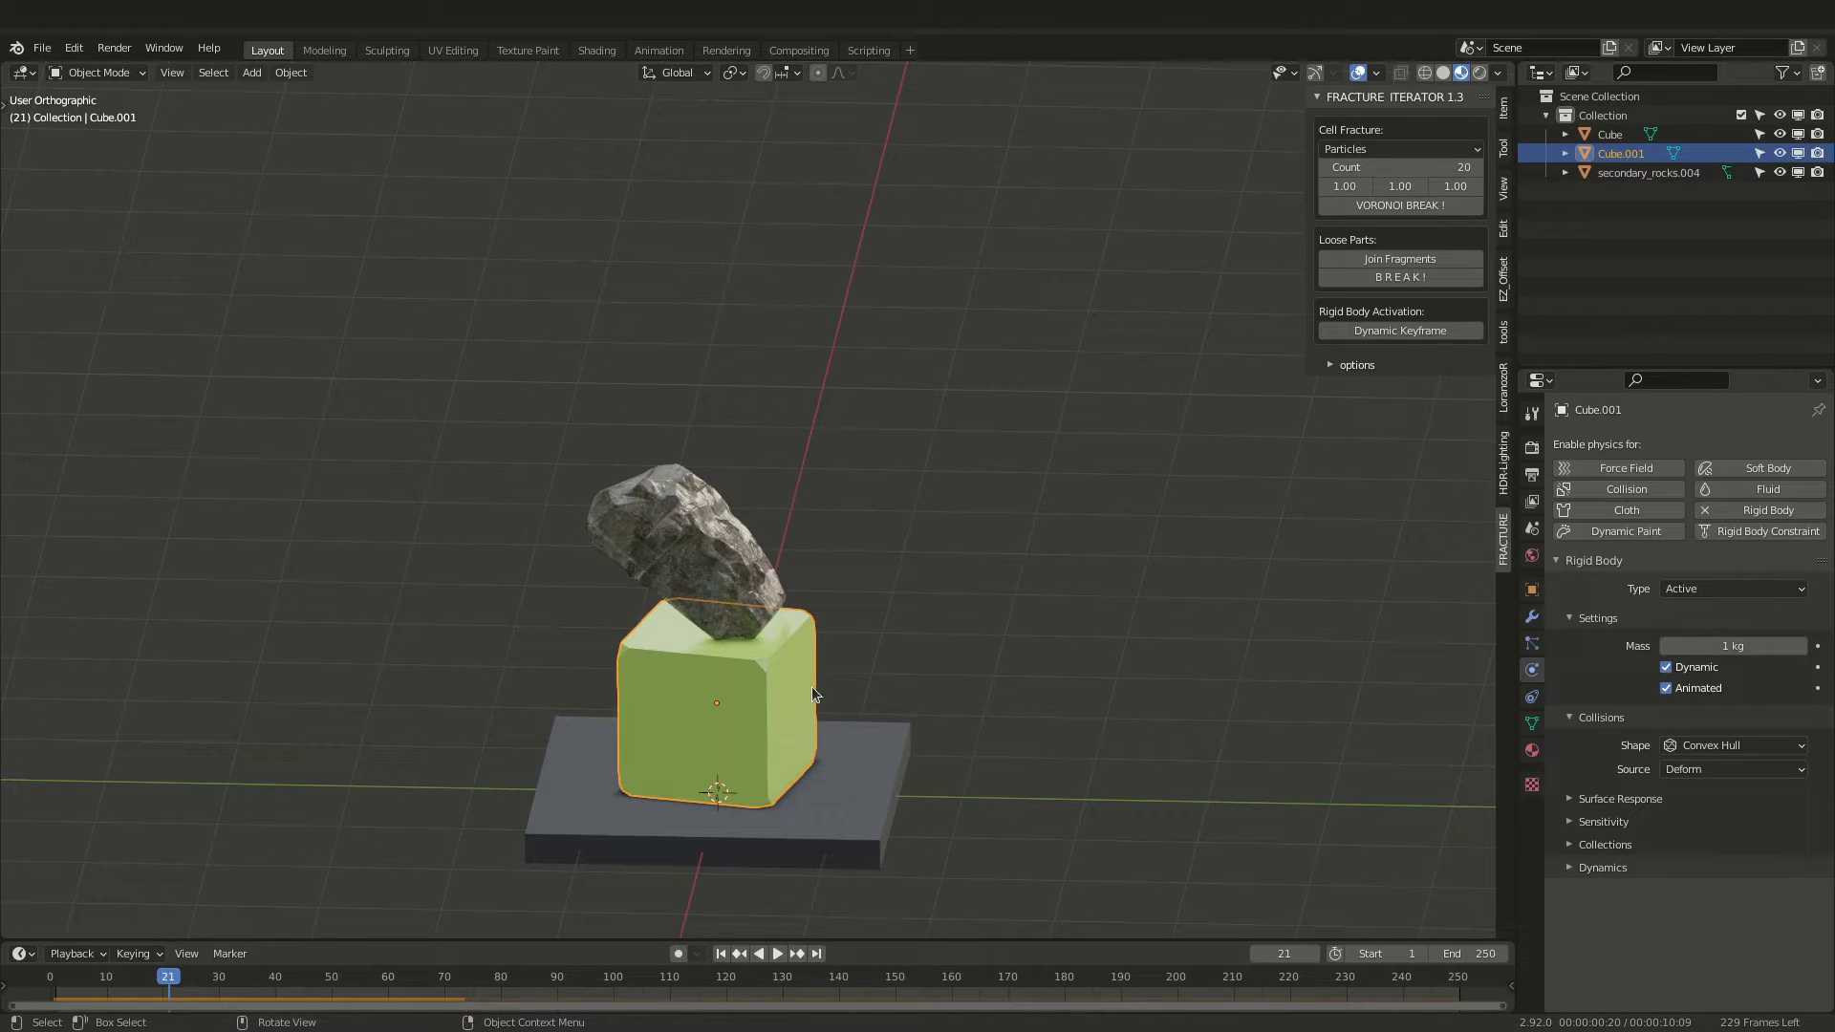
{"action": "key", "text": "Left"}
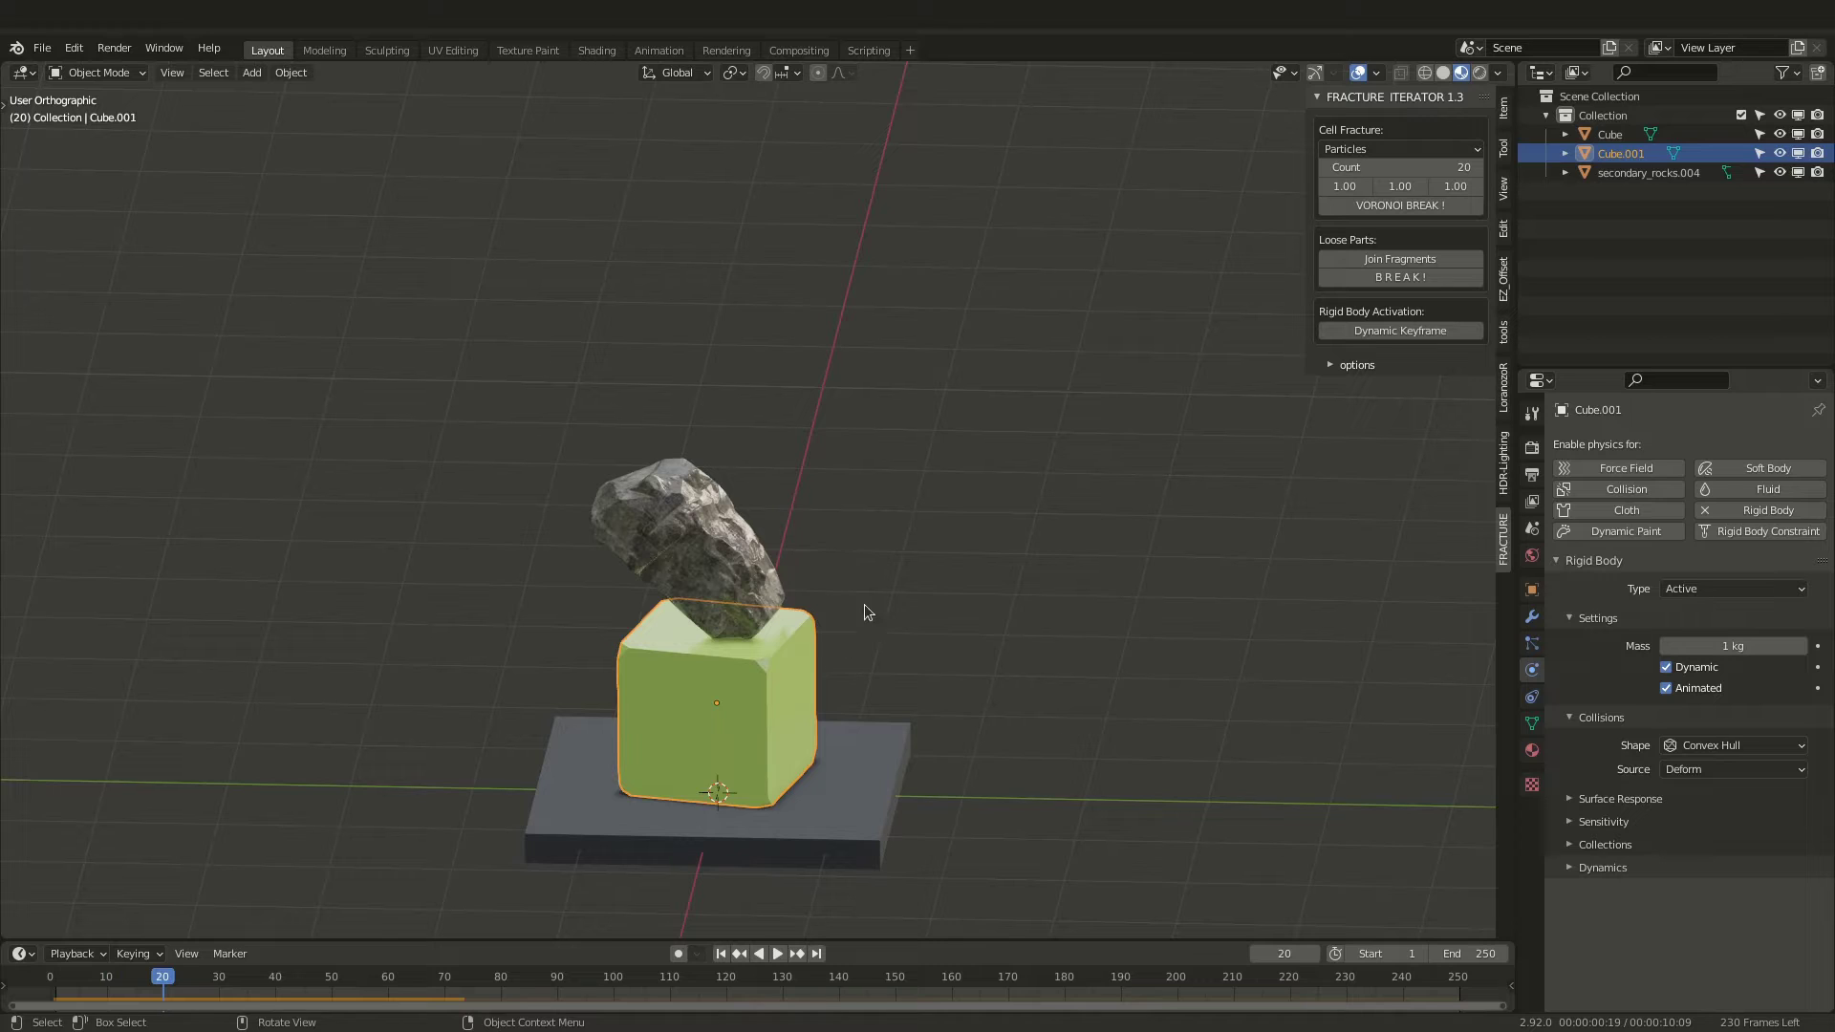
- Rename the cube's second material, Plastic.001, to "inner material" for its inner sections
{"action": "left_click", "coordinate": [1533, 752]}
{"action": "left_click", "coordinate": [1614, 448]}
{"action": "left_click", "coordinate": [1611, 468]}
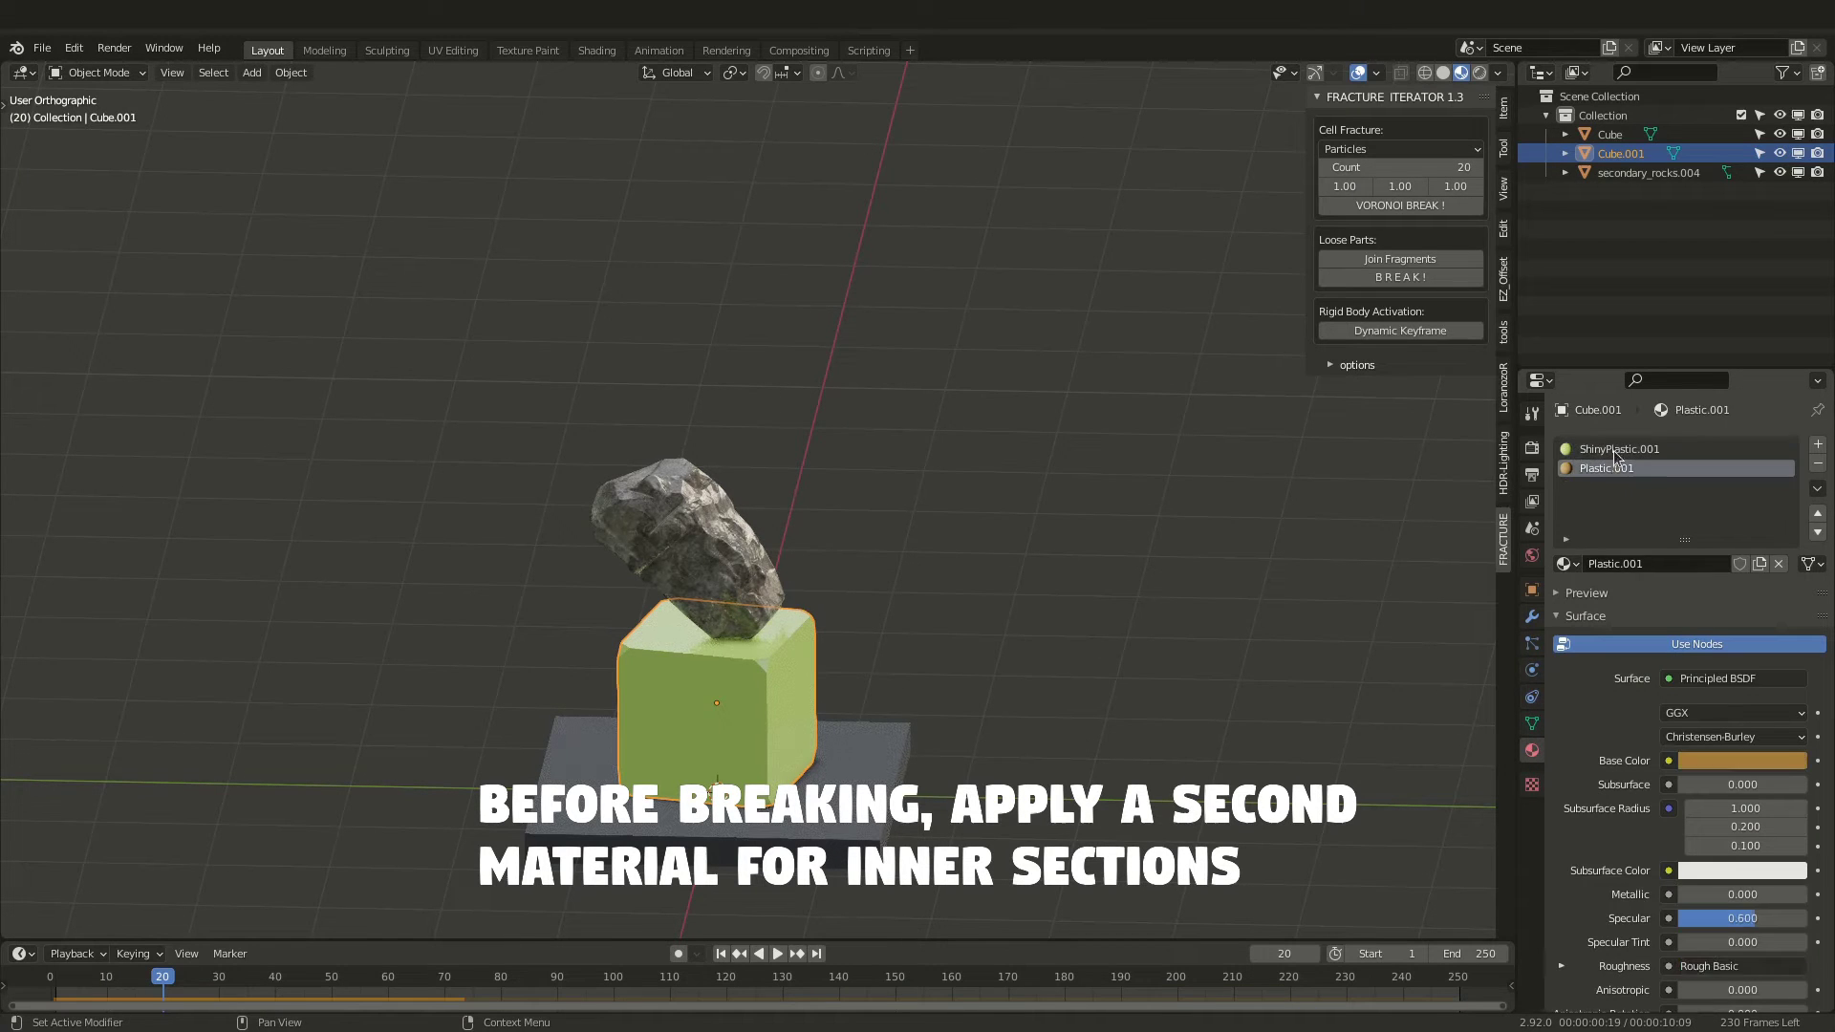
{"action": "double_click", "coordinate": [1675, 564]}
{"action": "key", "text": "BackSpace"}
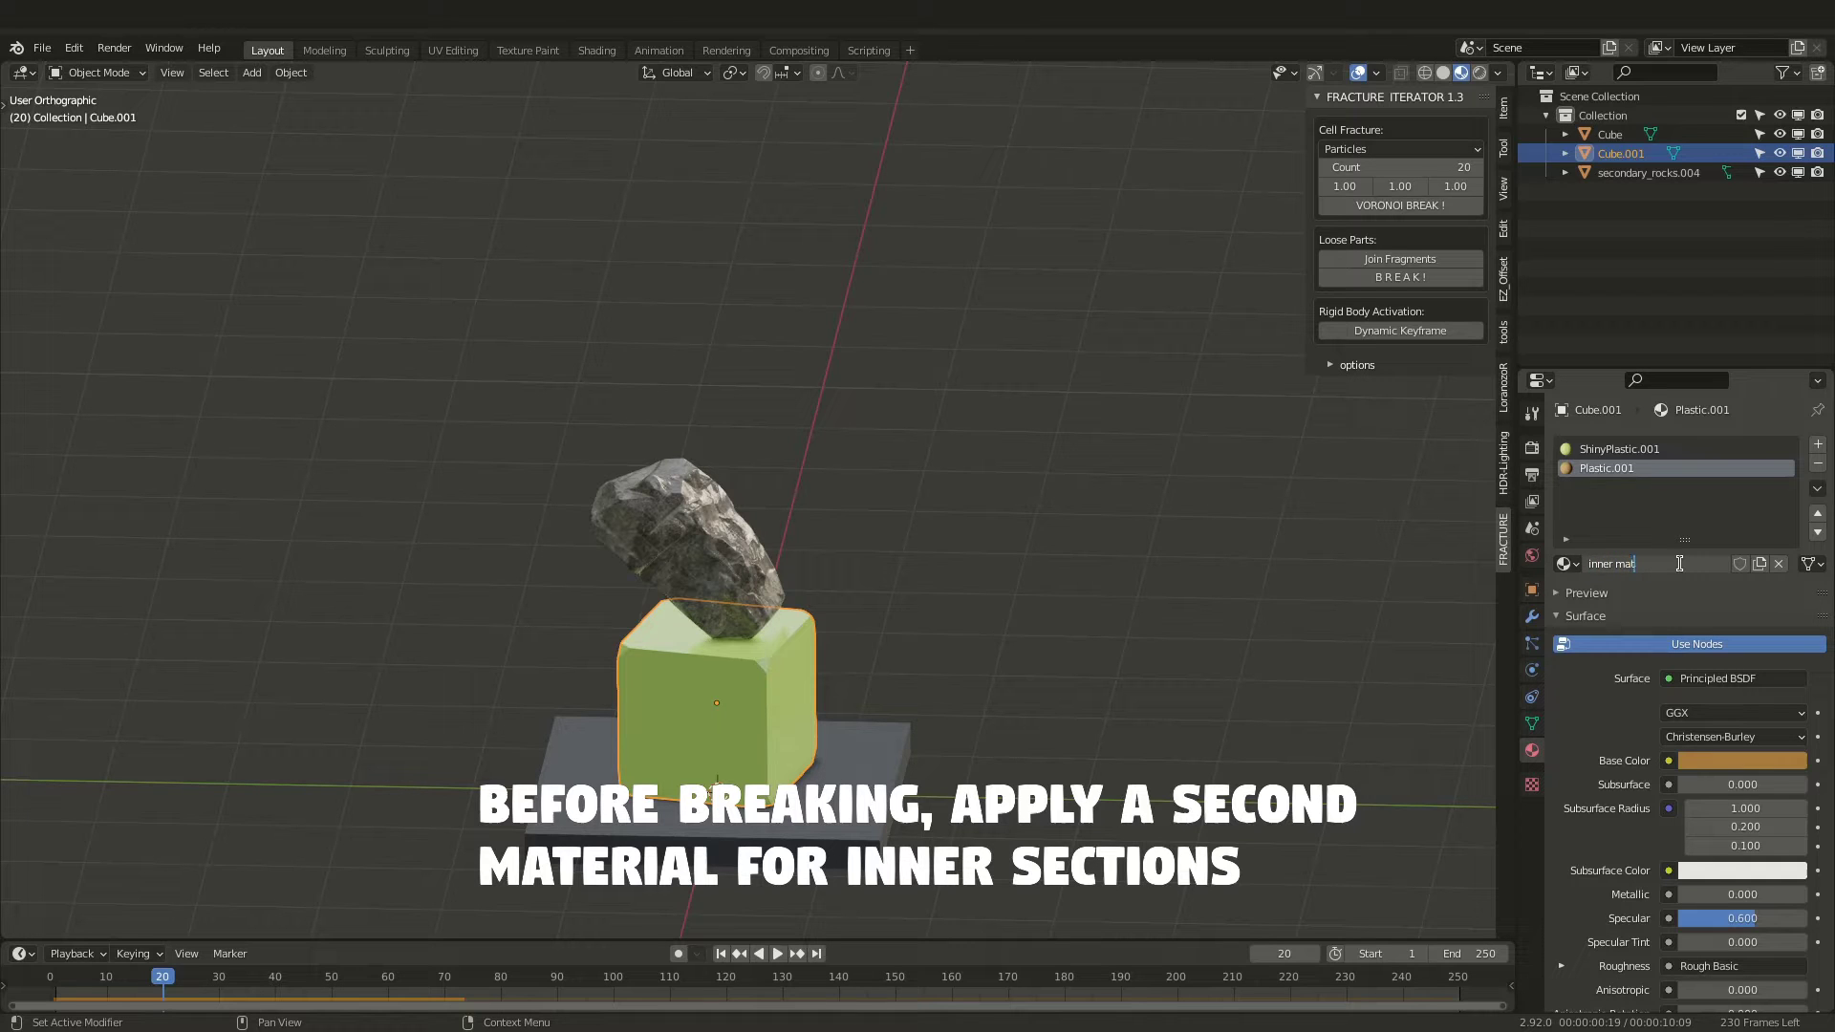
{"action": "key", "text": "Return"}
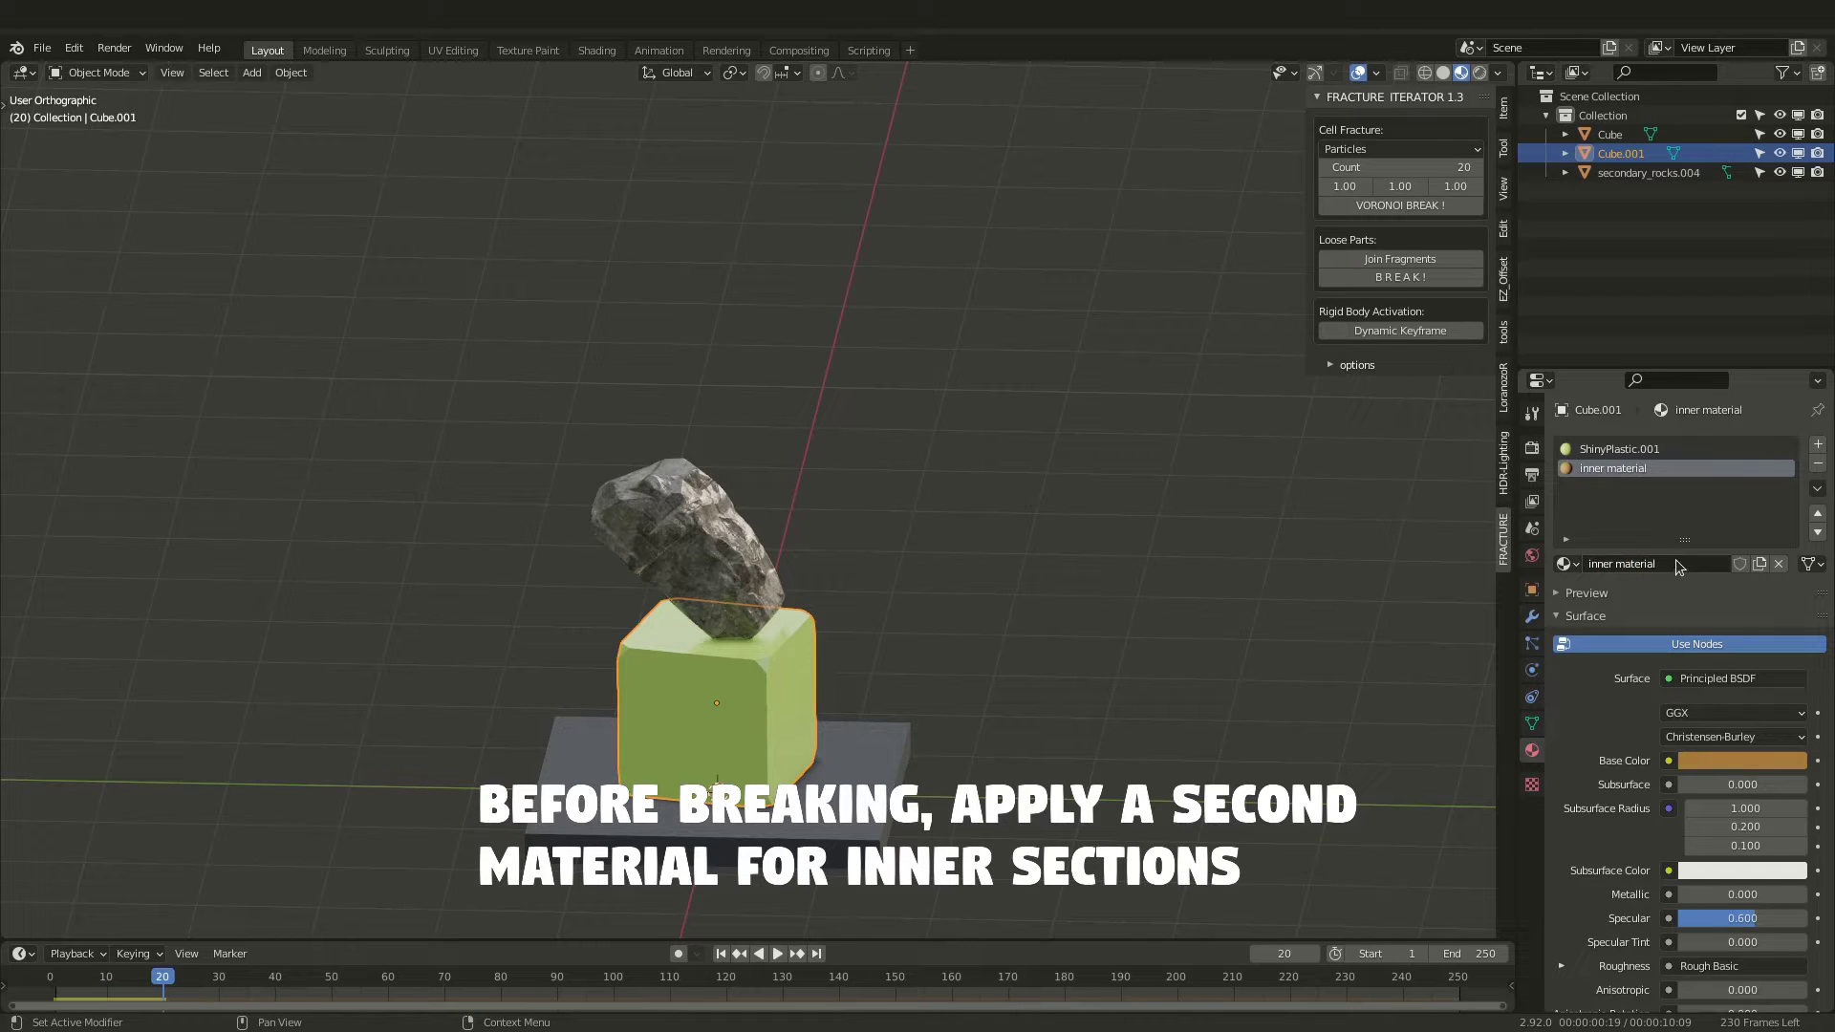
- Break the cube at frame 20 with a Voronoi cell fracture using the Particles preset and a count of 100
{"action": "left_click", "coordinate": [1472, 172]}
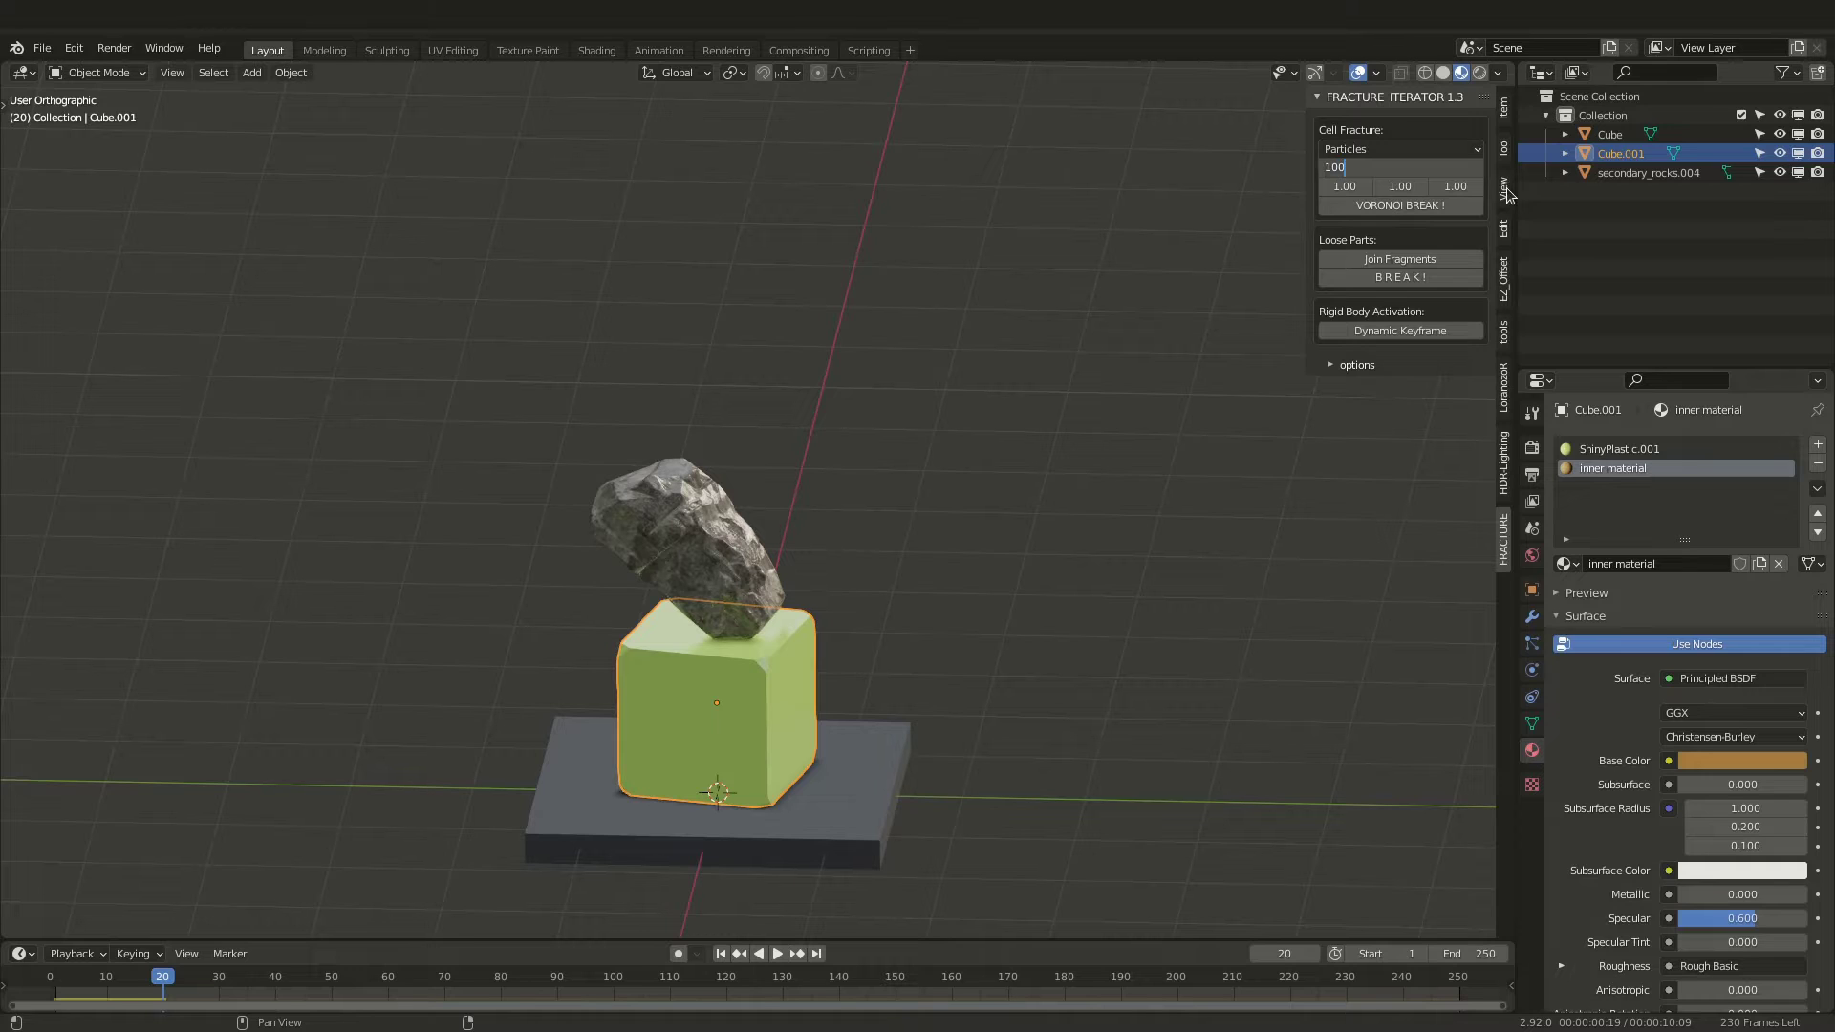
{"action": "left_click", "coordinate": [1400, 150]}
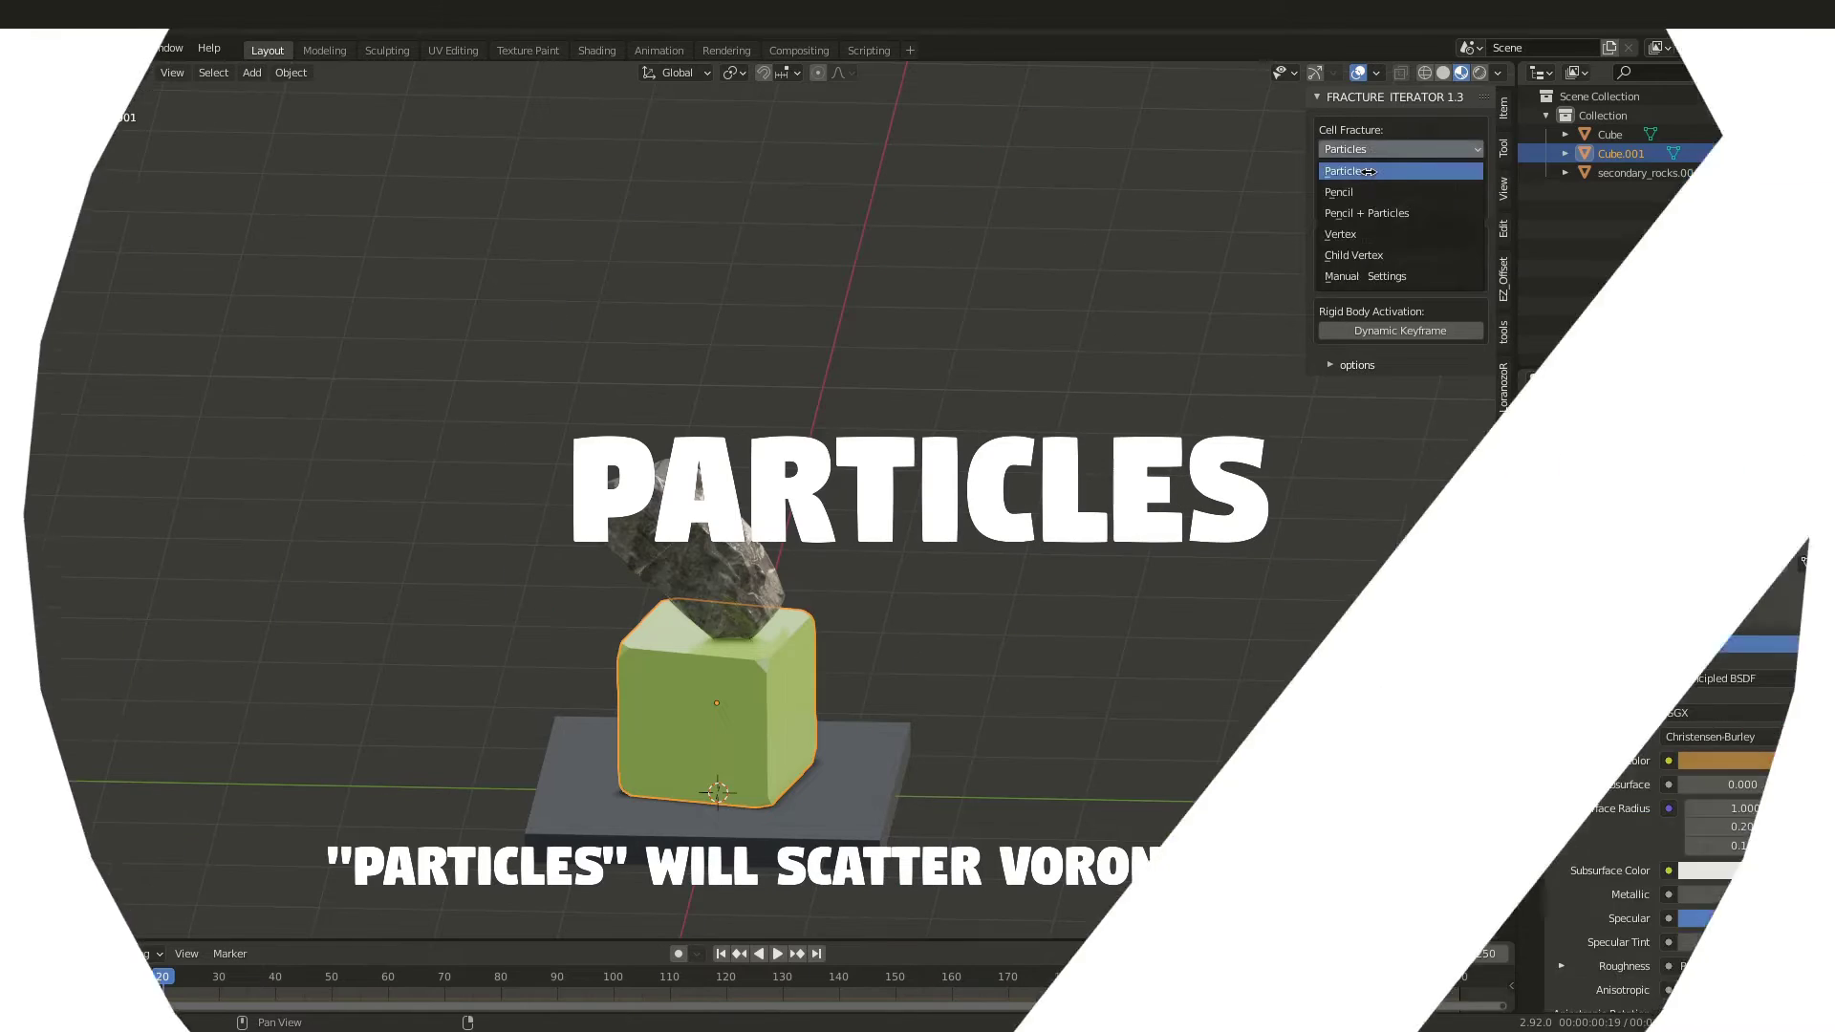
{"action": "left_click", "coordinate": [1367, 171]}
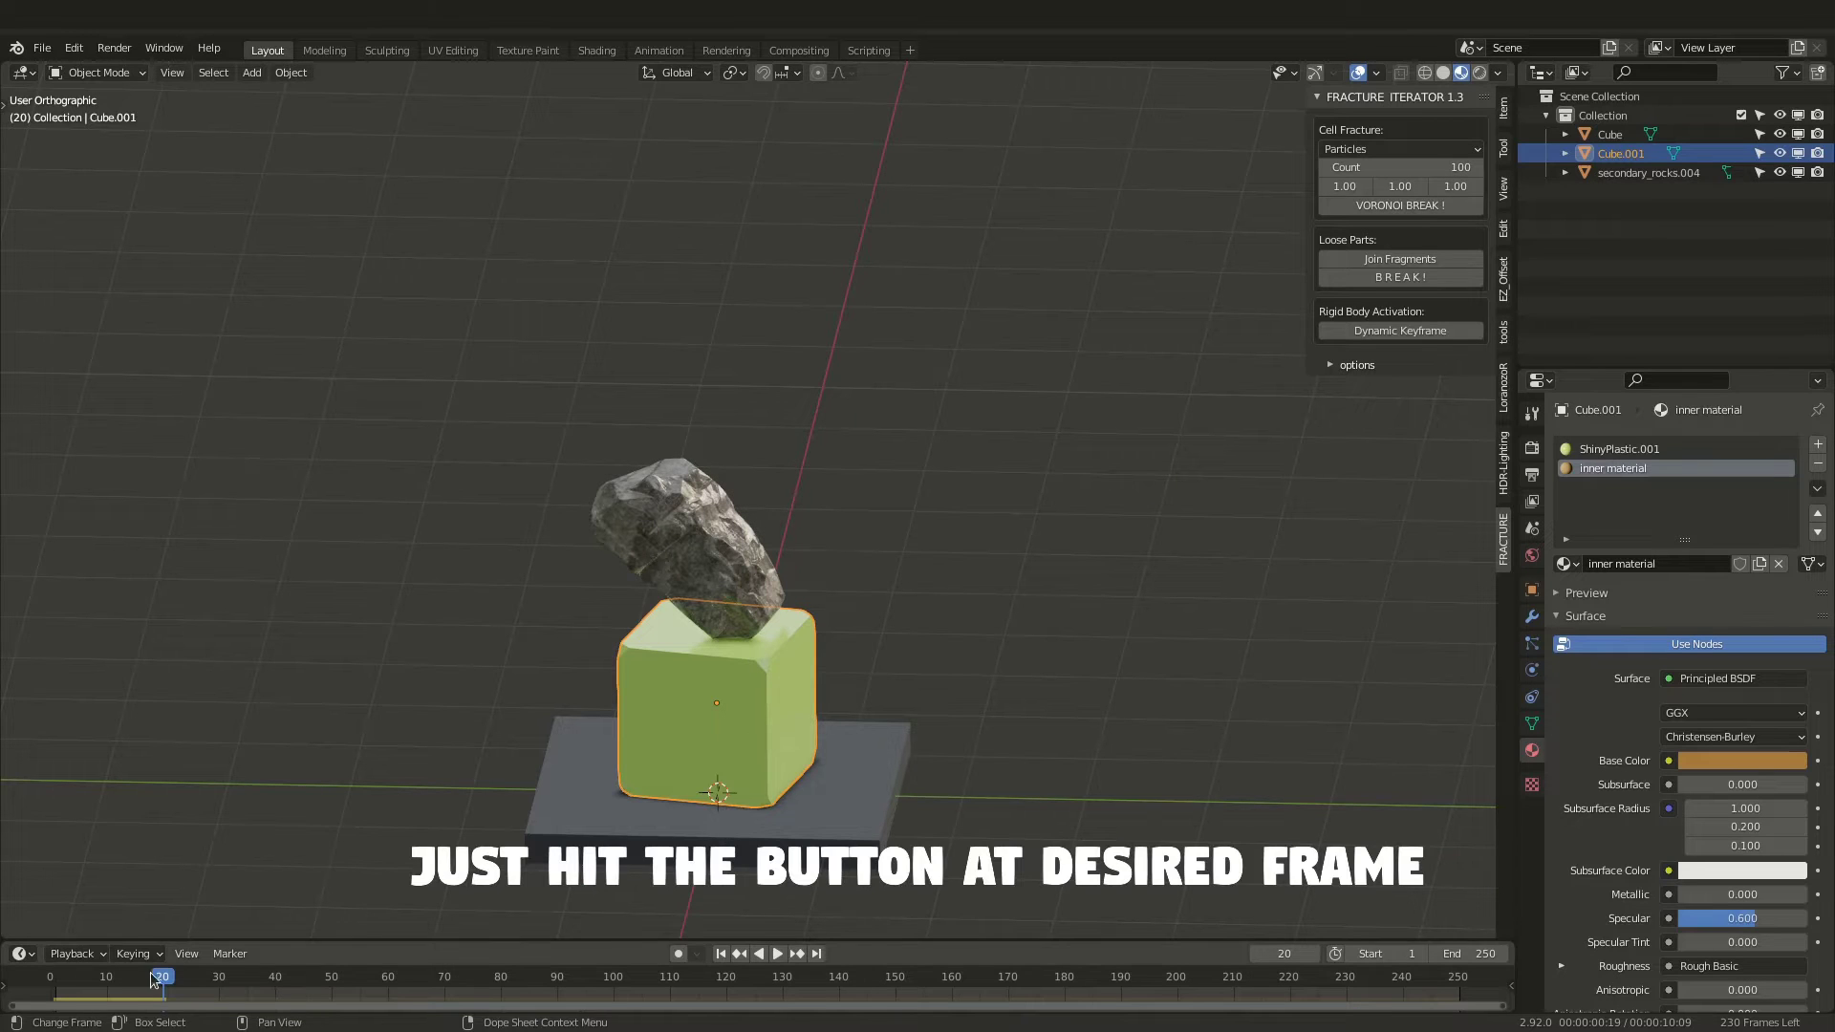
{"action": "left_click", "coordinate": [1391, 208]}
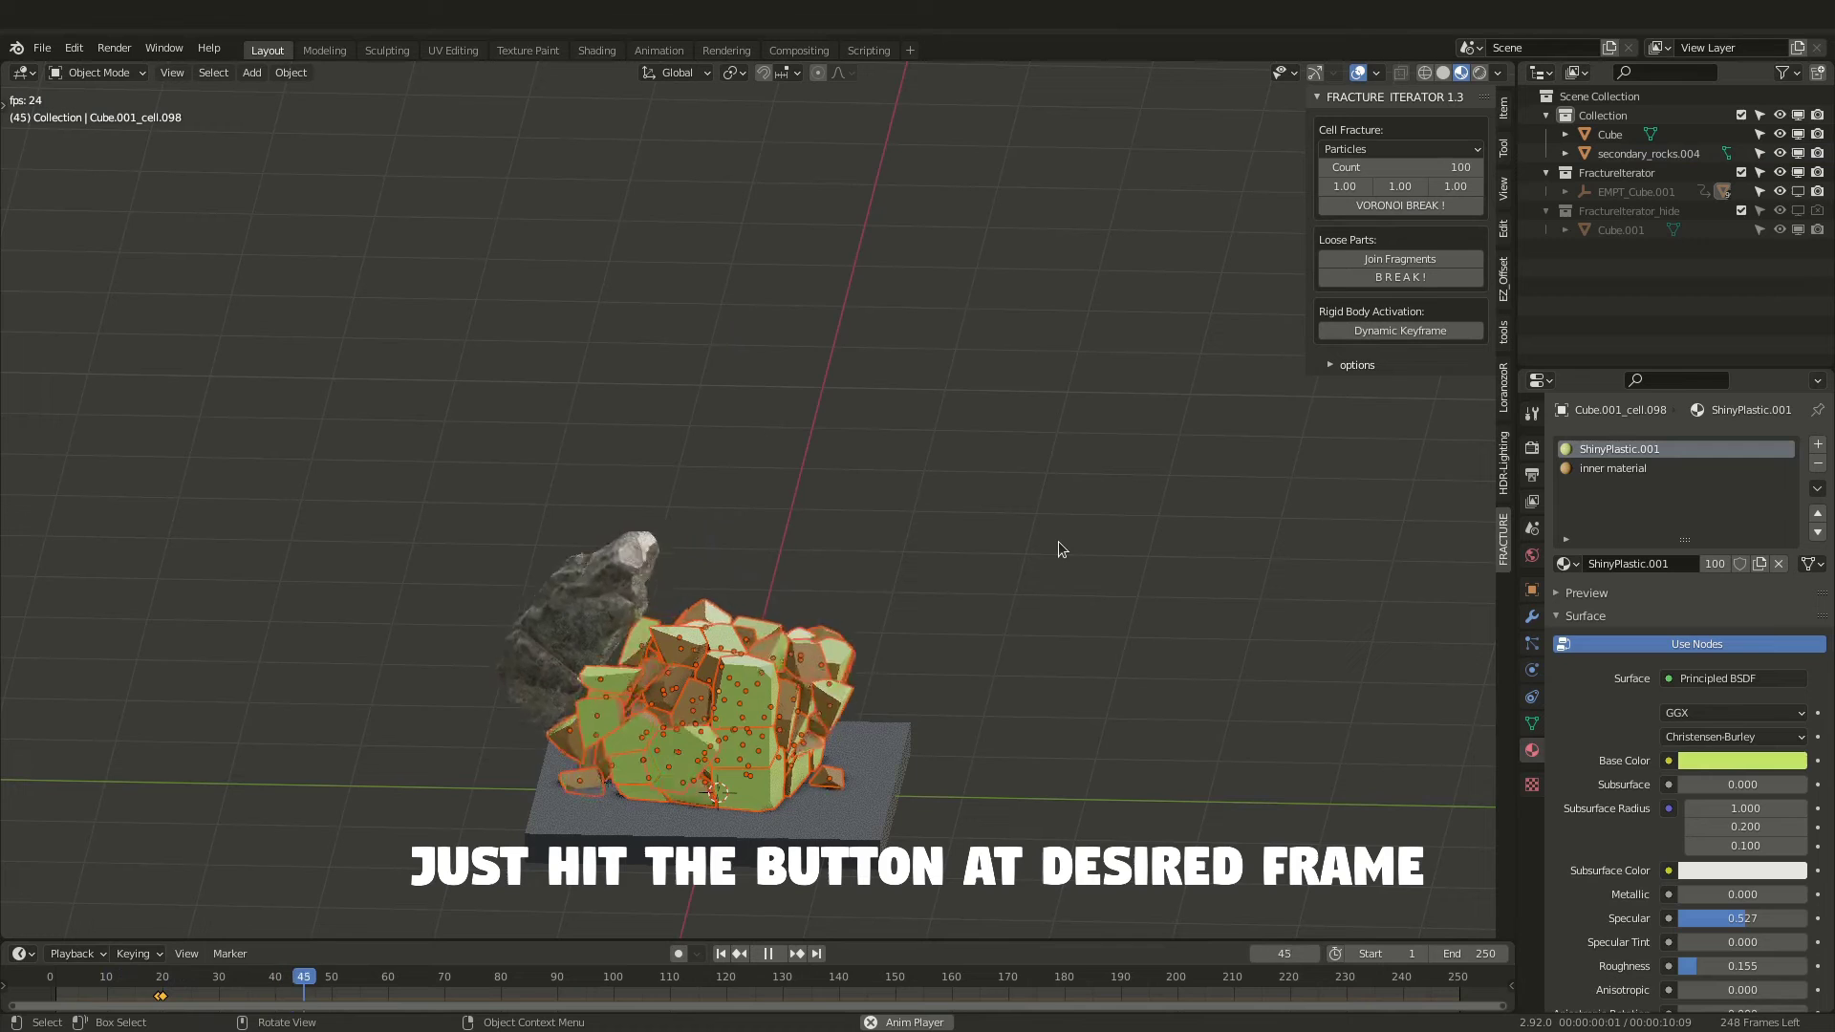
- Stop playback at frame 12, select the rock, fragments and slab, and calculate their rigid body mass as Brick (Pressed)
{"action": "left_click", "coordinate": [118, 985]}
{"action": "key", "text": "space"}
{"action": "left_click_drag", "start_coordinate": [479, 241], "coordinate": [852, 831]}
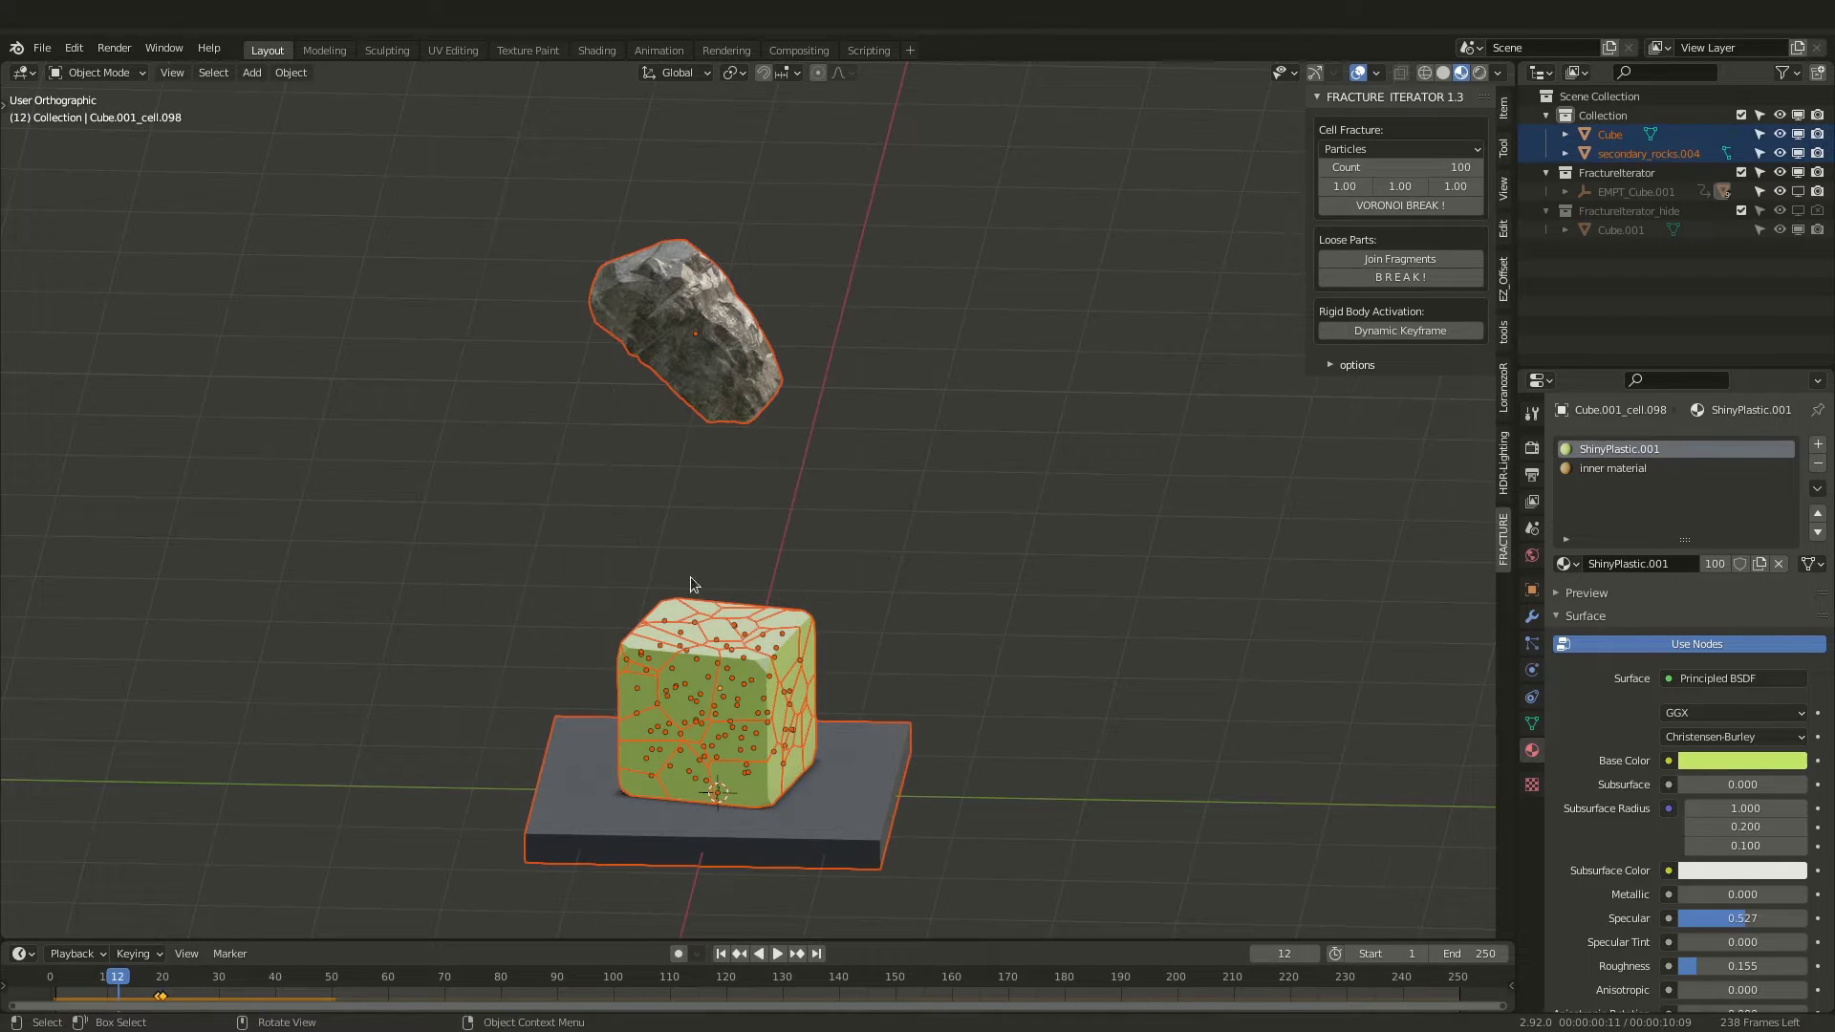
{"action": "left_click", "coordinate": [291, 73]}
{"action": "mouse_move", "coordinate": [420, 526]}
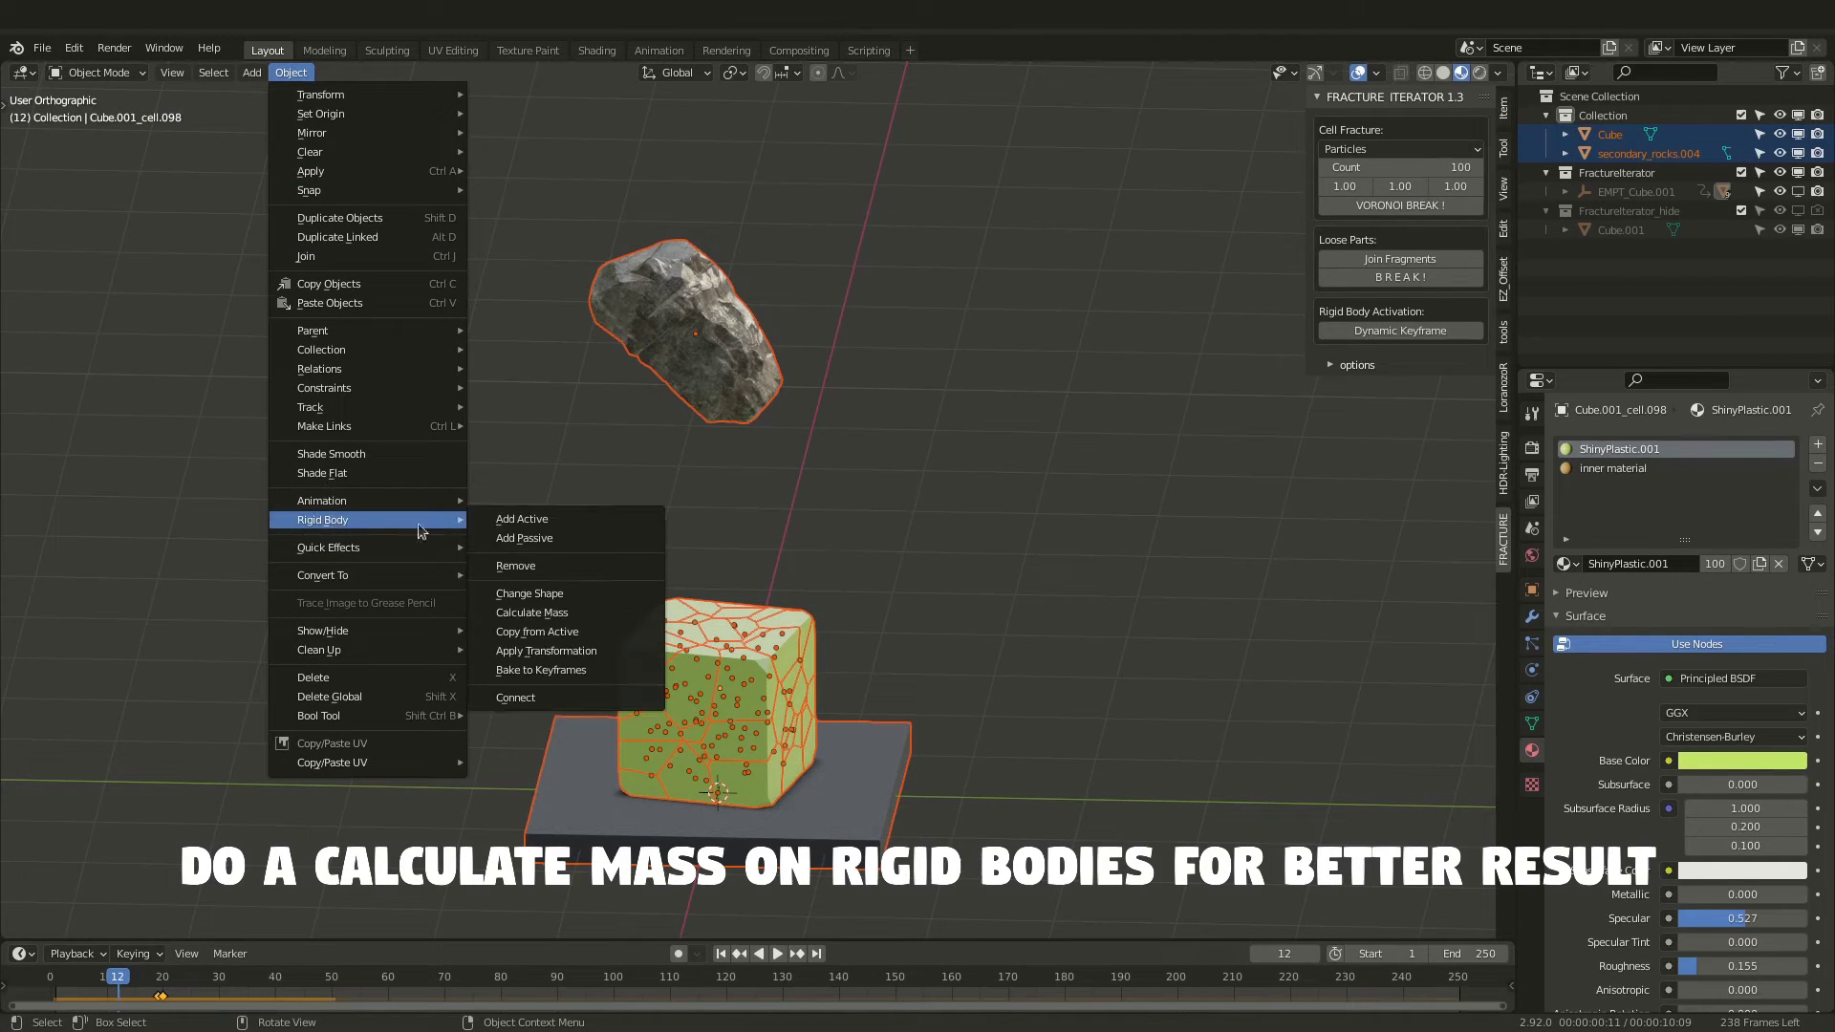
{"action": "left_click", "coordinate": [567, 619]}
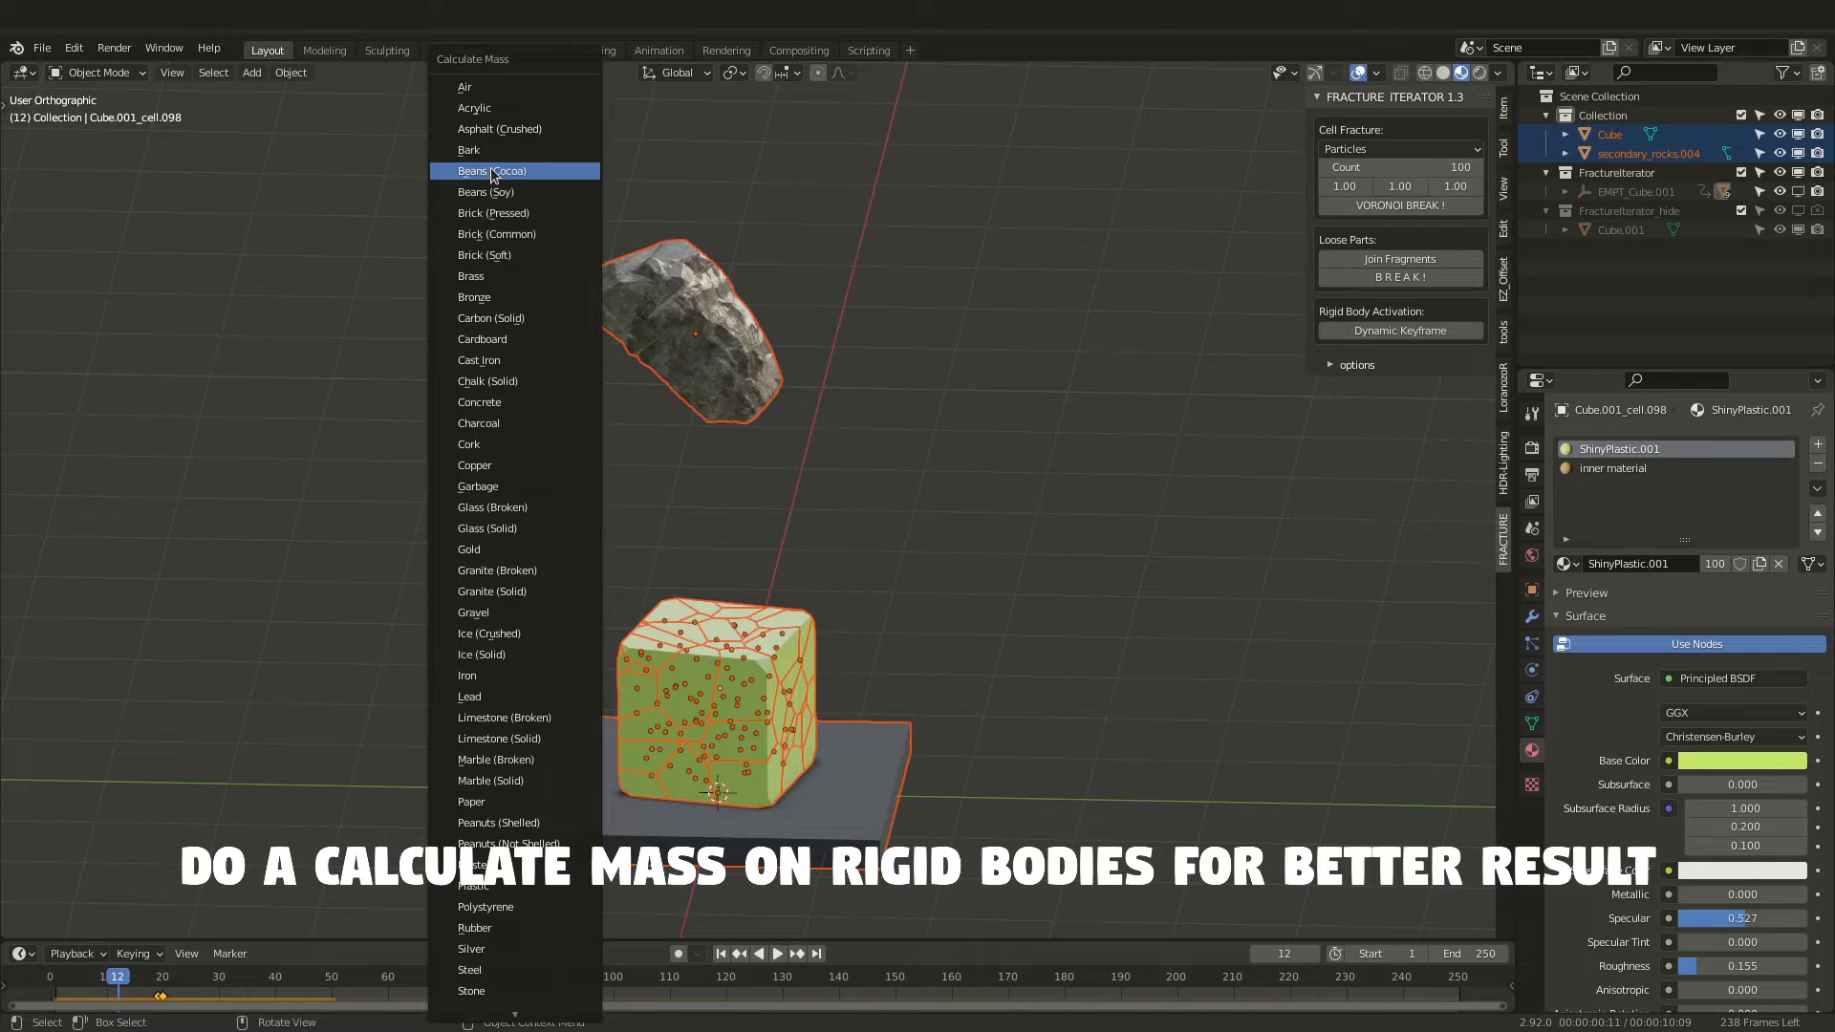
{"action": "left_click", "coordinate": [497, 214]}
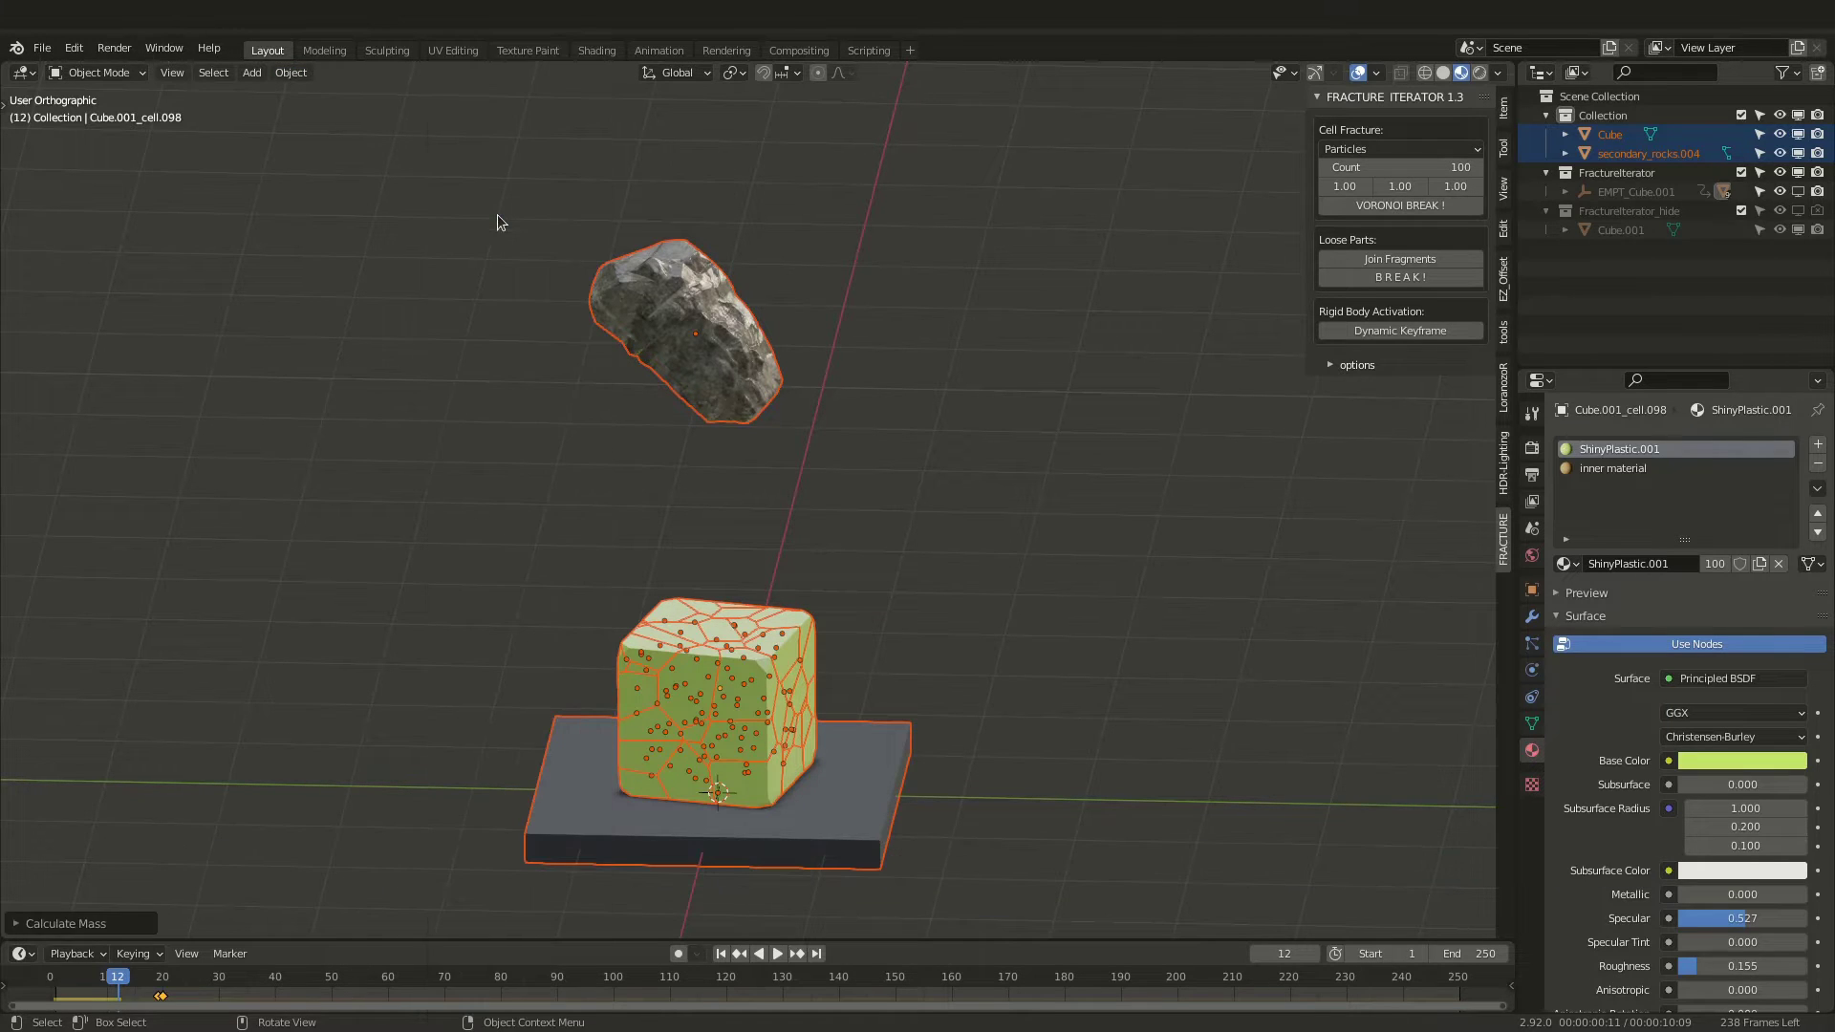
- Deselect everything and replay the simulation from near the start to review how the cube shatters
{"action": "left_click", "coordinate": [420, 420]}
{"action": "key", "text": "space"}
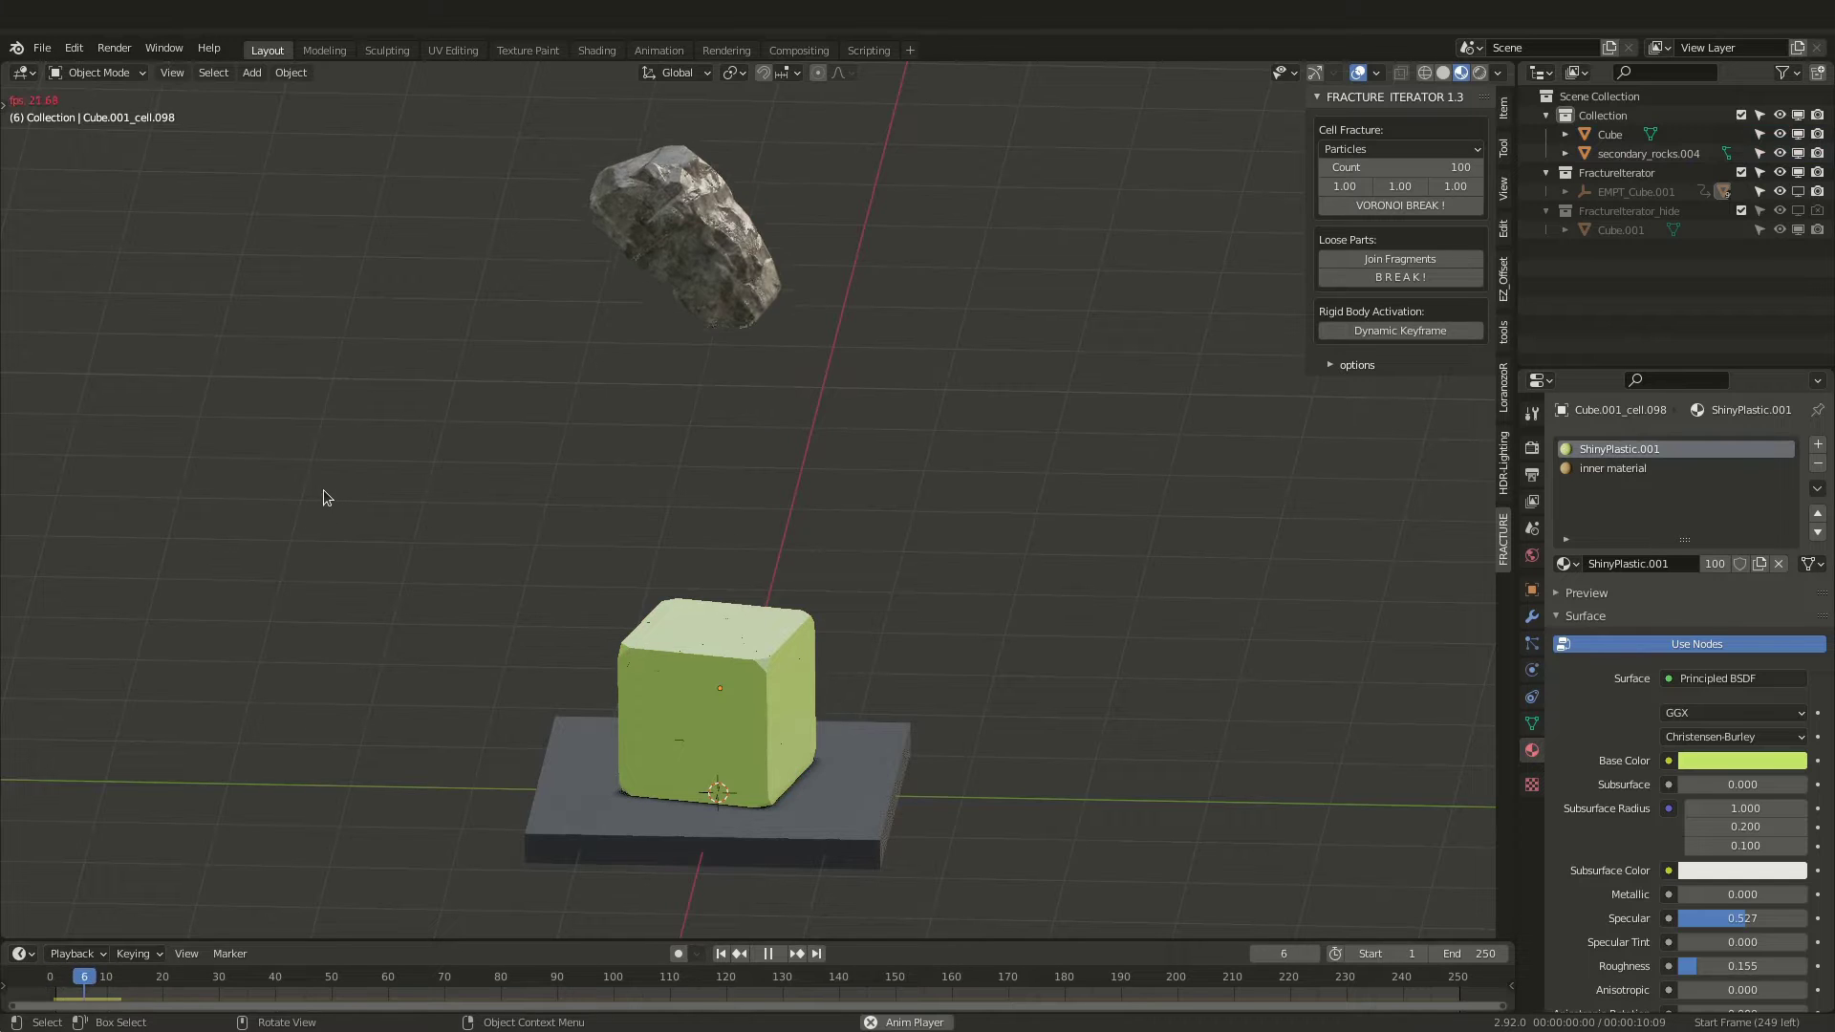
{"action": "left_click", "coordinate": [63, 989]}
{"action": "left_click", "coordinate": [63, 989]}
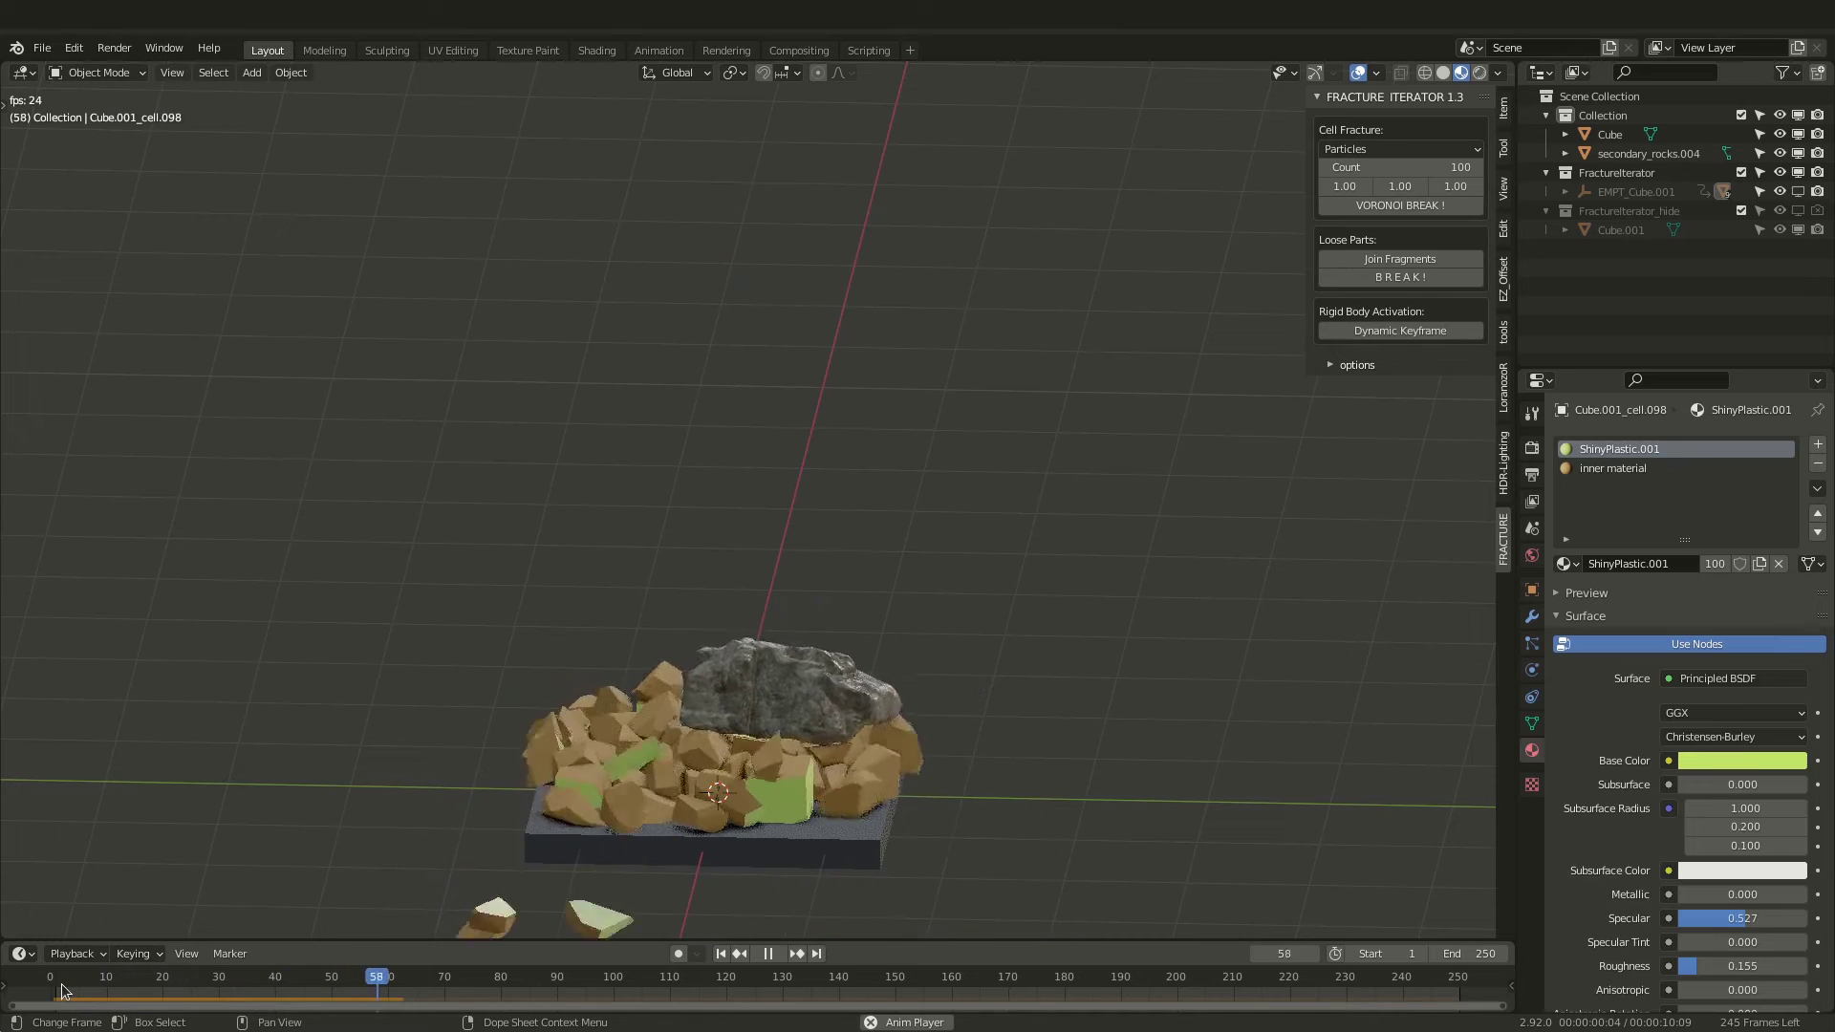
- Replay the simulation, pause it at frame 26, and inspect the rigid body mass of the rock and several fragments
{"action": "left_click", "coordinate": [63, 989]}
{"action": "key", "text": "space"}
{"action": "left_click", "coordinate": [629, 605]}
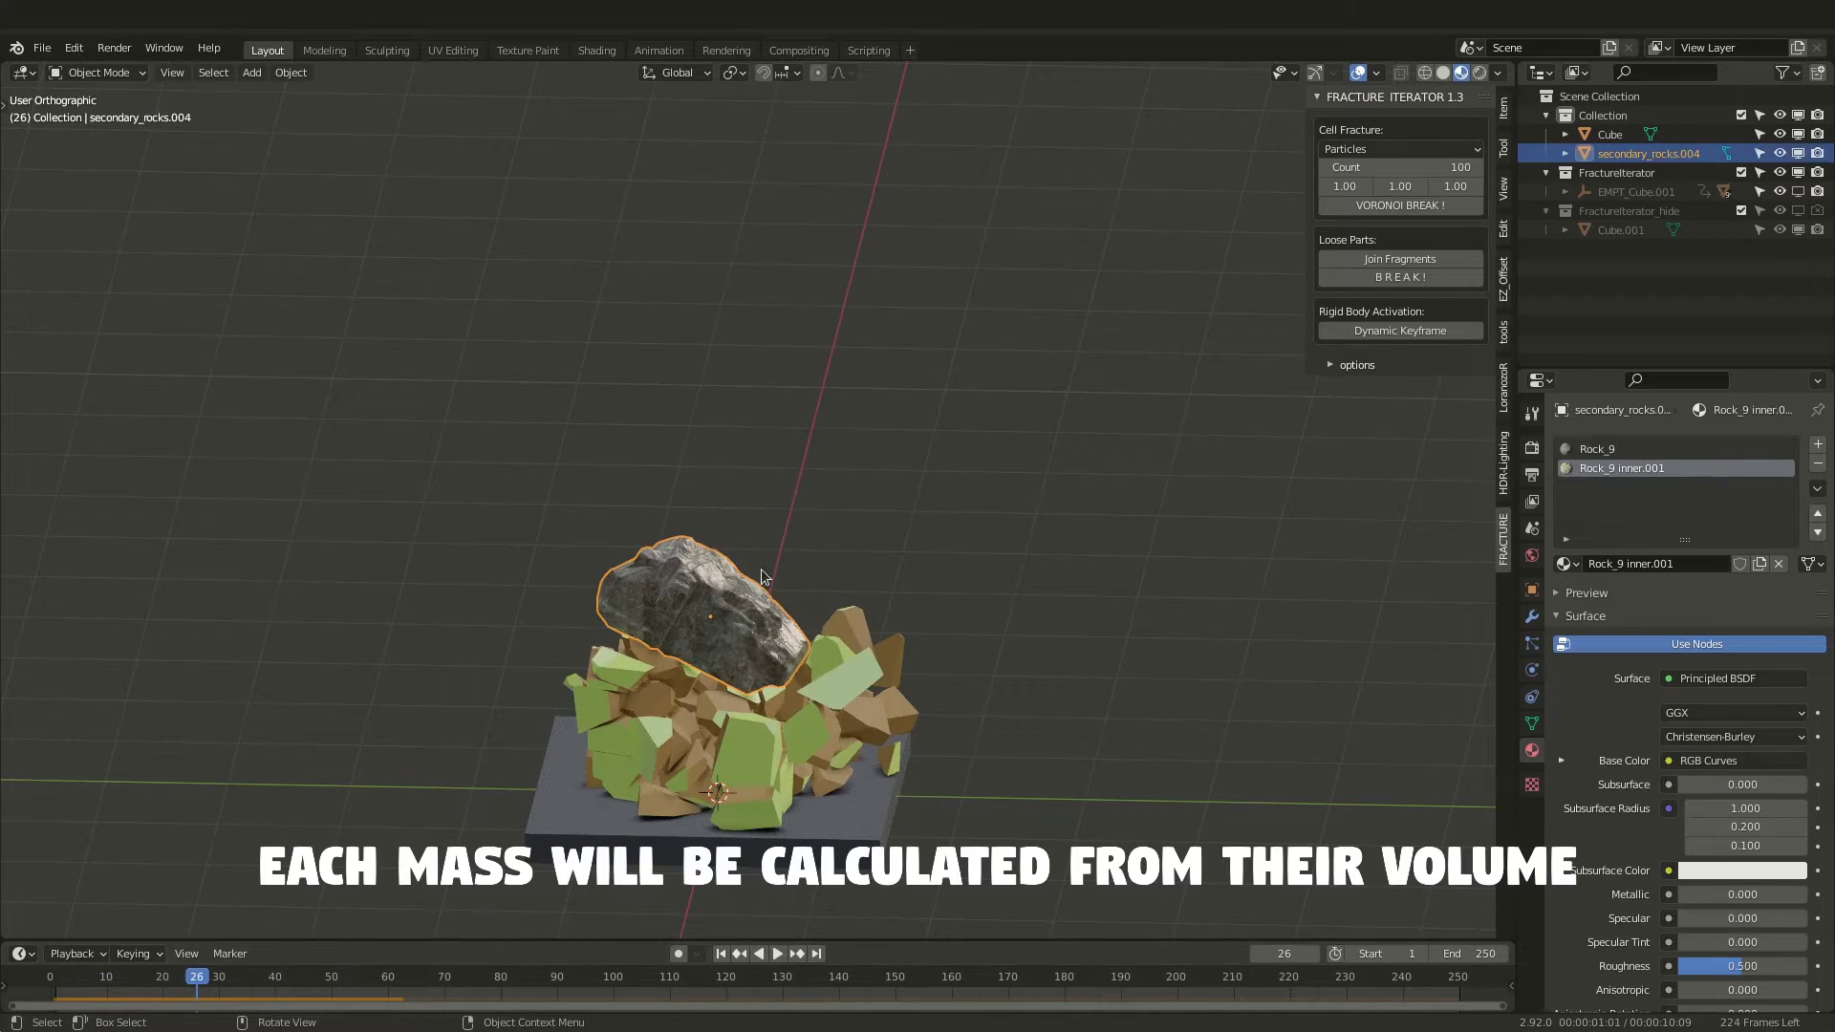
{"action": "left_click", "coordinate": [1532, 669]}
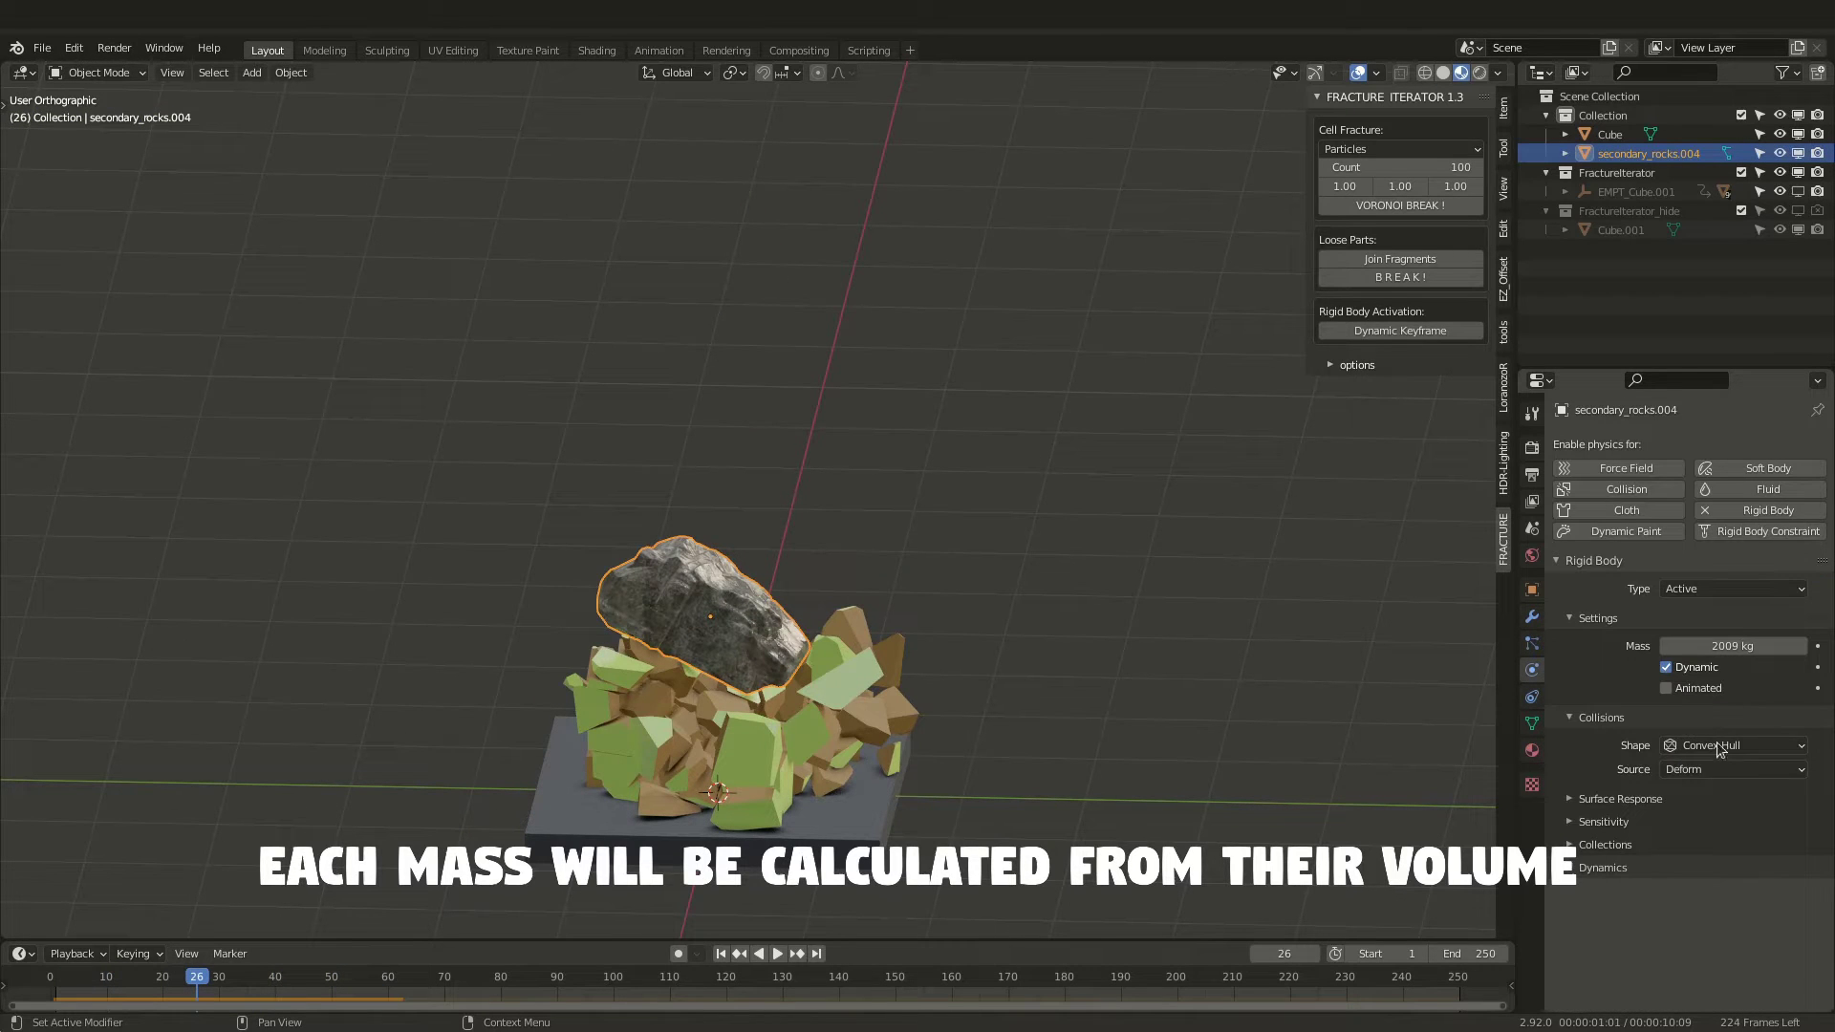
{"action": "left_click", "coordinate": [897, 668]}
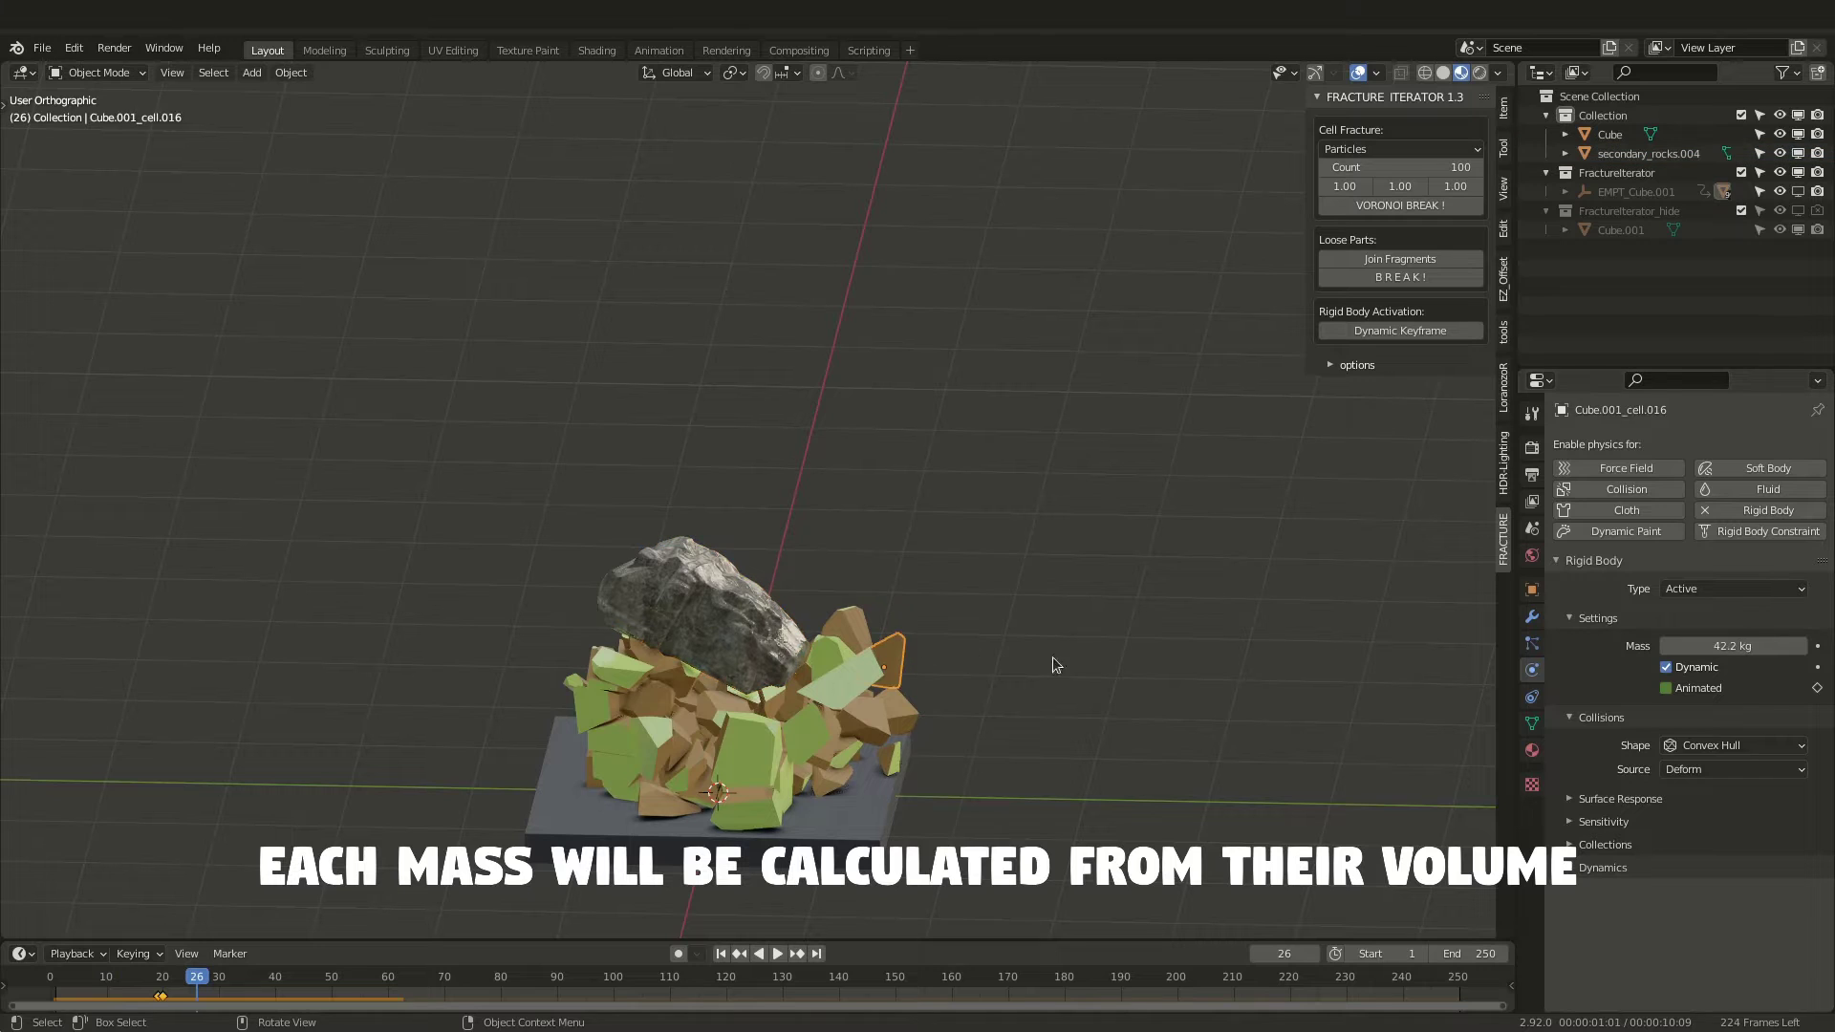
{"action": "left_click", "coordinate": [747, 646]}
{"action": "left_click", "coordinate": [846, 629]}
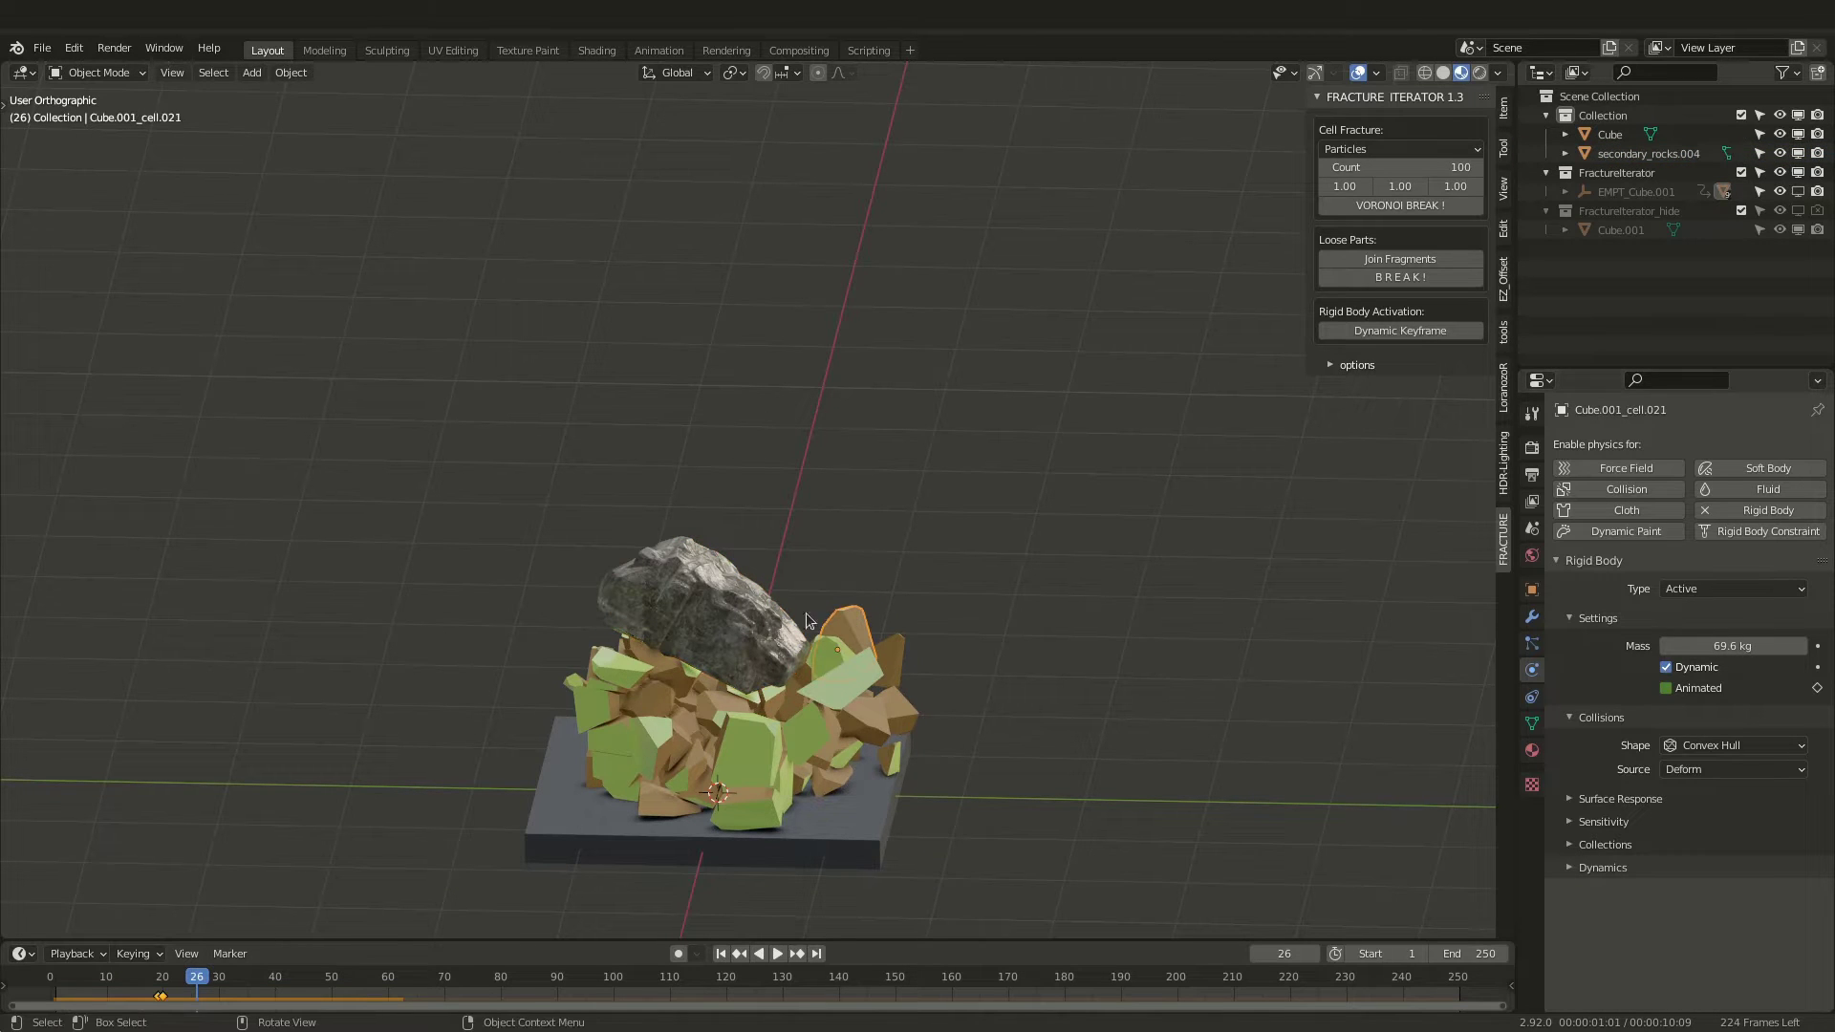
{"action": "left_click", "coordinate": [692, 602]}
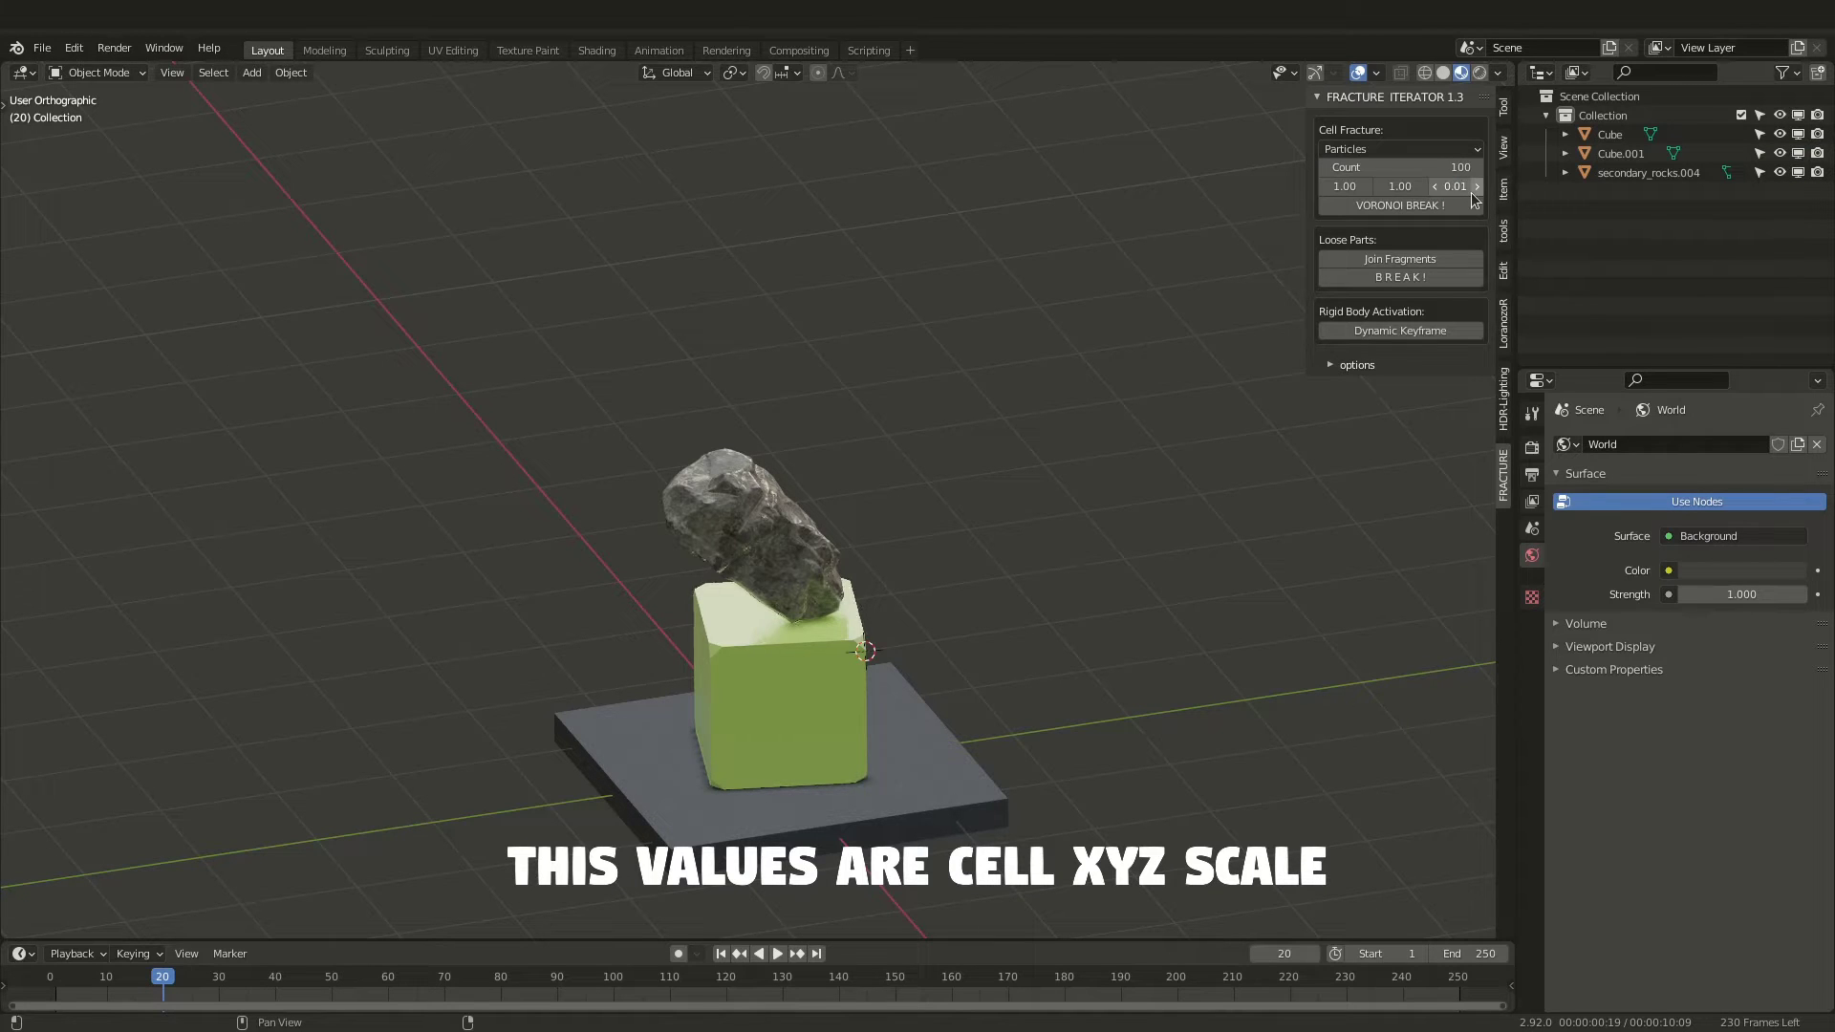
- Set the third cell scale value to 0.01 and break the cube at frame 20 with a Particles Voronoi fracture
{"action": "key", "text": "Return"}
{"action": "left_click", "coordinate": [1397, 206]}
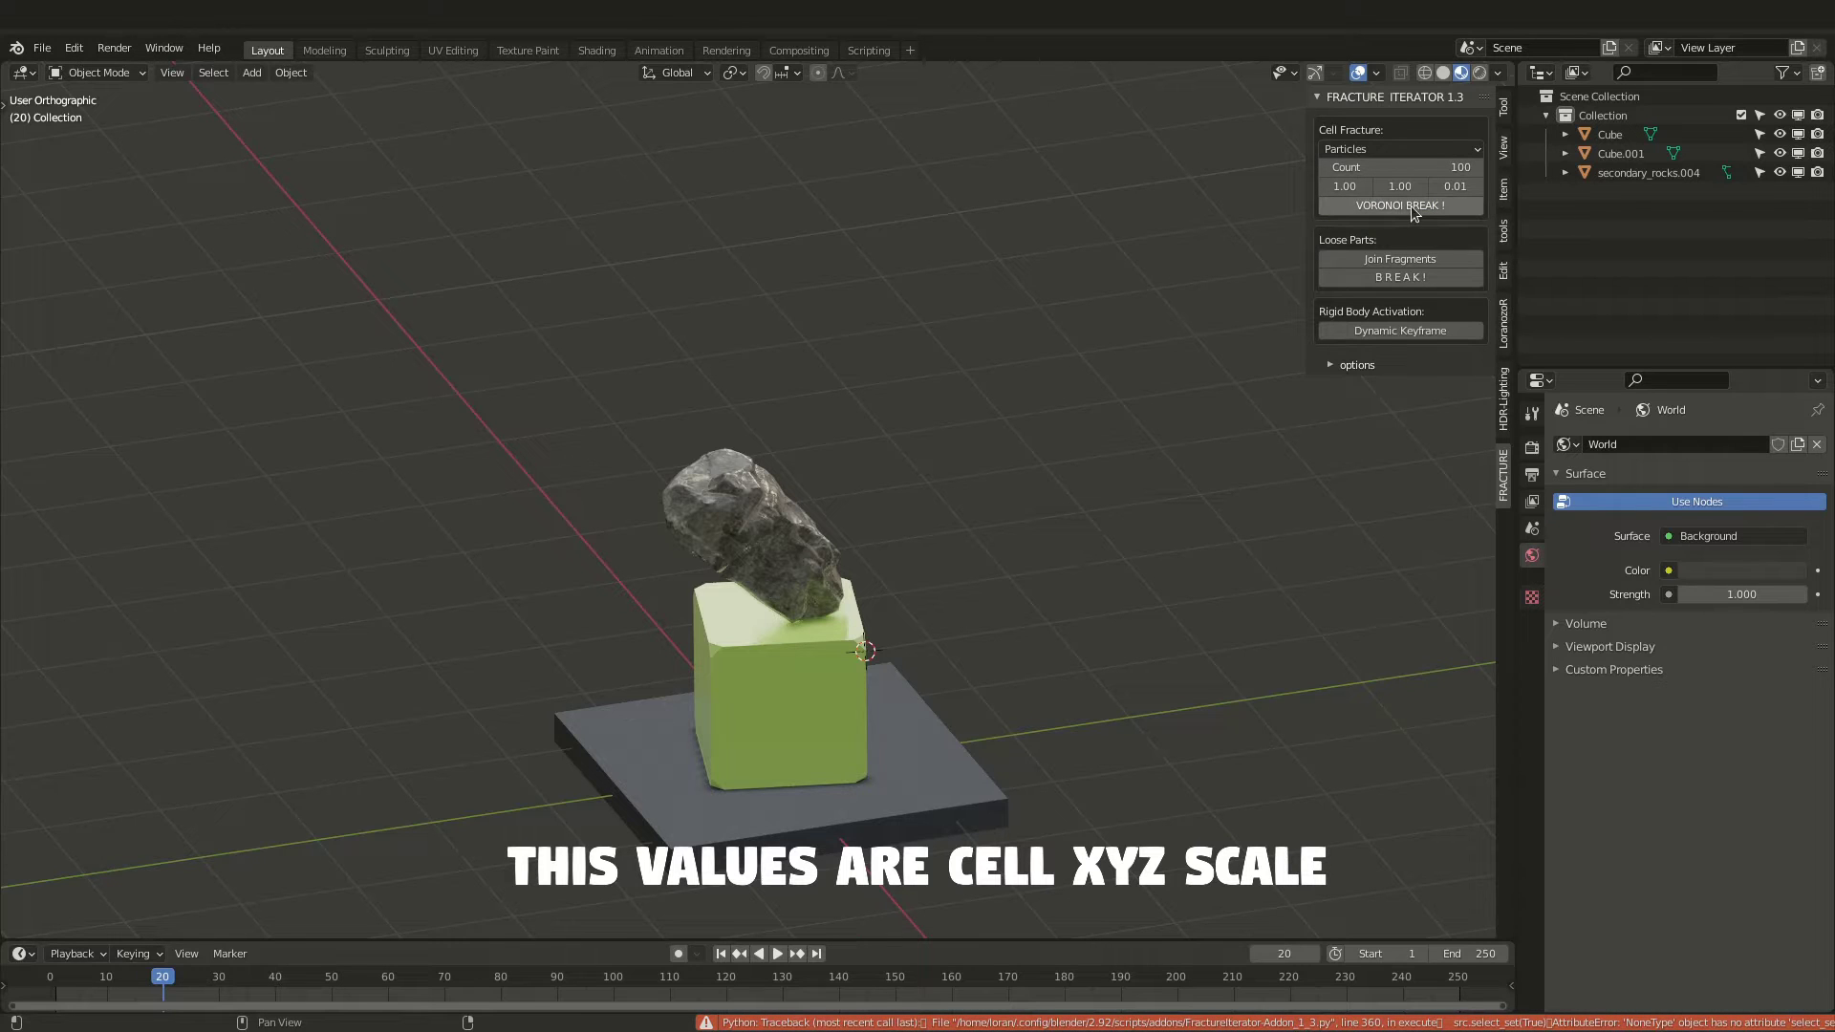
{"action": "left_click", "coordinate": [818, 664]}
{"action": "left_click", "coordinate": [1384, 207]}
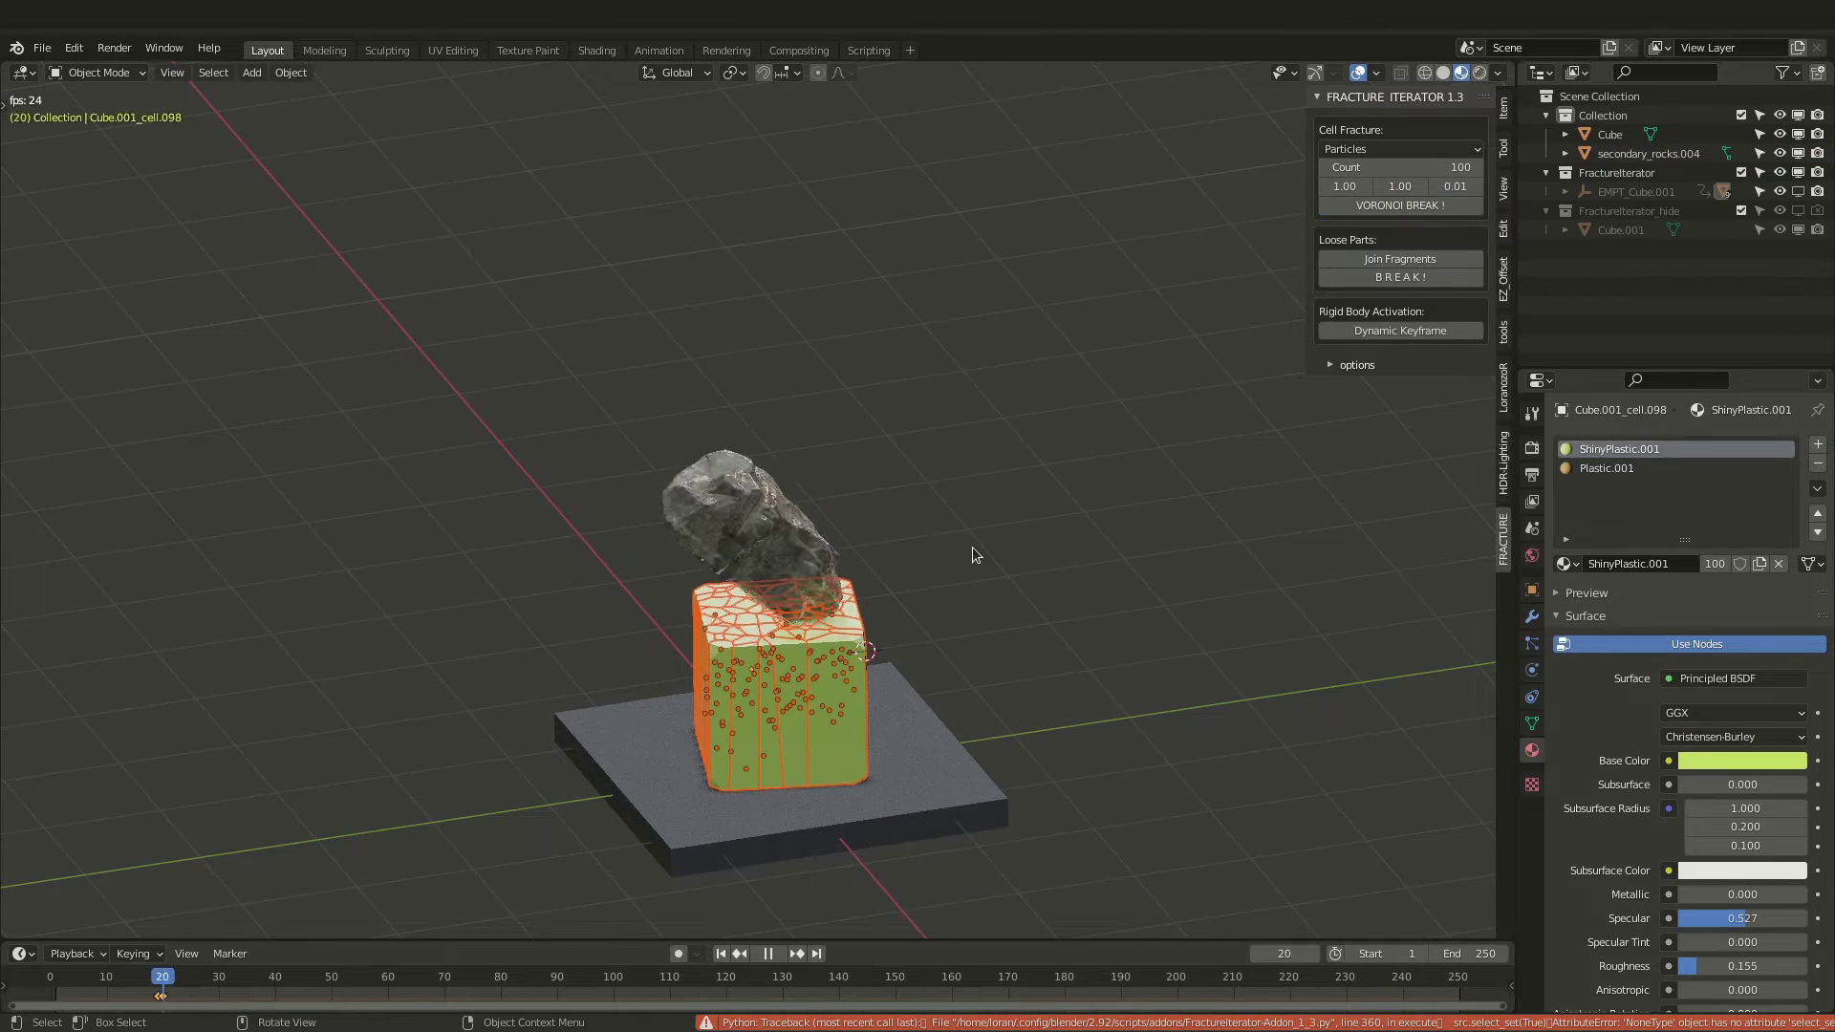
- Replay the simulation from about frame 20 and examine from several angles how the elongated shards break apart
{"action": "key", "text": "space"}
{"action": "middle_click_drag", "start_coordinate": [828, 623], "coordinate": [712, 617]}
{"action": "scroll", "coordinate": [947, 669], "scroll_direction": "up", "scroll_amount": 3}
{"action": "middle_click_drag", "start_coordinate": [956, 648], "coordinate": [1025, 616]}
{"action": "left_click_drag", "start_coordinate": [220, 977], "coordinate": [156, 994]}
{"action": "key", "text": "space"}
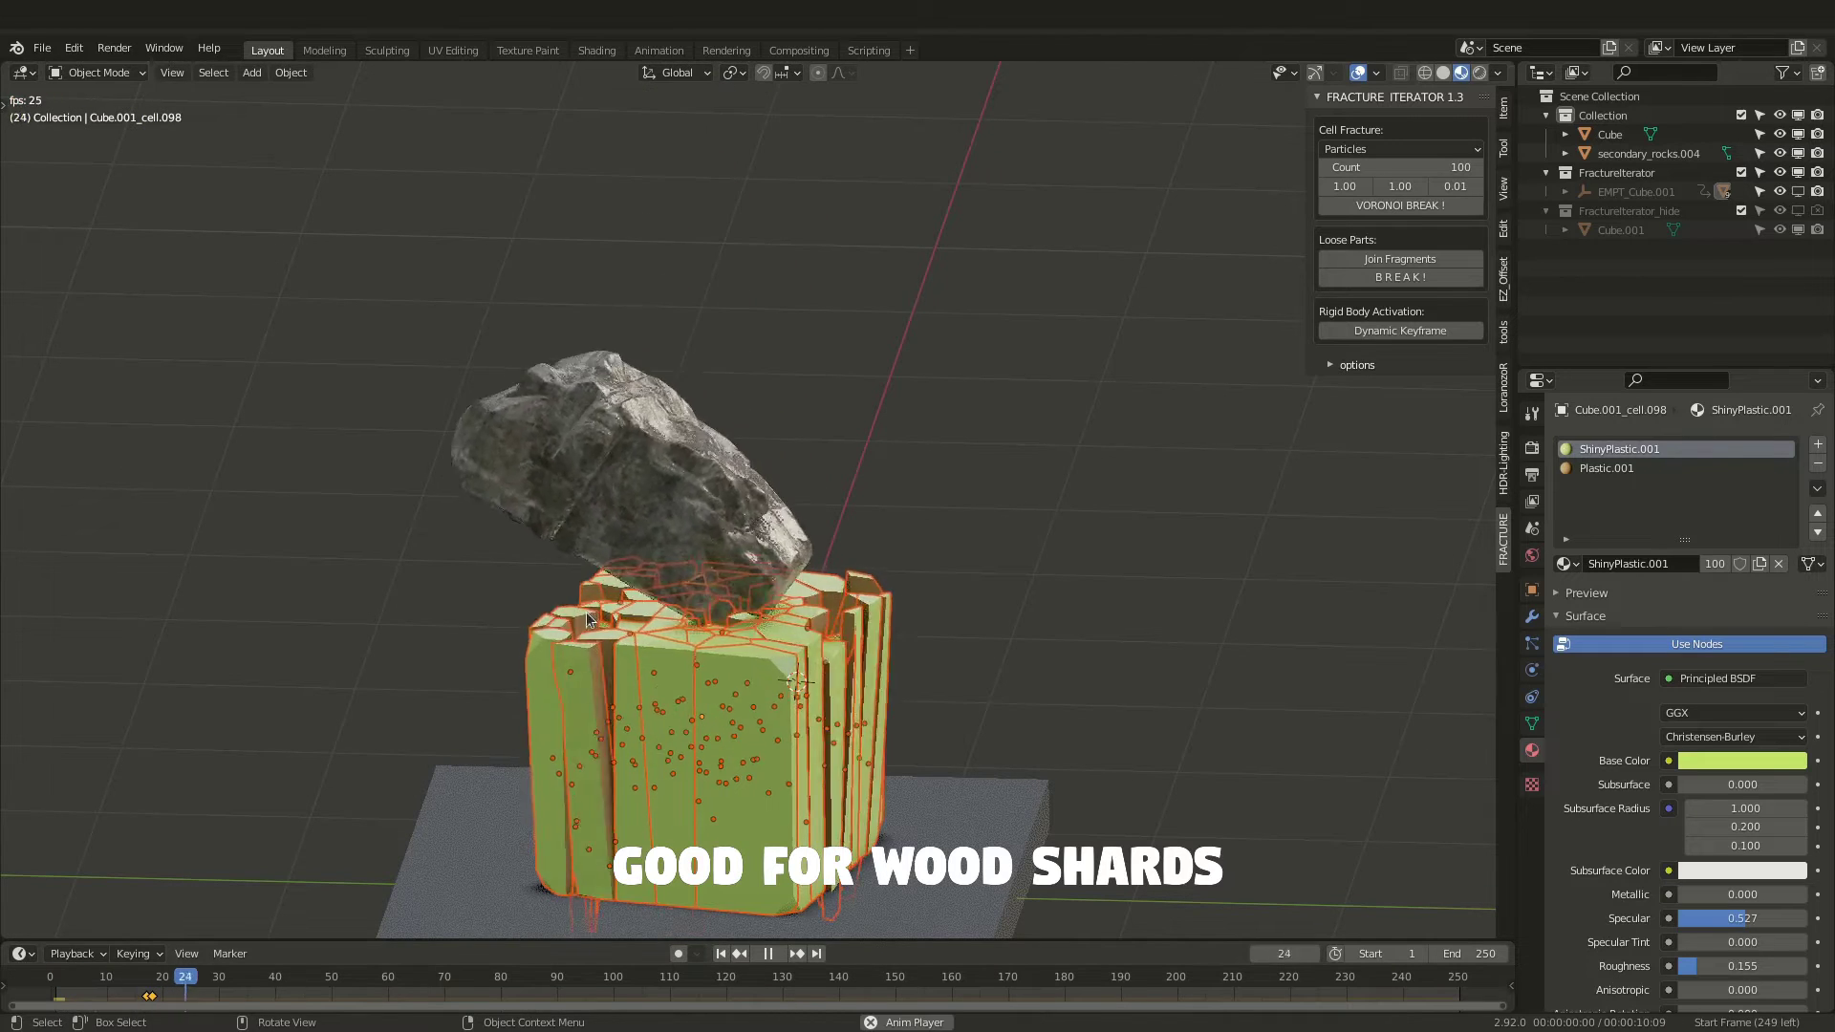
{"action": "key", "text": "space"}
{"action": "middle_click_drag", "start_coordinate": [950, 525], "coordinate": [839, 550]}
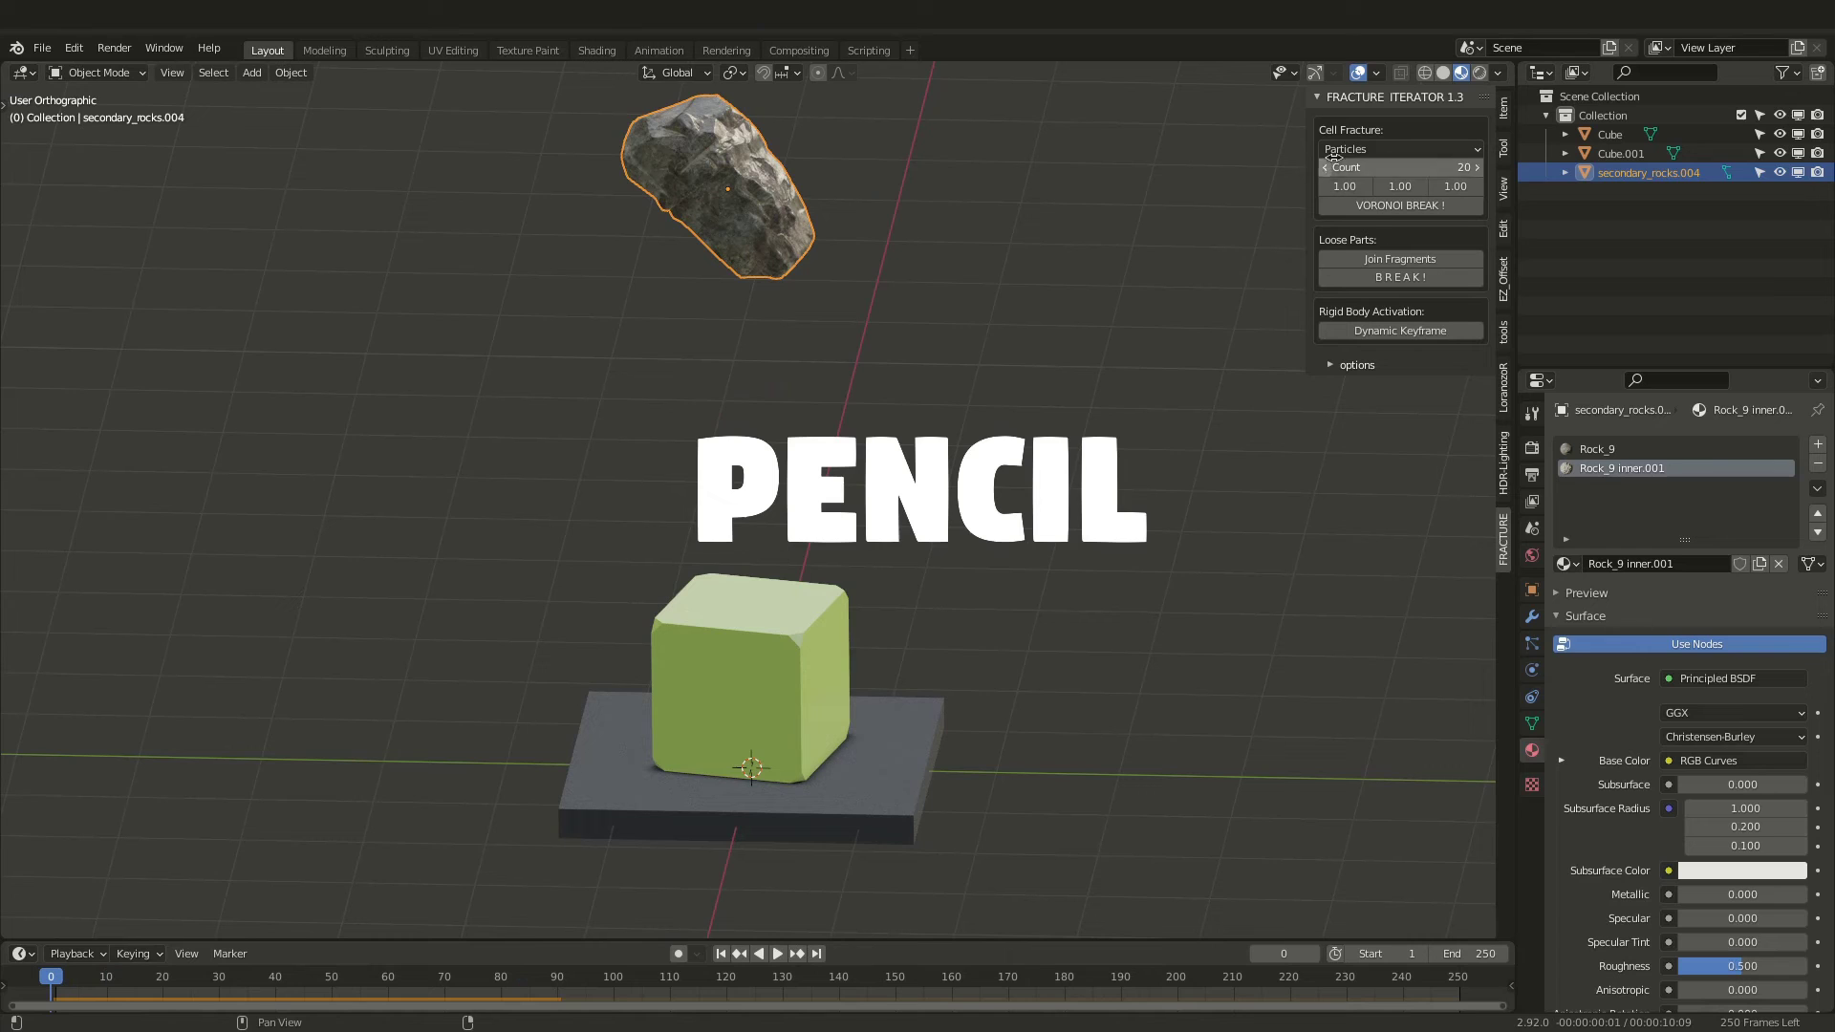
- Change the cell fracture preset to Pencil and advance the simulation to frame 20, where the rock meets the cube
{"action": "left_click", "coordinate": [1382, 151]}
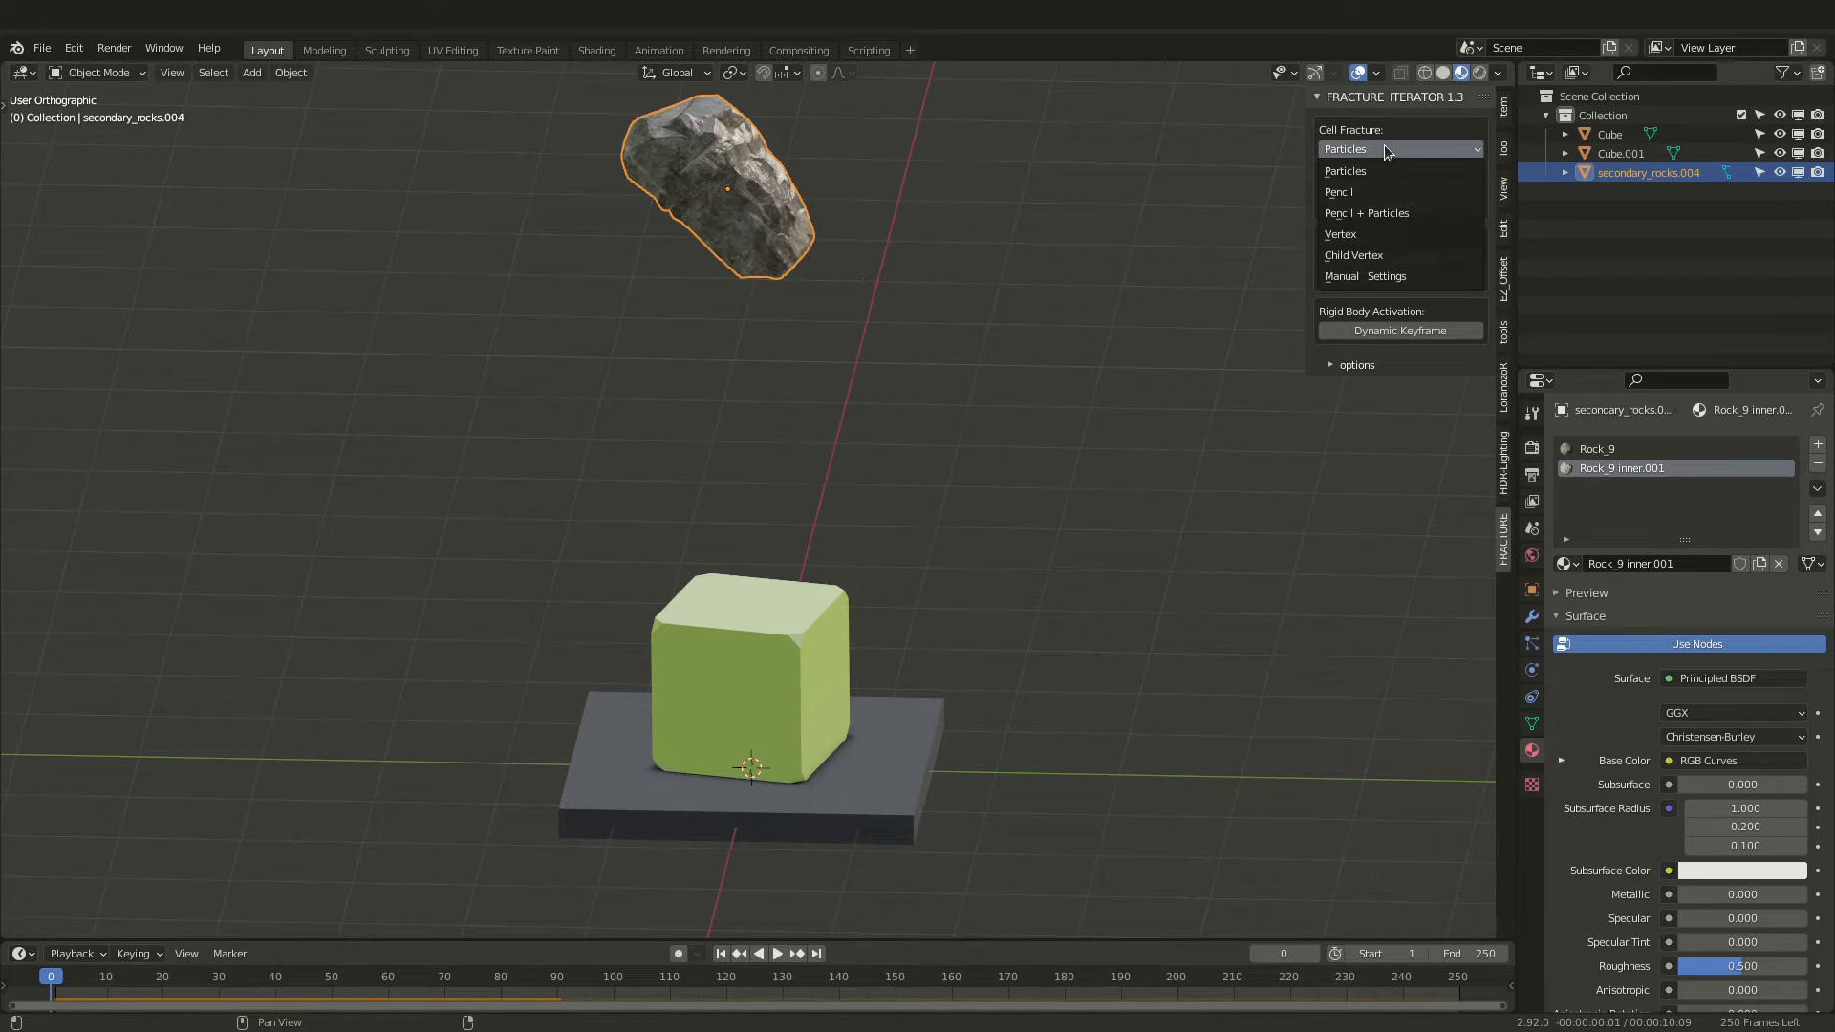
{"action": "left_click", "coordinate": [1363, 194]}
{"action": "key", "text": "space"}
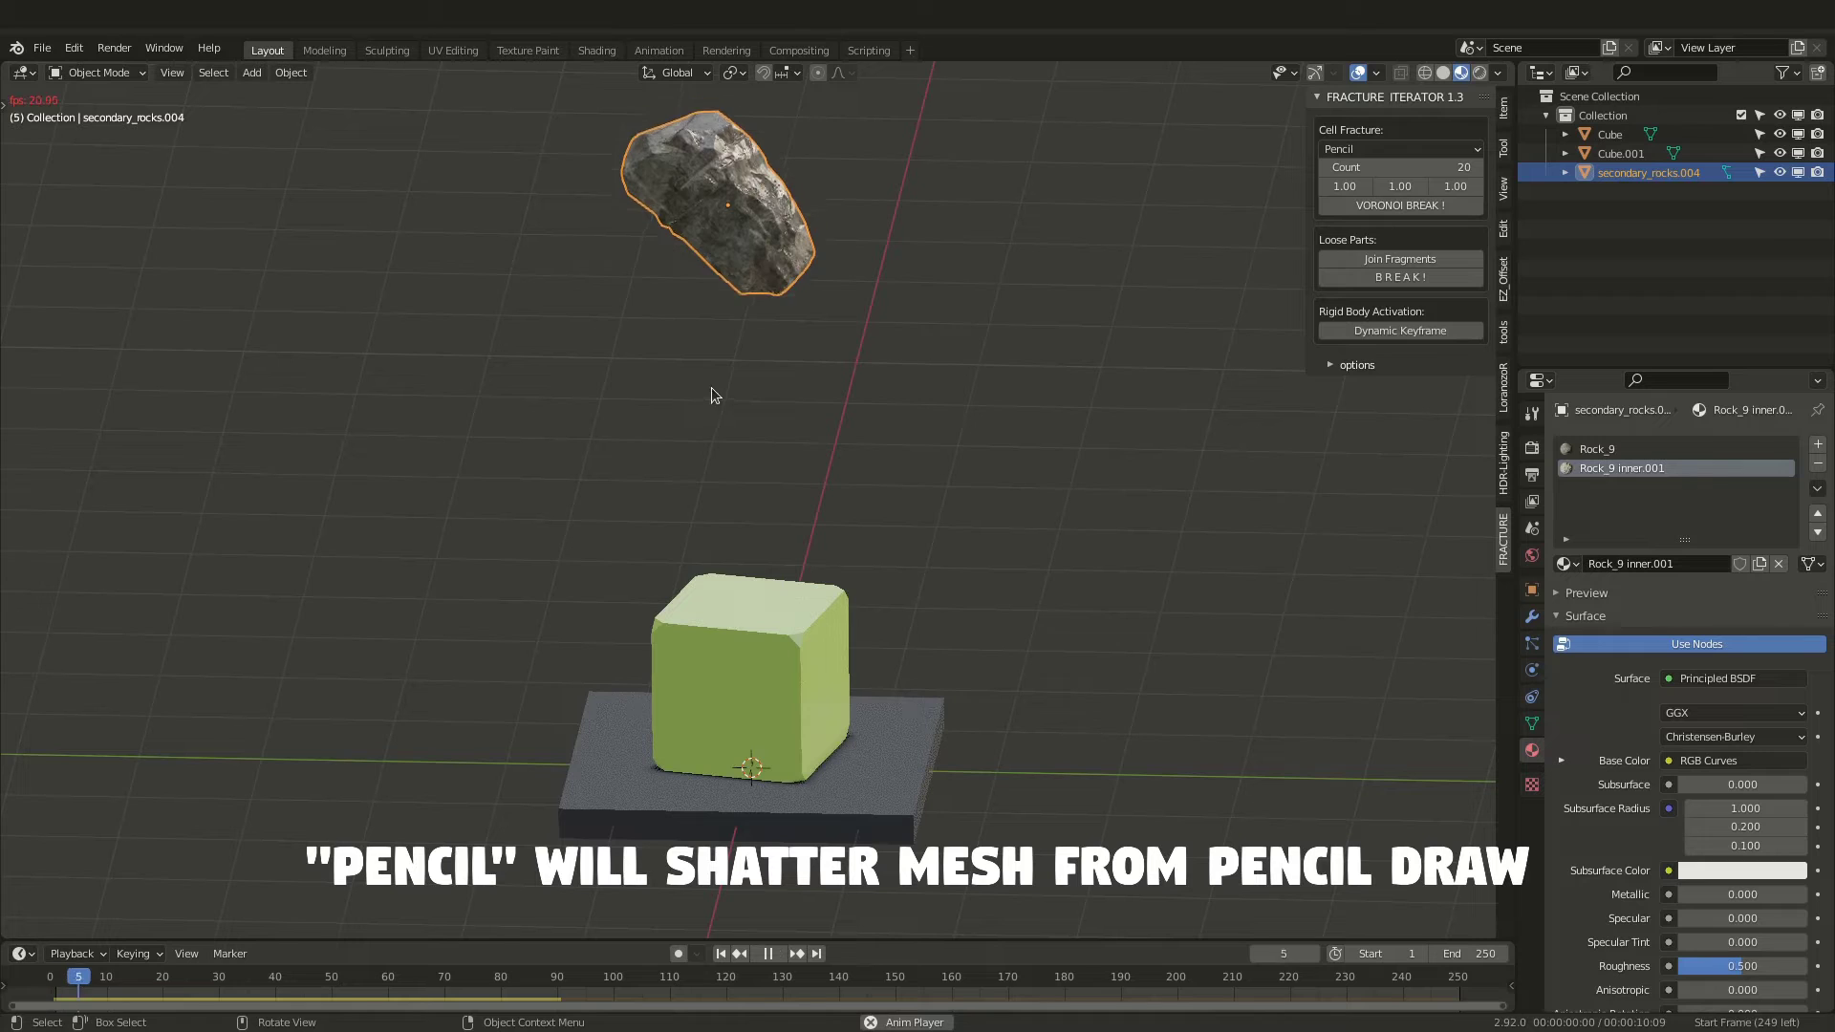
{"action": "key", "text": "Left"}
{"action": "key", "text": "Left"}
{"action": "key", "text": "Left"}
{"action": "key", "text": "Left"}
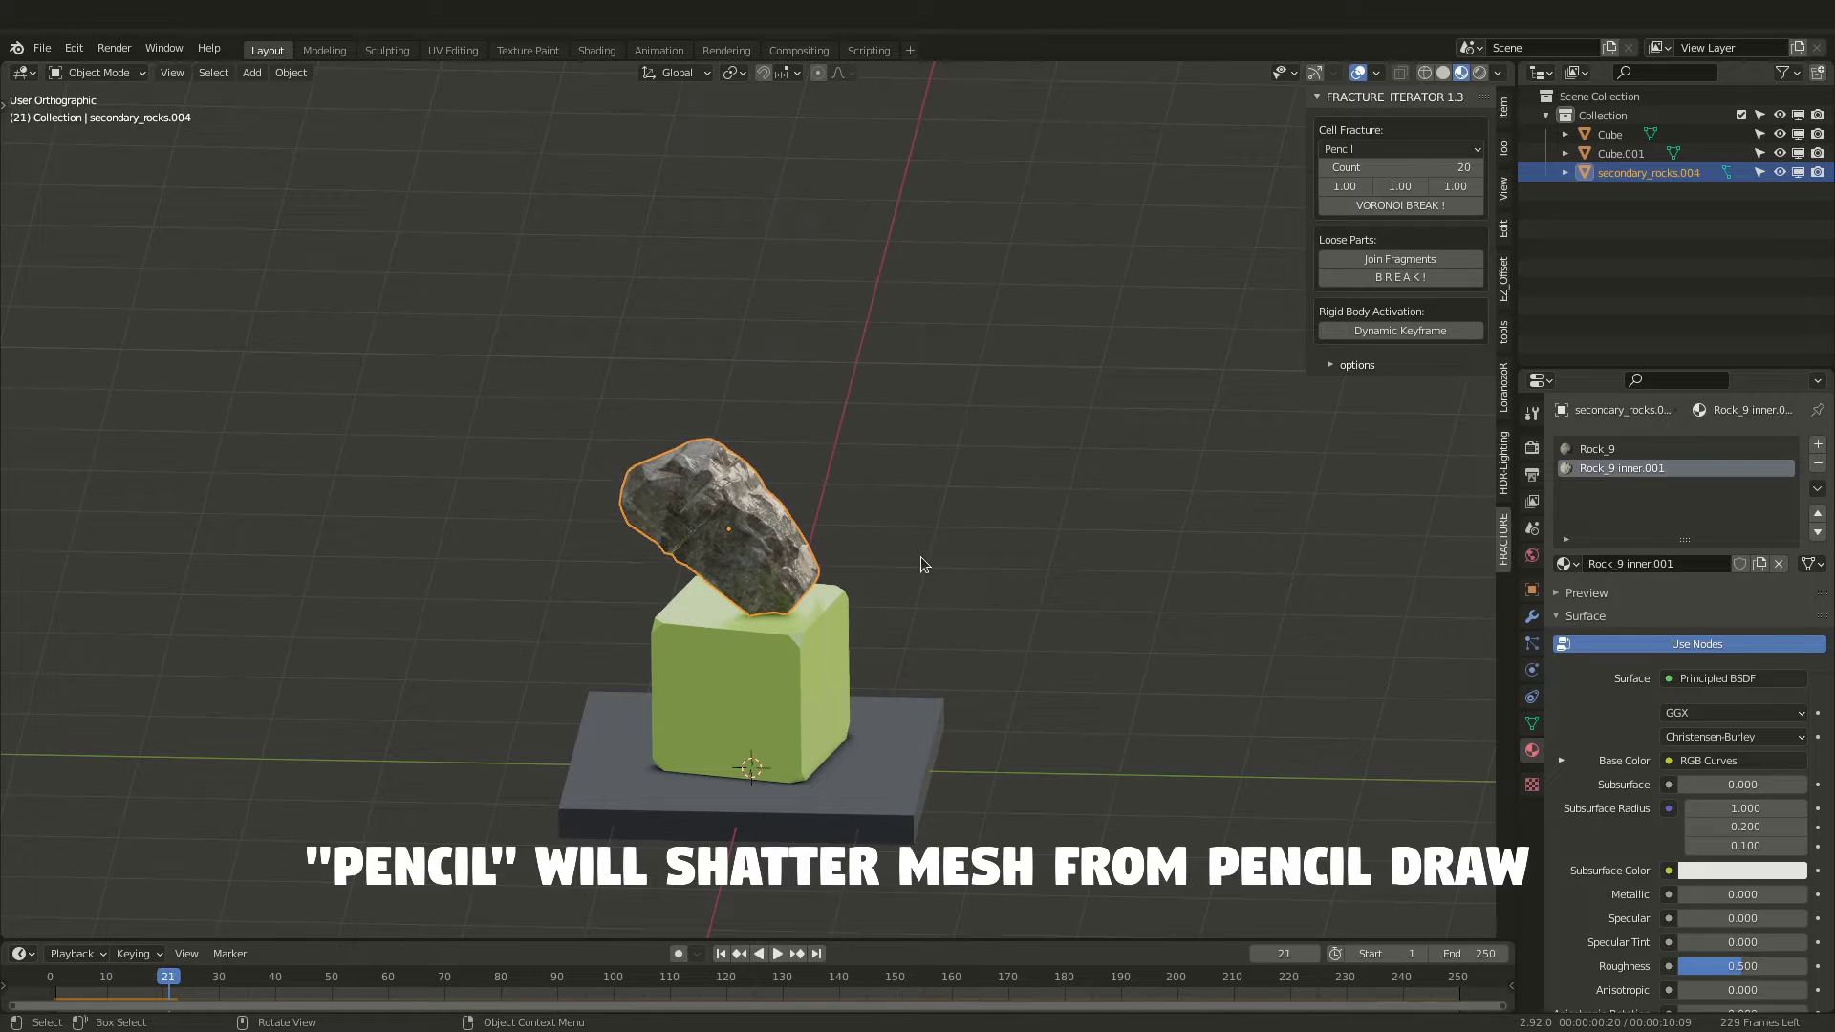
{"action": "key", "text": "Right"}
{"action": "key", "text": "Right"}
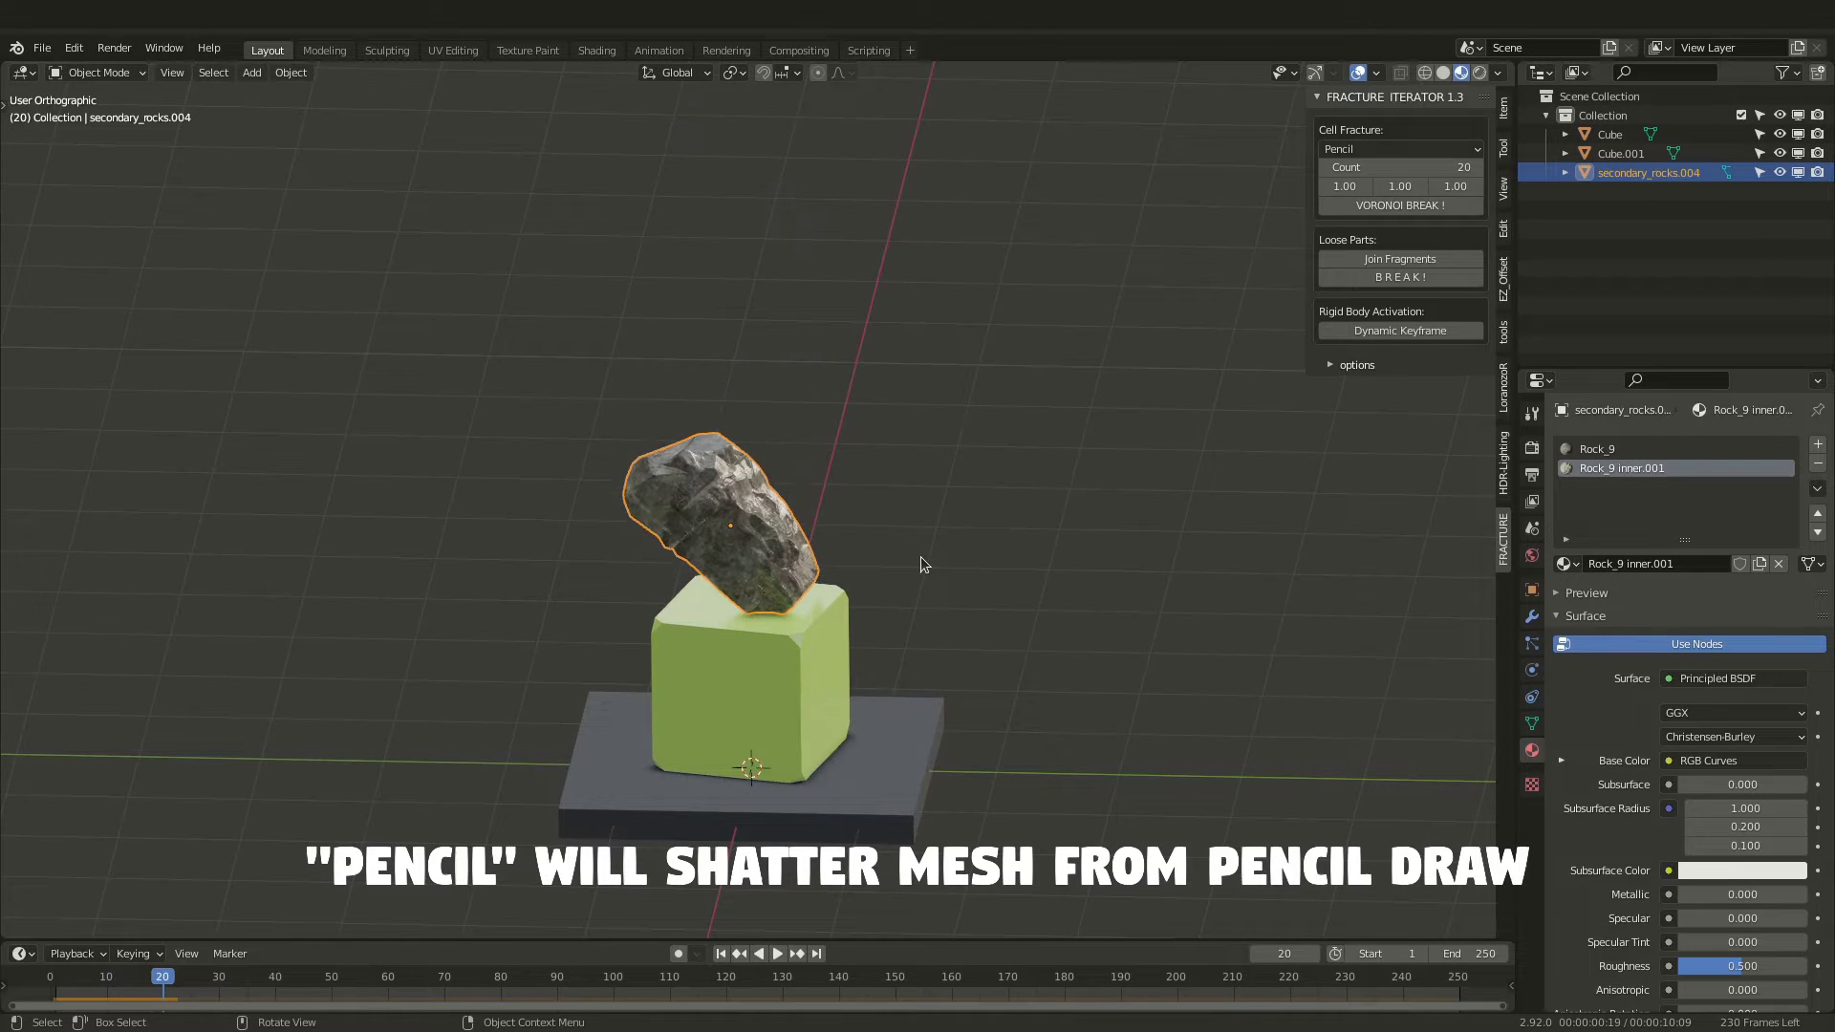
- Activate the Annotate tool with its stroke placement set to Surface, and return to the Fracture Iterator settings
{"action": "left_click", "coordinate": [753, 652]}
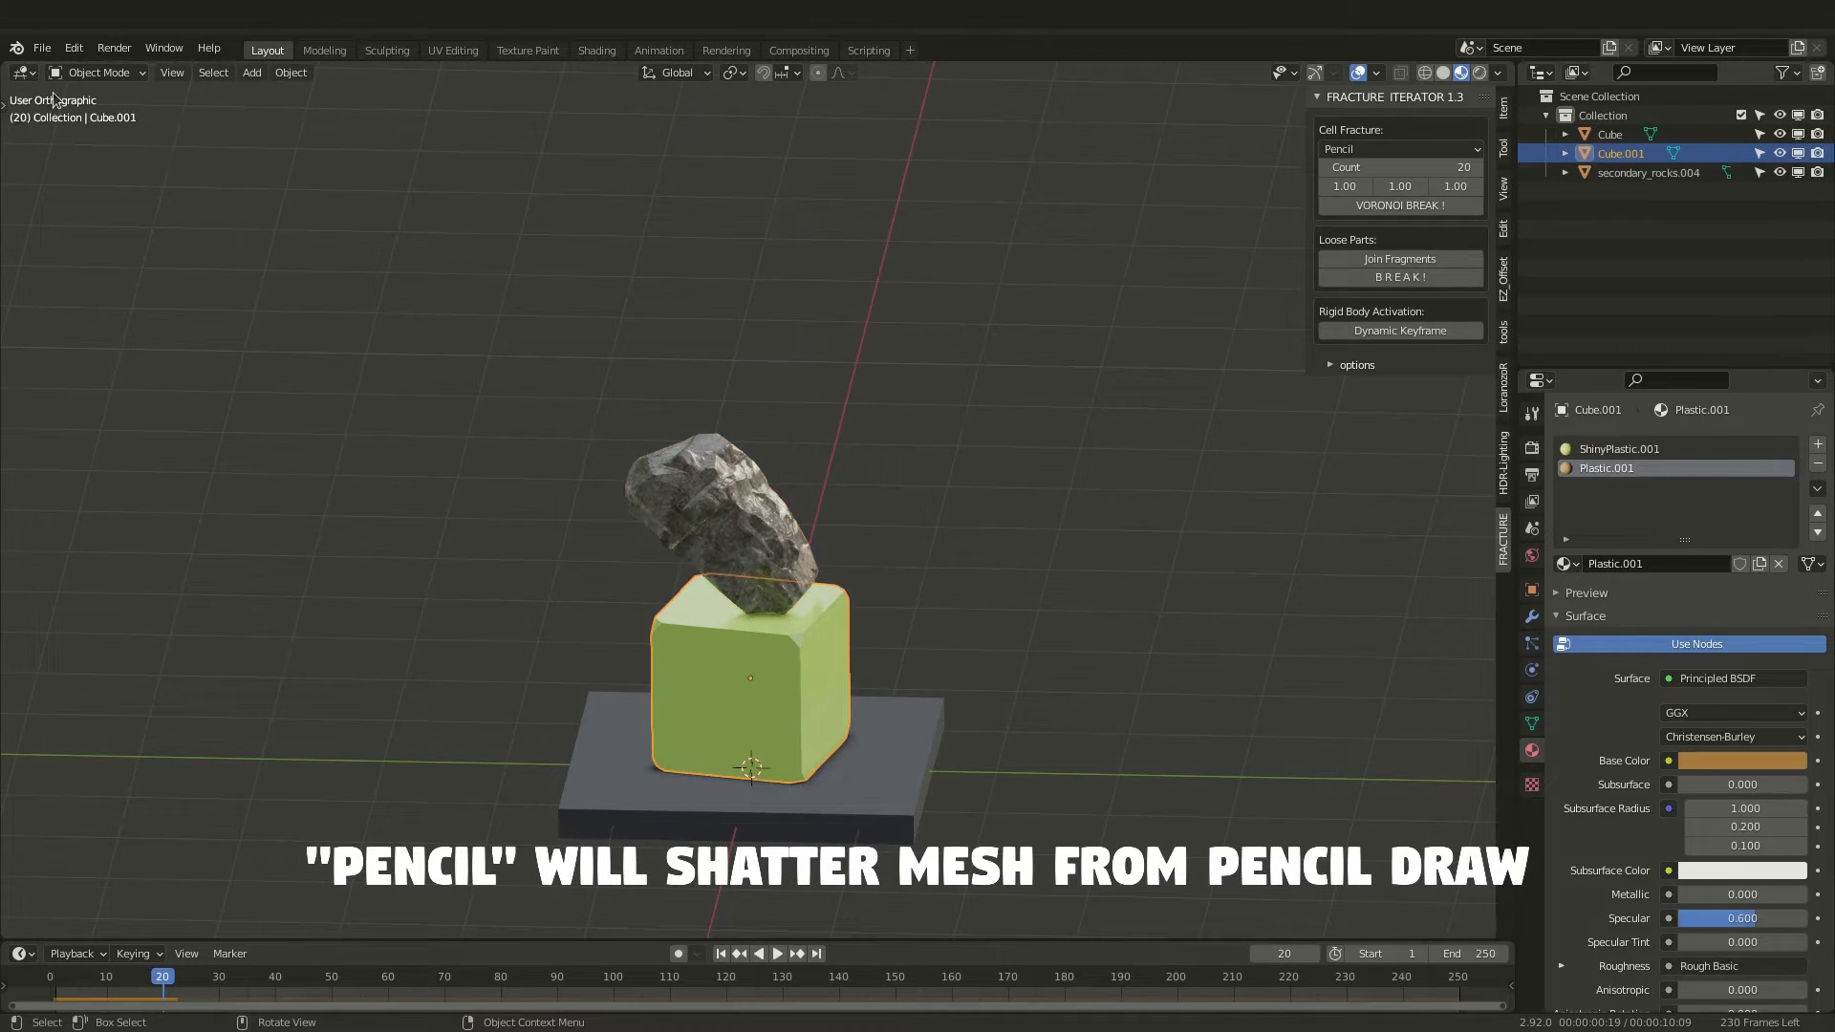
{"action": "left_click", "coordinate": [7, 103]}
{"action": "left_click", "coordinate": [4, 106]}
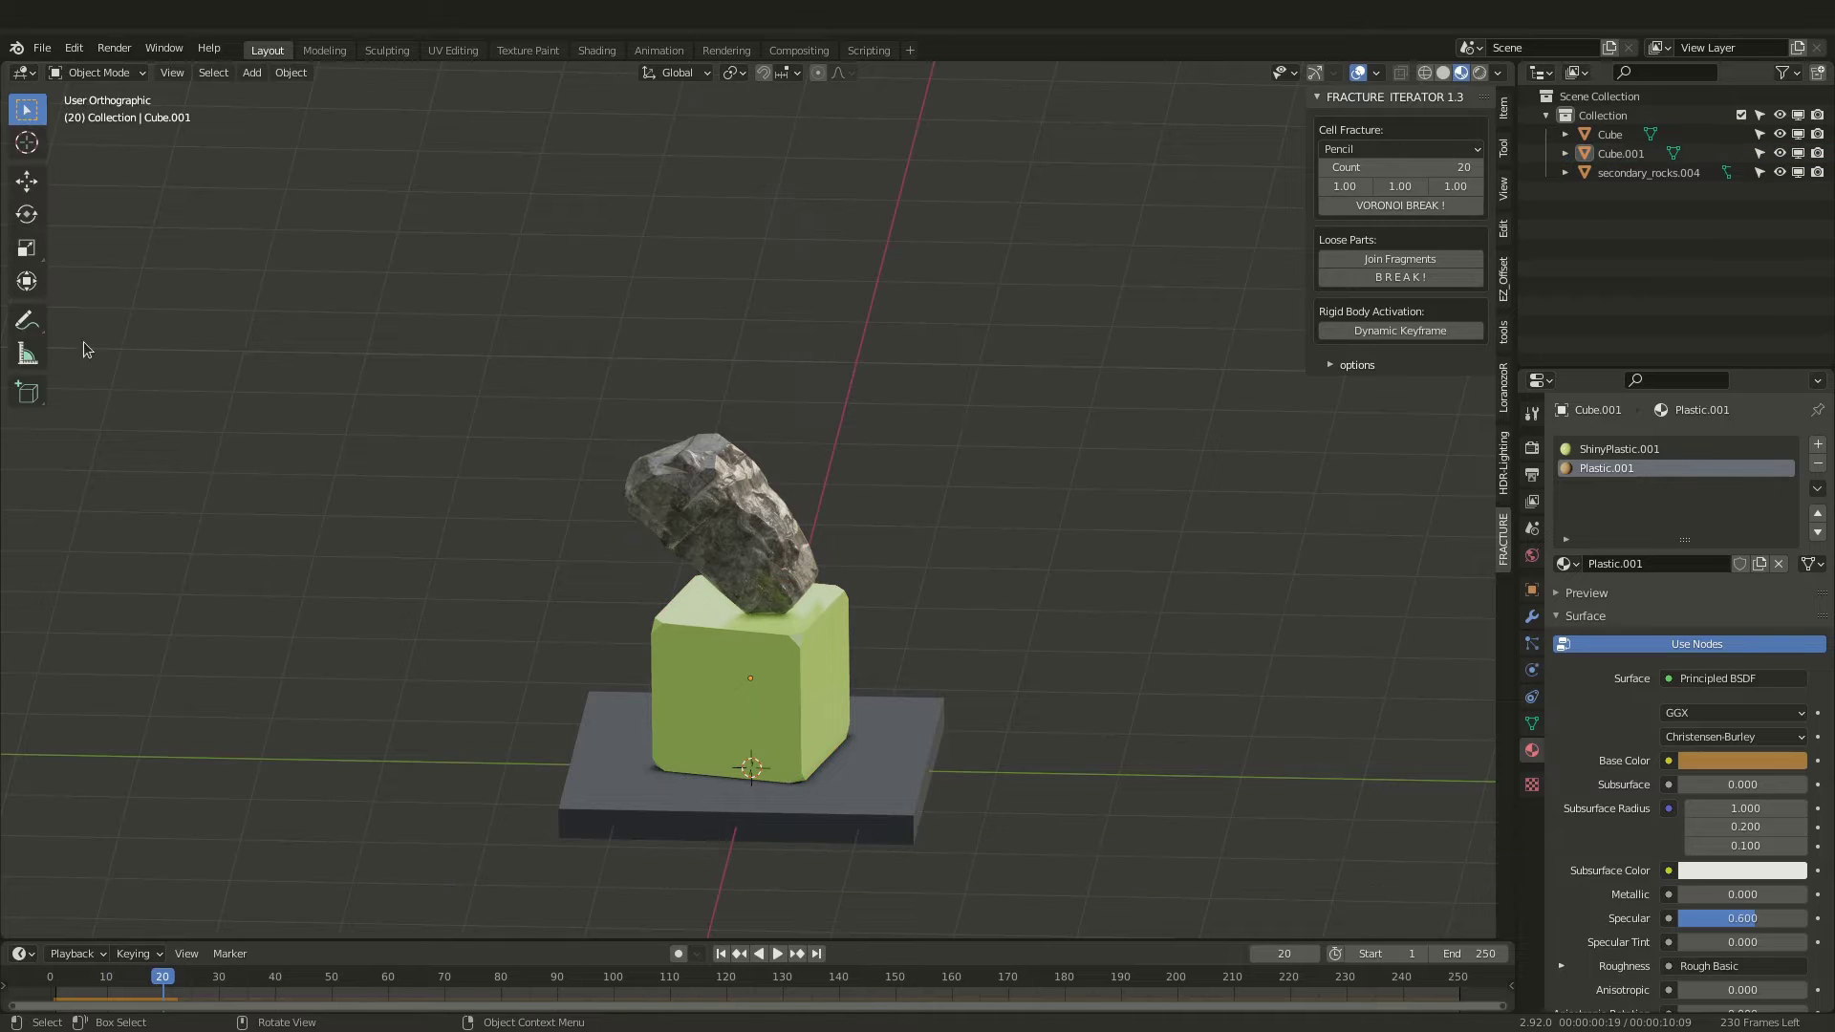
{"action": "left_click", "coordinate": [28, 321]}
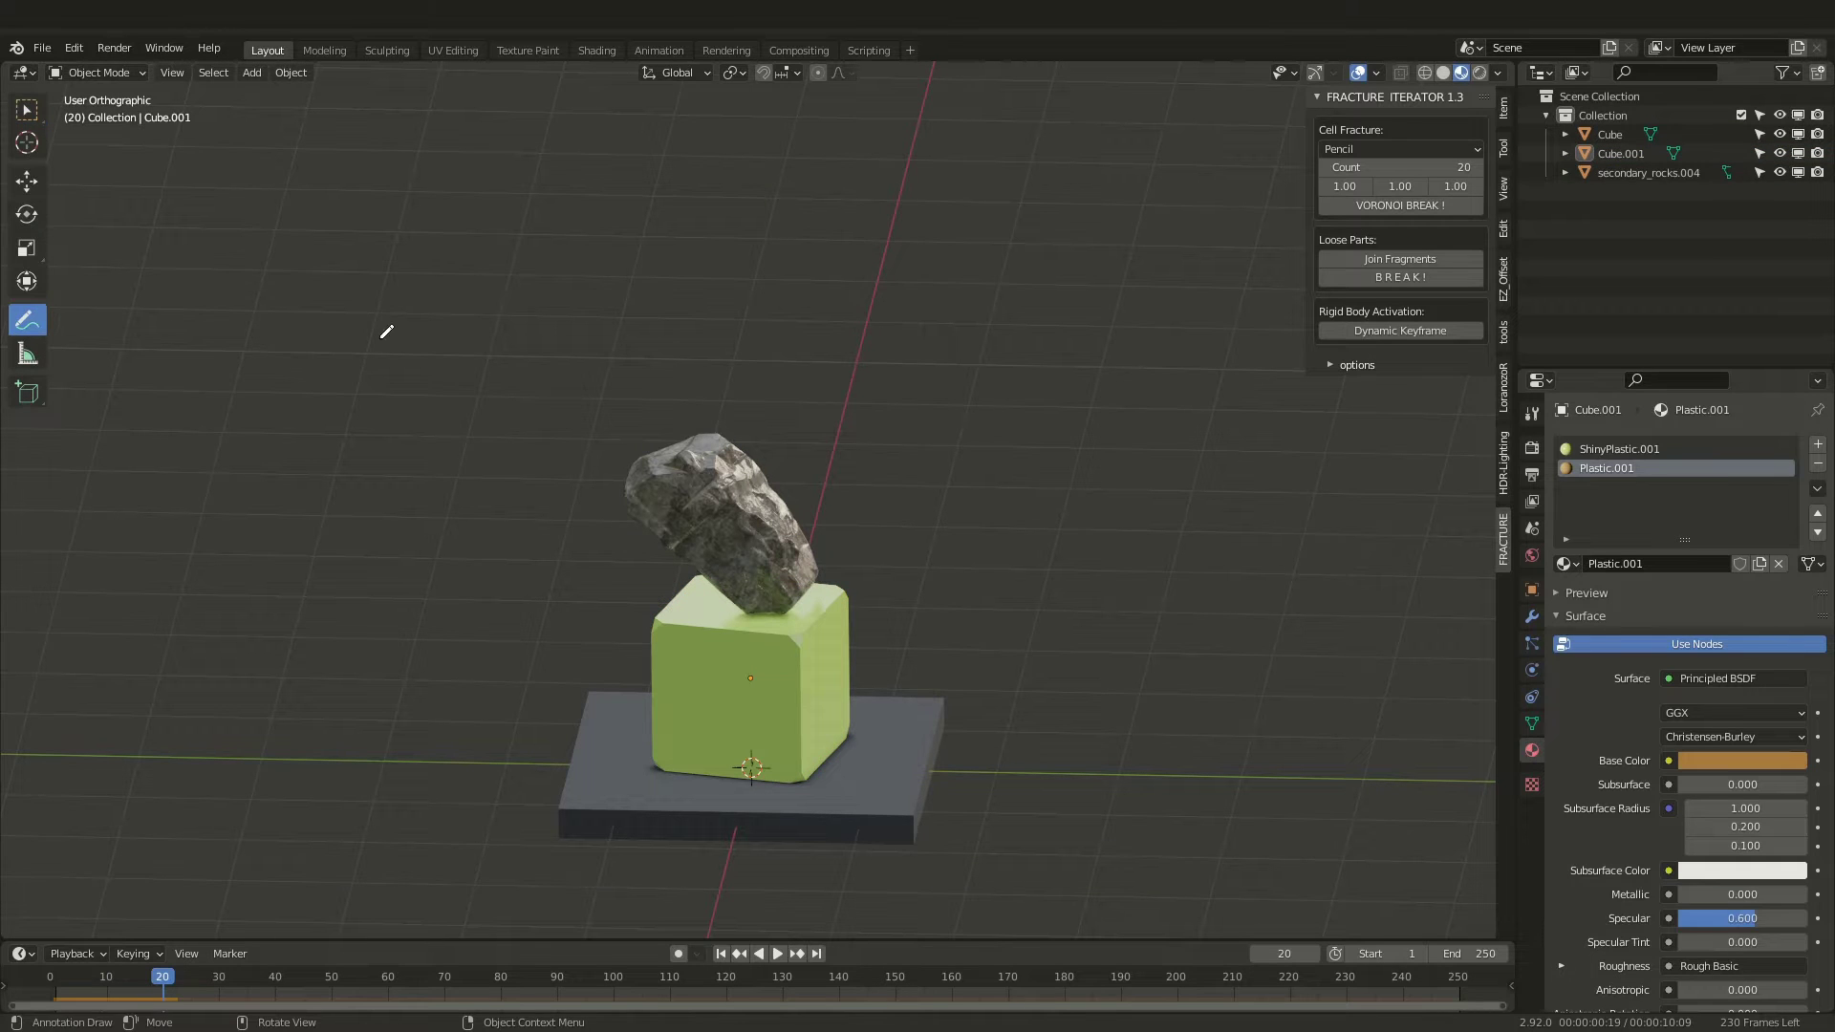
{"action": "left_click", "coordinate": [1499, 149]}
{"action": "left_click", "coordinate": [1439, 161]}
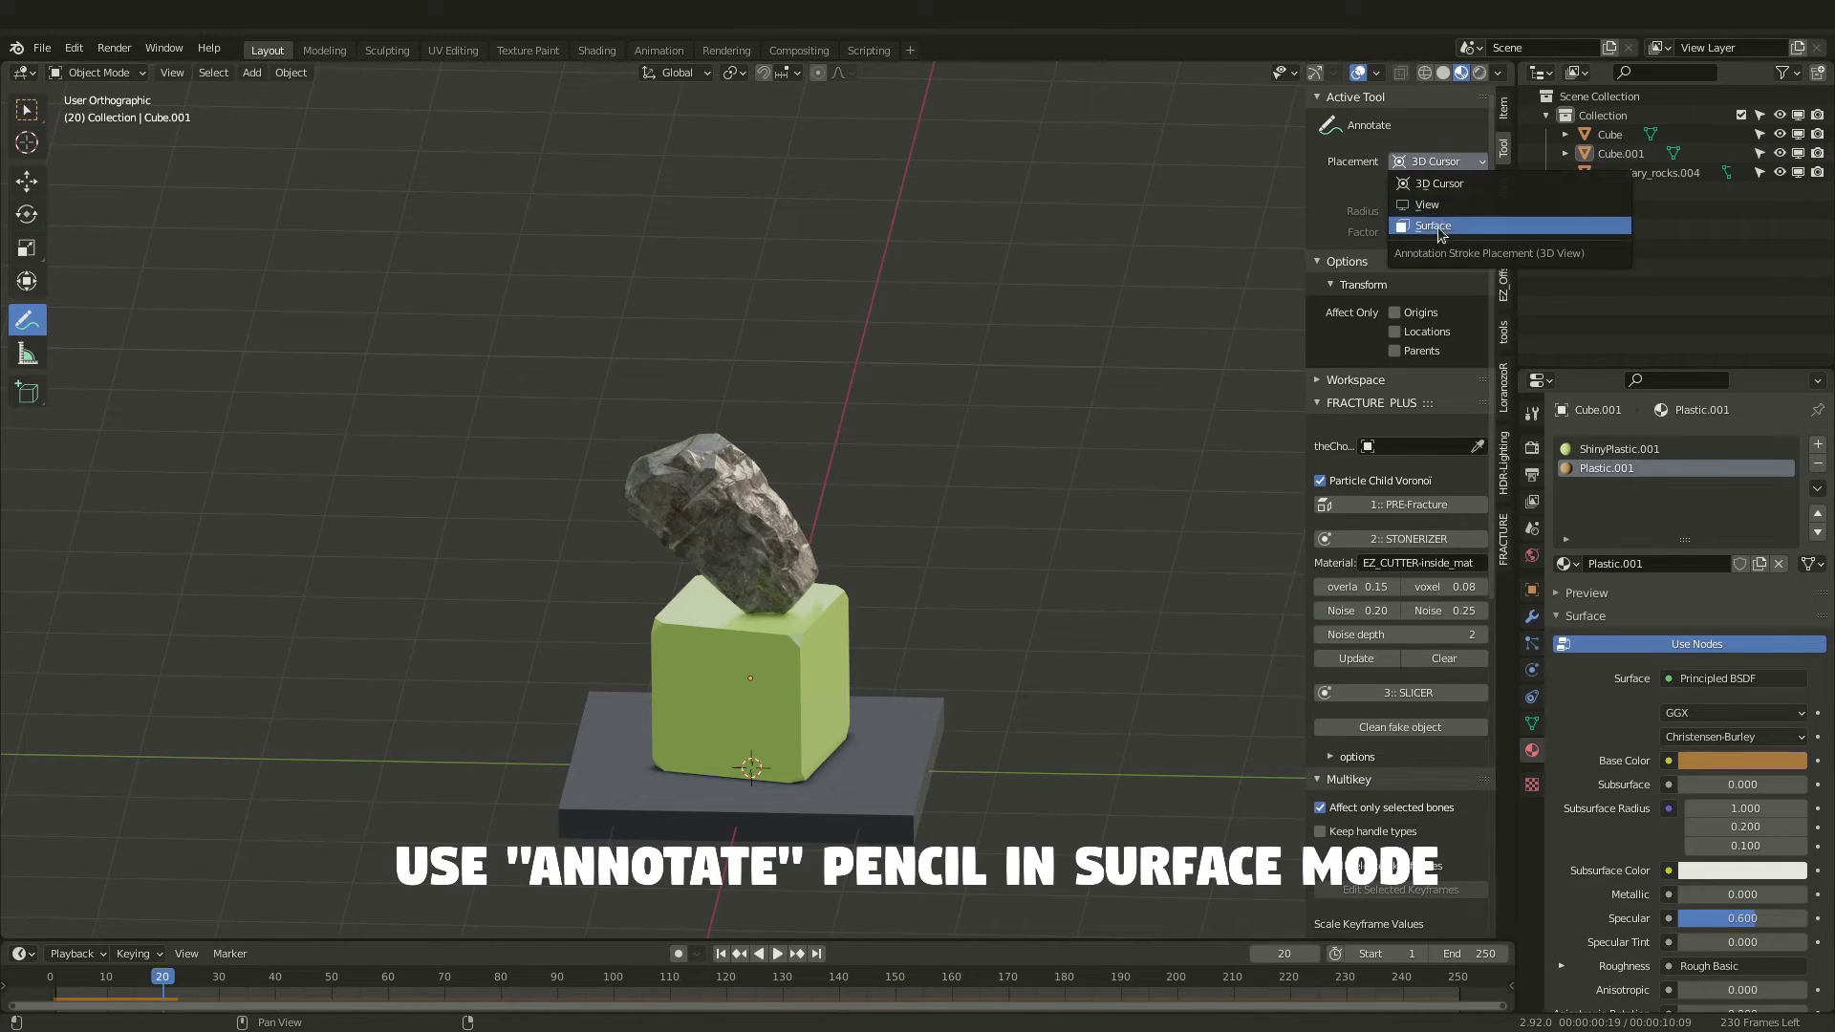
{"action": "left_click", "coordinate": [1436, 228]}
{"action": "left_click", "coordinate": [1503, 107]}
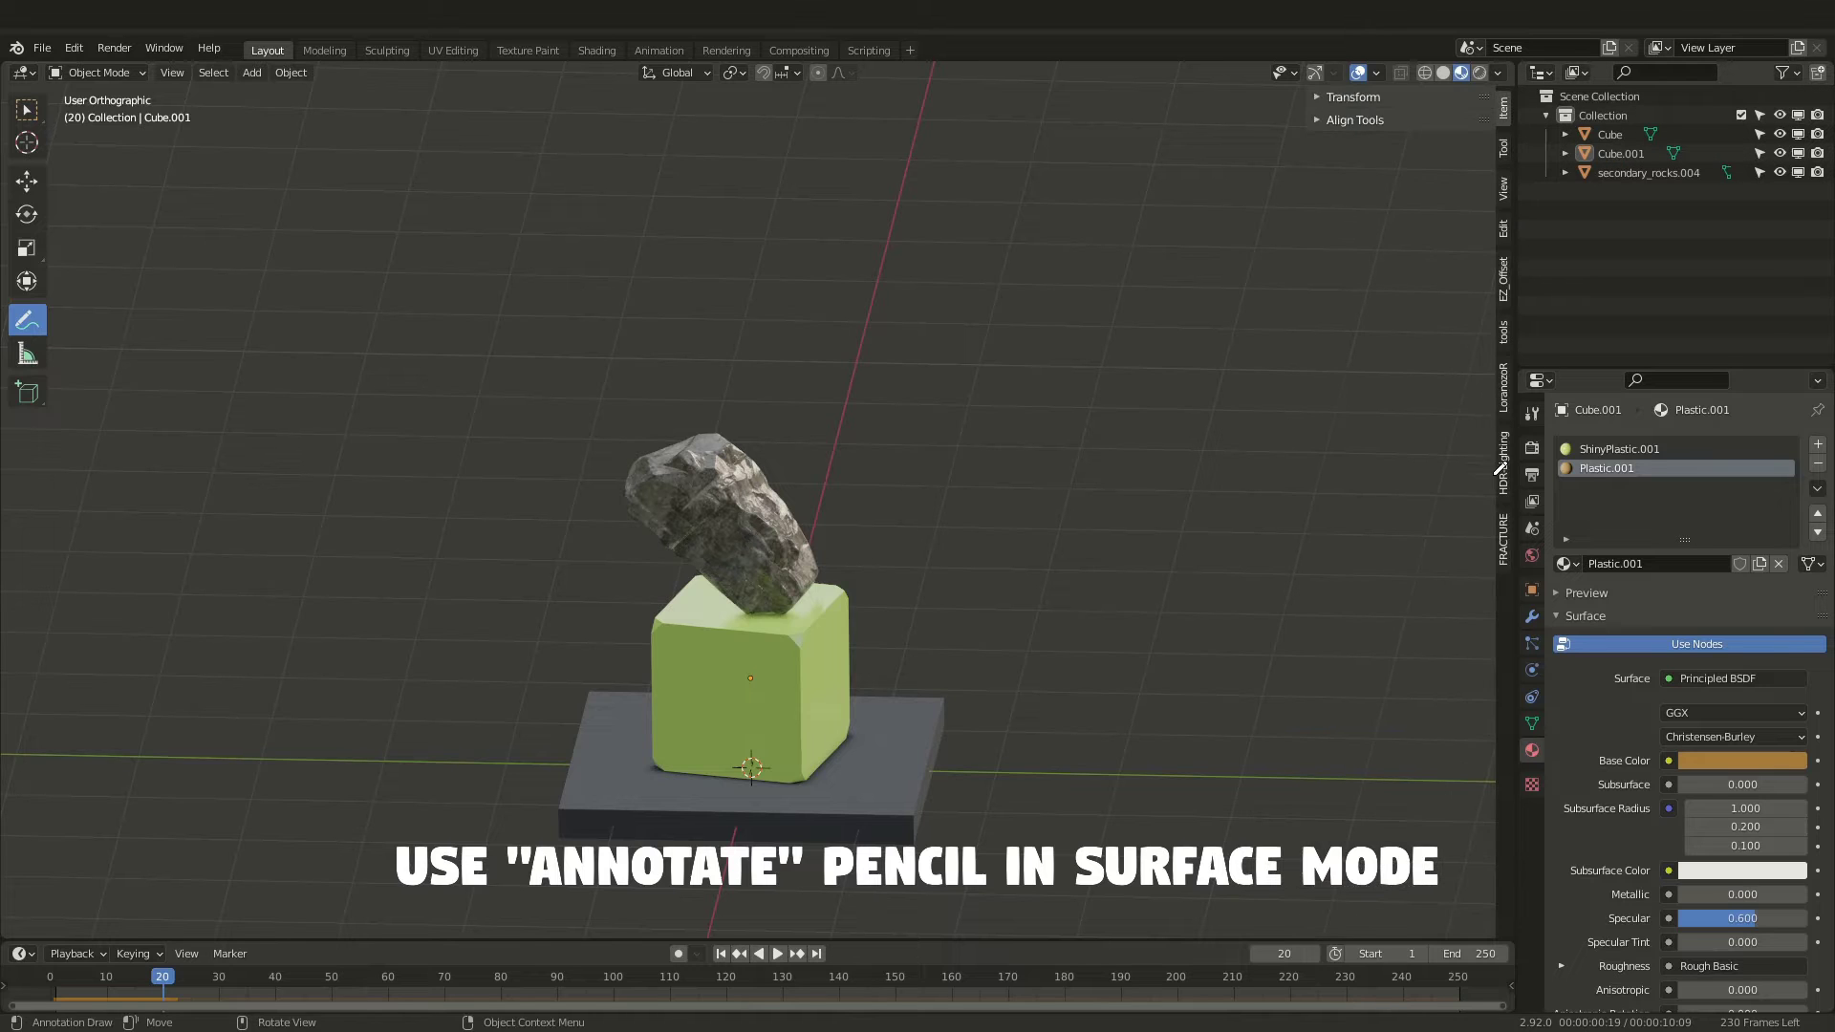
{"action": "left_click", "coordinate": [1504, 541]}
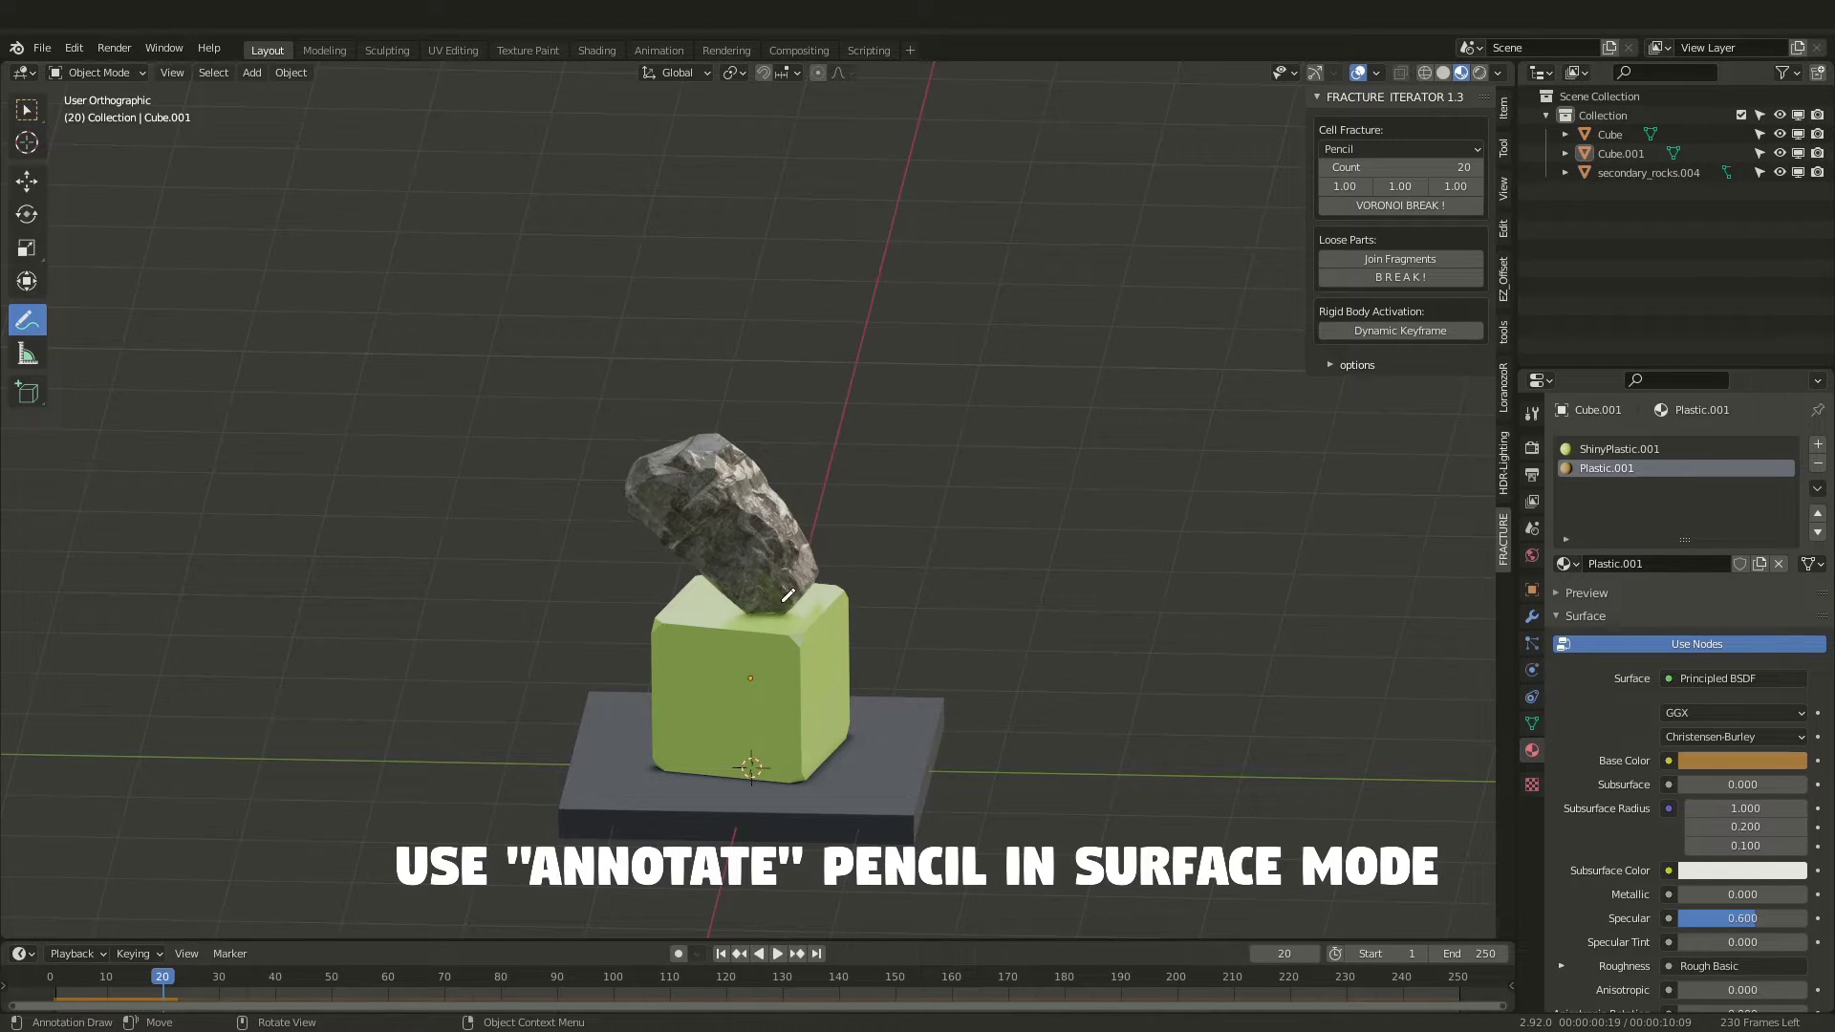
- Isolate the cube in local view and annotate its upper face with loops and radiating lines, adding strokes on the front face
{"action": "key", "text": "w"}
{"action": "scroll", "coordinate": [784, 669], "scroll_direction": "up", "scroll_amount": 3}
{"action": "left_click", "coordinate": [731, 715]}
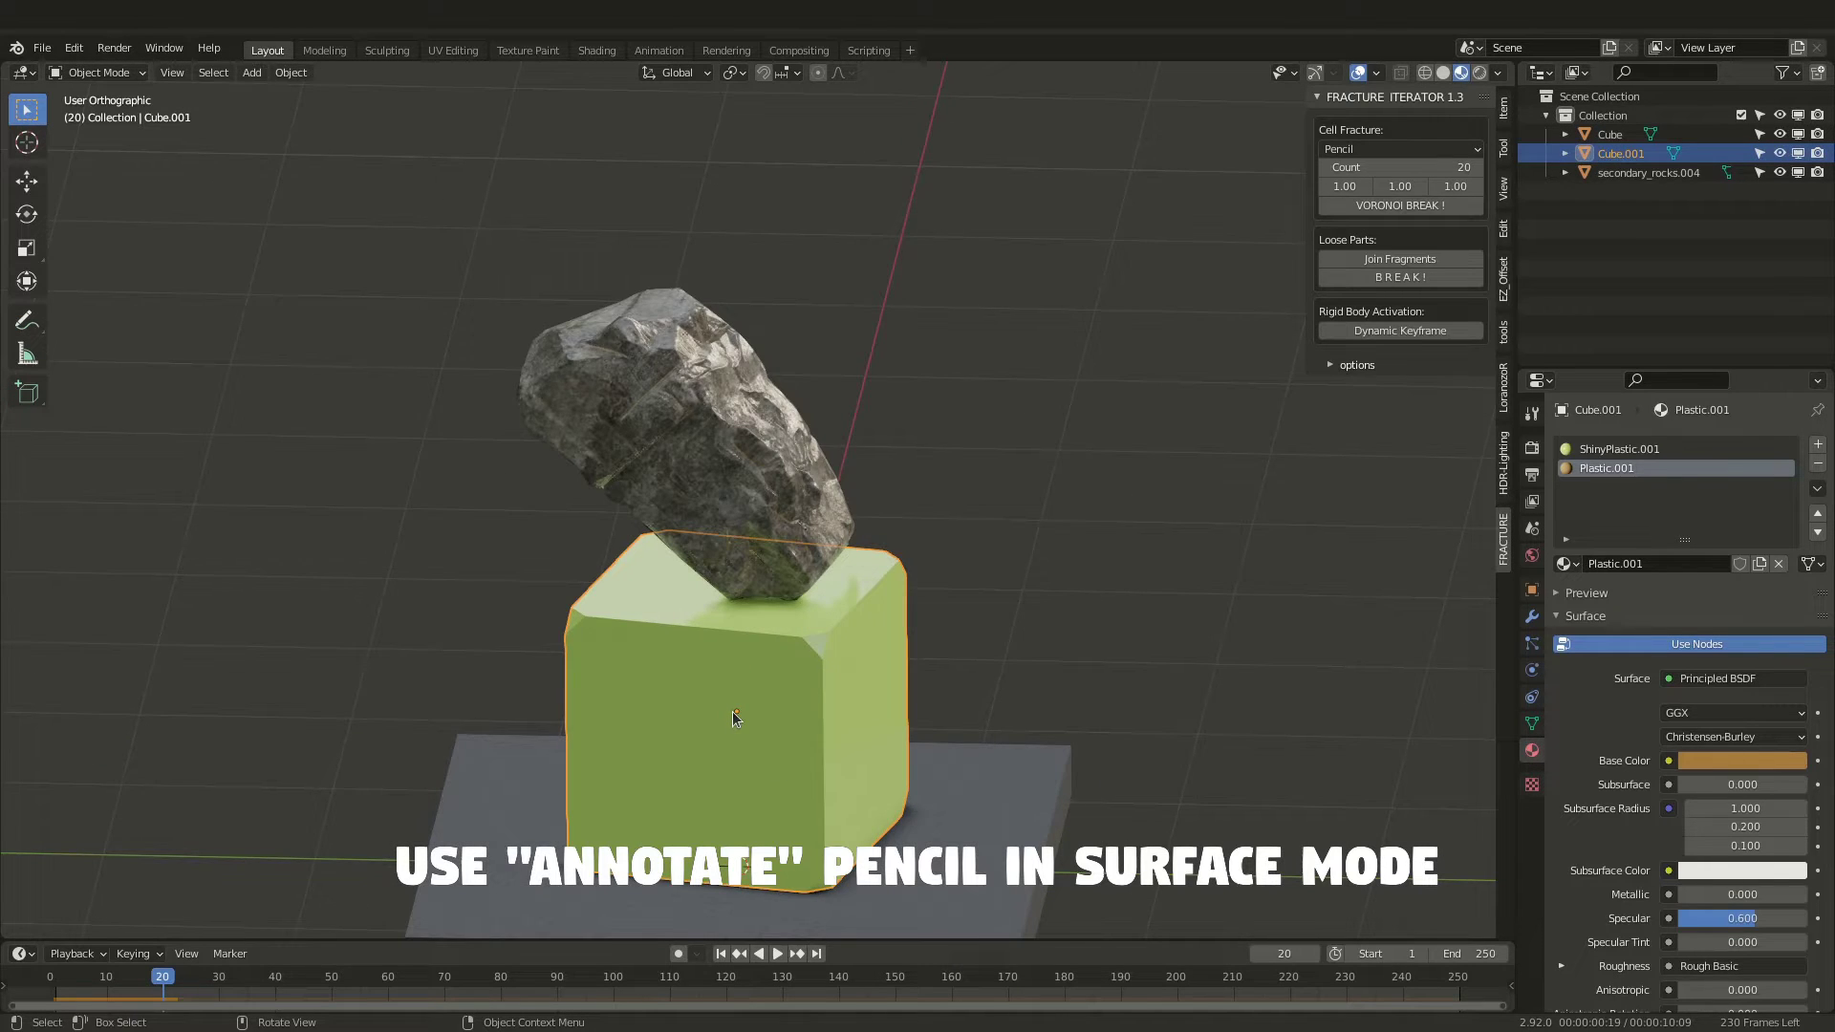
{"action": "key", "text": "KP_Divide"}
{"action": "left_click", "coordinate": [28, 323]}
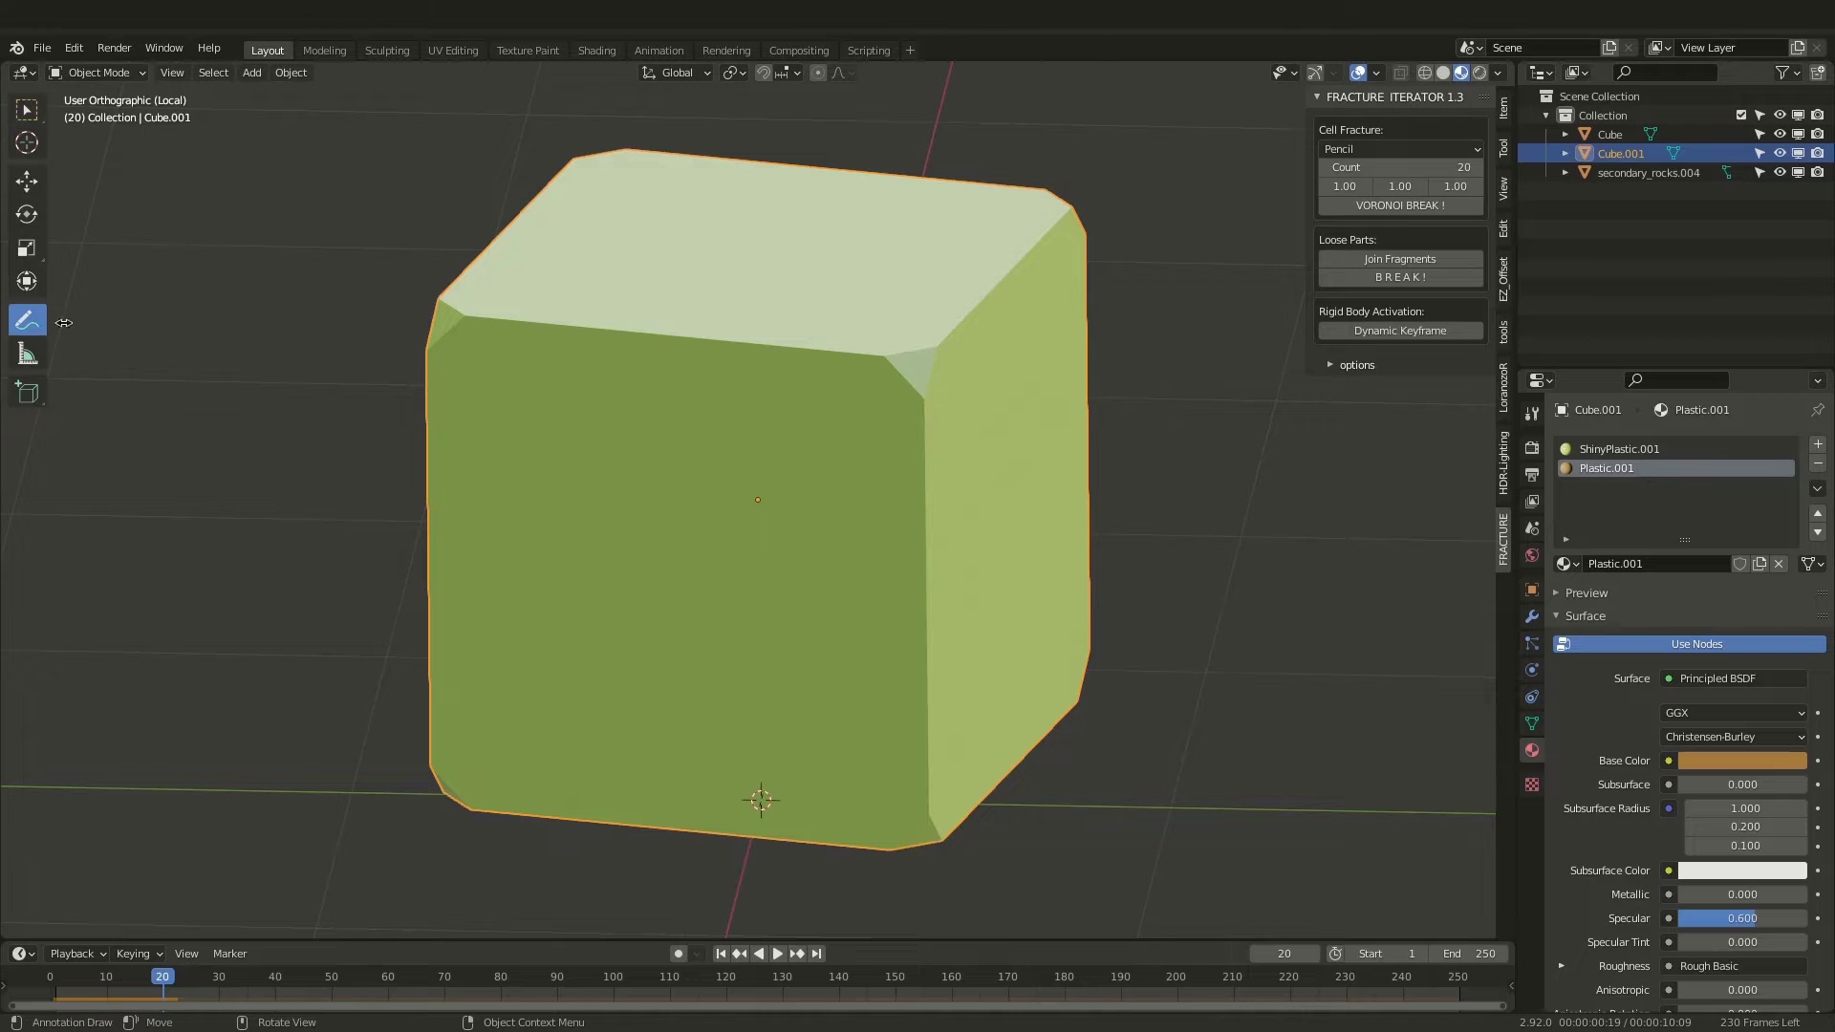
{"action": "left_click_drag", "start_coordinate": [819, 273], "coordinate": [936, 289]}
{"action": "left_click_drag", "start_coordinate": [781, 278], "coordinate": [895, 334]}
{"action": "left_click_drag", "start_coordinate": [668, 269], "coordinate": [851, 279]}
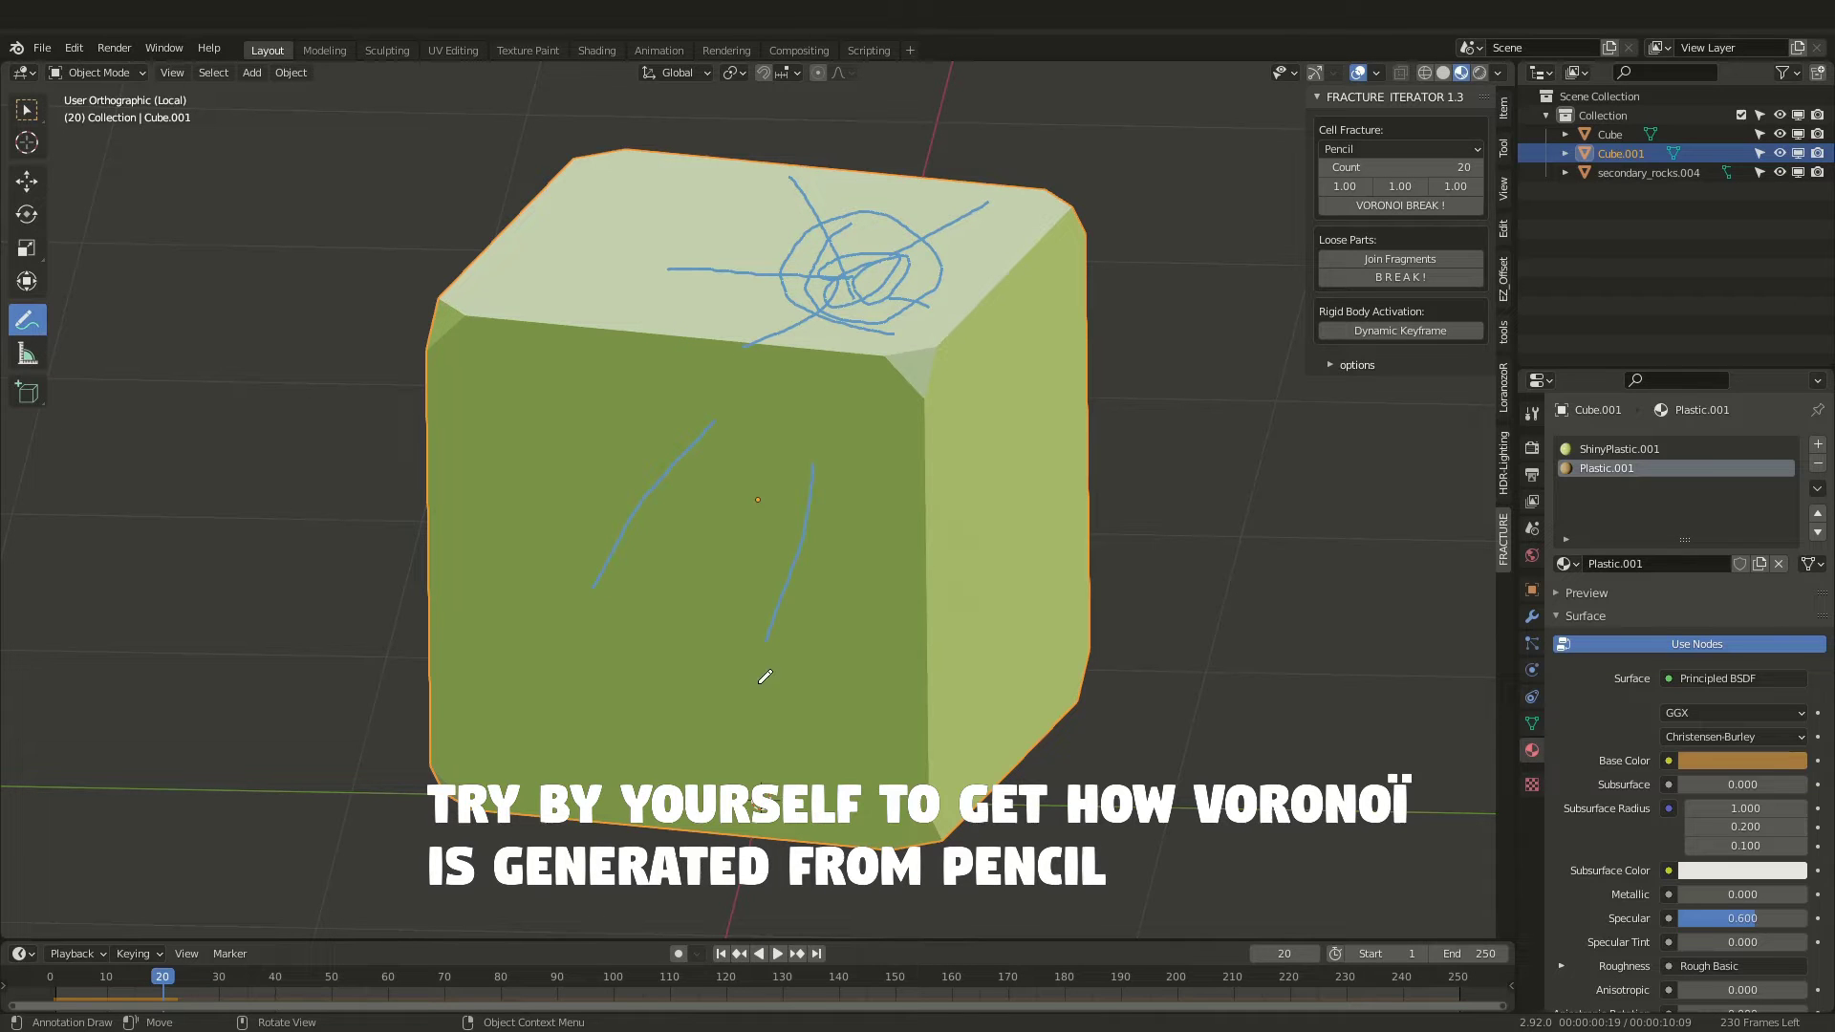
- Annotate the cube's remaining side faces with roughly vertical crack strokes, leave local view, and return to the selection tool
{"action": "mouse_move", "coordinate": [1026, 424]}
{"action": "middle_mouse_down"}
{"action": "mouse_move", "coordinate": [956, 458]}
{"action": "mouse_move", "coordinate": [812, 588]}
{"action": "mouse_move", "coordinate": [1033, 377]}
{"action": "middle_mouse_up"}
{"action": "left_click_drag", "start_coordinate": [1032, 378], "coordinate": [1028, 604]}
{"action": "middle_click_drag", "start_coordinate": [920, 455], "coordinate": [906, 394]}
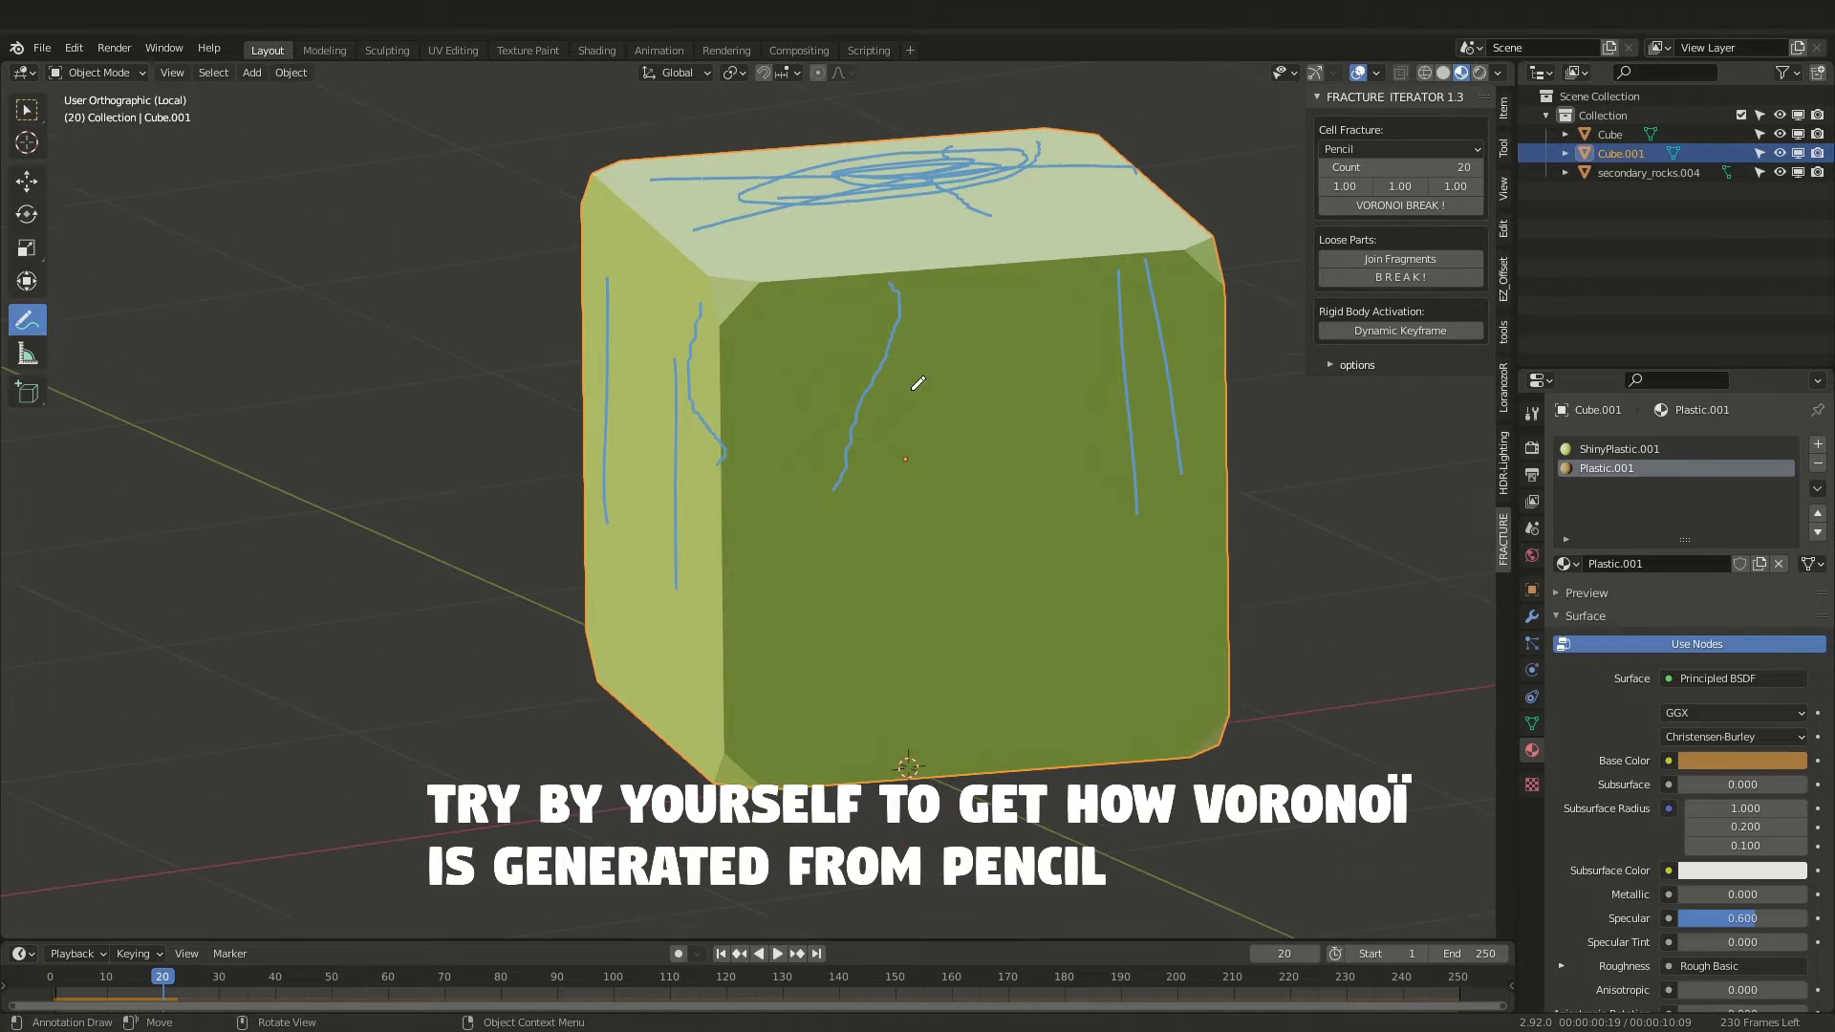
{"action": "left_click_drag", "start_coordinate": [1085, 367], "coordinate": [1113, 571]}
{"action": "middle_click_drag", "start_coordinate": [922, 373], "coordinate": [1139, 472]}
{"action": "scroll", "coordinate": [766, 376], "scroll_direction": "down", "scroll_amount": 4}
{"action": "mouse_move", "coordinate": [848, 392]}
{"action": "middle_mouse_down"}
{"action": "mouse_move", "coordinate": [1070, 335]}
{"action": "mouse_move", "coordinate": [1163, 191]}
{"action": "middle_mouse_up"}
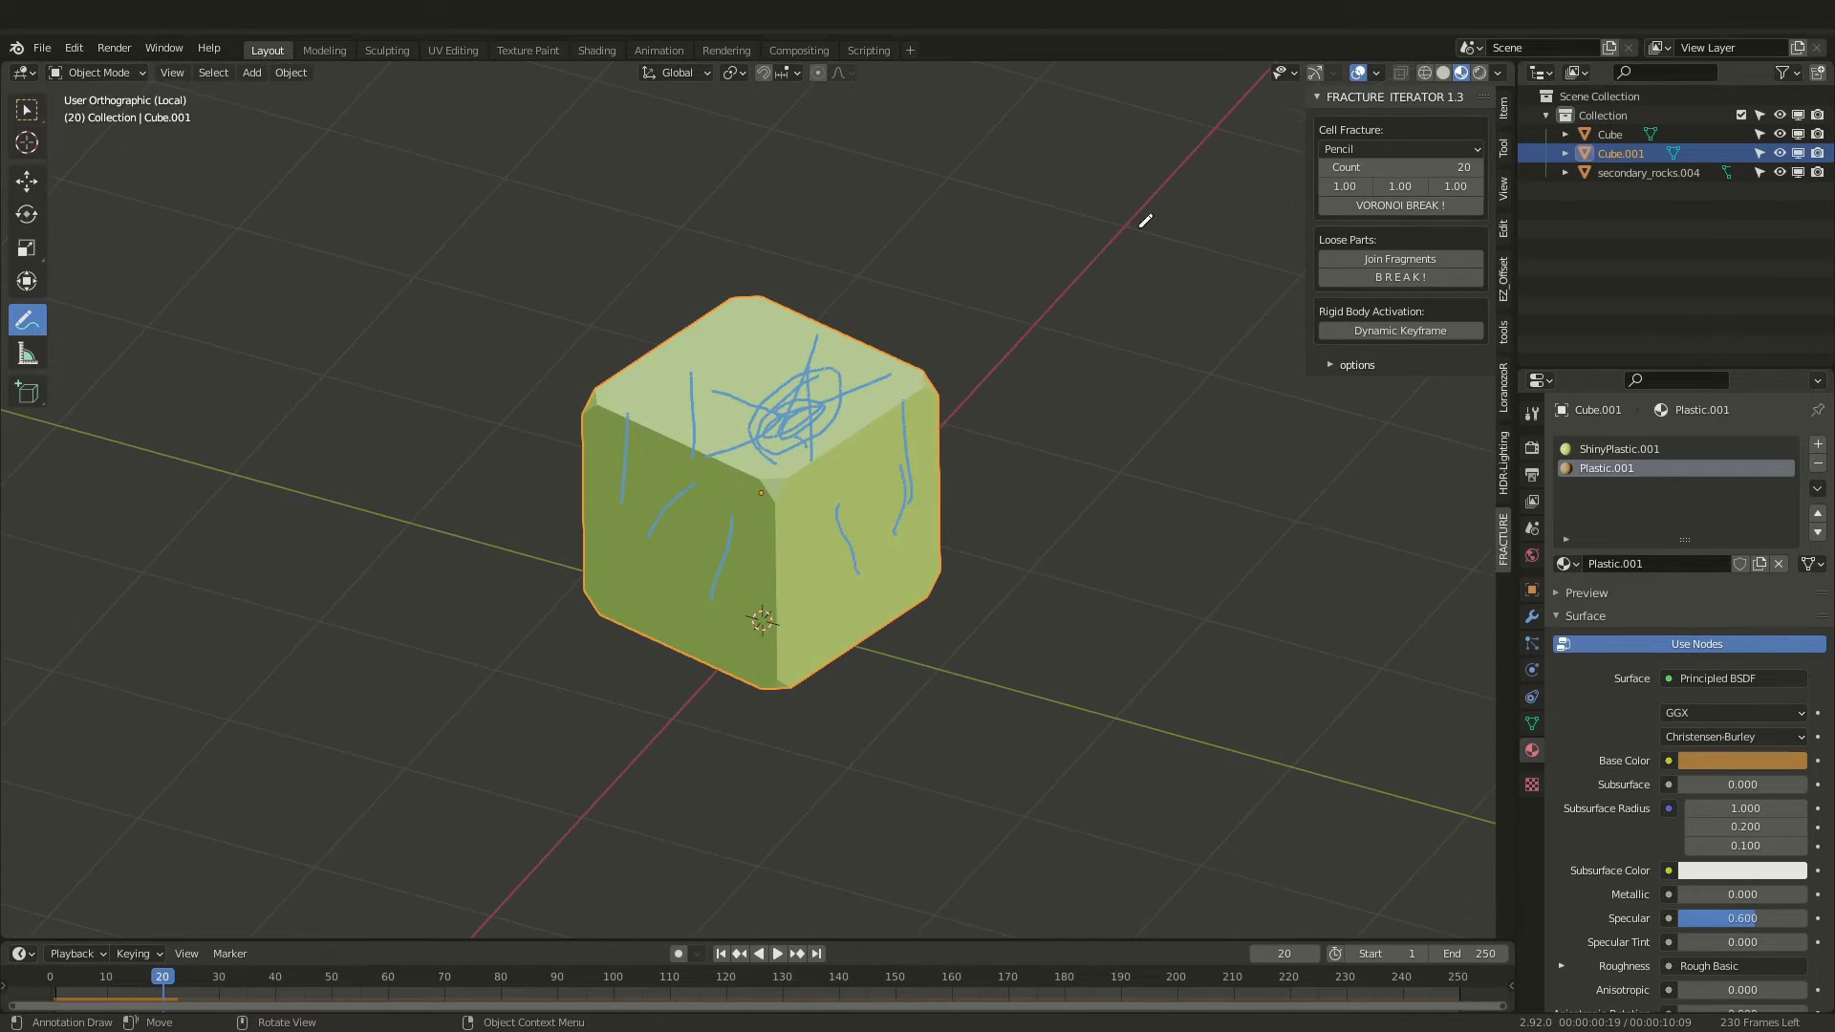
{"action": "key", "text": "KP_Divide"}
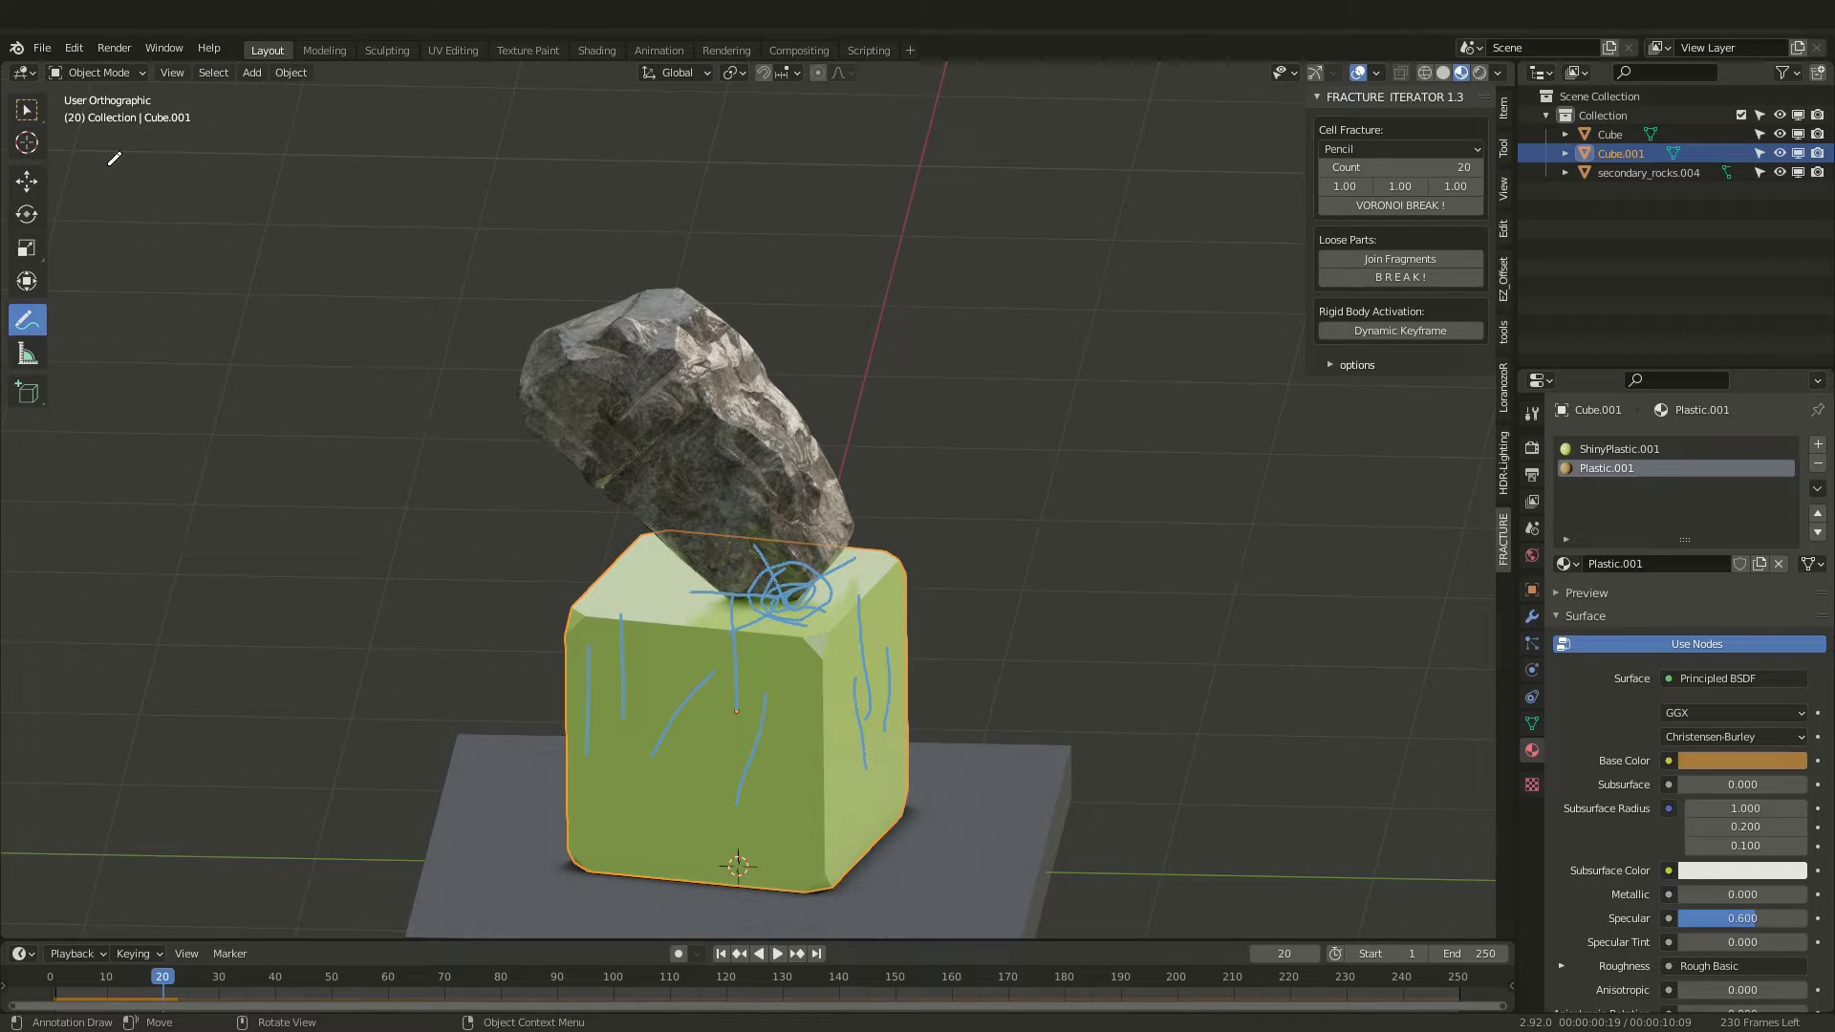
{"action": "left_click", "coordinate": [26, 109]}
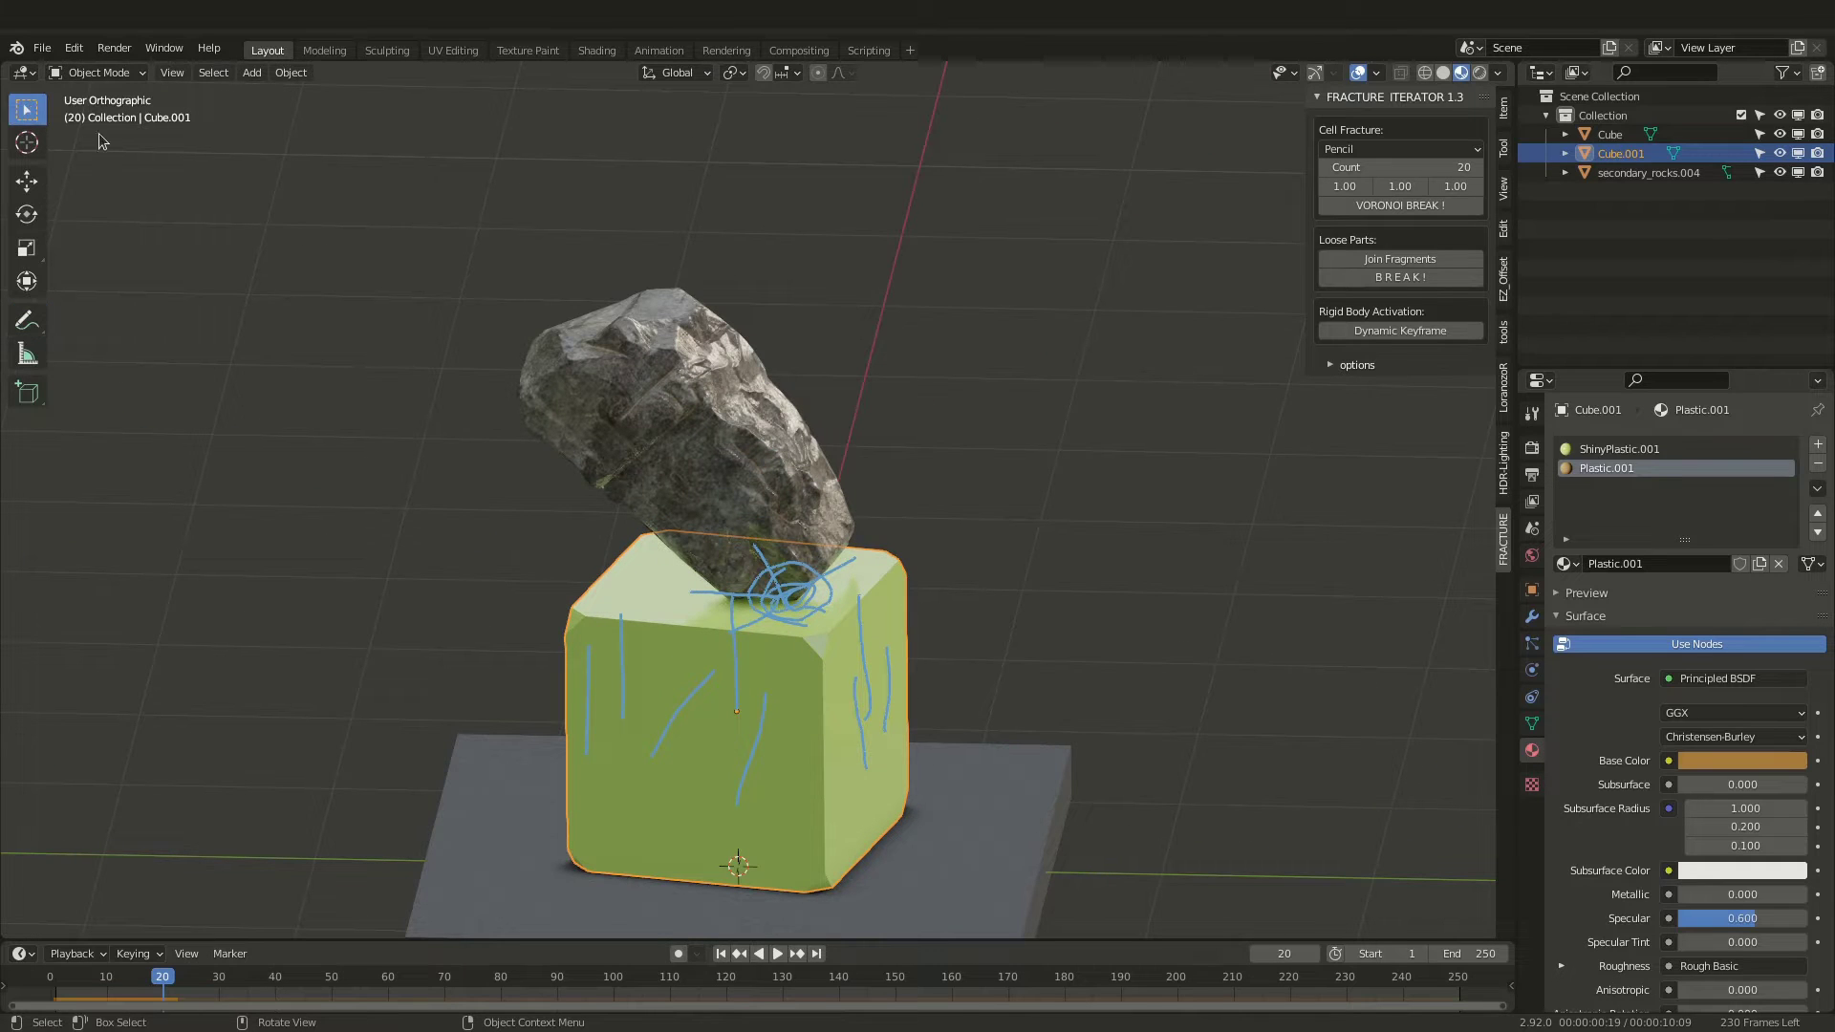
- Set the fracture count to 100 and break the cube at frame 20 with a Voronoi fracture based on the pencil strokes
{"action": "left_click", "coordinate": [1362, 168]}
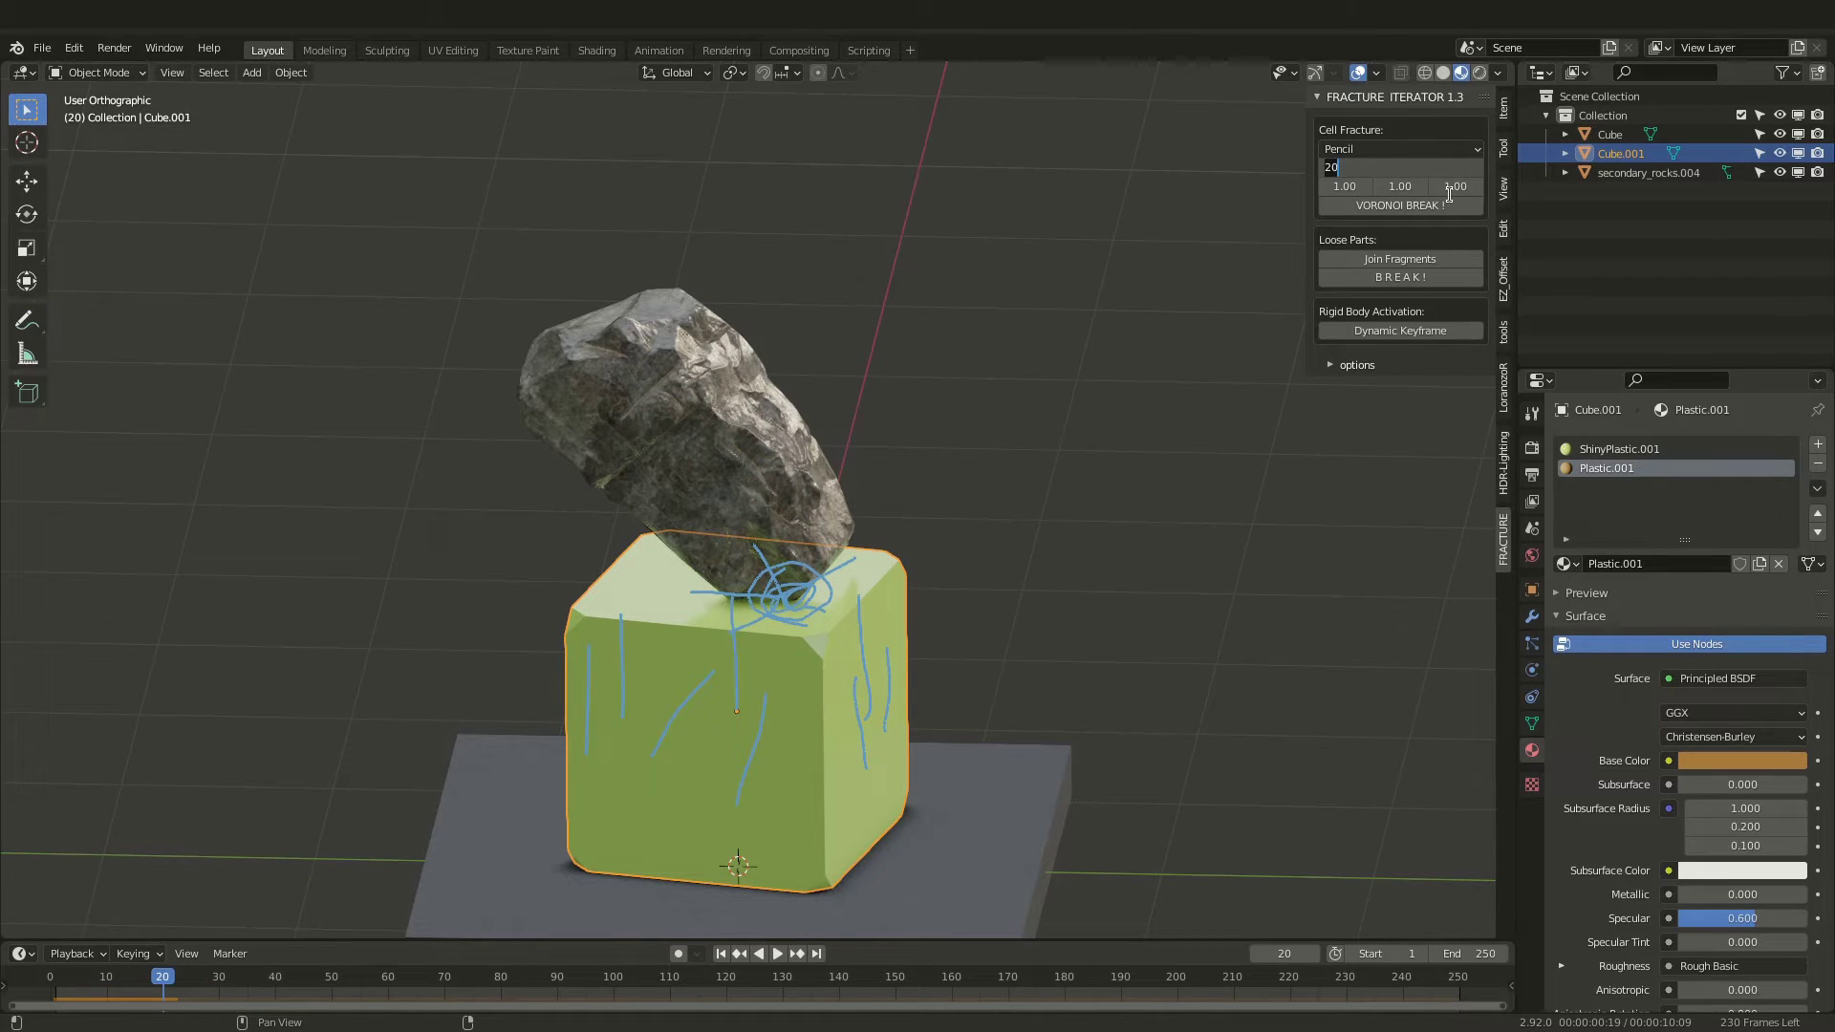
{"action": "type", "text": "100"}
{"action": "key", "text": "Return"}
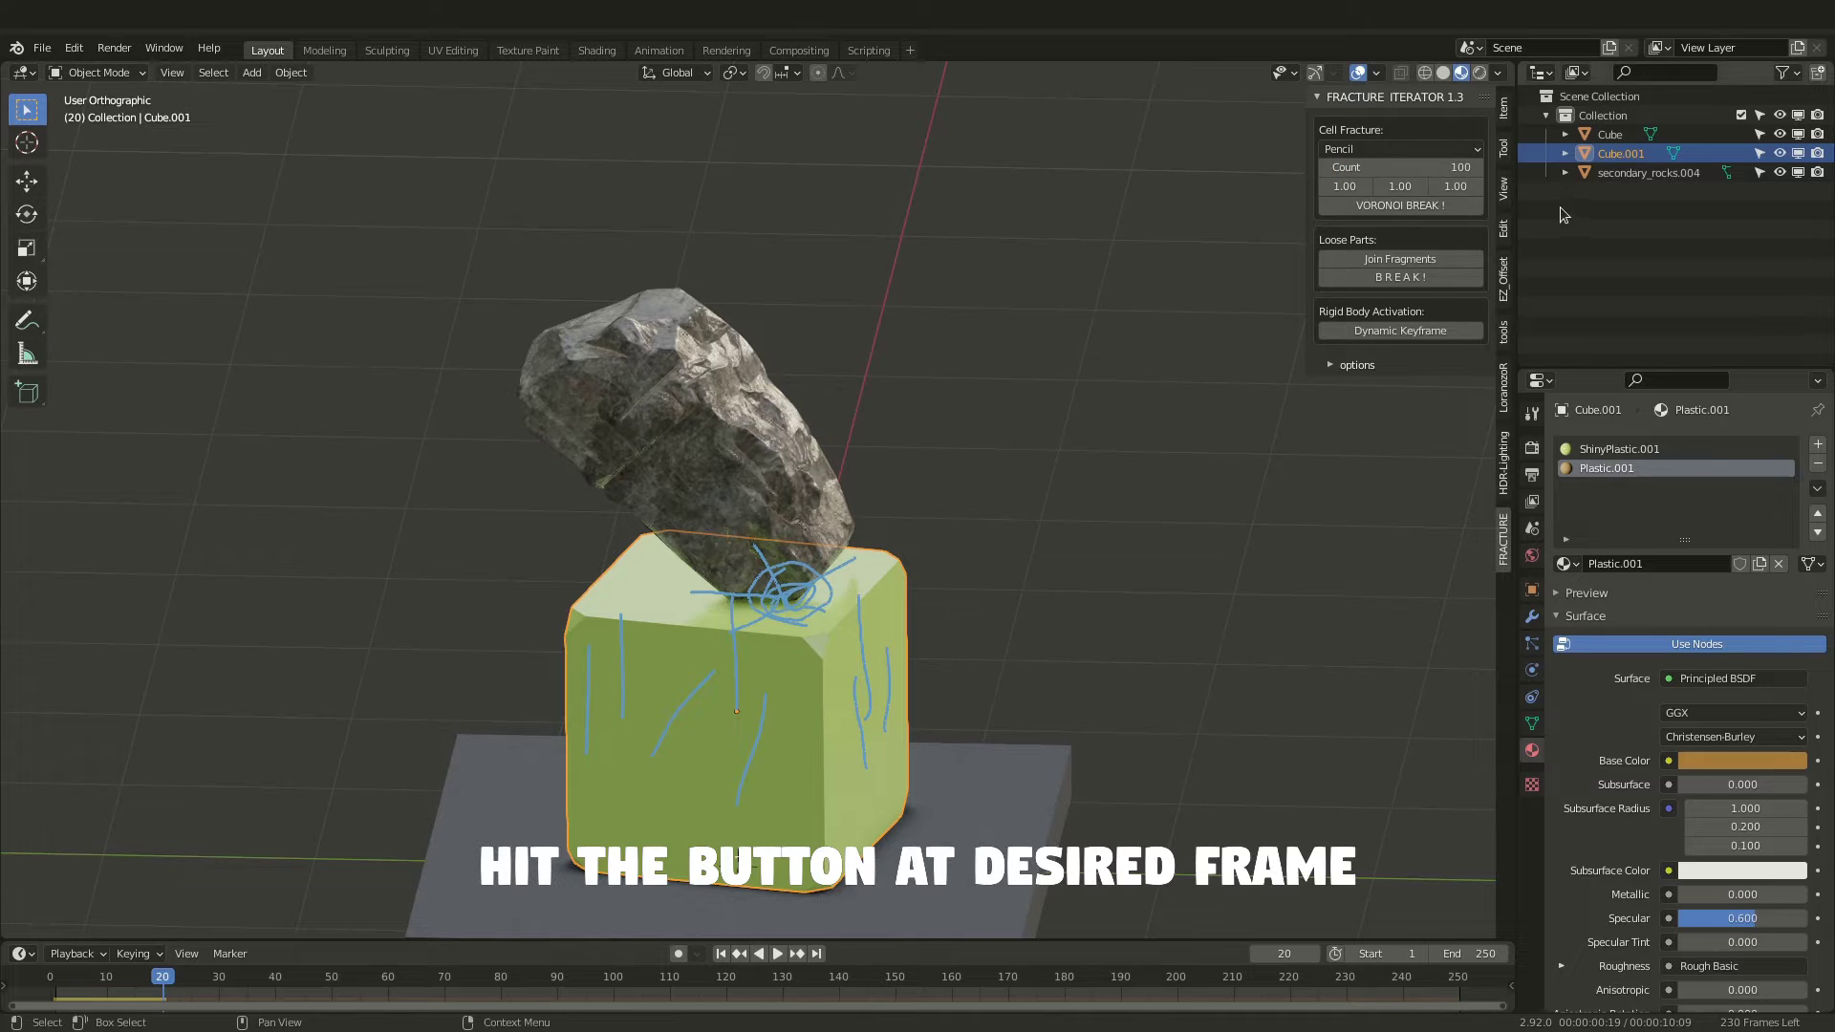
{"action": "left_click", "coordinate": [1400, 213]}
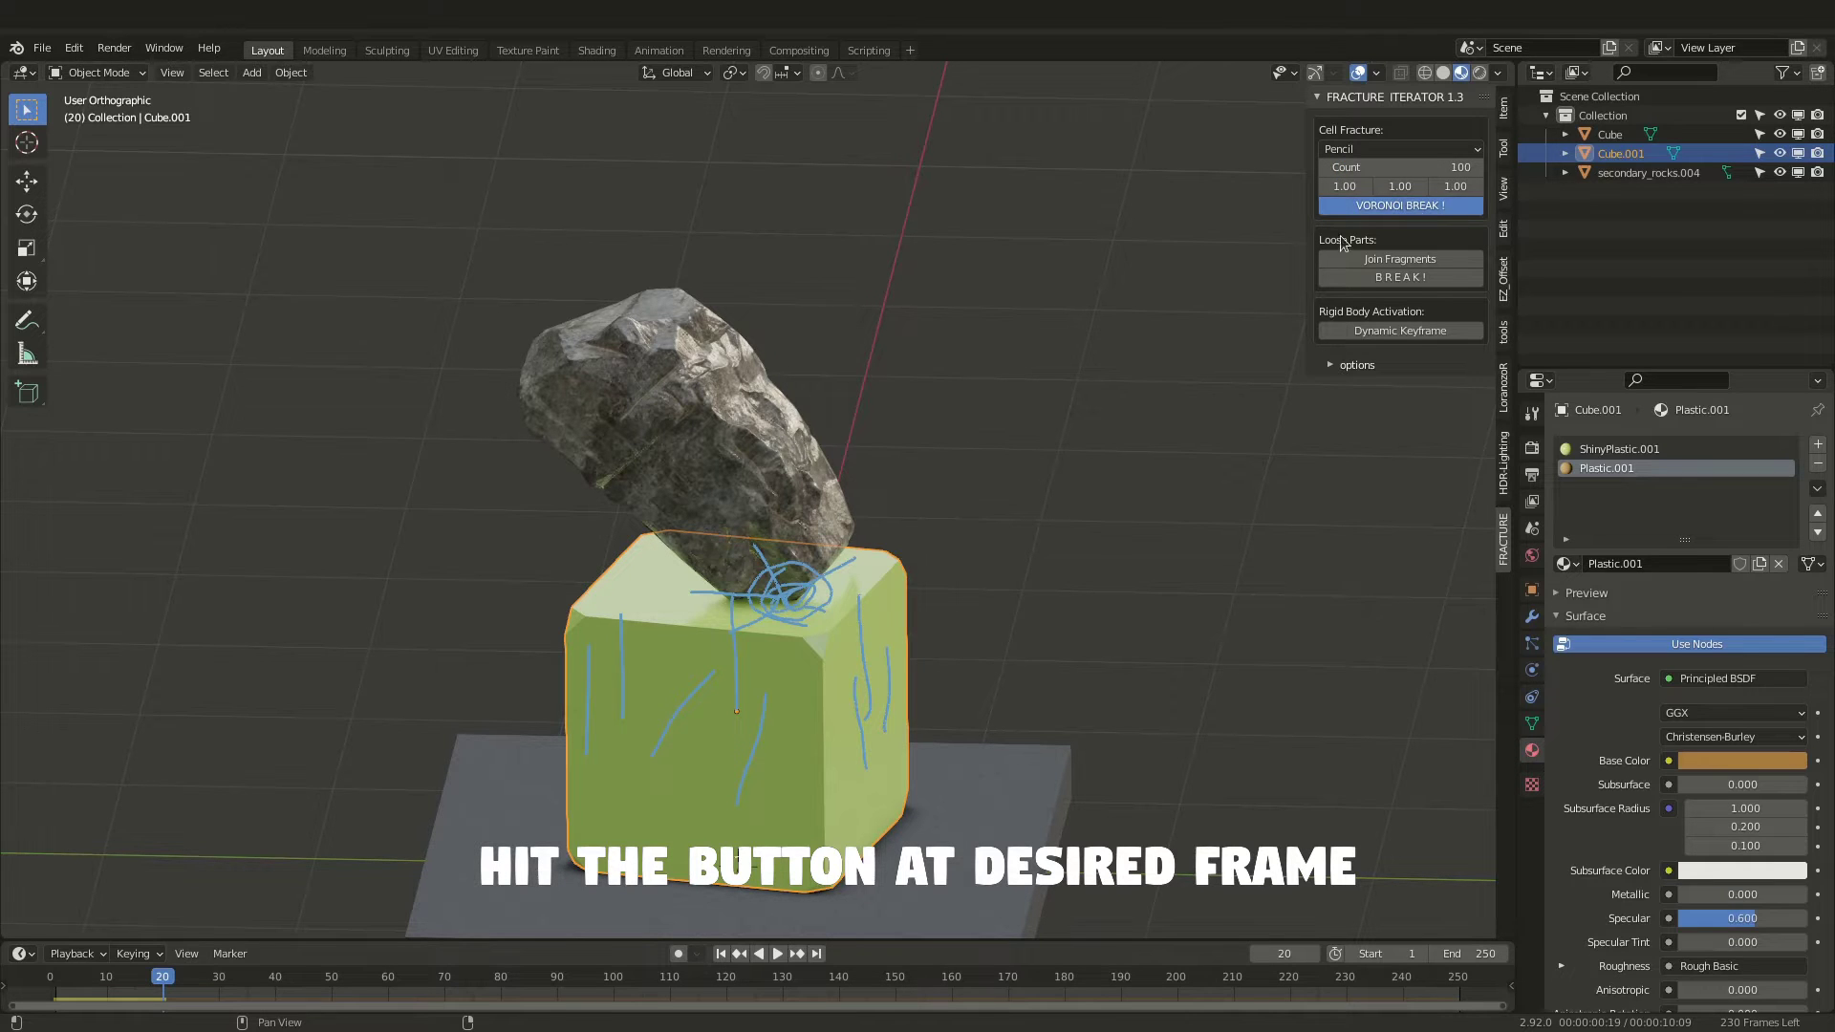
- Replay the simulation from near the start up to frame 44 to review how the pencil-based fracture breaks apart
{"action": "key", "text": "shift+Left"}
{"action": "key", "text": "space"}
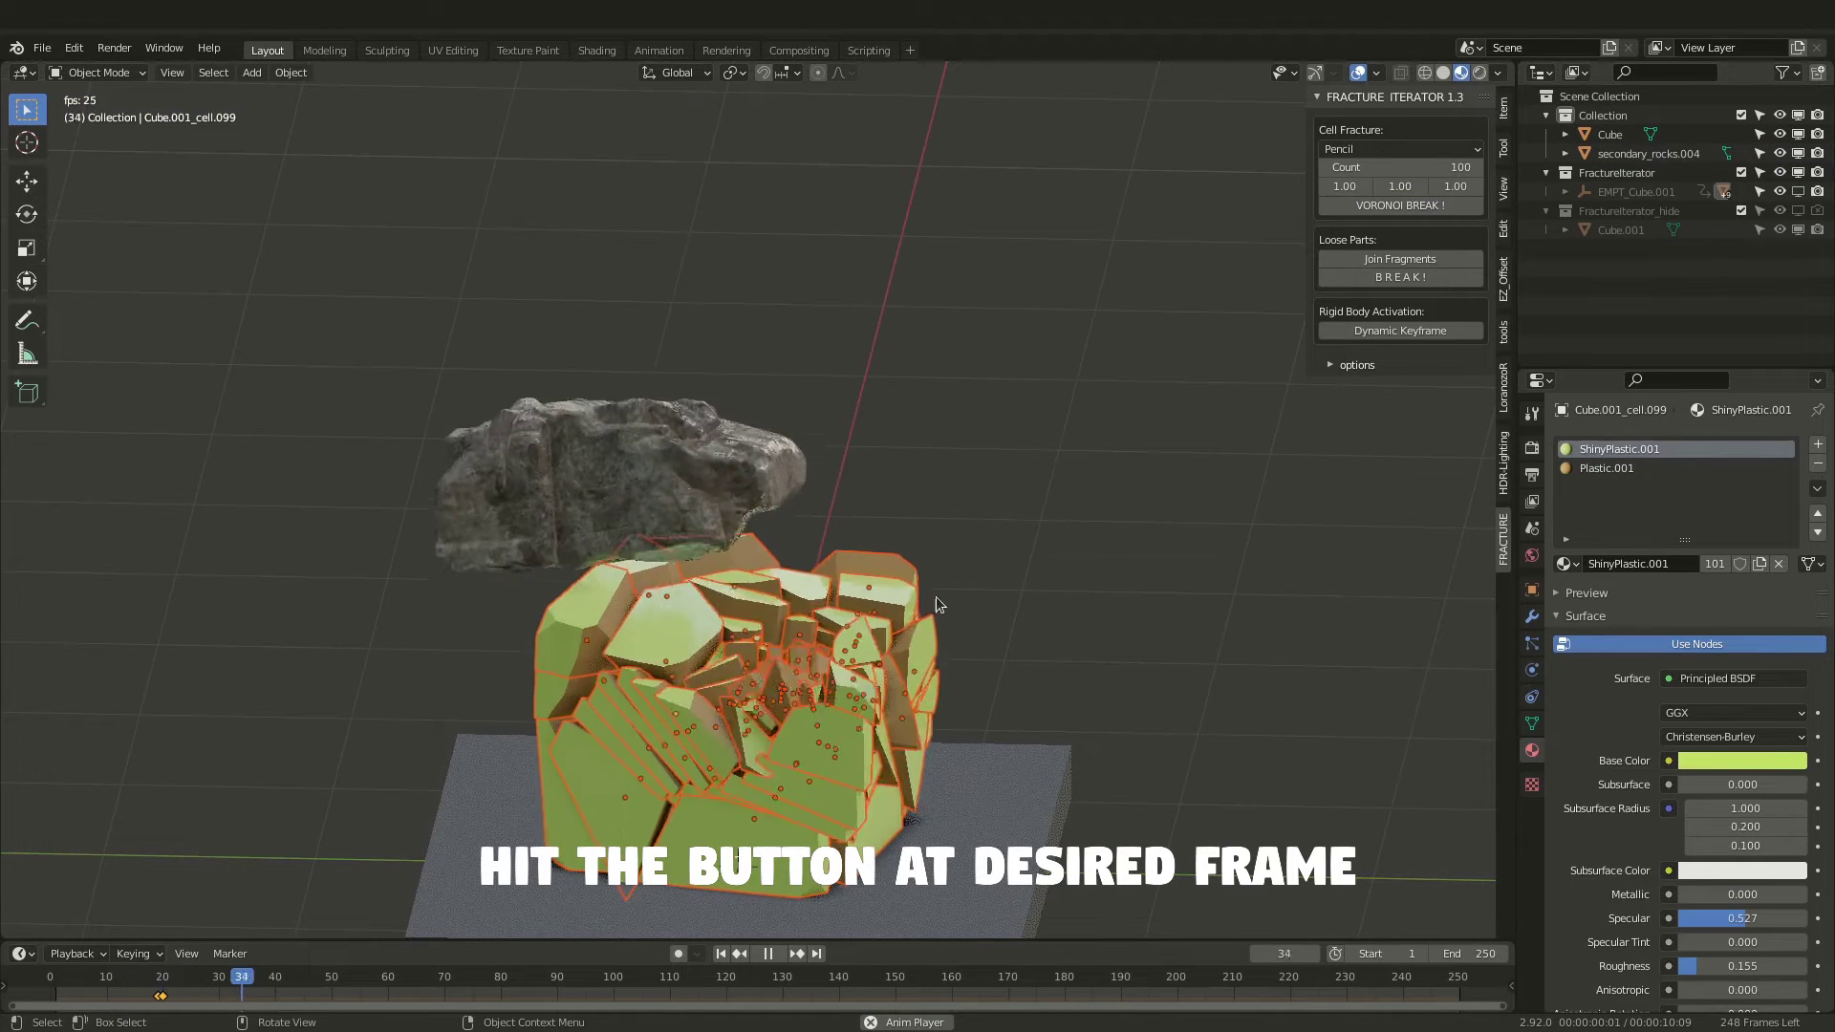
{"action": "left_click", "coordinate": [57, 980]}
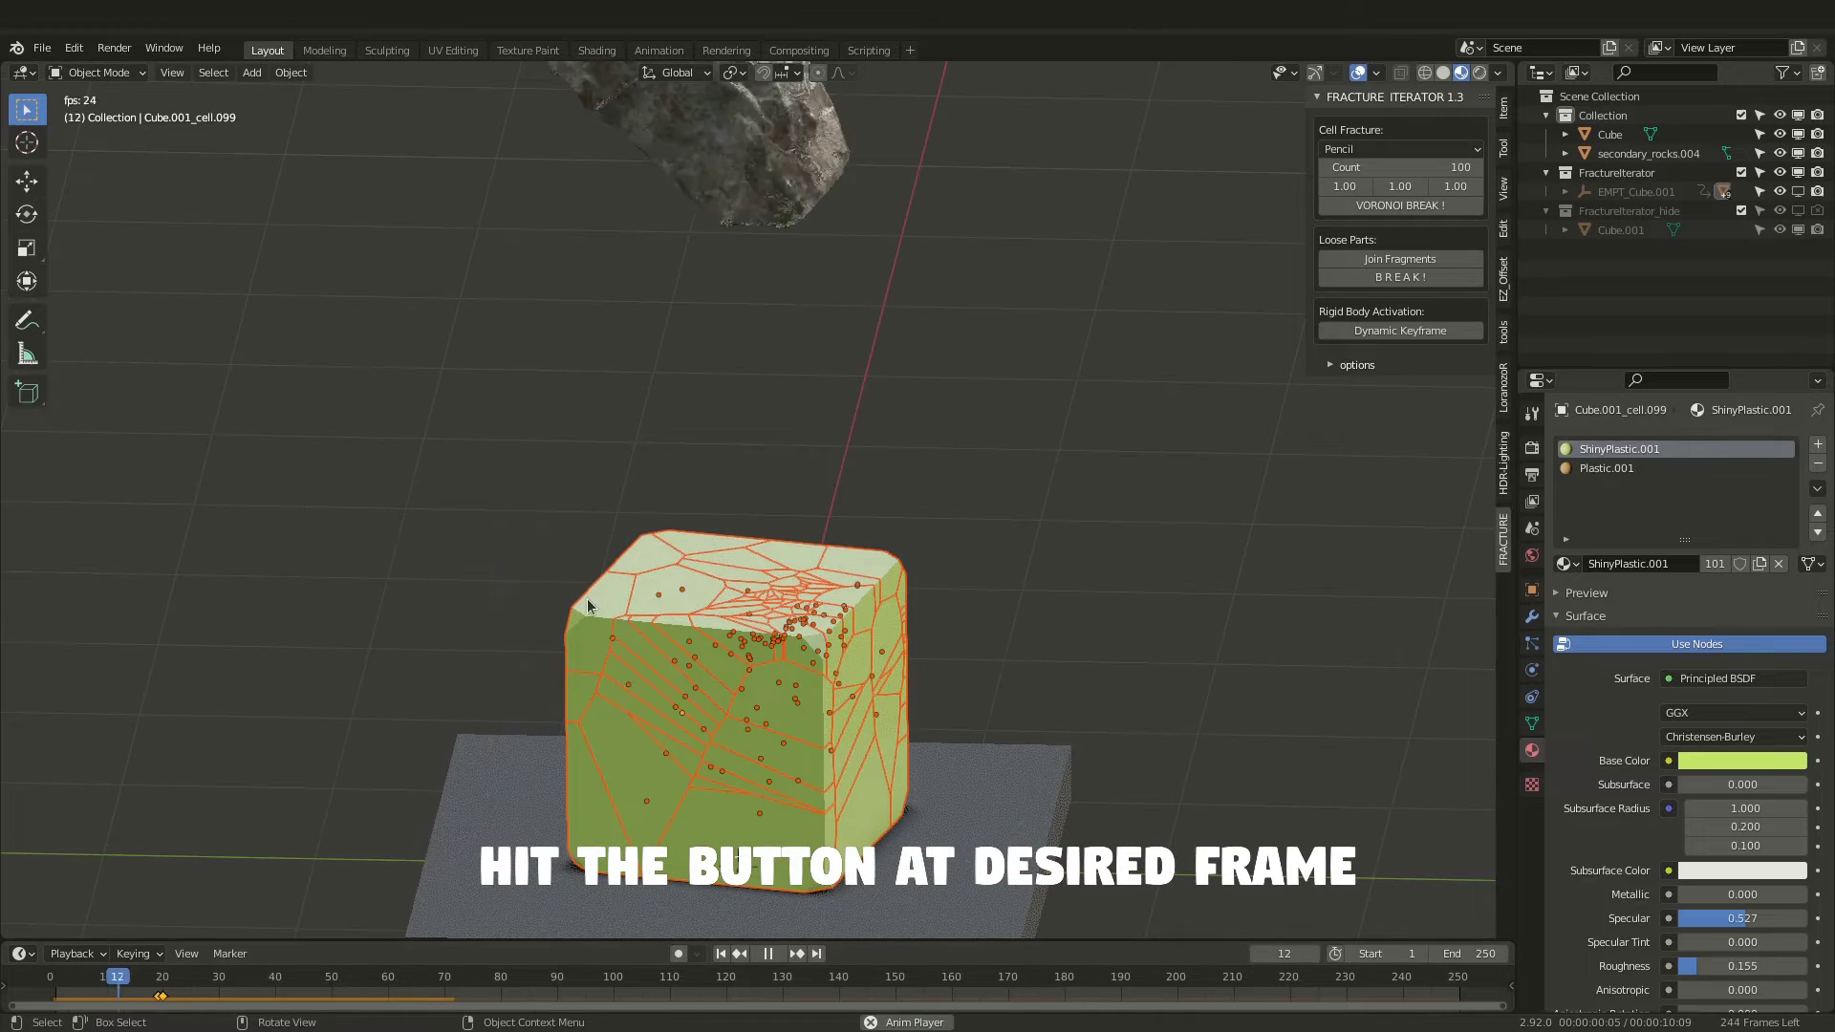
{"action": "key", "text": "space"}
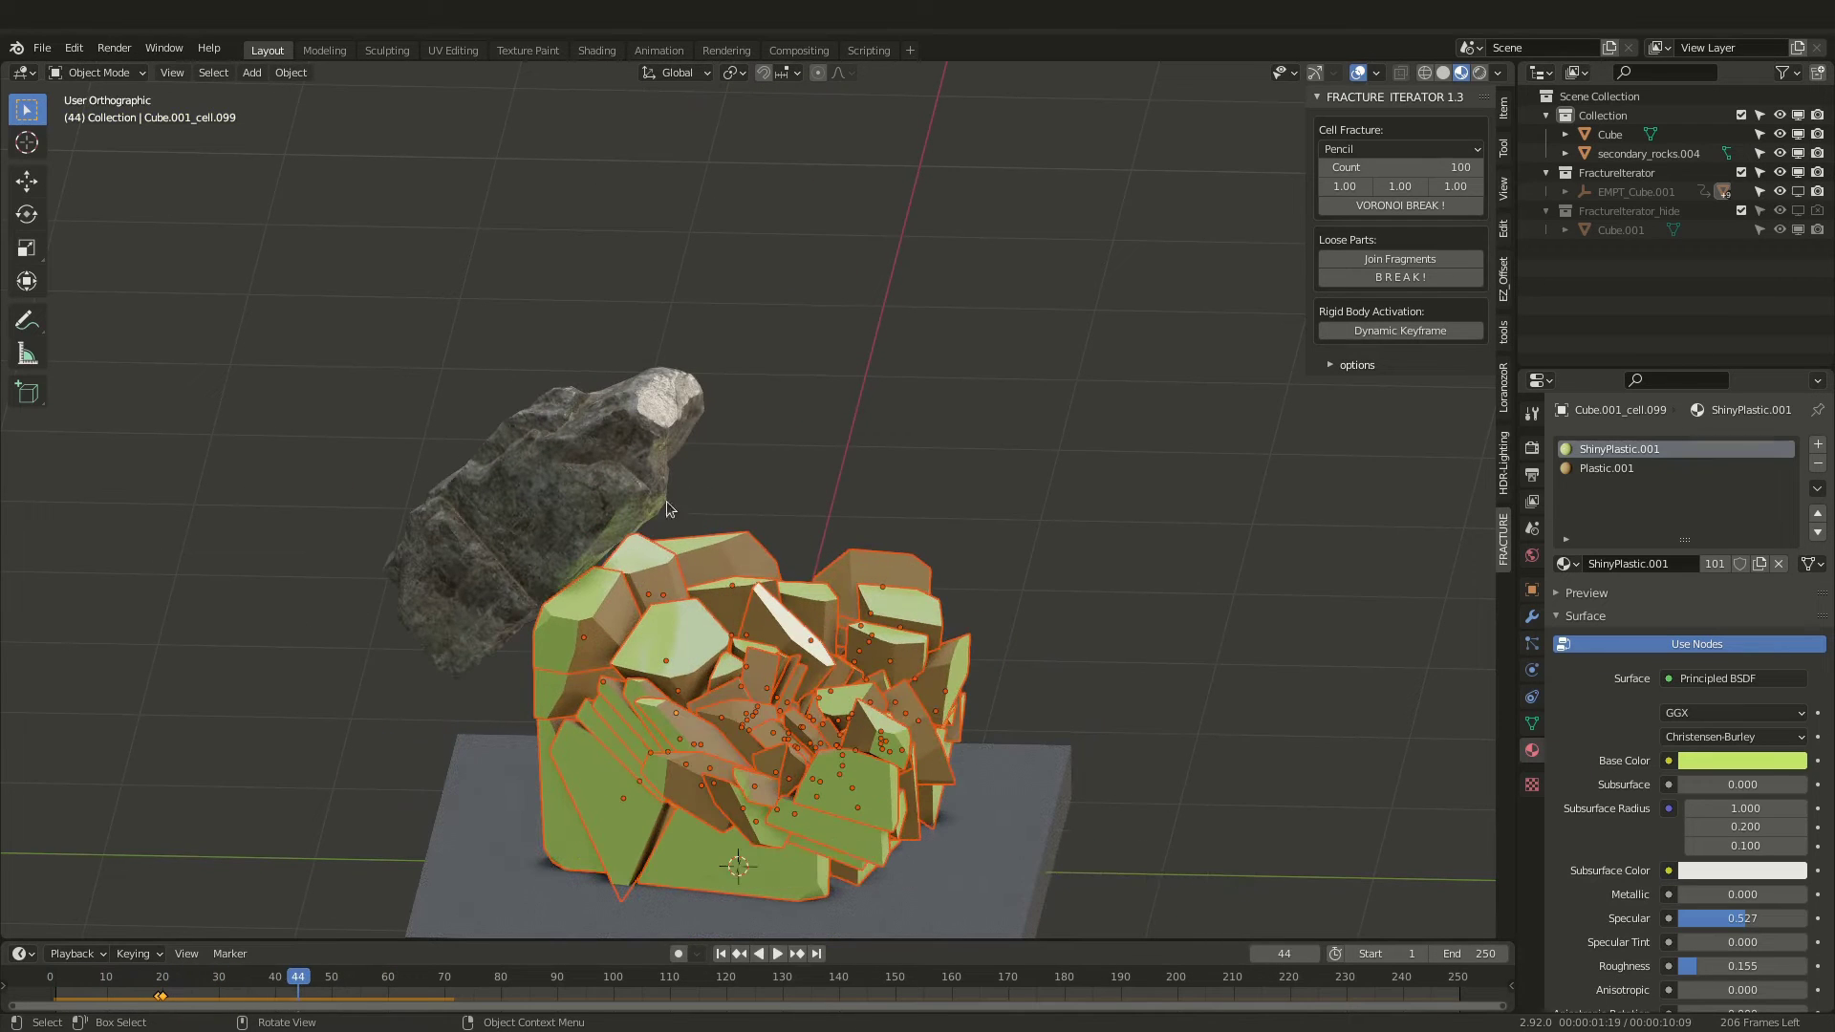
- Calculate the rigid body mass of the fragments, base and rock using the Brick (Pressed) material preset
{"action": "left_click", "coordinate": [501, 431], "text": "shift"}
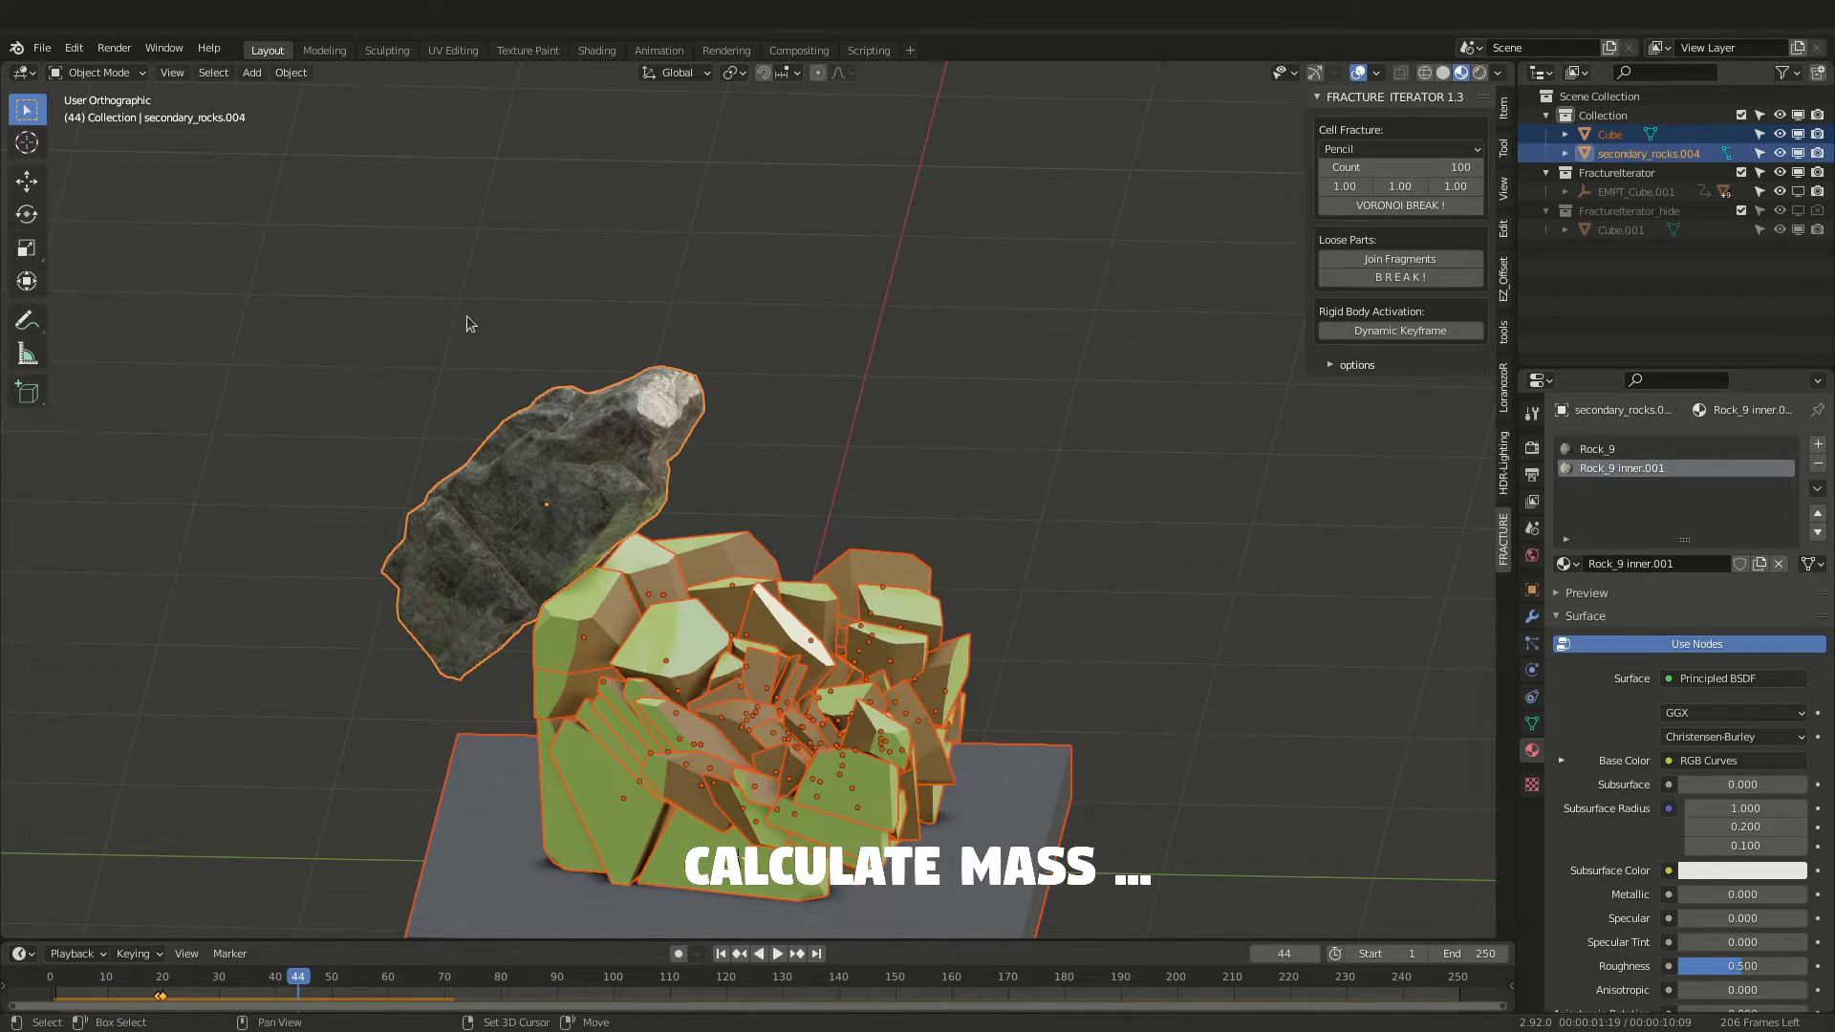
{"action": "left_click", "coordinate": [291, 73]}
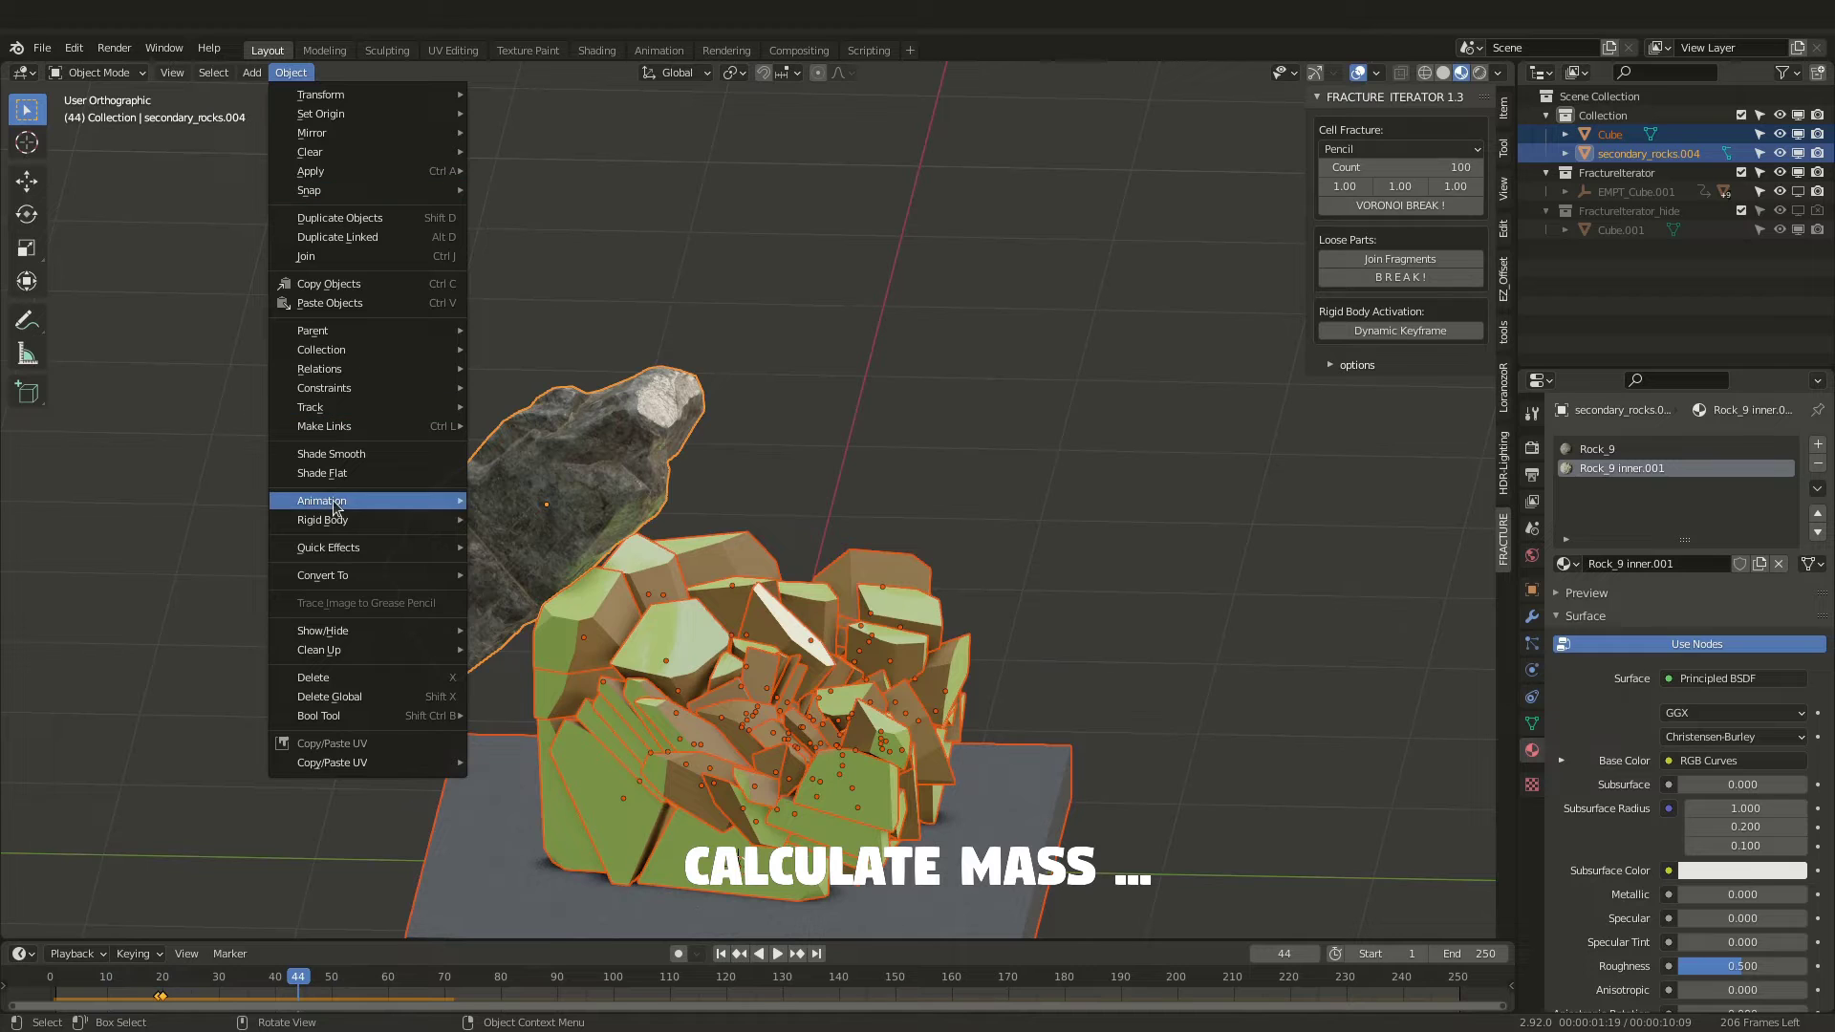
{"action": "mouse_move", "coordinate": [363, 519]}
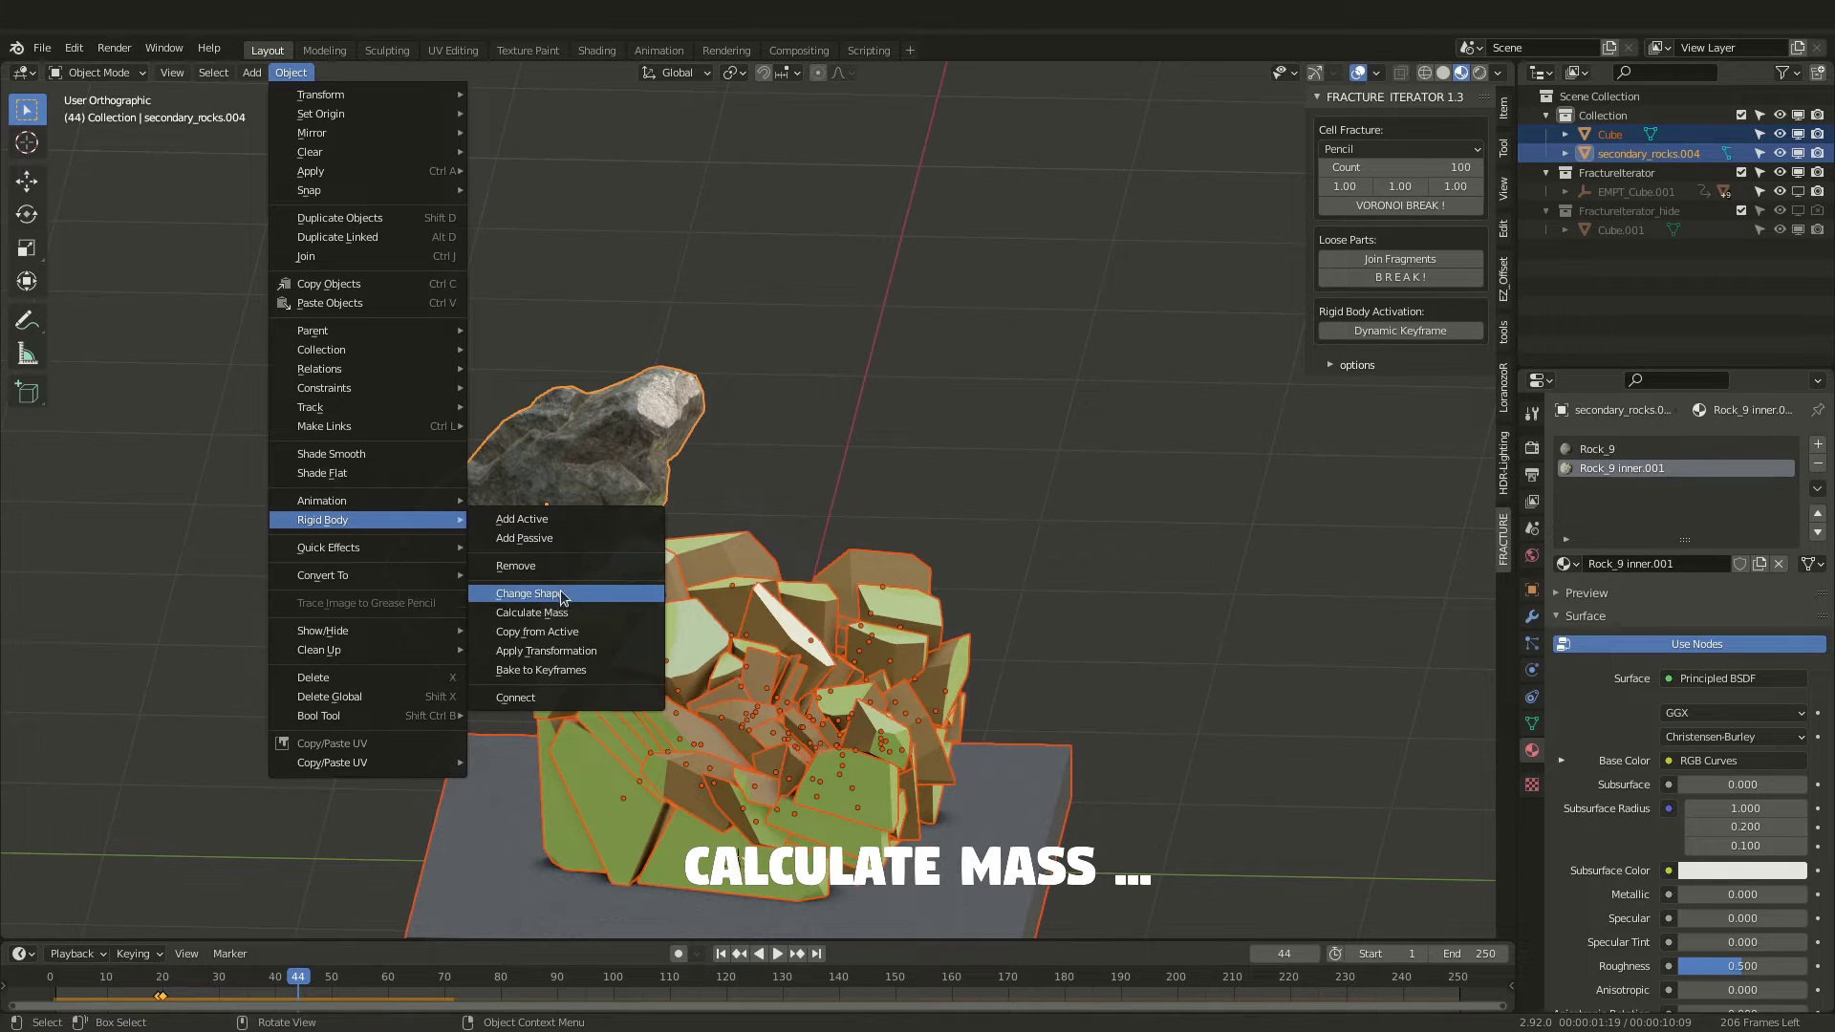
{"action": "left_click", "coordinate": [568, 613]}
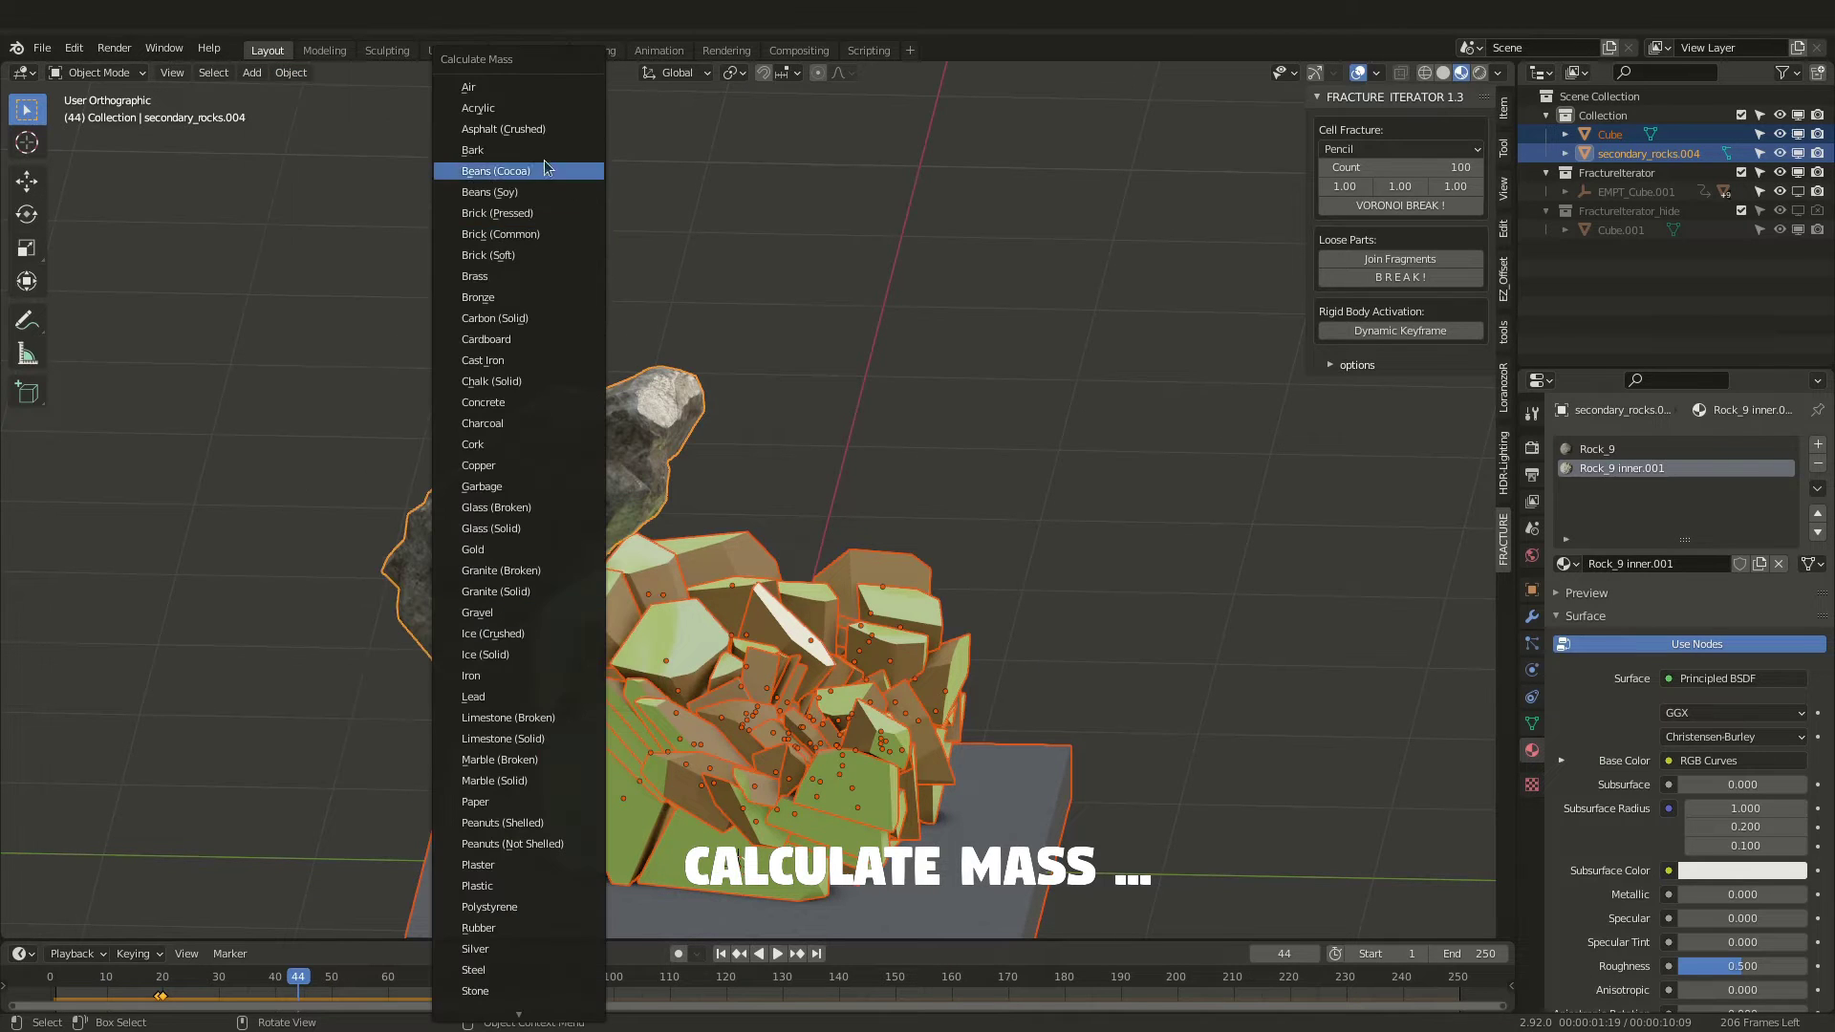
{"action": "left_click", "coordinate": [509, 212]}
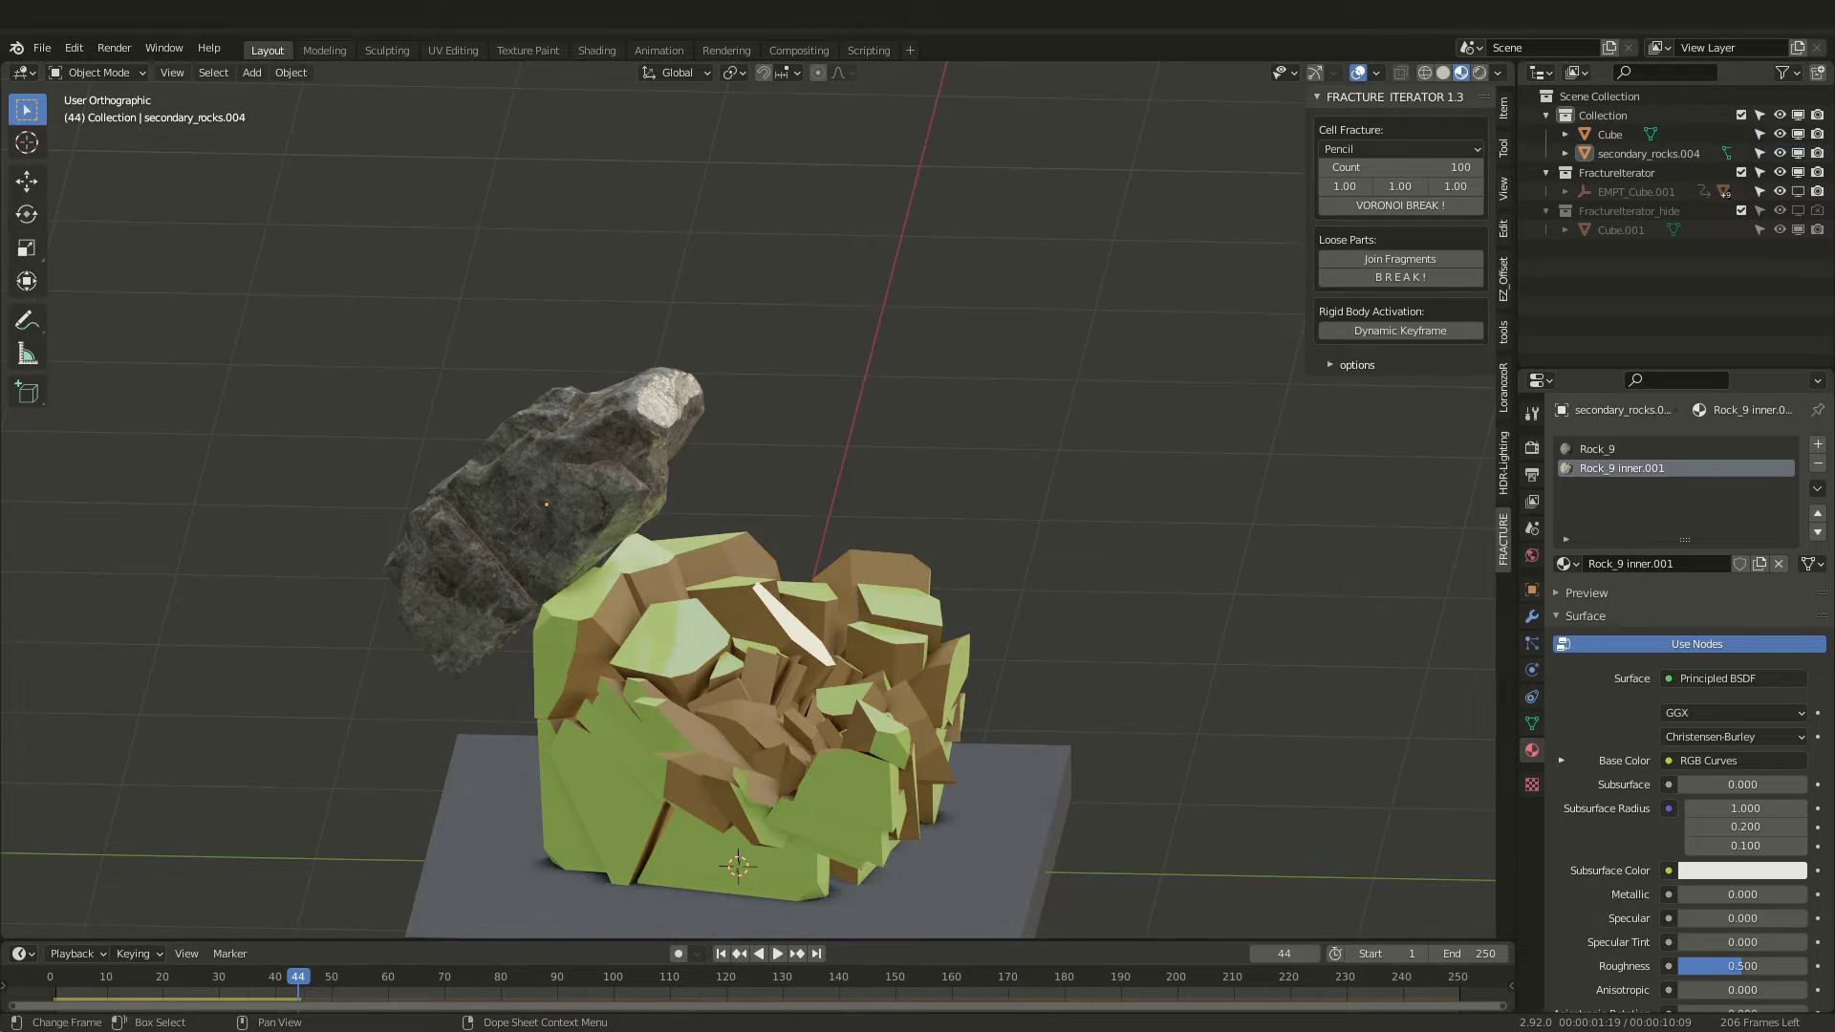
- Replay the simulation from the start up to frame 34 to review how the recalculated masses affect the collapse
{"action": "key", "text": "shift+Left"}
{"action": "key", "text": "space"}
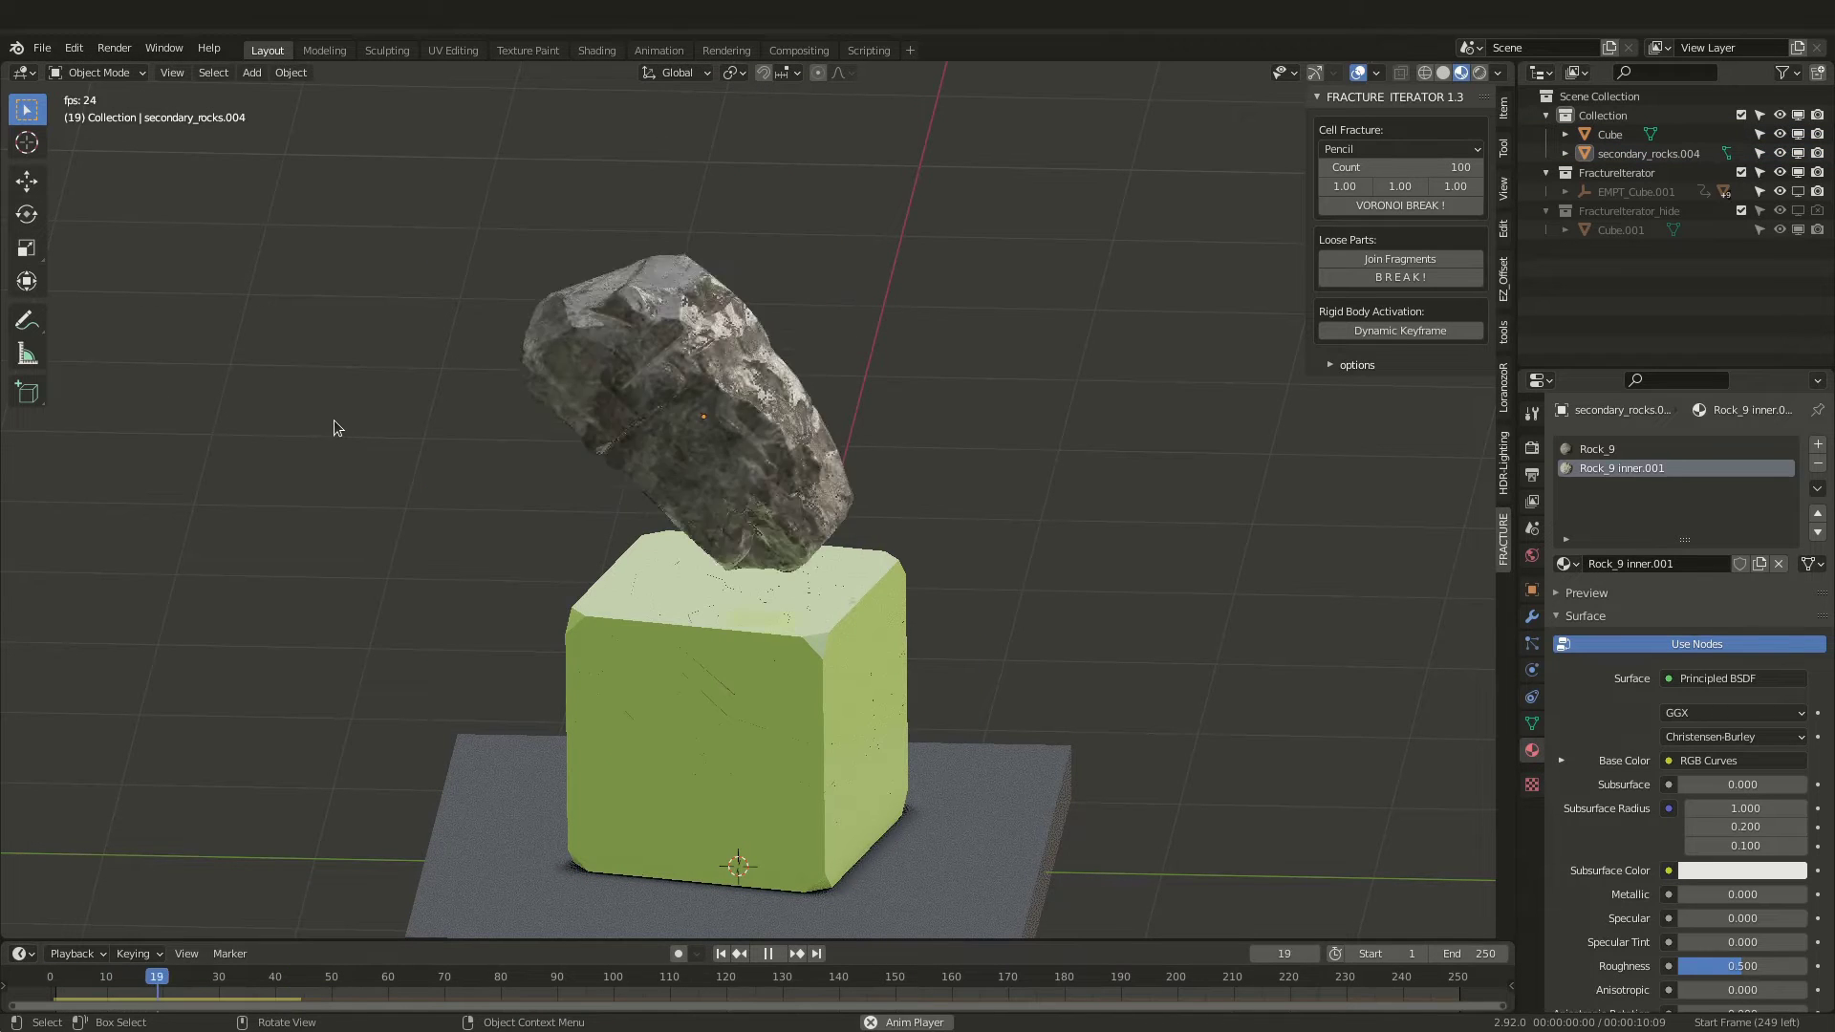
{"action": "left_click", "coordinate": [56, 976]}
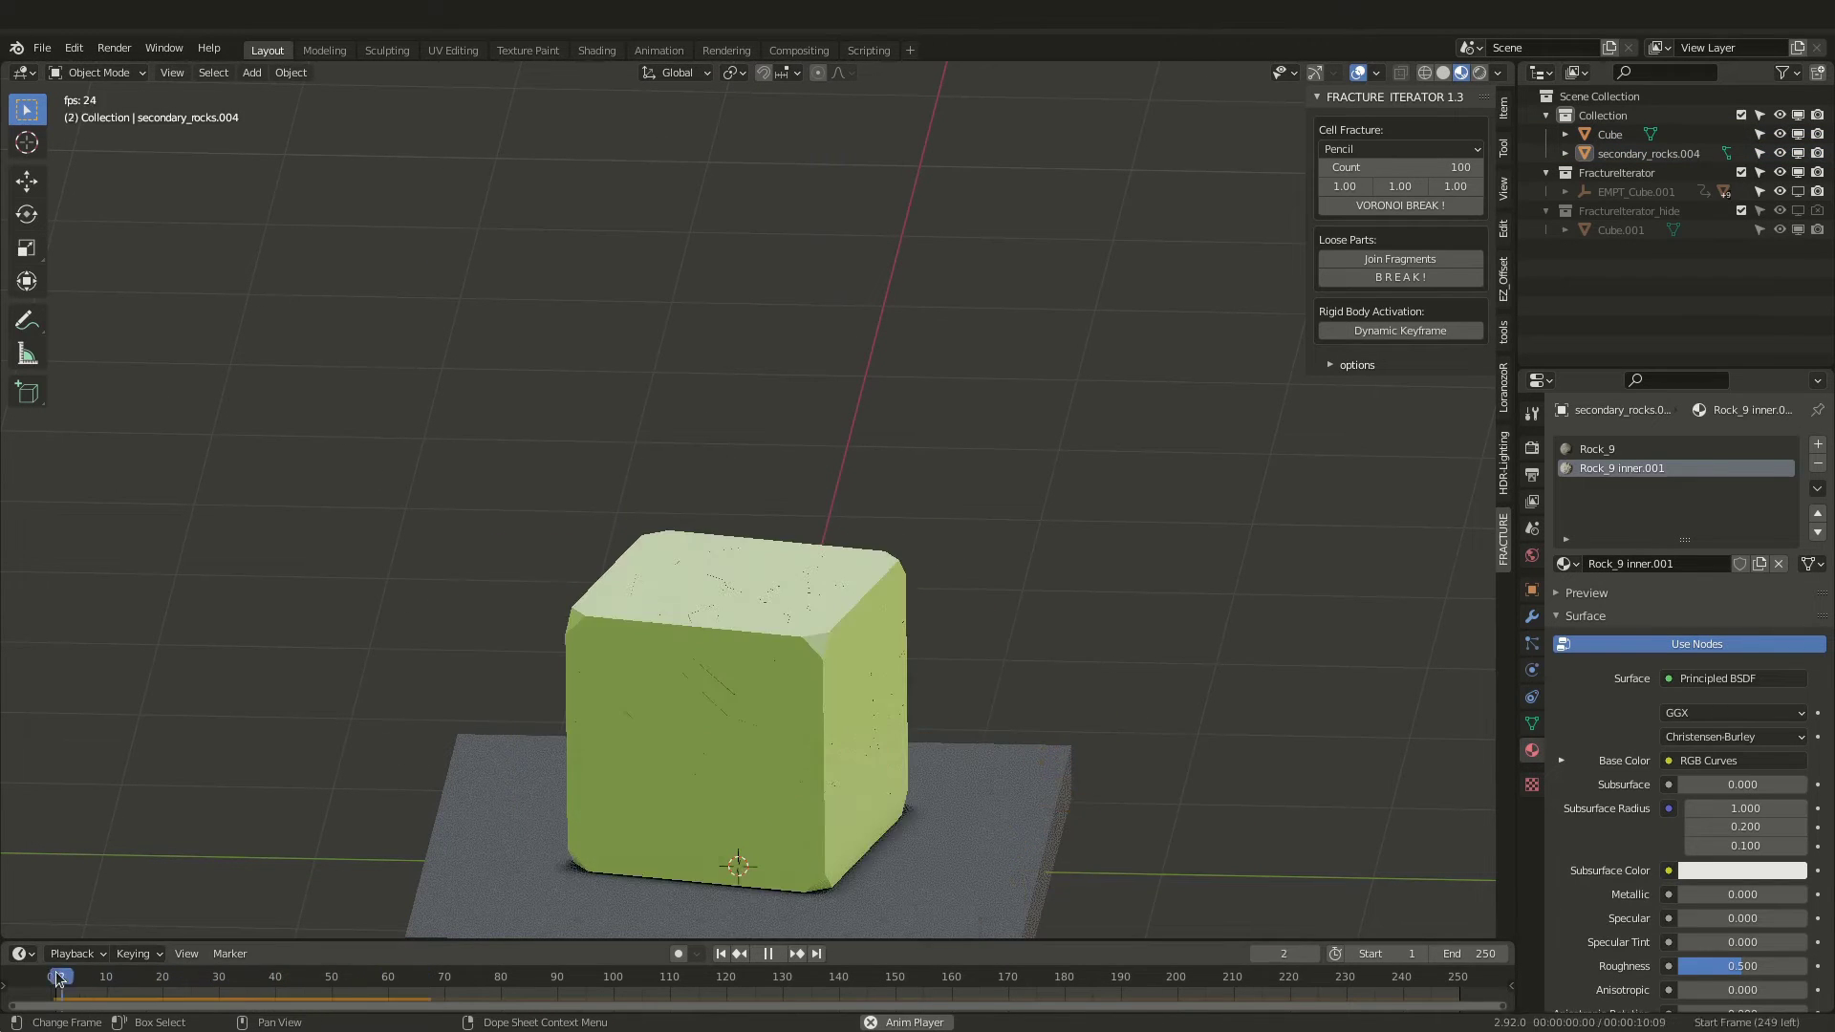
{"action": "key", "text": "space"}
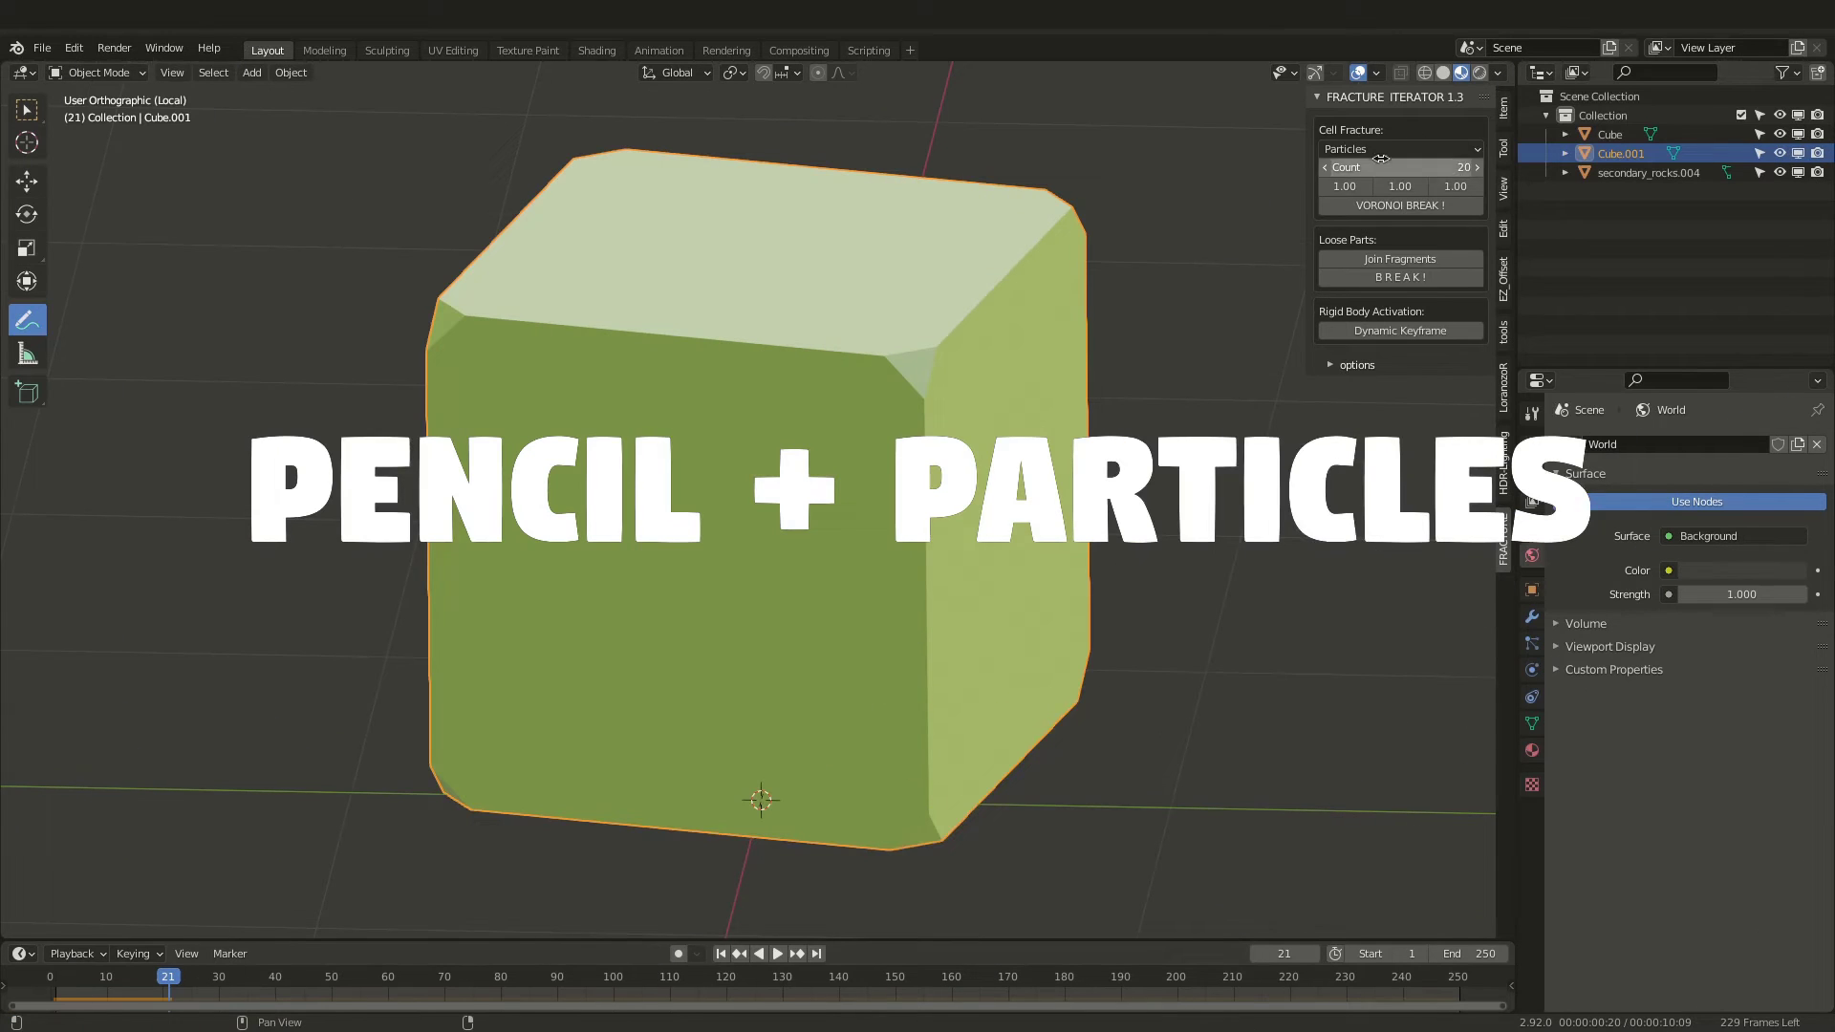
- Choose Pencil + Particles as the fracture source and annotate the cube's upper face with concentric loops and radiating lines
{"action": "left_click", "coordinate": [1388, 150]}
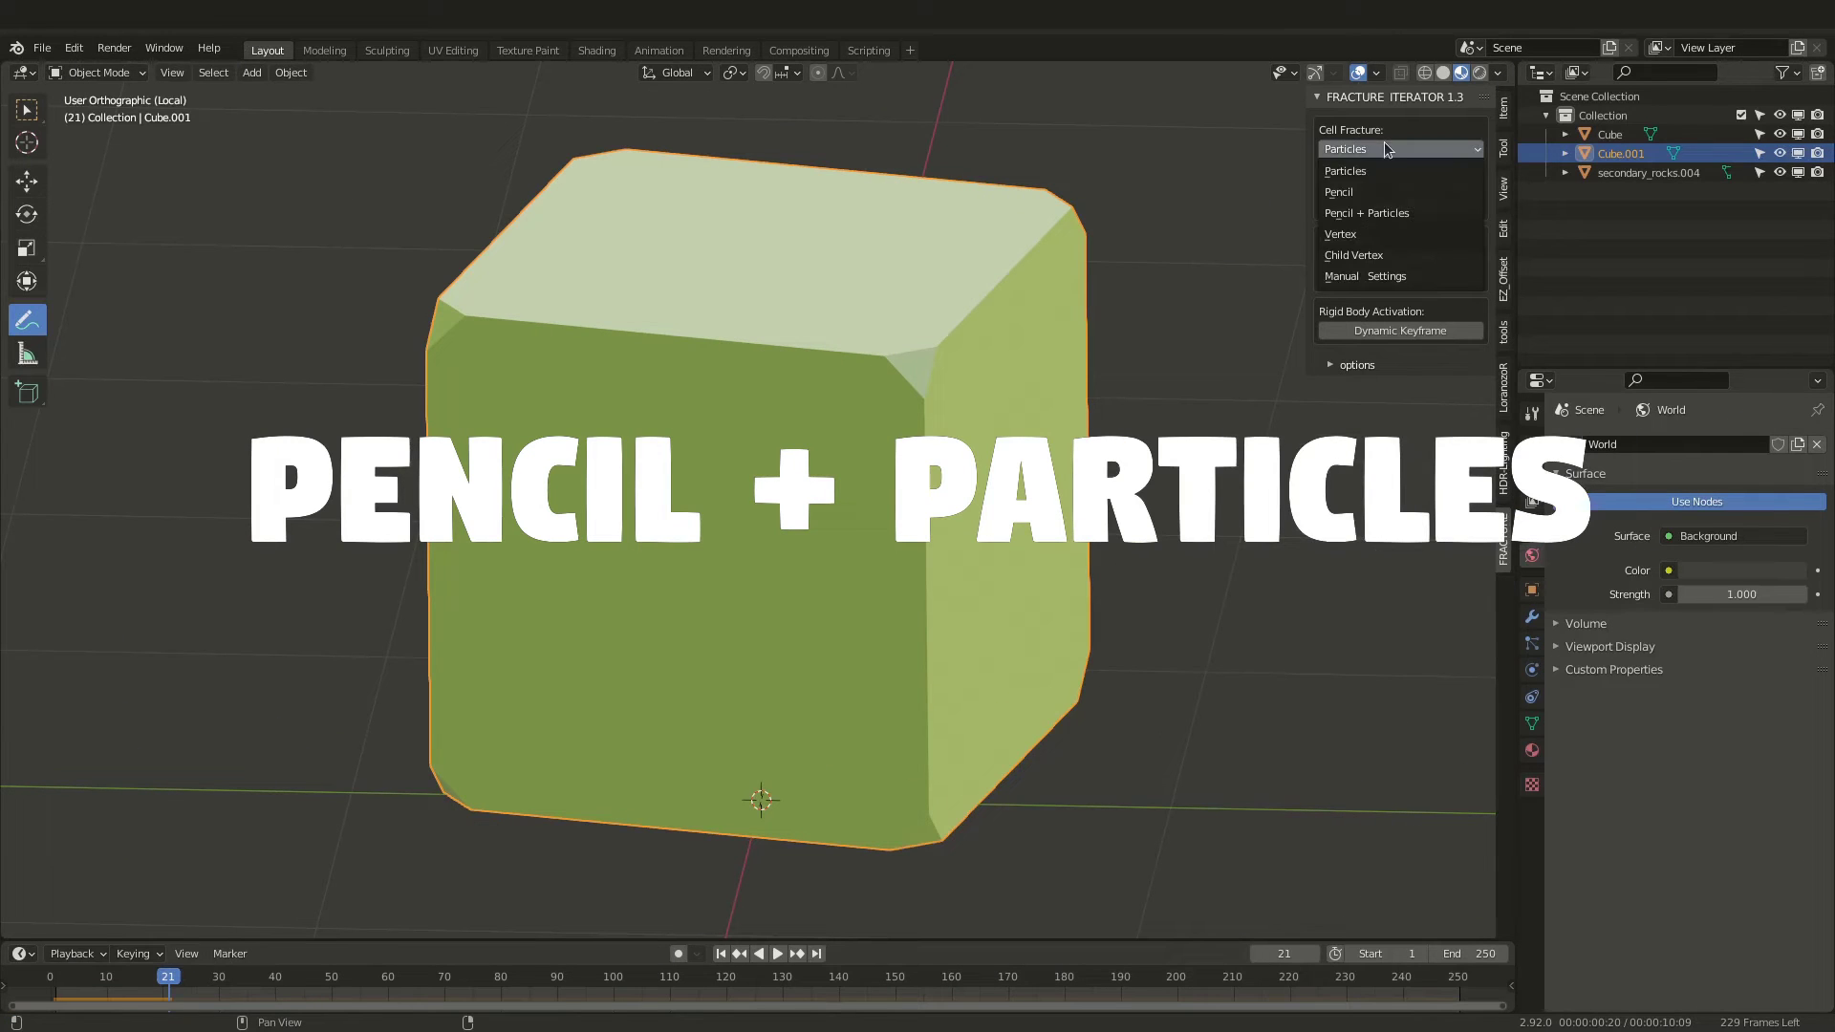
{"action": "left_click", "coordinate": [1382, 214]}
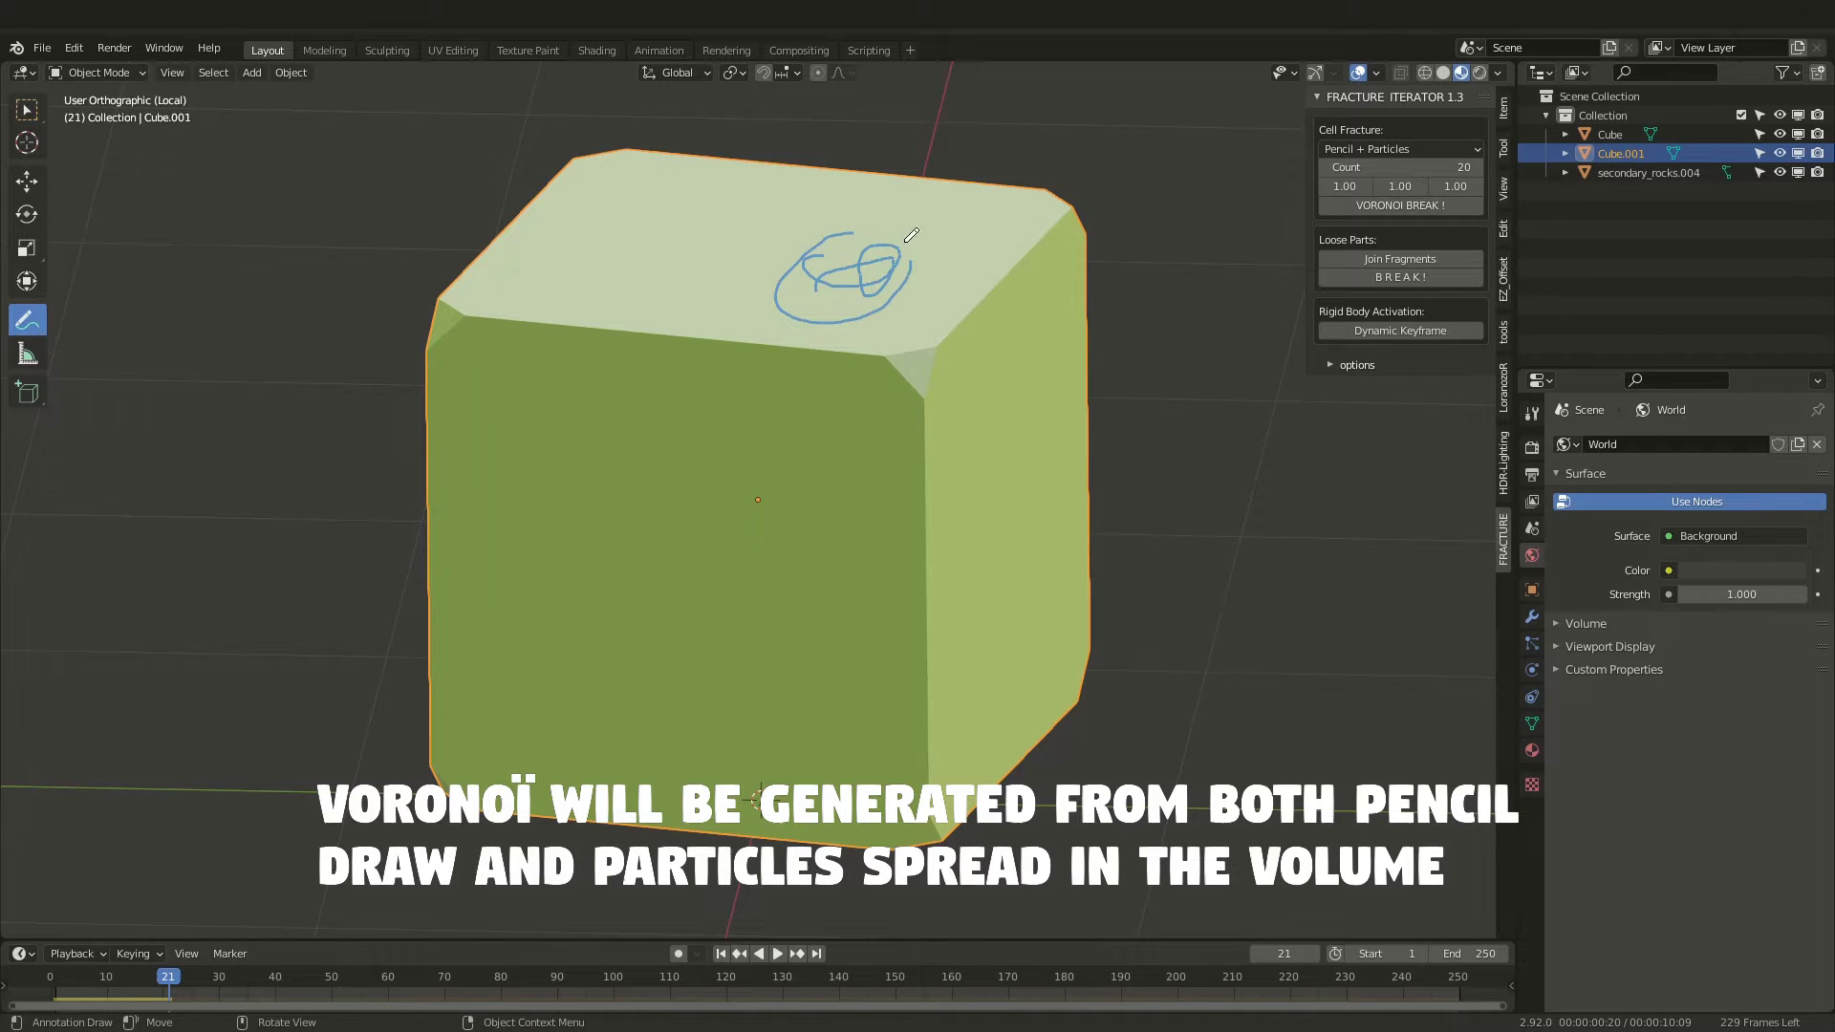
{"action": "middle_click_drag", "start_coordinate": [857, 233], "coordinate": [908, 176]}
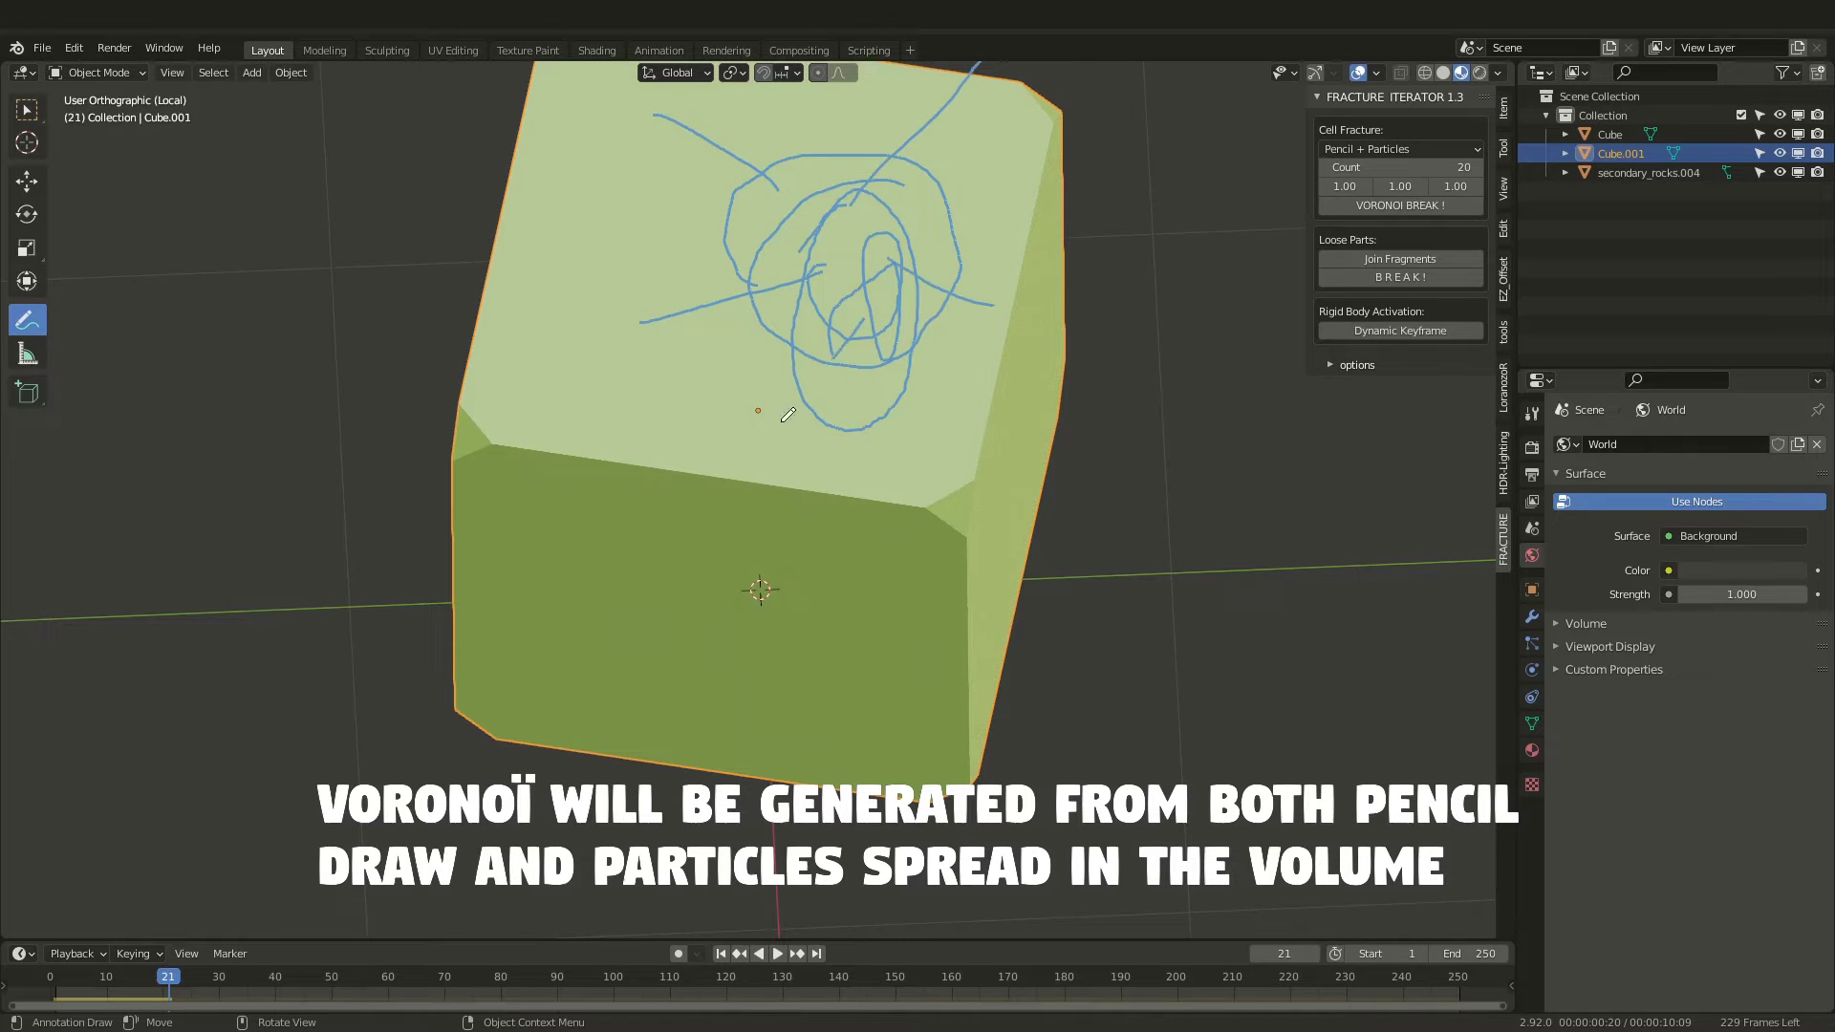
{"action": "left_click", "coordinate": [39, 112]}
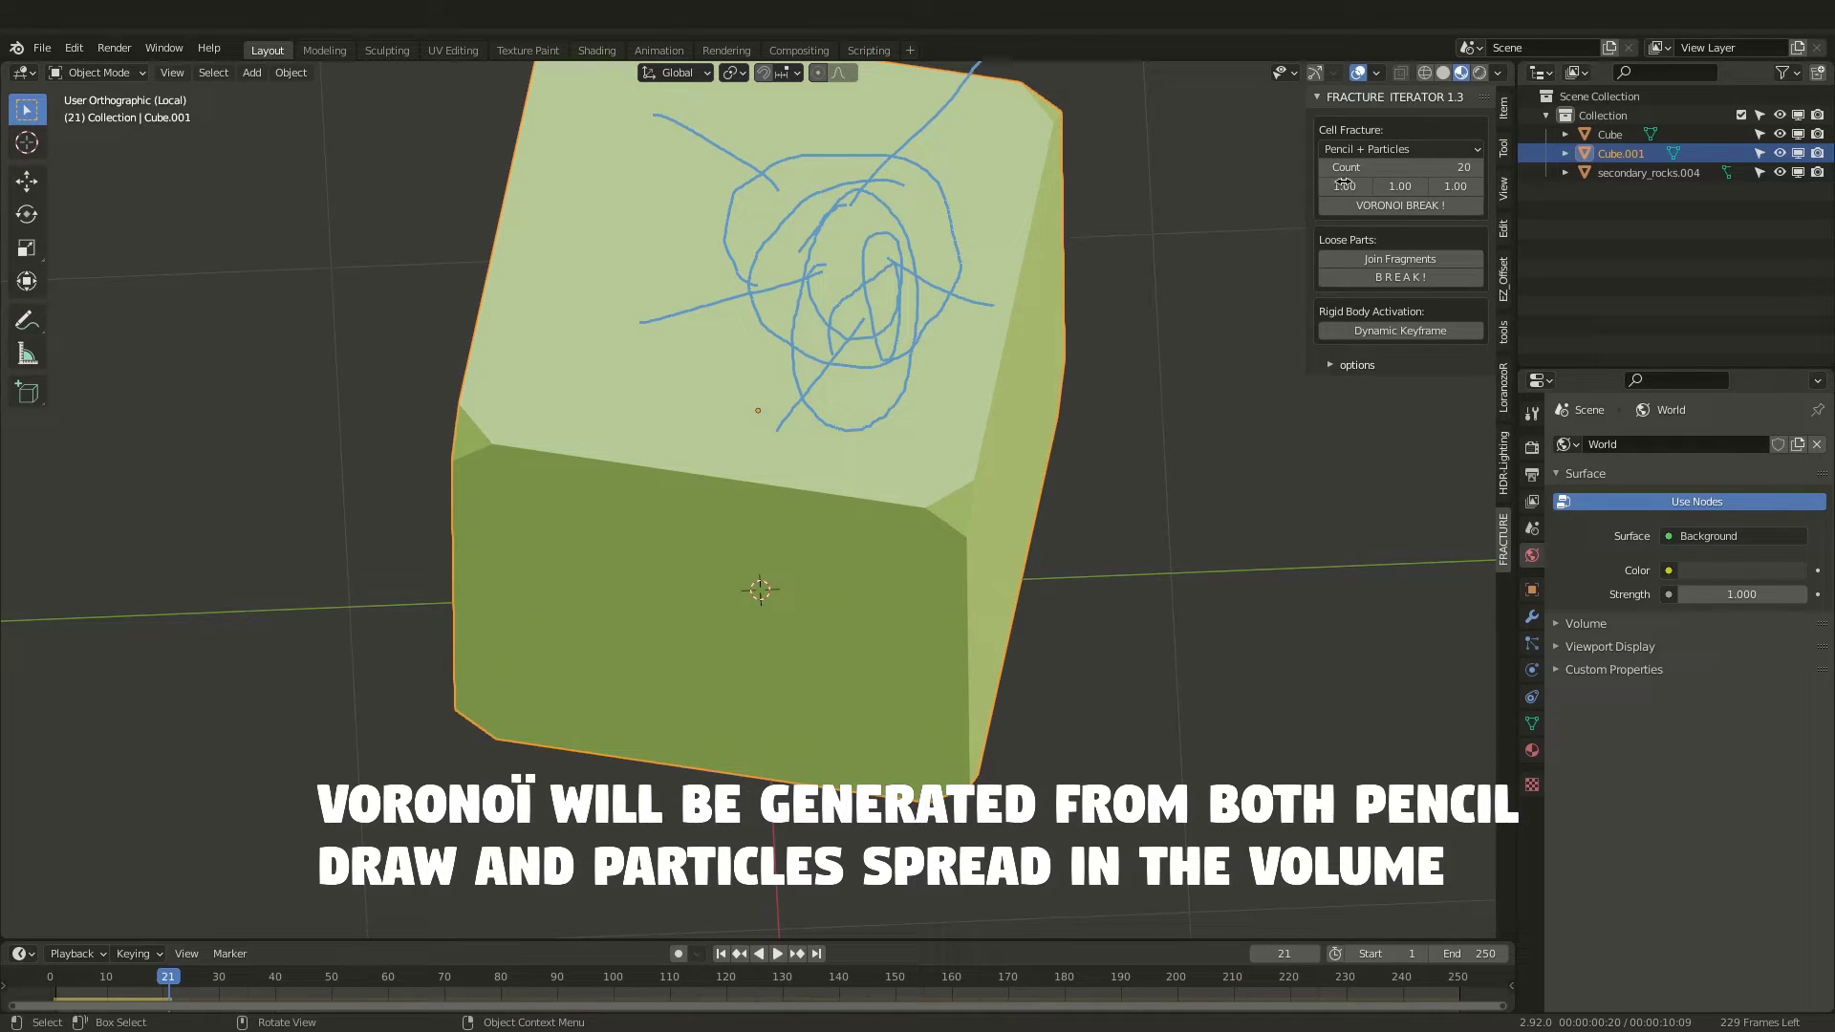
- Set the fracture count to 150 and break the whole cube in the full scene with the Pencil + Particles Voronoi fracture
{"action": "left_click", "coordinate": [1439, 172]}
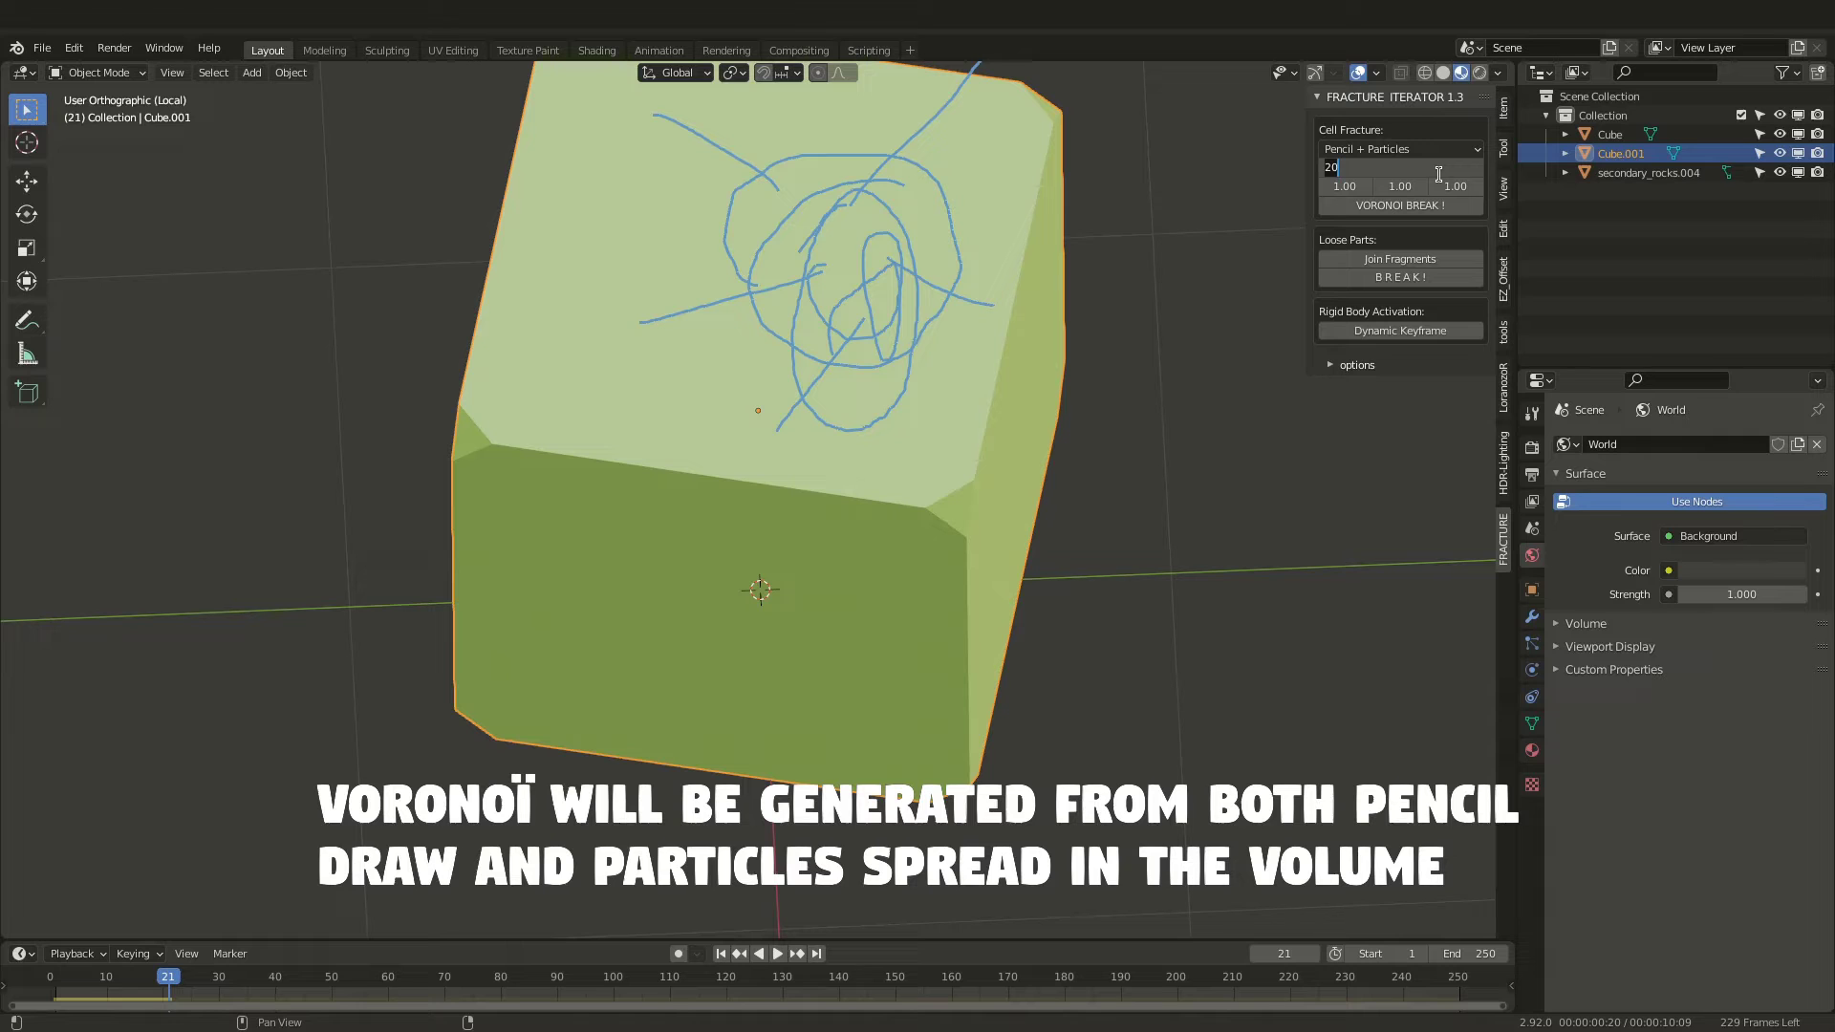
{"action": "key", "text": "Return"}
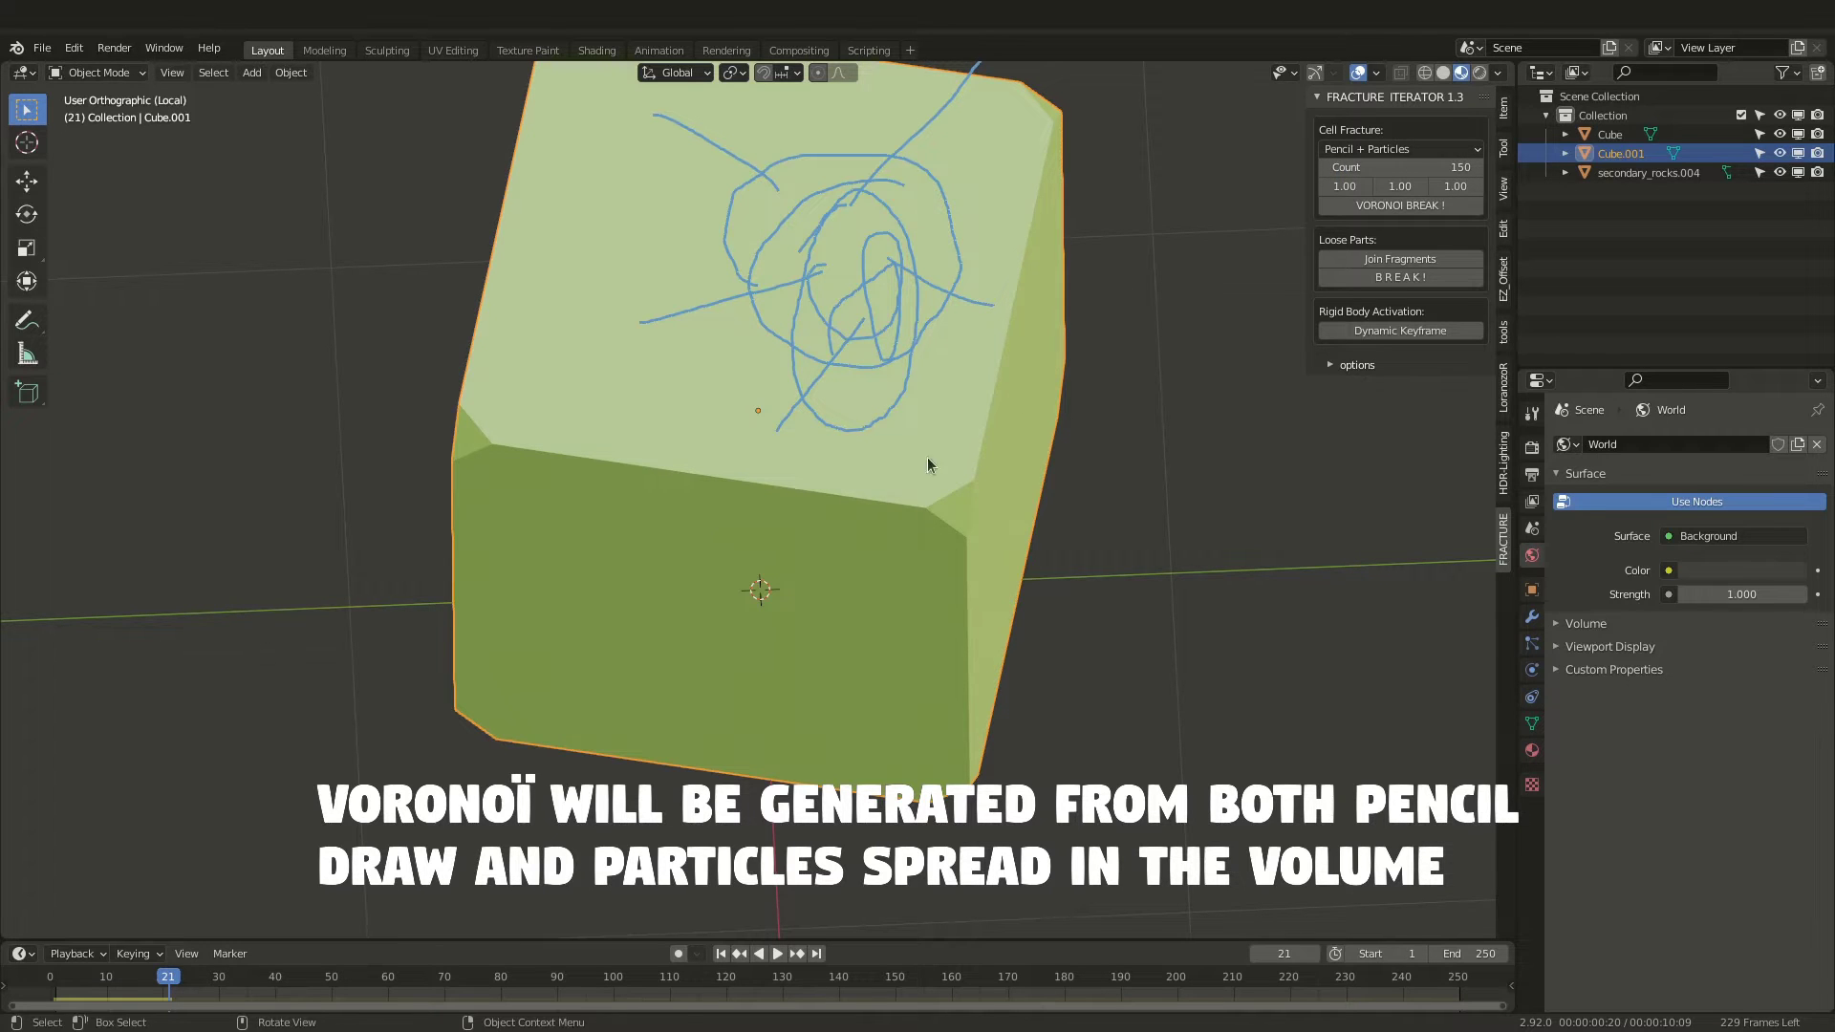
{"action": "scroll", "coordinate": [913, 401], "scroll_direction": "down", "scroll_amount": 4}
{"action": "key", "text": "KP_Divide"}
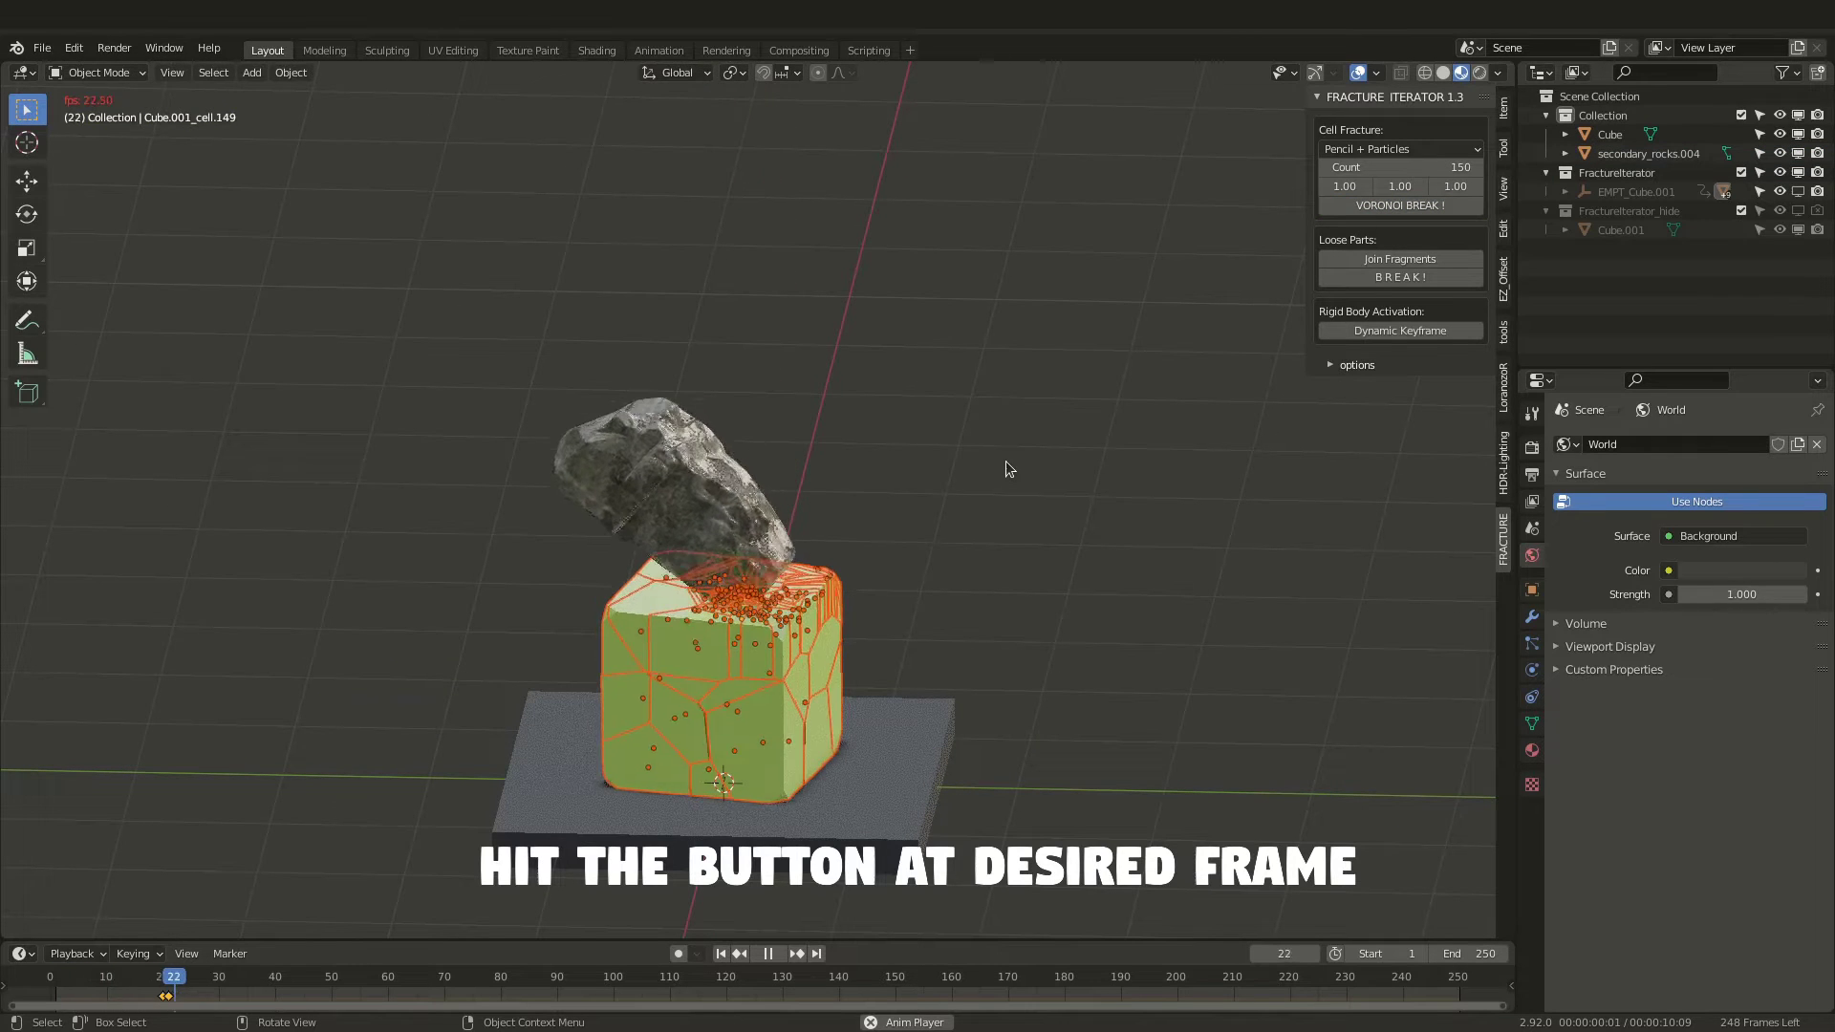
- Review the Pencil + Particles fracture during playback past frame 100 and by scrubbing the timeline back
{"action": "middle_click_drag", "start_coordinate": [1006, 469], "coordinate": [713, 737]}
{"action": "scroll", "coordinate": [712, 737], "scroll_direction": "up", "scroll_amount": 2}
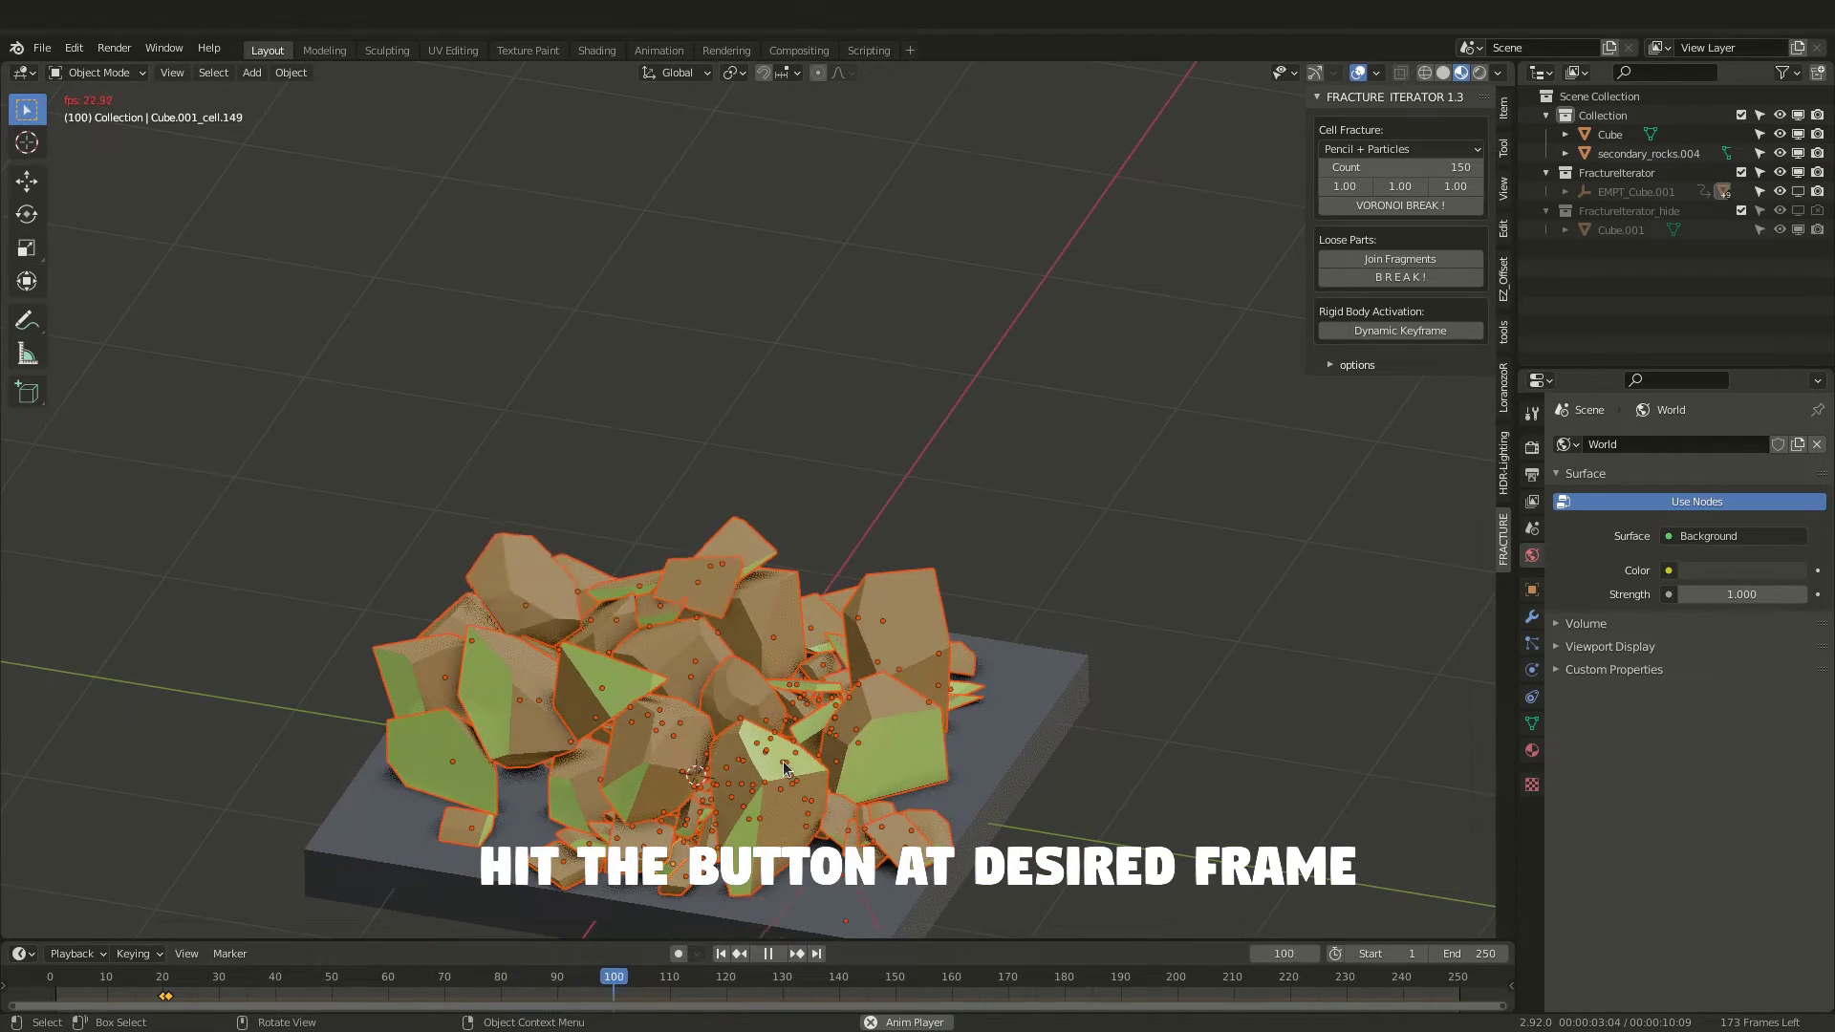
{"action": "key", "text": "space"}
{"action": "left_click_drag", "start_coordinate": [357, 978], "coordinate": [183, 925]}
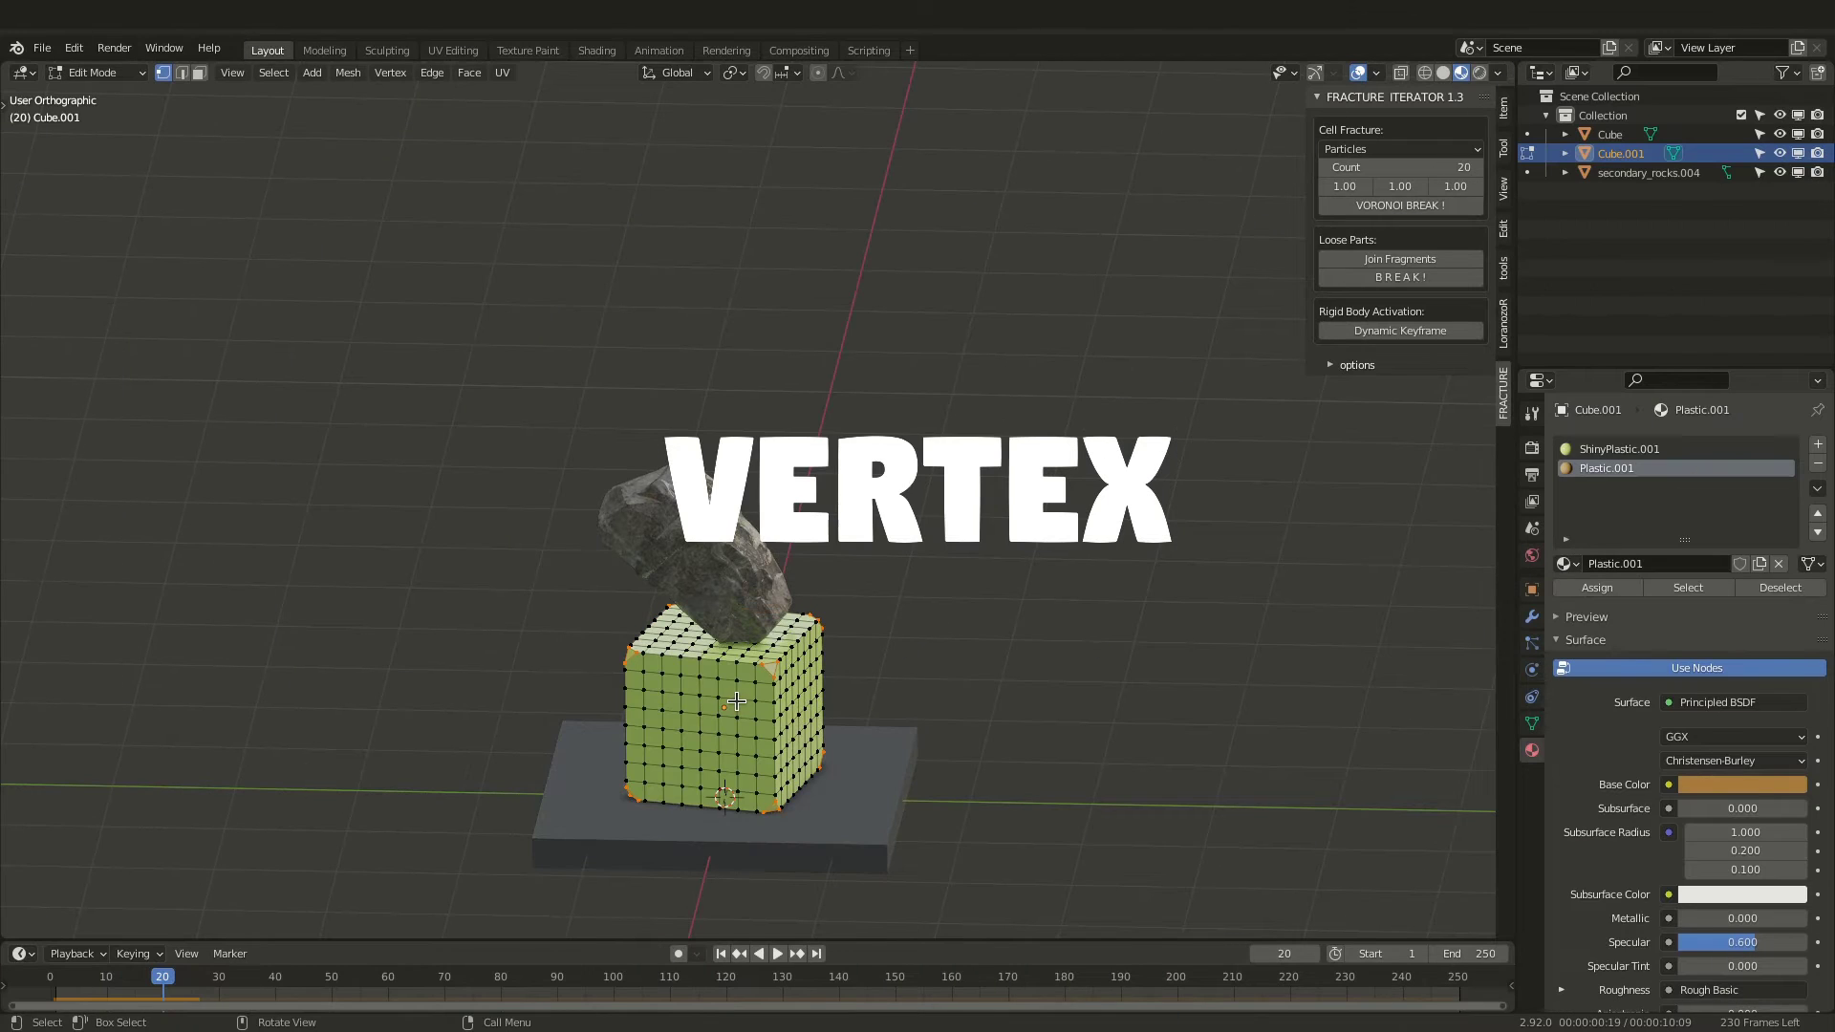
- Inspect the cube's evenly subdivided vertices in Edit Mode and return to Object Mode
{"action": "key", "text": "a"}
{"action": "left_click", "coordinate": [723, 714]}
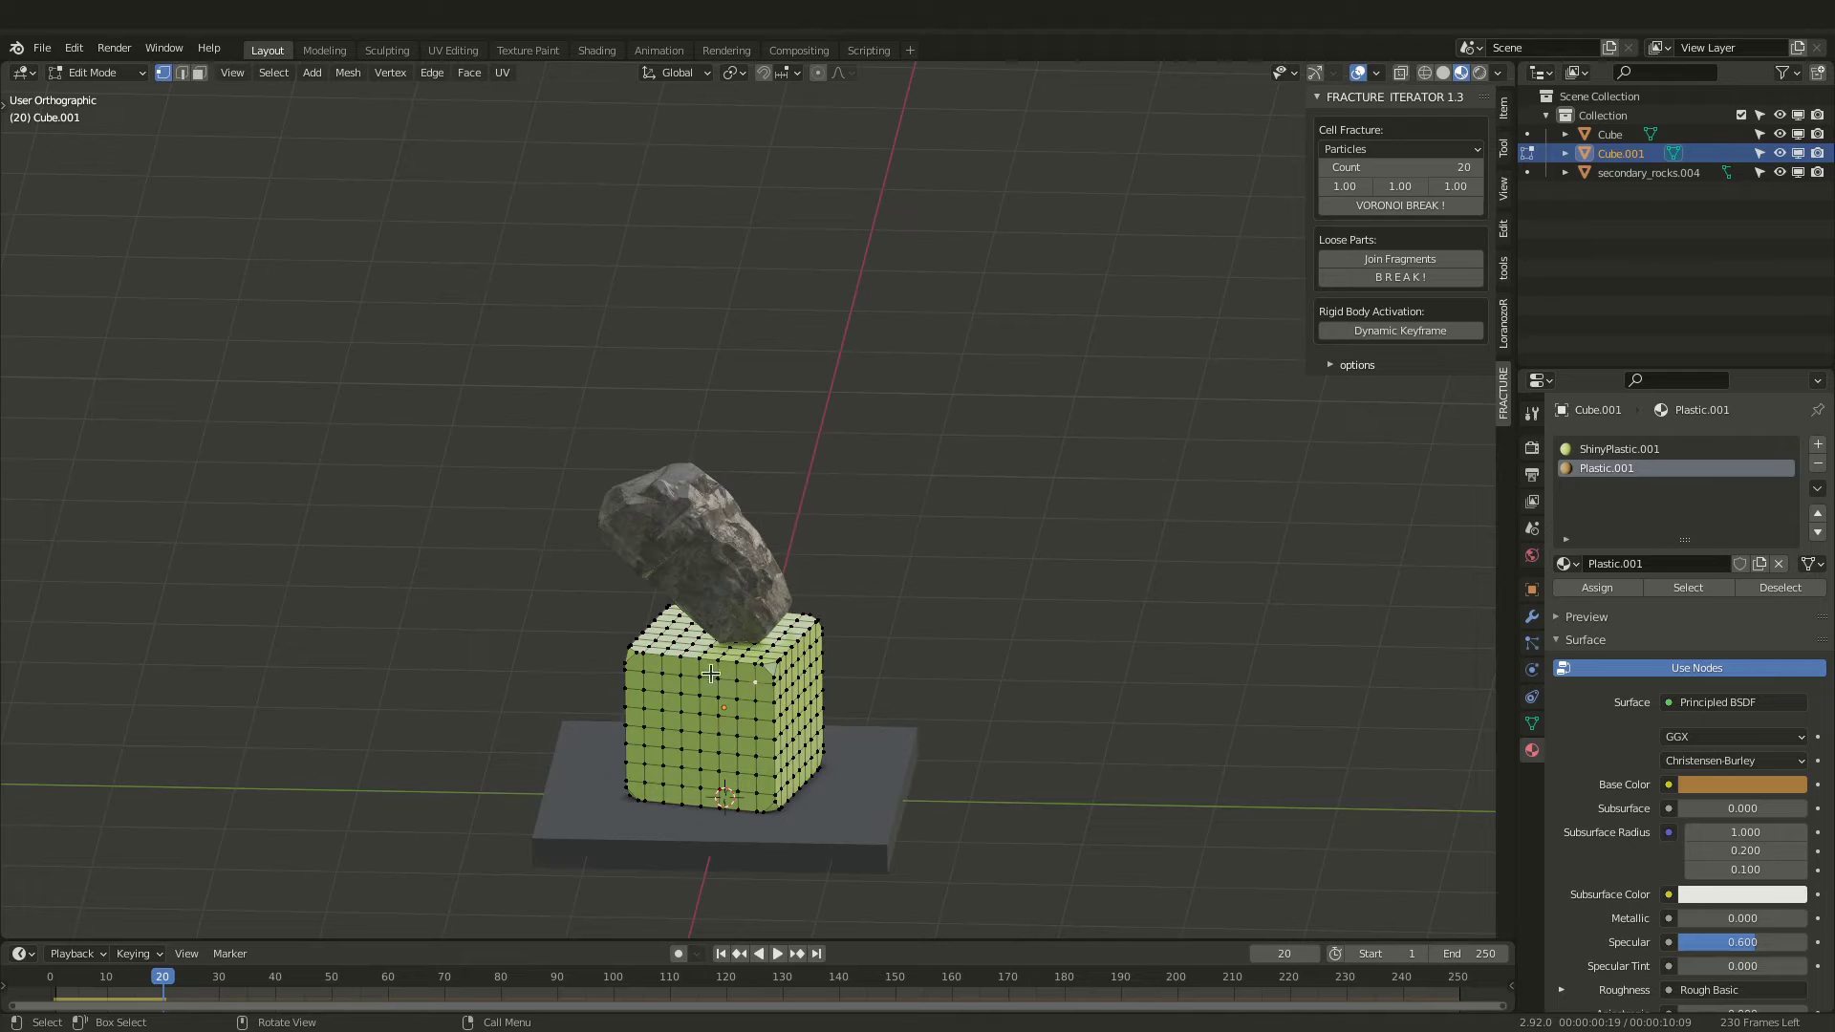
{"action": "key", "text": "a"}
{"action": "key", "text": "Tab"}
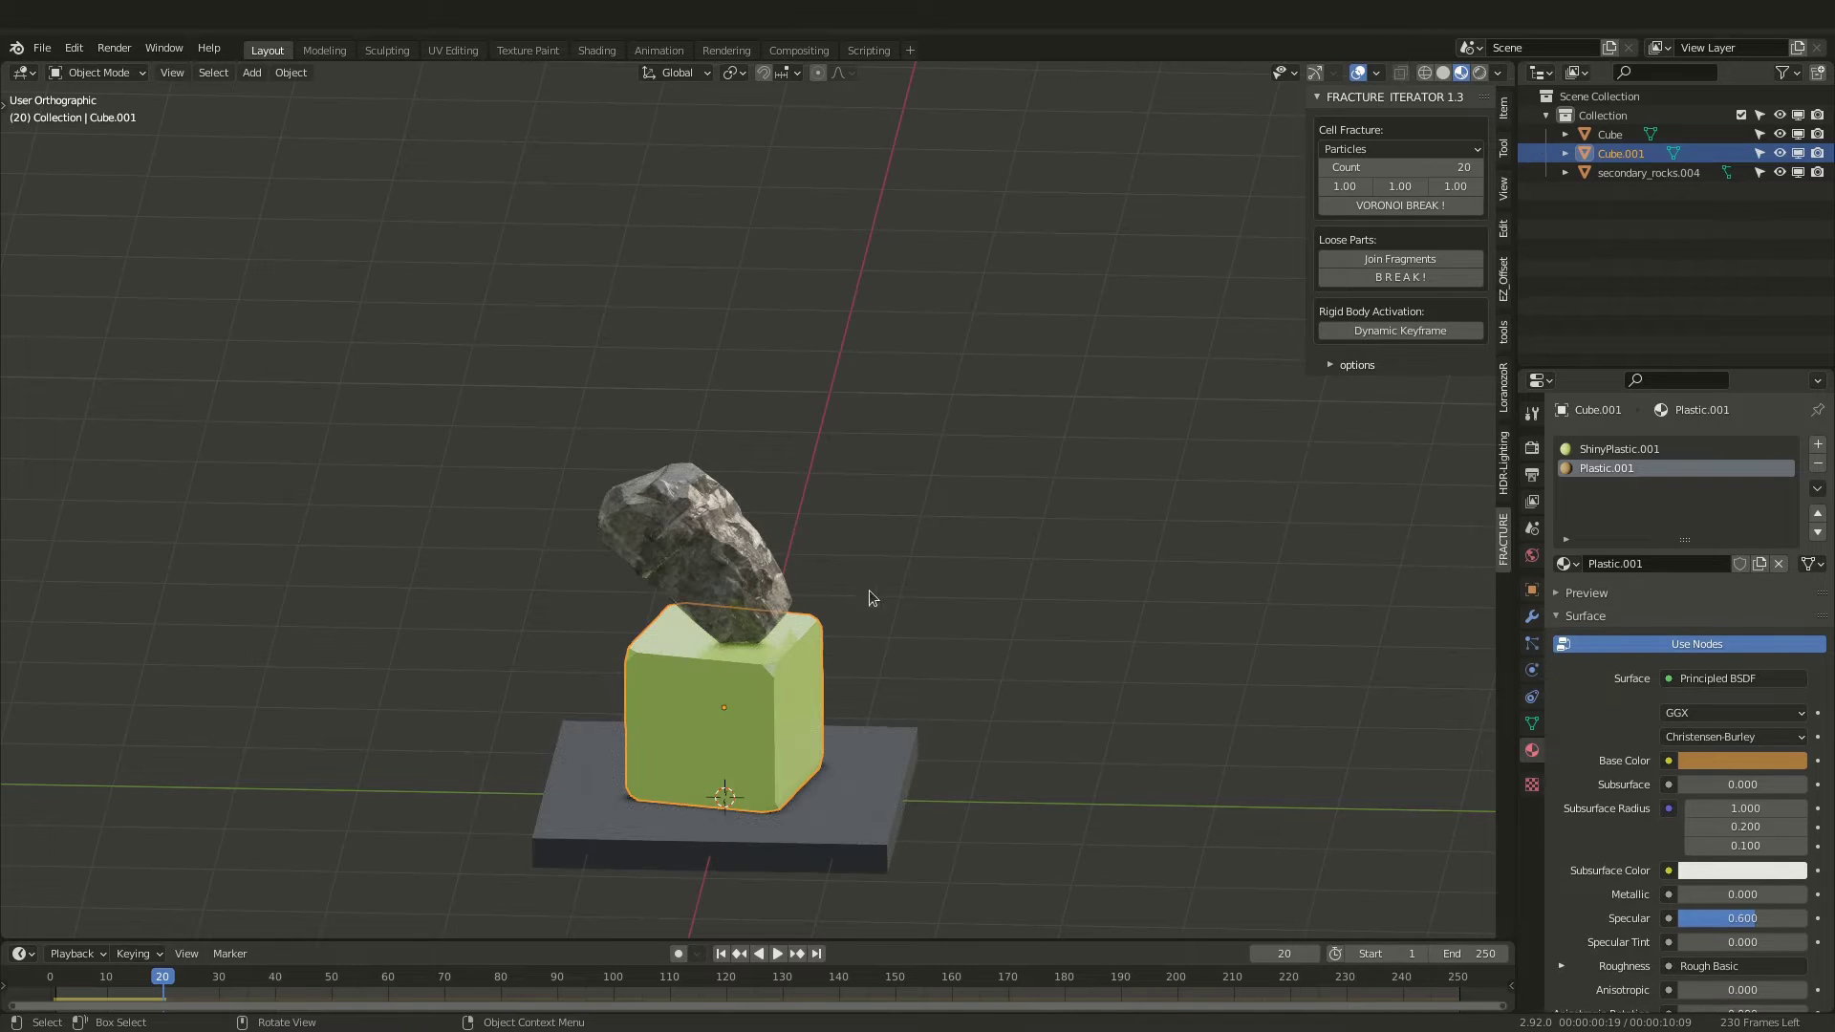
- Set the fracture source to Vertex with a count of 100 and break the cube at frame 20
{"action": "left_click", "coordinate": [1395, 150]}
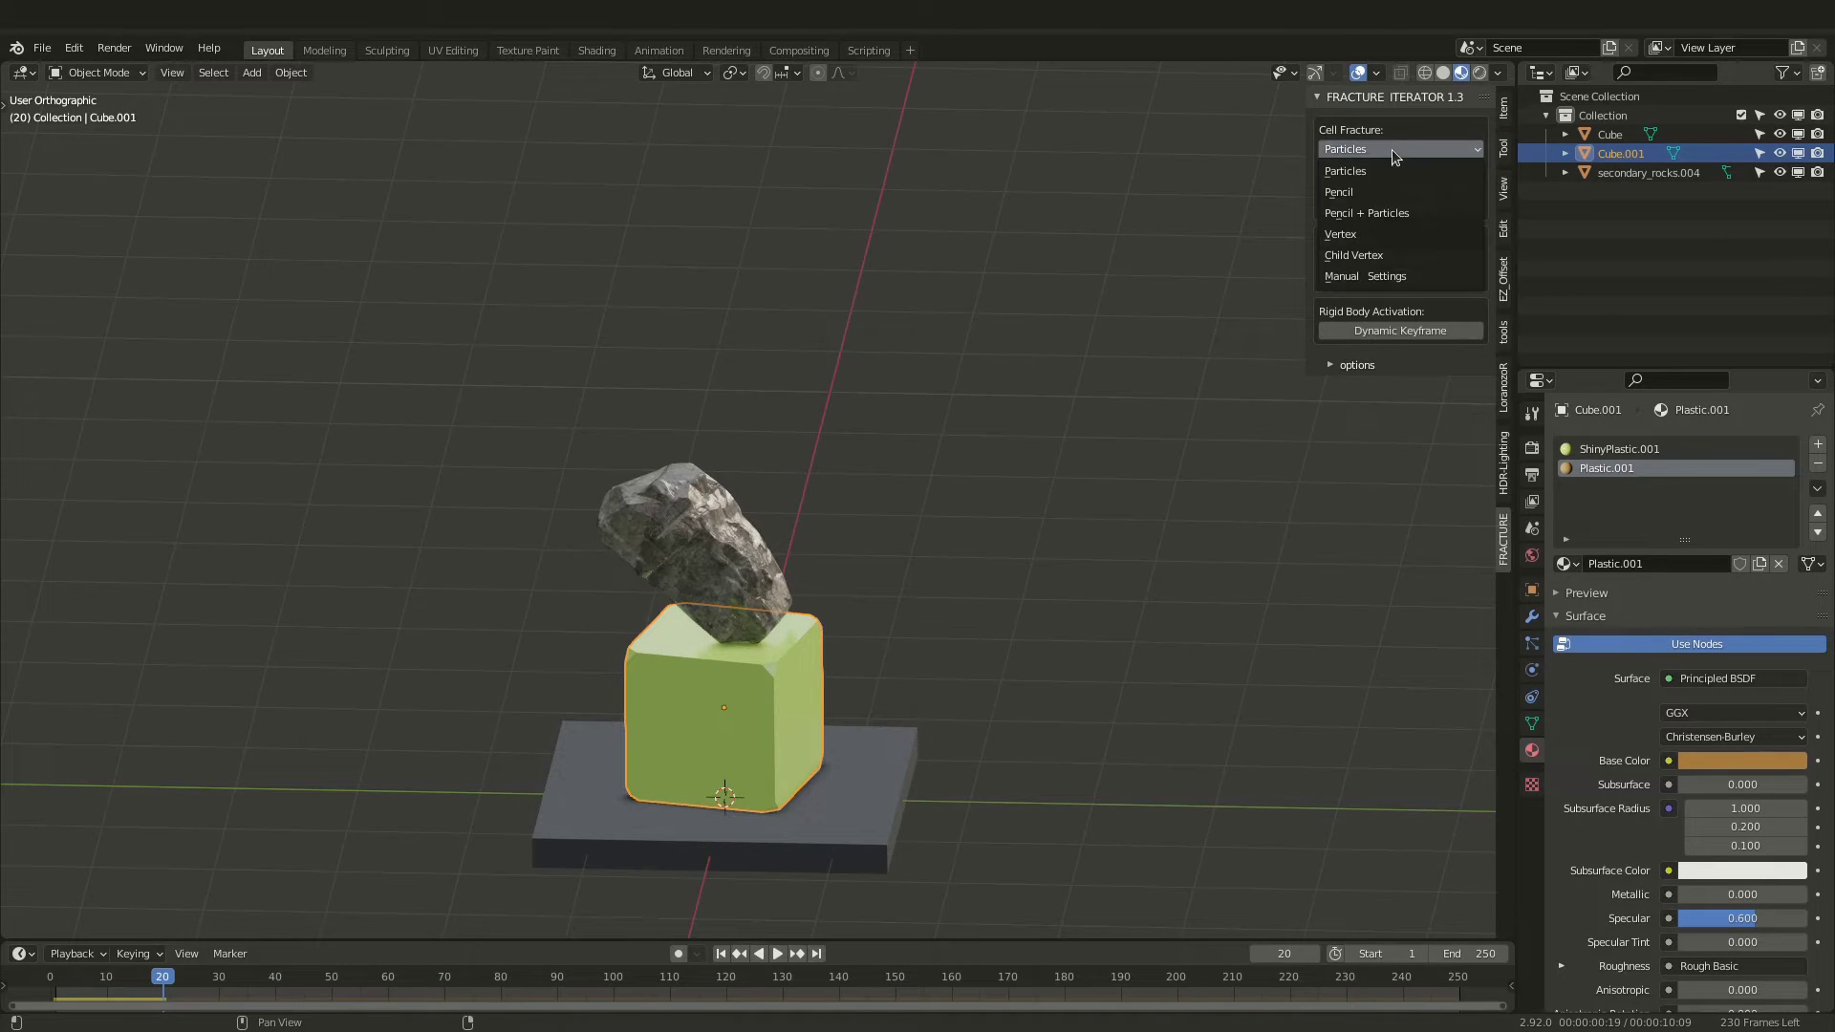
{"action": "left_click", "coordinate": [1371, 239]}
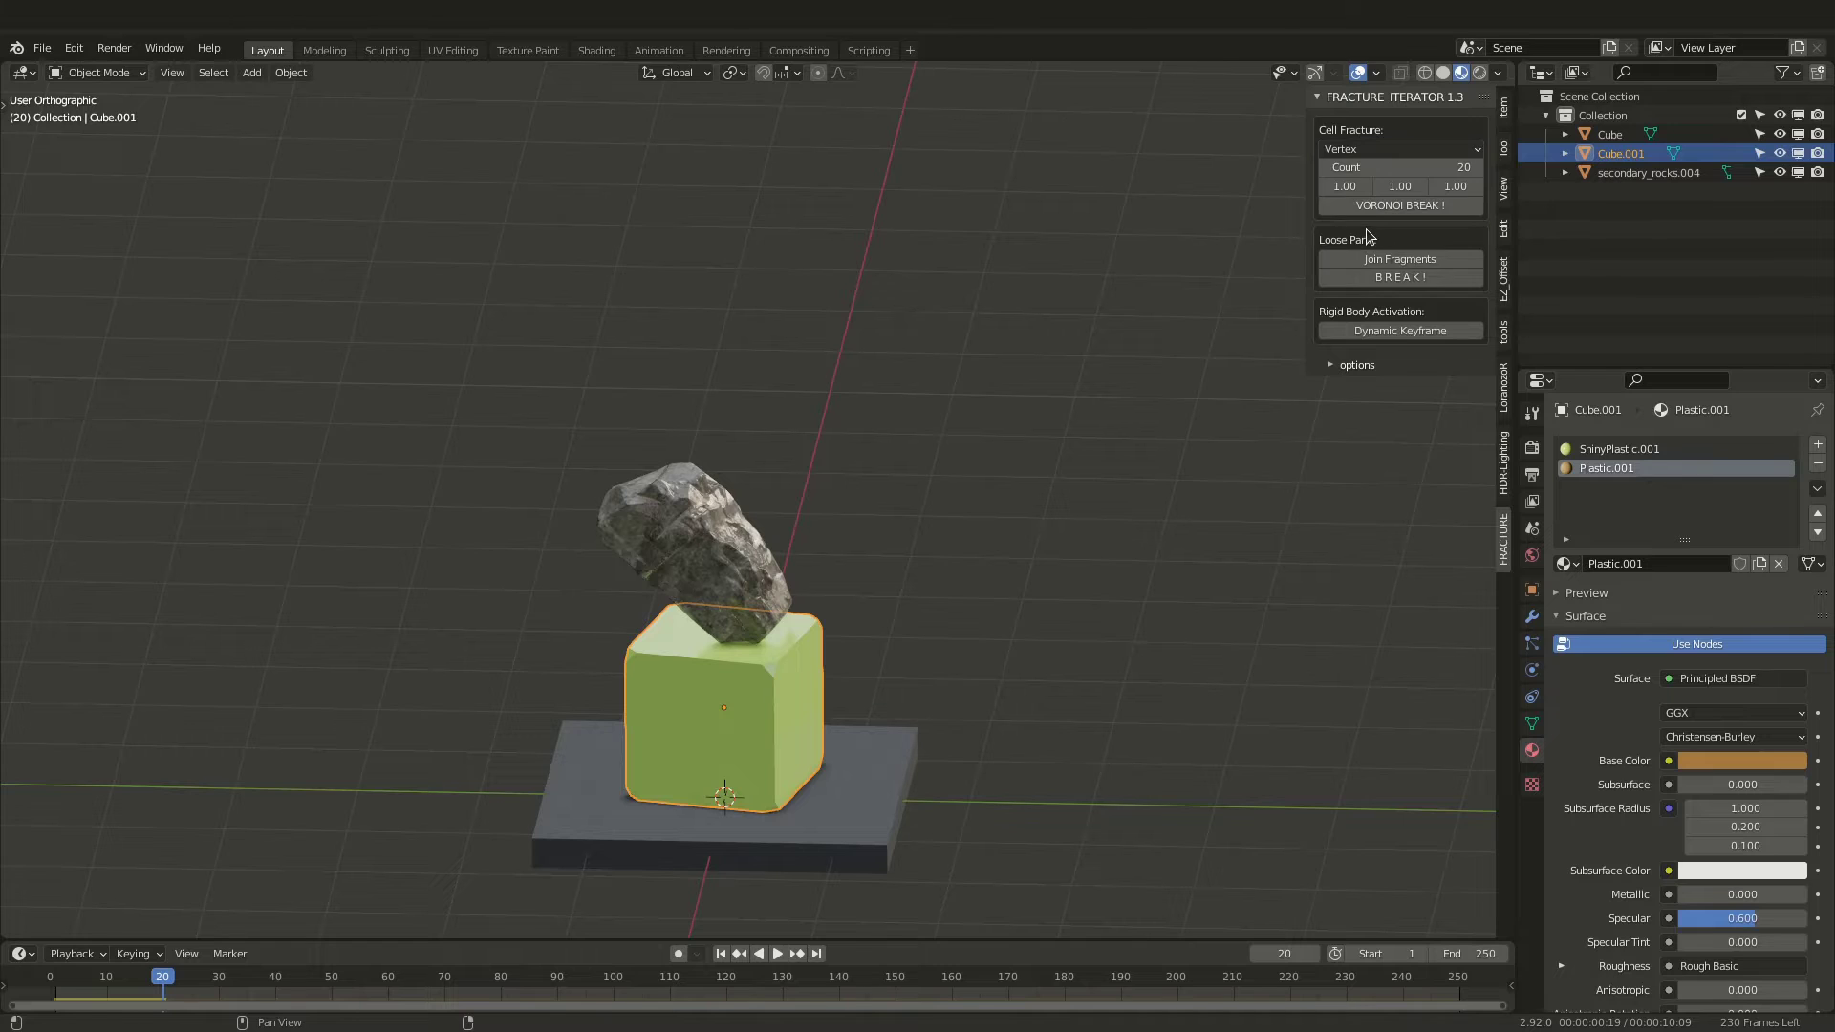
{"action": "left_click", "coordinate": [1412, 170]}
{"action": "type", "text": "100"}
{"action": "key", "text": "Return"}
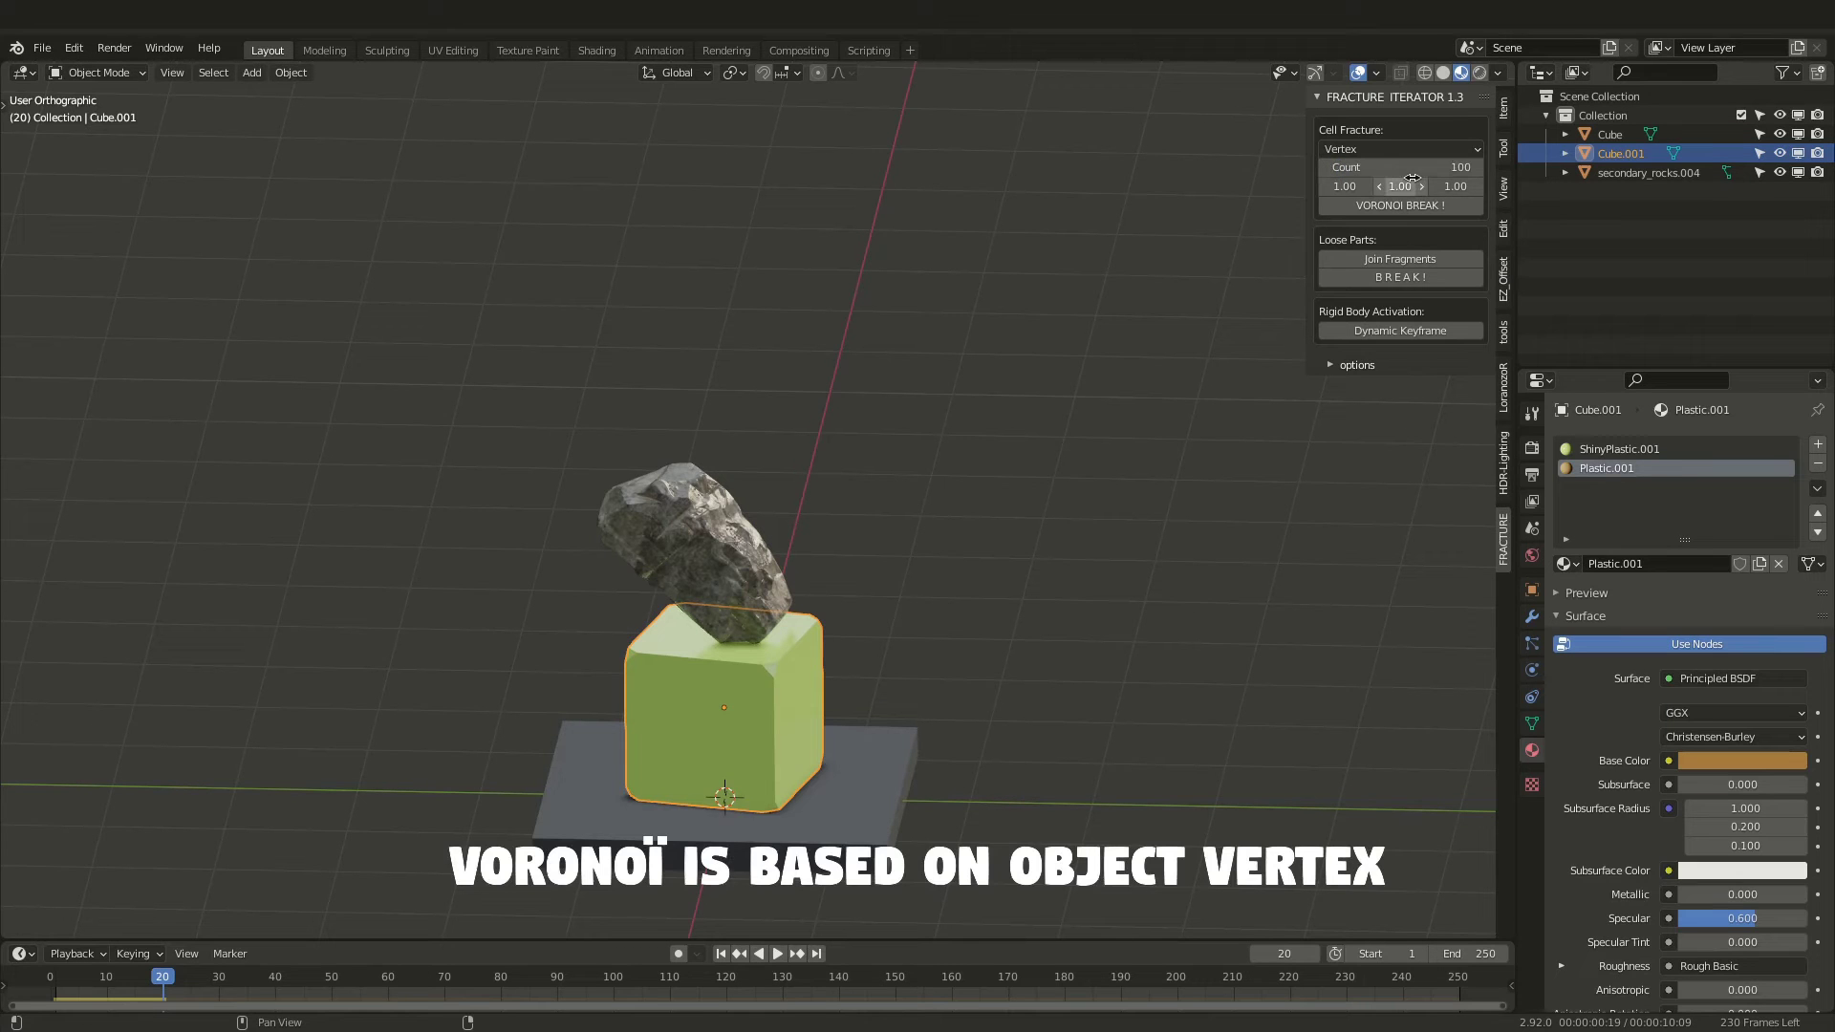
{"action": "left_click", "coordinate": [1392, 209]}
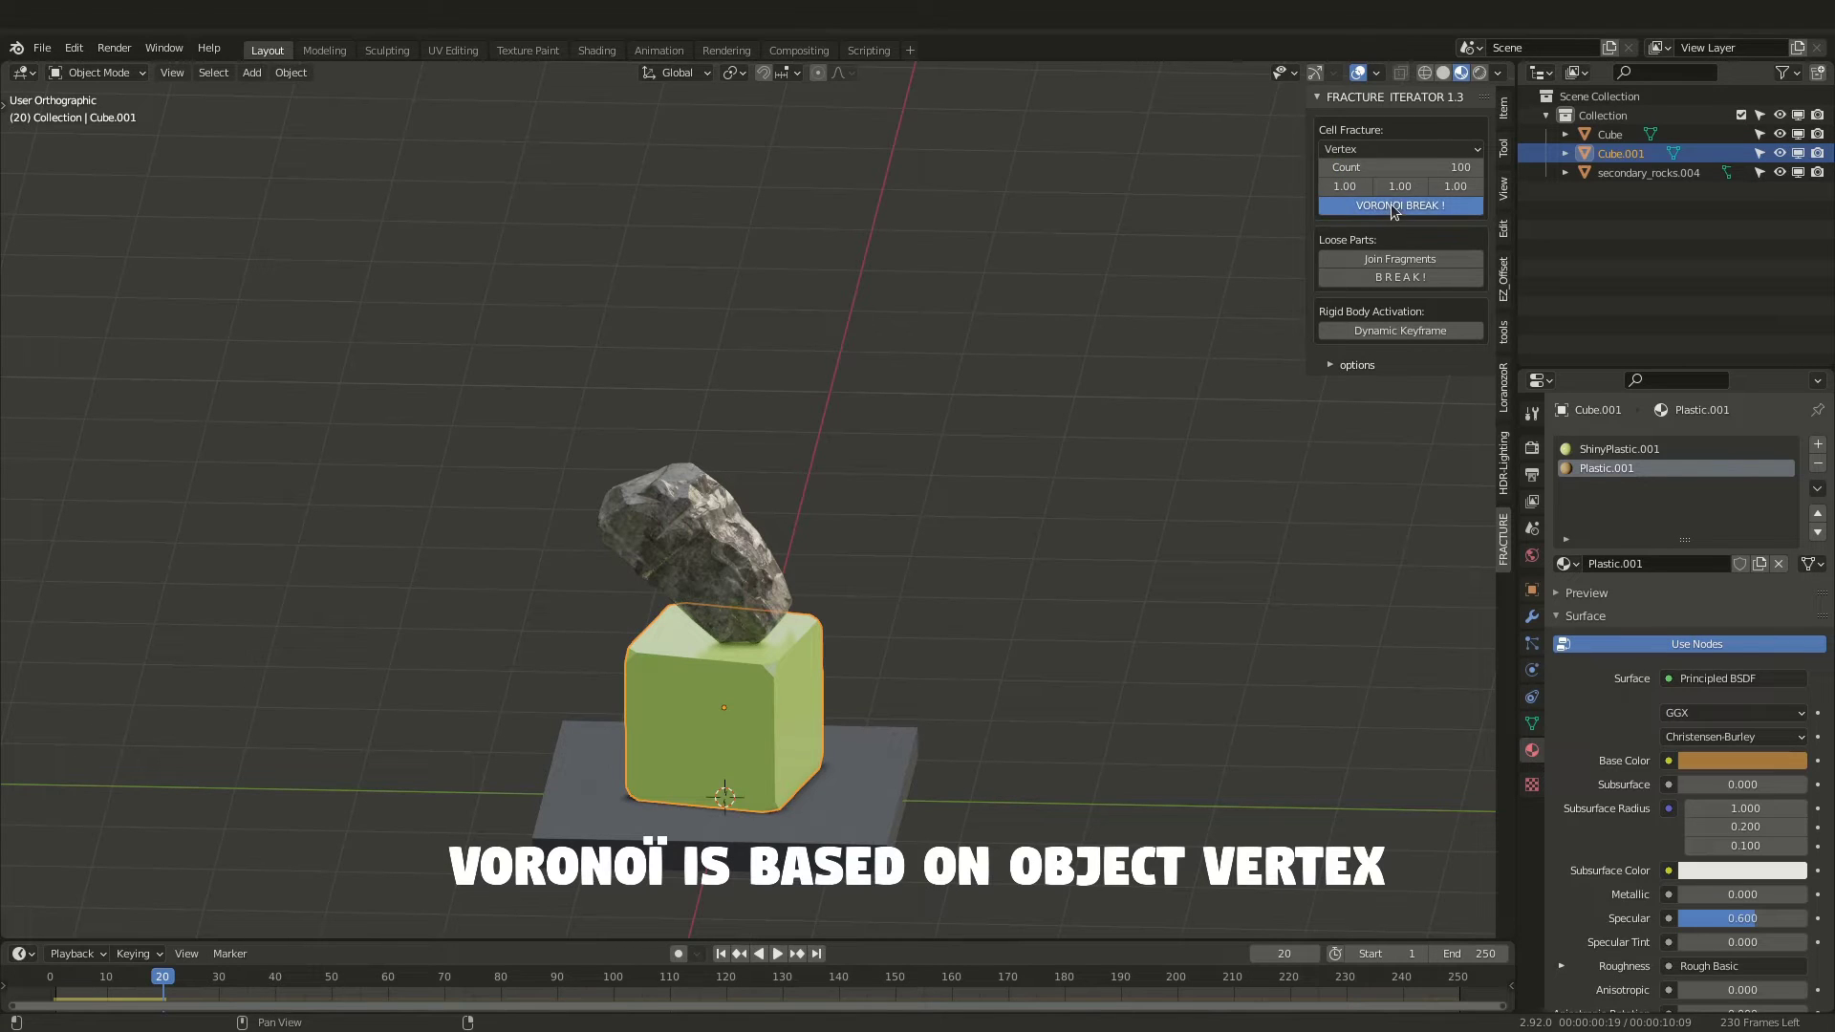
- Play the vertex-based fracture to frame 85, examine the fragments from several angles, and scrub back to frame 0
{"action": "key", "text": "space"}
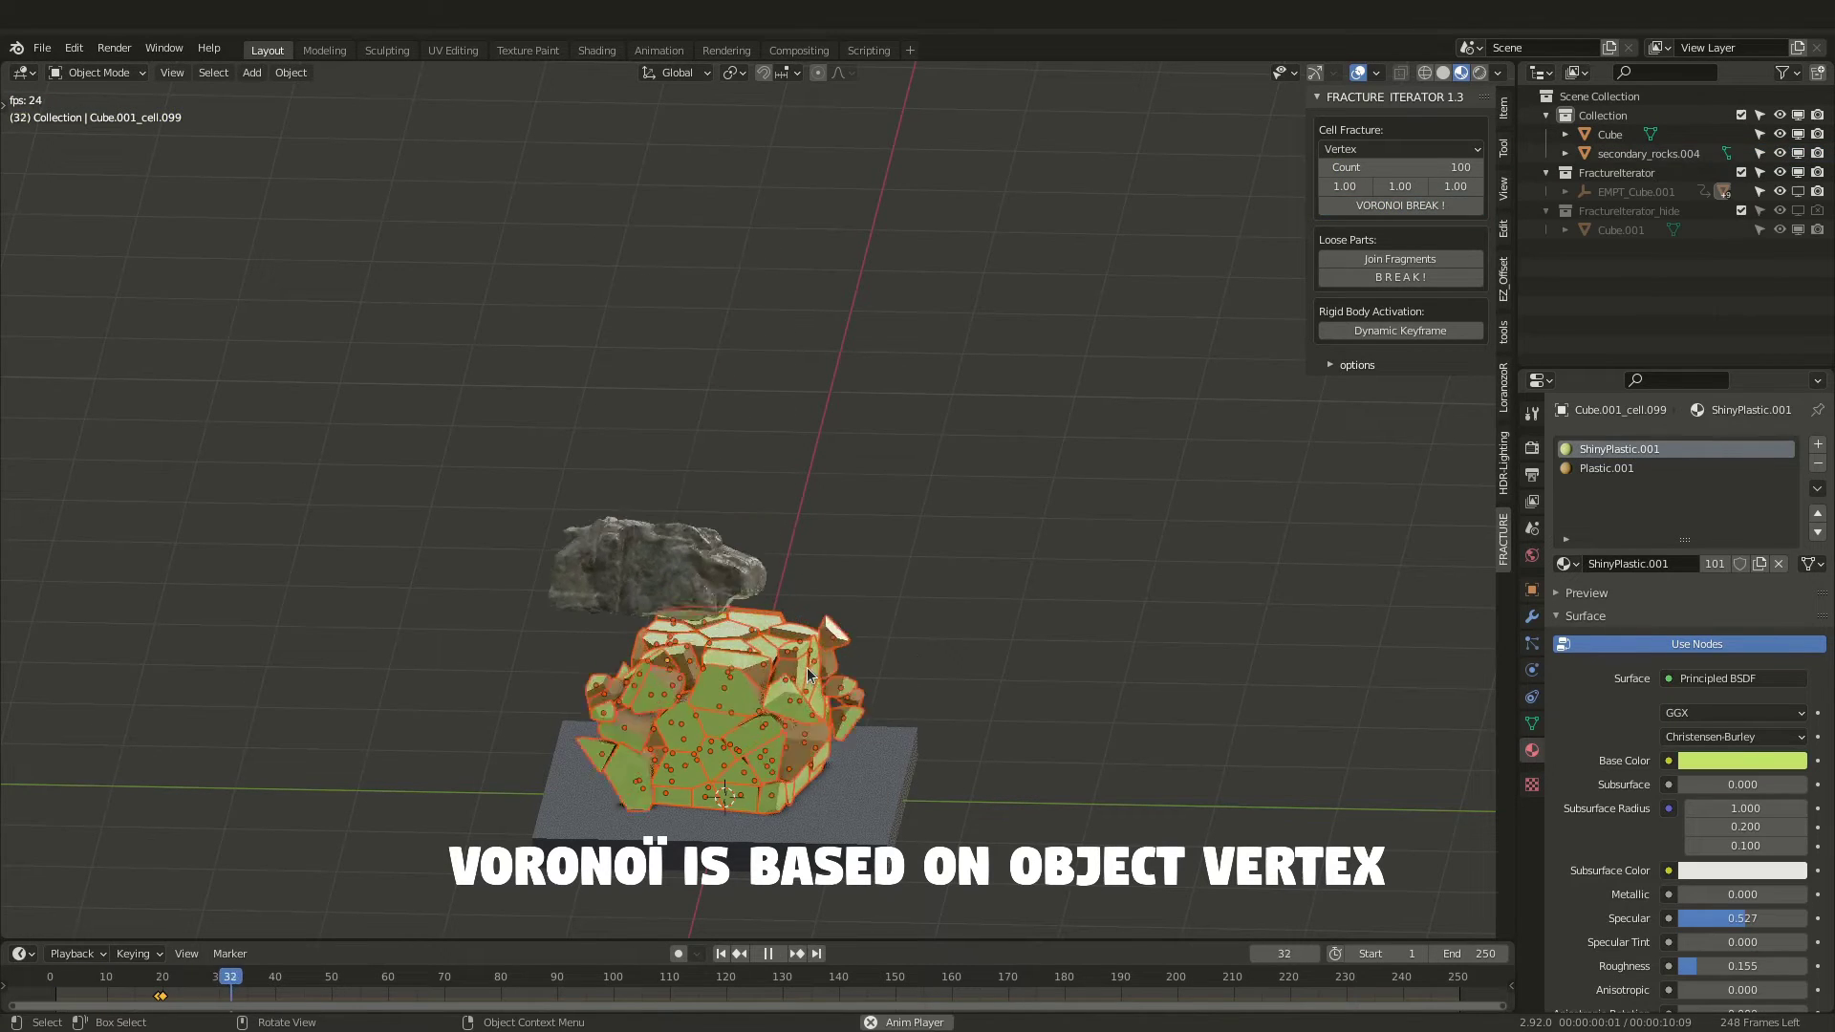
{"action": "key", "text": "space"}
{"action": "middle_click_drag", "start_coordinate": [763, 700], "coordinate": [813, 738]}
{"action": "scroll", "coordinate": [813, 738], "scroll_direction": "up", "scroll_amount": 3}
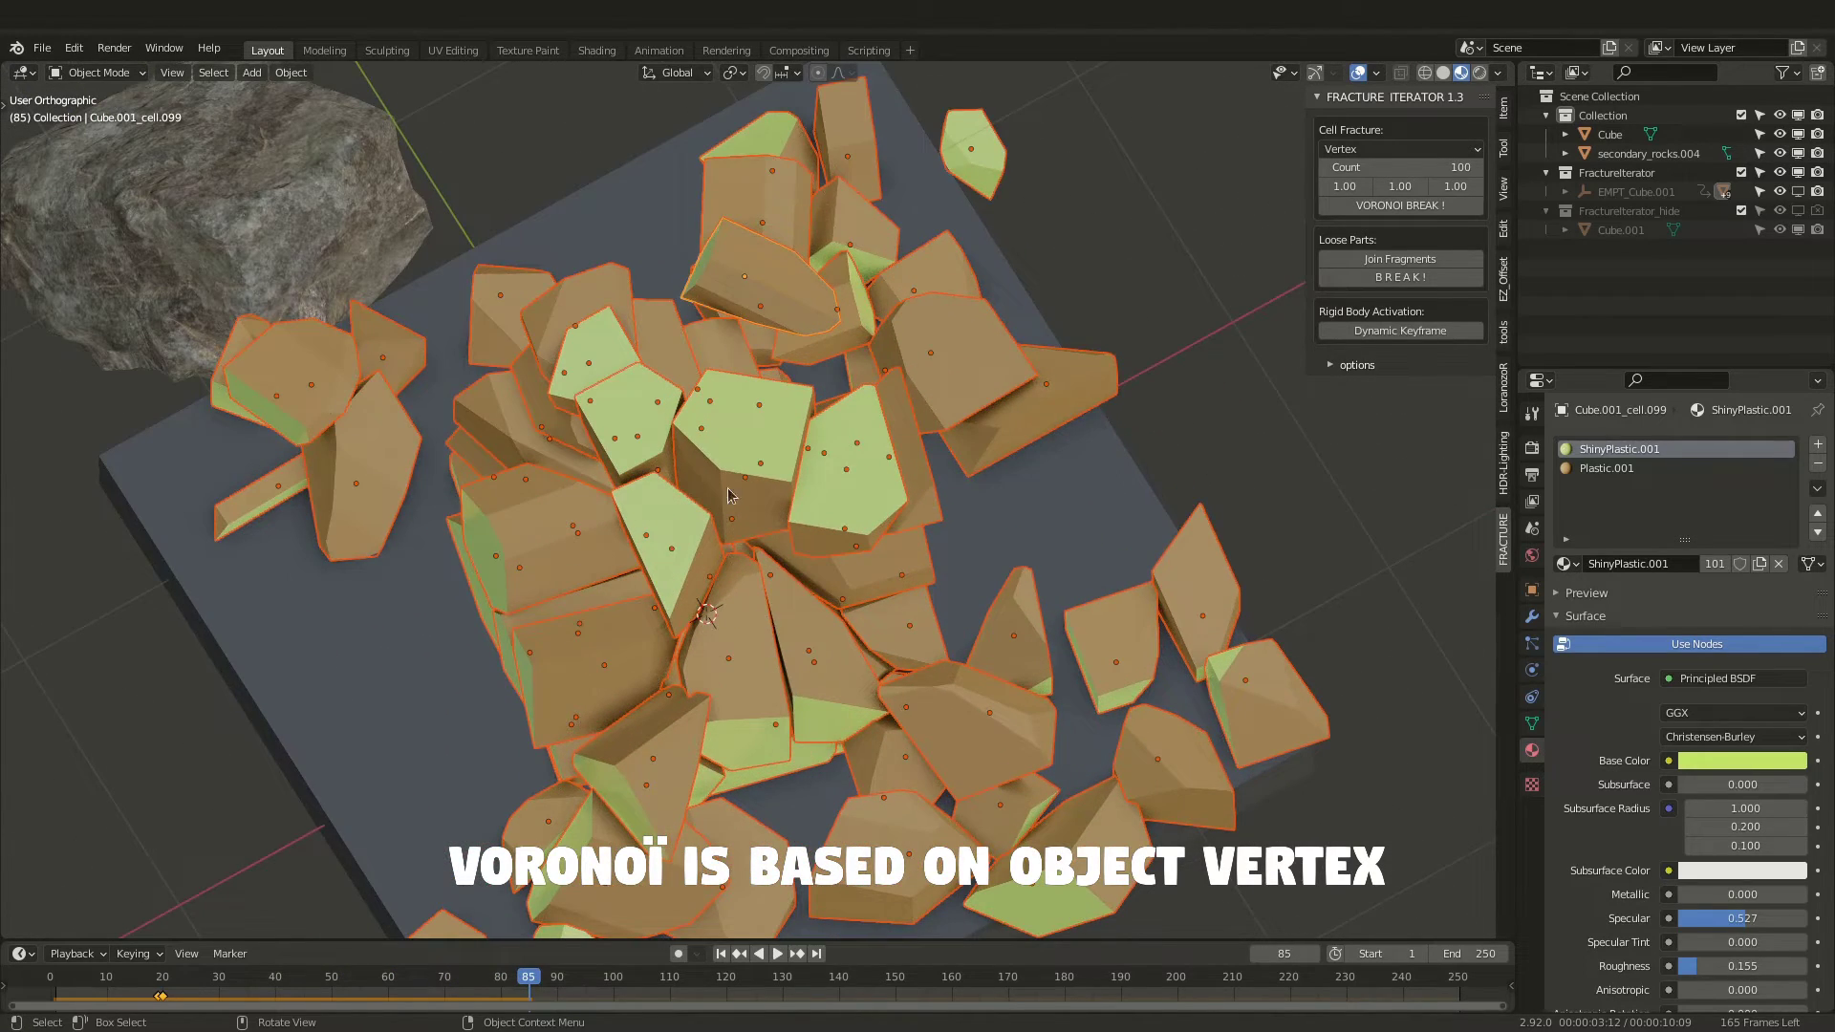
{"action": "middle_click_drag", "start_coordinate": [728, 495], "coordinate": [782, 469]}
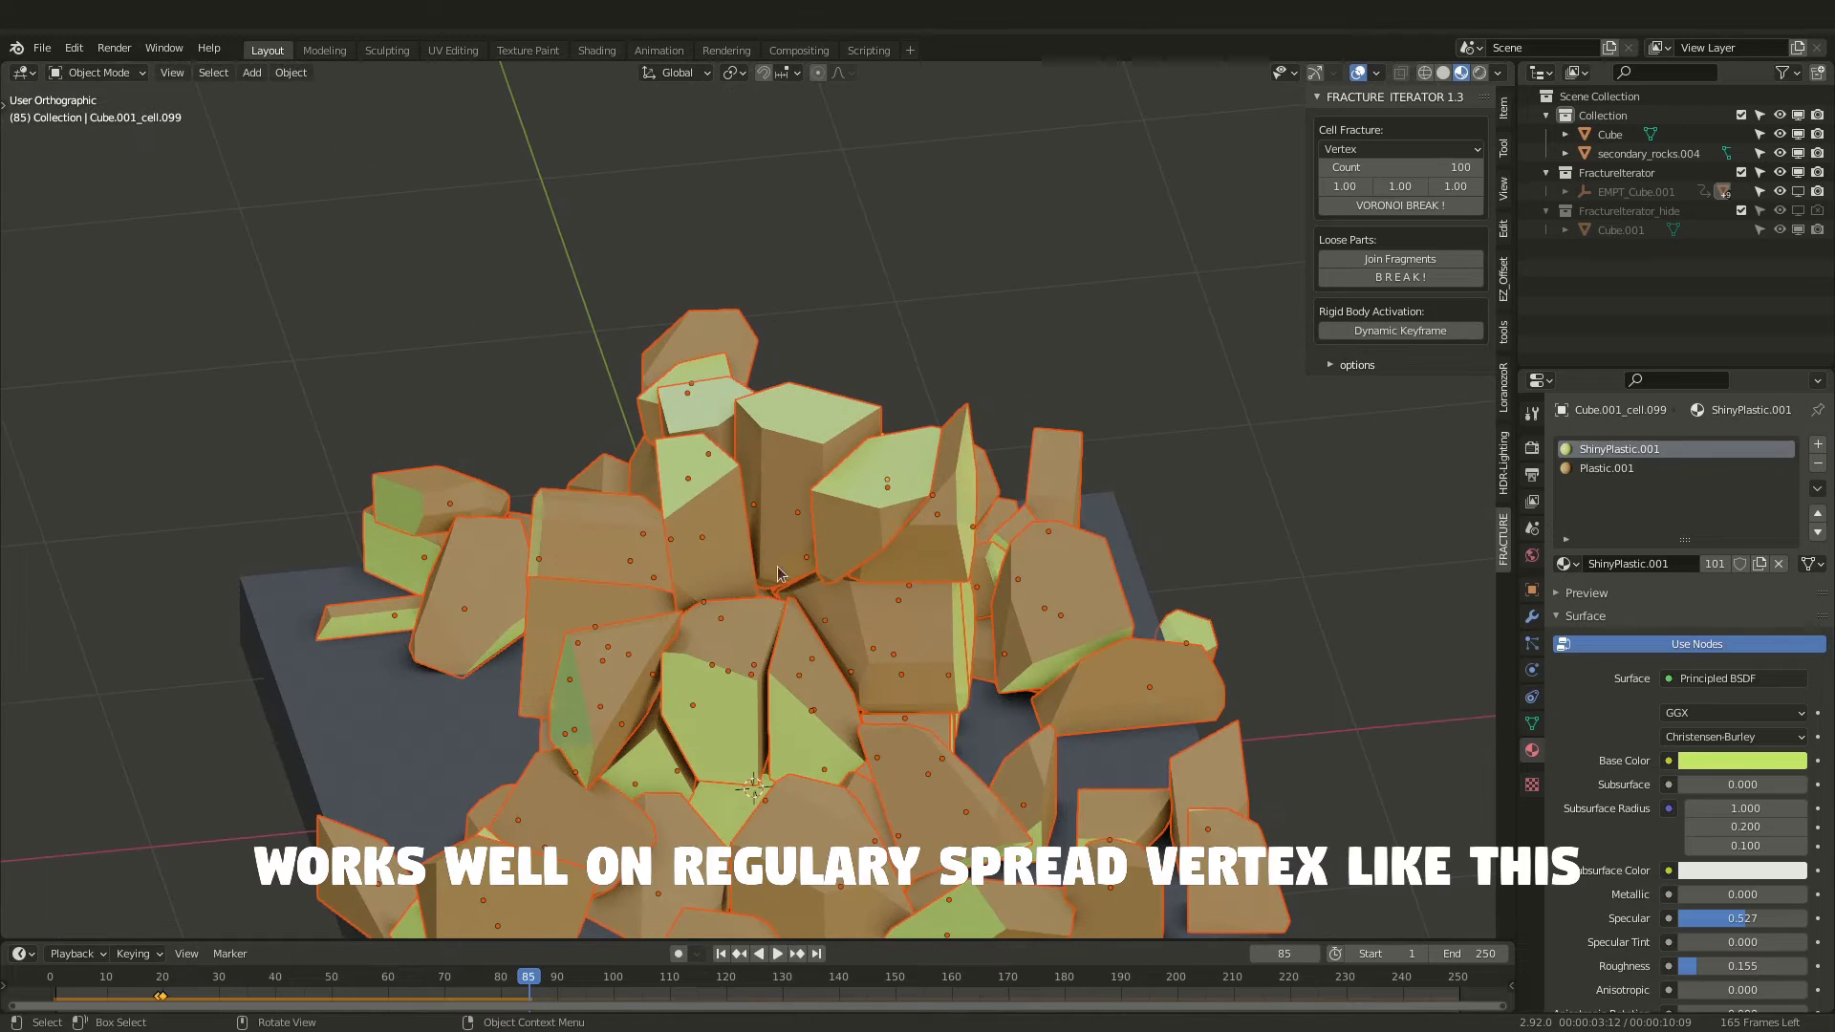
{"action": "middle_click_drag", "start_coordinate": [762, 646], "coordinate": [656, 640]}
{"action": "scroll", "coordinate": [655, 642], "scroll_direction": "down", "scroll_amount": 3}
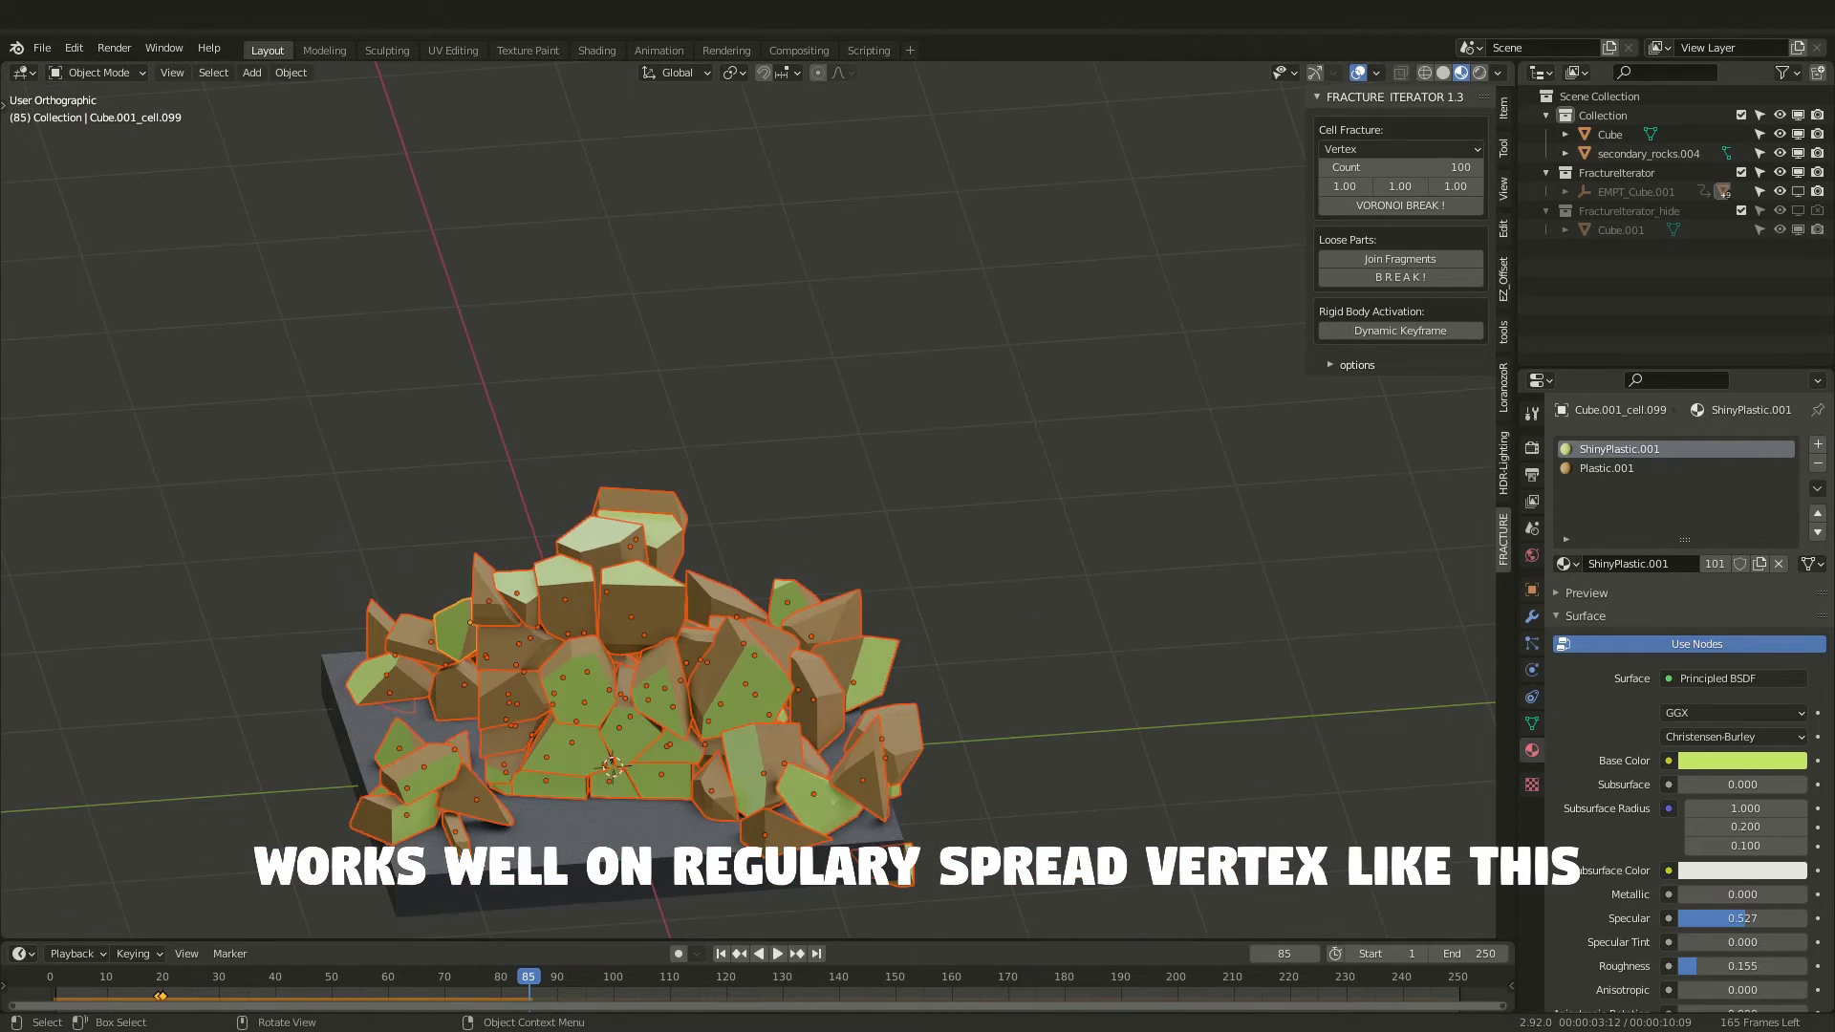
{"action": "left_click_drag", "start_coordinate": [260, 978], "coordinate": [48, 978]}
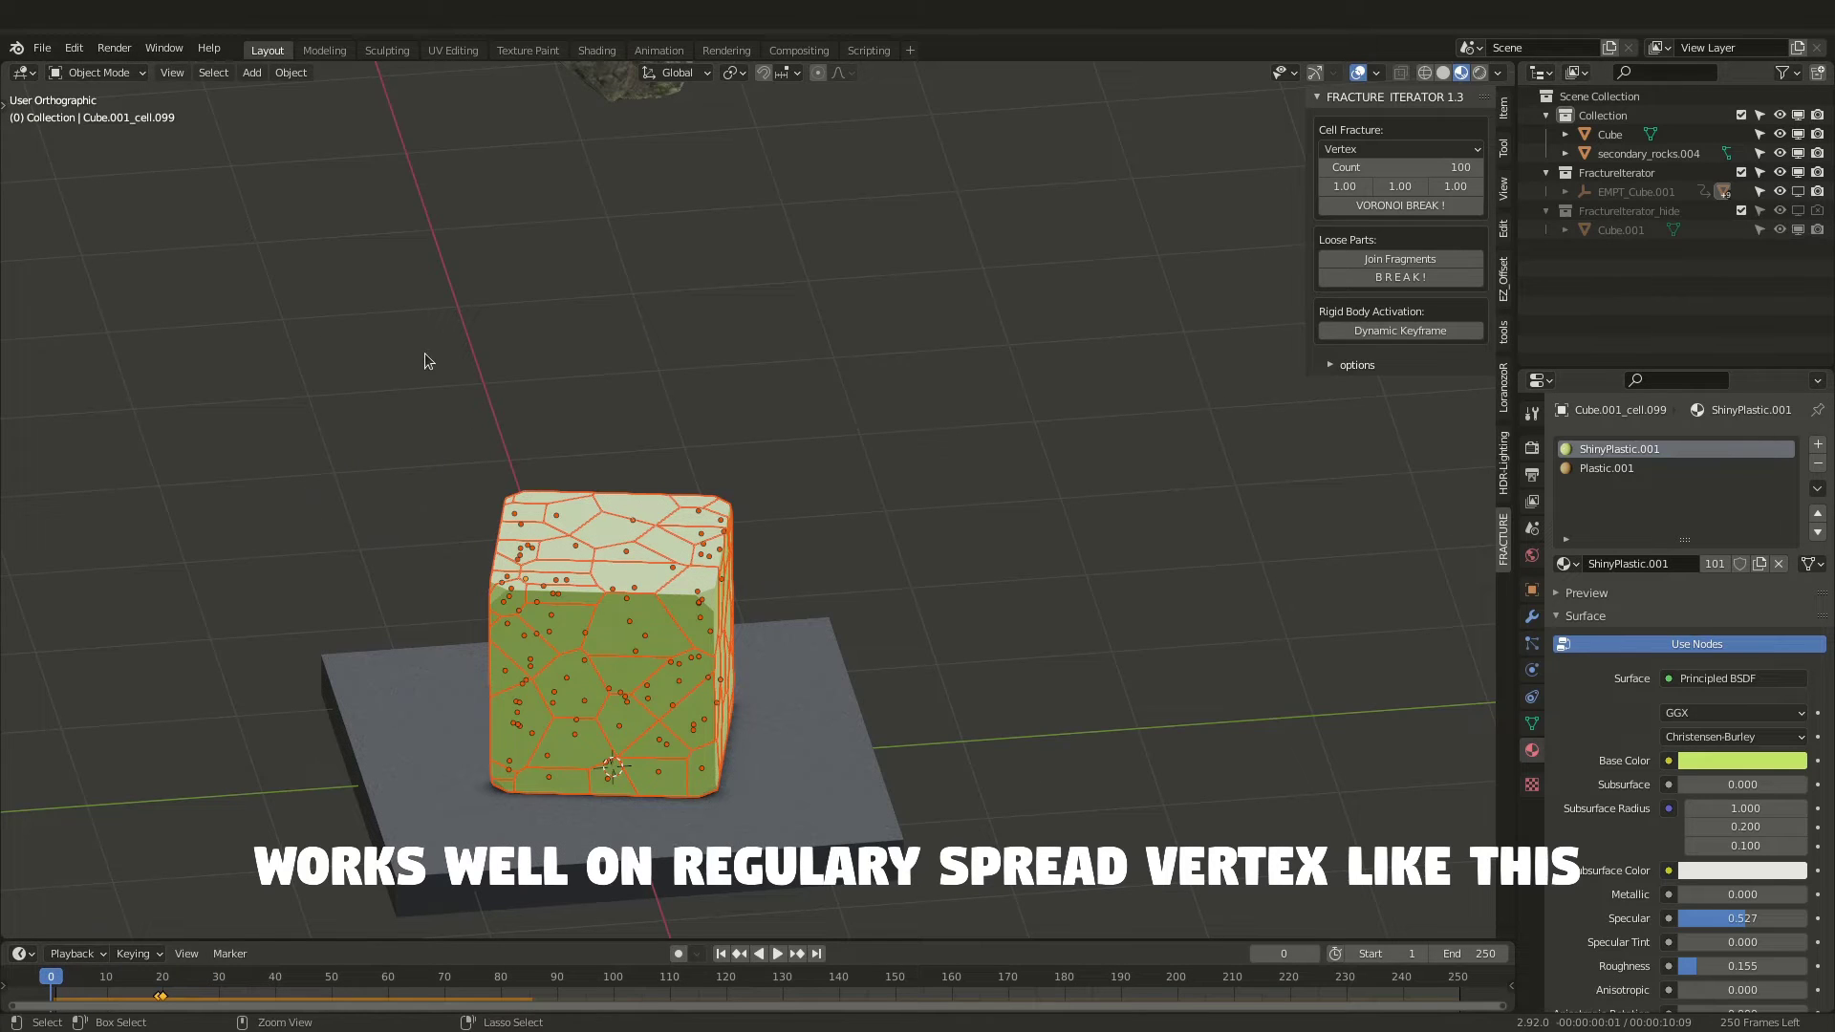
- Undo the vertex-based fracture and choose Child Vertex as the fracture source for the cube
{"action": "key", "text": "ctrl+z"}
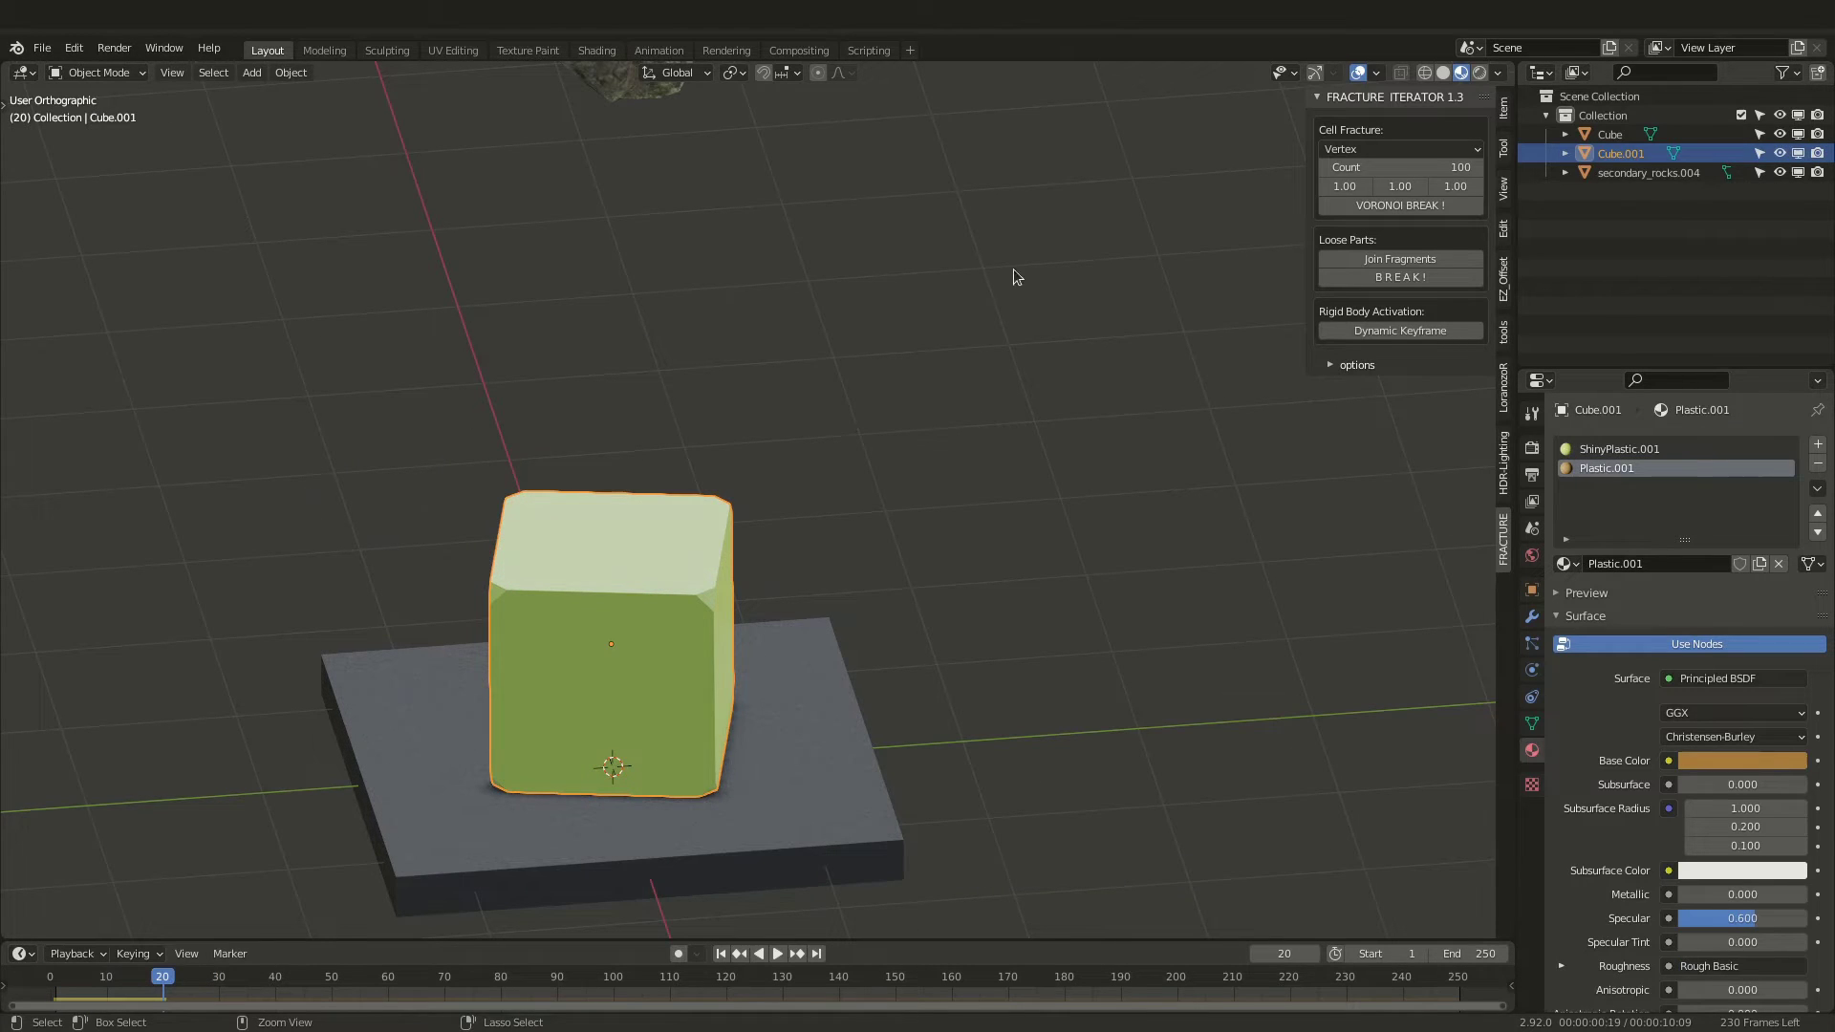
{"action": "scroll", "coordinate": [831, 366], "scroll_direction": "down", "scroll_amount": 3}
{"action": "scroll", "coordinate": [824, 341], "scroll_direction": "up", "scroll_amount": 1}
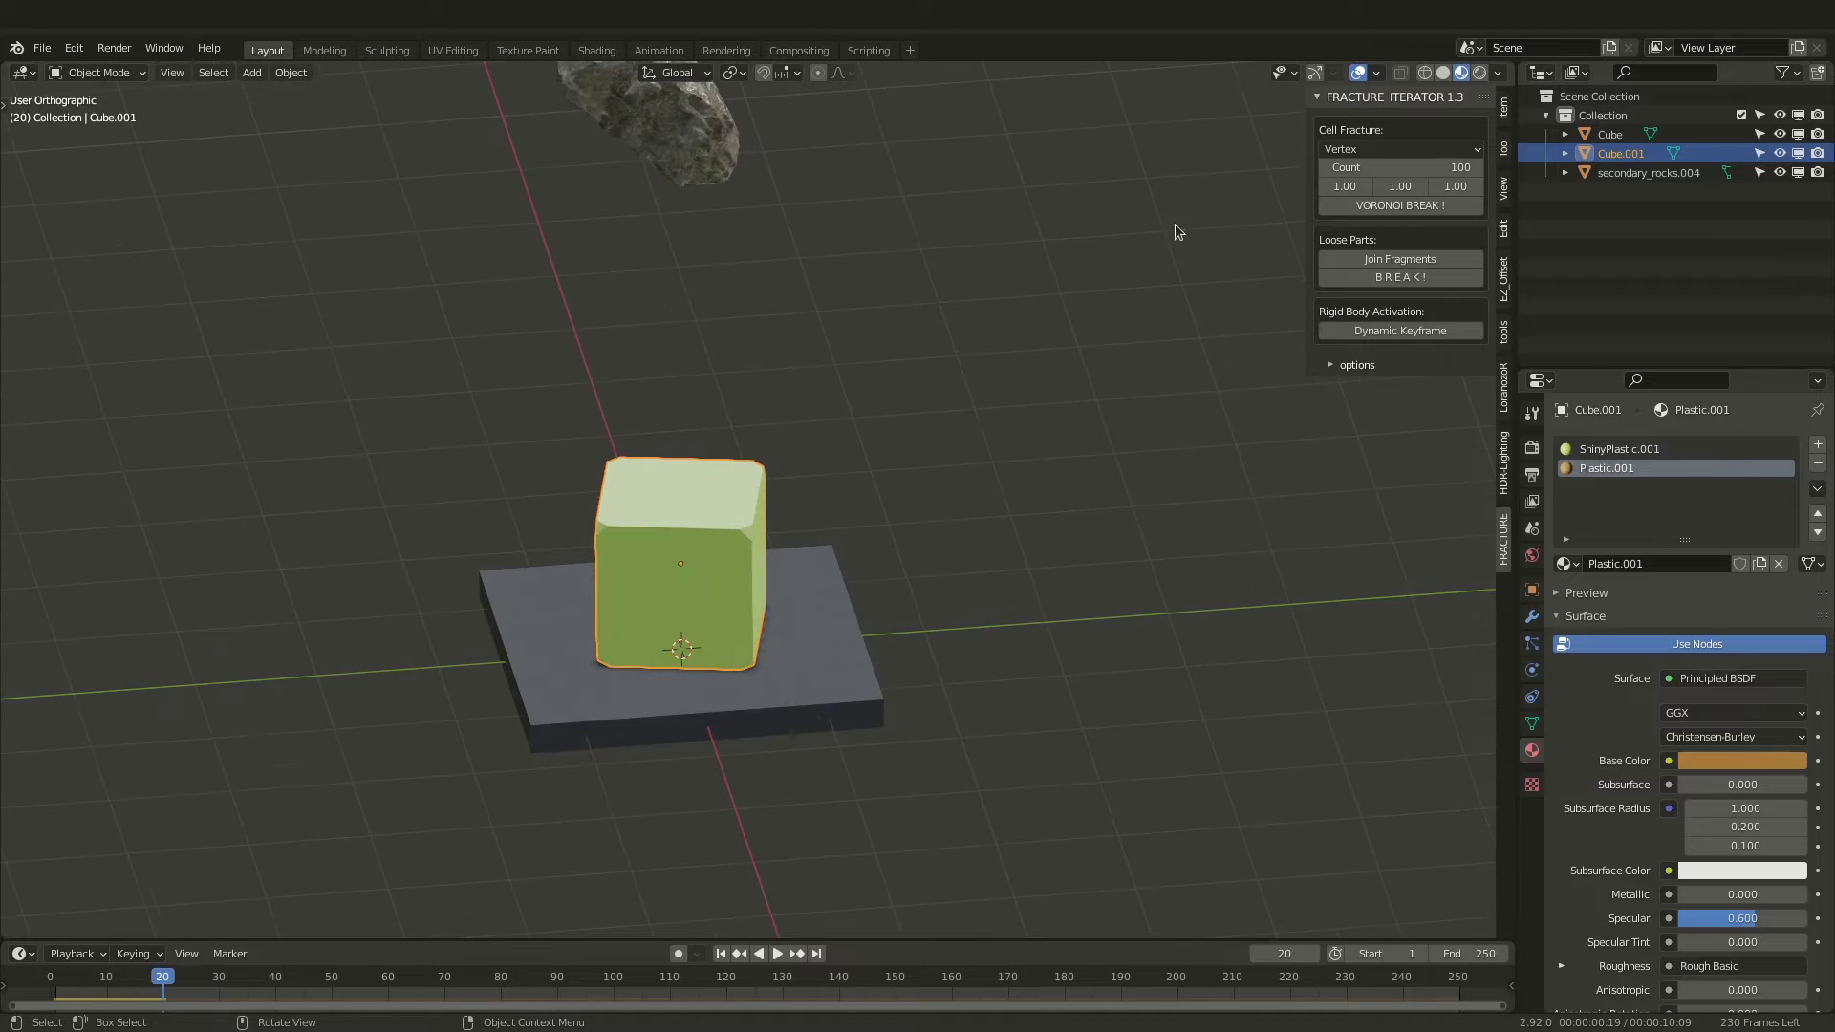
{"action": "left_click", "coordinate": [1356, 149]}
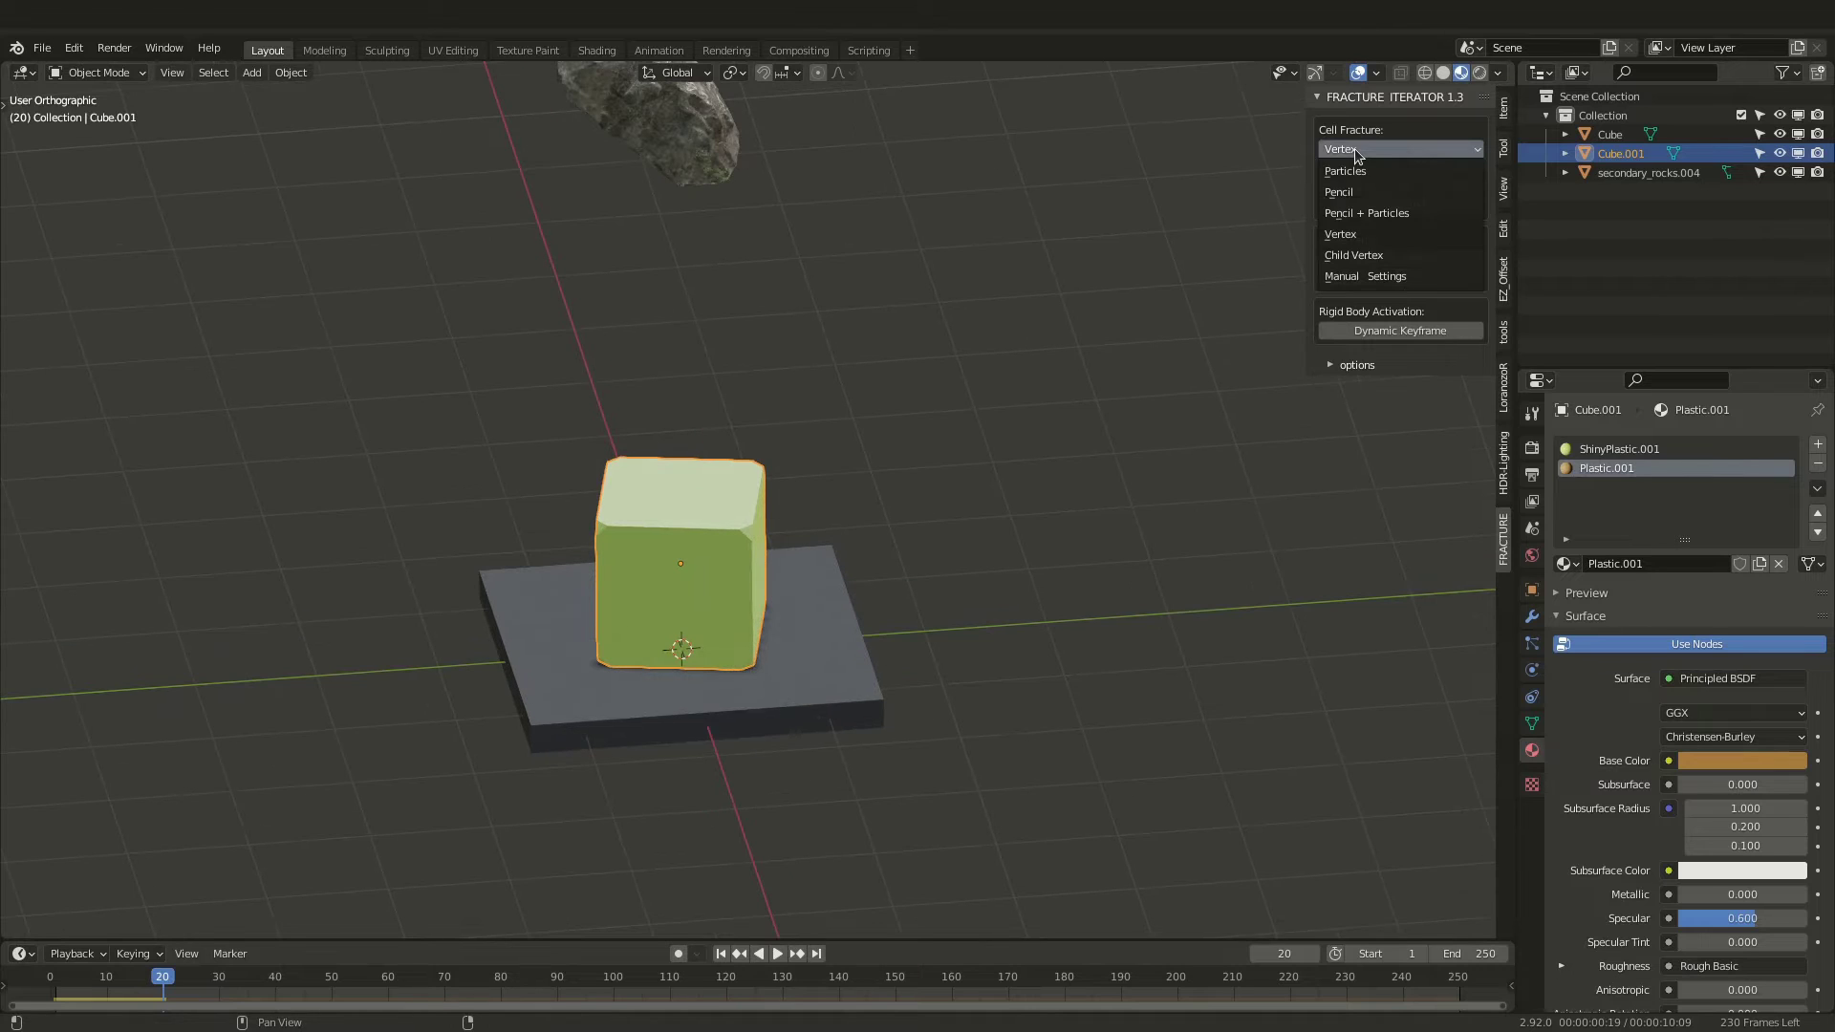
{"action": "left_click", "coordinate": [1391, 259]}
- Play the simulation from the start and stop it at frame 22, at the rock's contact with the cube
{"action": "middle_click_drag", "start_coordinate": [664, 485], "coordinate": [769, 568], "text": "shift"}
{"action": "key", "text": "space"}
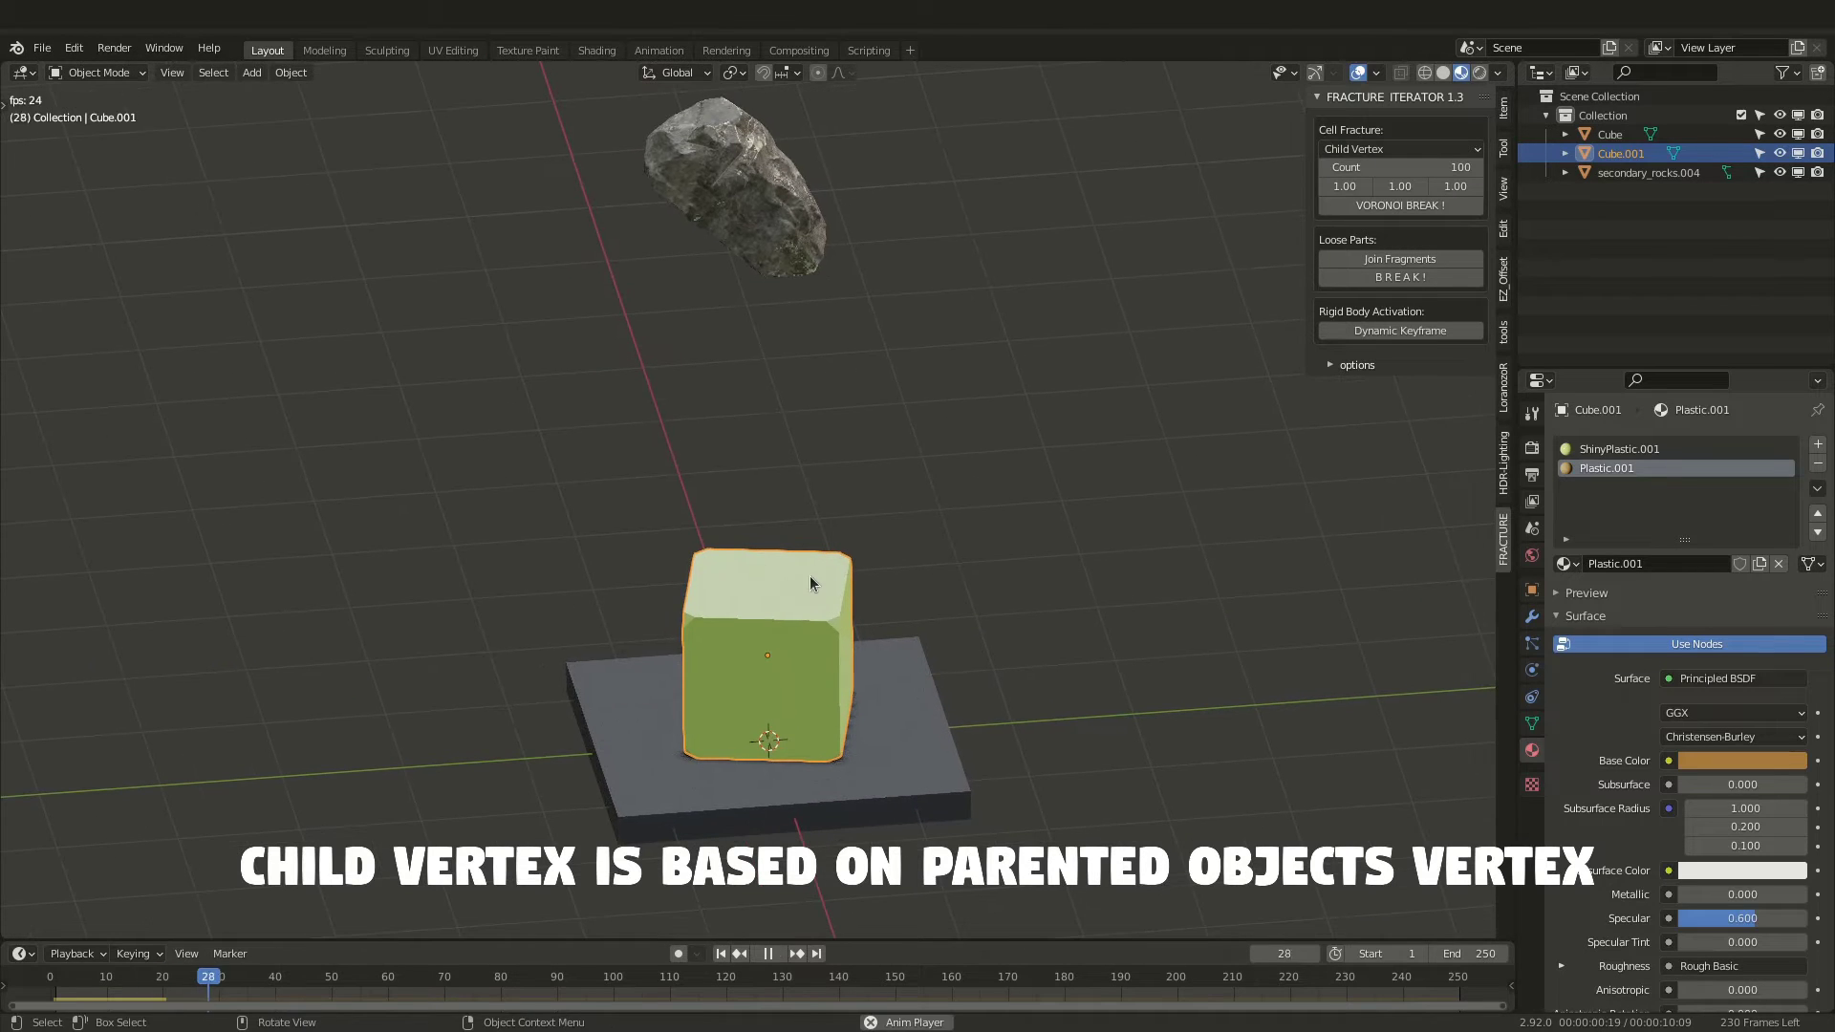
{"action": "left_click", "coordinate": [50, 977]}
{"action": "key", "text": "space"}
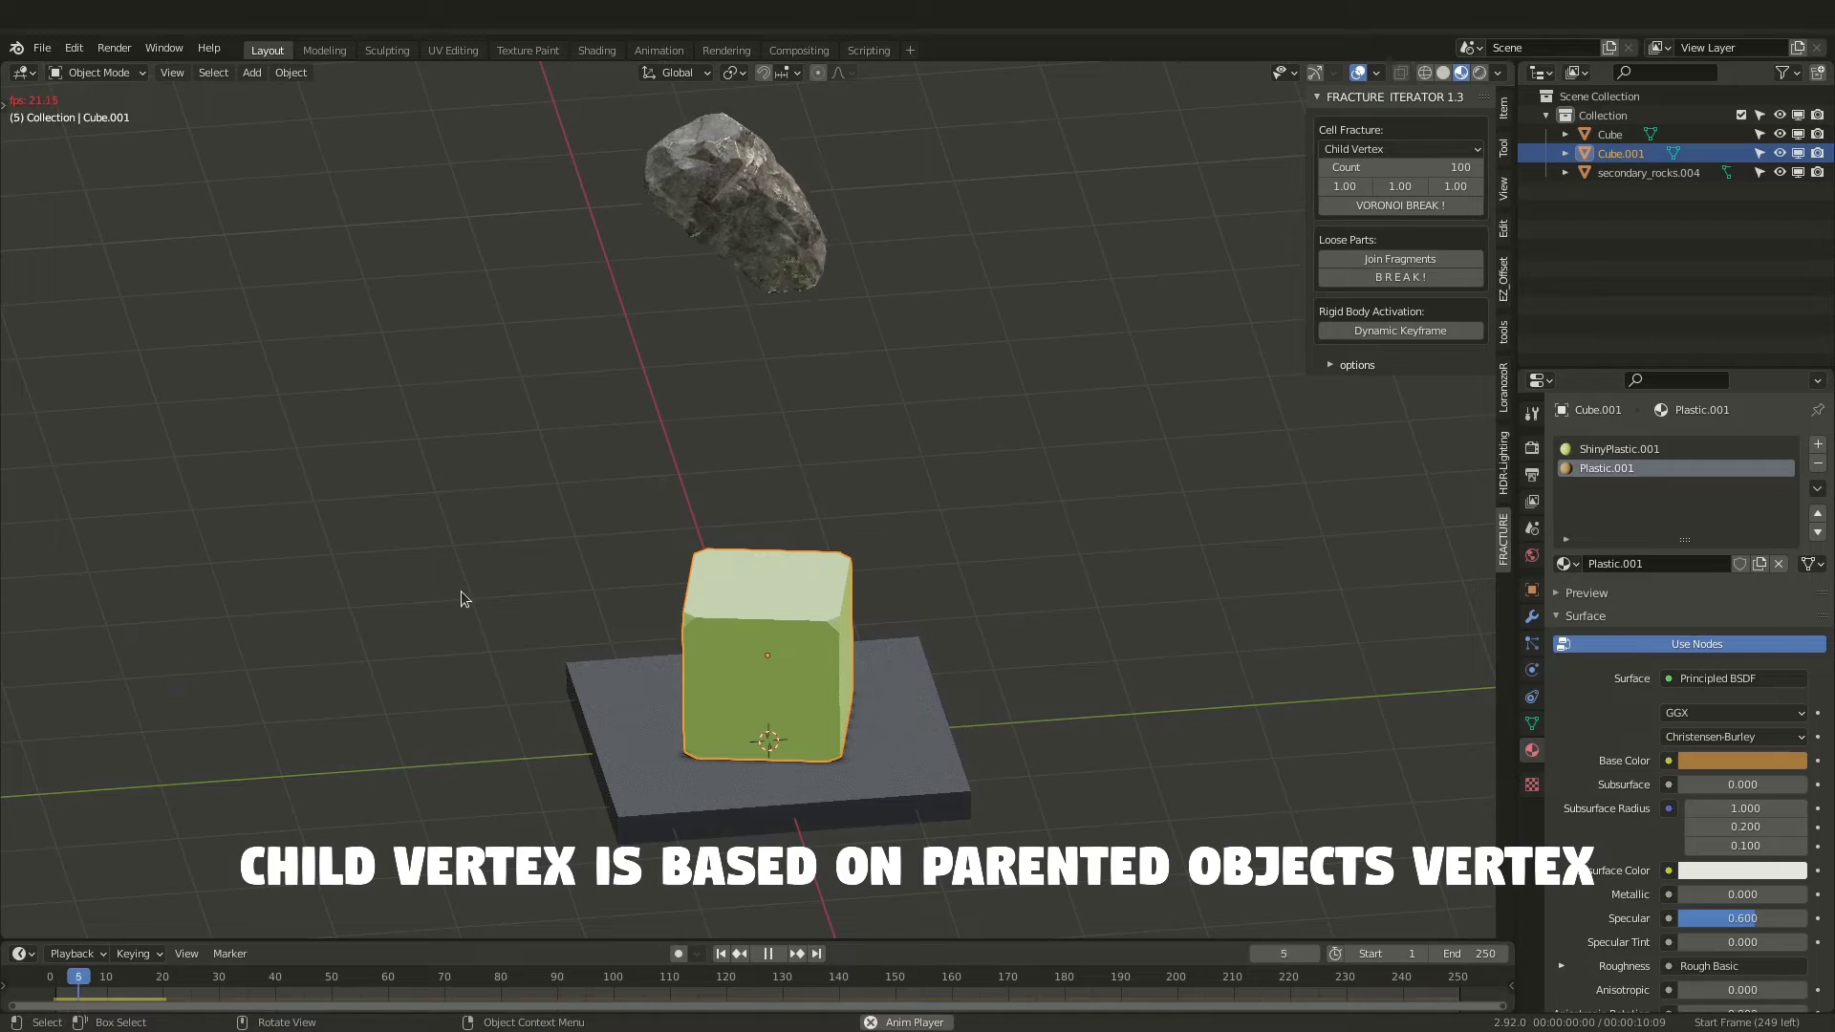
{"action": "key", "text": "space"}
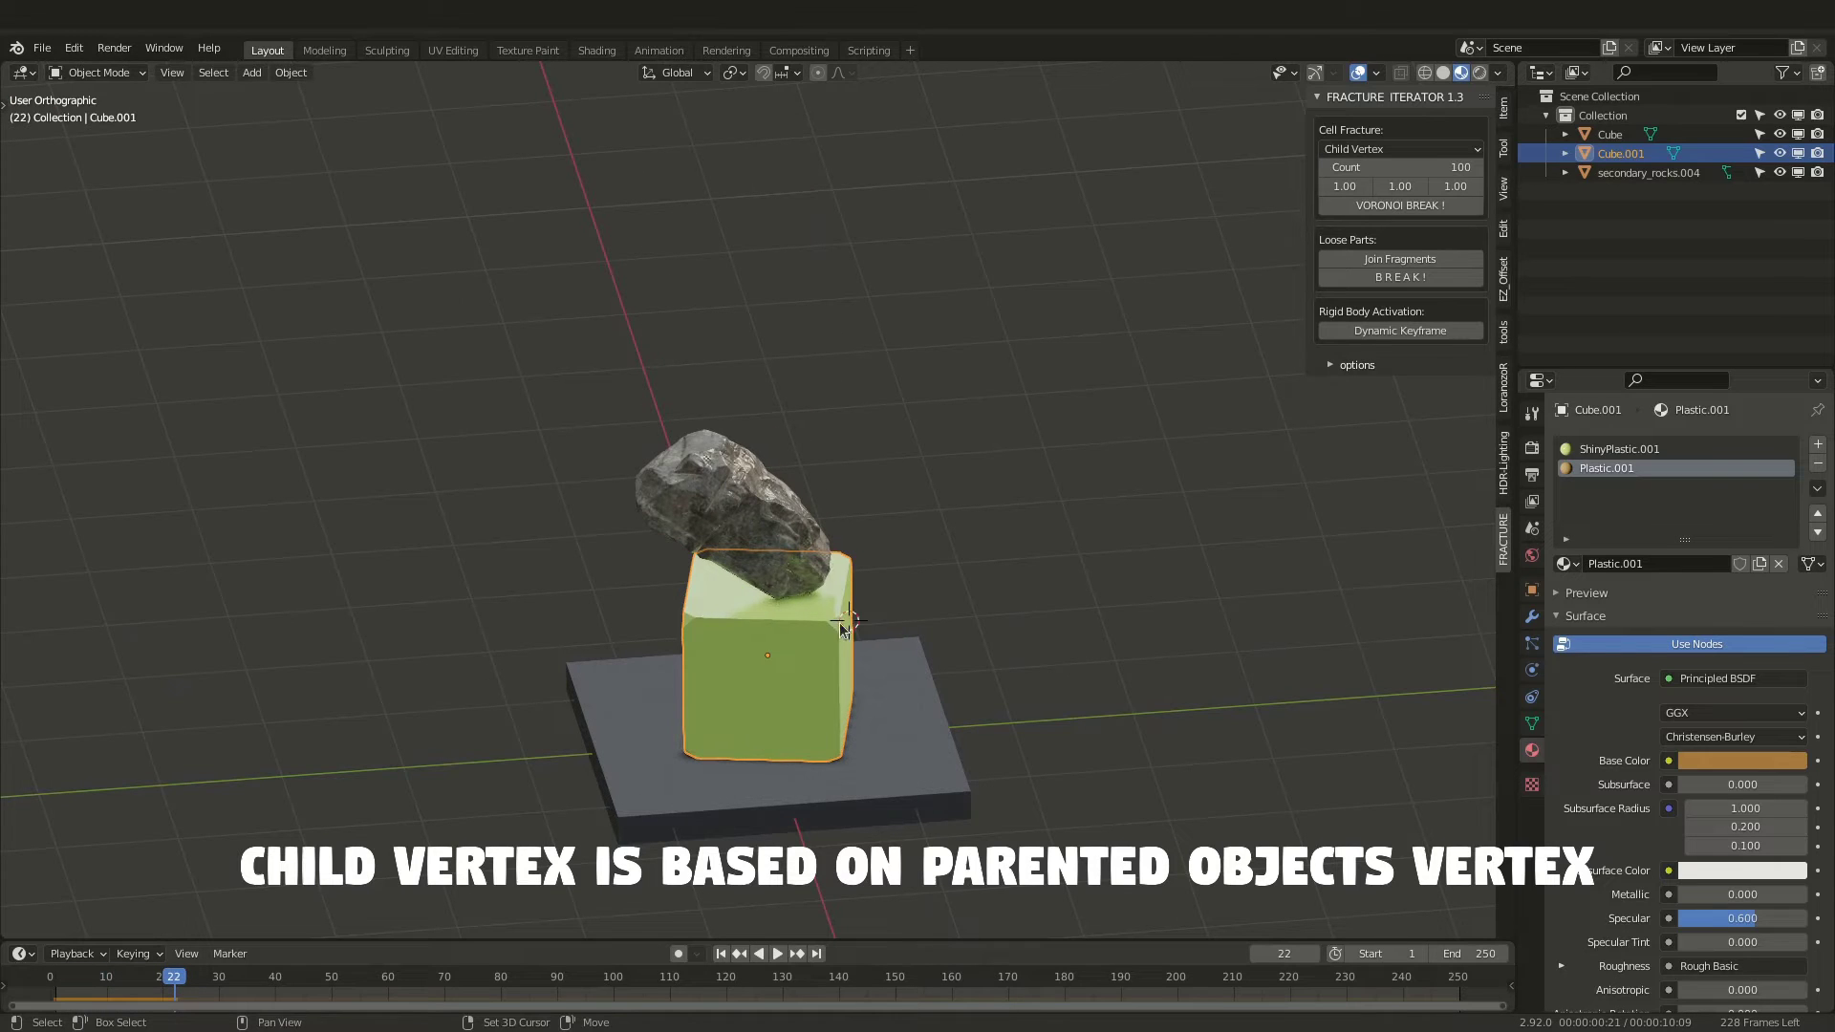
- Add an ico sphere at the 3D cursor on the cube's upper corner and scale it down to a small ball
{"action": "key", "text": "shift+a"}
{"action": "mouse_move", "coordinate": [840, 636]}
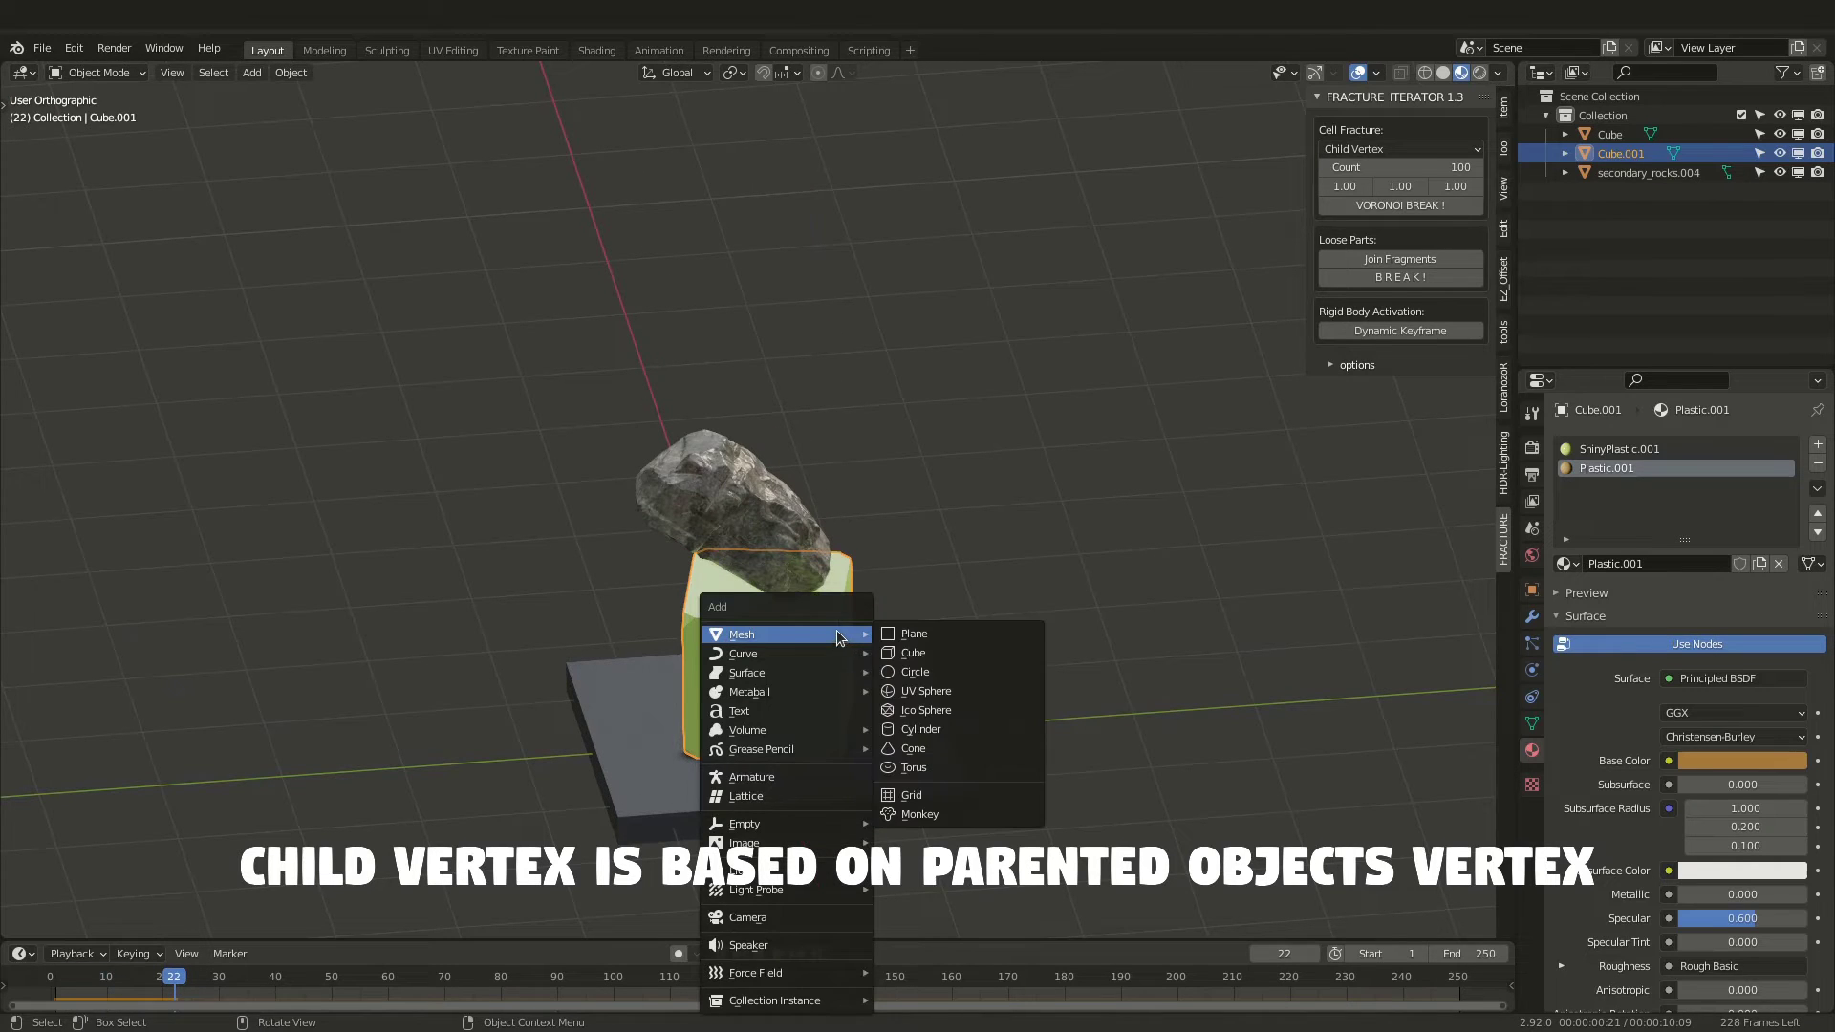
{"action": "left_click", "coordinate": [880, 707]}
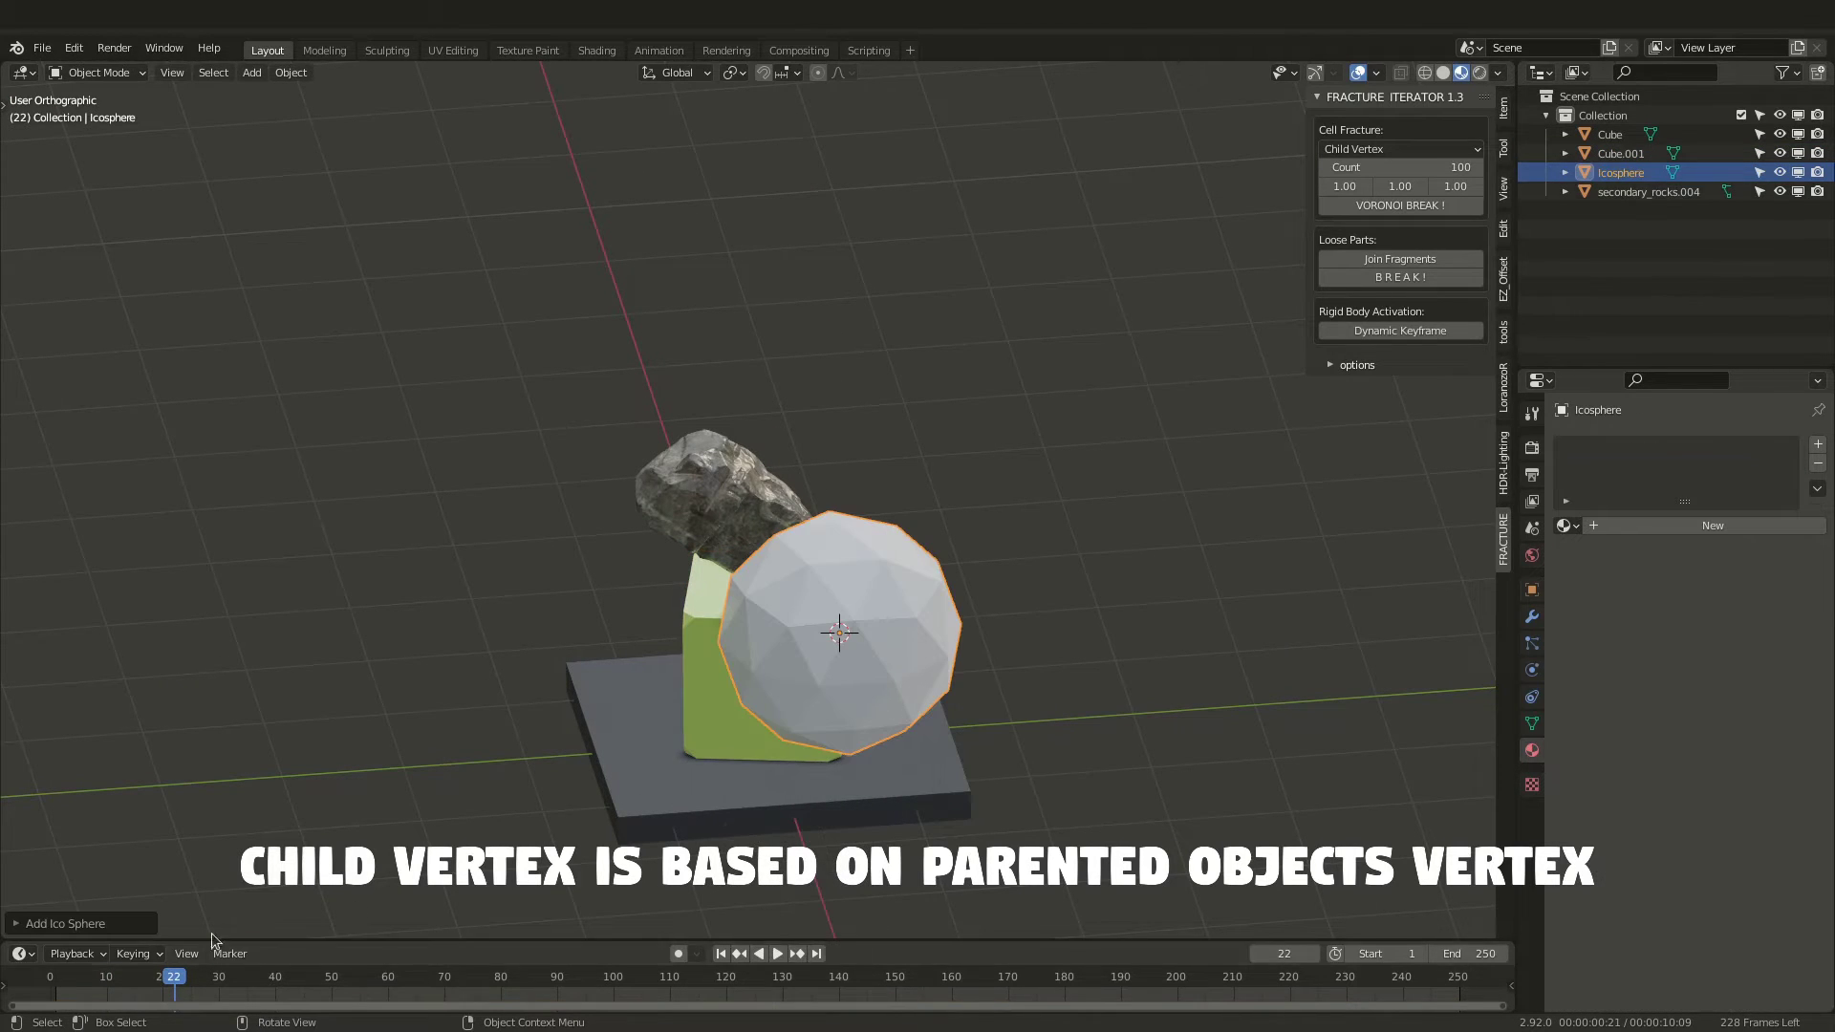
{"action": "key", "text": "s"}
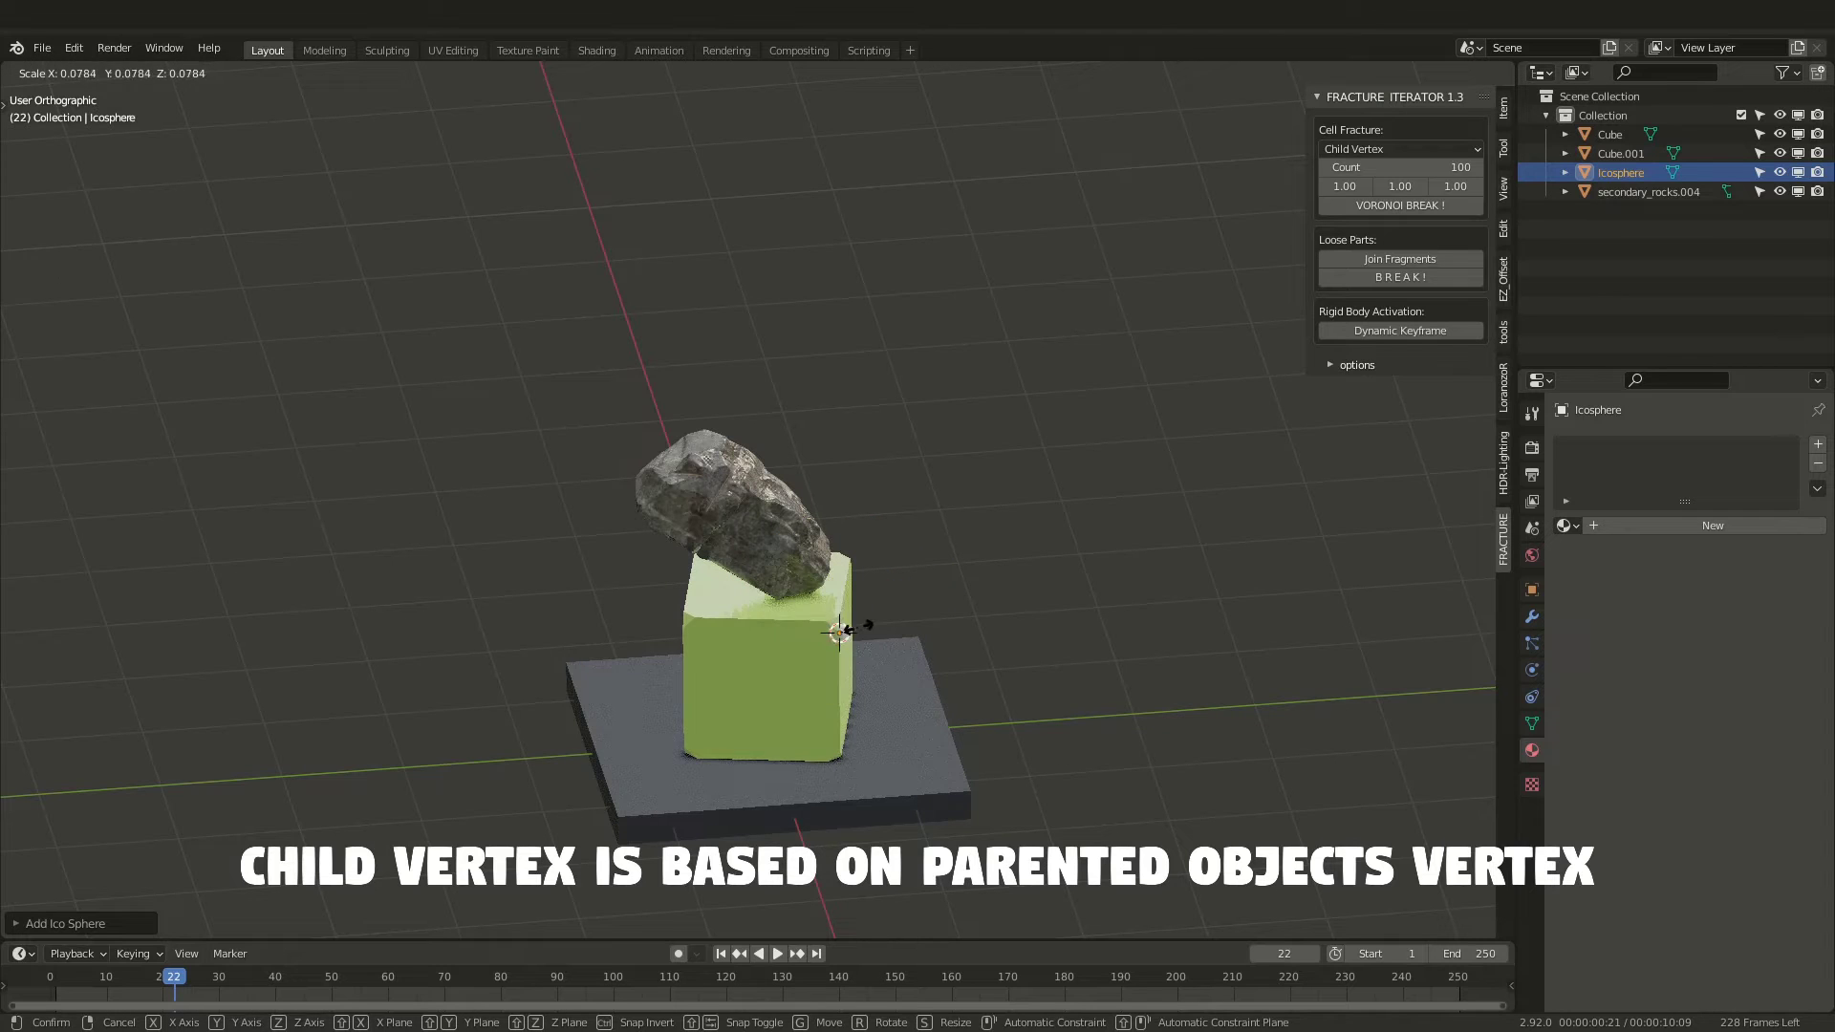
{"action": "left_click", "coordinate": [836, 673]}
- Parent the small ico sphere to the cube as Object (Keep Transform)
{"action": "left_click", "coordinate": [805, 681], "text": "shift"}
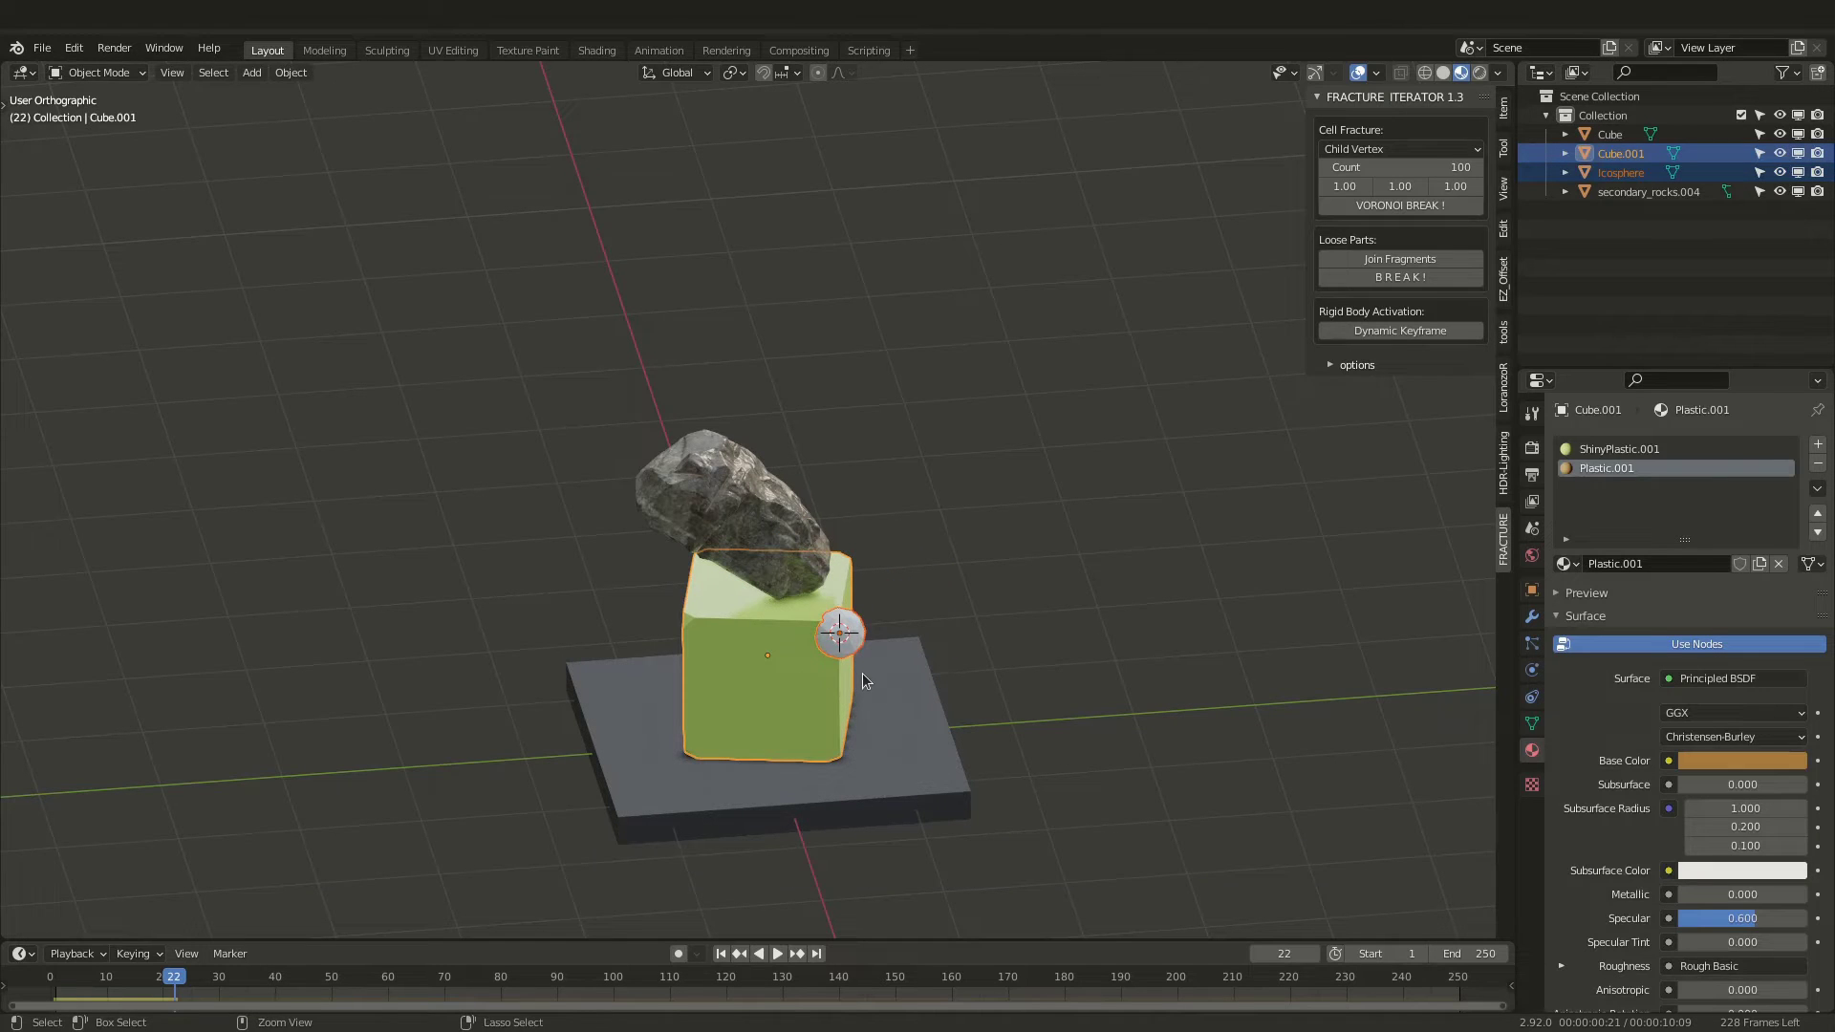
{"action": "key", "text": "ctrl+p"}
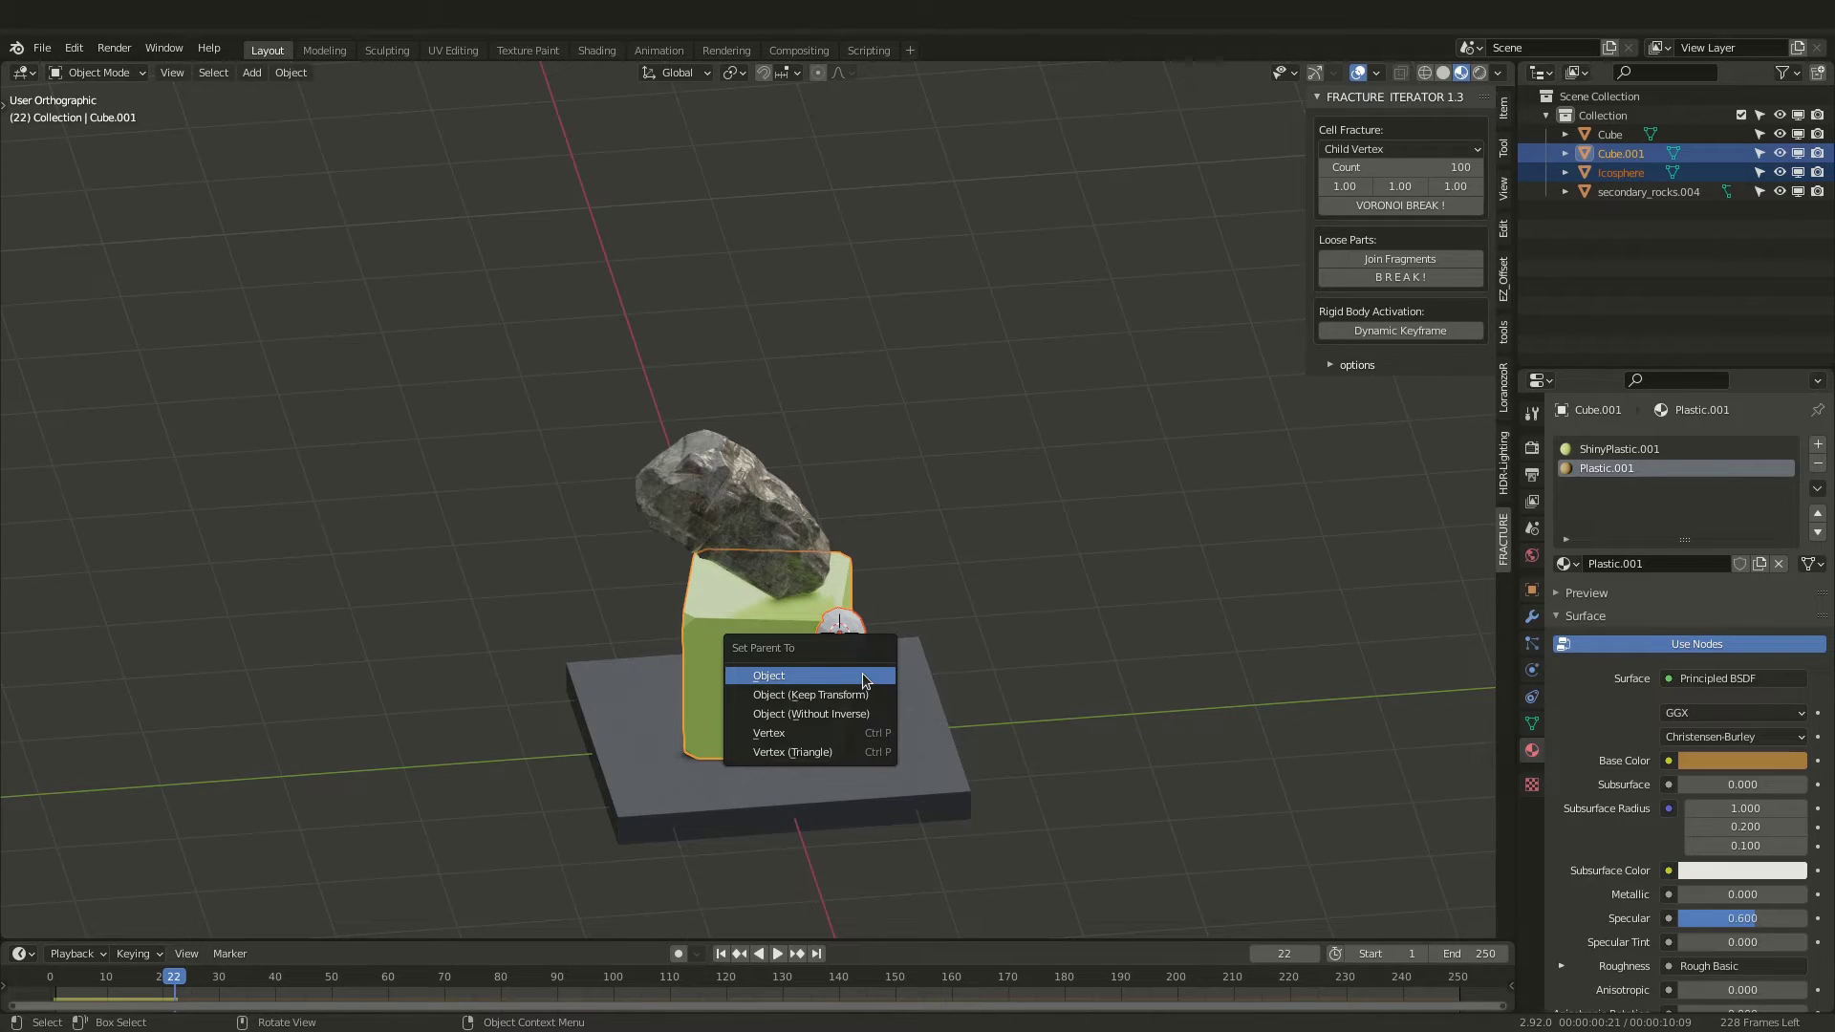
{"action": "left_click", "coordinate": [865, 695]}
{"action": "middle_click_drag", "start_coordinate": [861, 688], "coordinate": [899, 592]}
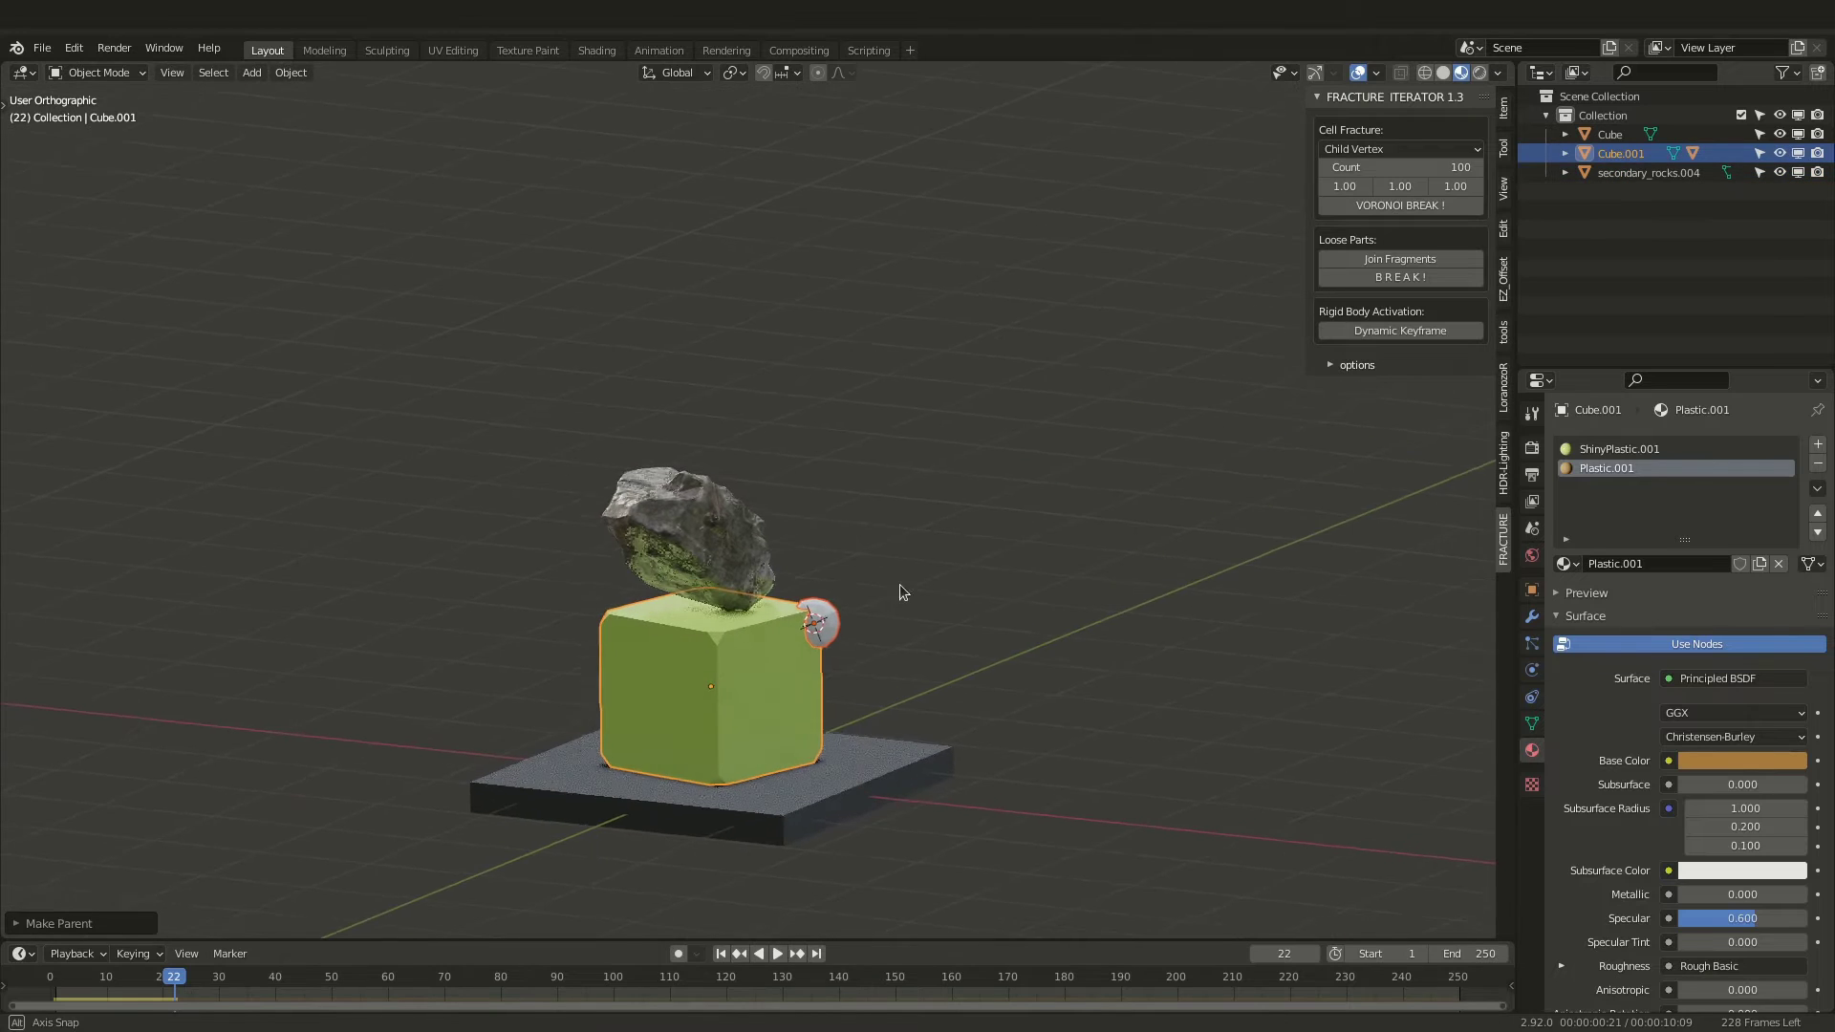
- Move the child sphere about 0.12 m so that it sits partly inside the cube's upper corner
{"action": "left_click", "coordinate": [817, 623]}
{"action": "key", "text": "g"}
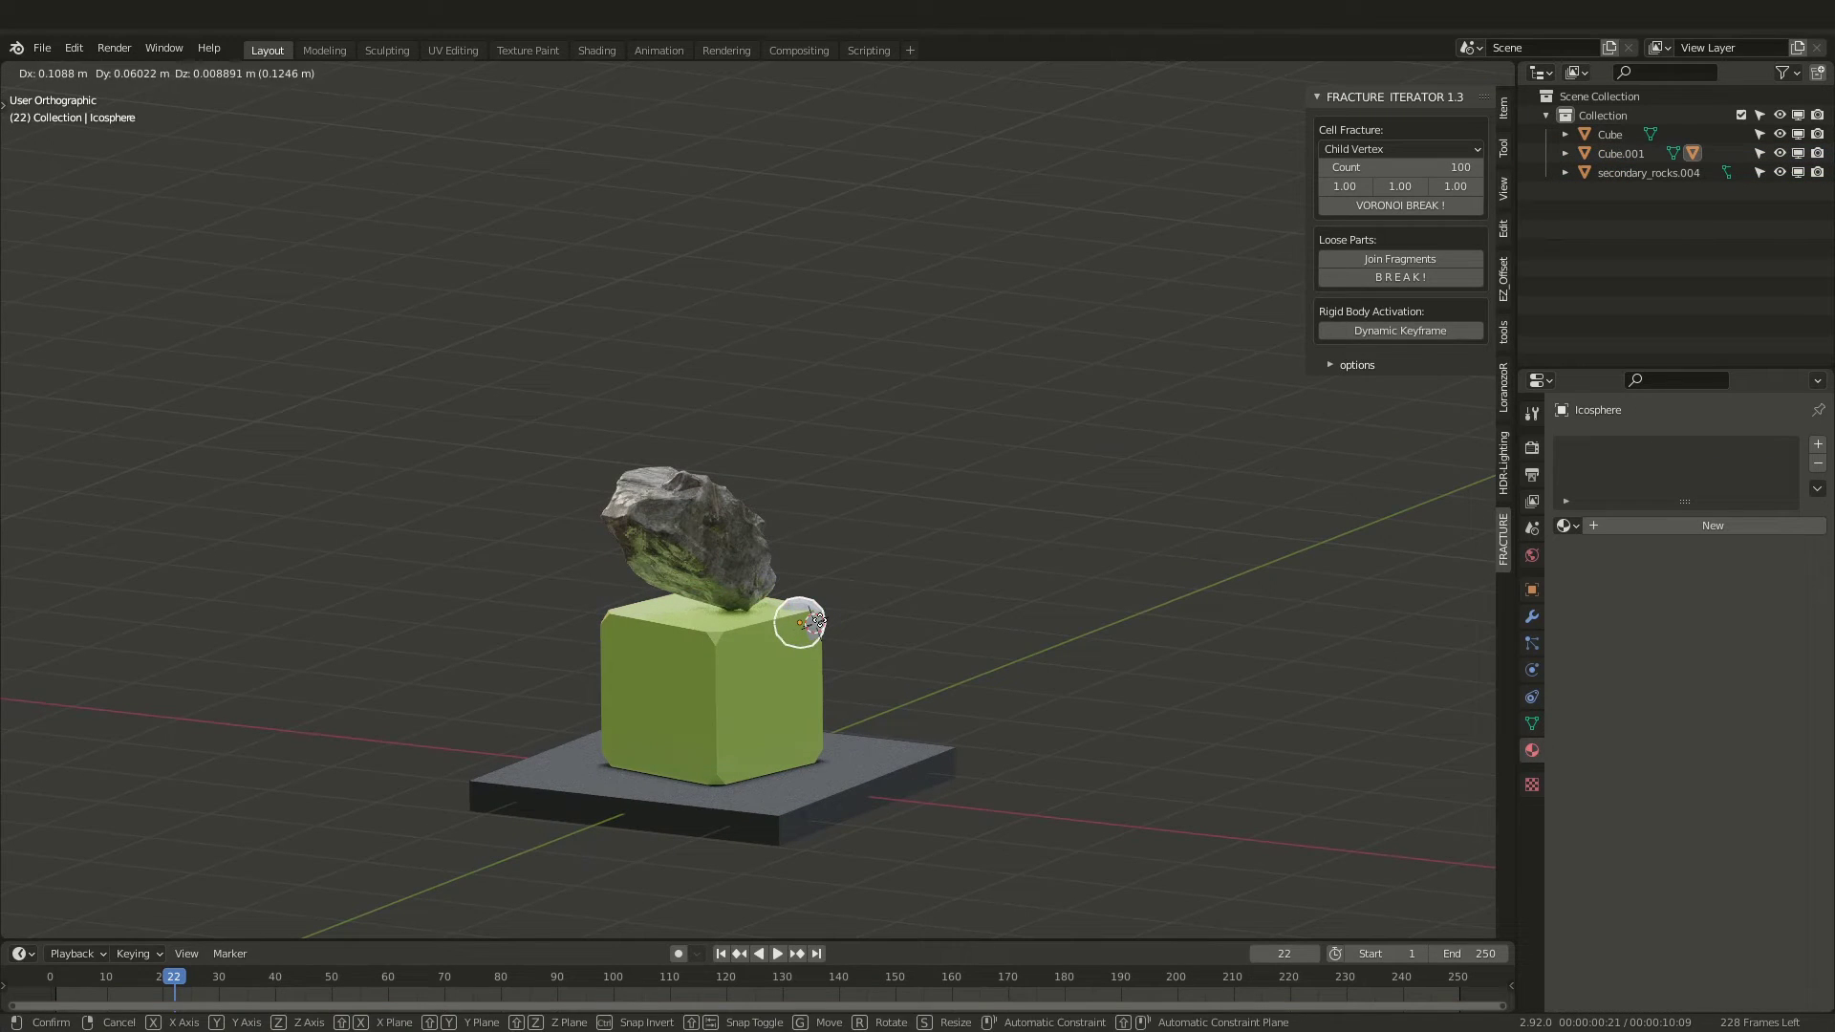
{"action": "left_click", "coordinate": [817, 622]}
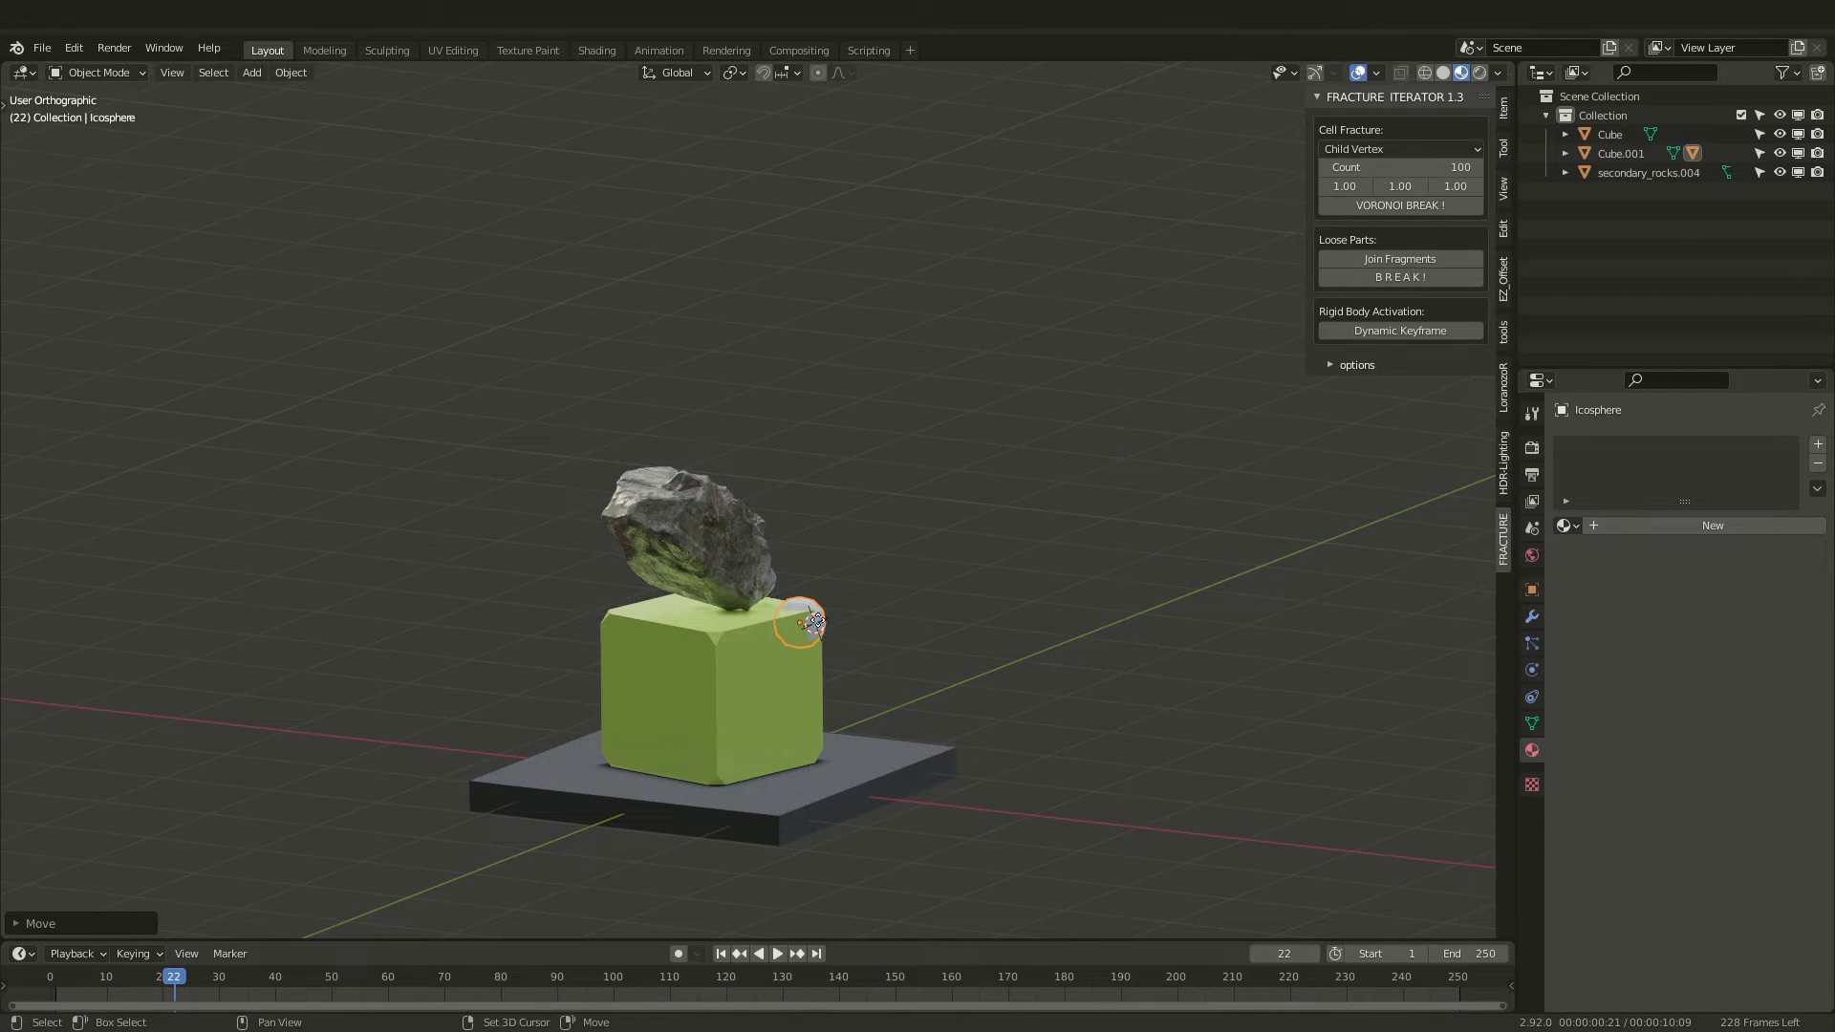
- Duplicate the child sphere and position the copy at the lower part of the cube's opposite side
{"action": "key", "text": "shift+d"}
{"action": "left_click", "coordinate": [631, 755]}
{"action": "middle_click_drag", "start_coordinate": [631, 755], "coordinate": [516, 713]}
{"action": "key", "text": "g"}
{"action": "left_click", "coordinate": [694, 700]}
{"action": "left_click", "coordinate": [830, 663]}
{"action": "key", "text": "g"}
{"action": "right_click", "coordinate": [838, 699]}
- Break the cube at frame 22 using Child Vertex with a count of 100, and review the resulting simulation up to frame 70
{"action": "middle_click_drag", "start_coordinate": [812, 631], "coordinate": [835, 632]}
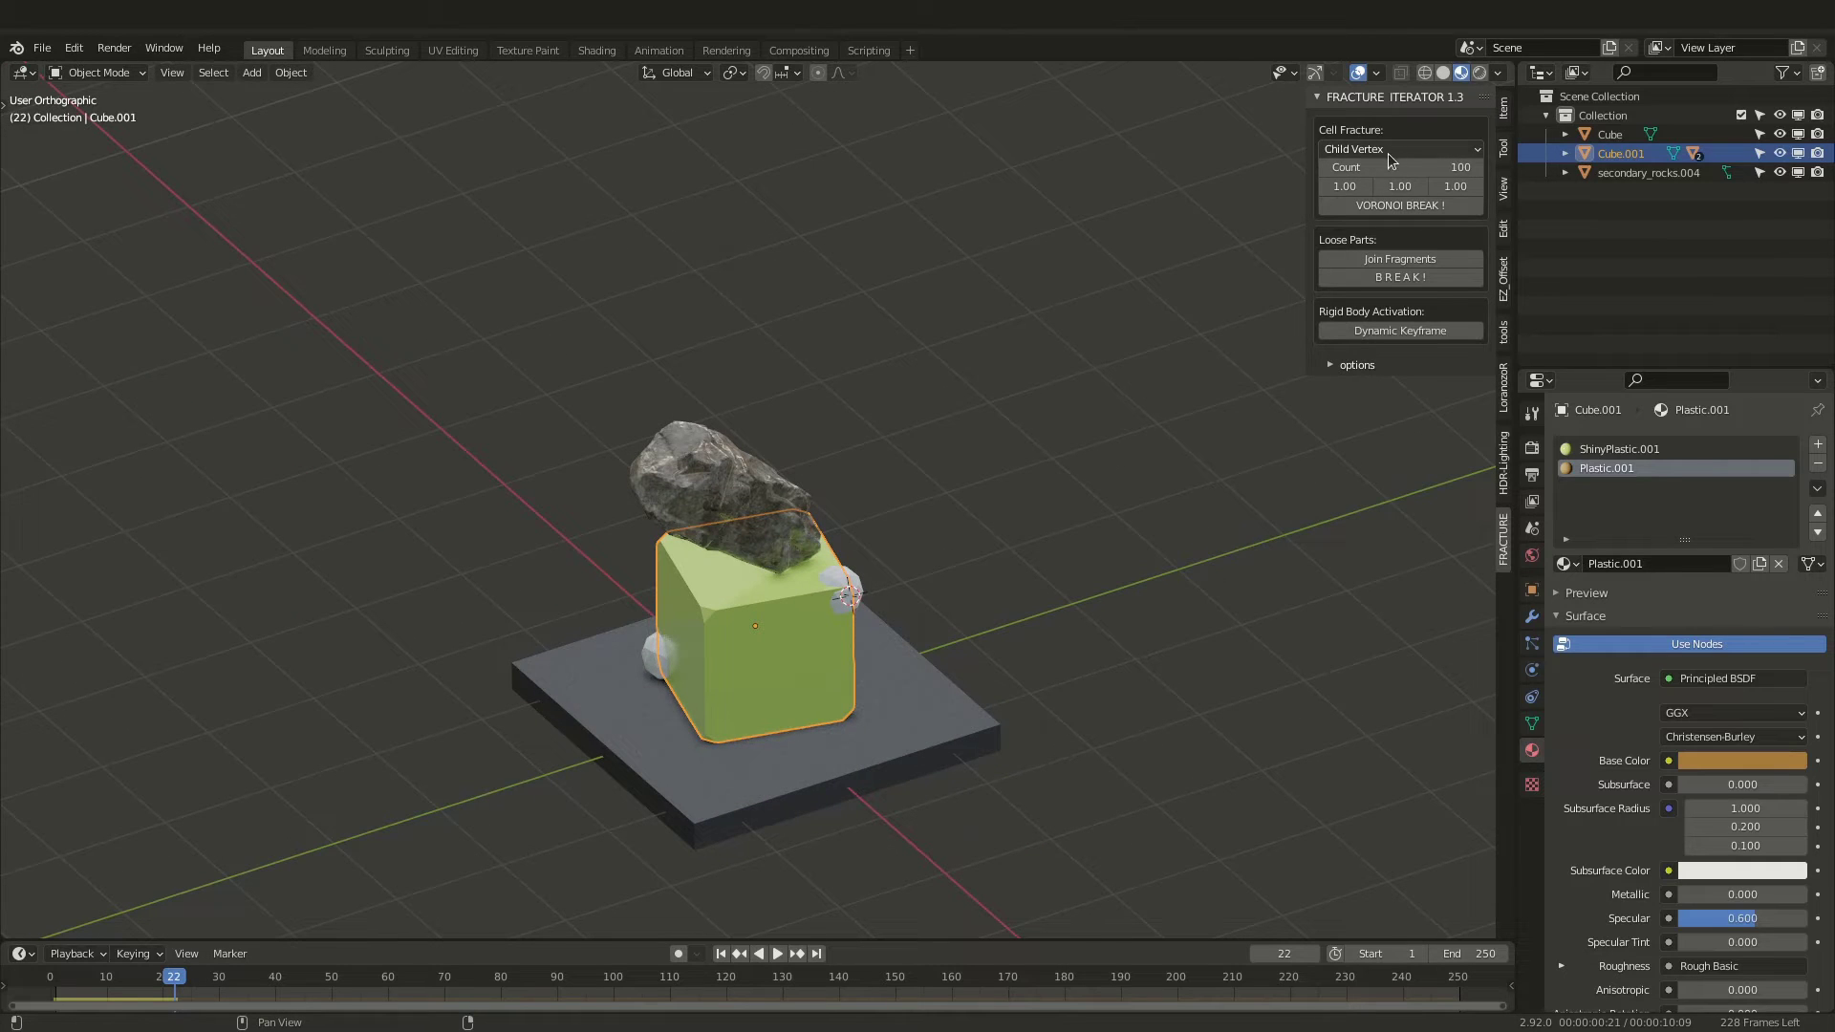
{"action": "left_click", "coordinate": [1417, 207]}
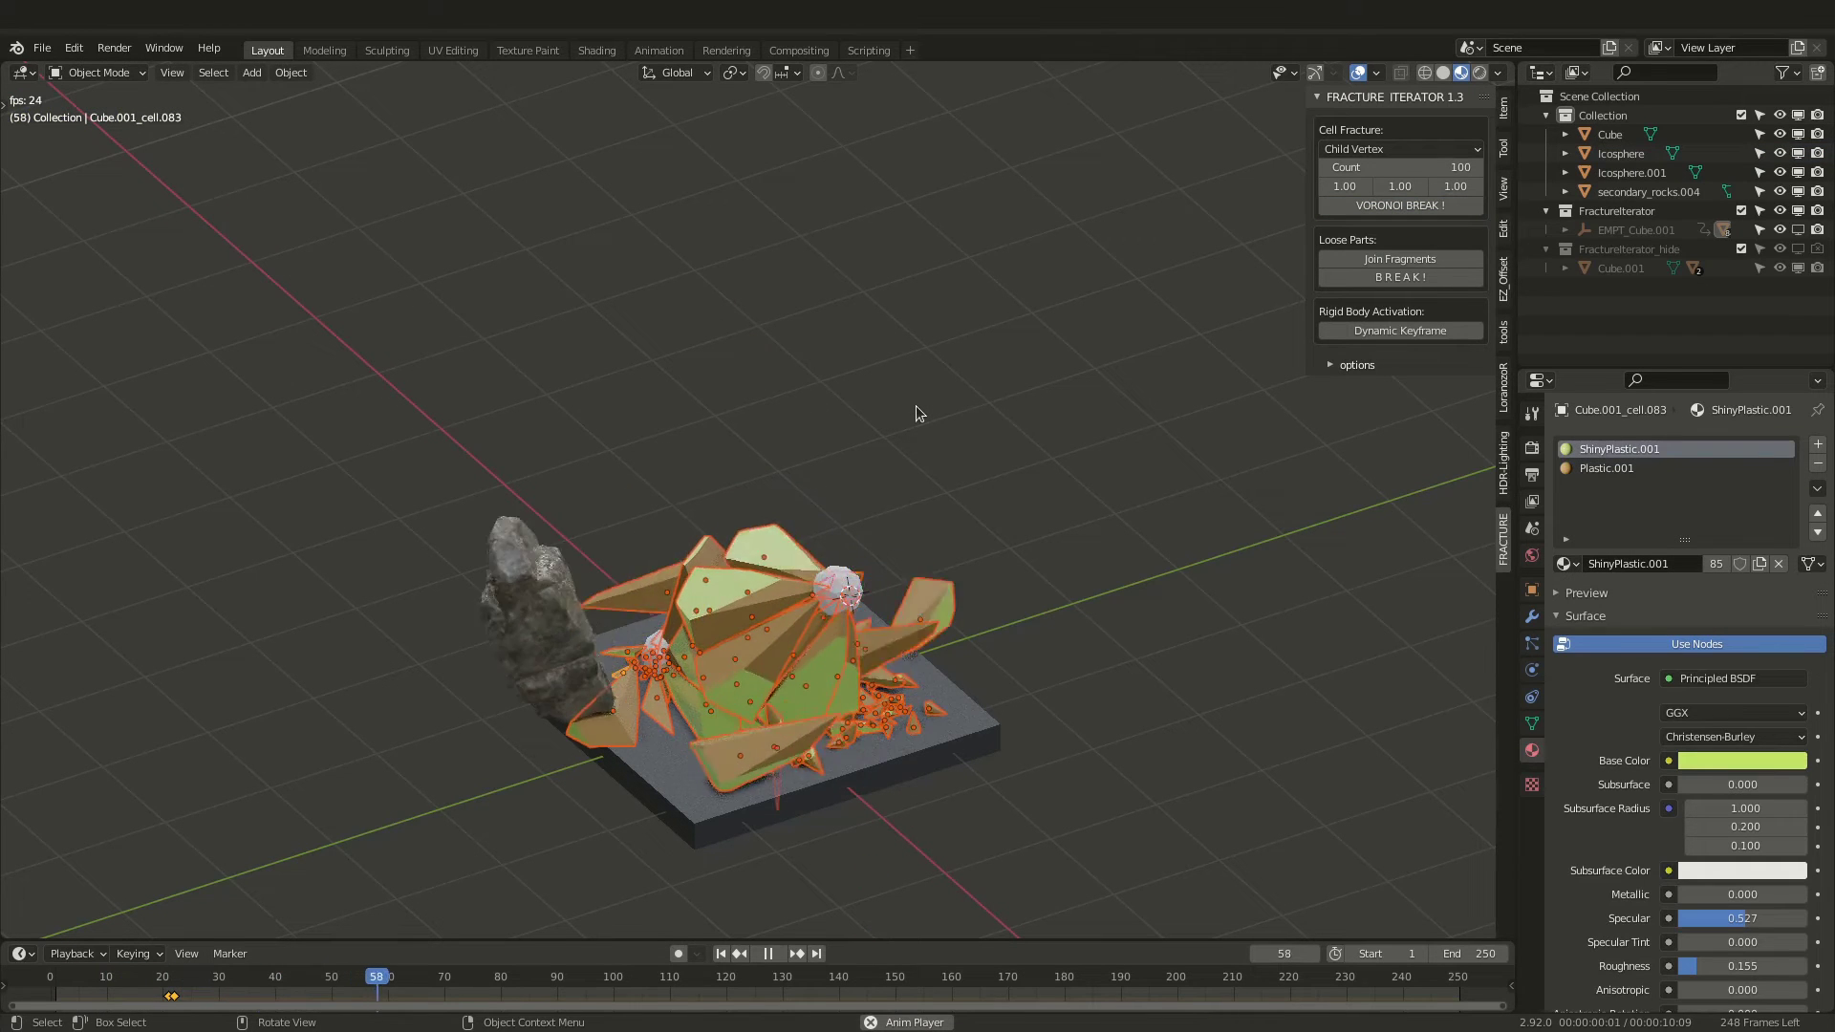
{"action": "key", "text": "space"}
{"action": "middle_click_drag", "start_coordinate": [718, 633], "coordinate": [980, 638]}
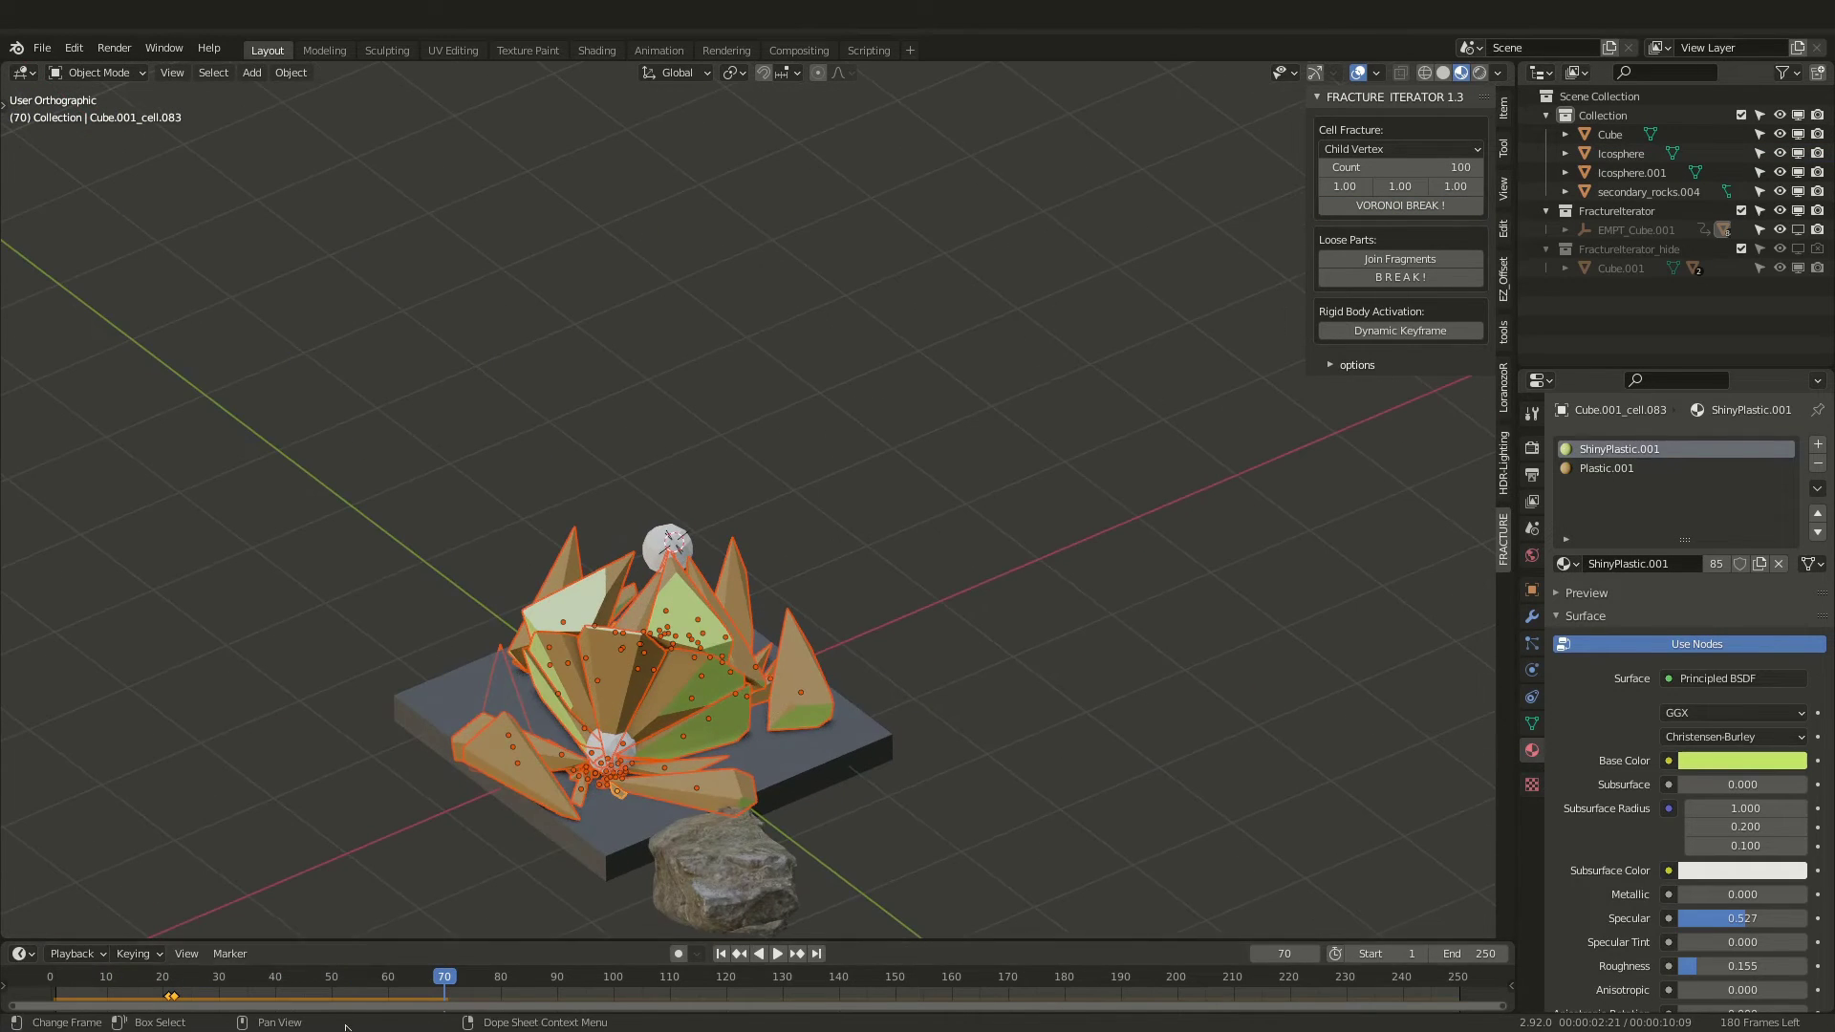
{"action": "left_click_drag", "start_coordinate": [335, 987], "coordinate": [246, 987]}
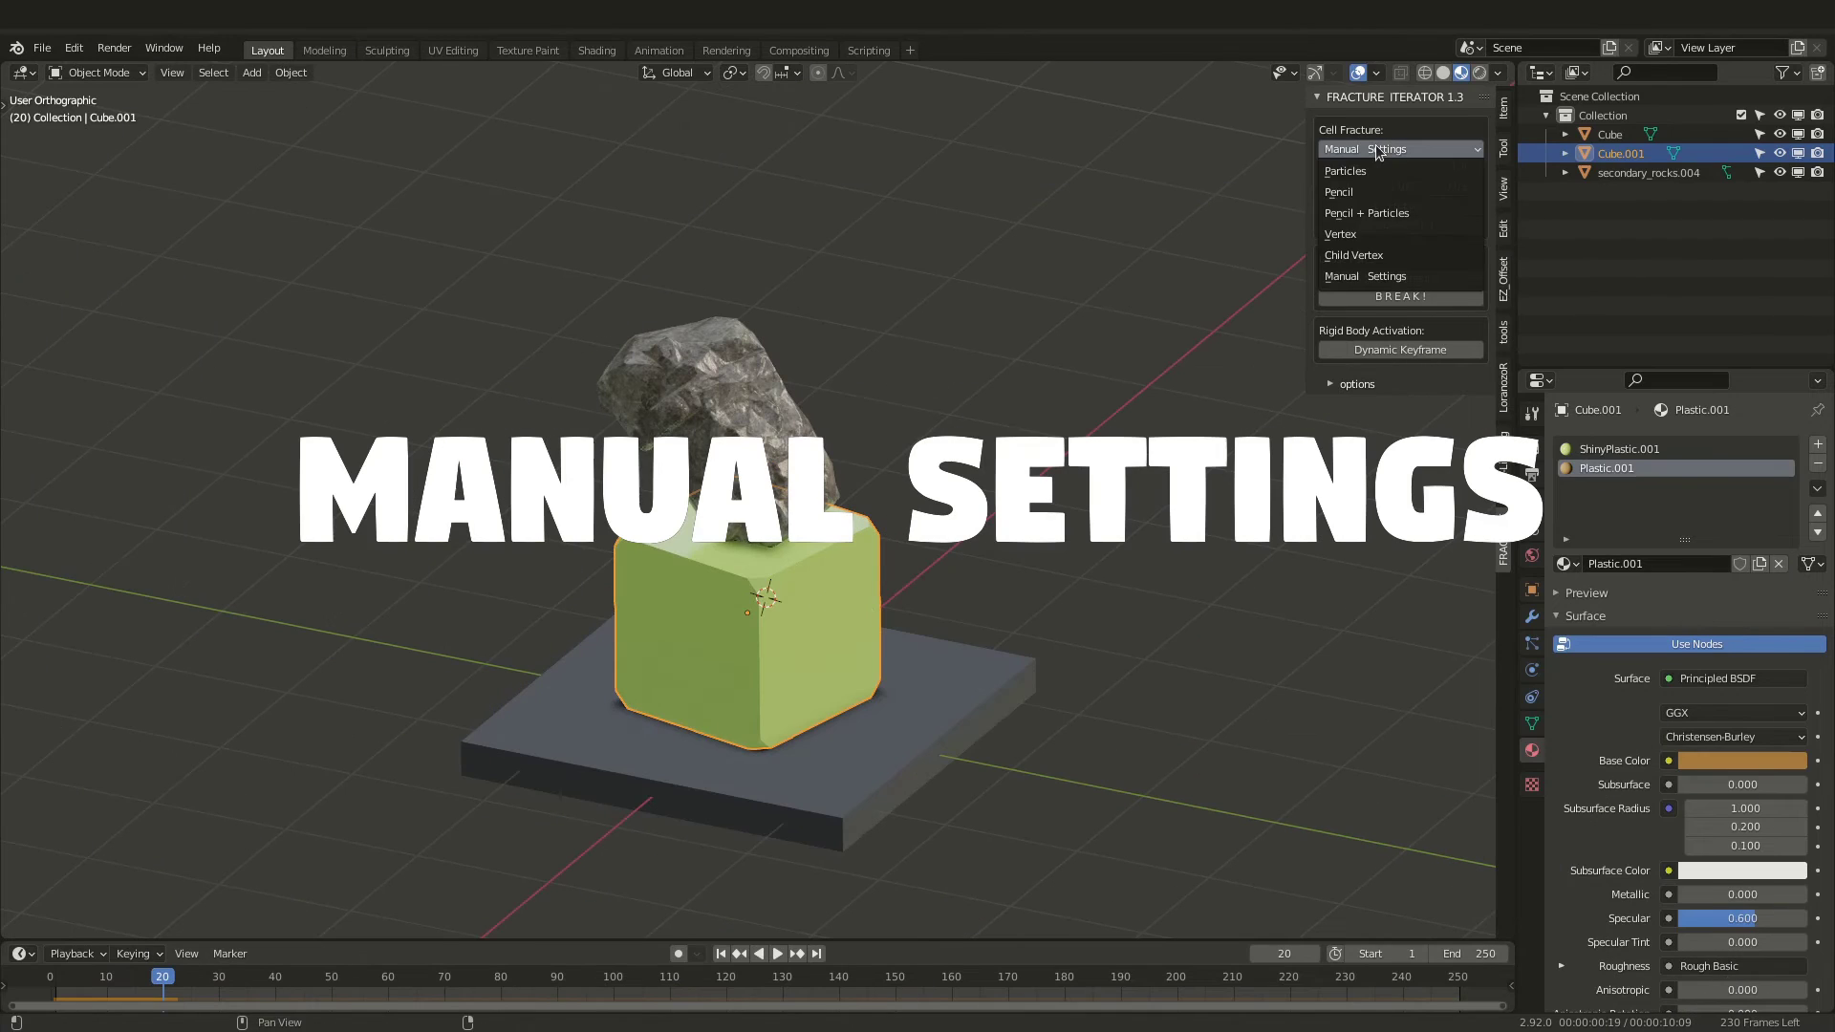
- Fracture the cube through Manual Settings with Own Particles, source limit 100 and scale 1.00, 0.10, 1.00
{"action": "left_click", "coordinate": [1372, 277]}
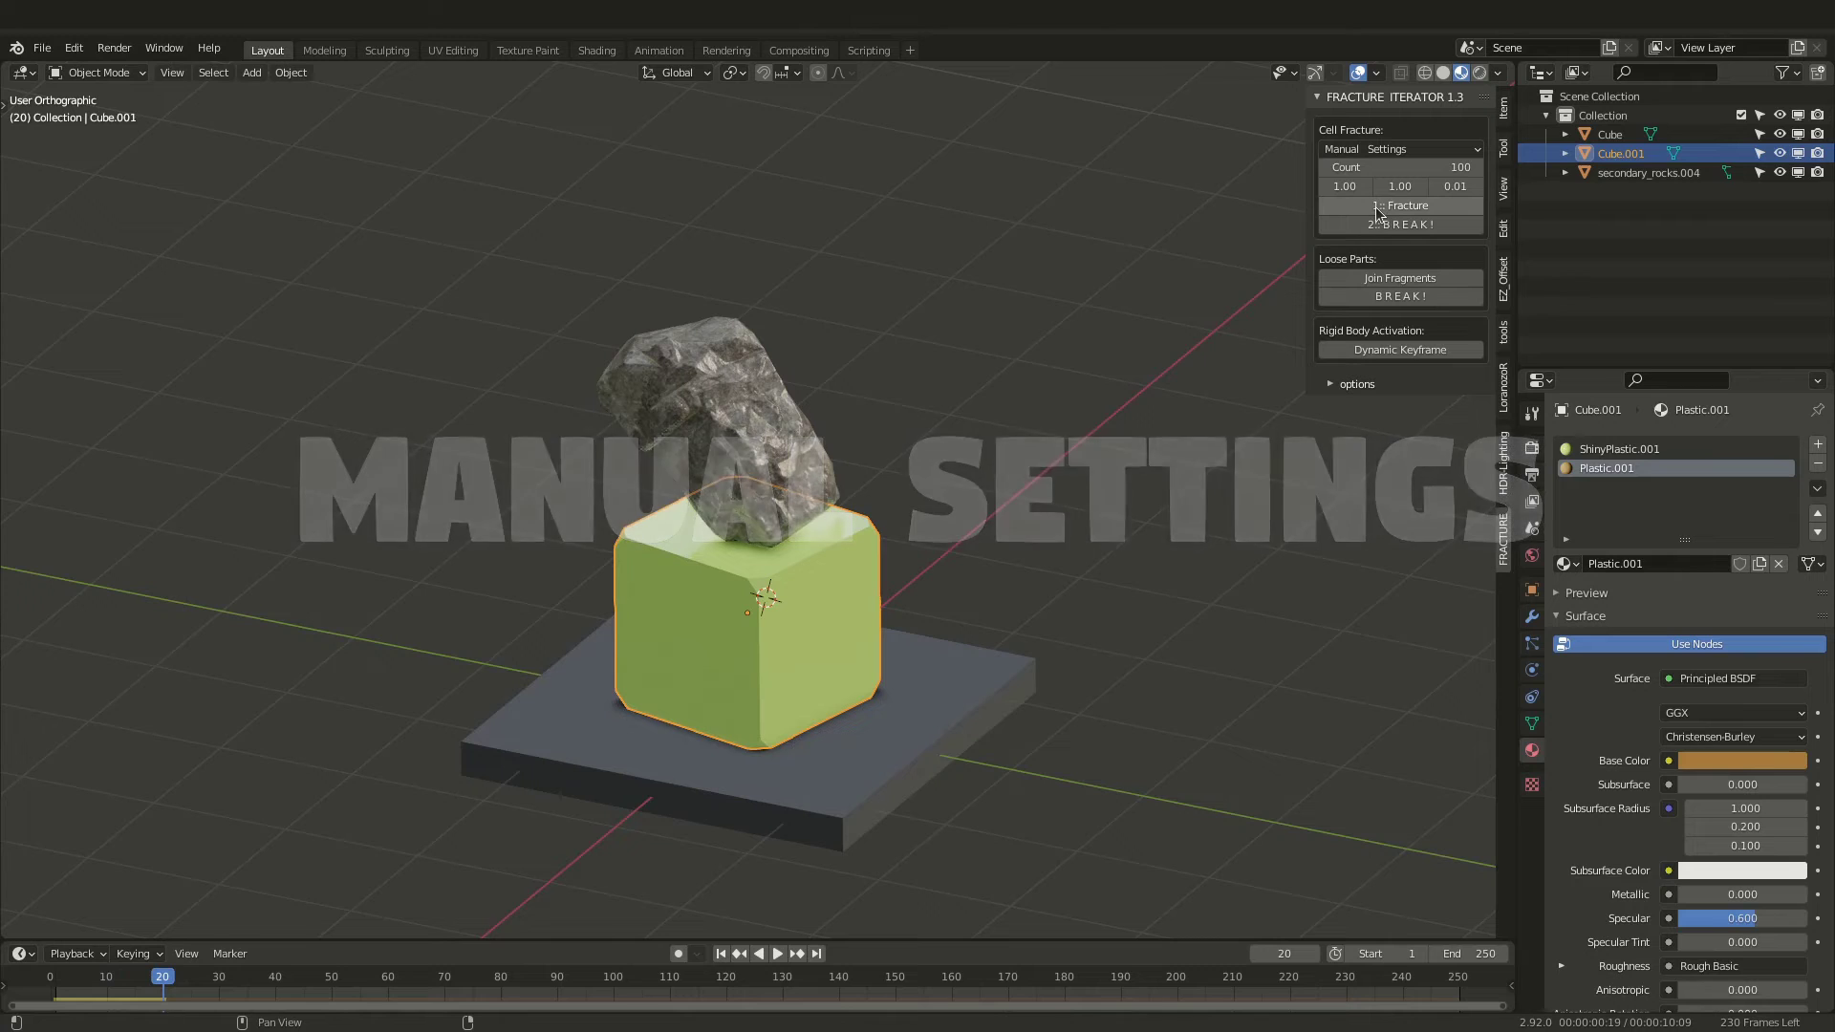
{"action": "left_click", "coordinate": [1377, 207]}
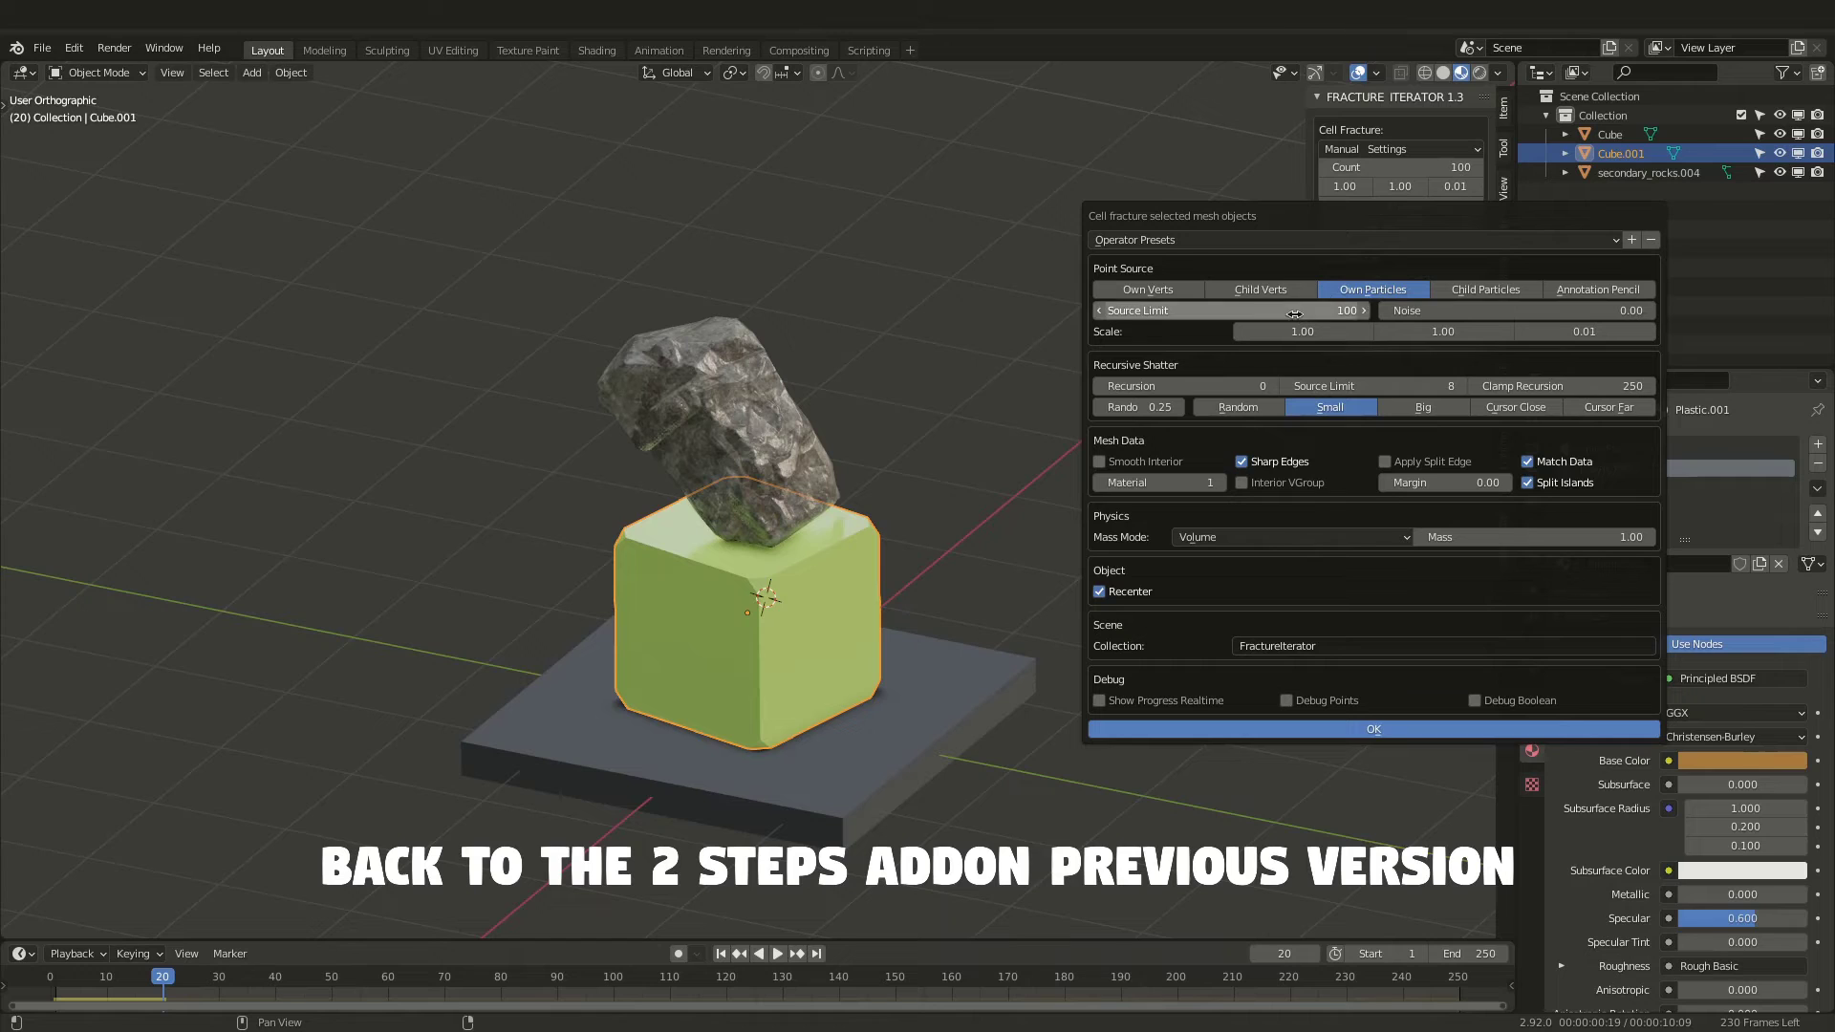
{"action": "left_click", "coordinate": [1657, 326]}
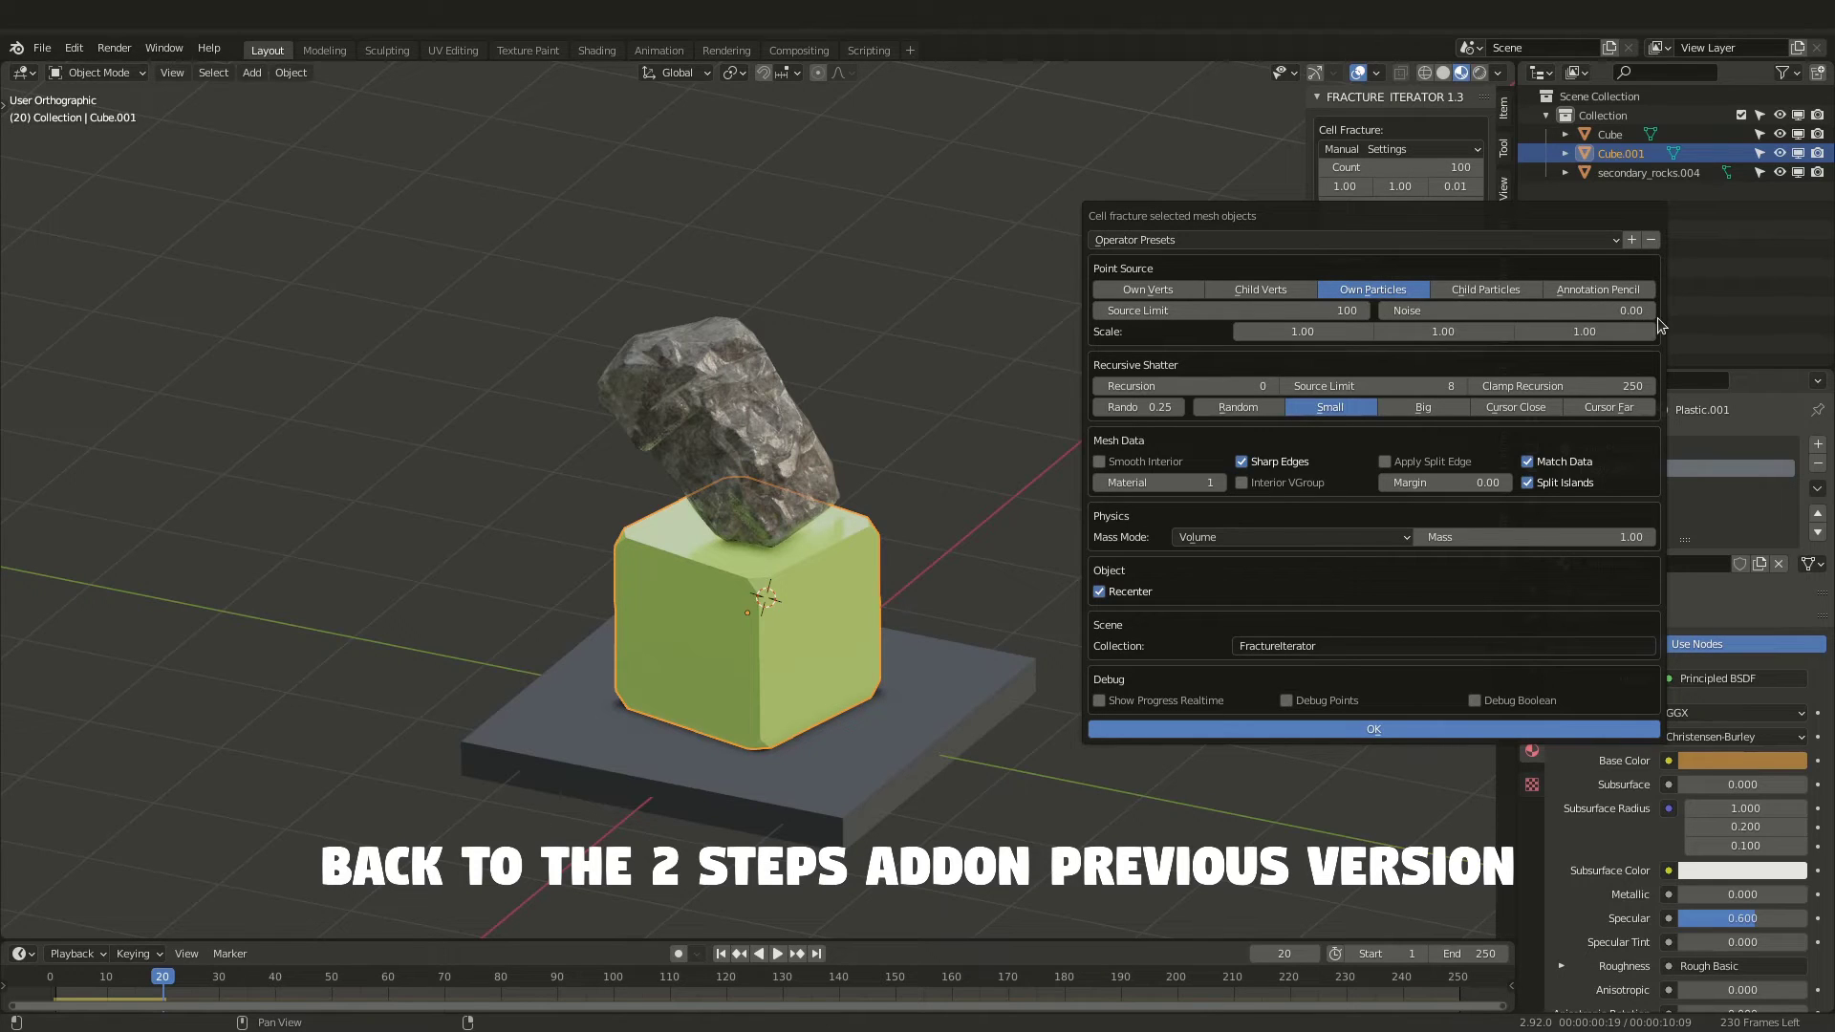
{"action": "left_click", "coordinate": [1438, 335]}
{"action": "type", "text": "1.0"}
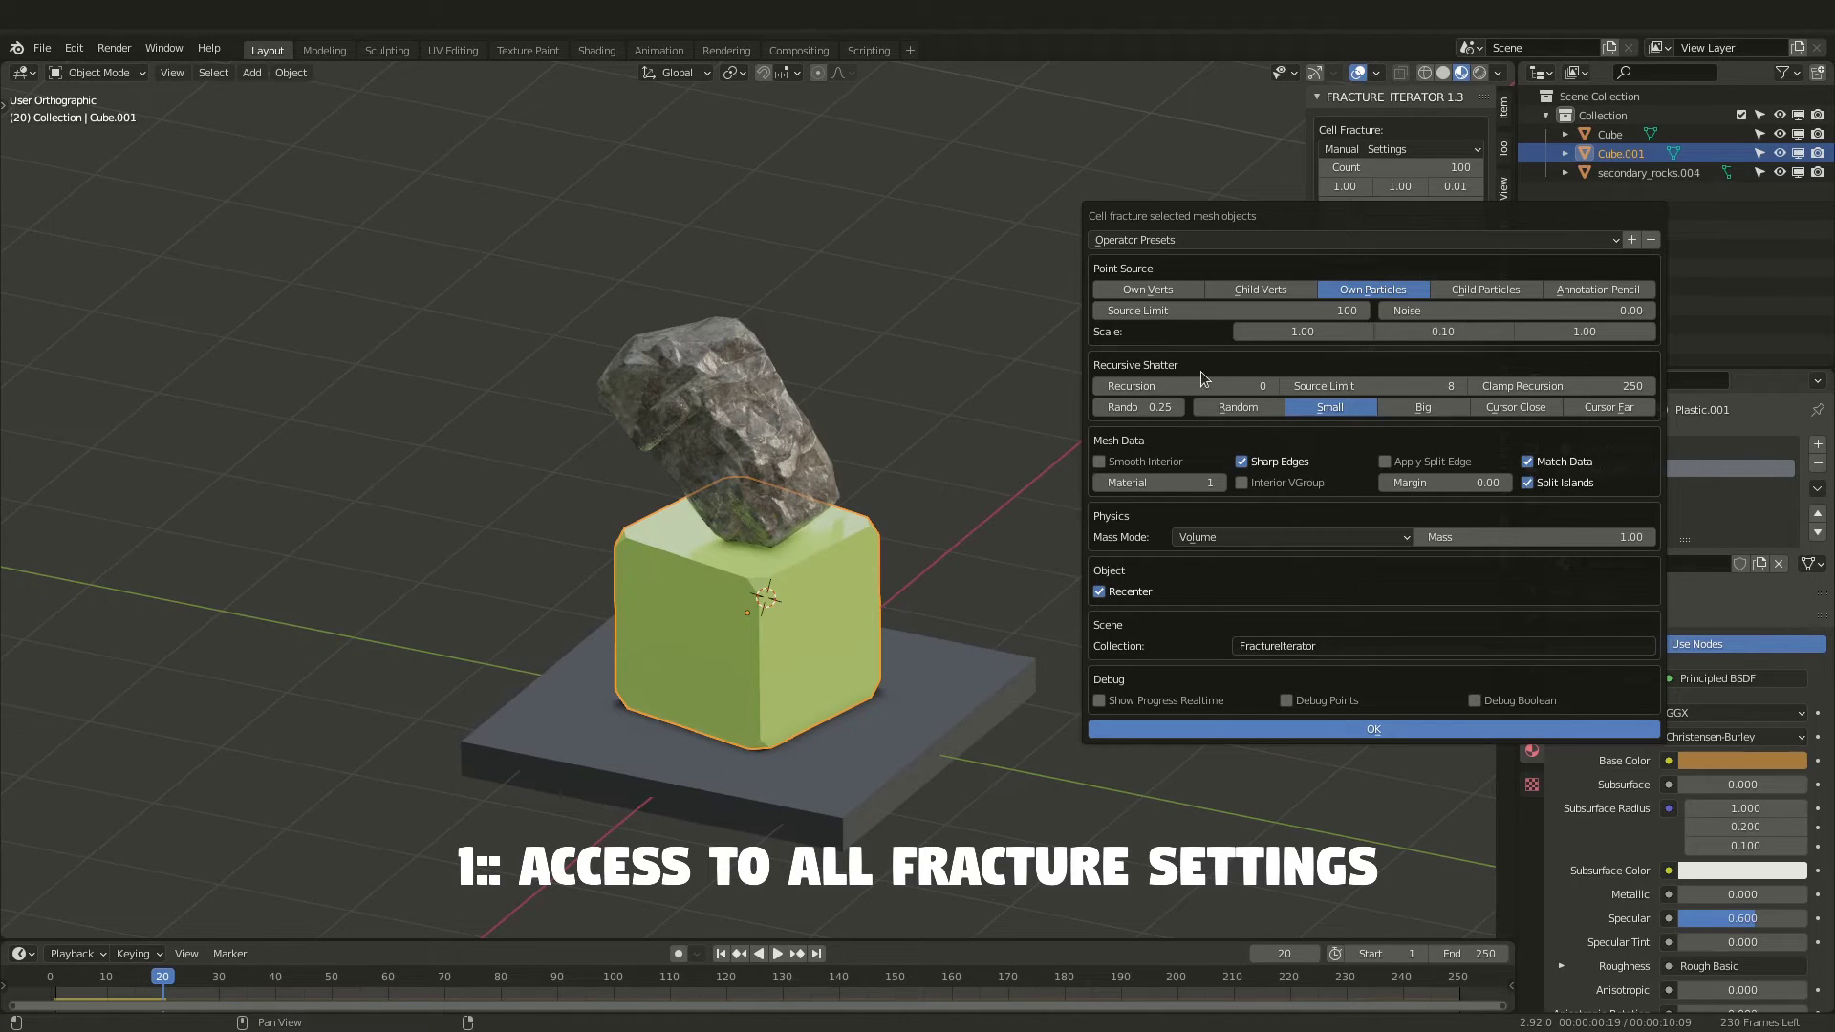
{"action": "left_click", "coordinate": [1311, 730]}
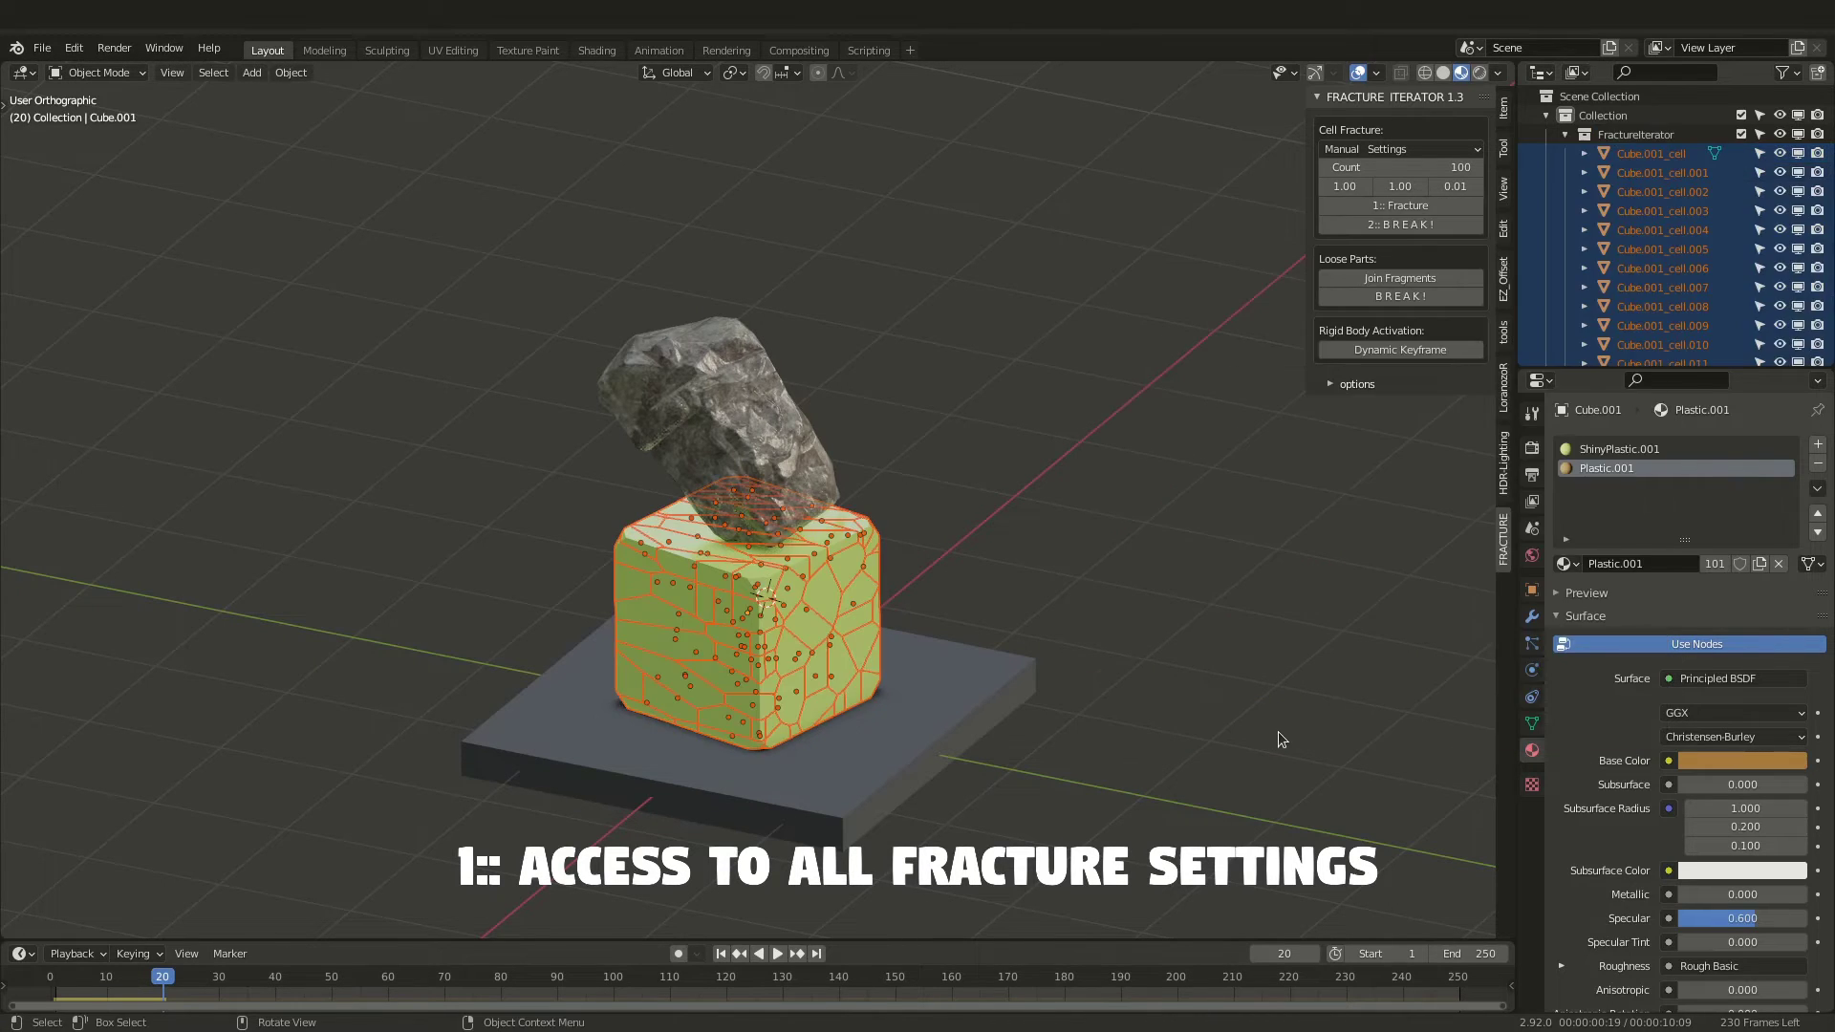
{"action": "middle_click_drag", "start_coordinate": [708, 590], "coordinate": [772, 583]}
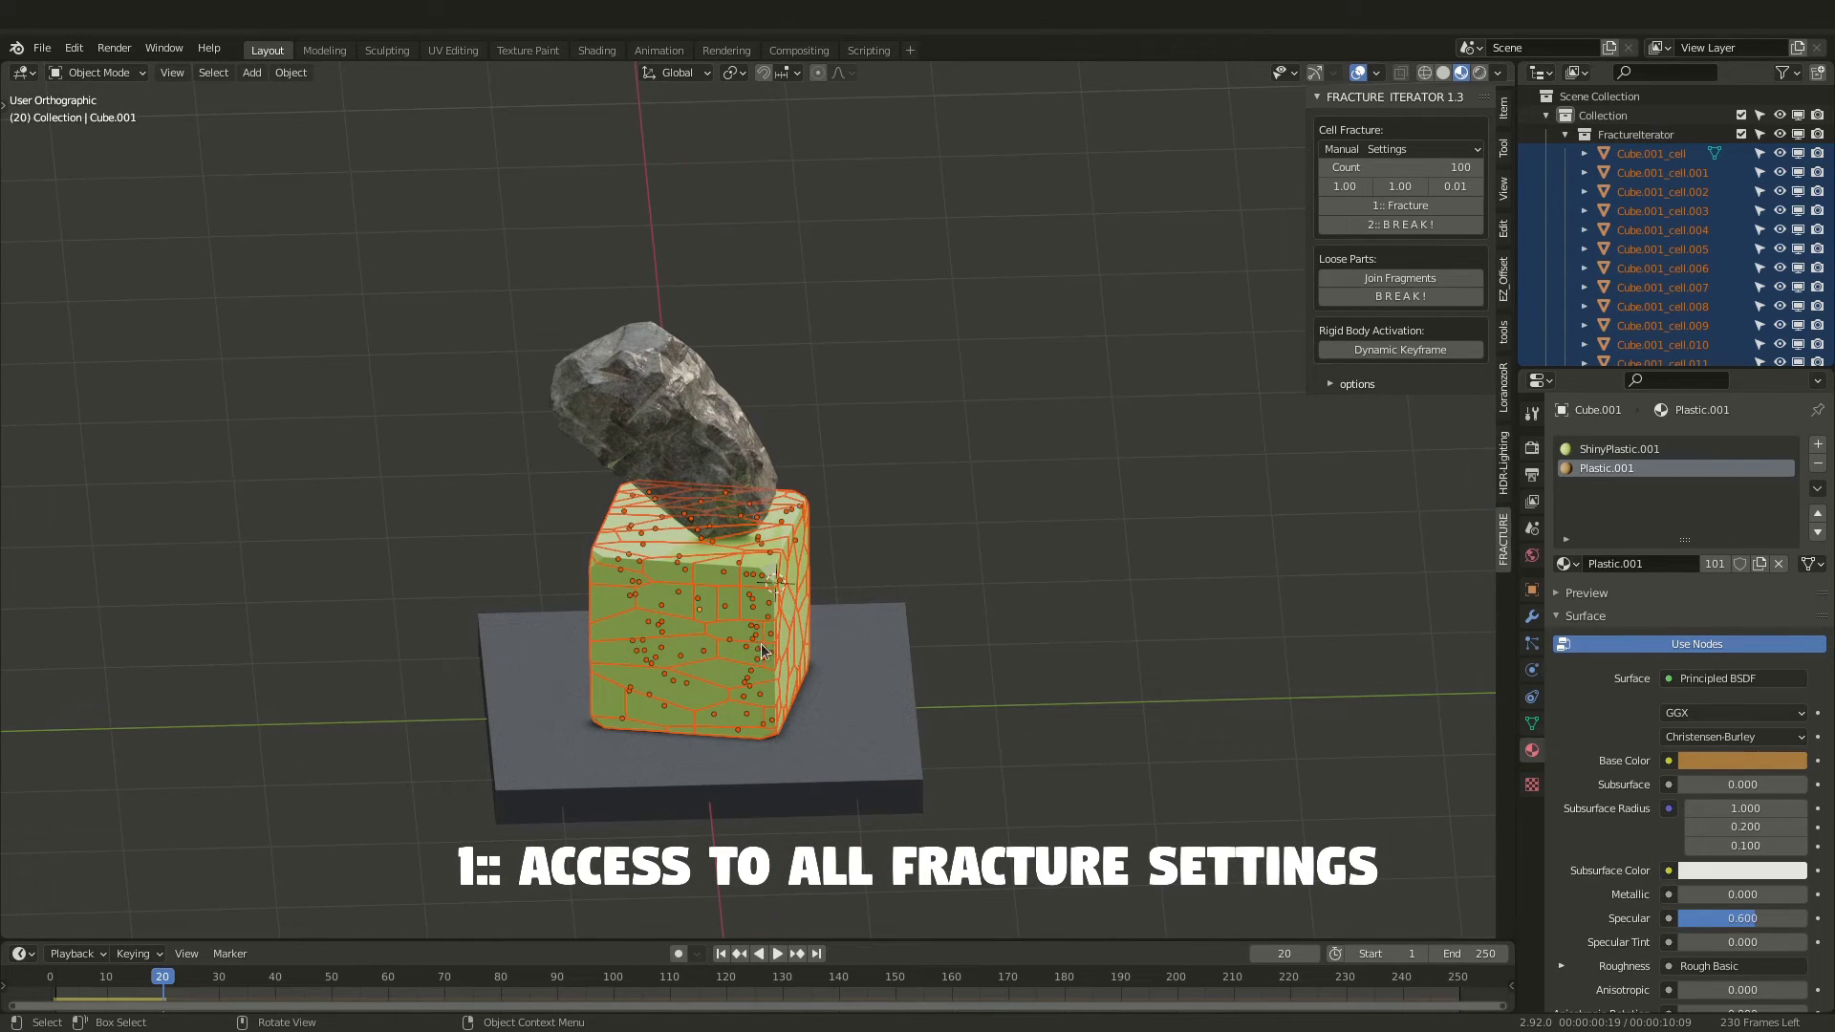
- Break the manually fractured cube at frame 20 and replay the simulation from the start to frame 72
{"action": "left_click", "coordinate": [1394, 226]}
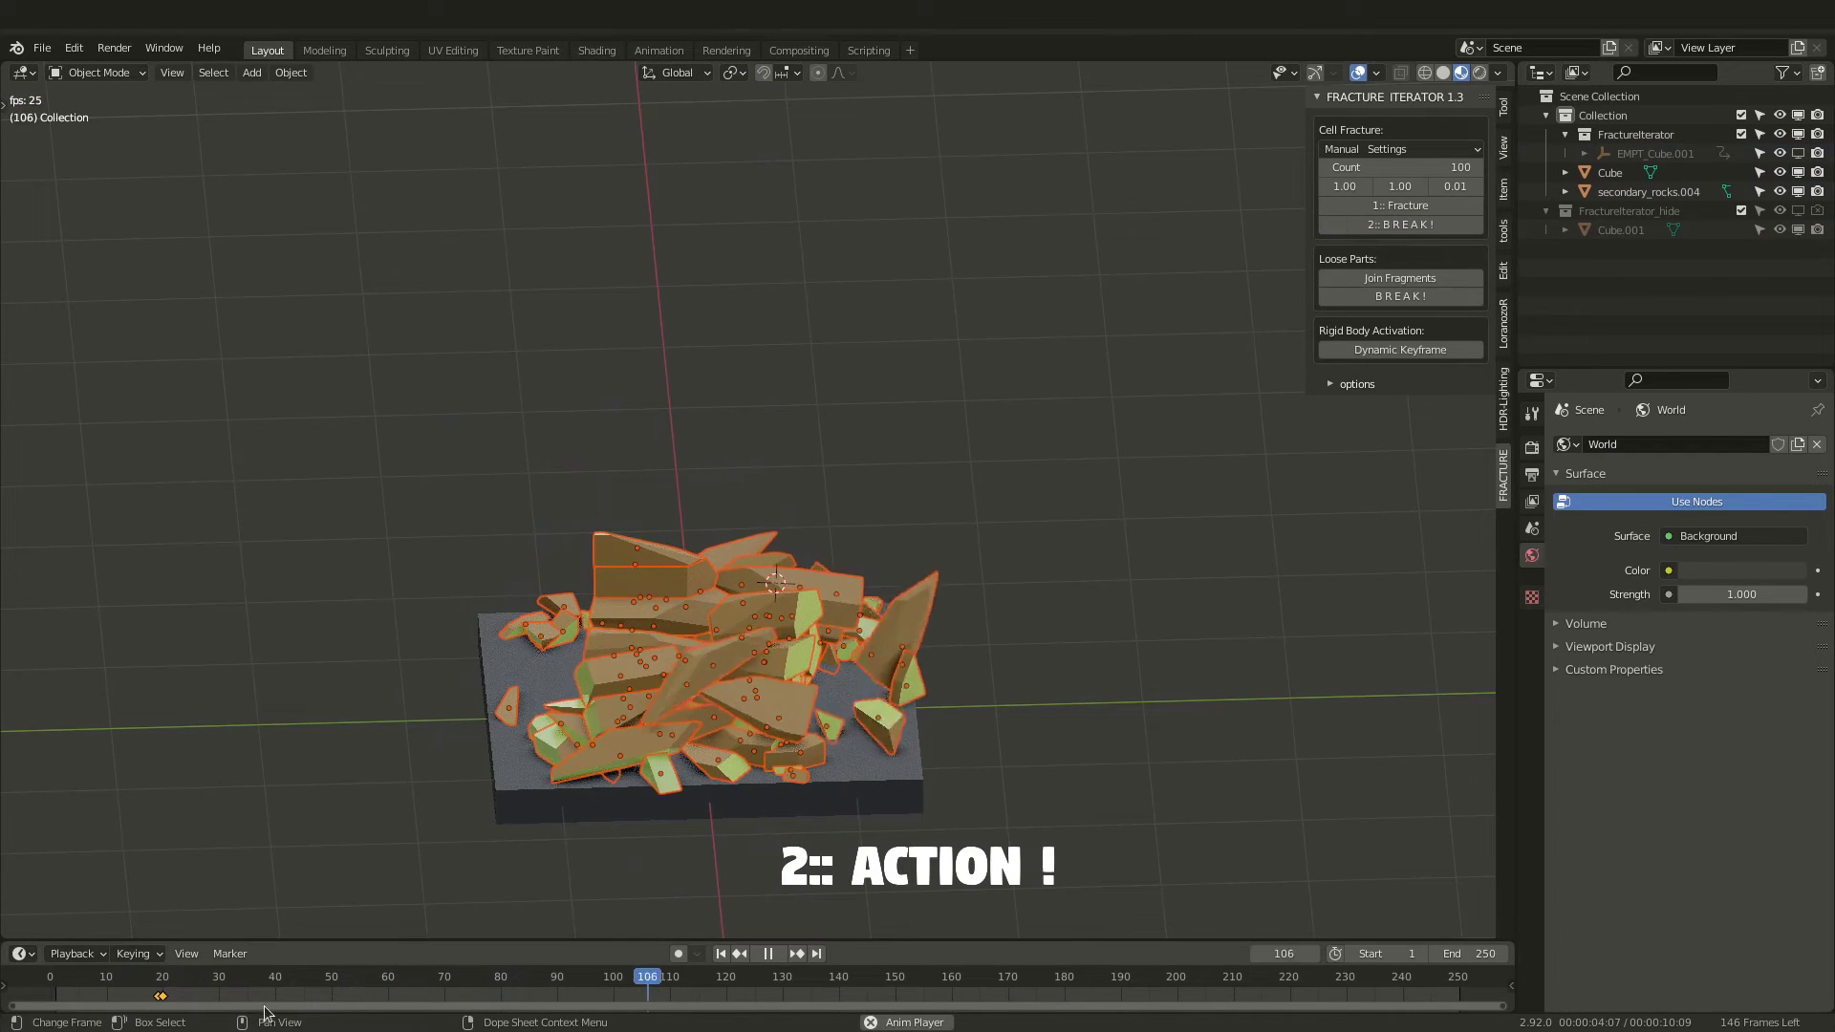
{"action": "key", "text": "shift+Left"}
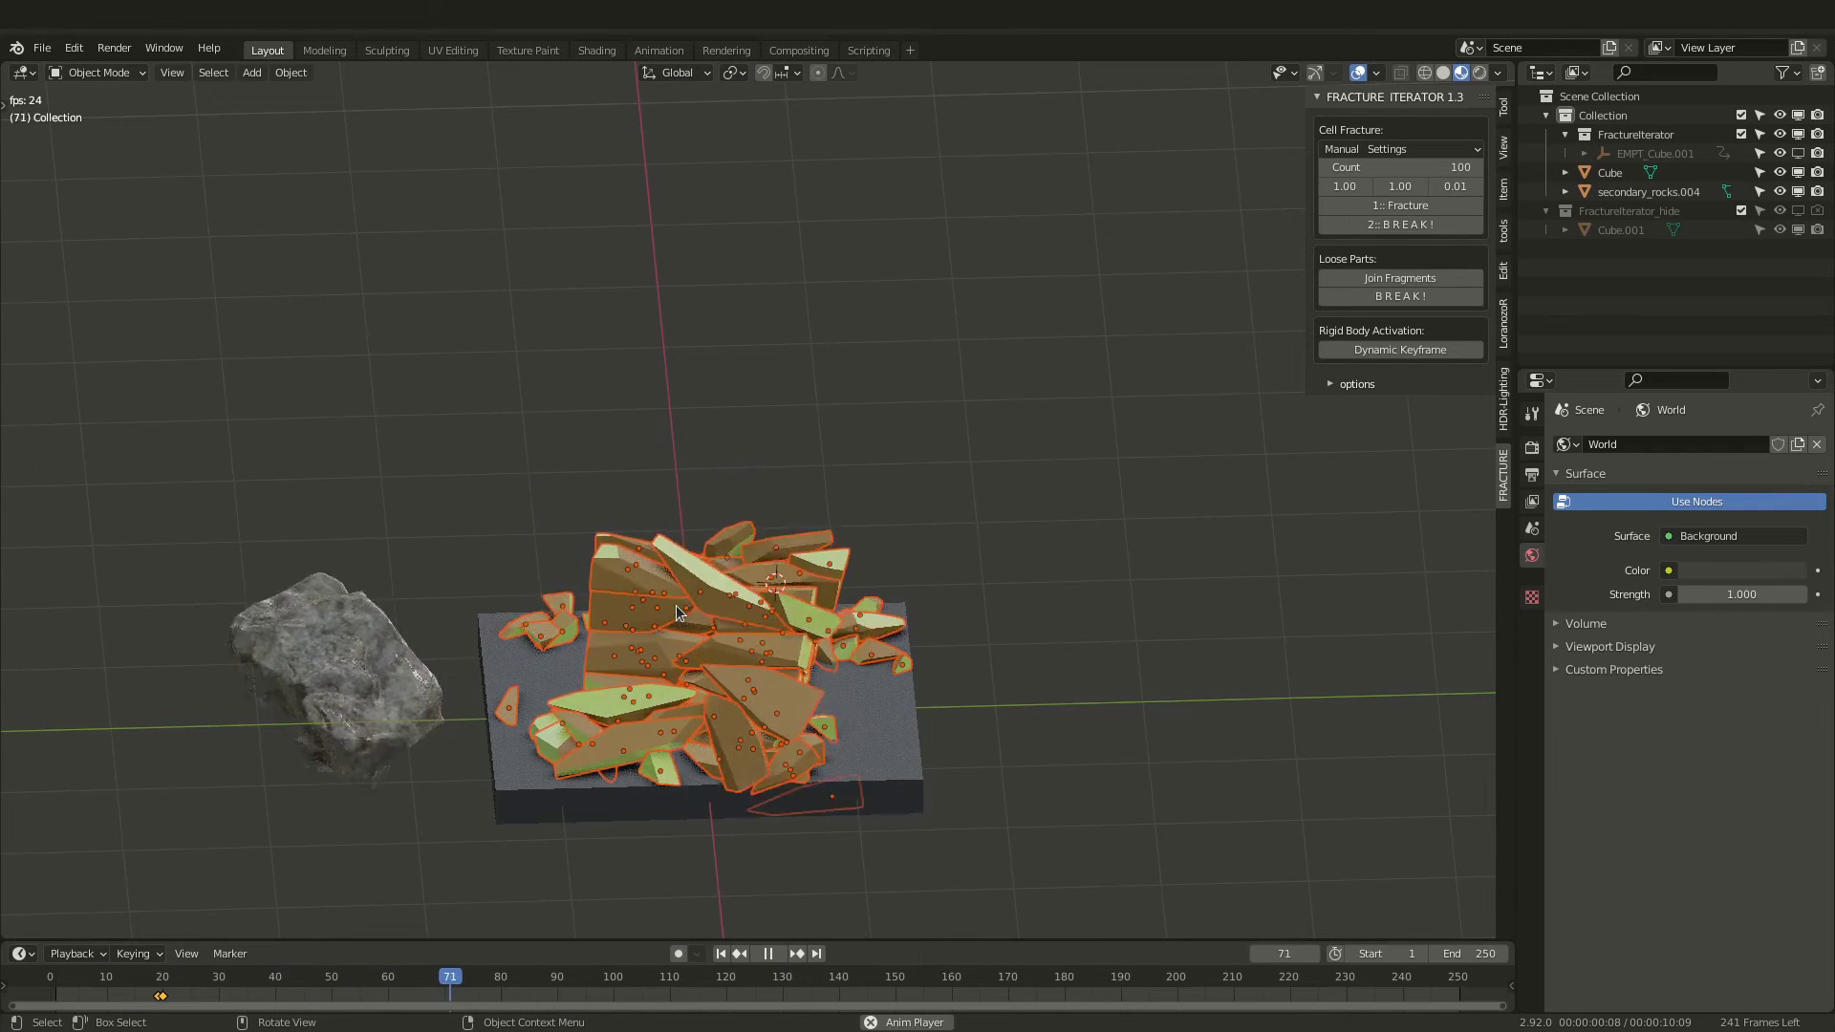
{"action": "key", "text": "space"}
{"action": "key", "text": "shift+Left"}
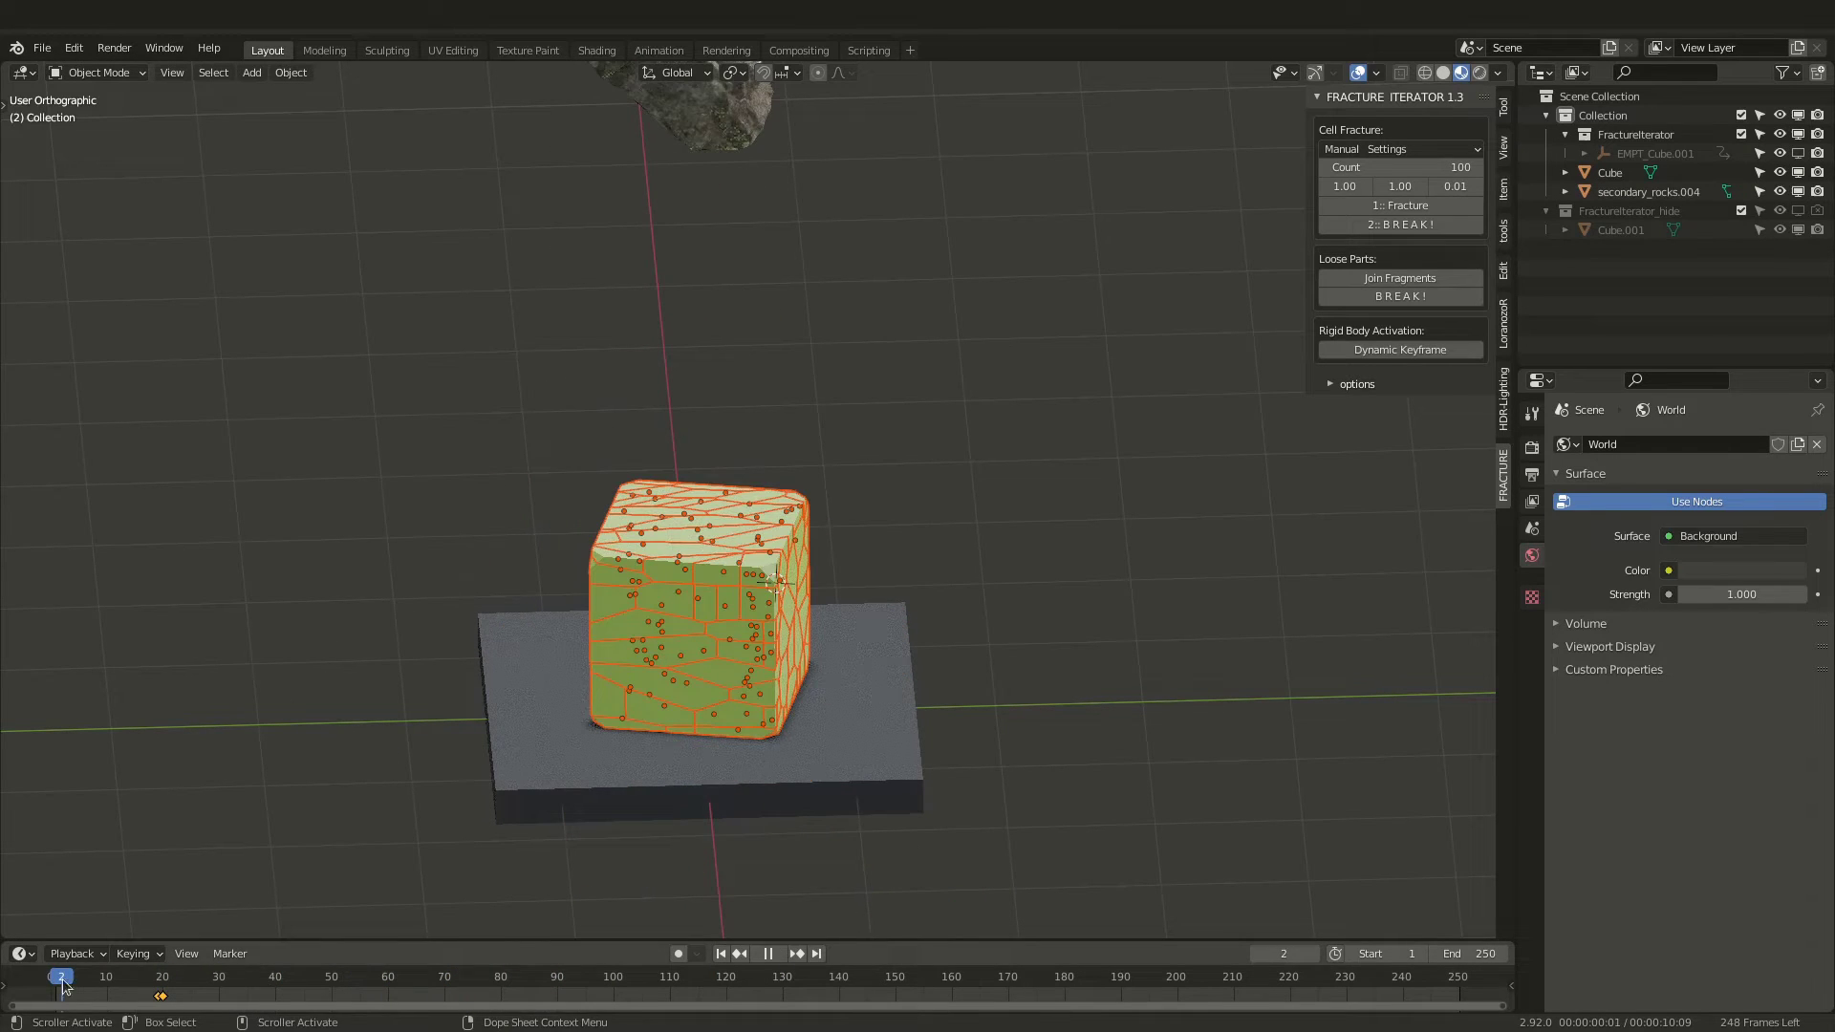
{"action": "key", "text": "space"}
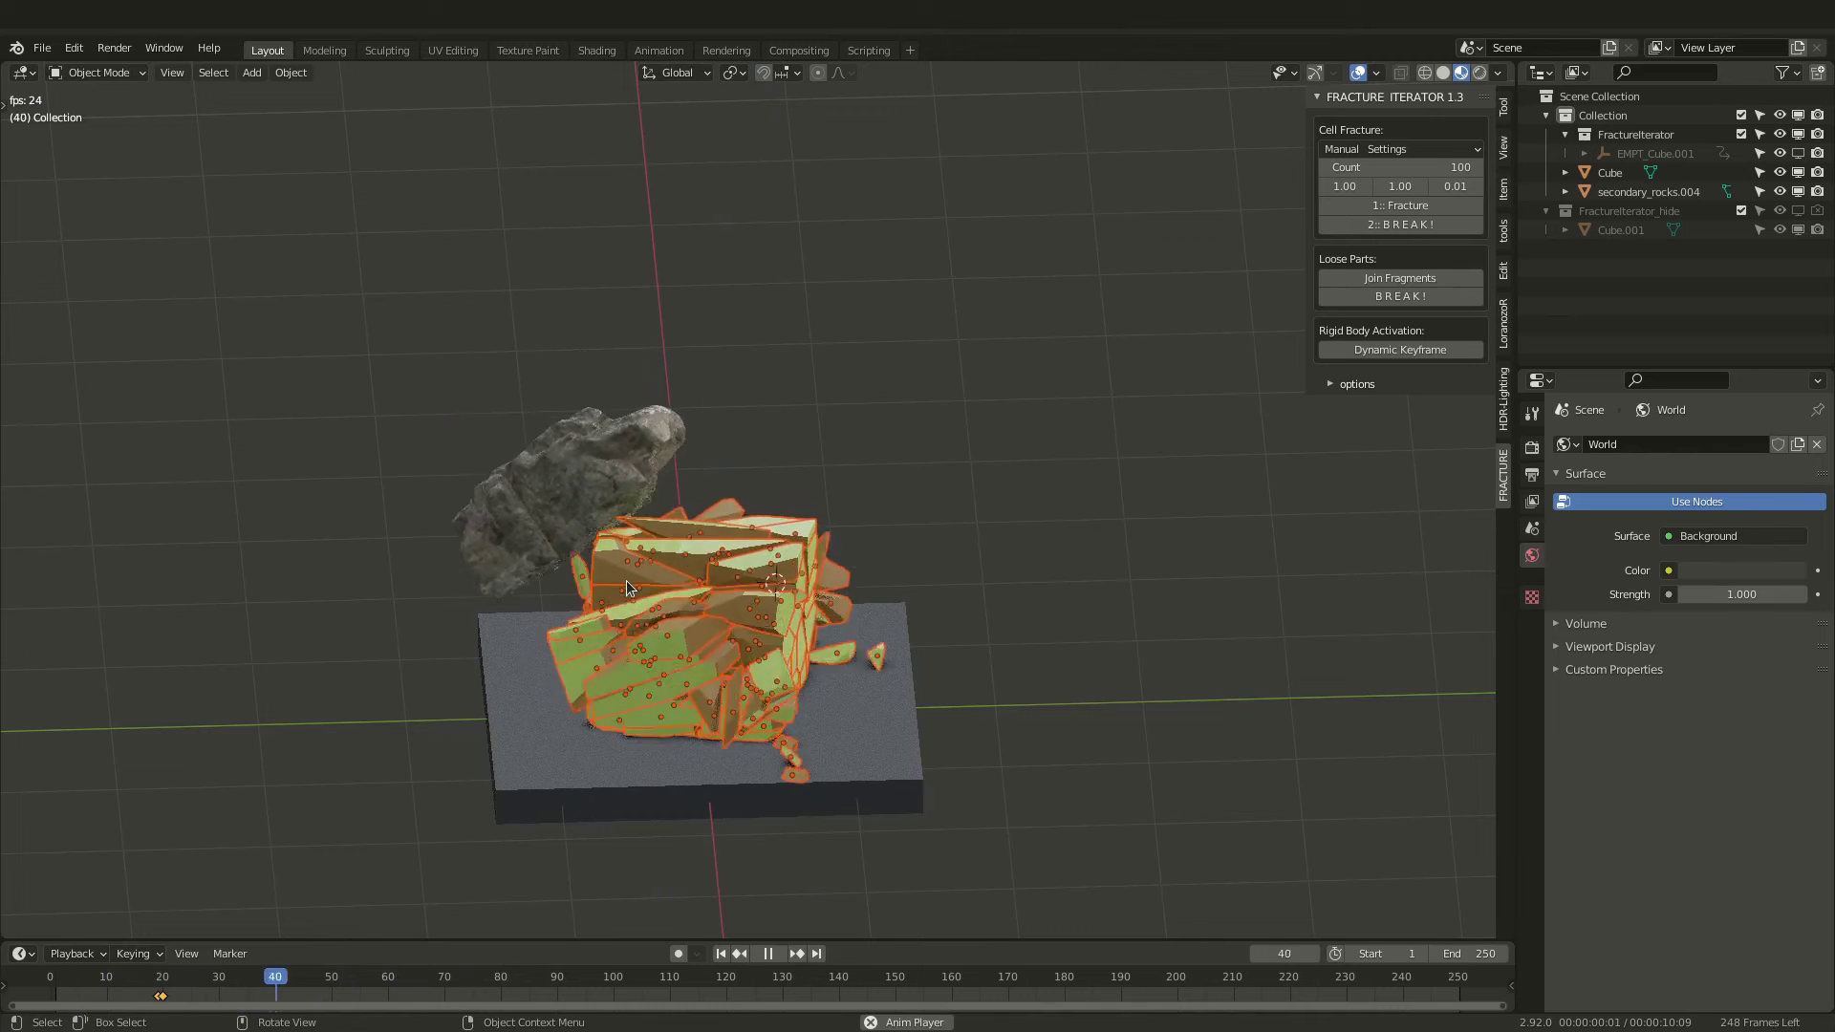
{"action": "key", "text": "space"}
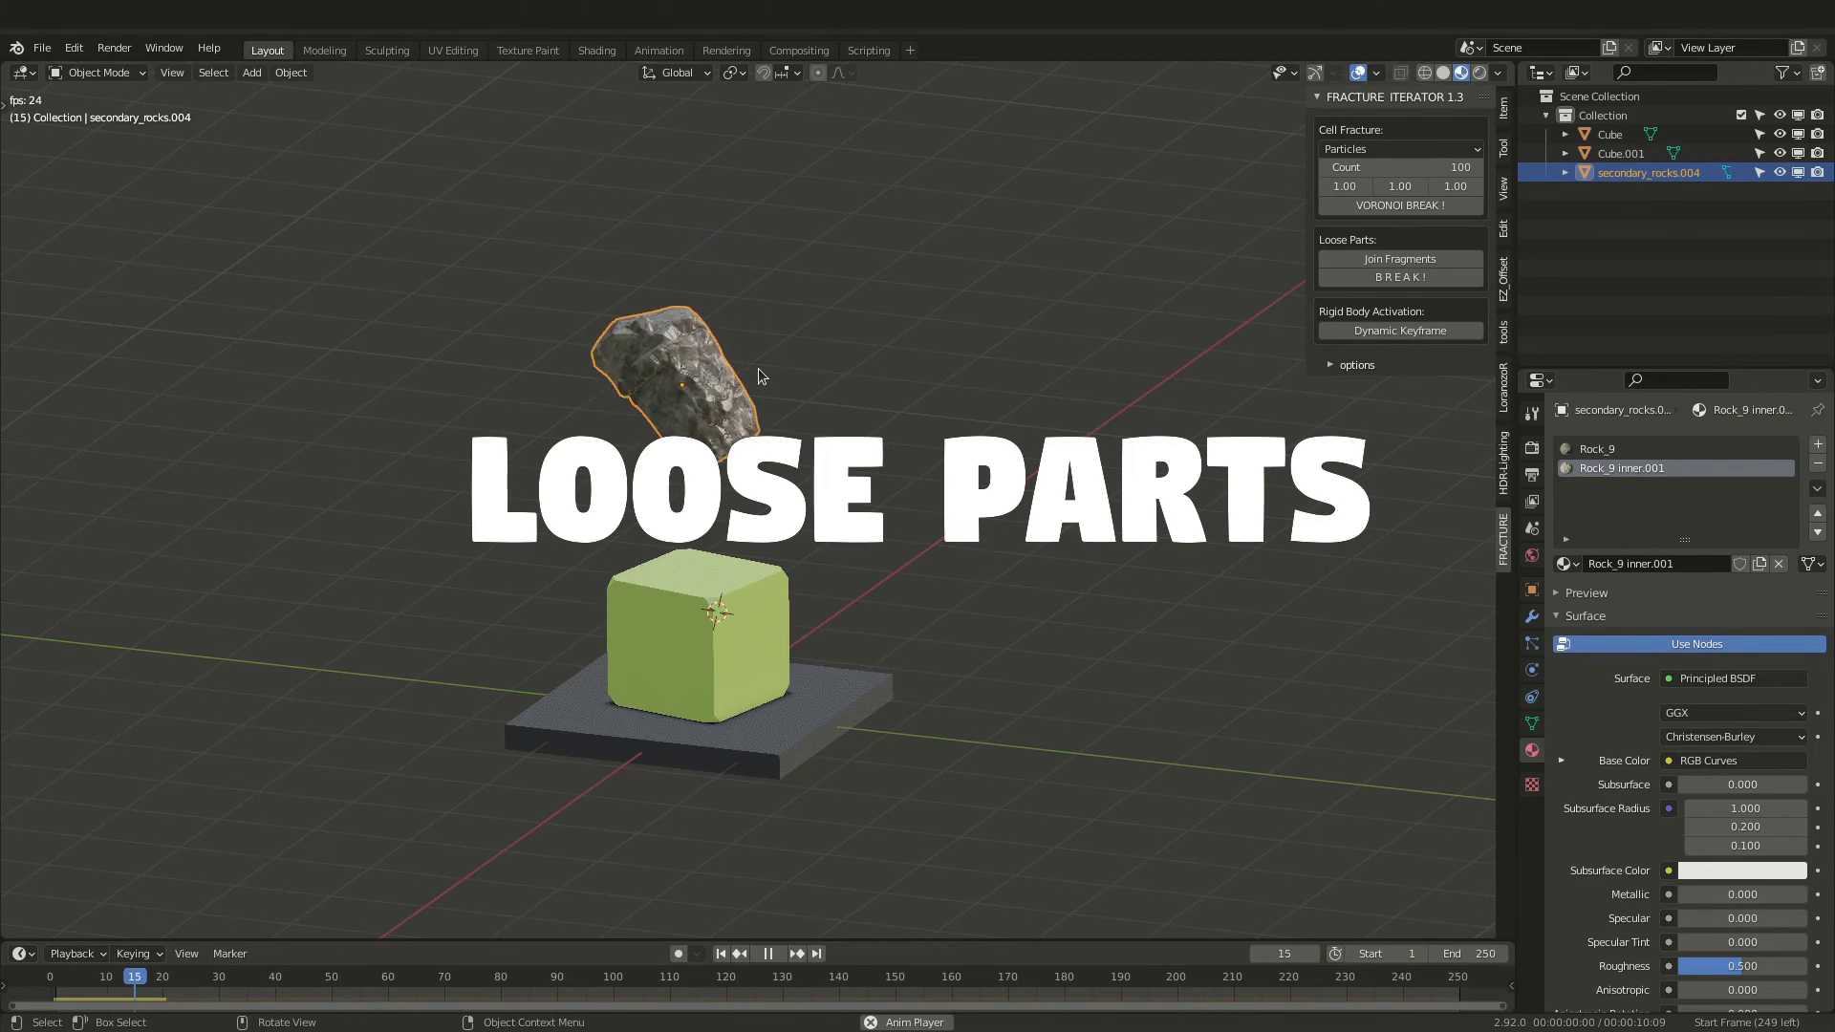
{"action": "key", "text": "space"}
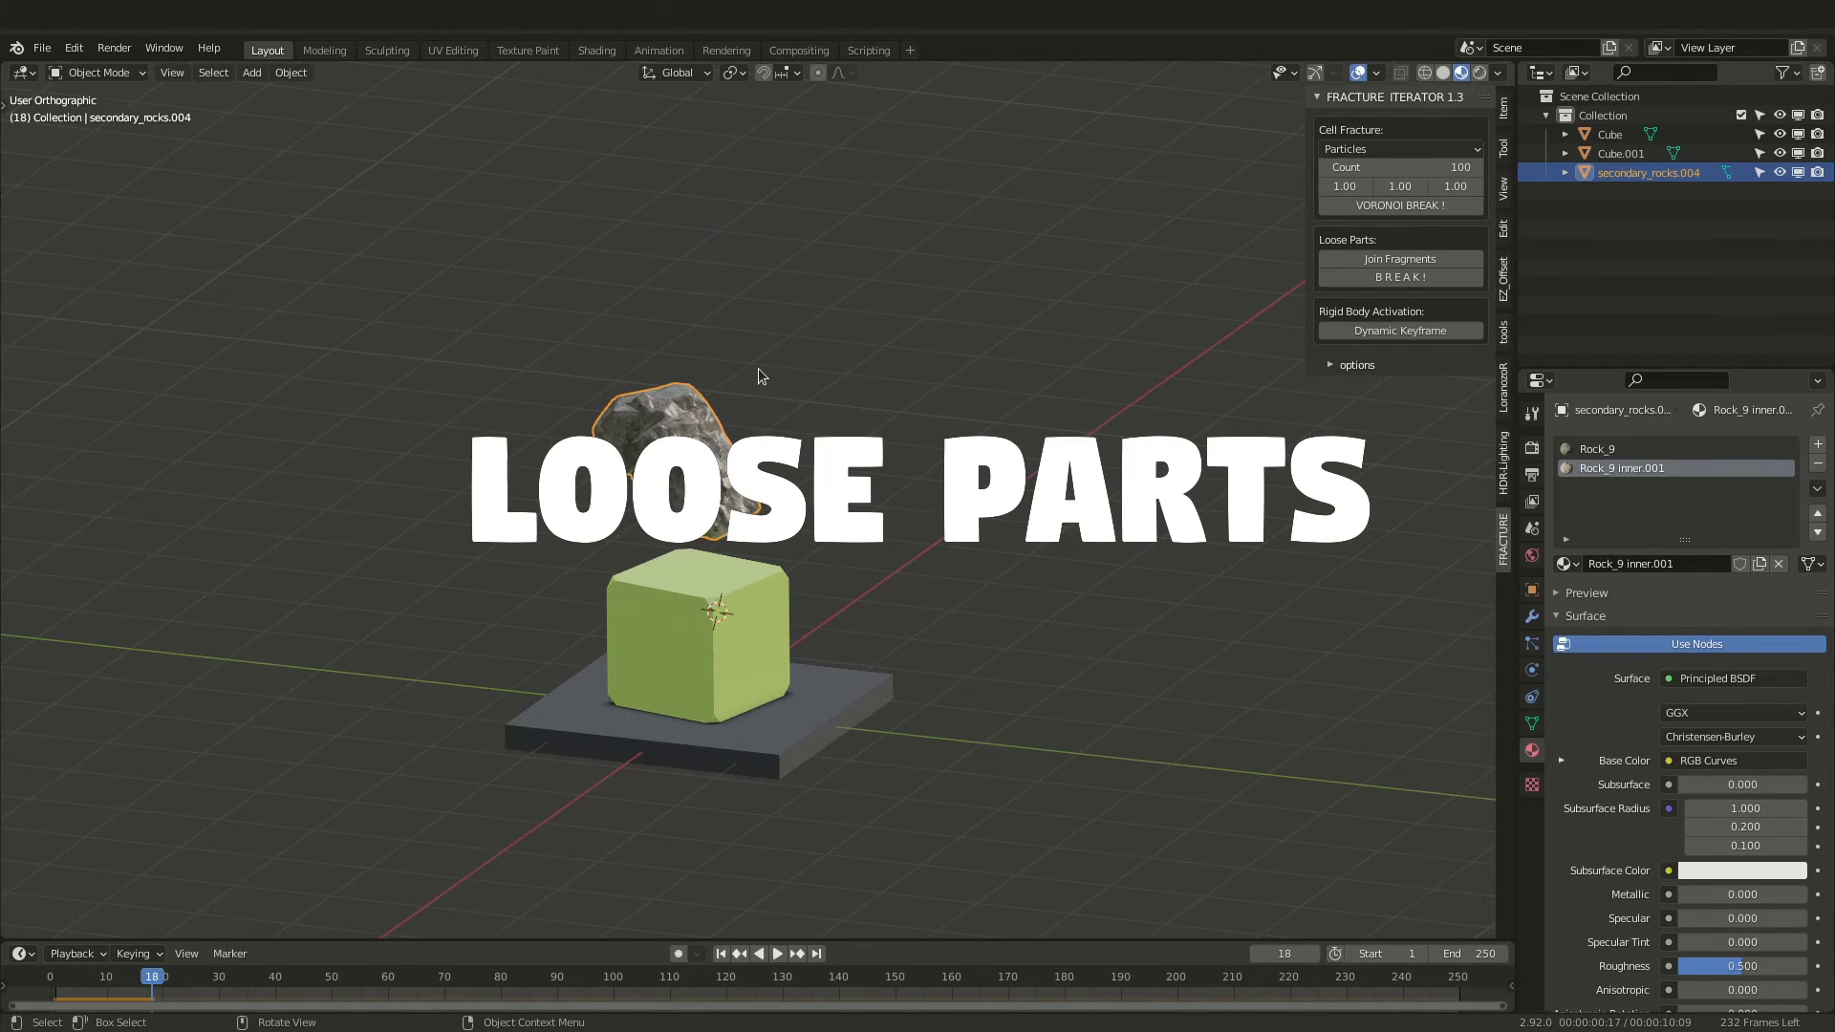
- Break the rock at frame 20 using Particles with a count of 150, and return to frame 16
{"action": "key", "text": "Right"}
{"action": "key", "text": "Right"}
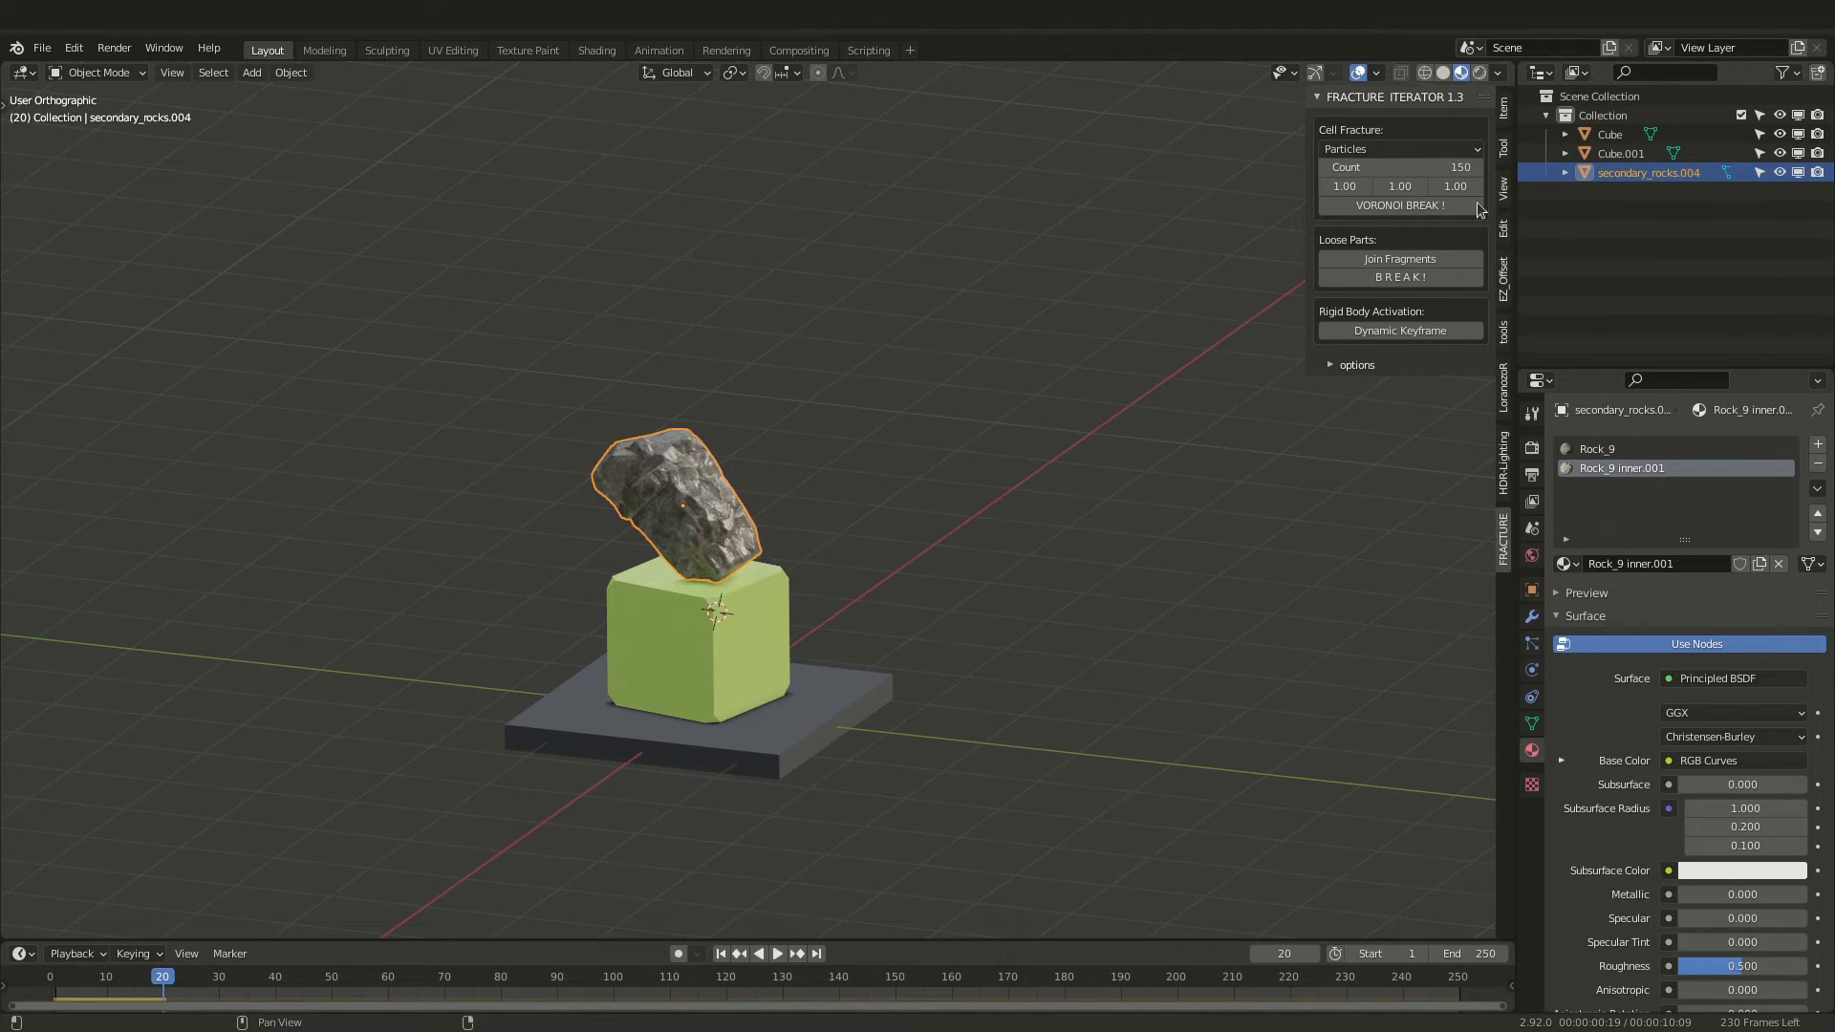
{"action": "left_click", "coordinate": [1393, 207]}
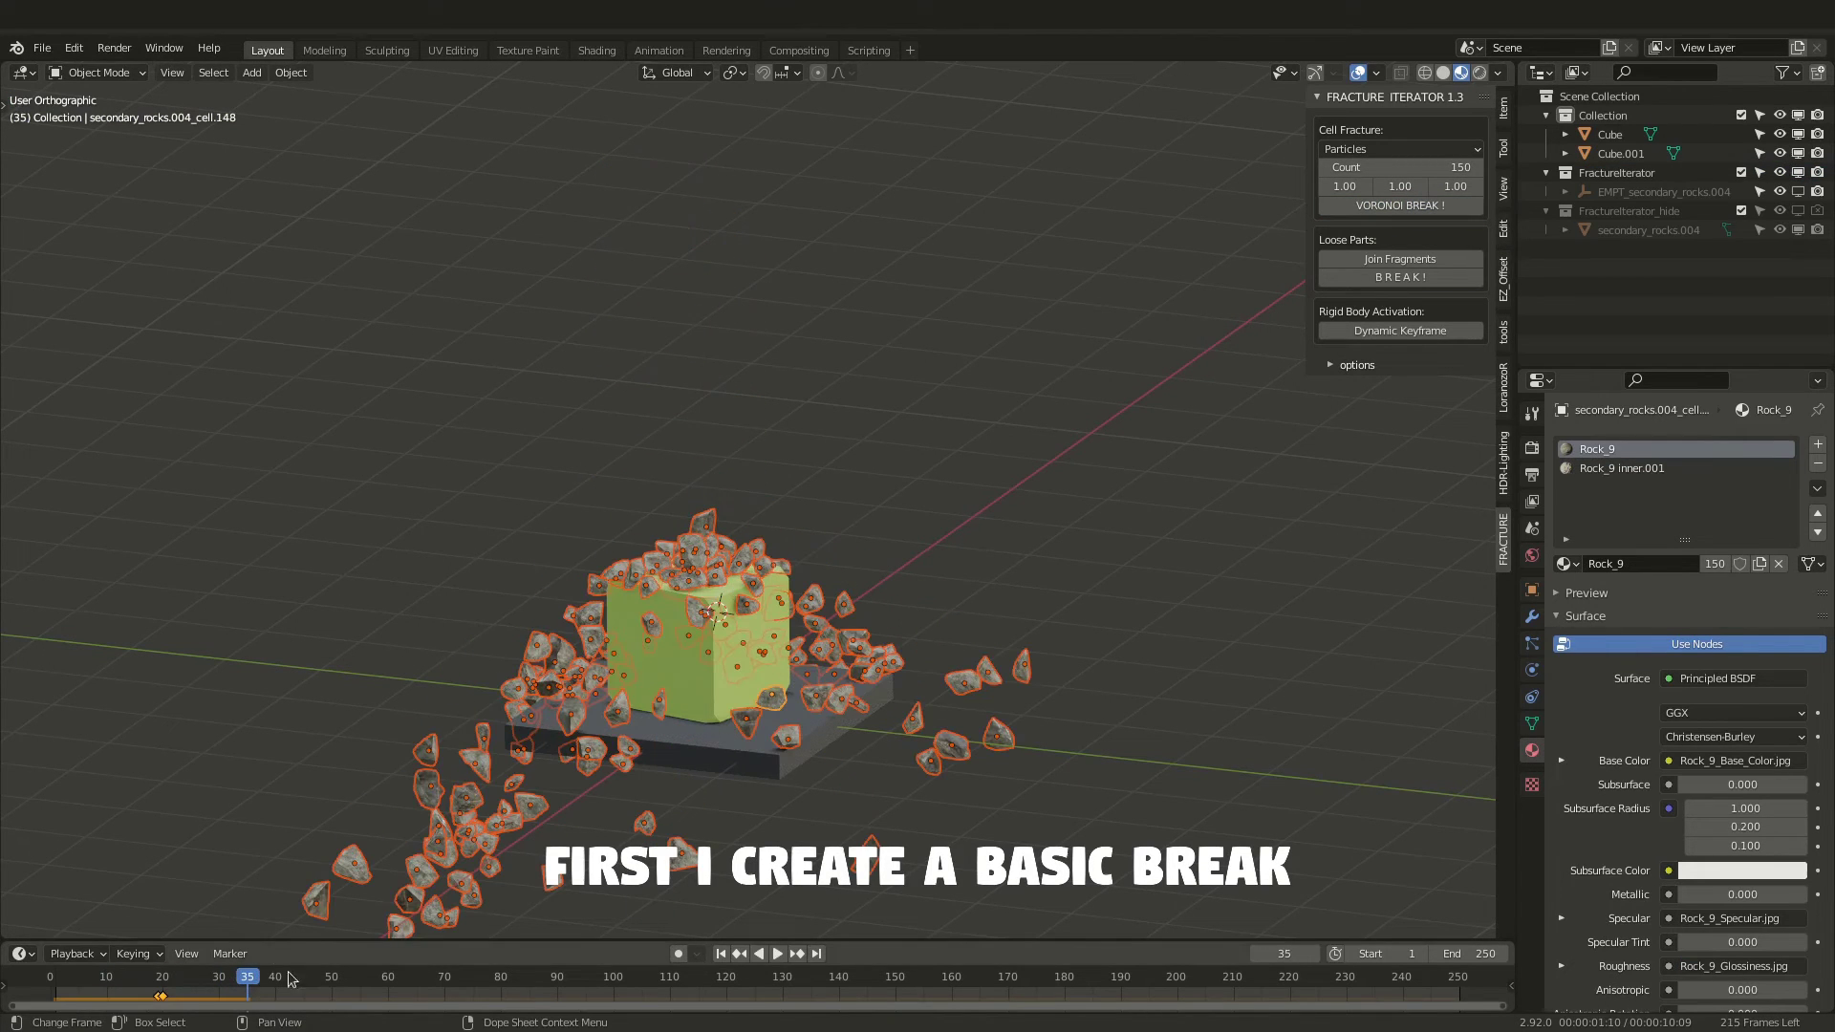
{"action": "left_click_drag", "start_coordinate": [218, 975], "coordinate": [139, 976]}
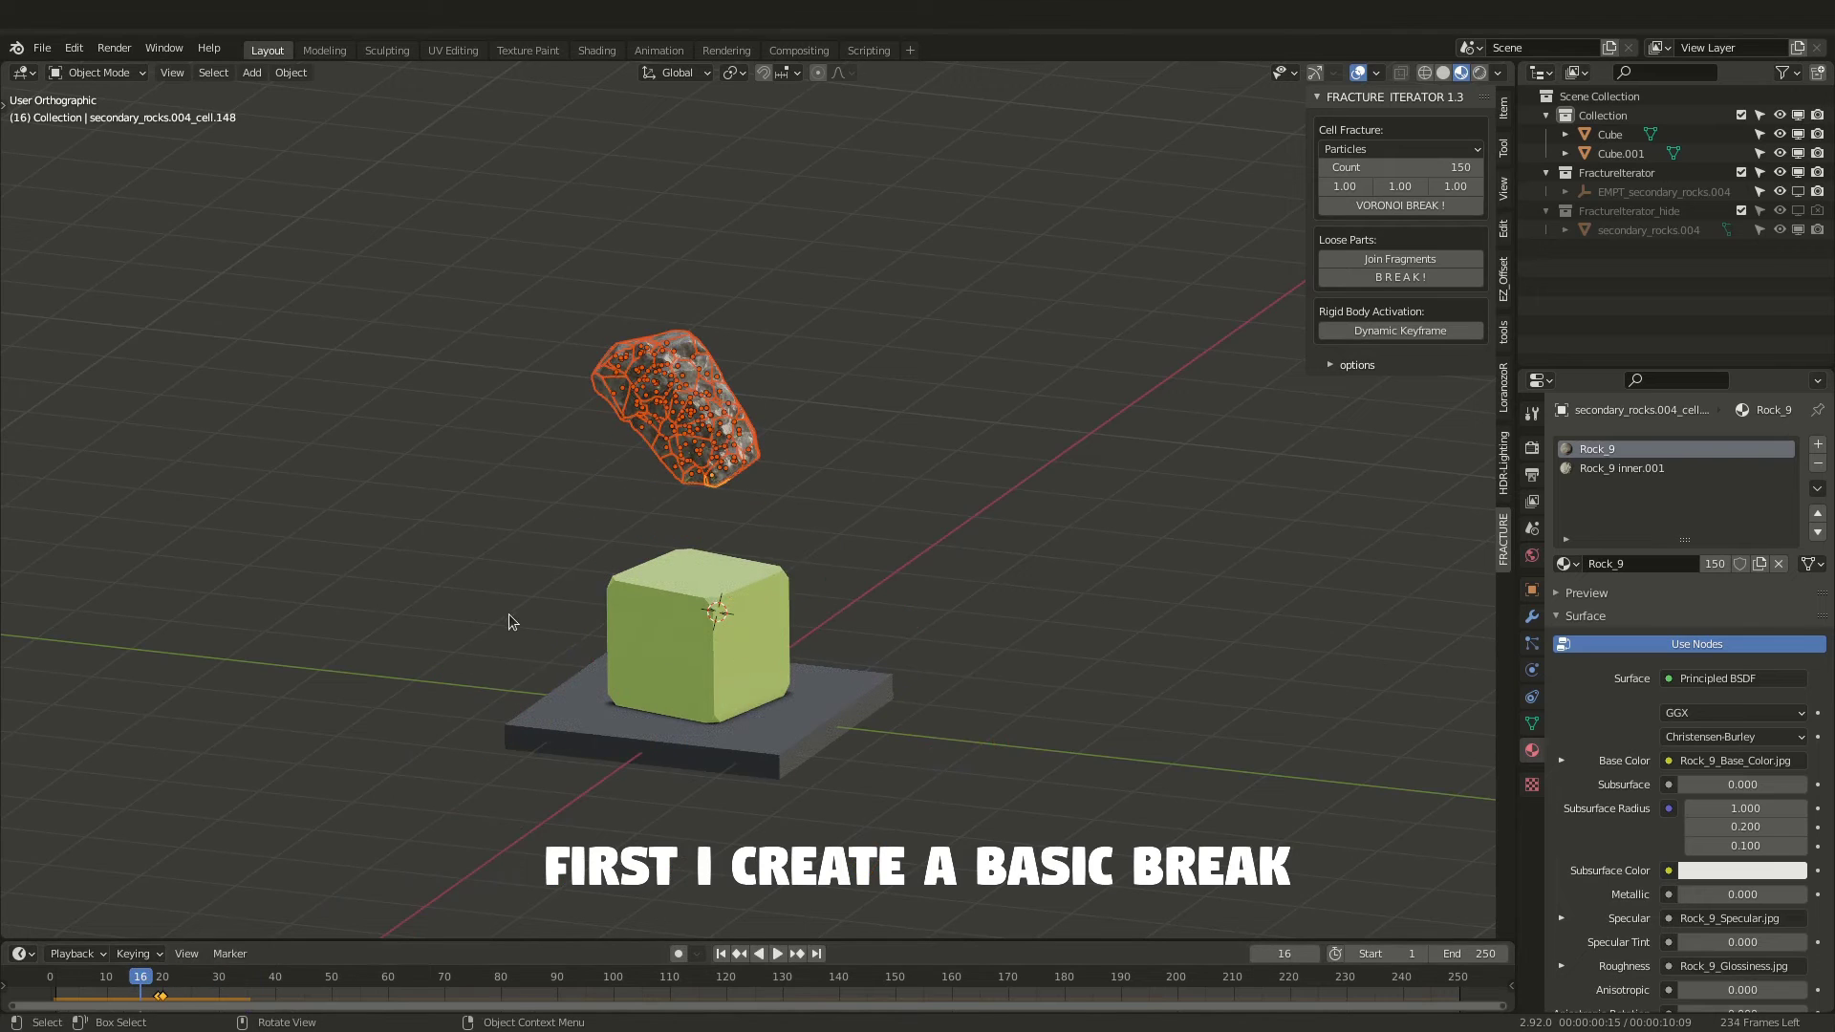
- Select the fragments in the upper part of the rock and join them into one piece at frame 16
{"action": "middle_click_drag", "start_coordinate": [548, 580], "coordinate": [620, 523]}
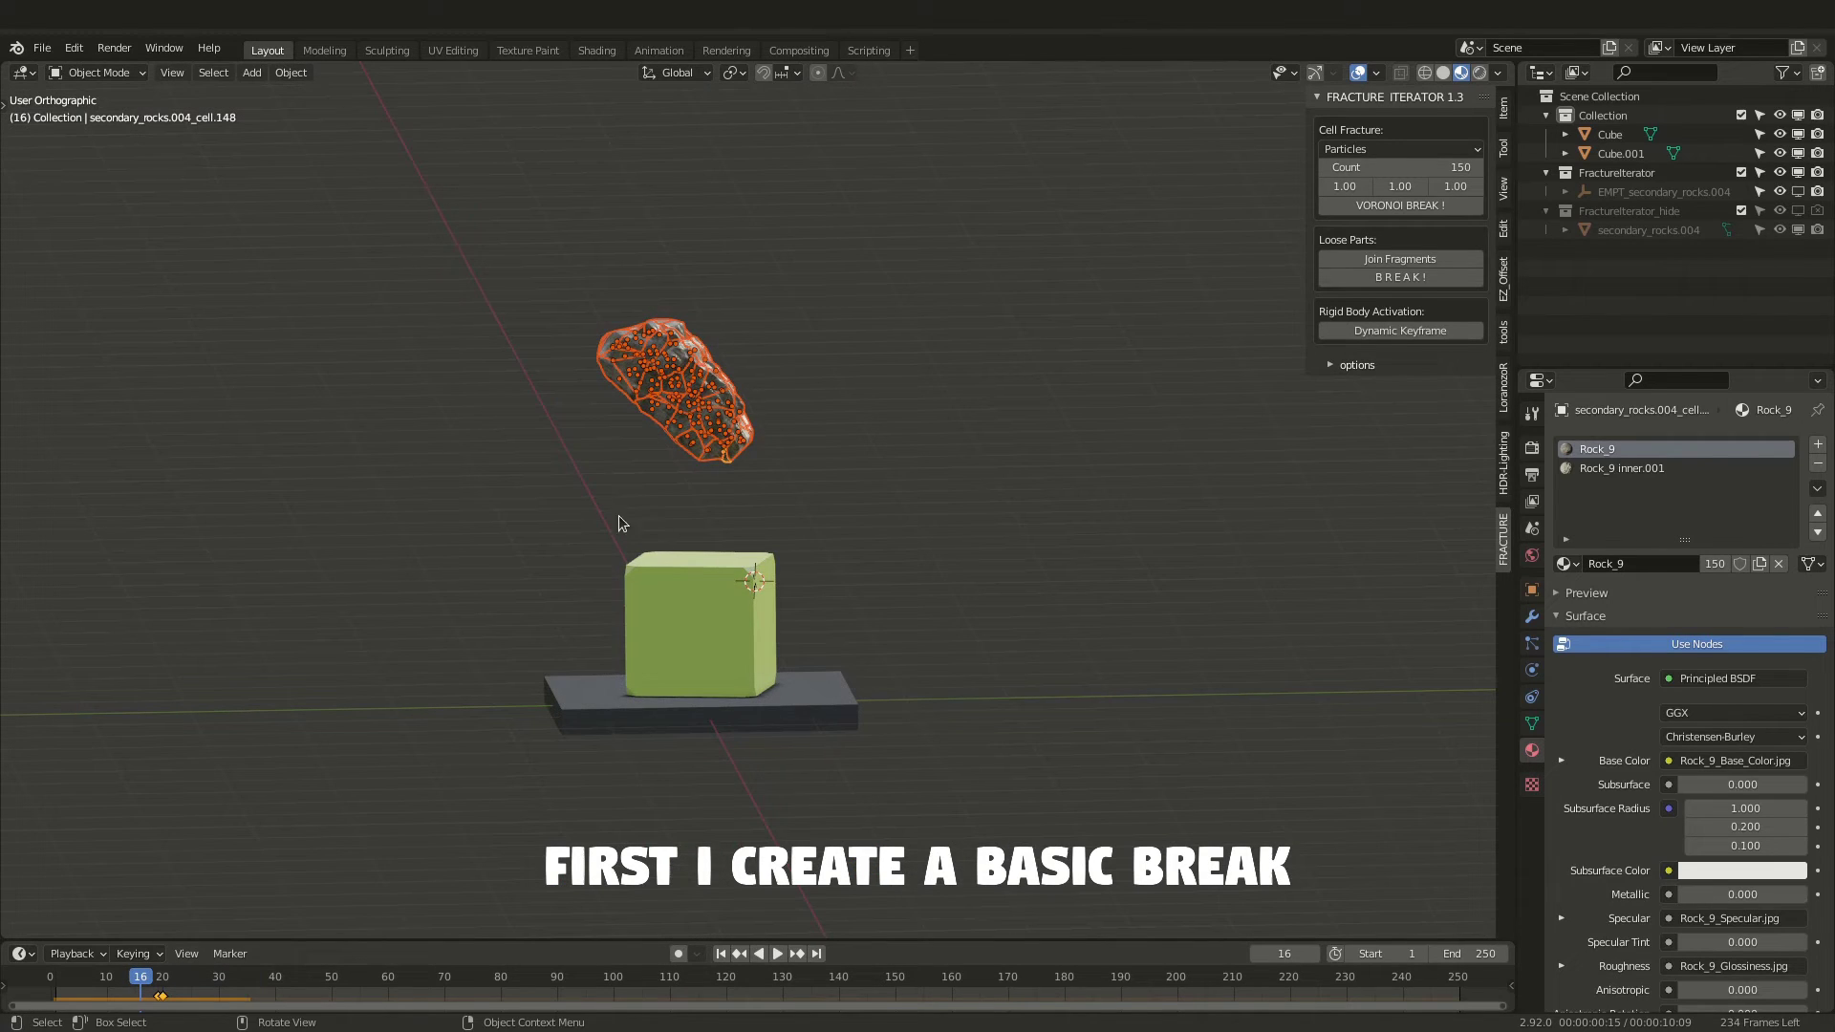
{"action": "key", "text": "space"}
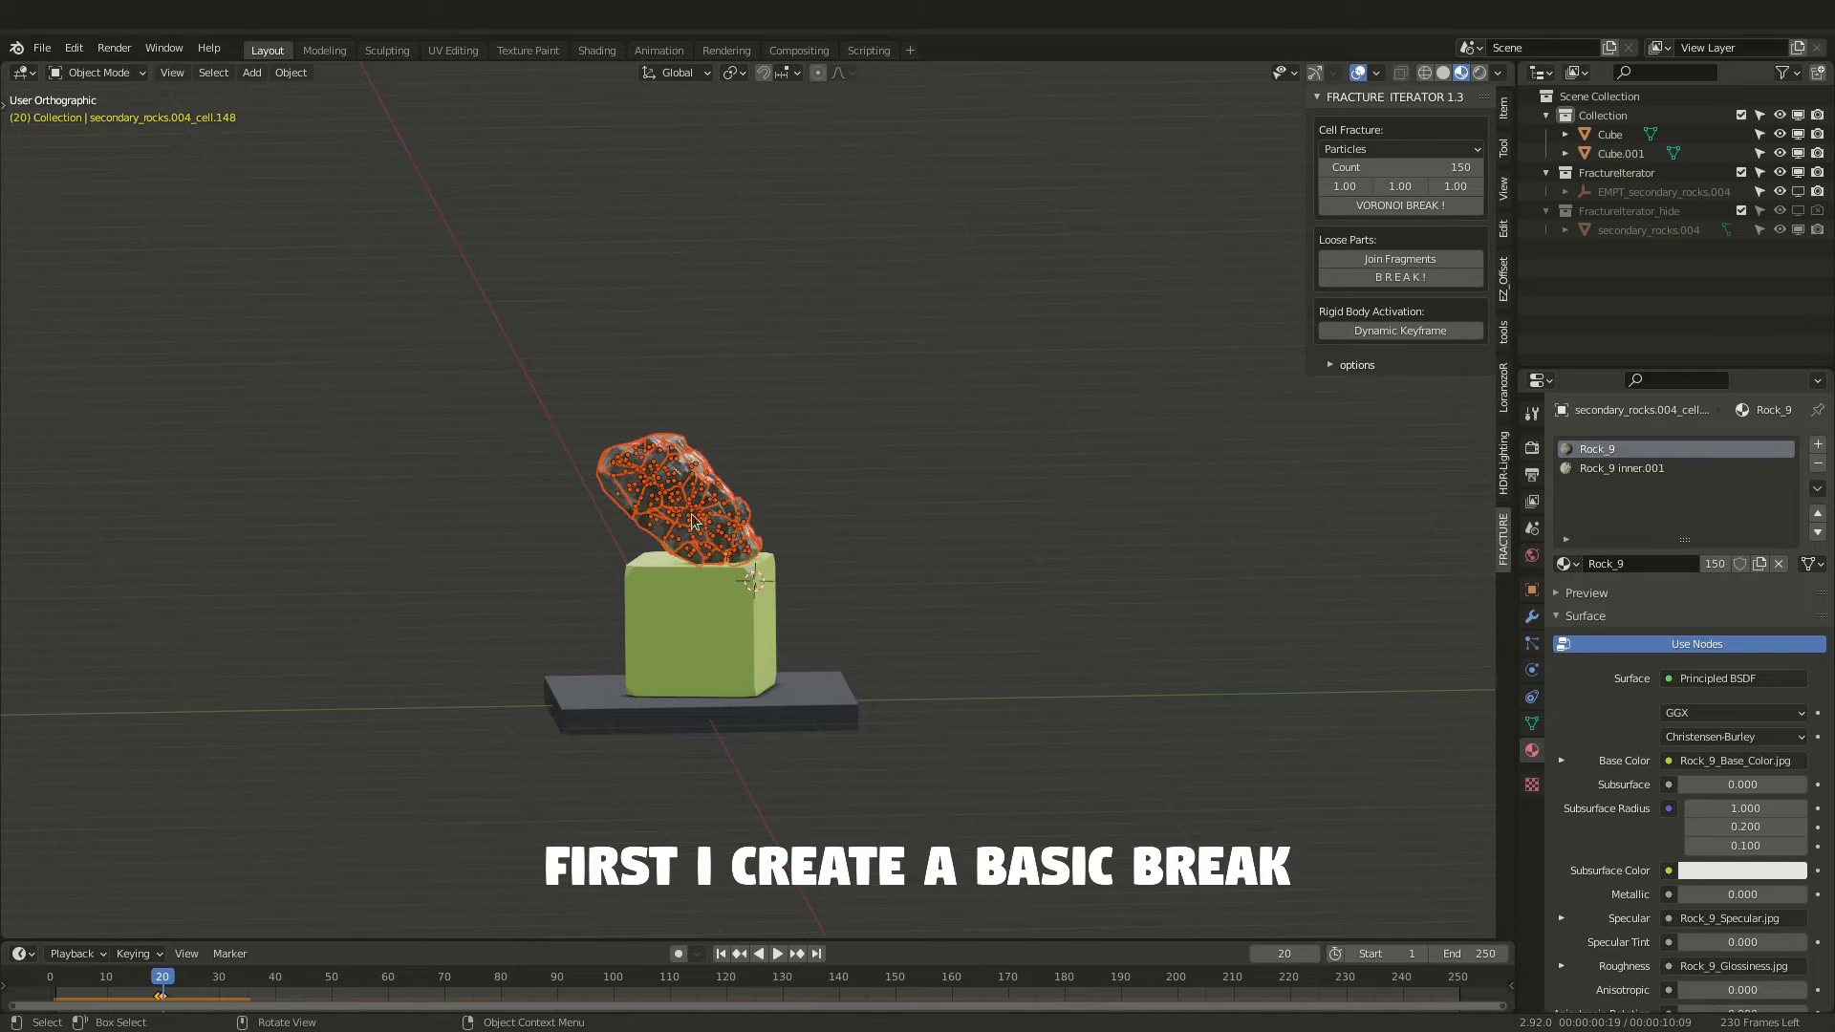
{"action": "scroll", "coordinate": [726, 551], "scroll_direction": "down", "scroll_amount": 5}
{"action": "middle_click_drag", "start_coordinate": [756, 566], "coordinate": [748, 568]}
{"action": "right_click", "coordinate": [752, 567]}
{"action": "scroll", "coordinate": [711, 541], "scroll_direction": "up", "scroll_amount": 6}
{"action": "middle_click_drag", "start_coordinate": [685, 430], "coordinate": [614, 453]}
{"action": "scroll", "coordinate": [669, 439], "scroll_direction": "down", "scroll_amount": 2}
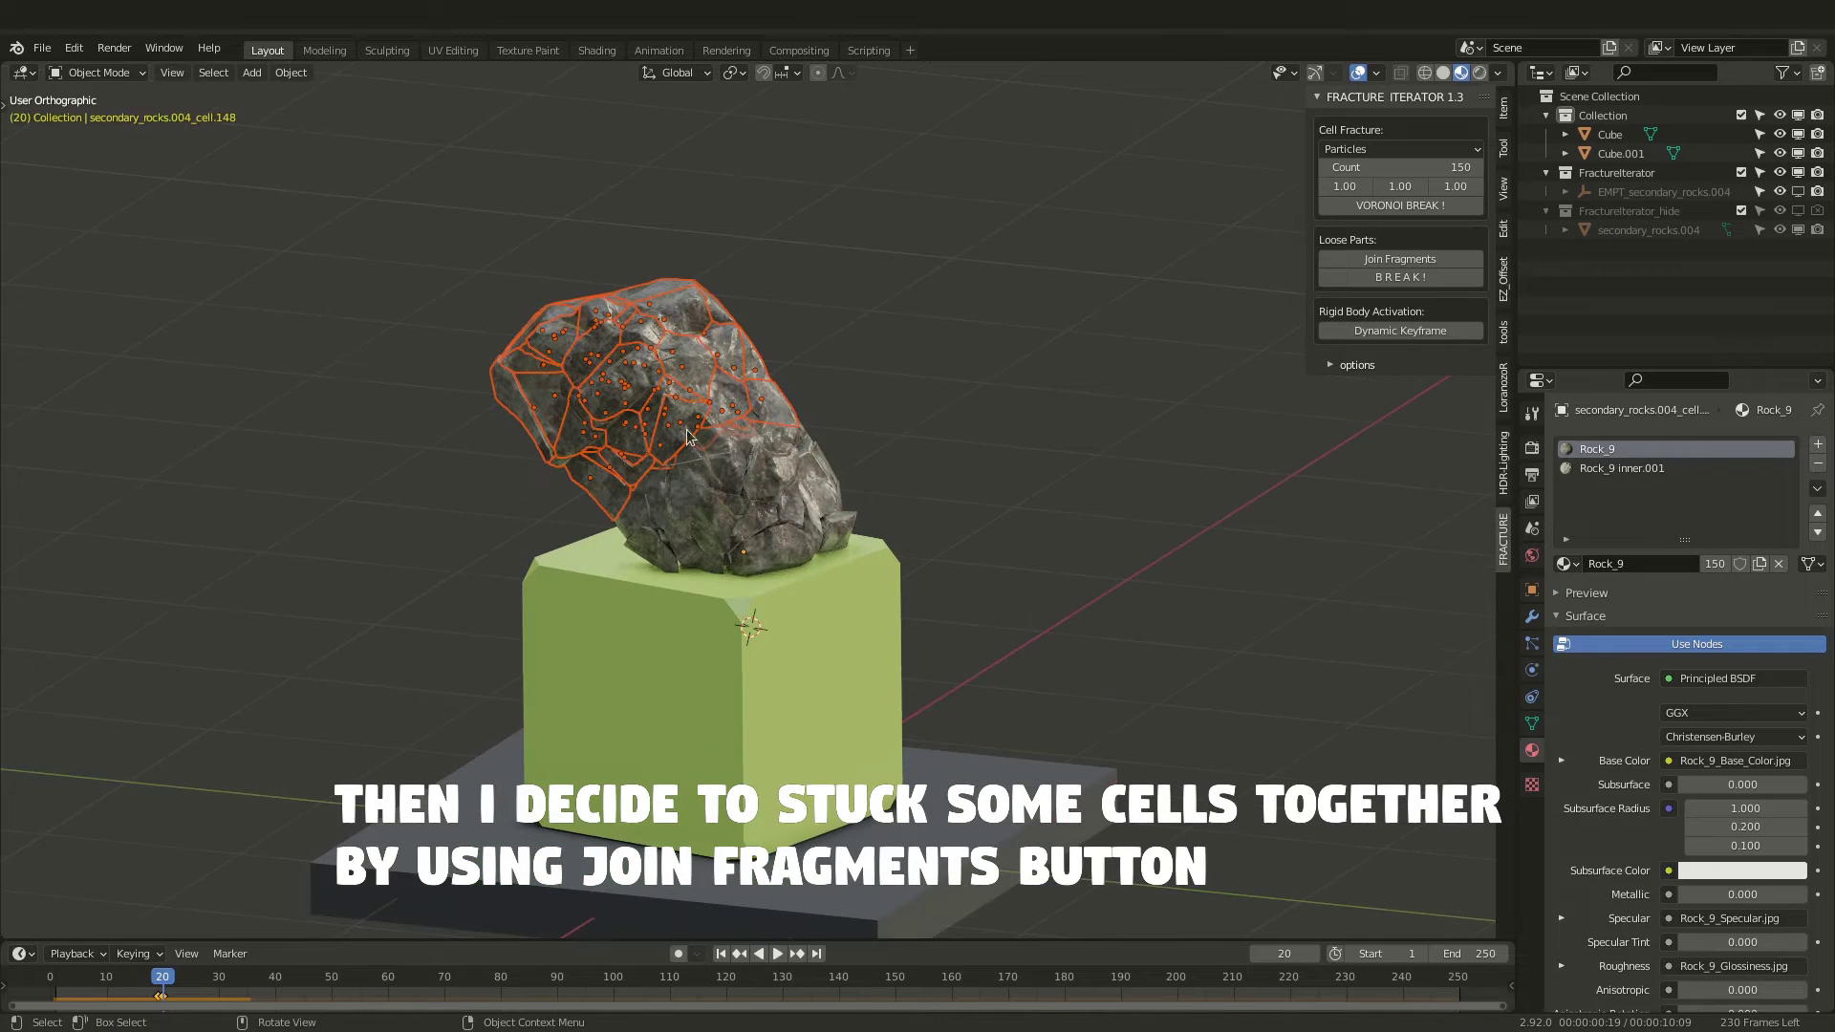
{"action": "left_click_drag", "start_coordinate": [158, 980], "coordinate": [140, 979]}
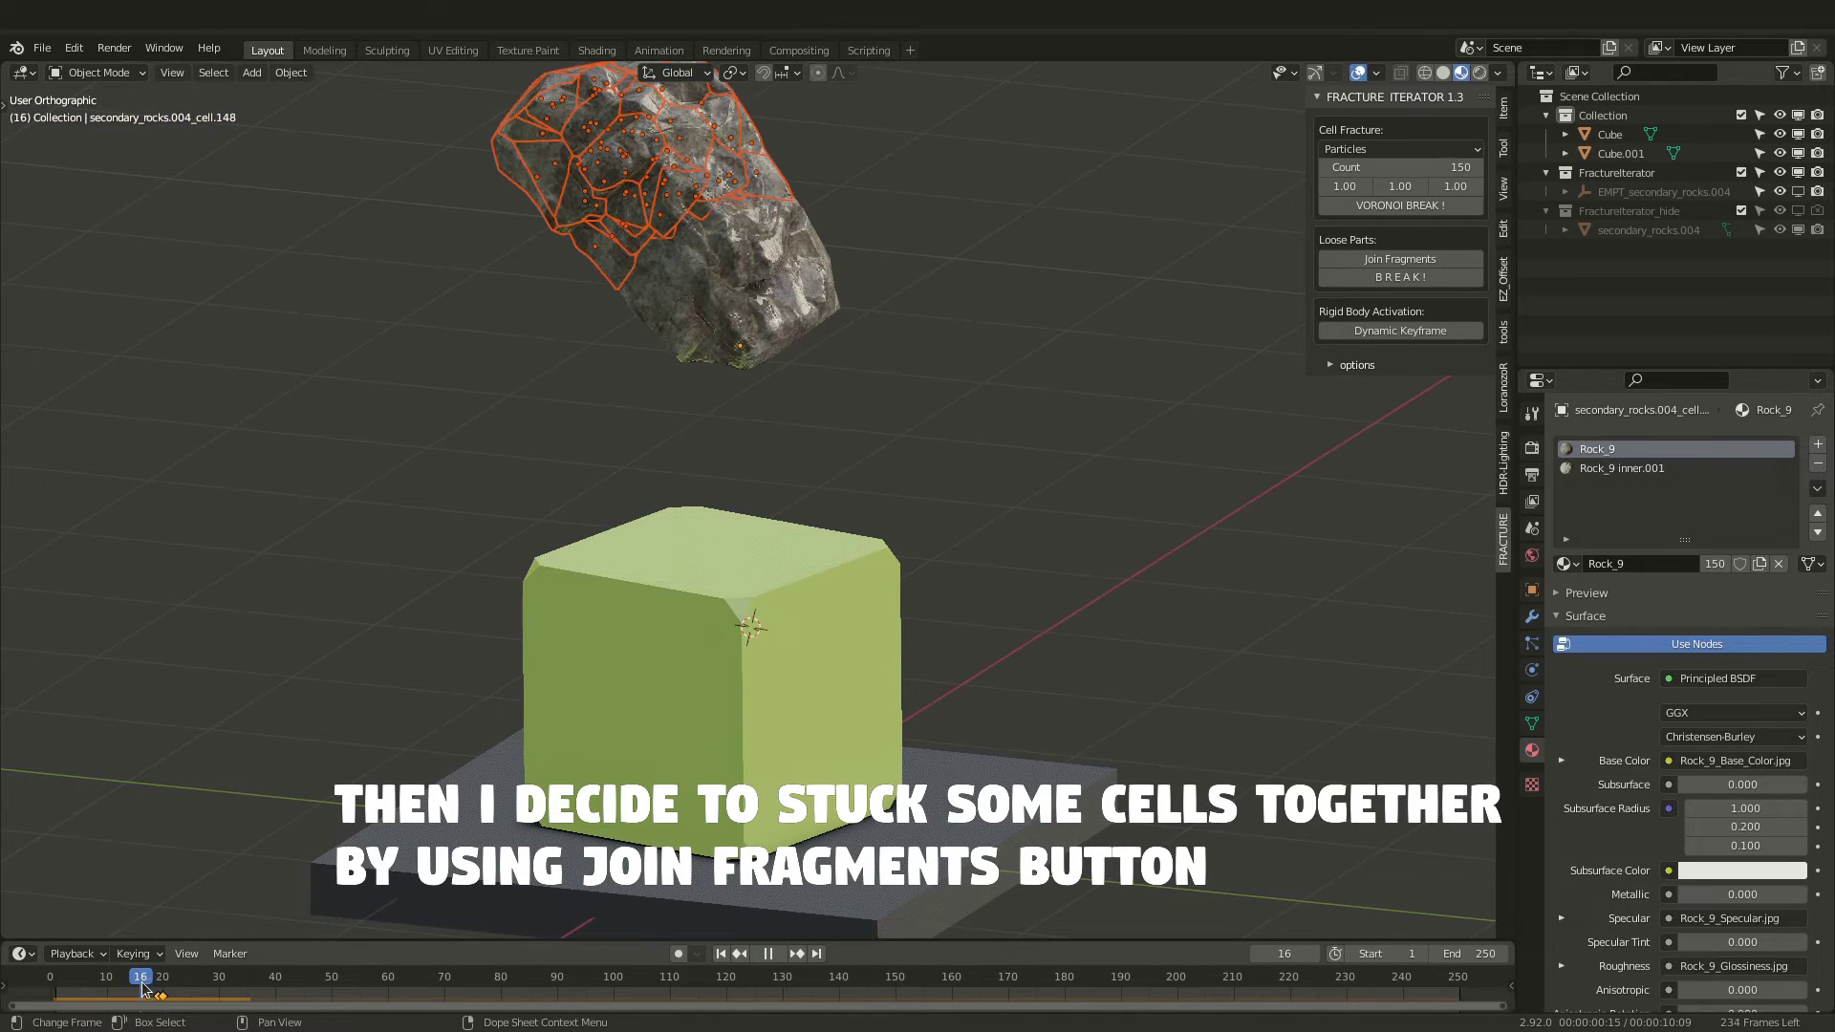
{"action": "left_click", "coordinate": [1416, 260]}
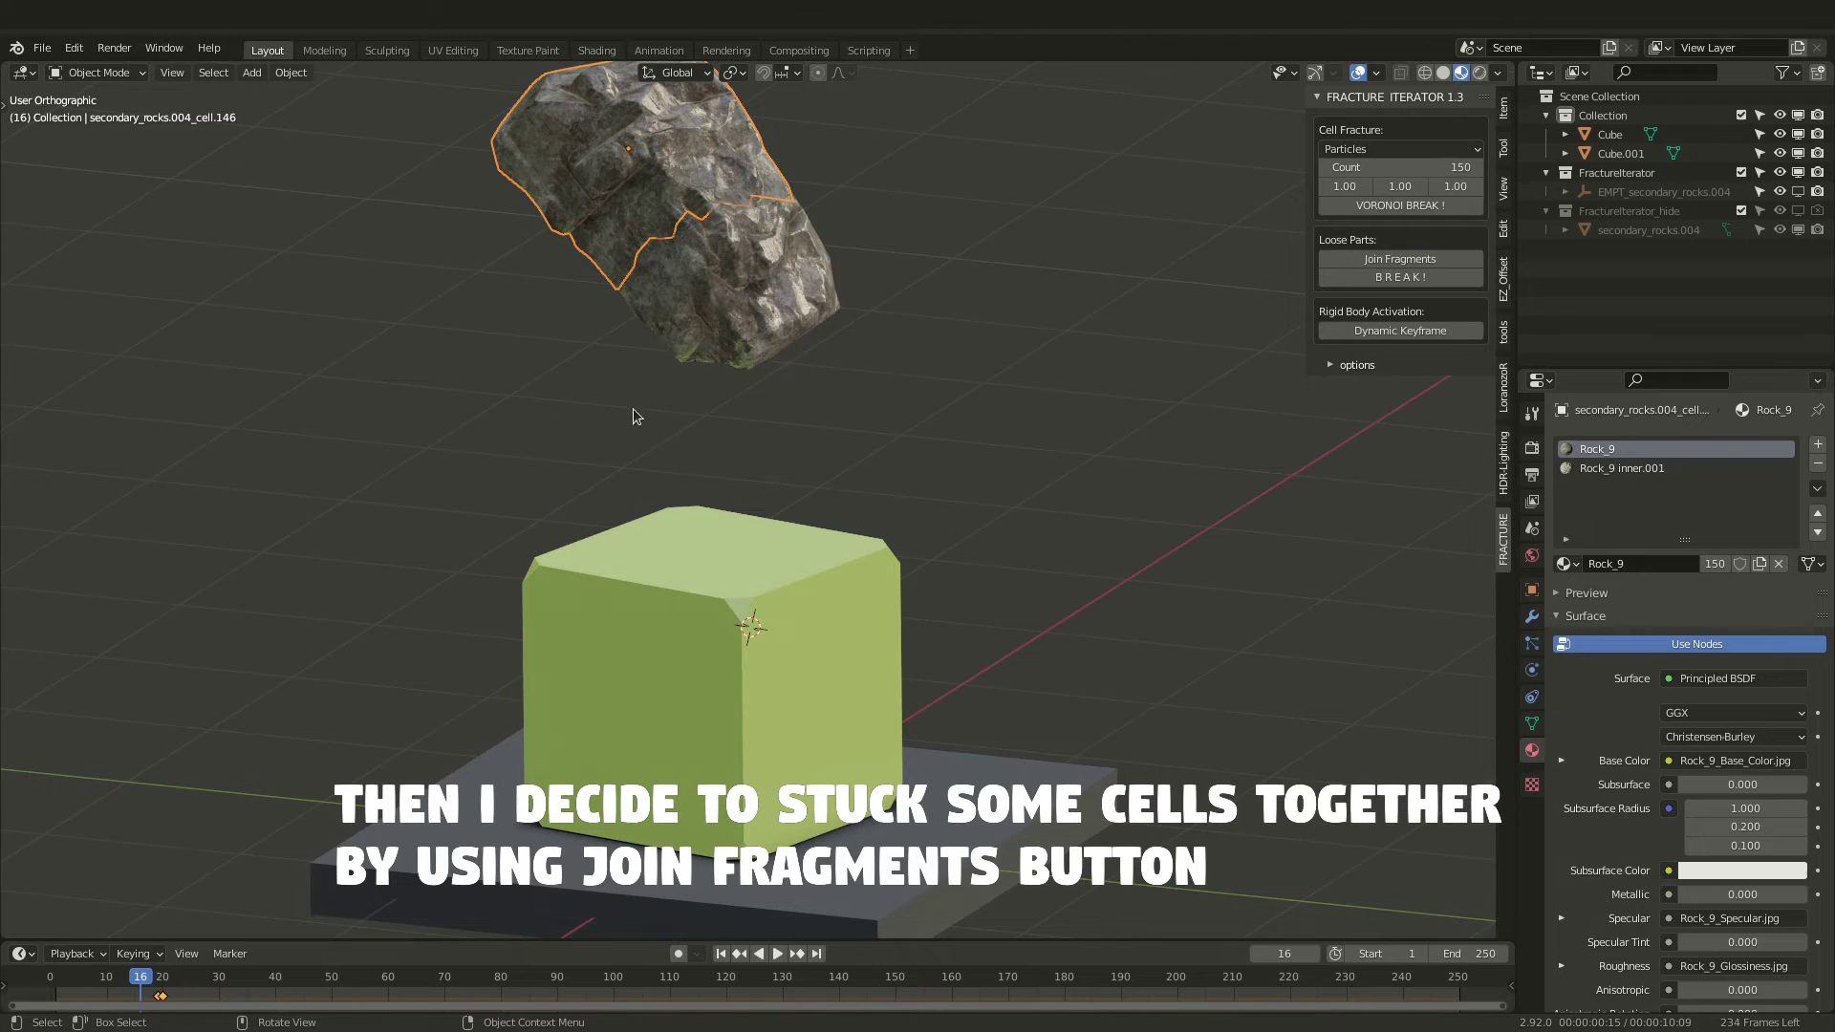
- Replay the rock's break from frame 1 to frame 39 and examine the joined piece among the scattered fragments
{"action": "key", "text": "shift+Left"}
{"action": "scroll", "coordinate": [434, 493], "scroll_direction": "down", "scroll_amount": 5}
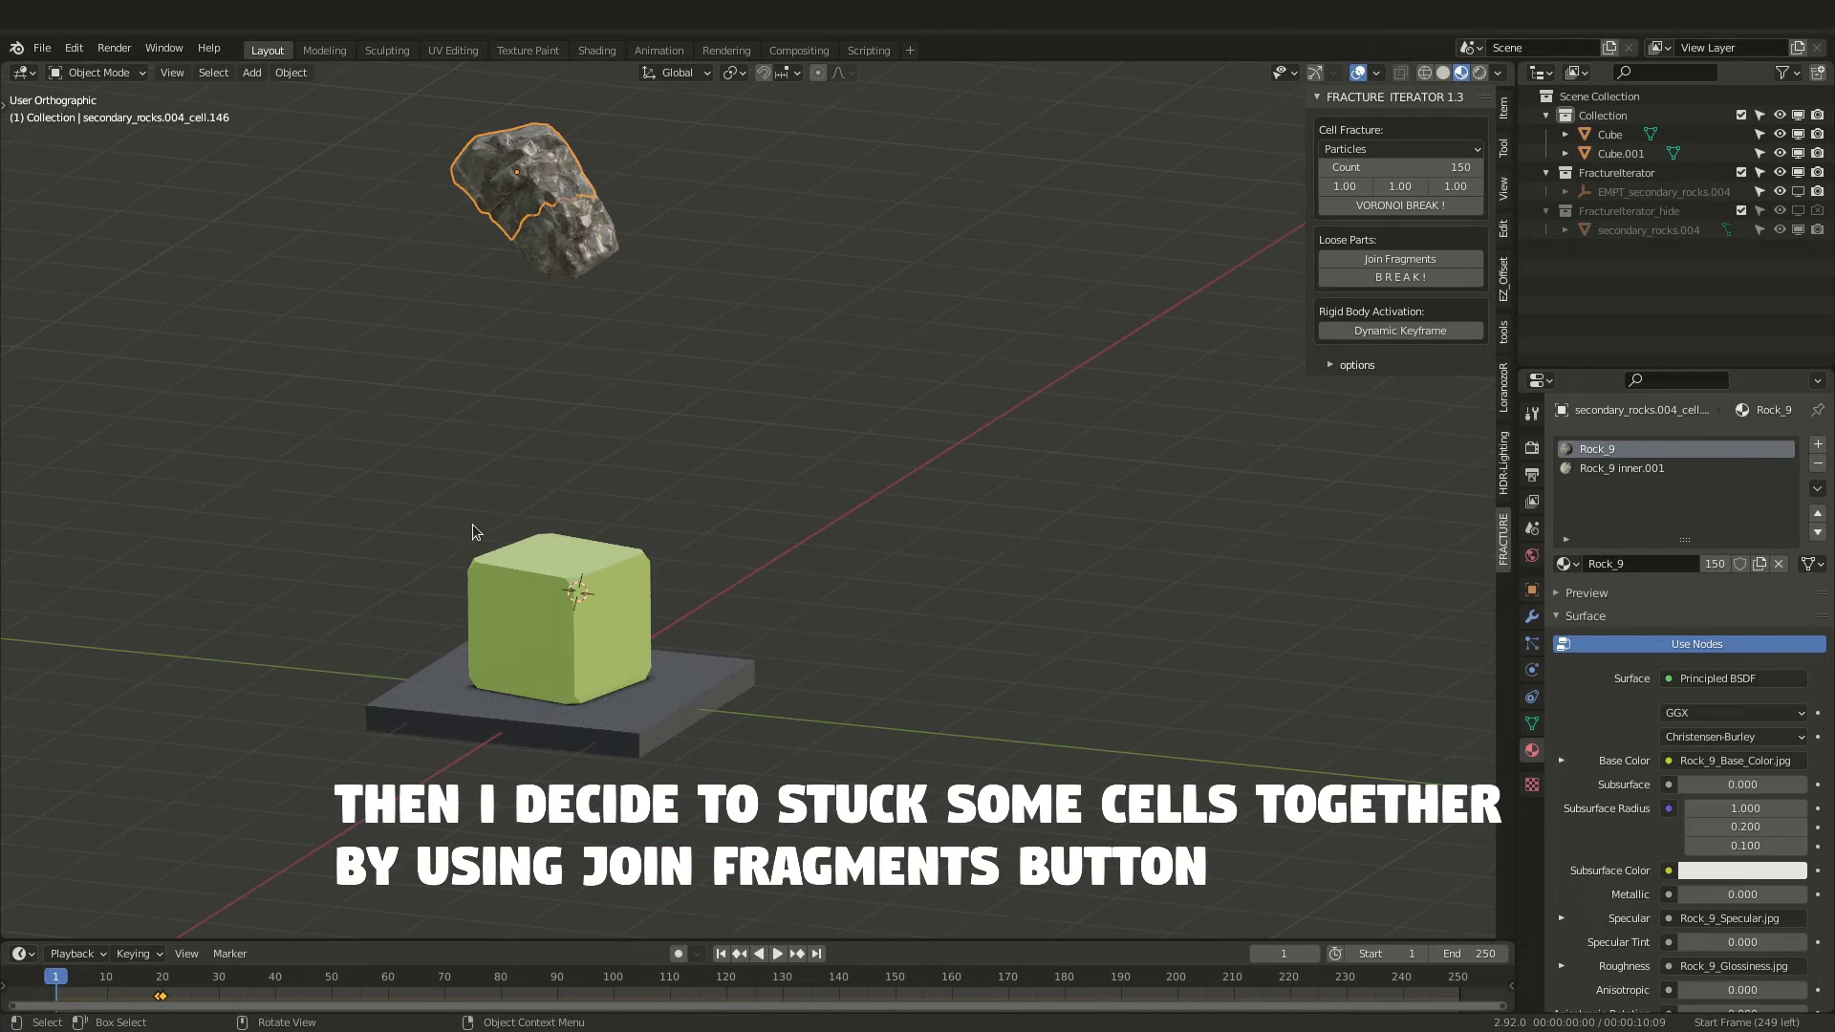
{"action": "key", "text": "space"}
{"action": "key", "text": "space"}
{"action": "middle_click_drag", "start_coordinate": [433, 492], "coordinate": [358, 653]}
- Select all objects in the scene at frame 39 and calculate their rigid body mass using the Brick (Pressed) material
{"action": "key", "text": "a"}
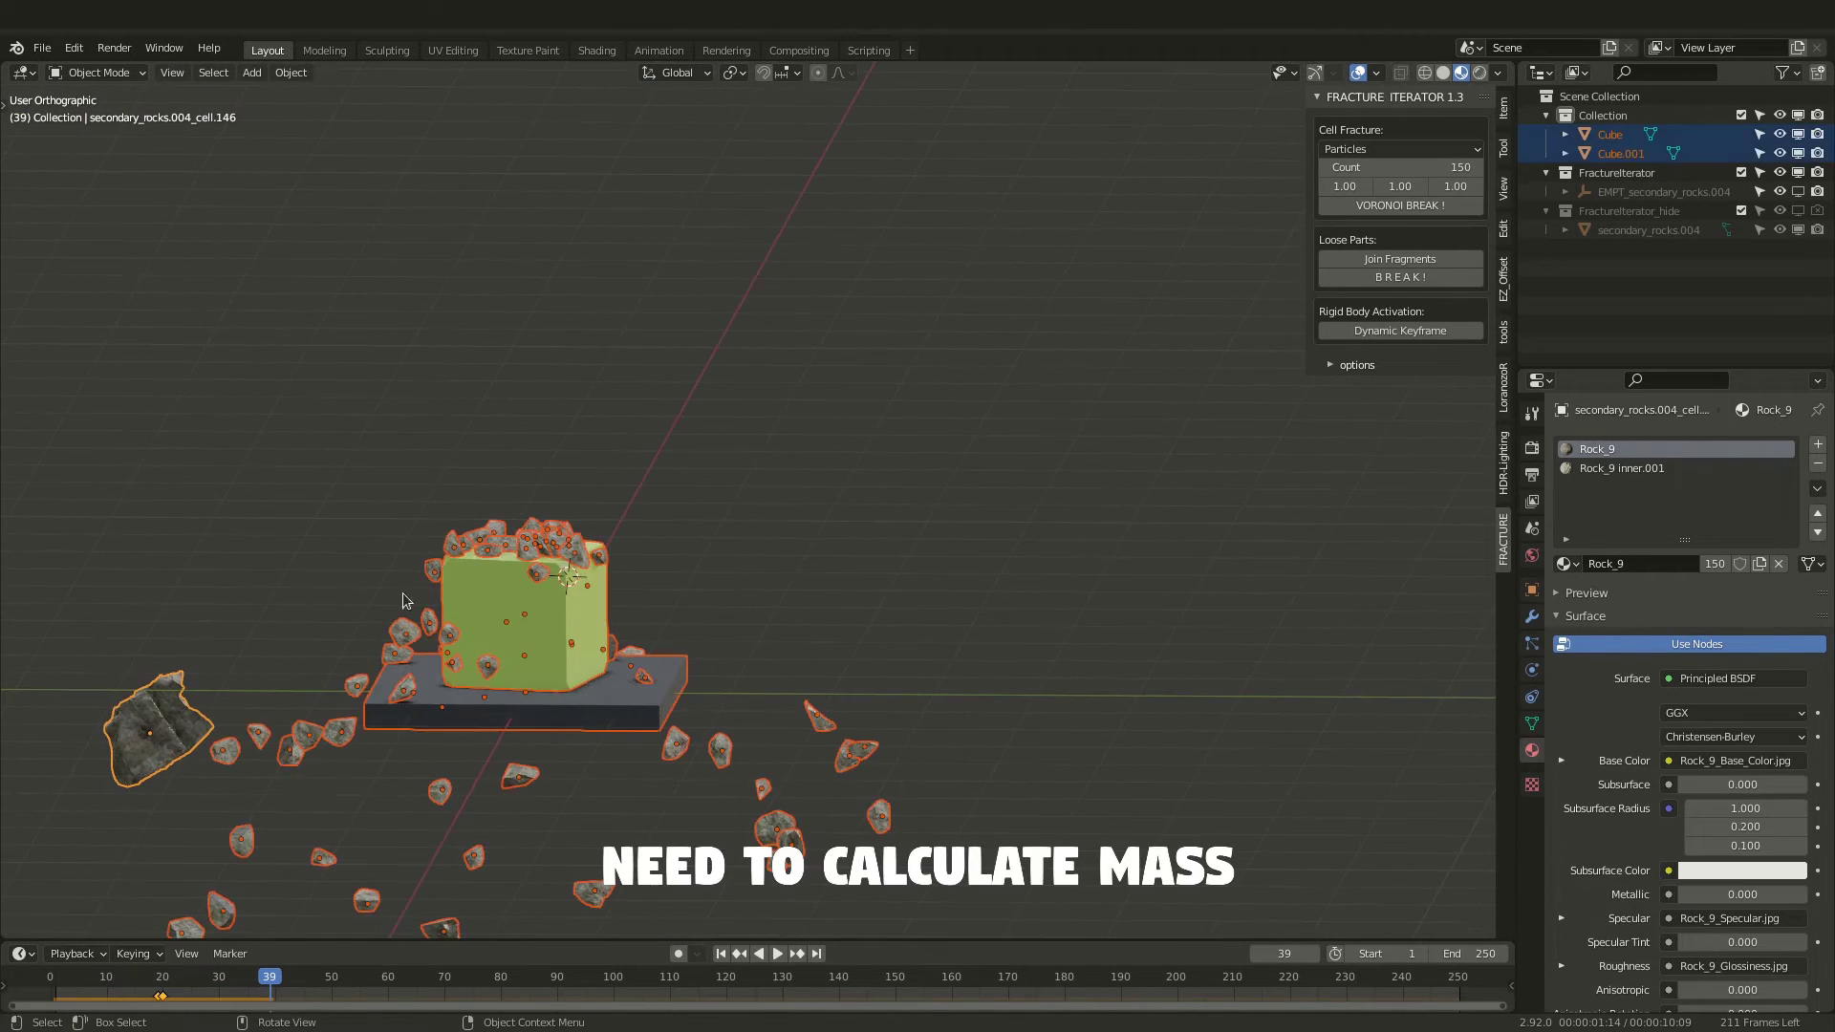
{"action": "left_click", "coordinate": [290, 73]}
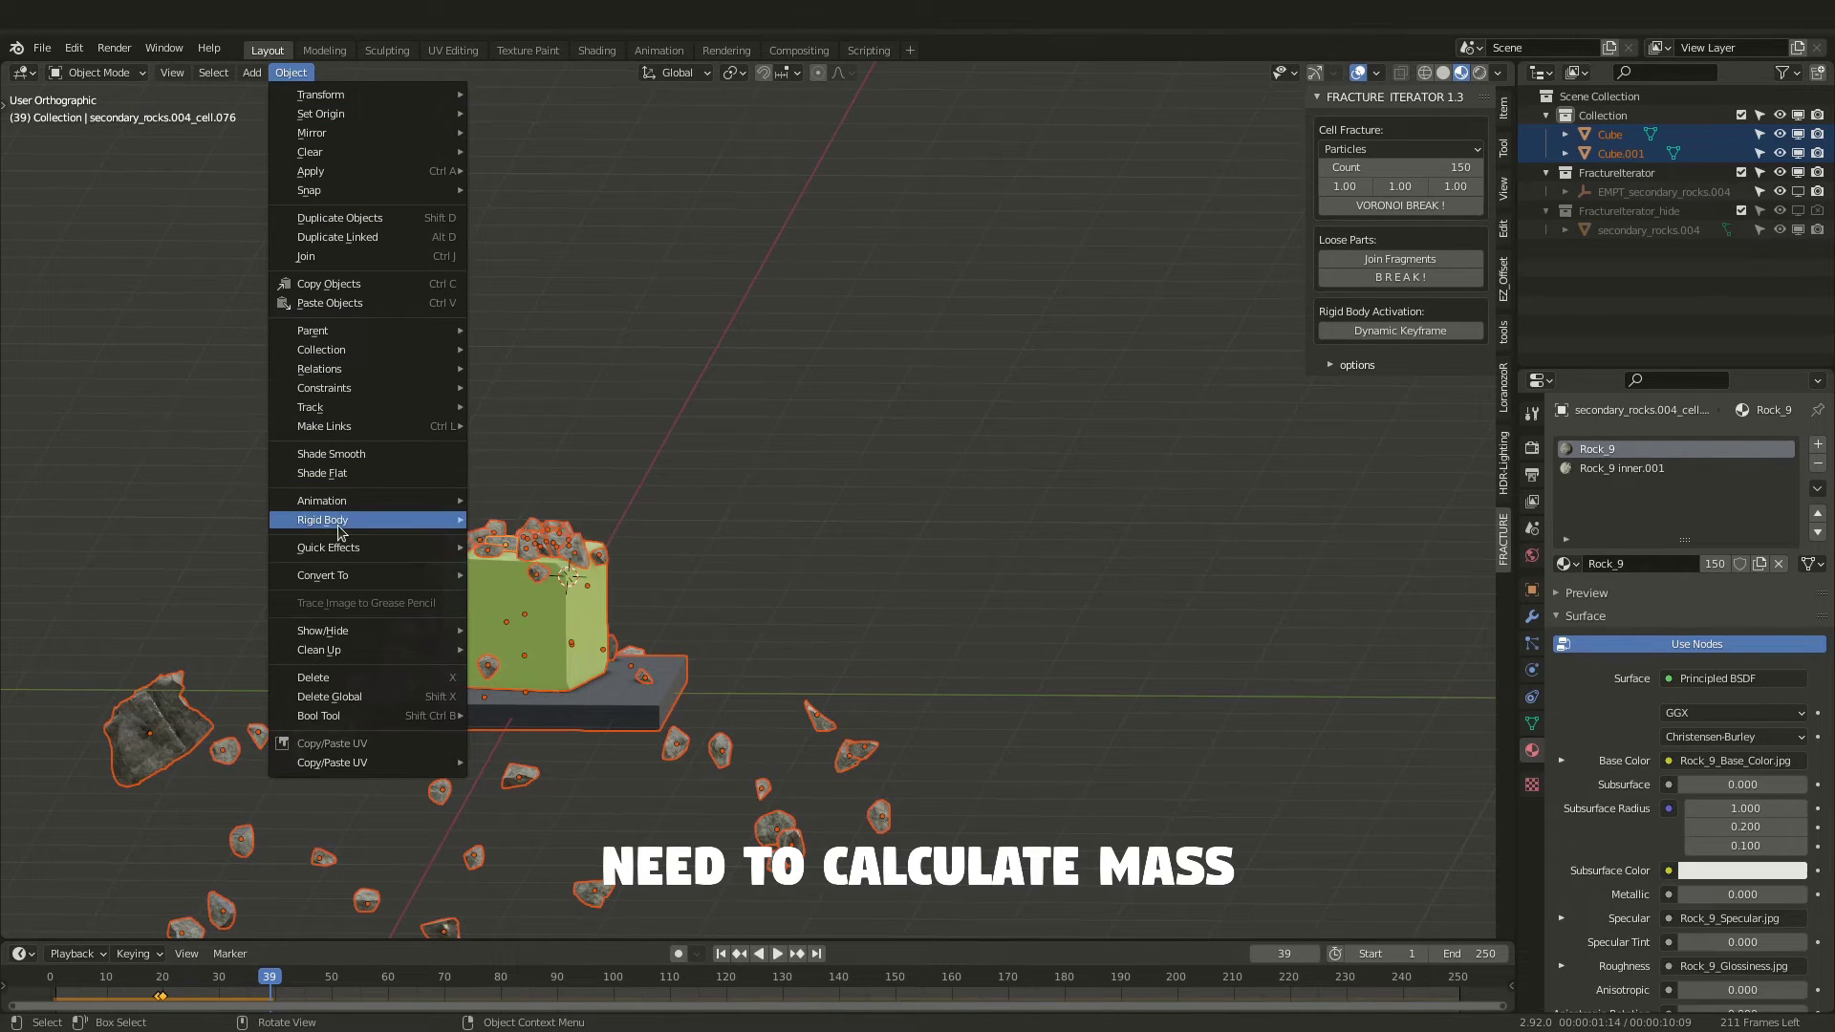
{"action": "mouse_move", "coordinate": [339, 531]}
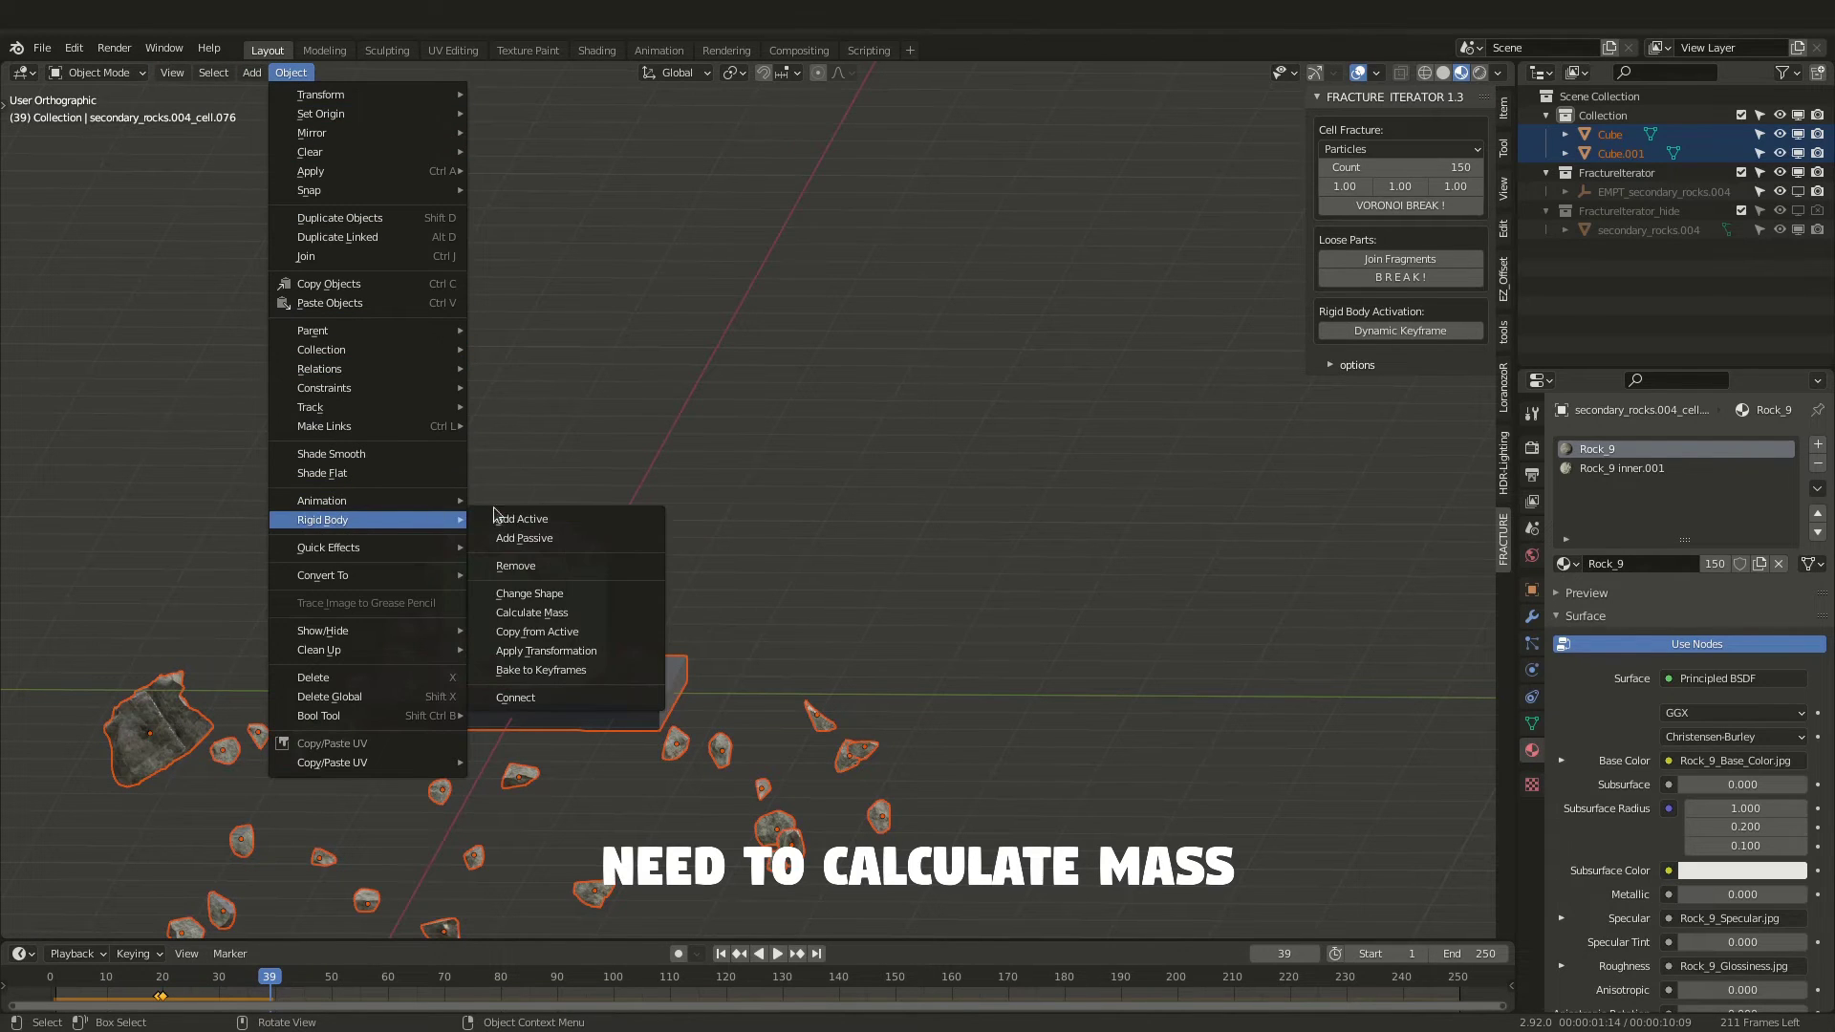
{"action": "left_click", "coordinate": [533, 613]}
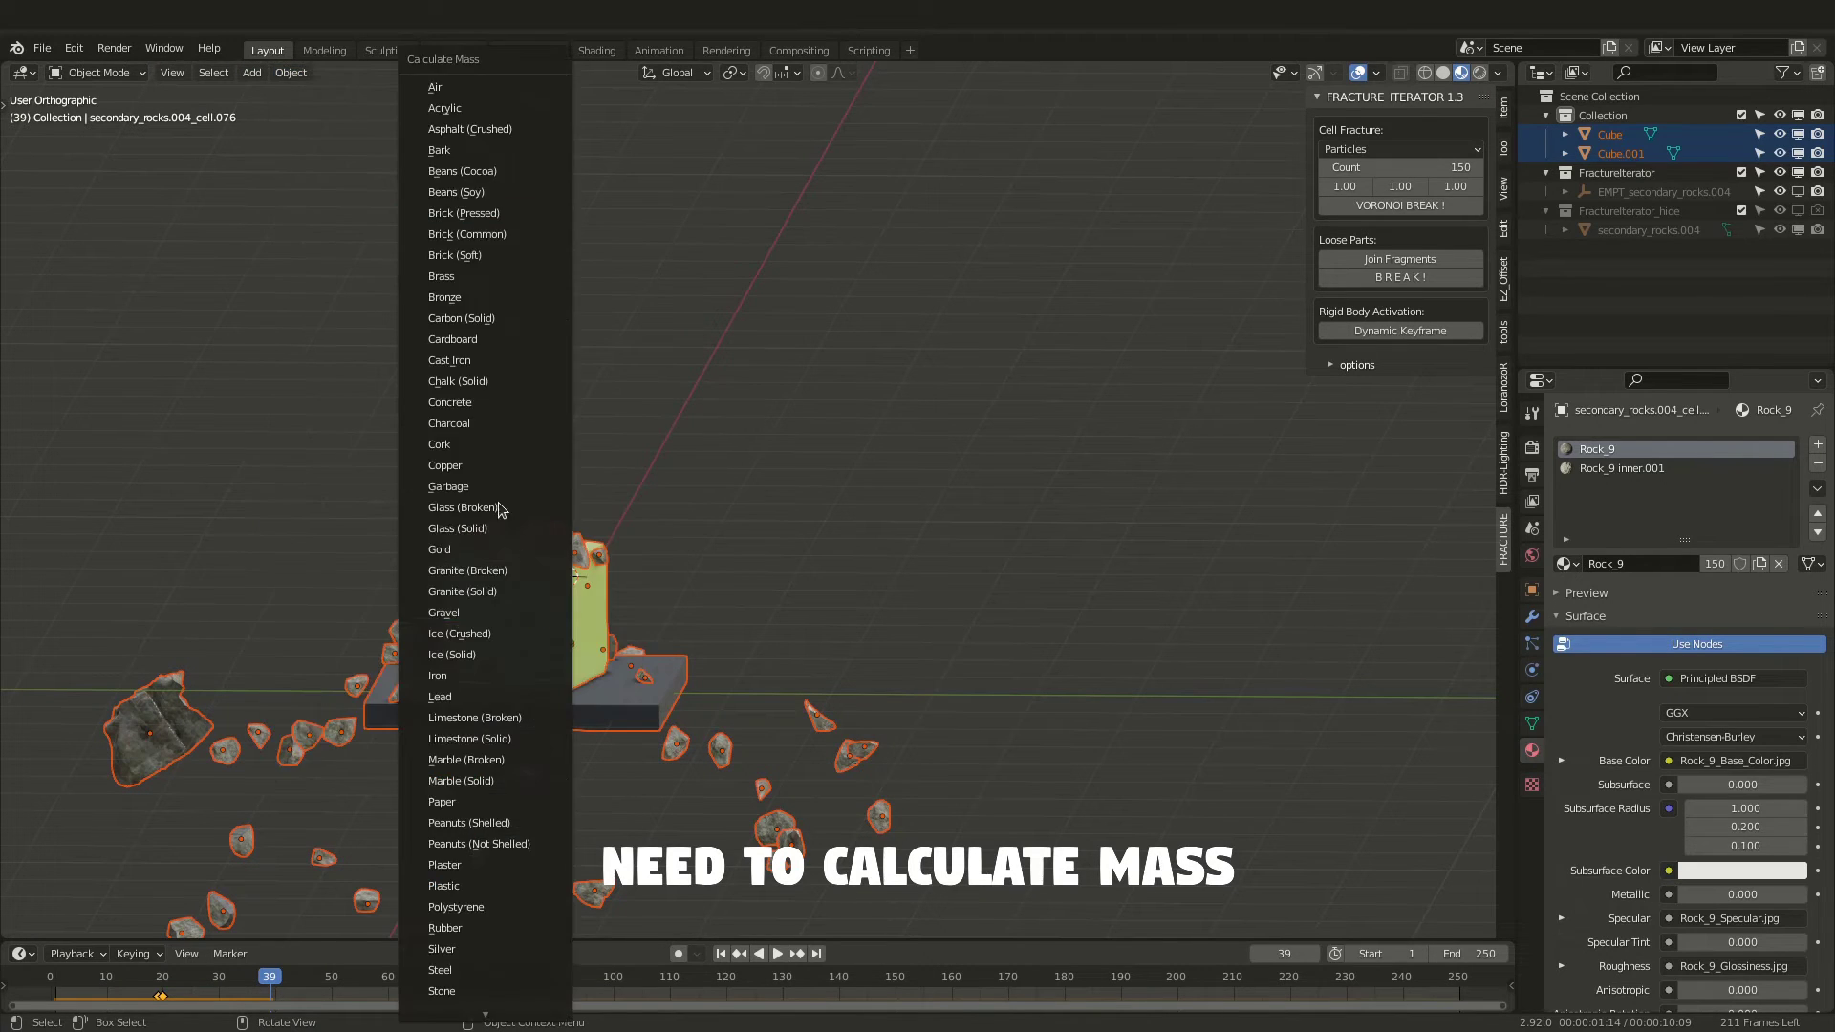
{"action": "left_click", "coordinate": [475, 213]}
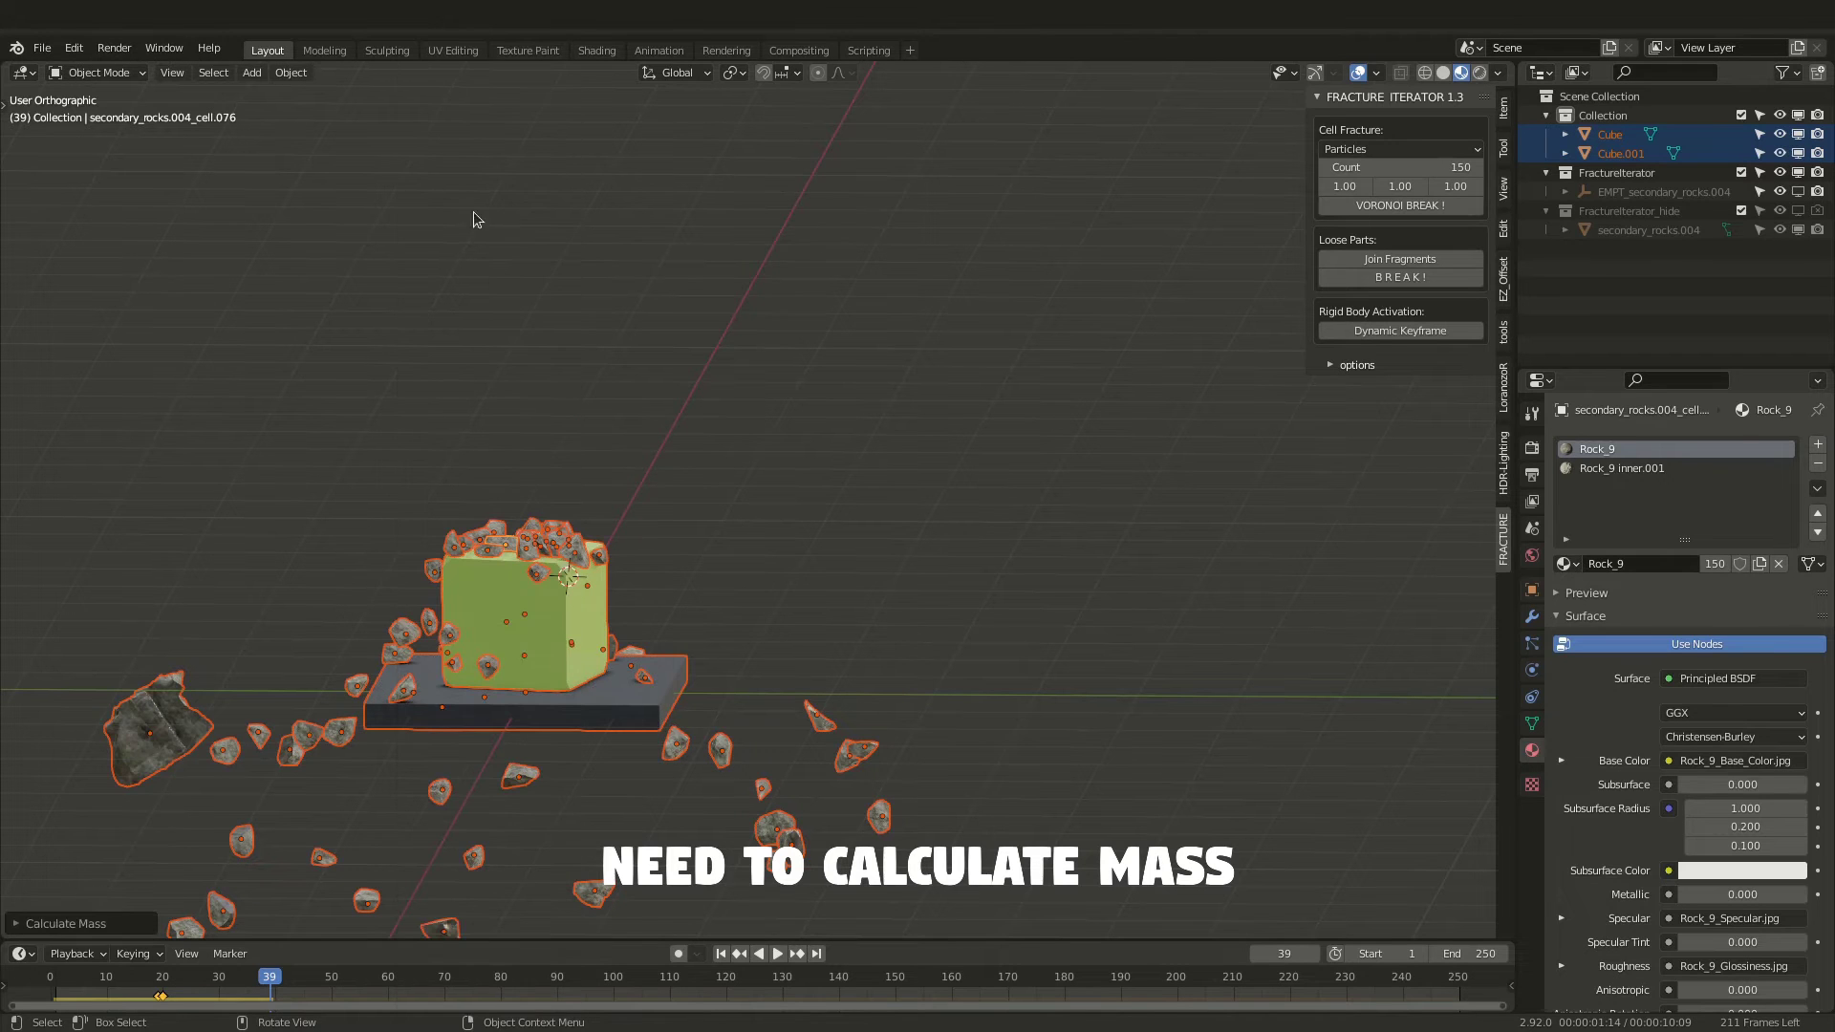
- Replay the rock's break from the start to frame 42
{"action": "left_click", "coordinate": [60, 974]}
{"action": "key", "text": "space"}
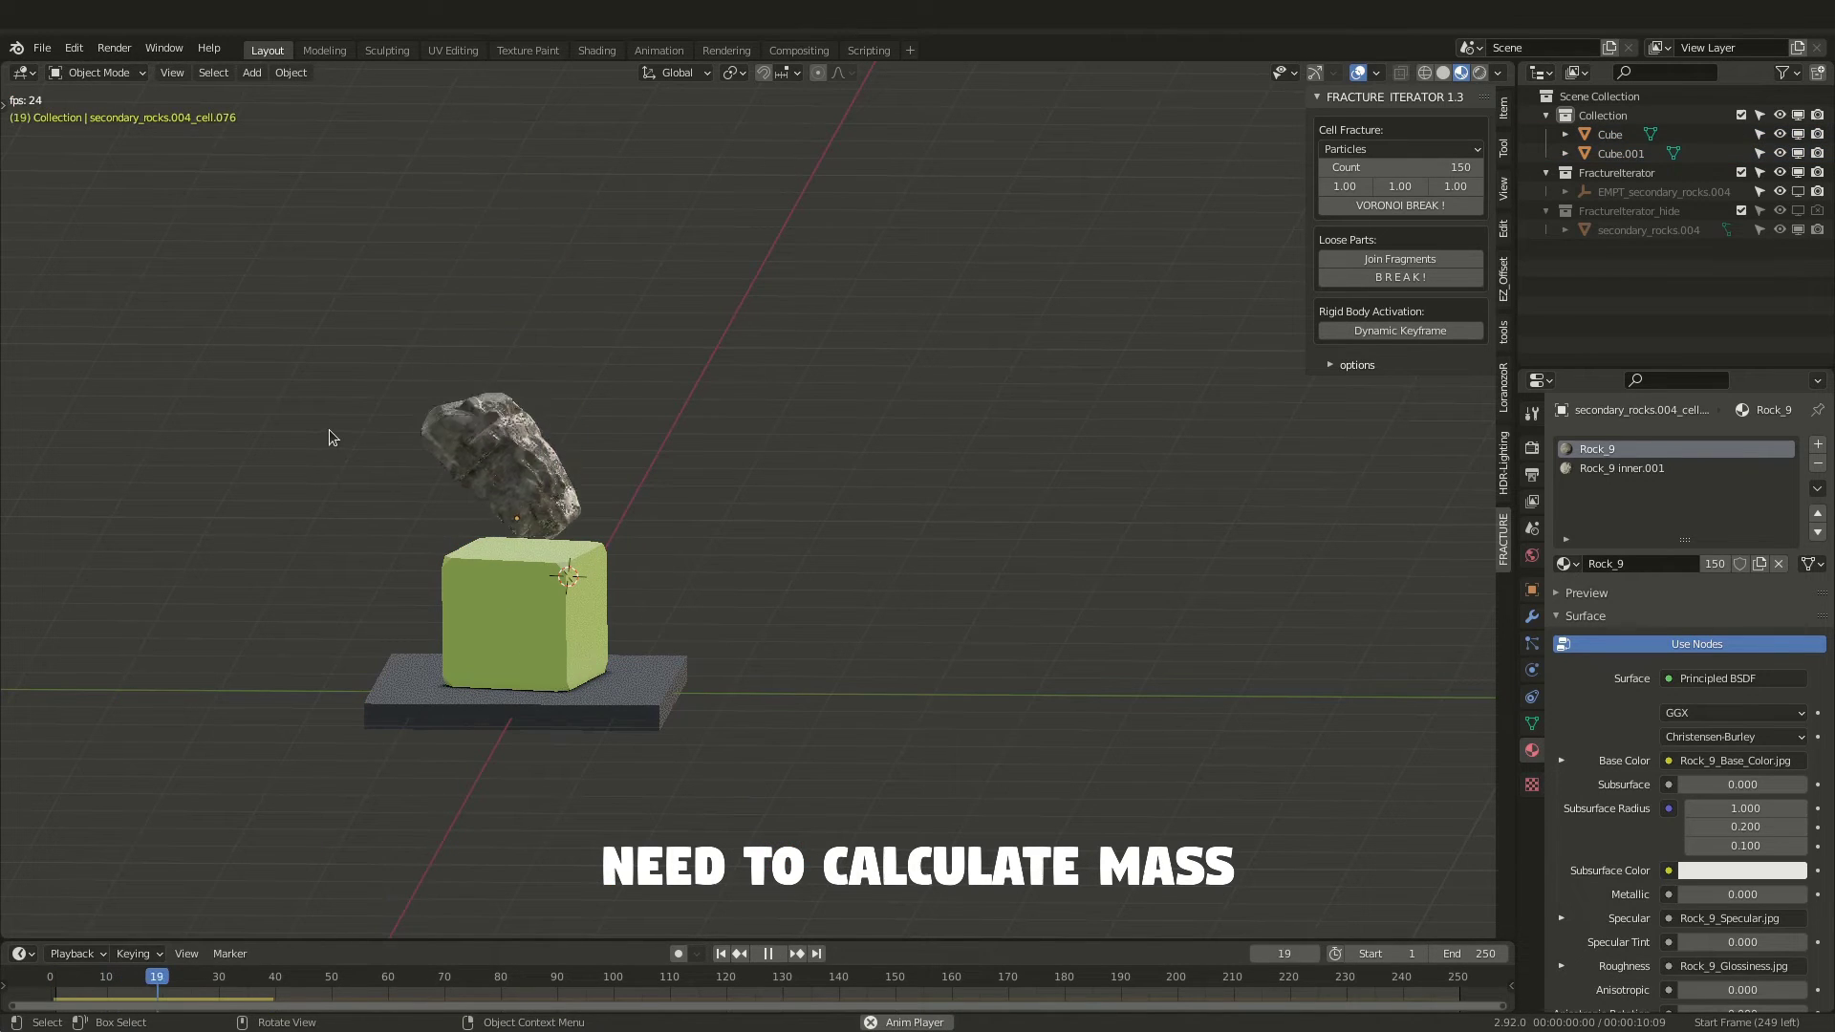
{"action": "key", "text": "space"}
- Duplicate the dark slab under the cube and place the copy beneath the large falling rock piece
{"action": "left_click", "coordinate": [428, 719]}
{"action": "middle_click_drag", "start_coordinate": [428, 719], "coordinate": [604, 641]}
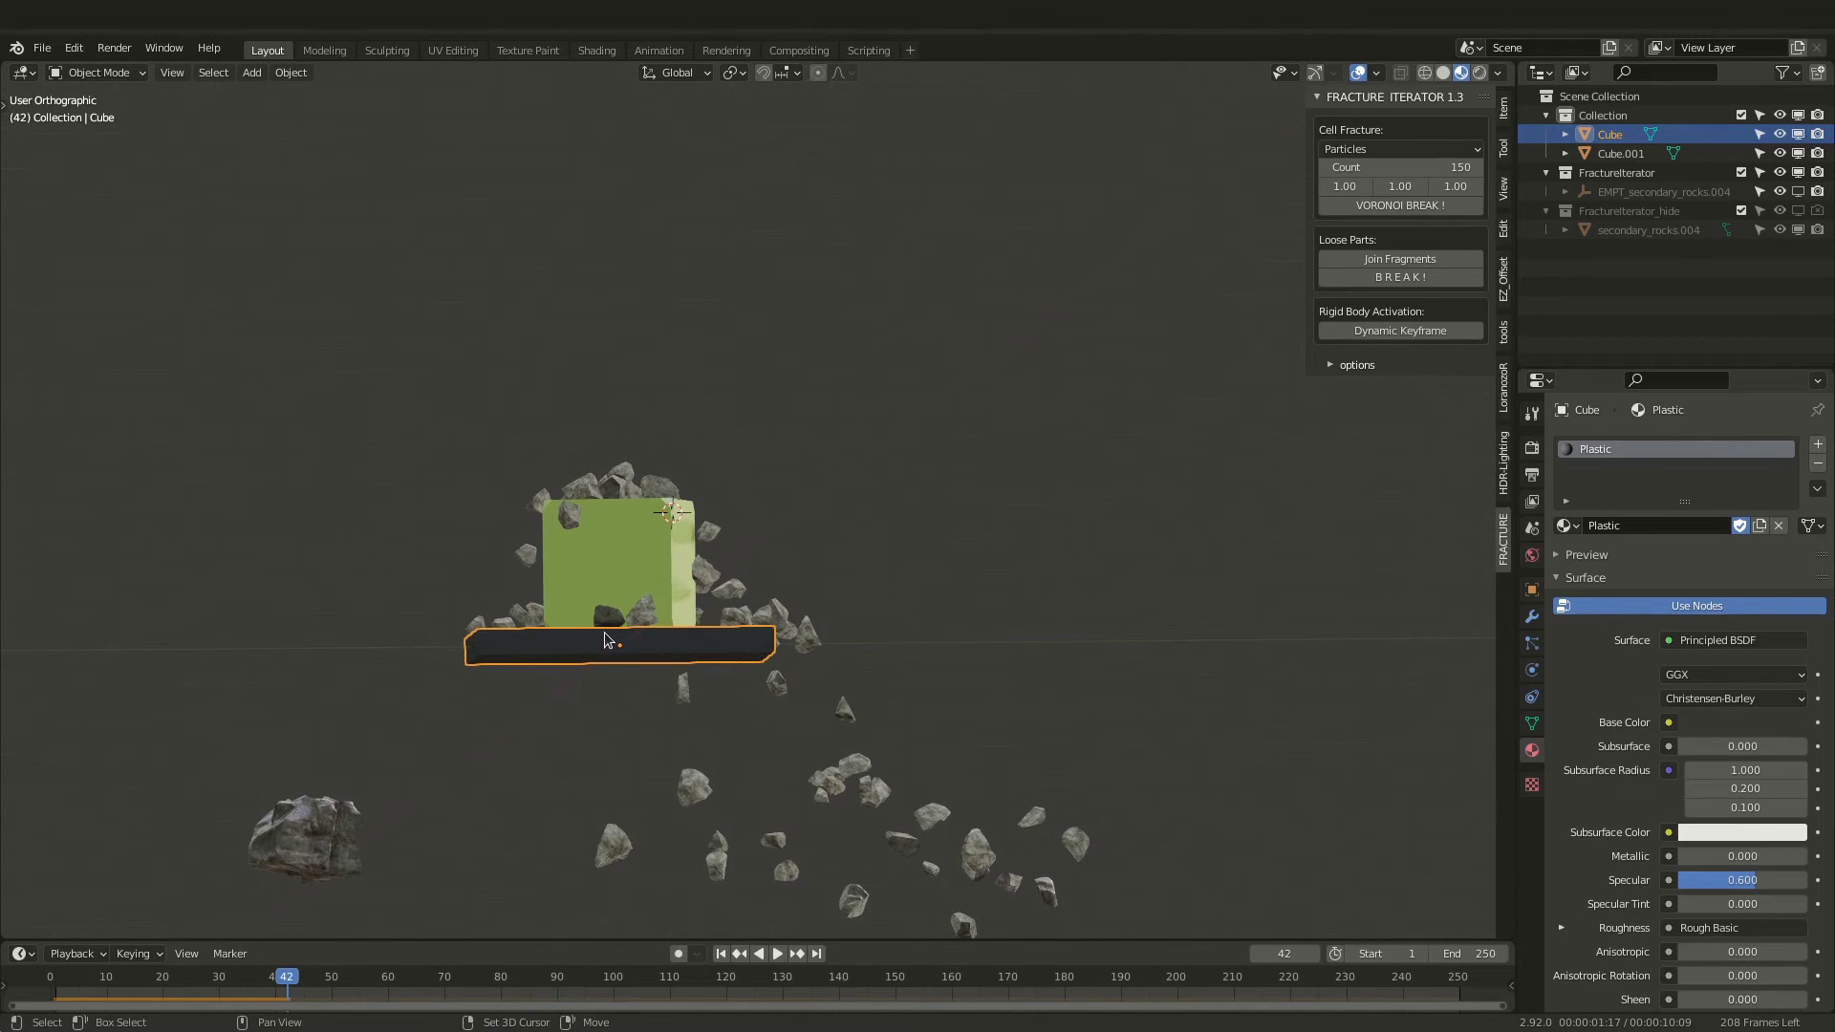
{"action": "key", "text": "shift+d"}
{"action": "left_click", "coordinate": [316, 815]}
{"action": "mouse_move", "coordinate": [317, 815]}
{"action": "middle_mouse_down"}
{"action": "mouse_move", "coordinate": [399, 819]}
{"action": "mouse_move", "coordinate": [328, 784]}
{"action": "middle_mouse_up"}
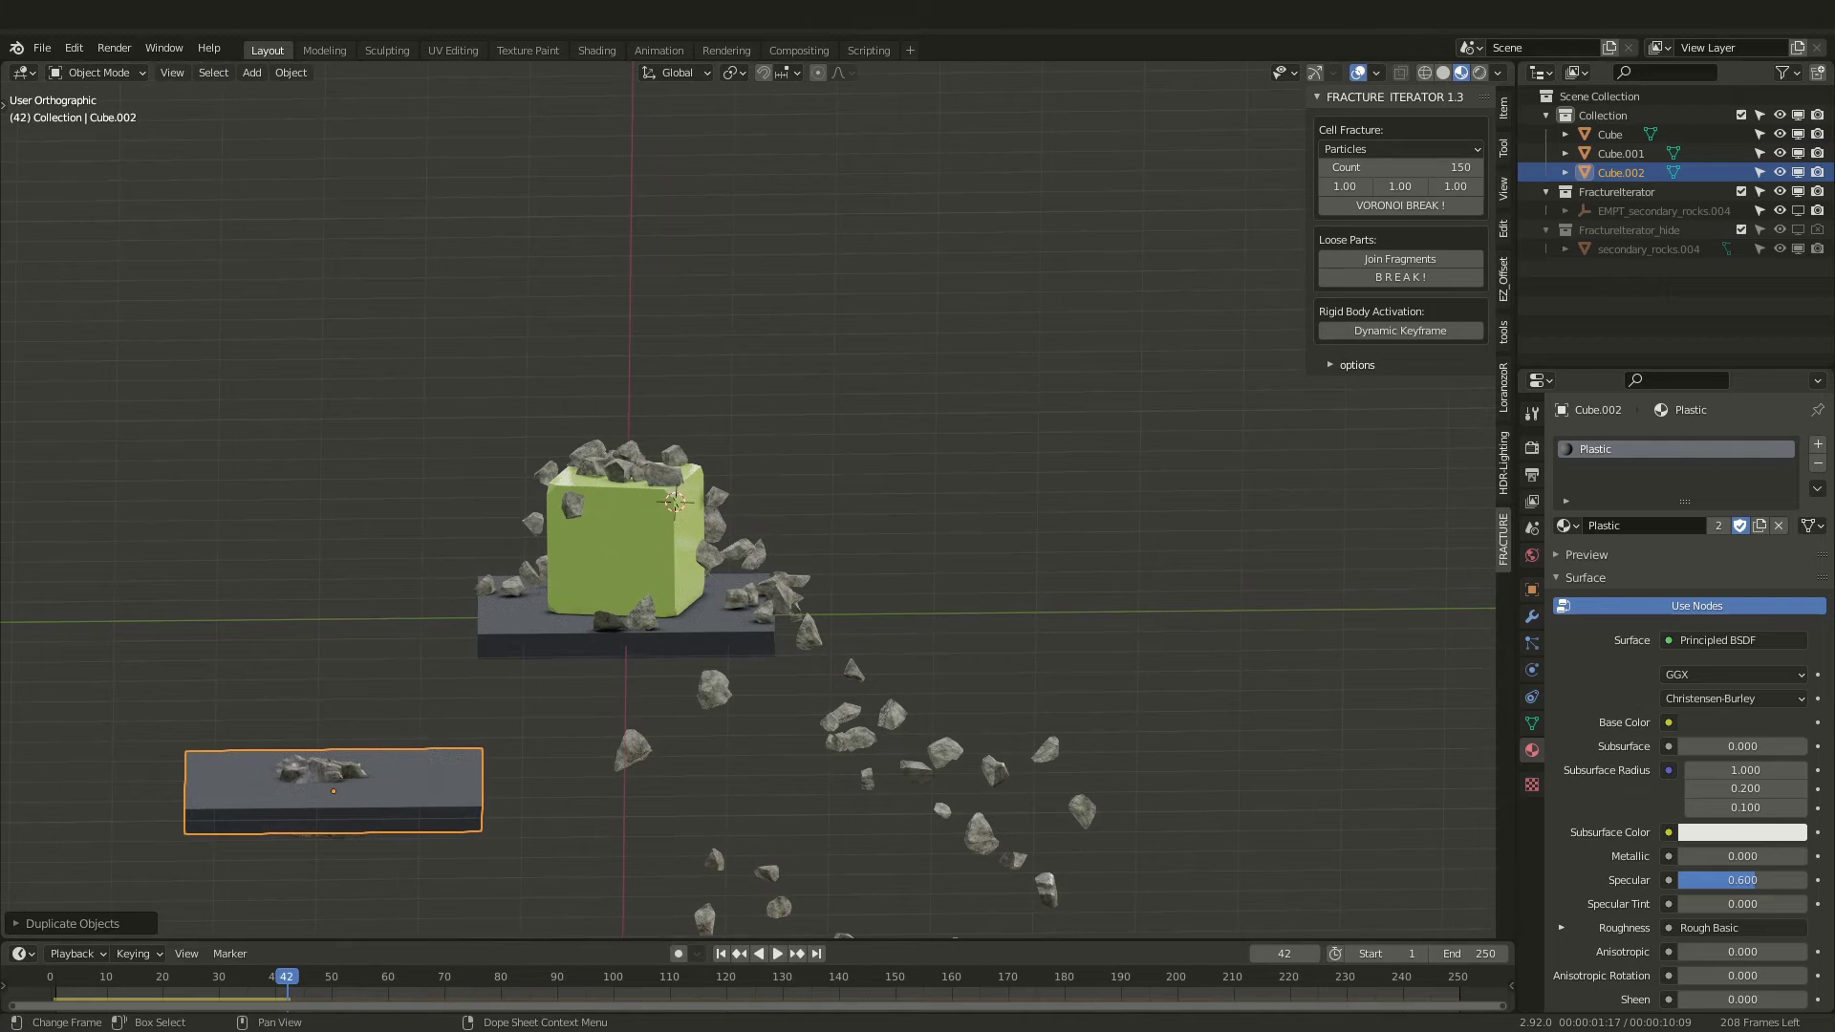
- Replay the simulation from the start with the second slab in place and go to frame 39
{"action": "key", "text": "shift+Left"}
{"action": "key", "text": "space"}
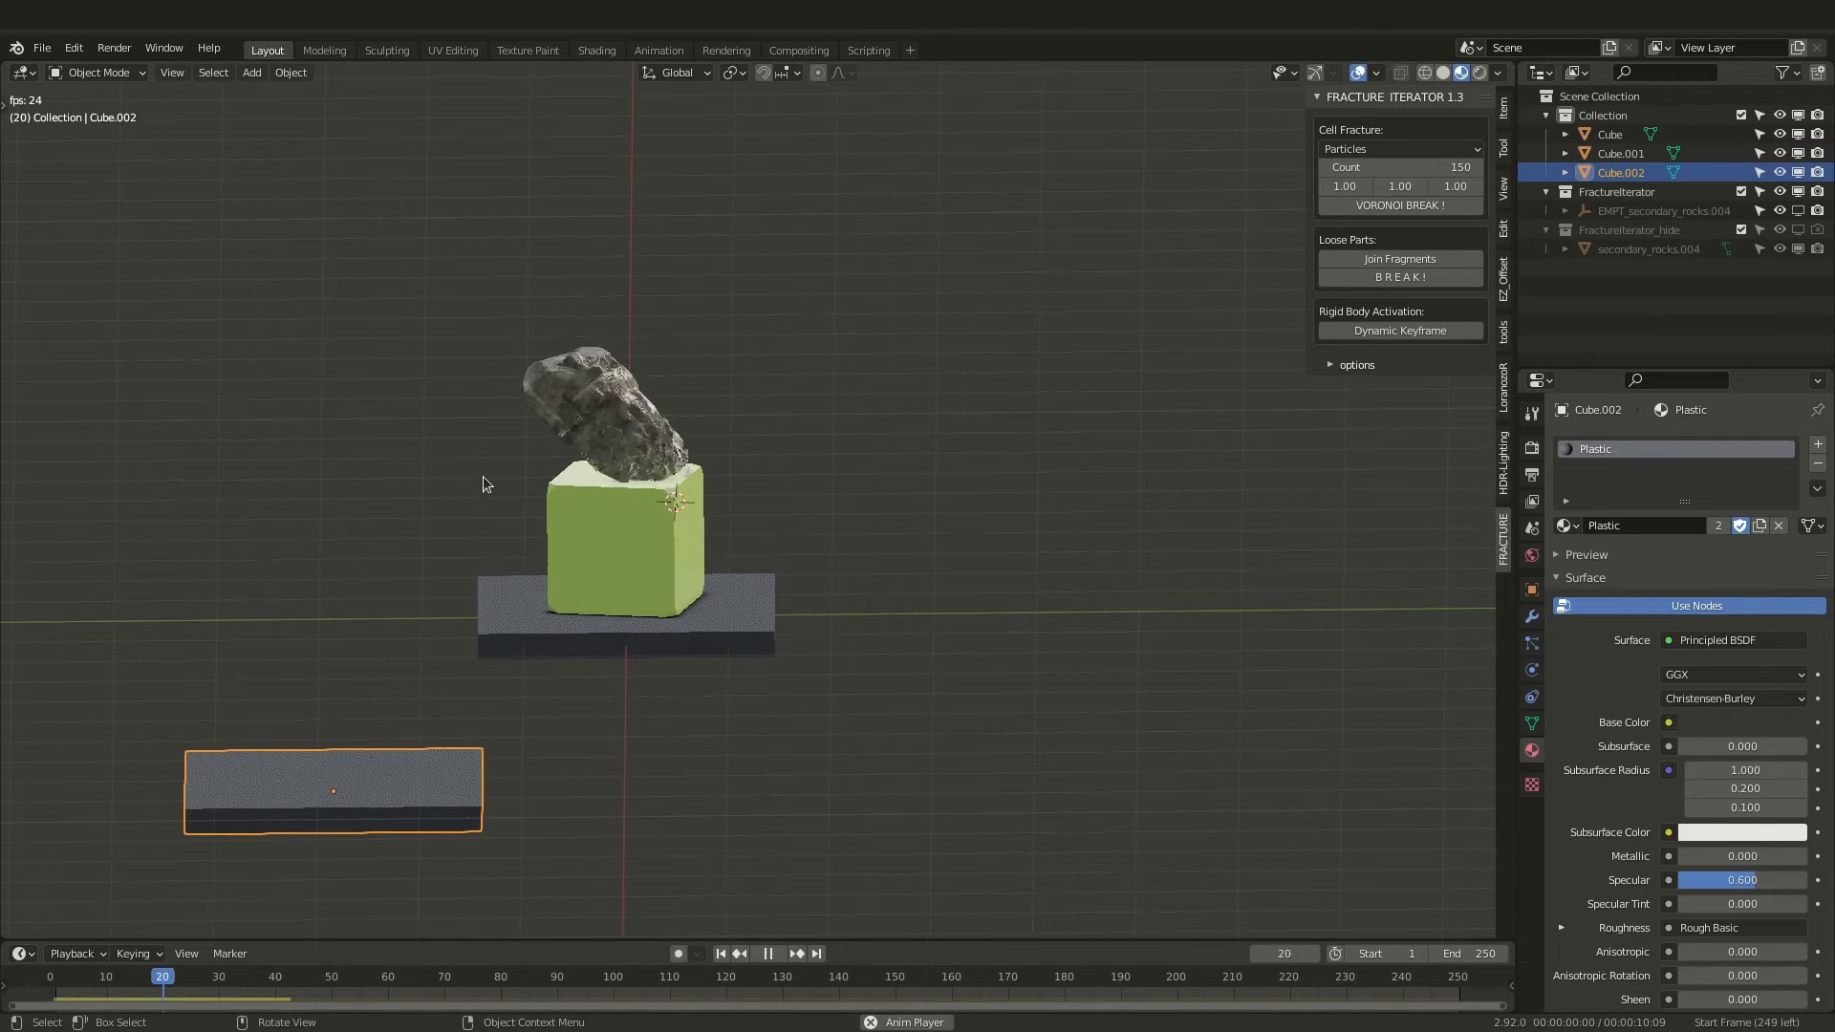
{"action": "key", "text": "space"}
{"action": "key", "text": "space"}
{"action": "left_click_drag", "start_coordinate": [315, 986], "coordinate": [270, 976]}
- Select the large joined rock piece above the second slab and break it into its loose parts at frame 39
{"action": "left_click", "coordinate": [357, 719]}
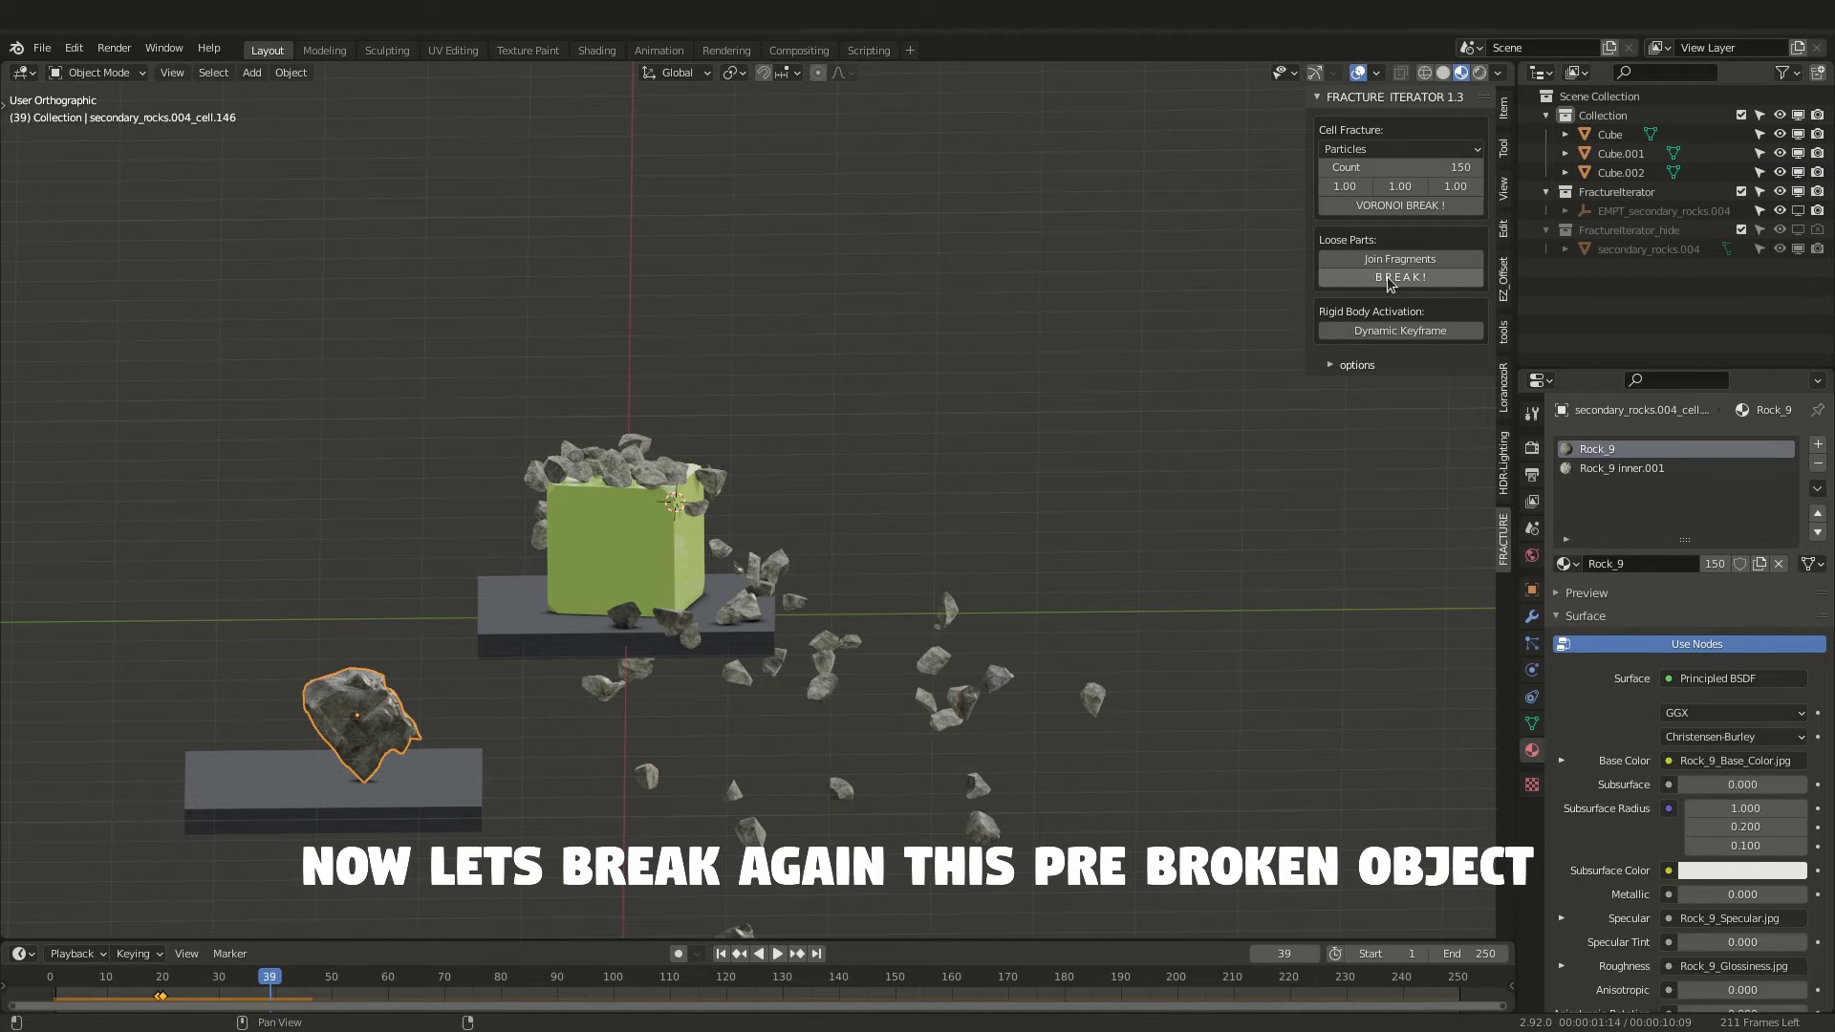
{"action": "key", "text": "Tab"}
{"action": "middle_click_drag", "start_coordinate": [315, 752], "coordinate": [374, 728]}
{"action": "key", "text": "Tab"}
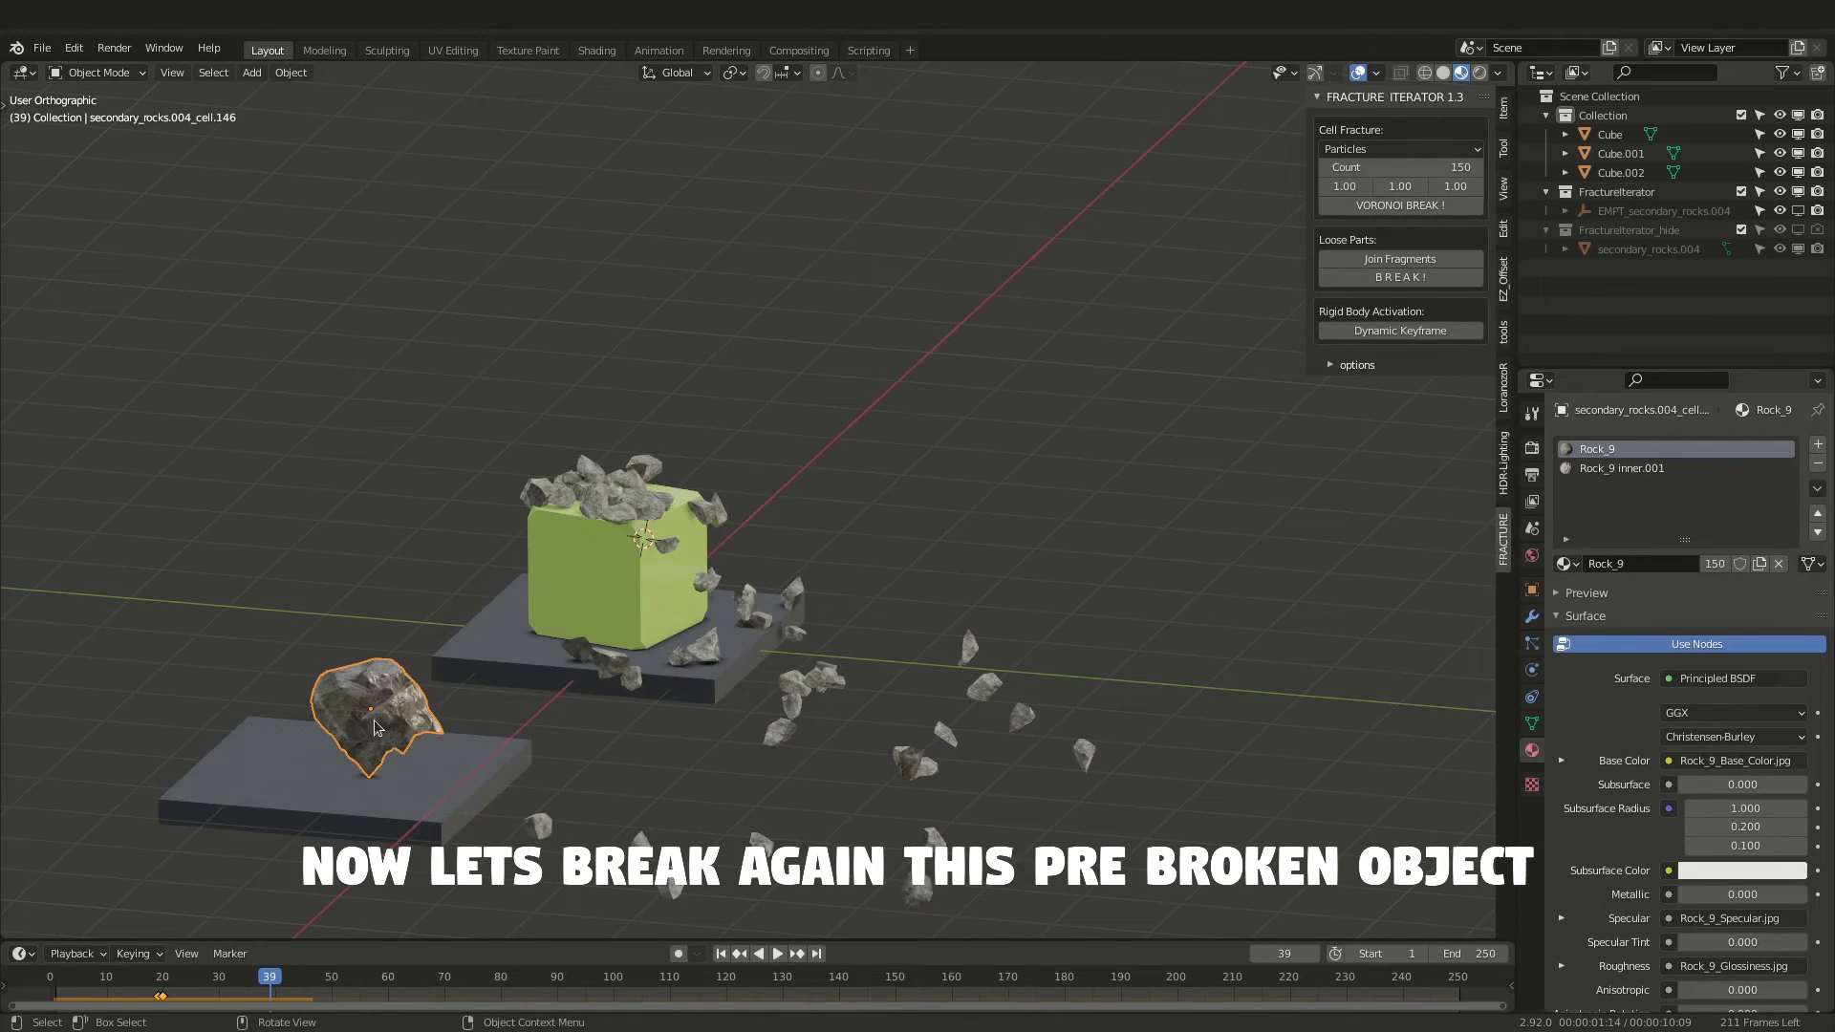
{"action": "left_click", "coordinate": [1400, 277]}
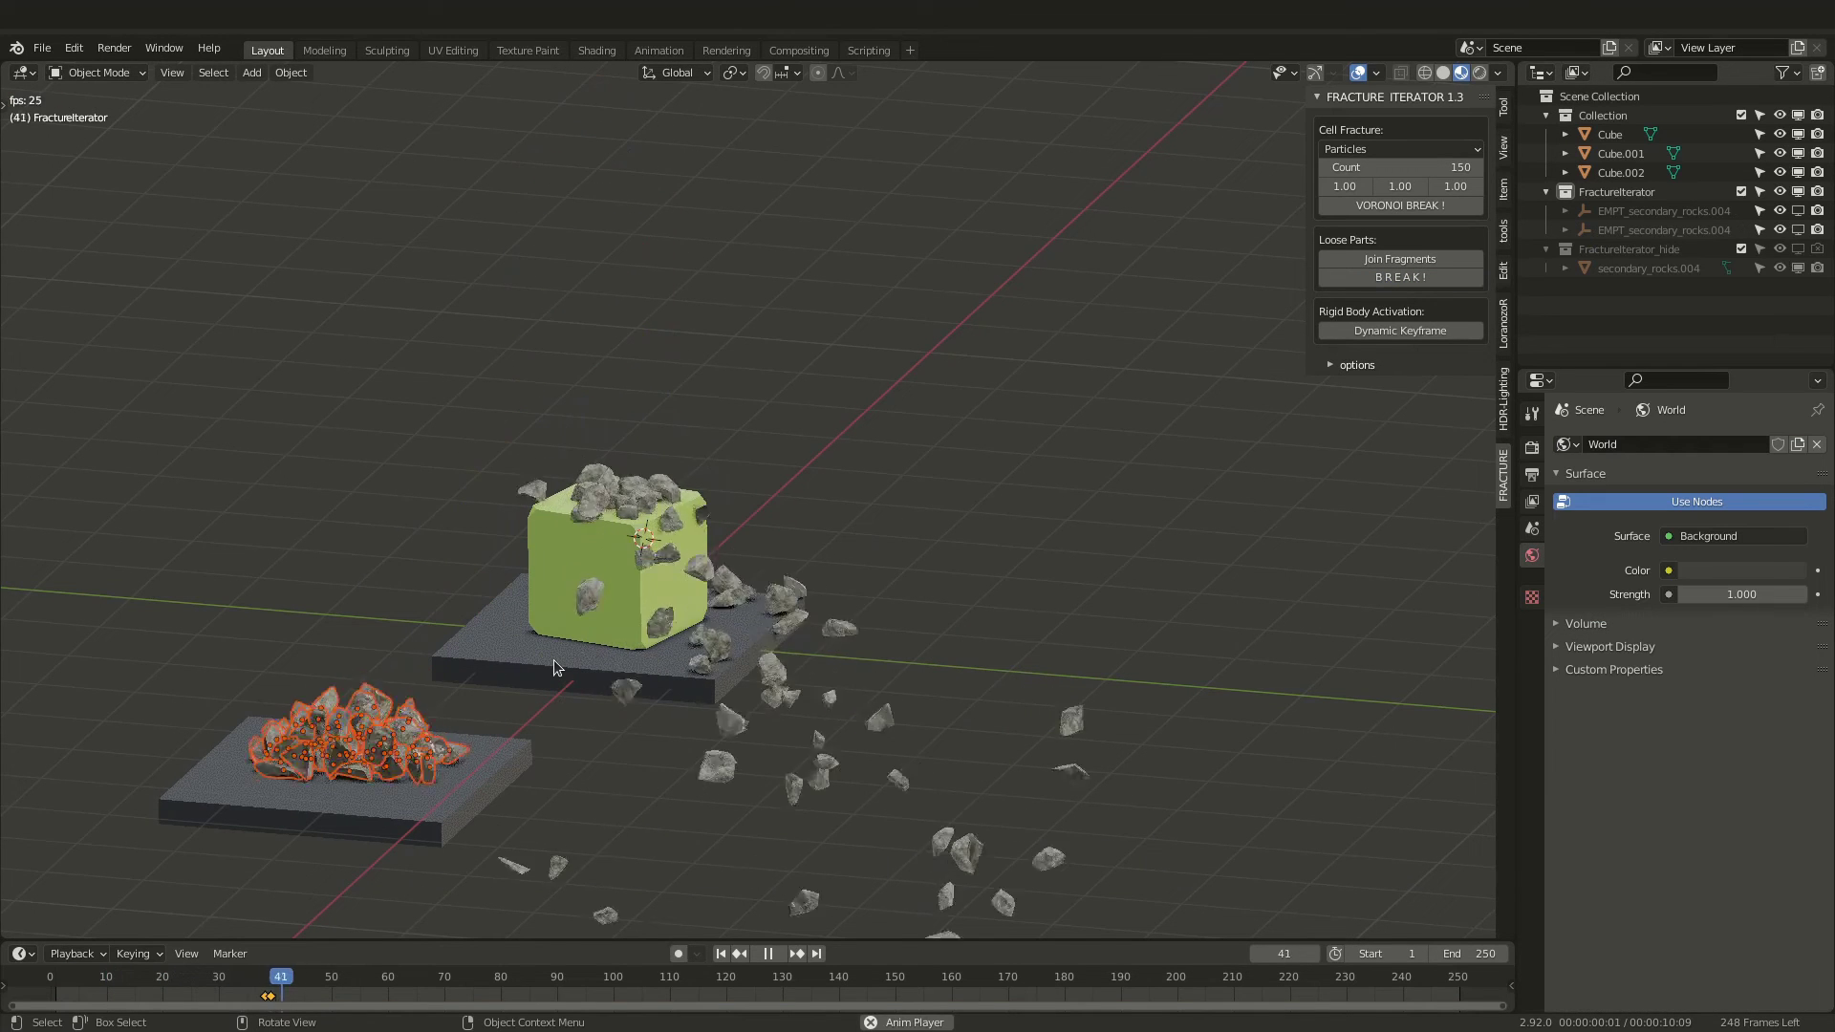
- At frame 38, reduce the selection to the upper fragments of the large rock piece and join them into one
{"action": "key", "text": "space"}
{"action": "left_click_drag", "start_coordinate": [348, 977], "coordinate": [268, 970]}
{"action": "key", "text": "space"}
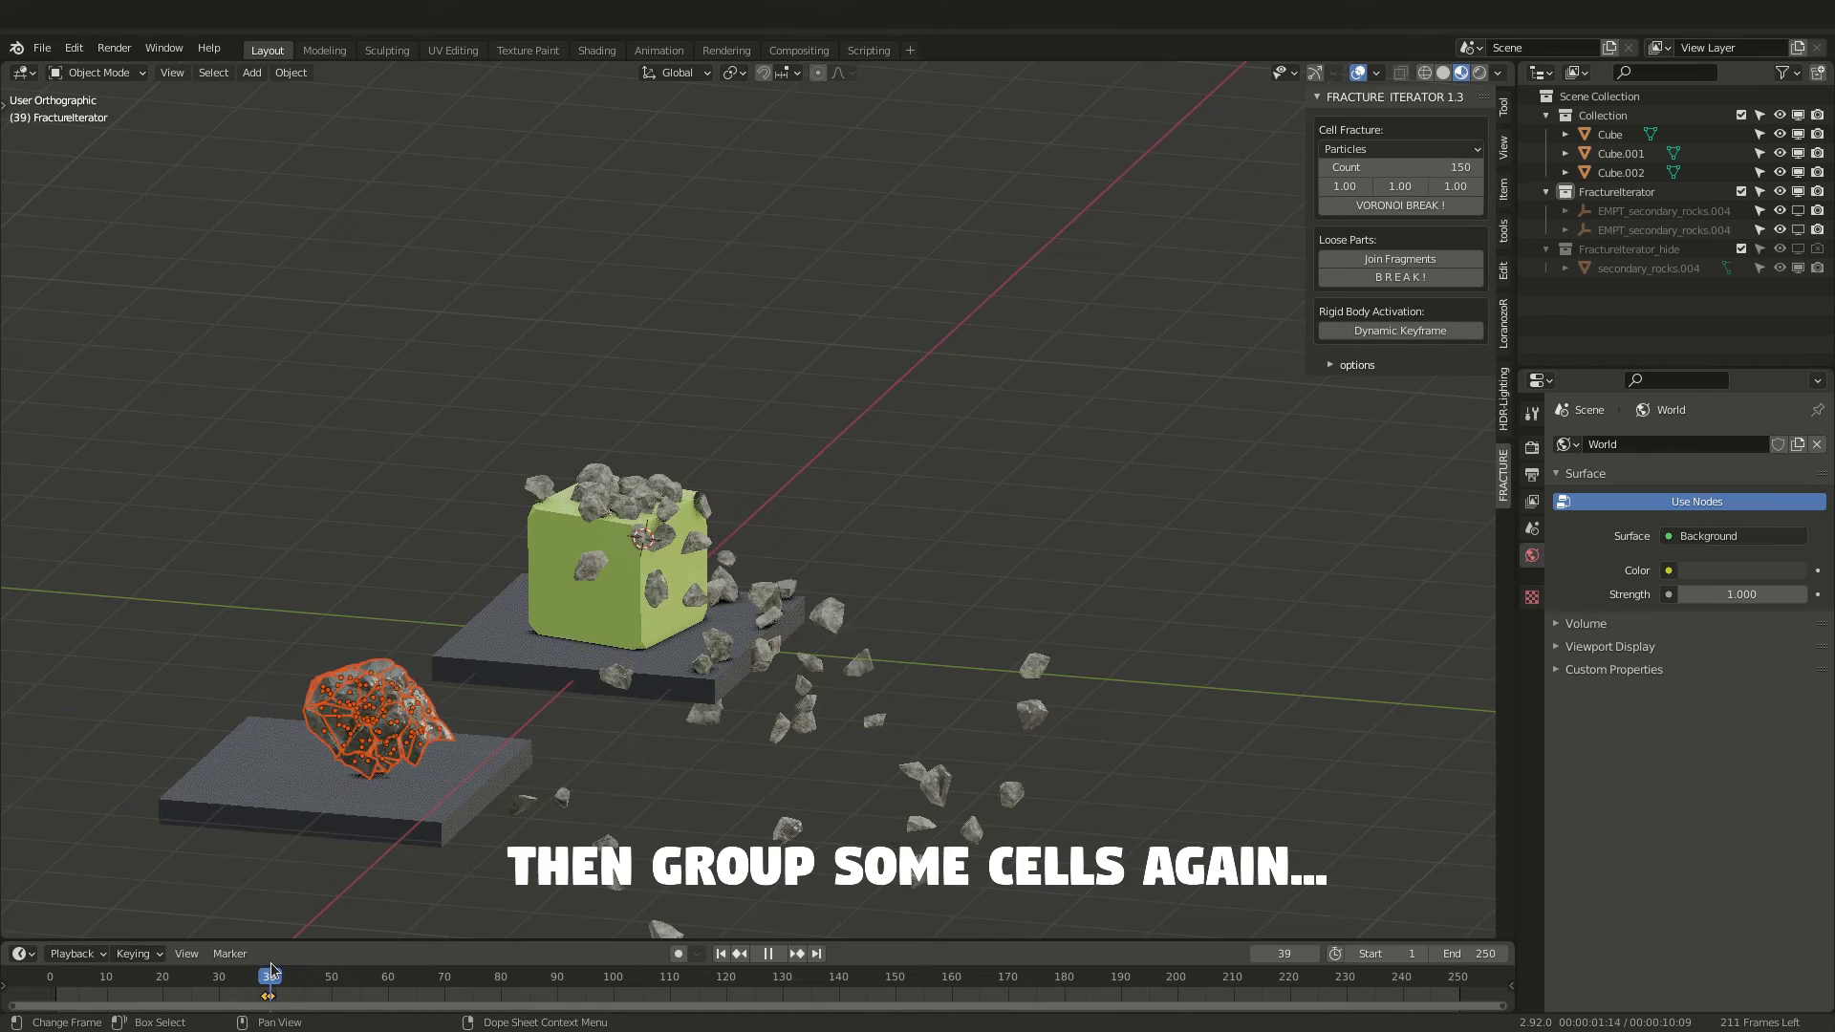
{"action": "middle_click_drag", "start_coordinate": [382, 706], "coordinate": [376, 697]}
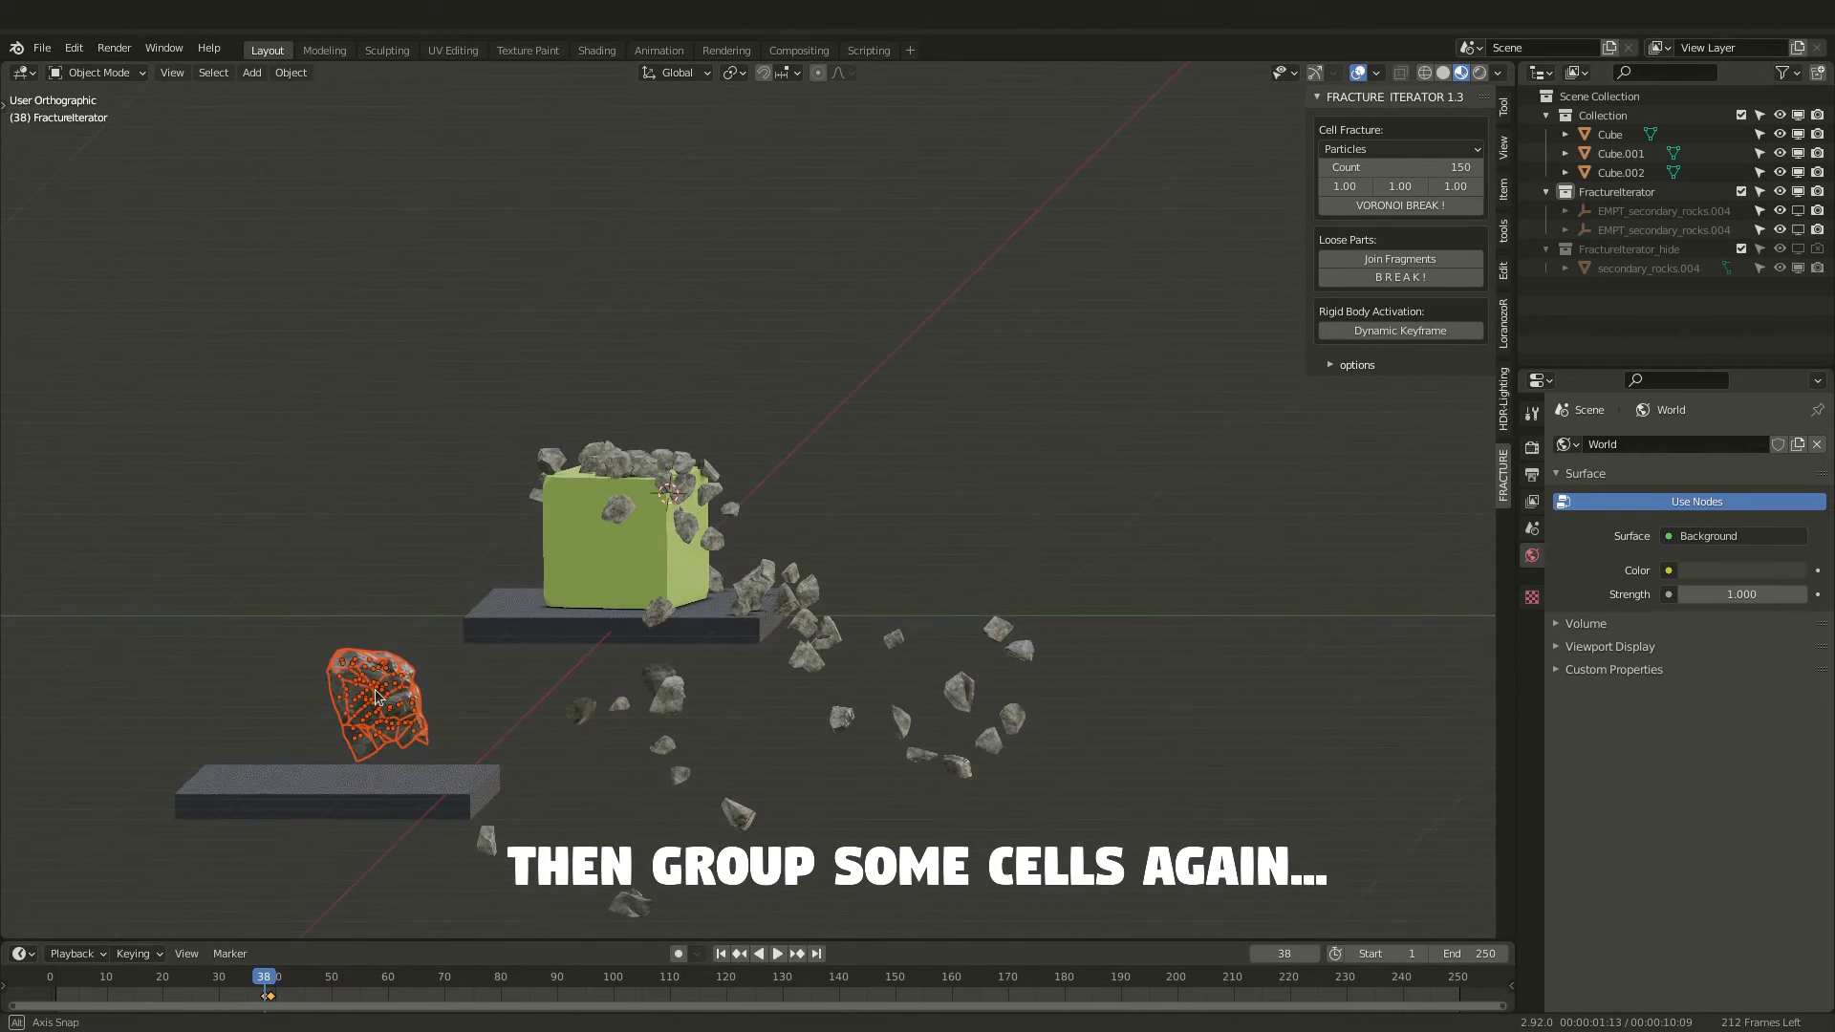
{"action": "key", "text": "c"}
{"action": "scroll", "coordinate": [348, 638], "scroll_direction": "up", "scroll_amount": 4}
{"action": "left_click_drag", "start_coordinate": [350, 652], "coordinate": [374, 669]}
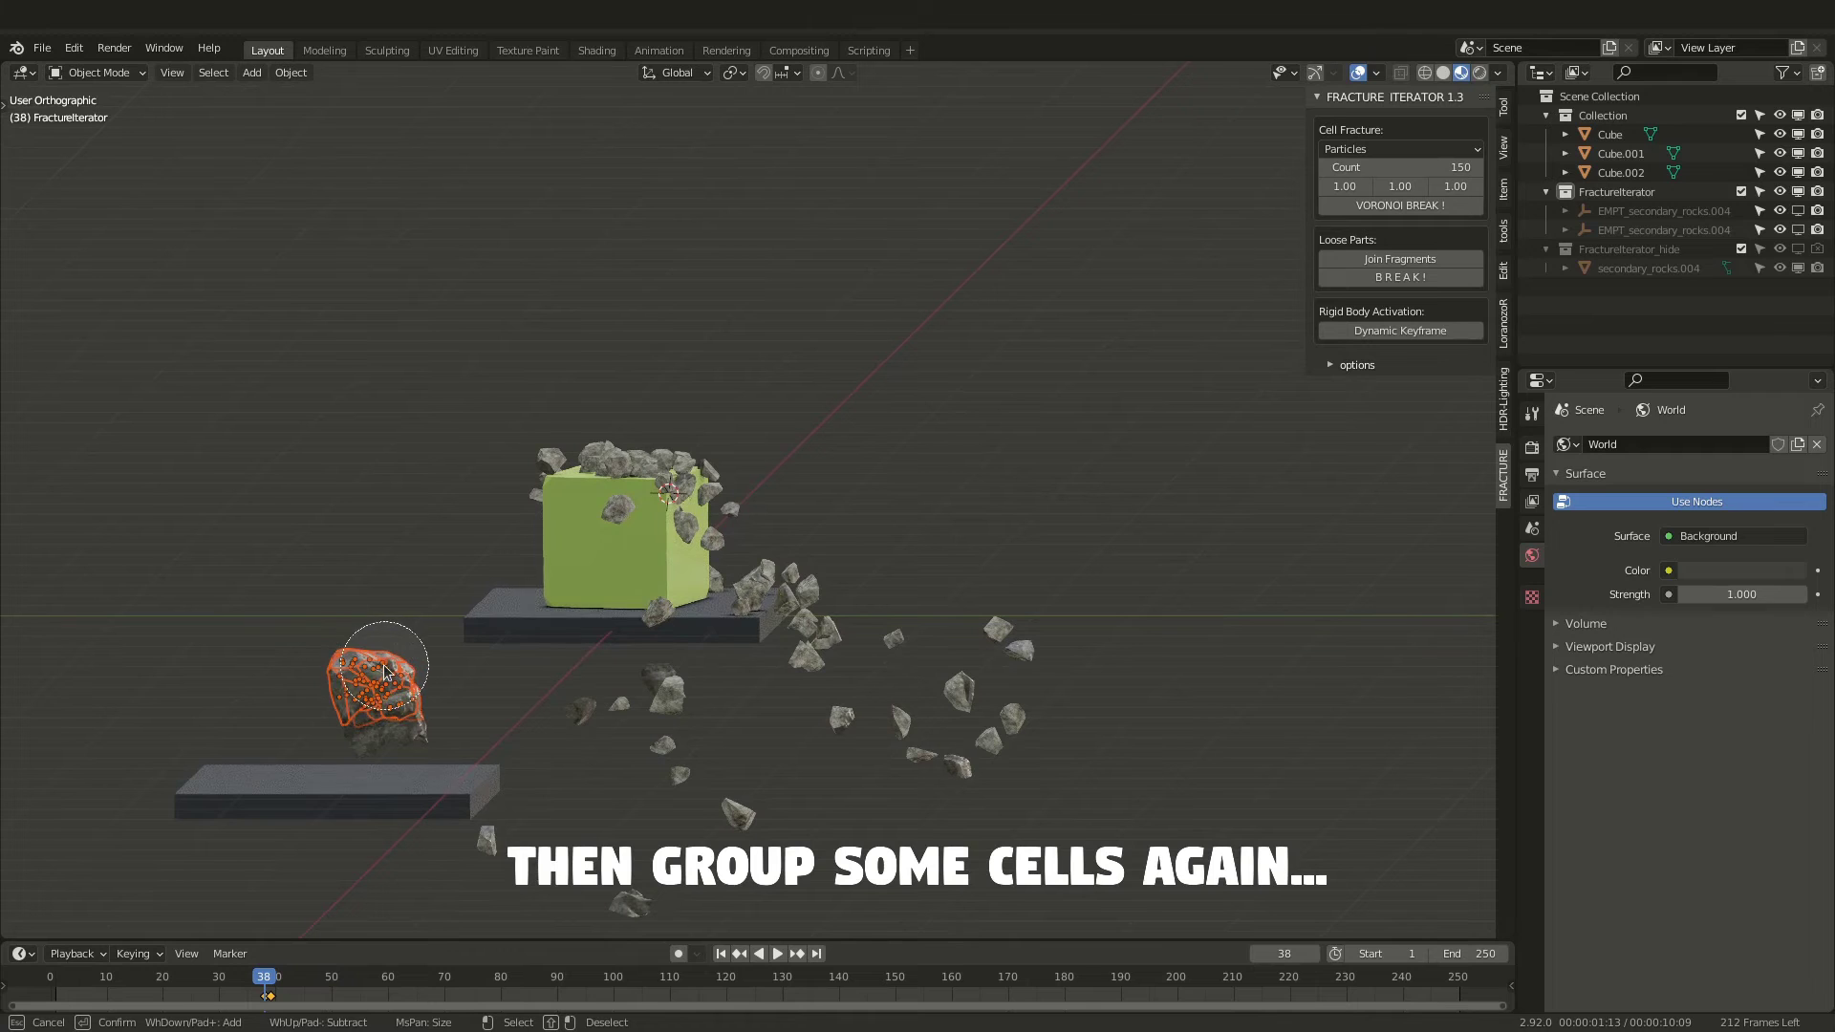
{"action": "key", "text": "Escape"}
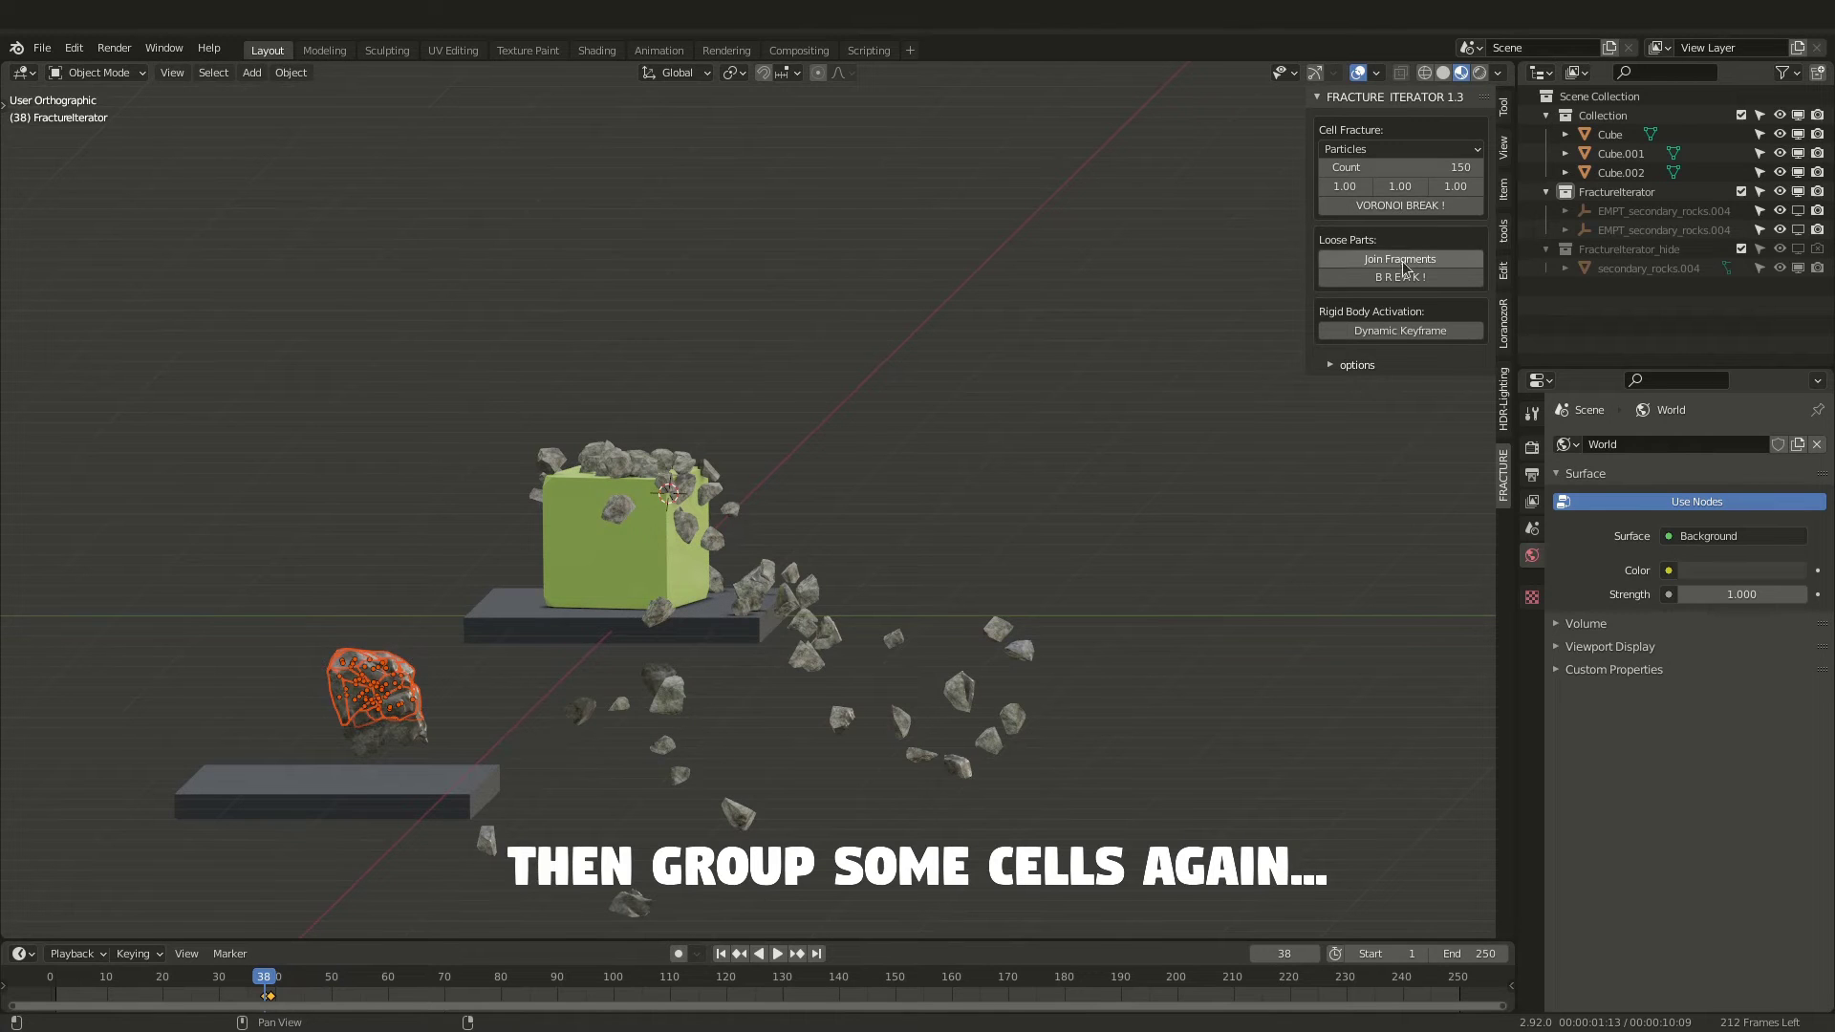
{"action": "left_click", "coordinate": [355, 680], "text": "shift"}
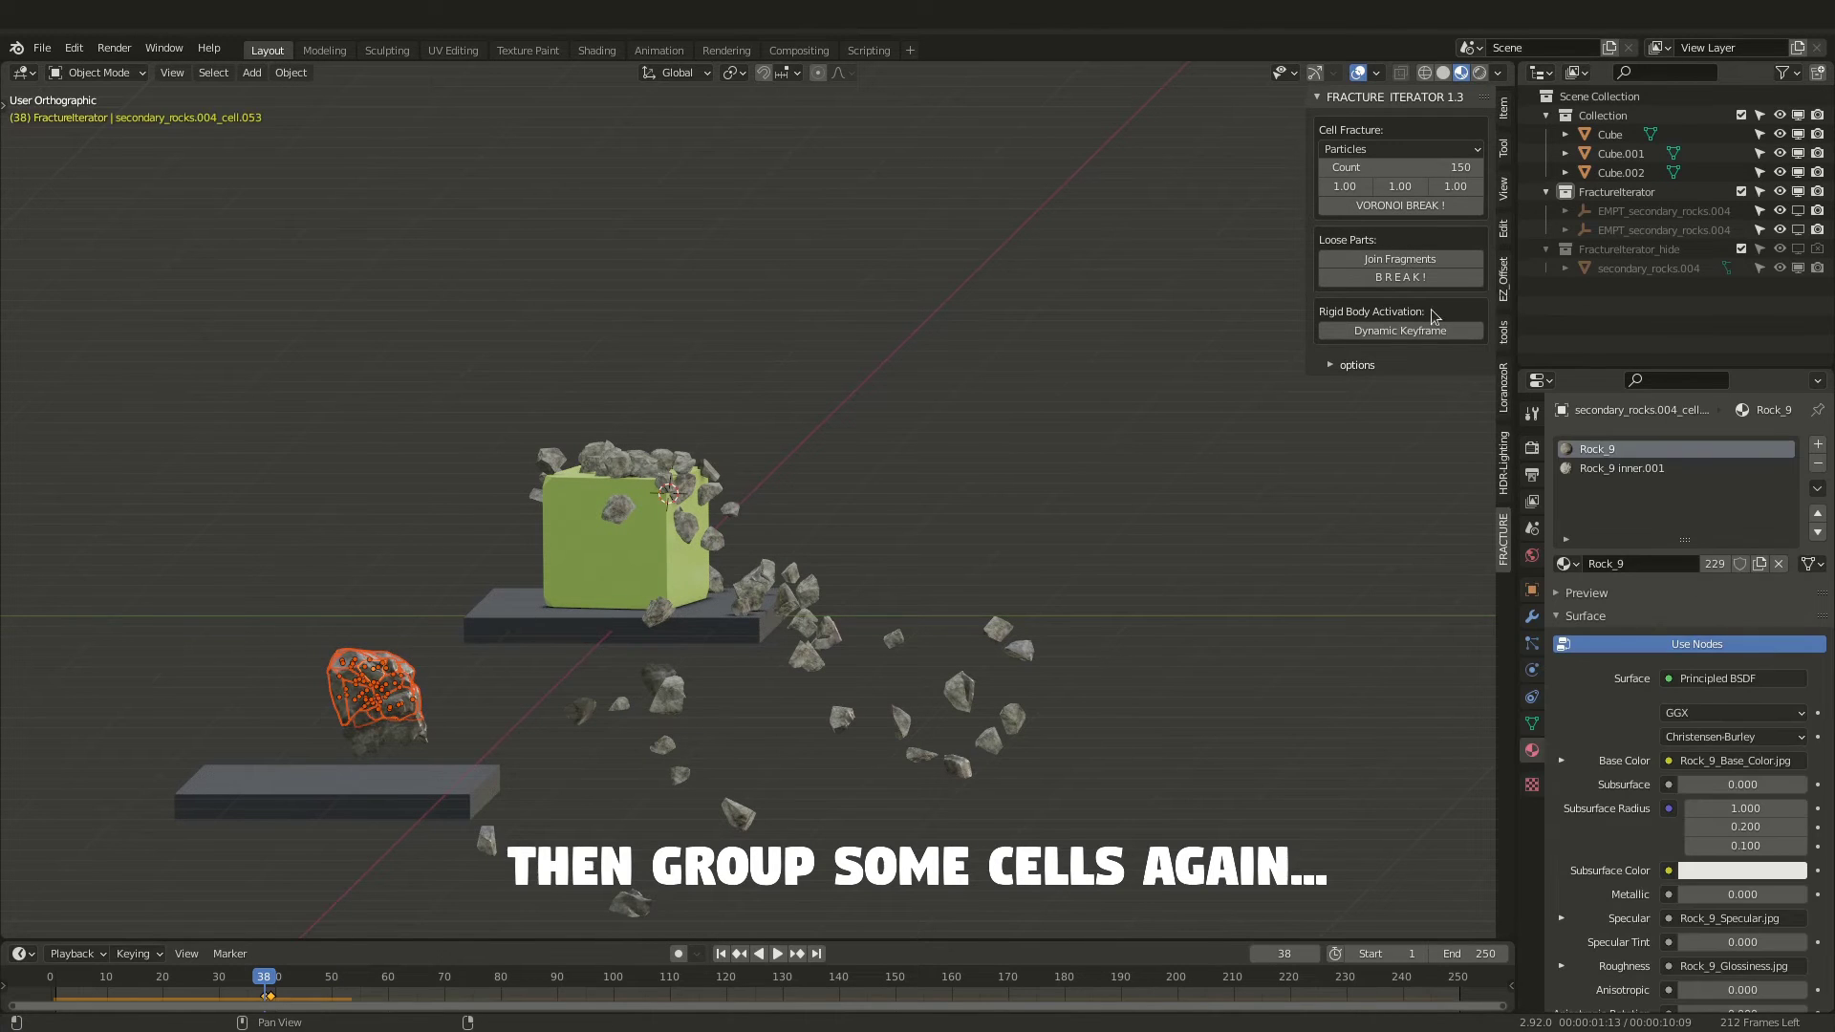
{"action": "left_click", "coordinate": [1403, 263]}
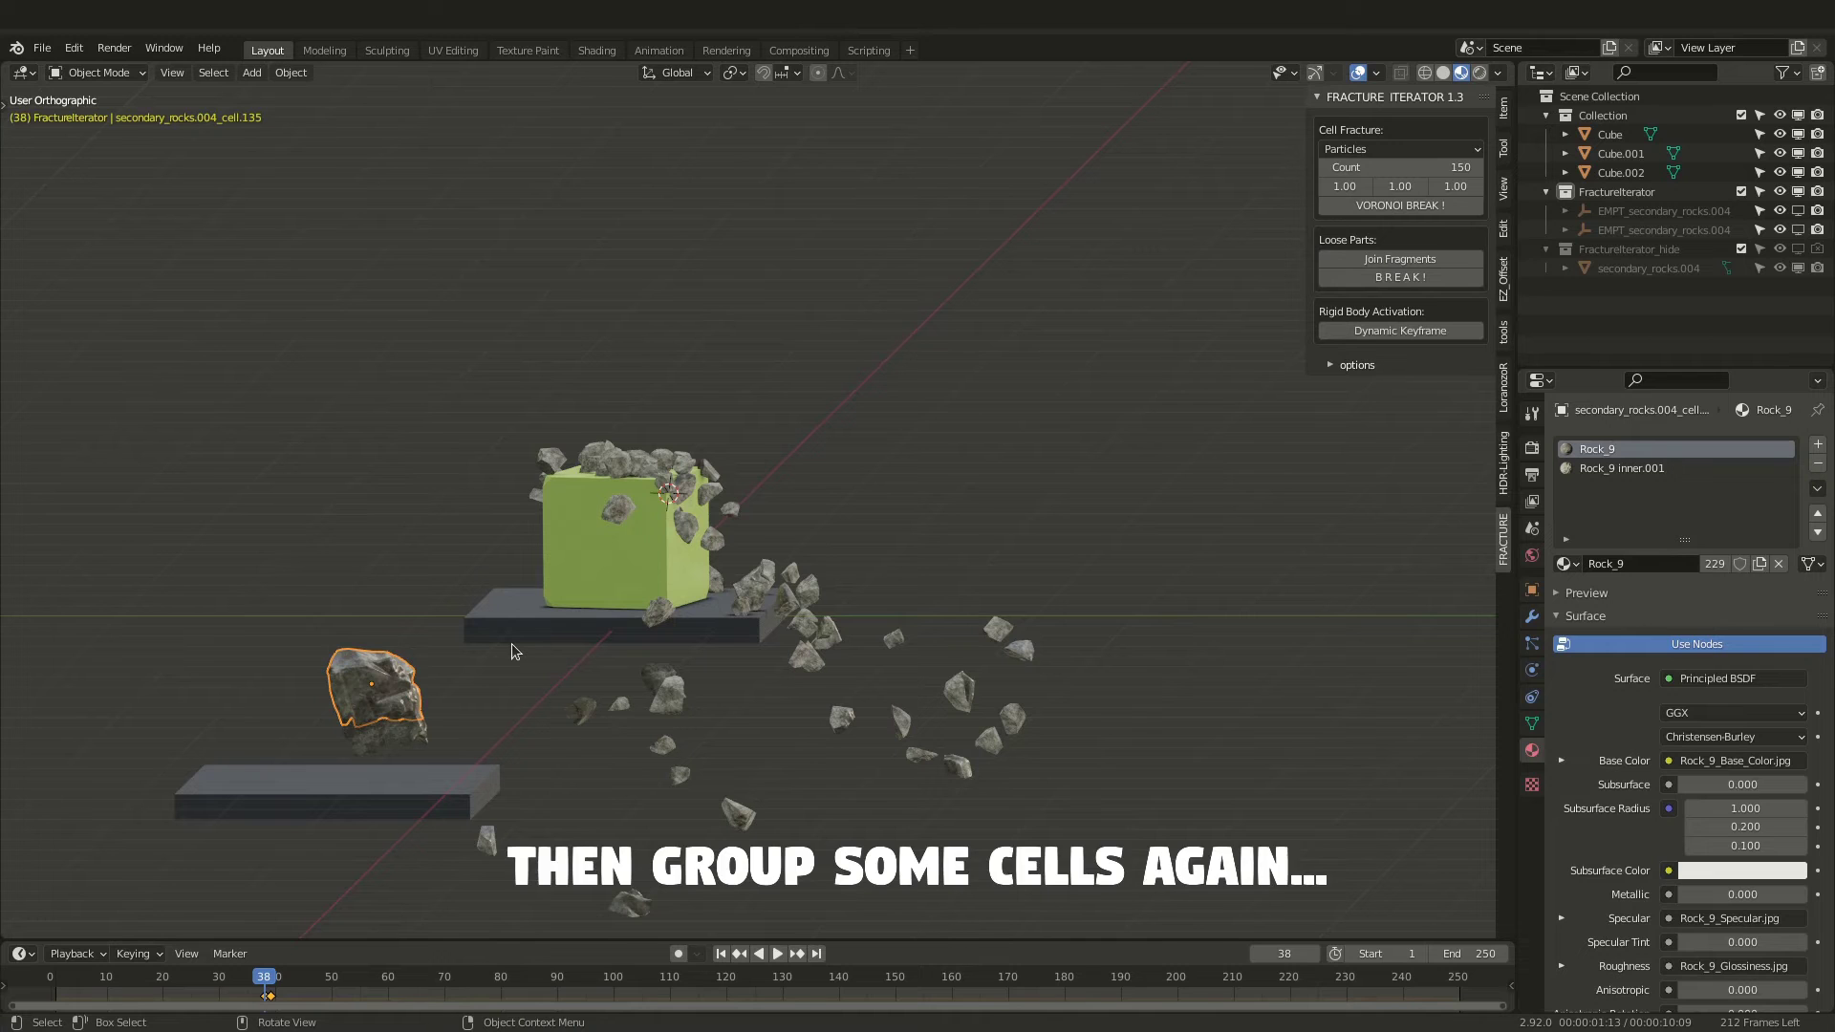
- Replay the simulation from the start to frame 57
{"action": "key", "text": "shift+Left"}
{"action": "key", "text": "space"}
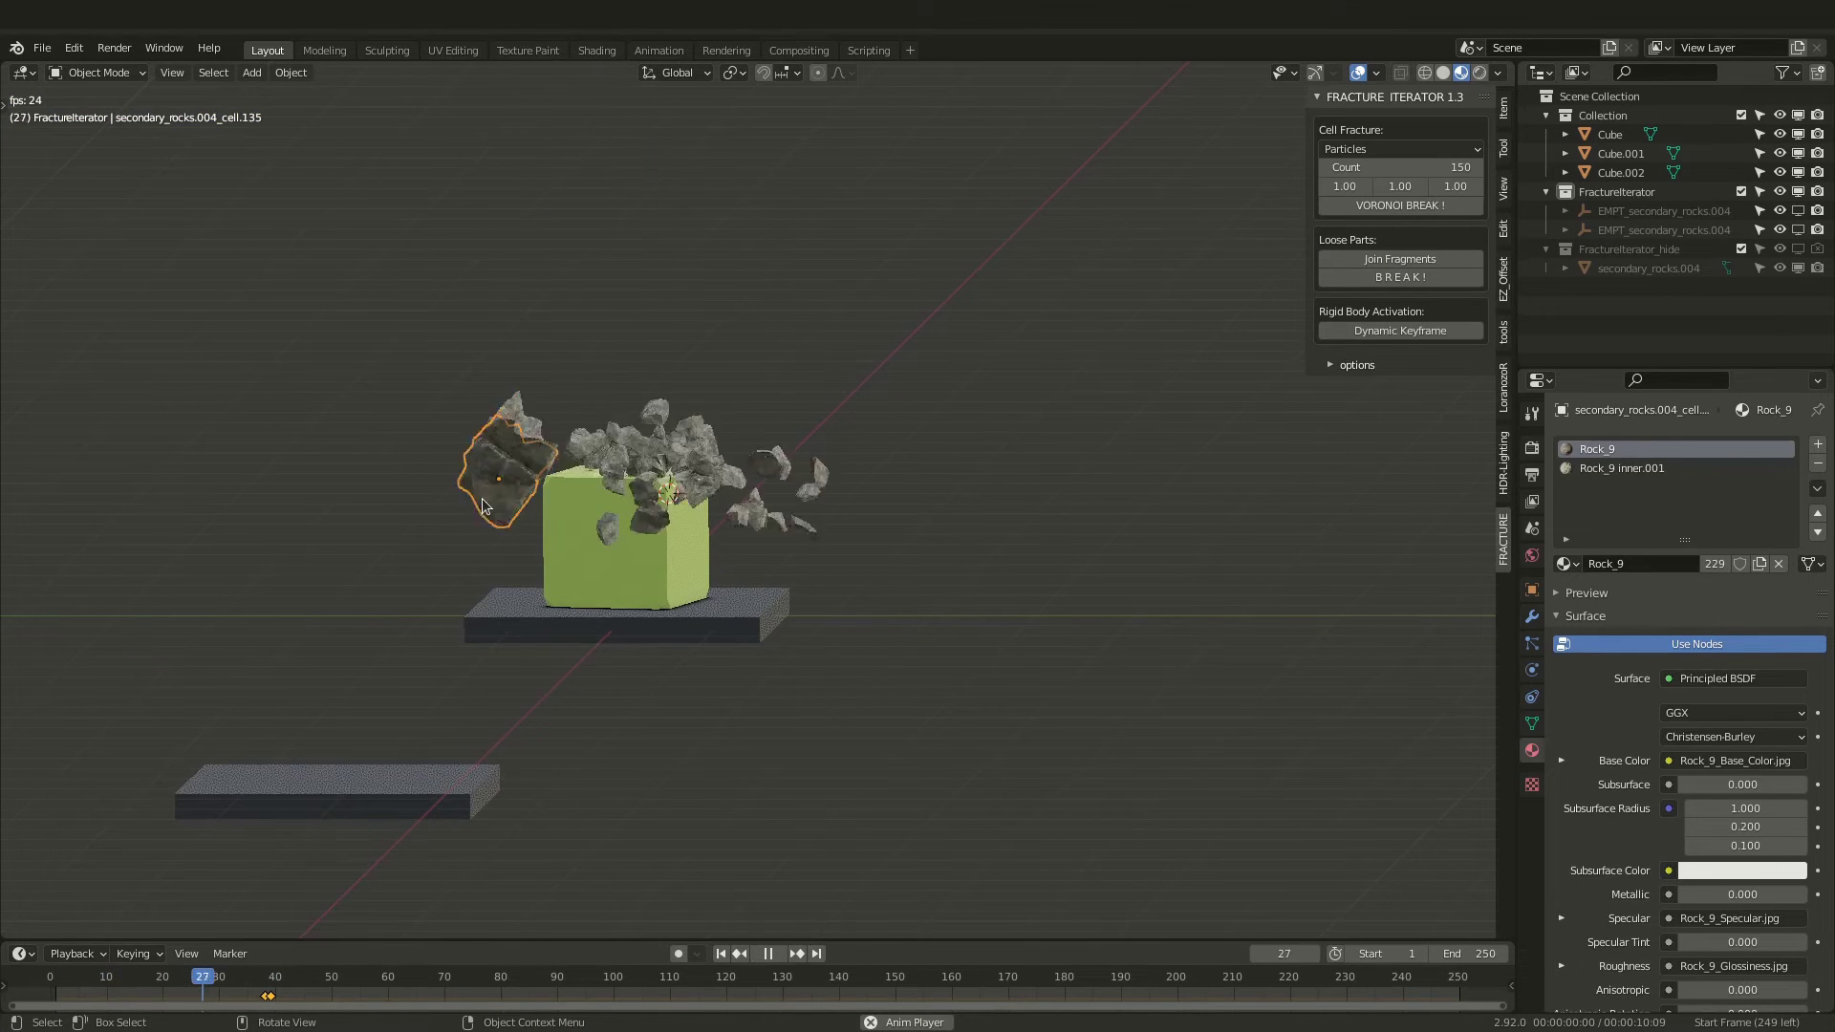
{"action": "key", "text": "space"}
- Recalculate the rigid body mass of all objects with the Brick (Pressed) material, then clear the selection
{"action": "key", "text": "a"}
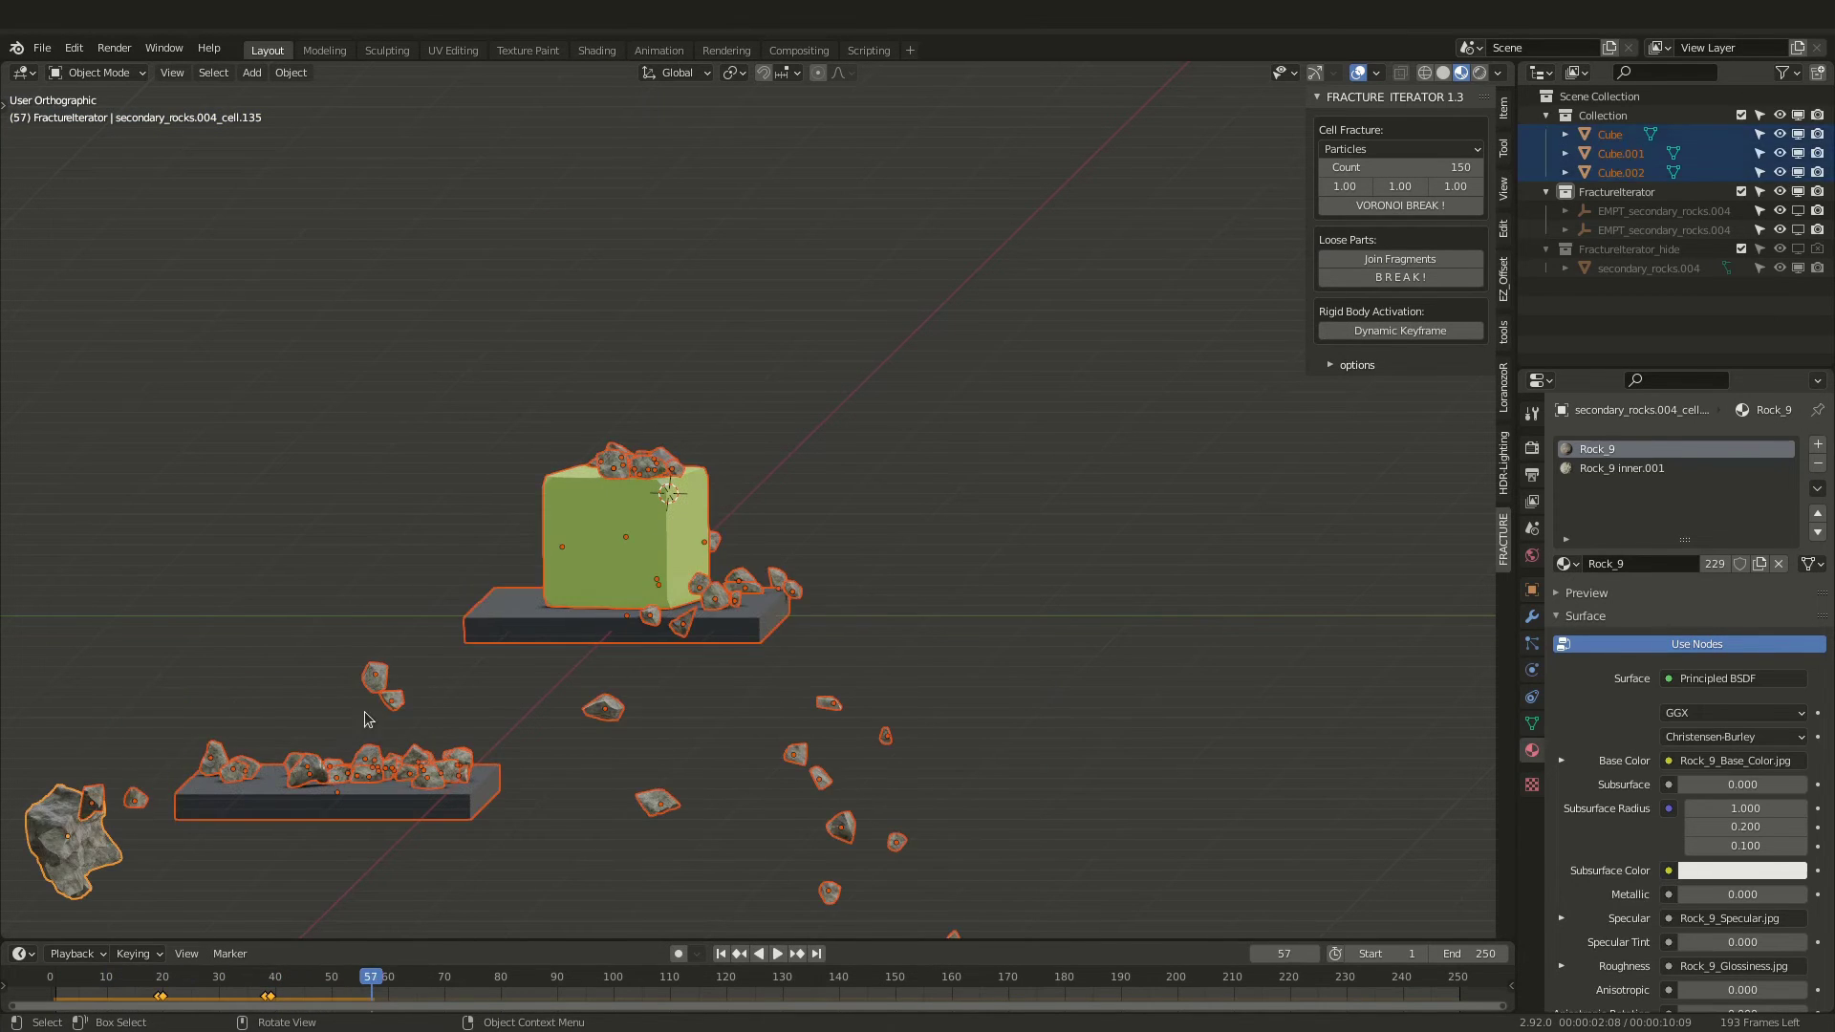
{"action": "left_click", "coordinate": [291, 73]}
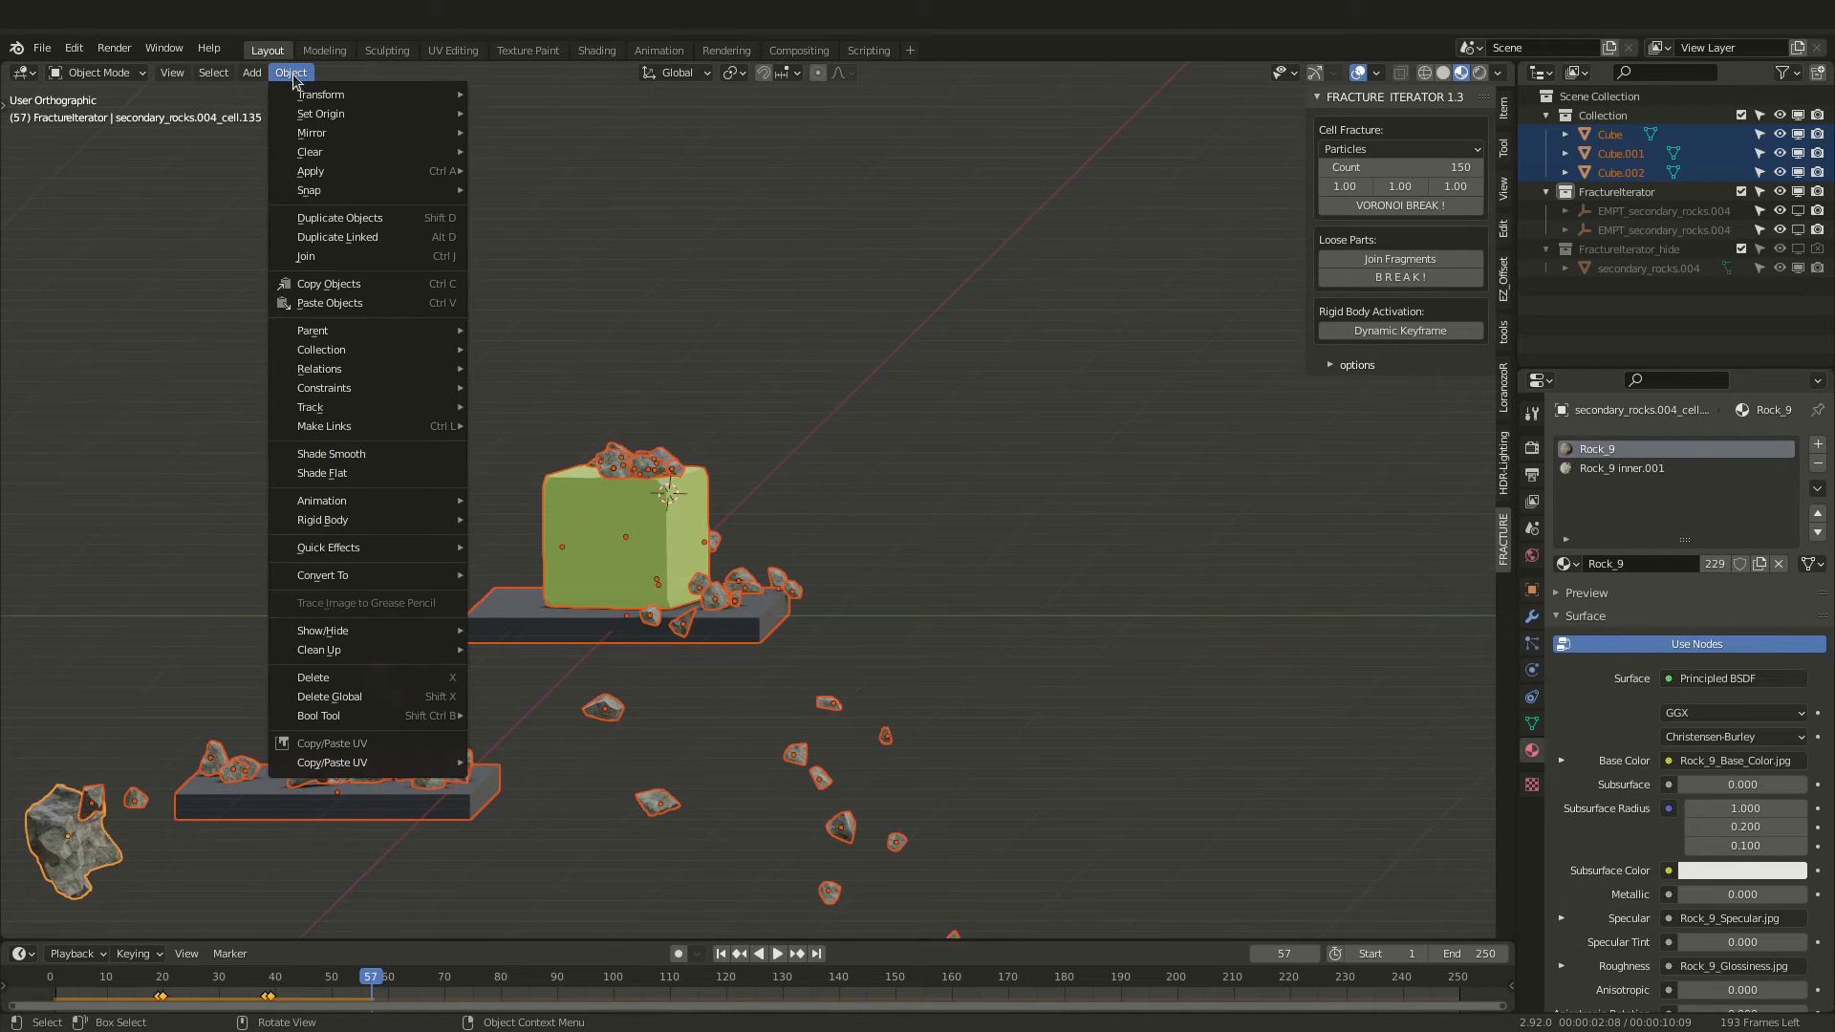
{"action": "mouse_move", "coordinate": [352, 522]}
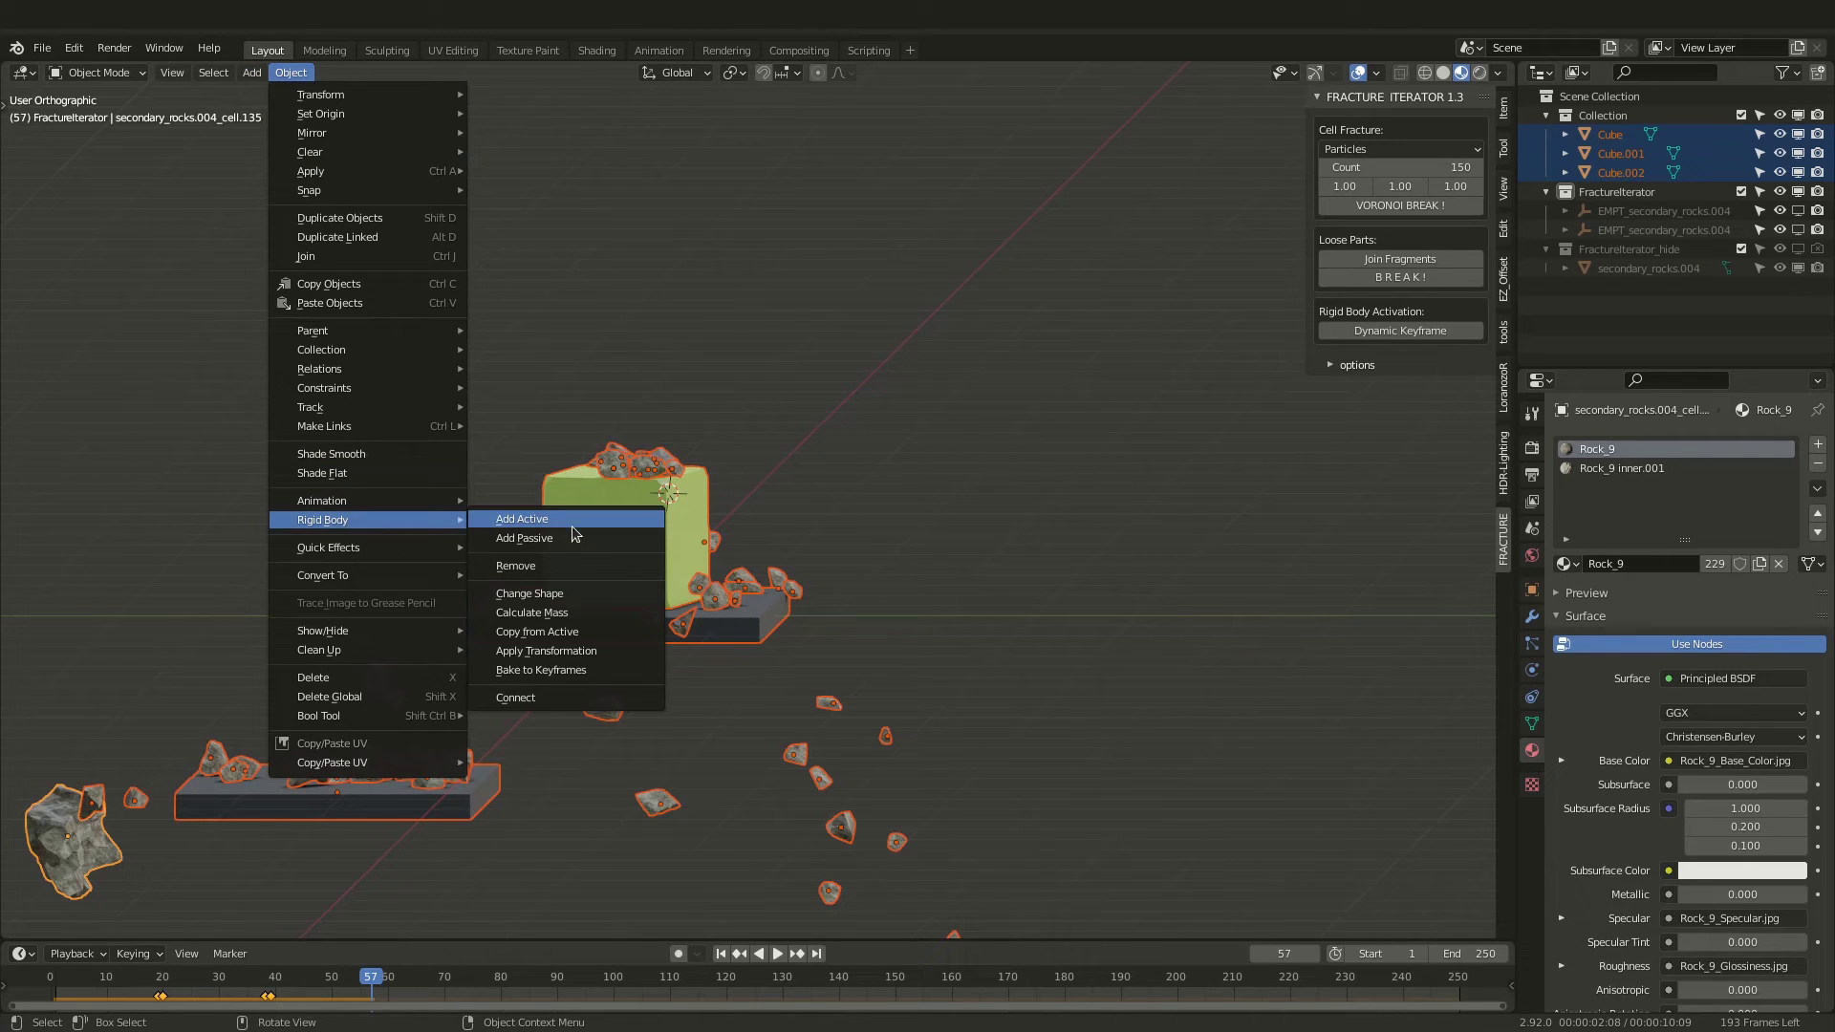
{"action": "left_click", "coordinate": [554, 614]}
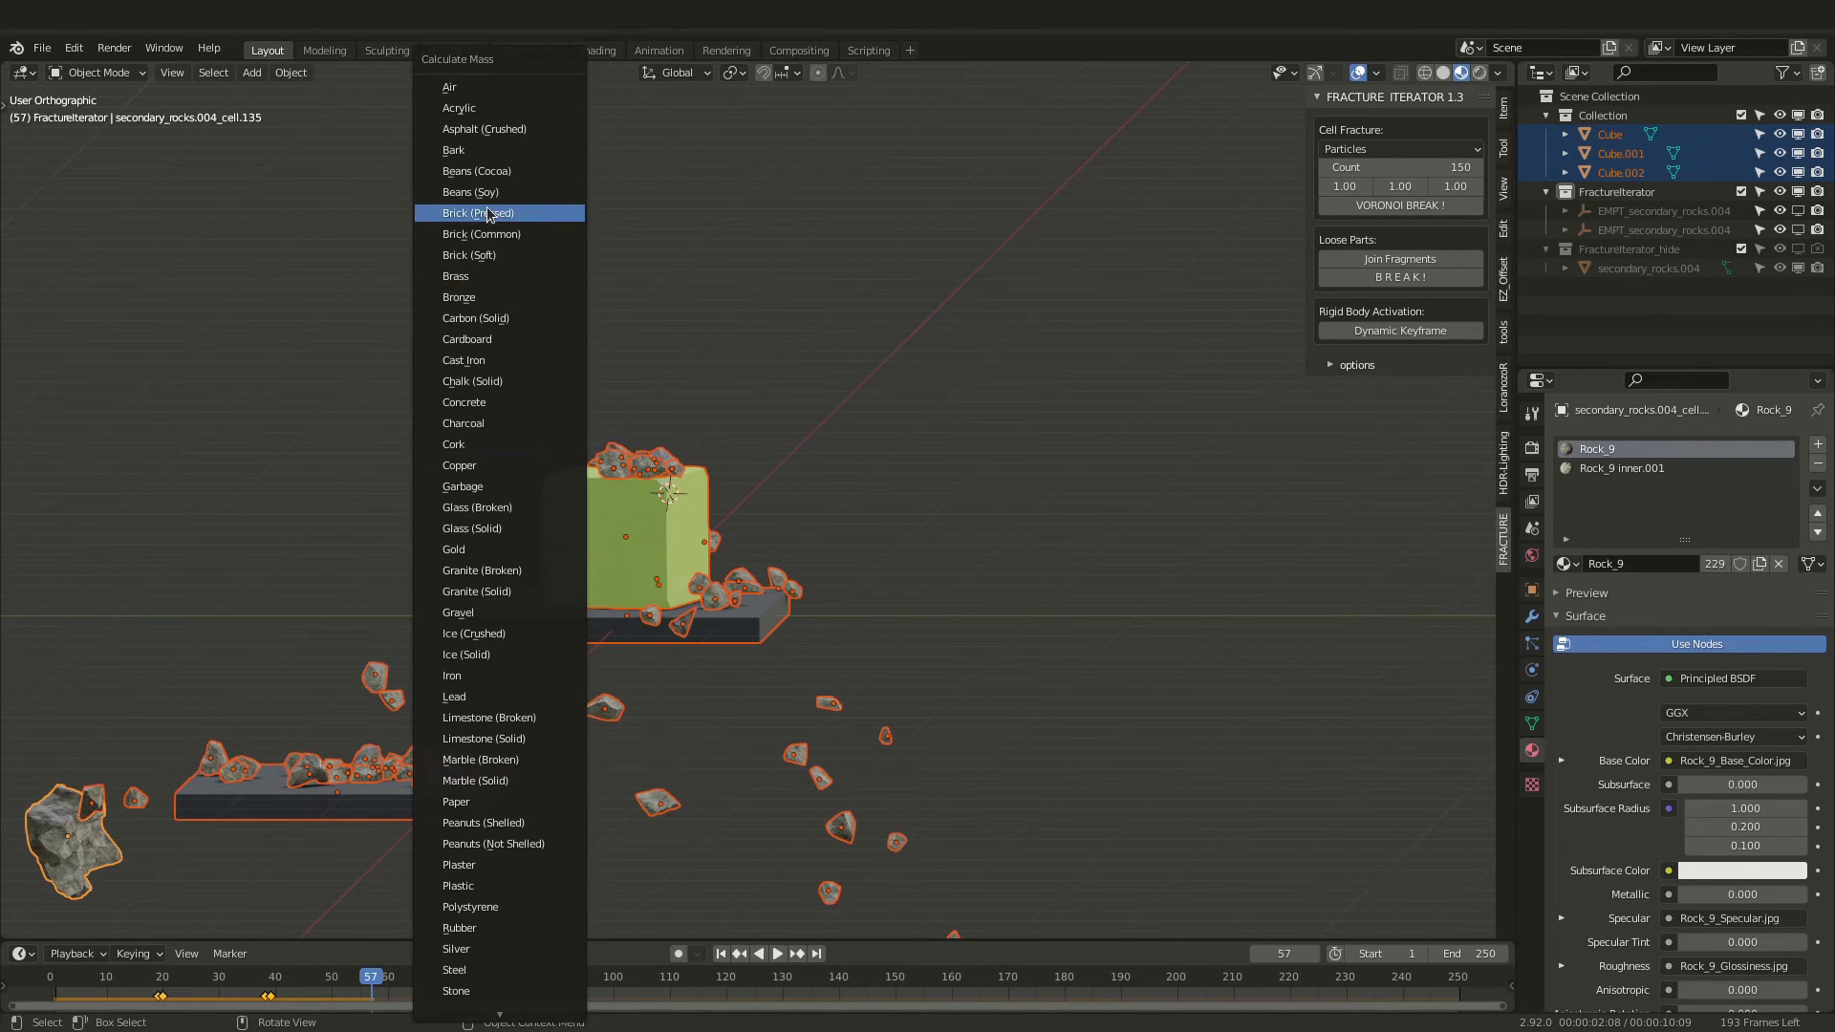
{"action": "left_click", "coordinate": [496, 213]}
{"action": "left_click", "coordinate": [128, 774]}
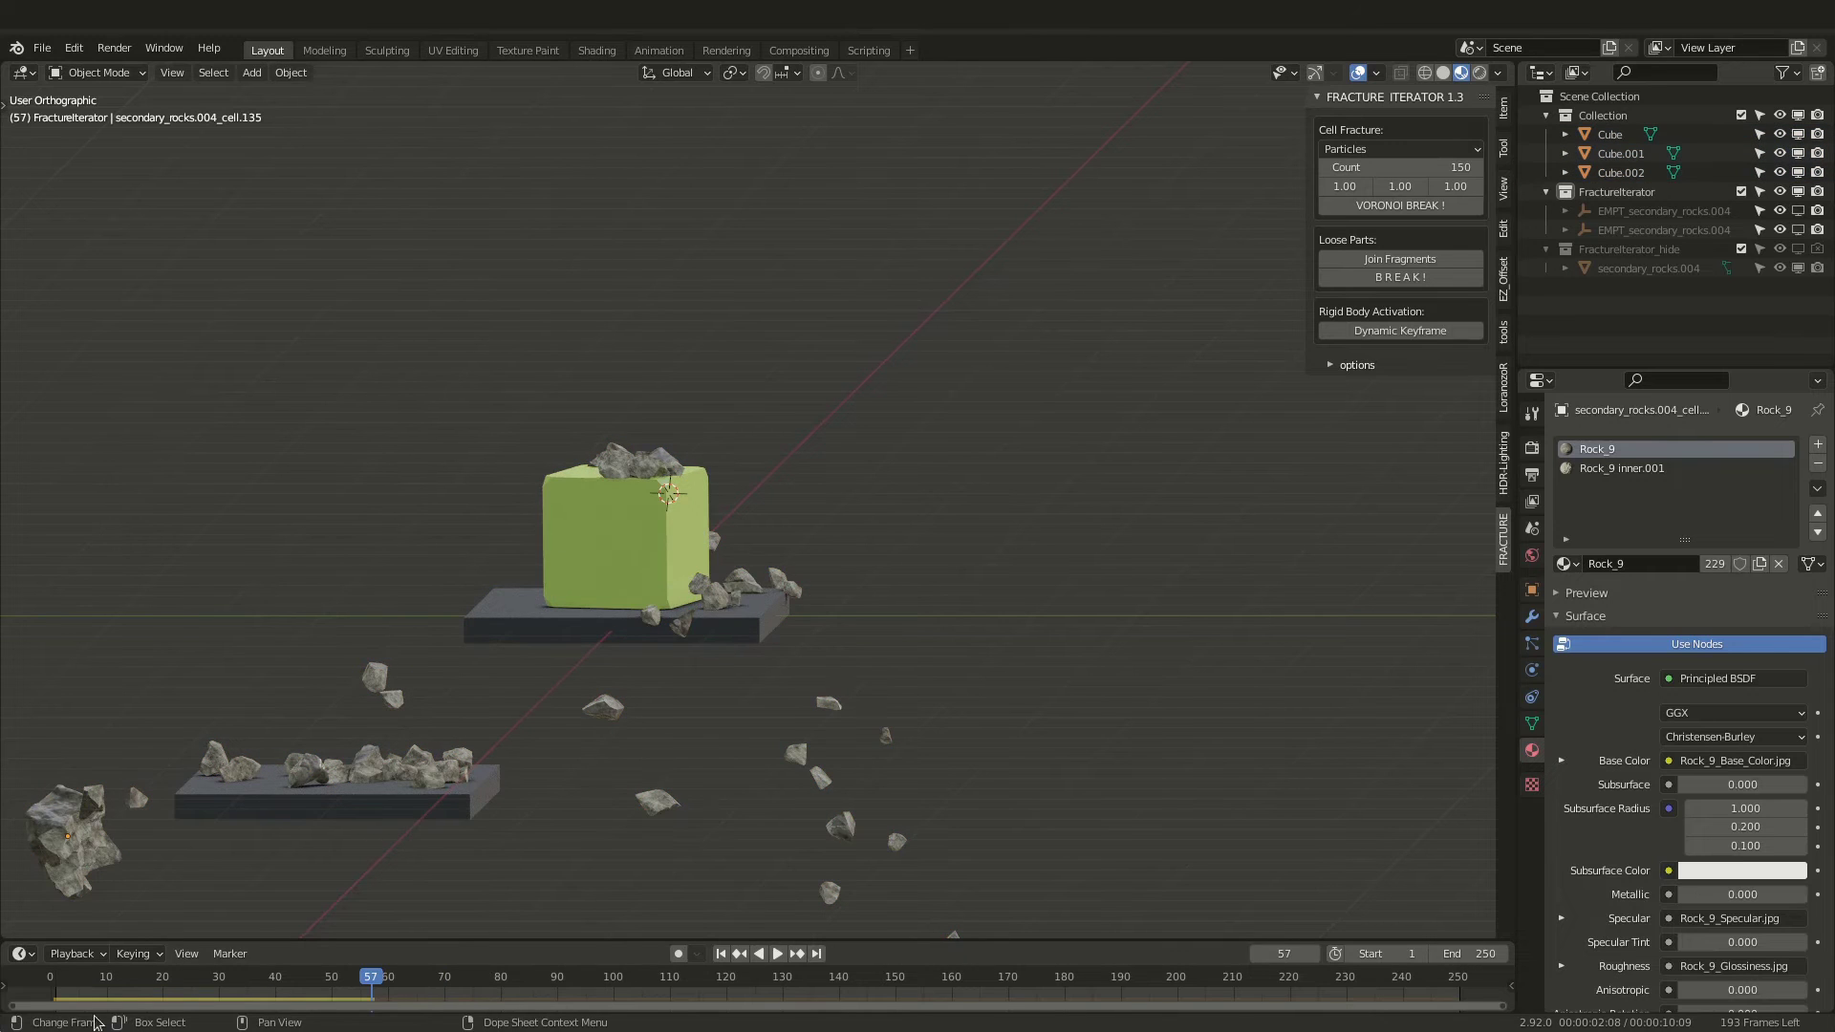
- Replay the two-stage rock break from the start several times and examine the fragments landing on both slabs
{"action": "left_click", "coordinate": [56, 979]}
{"action": "key", "text": "space"}
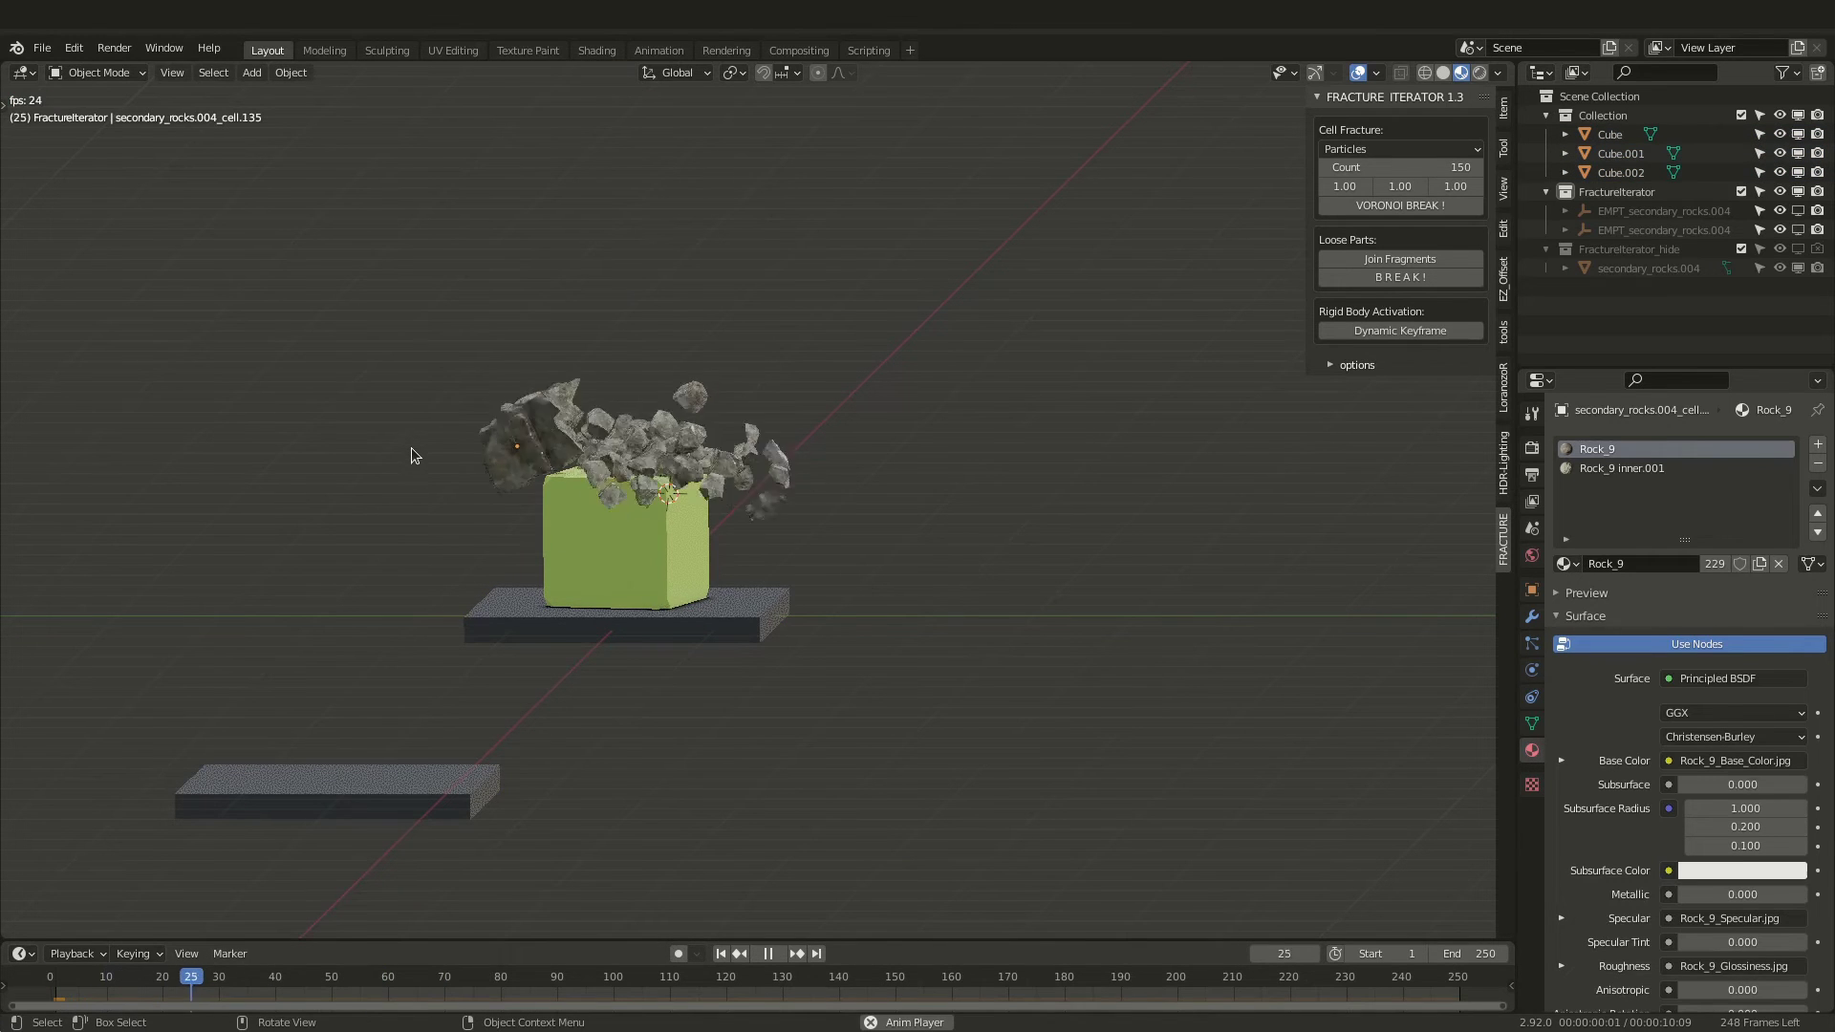
{"action": "key", "text": "space"}
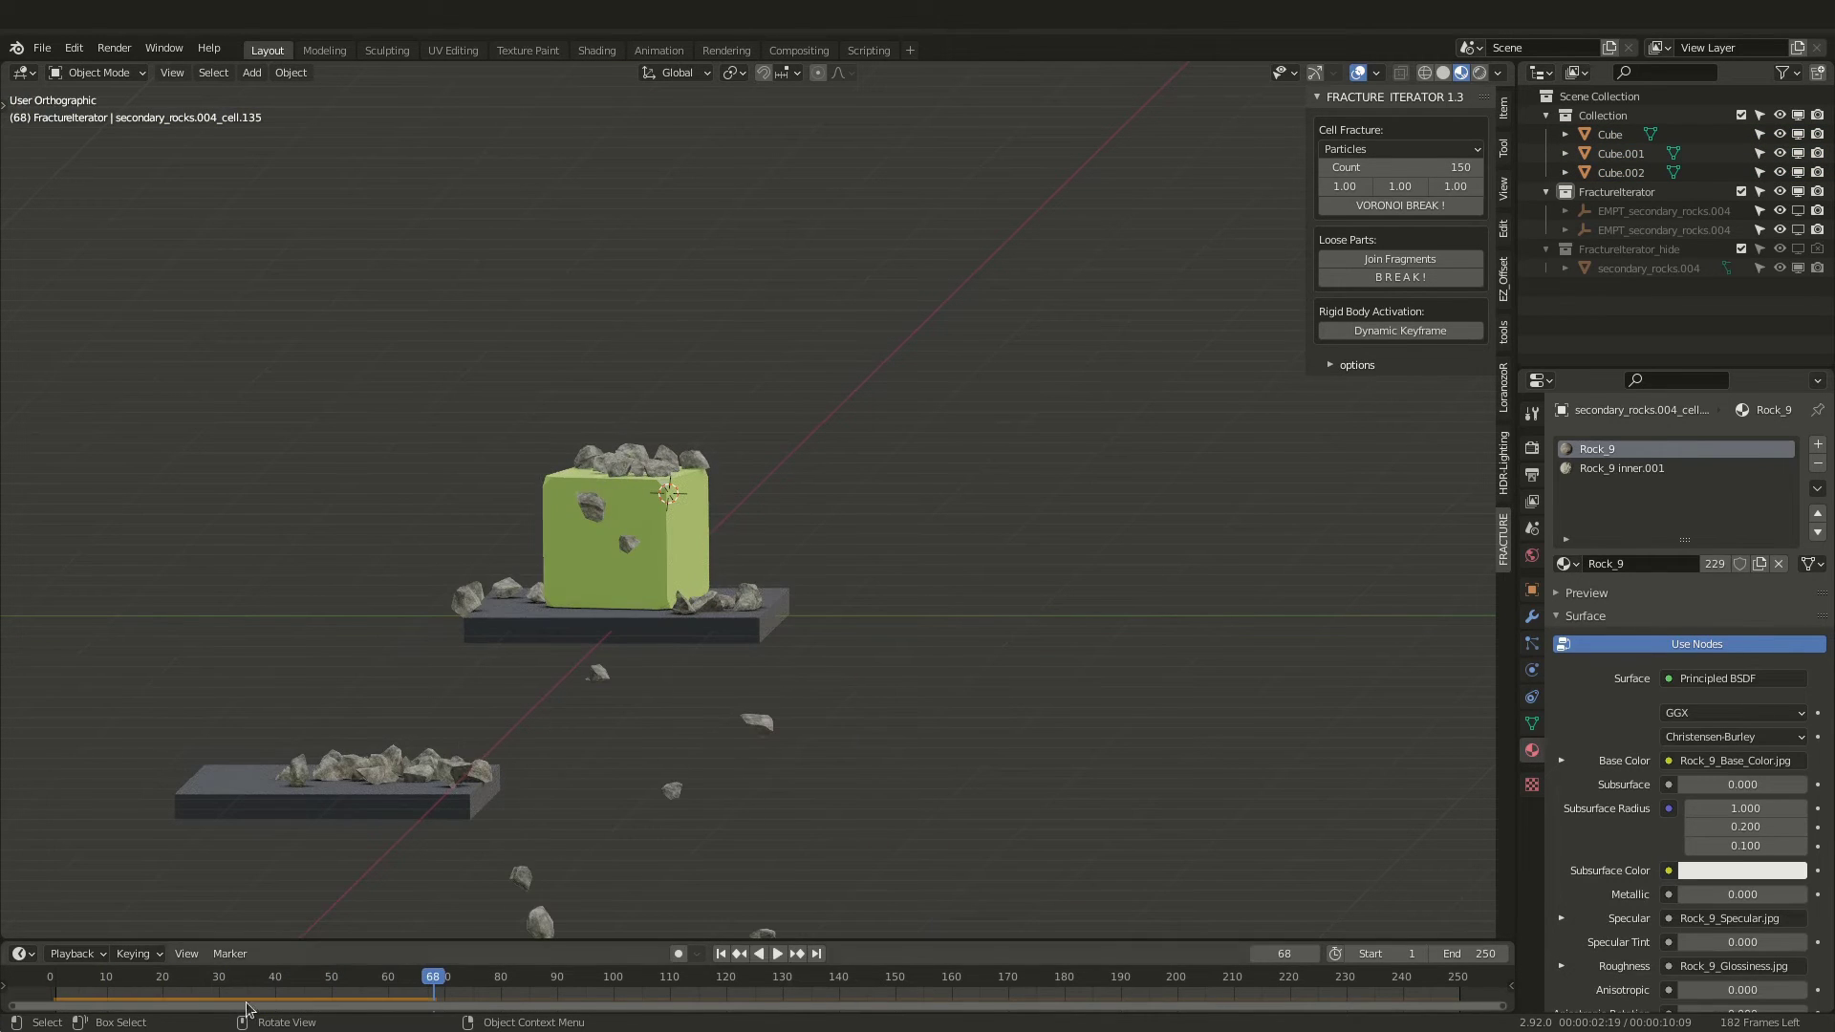
{"action": "left_click", "coordinate": [57, 987]}
{"action": "key", "text": "space"}
{"action": "middle_click_drag", "start_coordinate": [784, 536], "coordinate": [613, 643]}
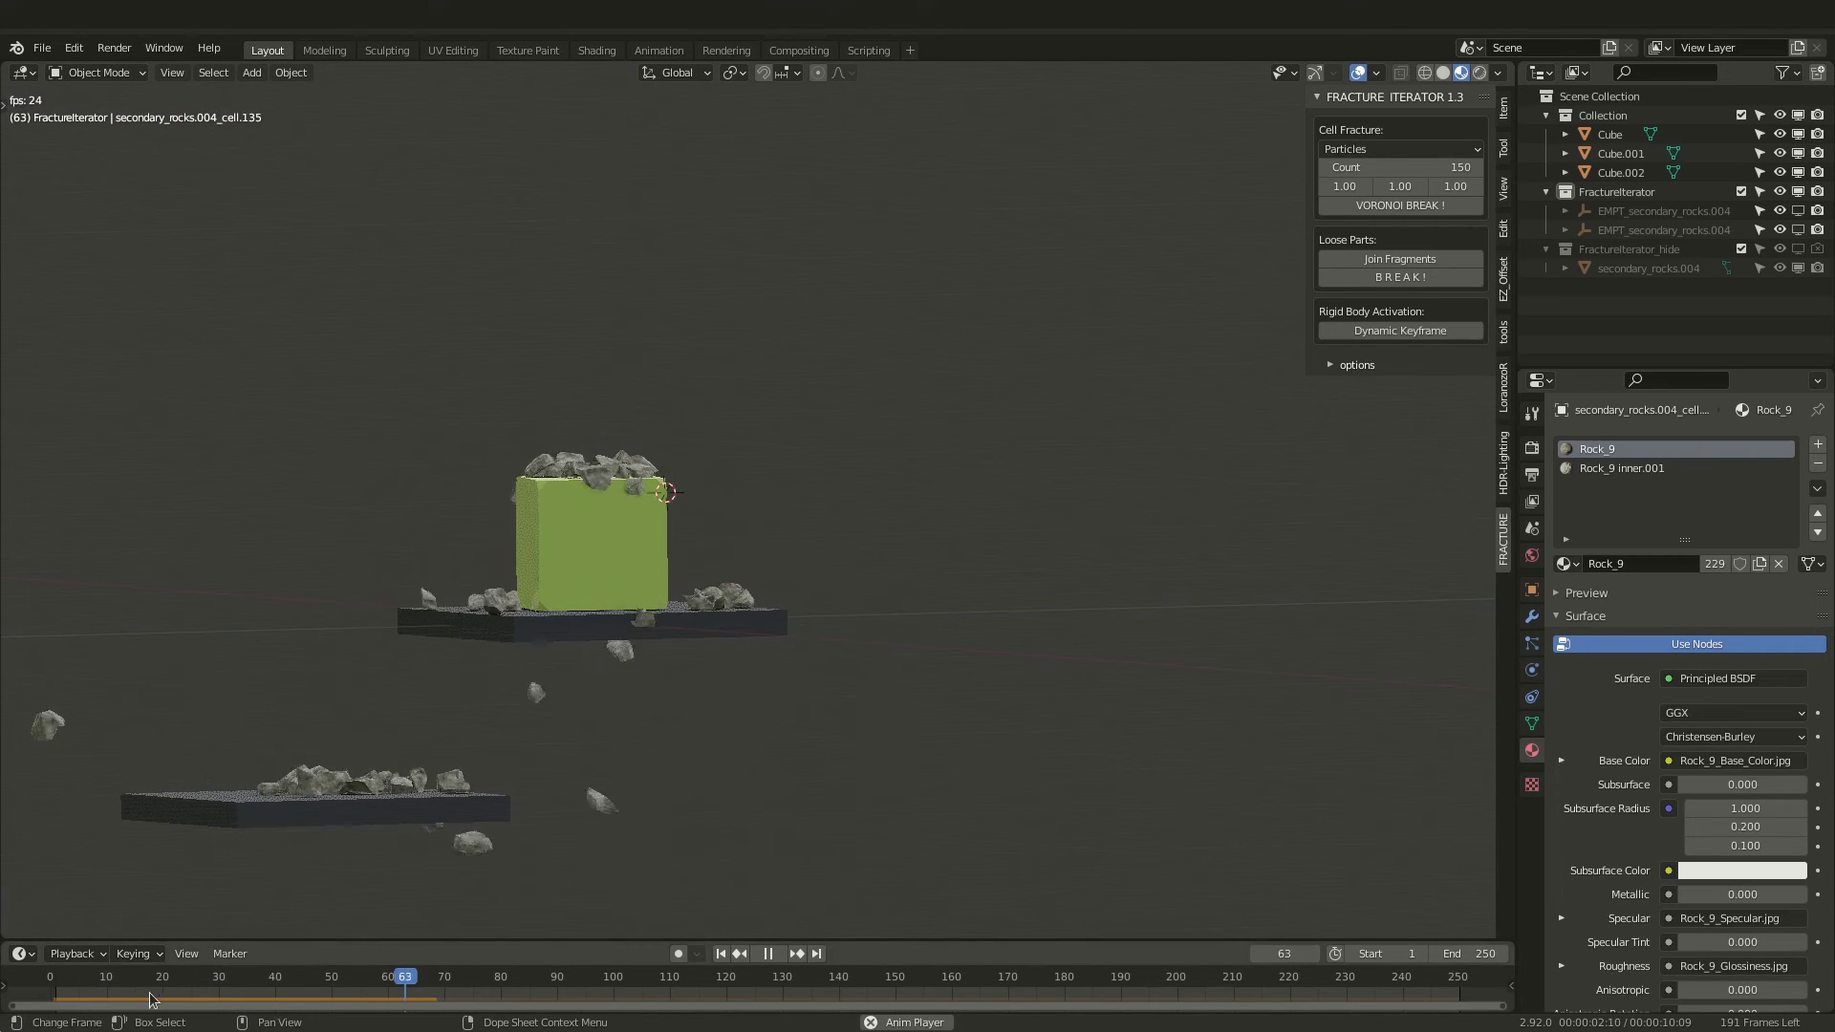
{"action": "key", "text": "shift+Left"}
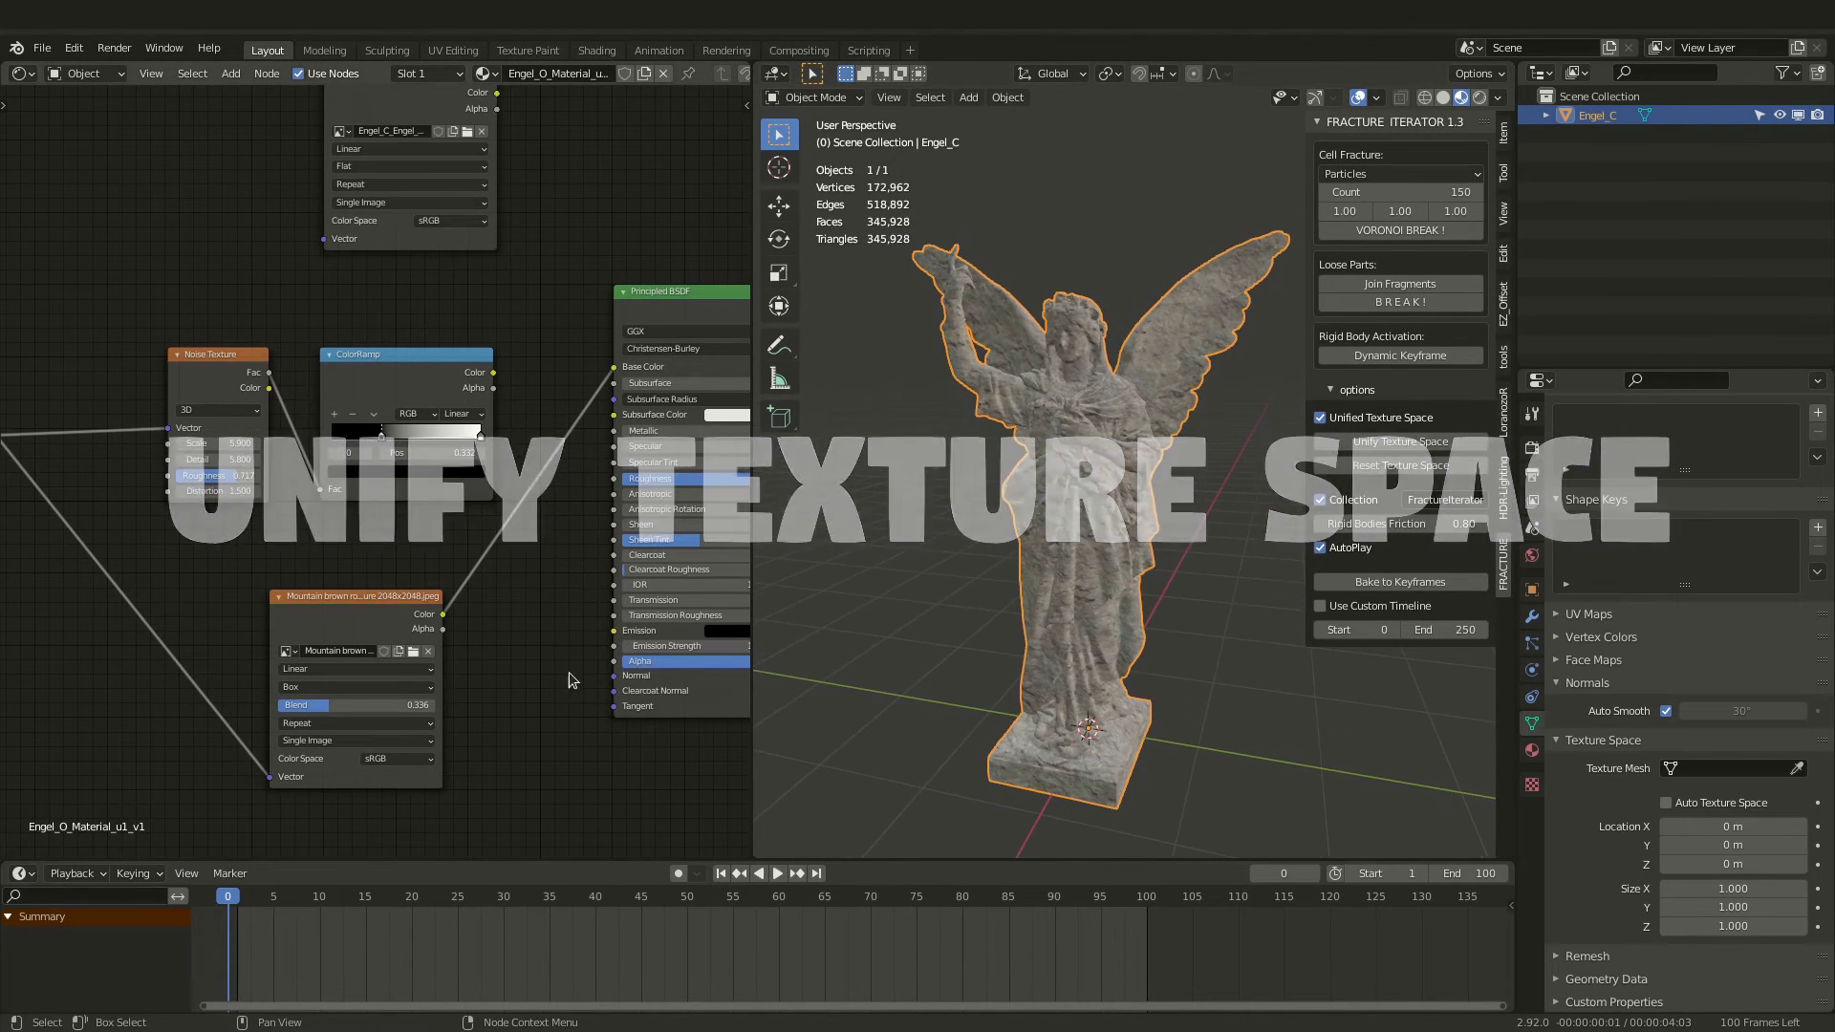
- Examine the Texture Coordinate node's Generated output feeding the angel statue's noise and image textures
{"action": "scroll", "coordinate": [264, 573], "scroll_direction": "down", "scroll_amount": 3}
{"action": "middle_click_drag", "start_coordinate": [229, 586], "coordinate": [560, 555]}
{"action": "scroll", "coordinate": [543, 548], "scroll_direction": "up", "scroll_amount": 1}
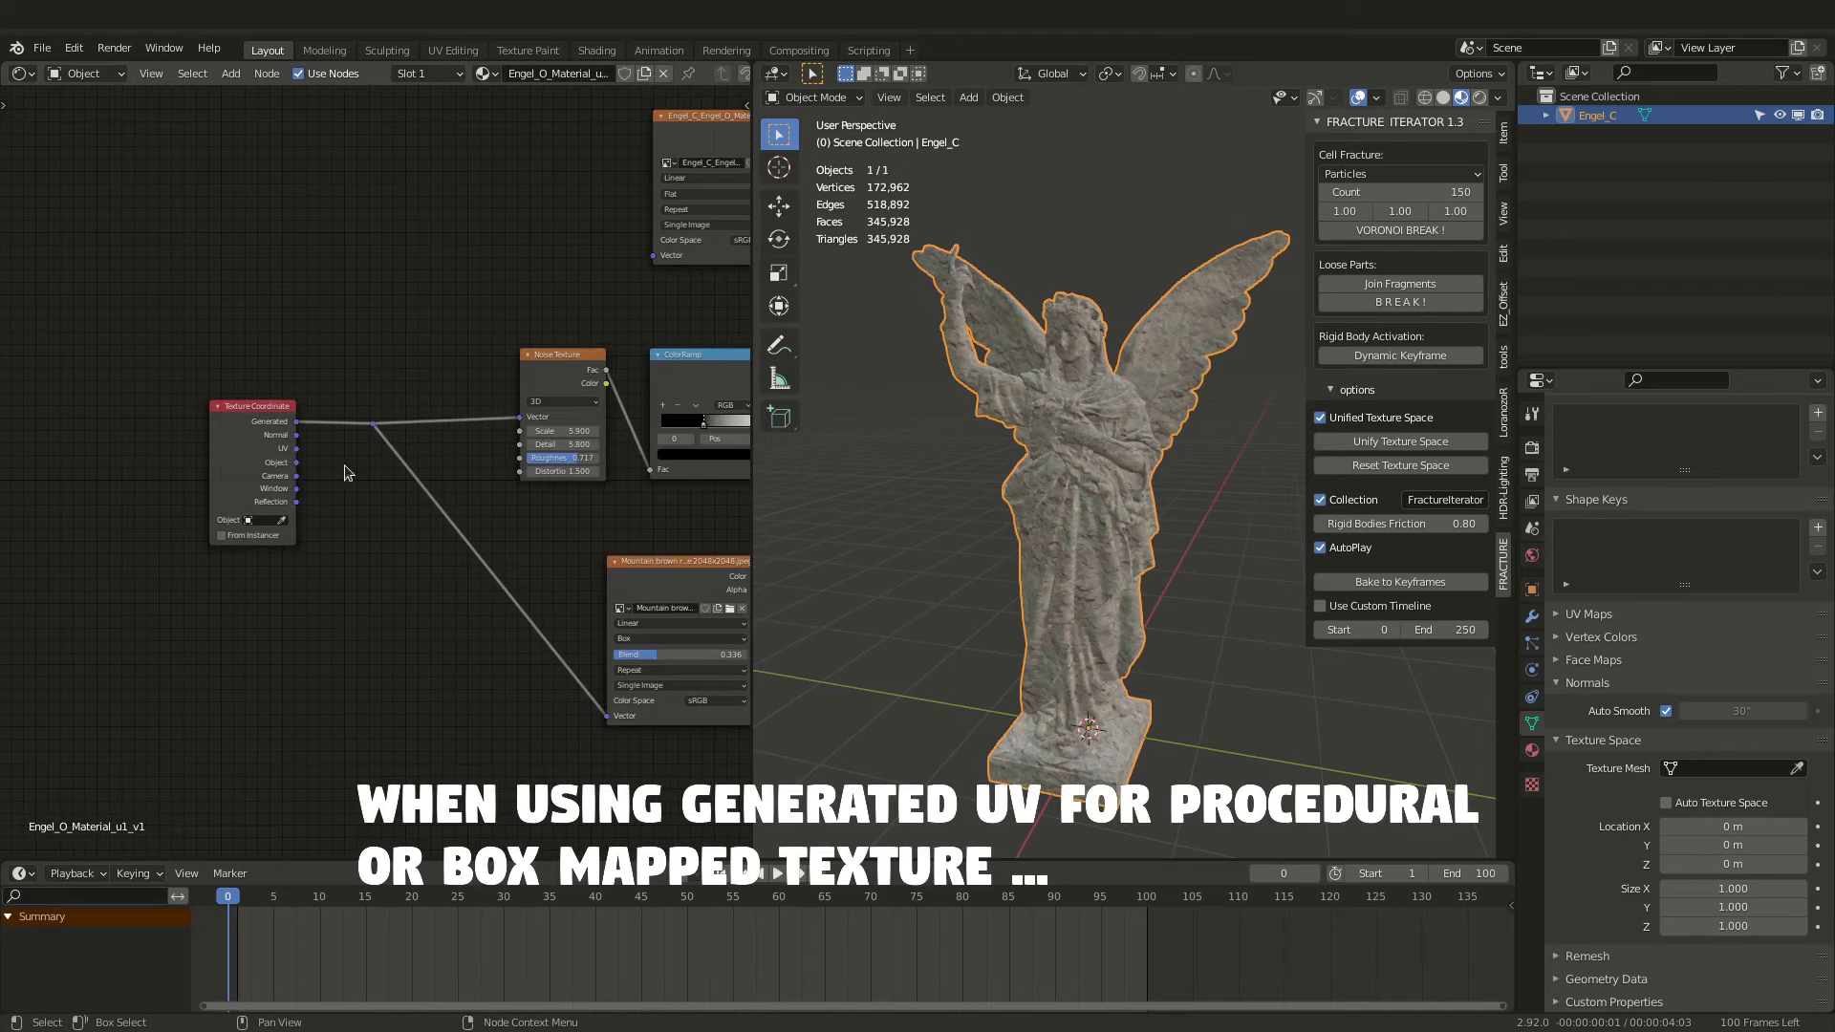
{"action": "scroll", "coordinate": [299, 428], "scroll_direction": "up", "scroll_amount": 5}
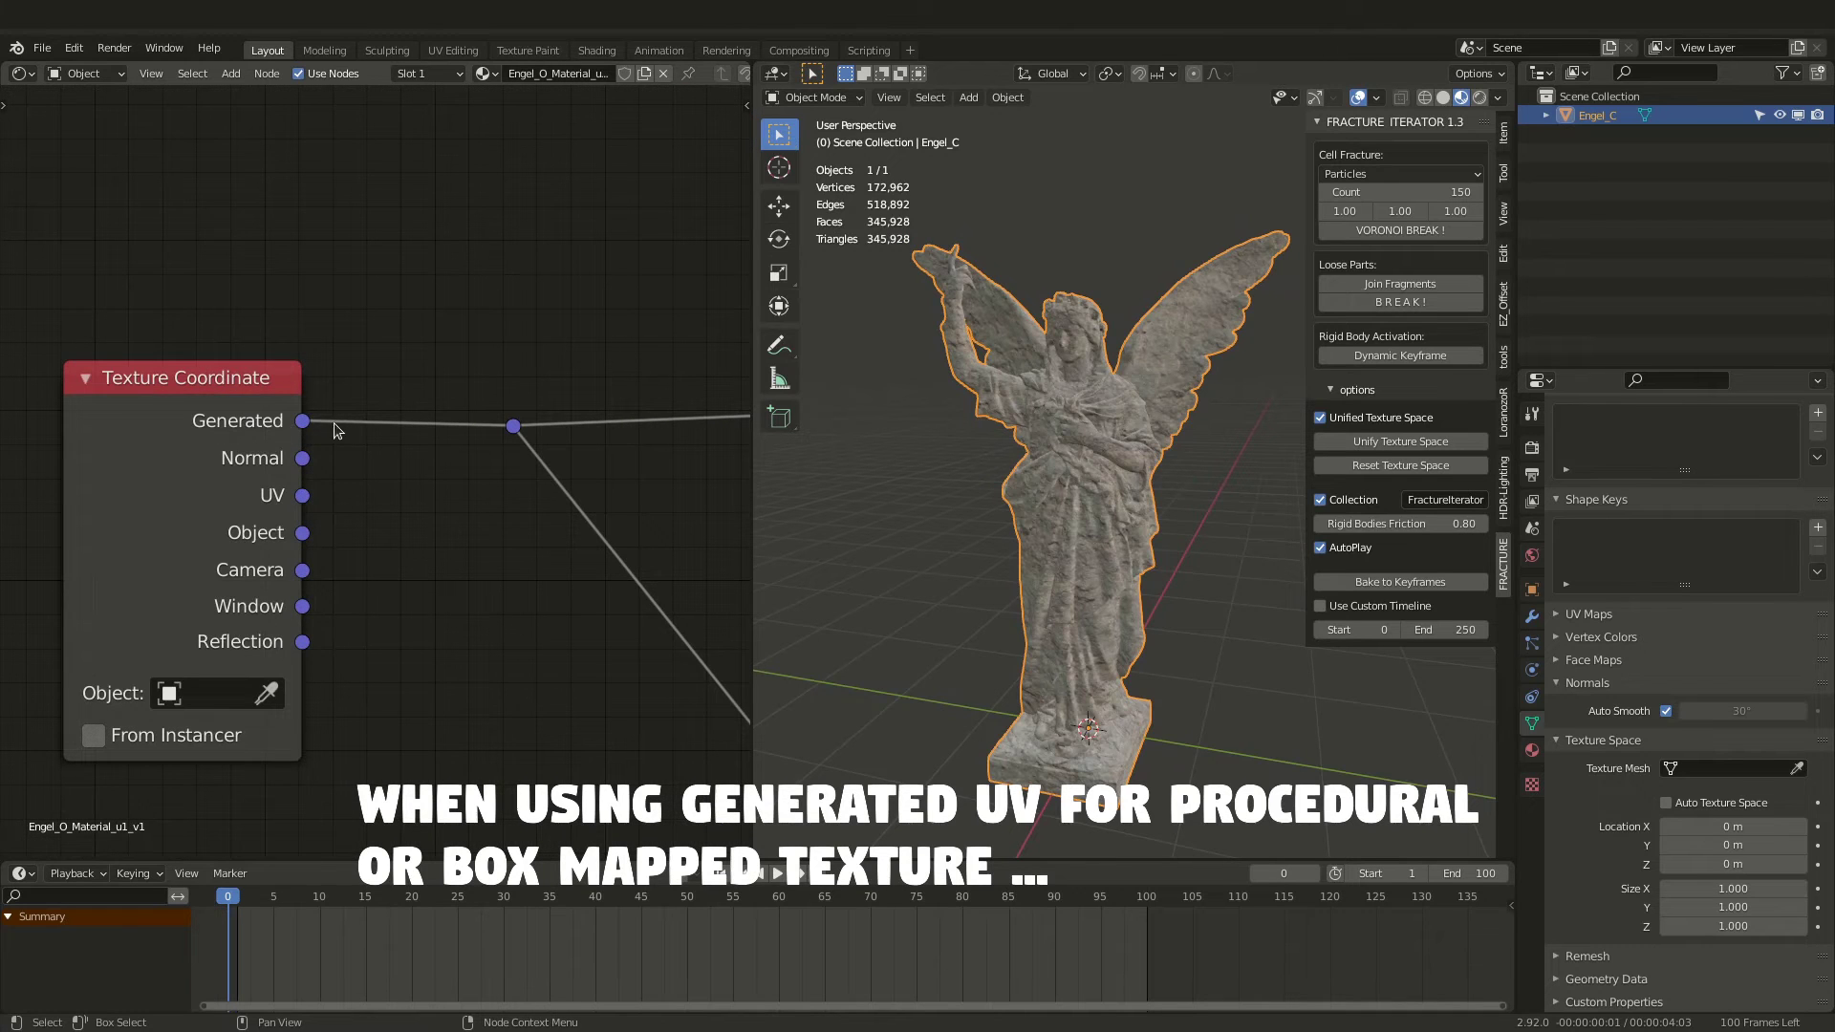
{"action": "scroll", "coordinate": [515, 556], "scroll_direction": "down", "scroll_amount": 4}
- Choose Box projection for the mountain rock image texture and set its Blend to 0.205
{"action": "middle_click_drag", "start_coordinate": [650, 511], "coordinate": [704, 425]}
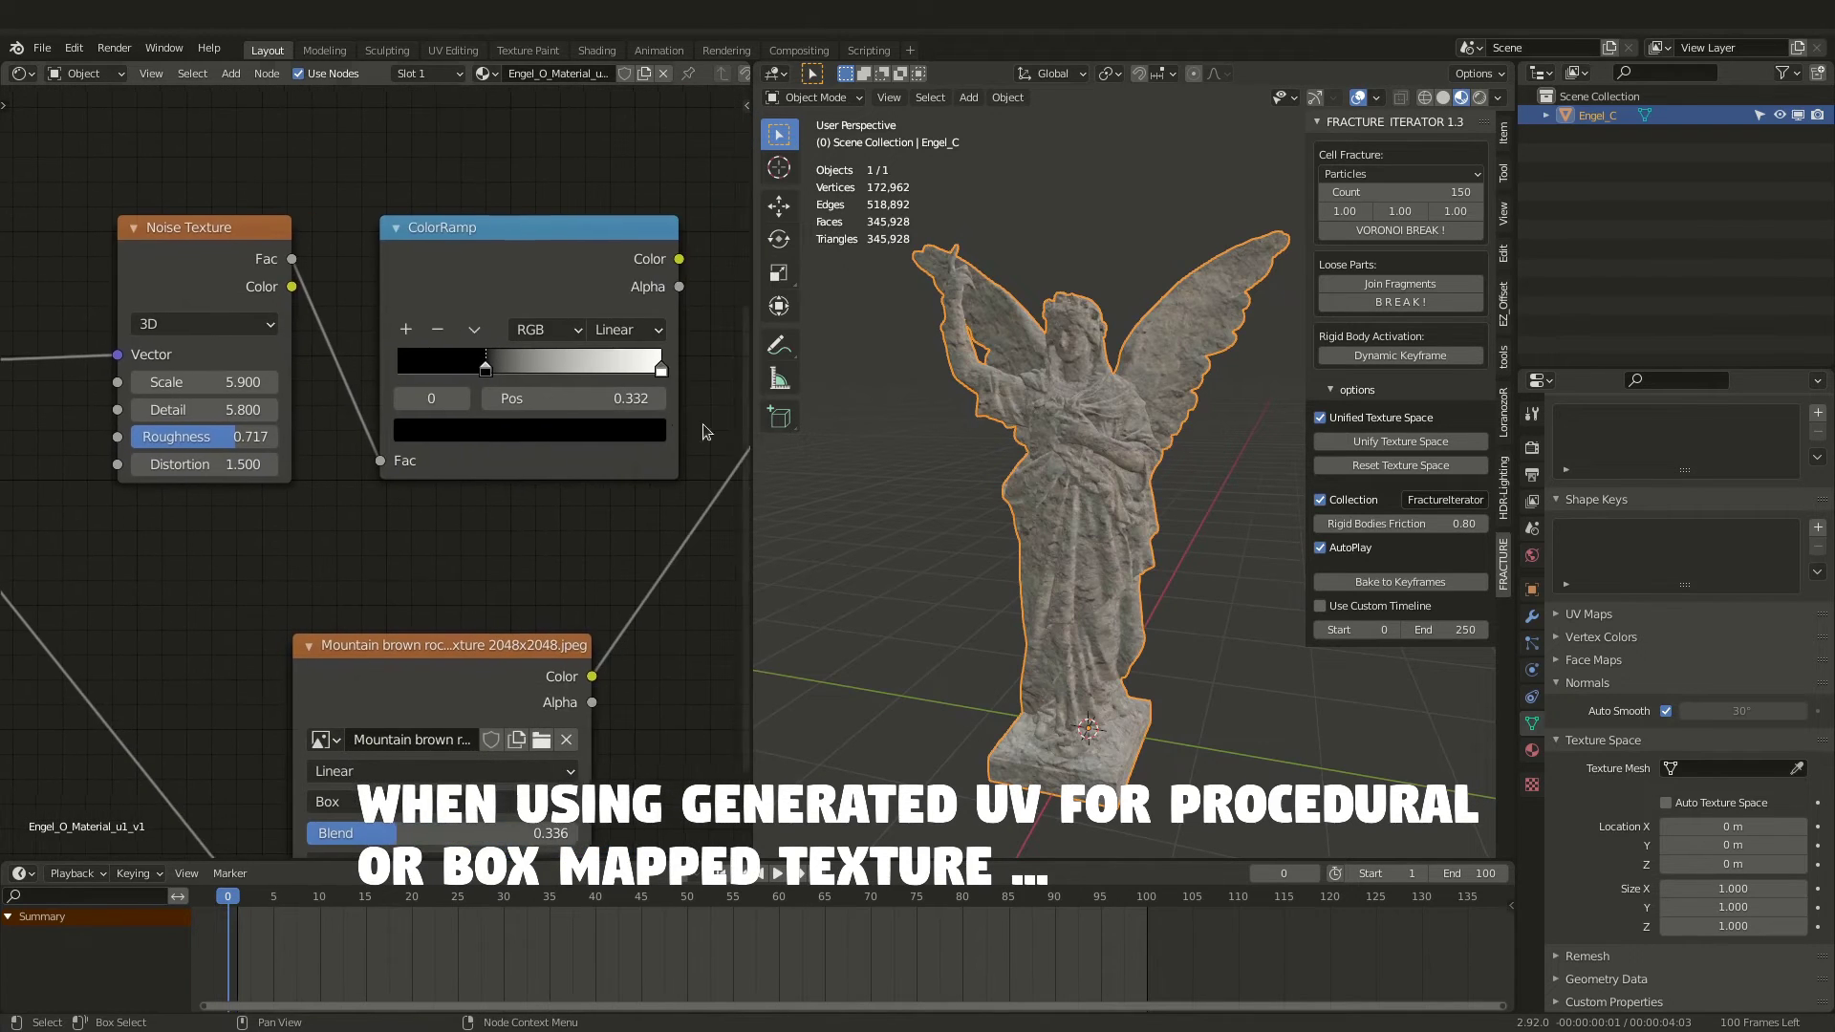
{"action": "middle_click_drag", "start_coordinate": [444, 633], "coordinate": [360, 467]}
{"action": "middle_click_drag", "start_coordinate": [651, 466], "coordinate": [606, 385]}
{"action": "left_click", "coordinate": [287, 578]}
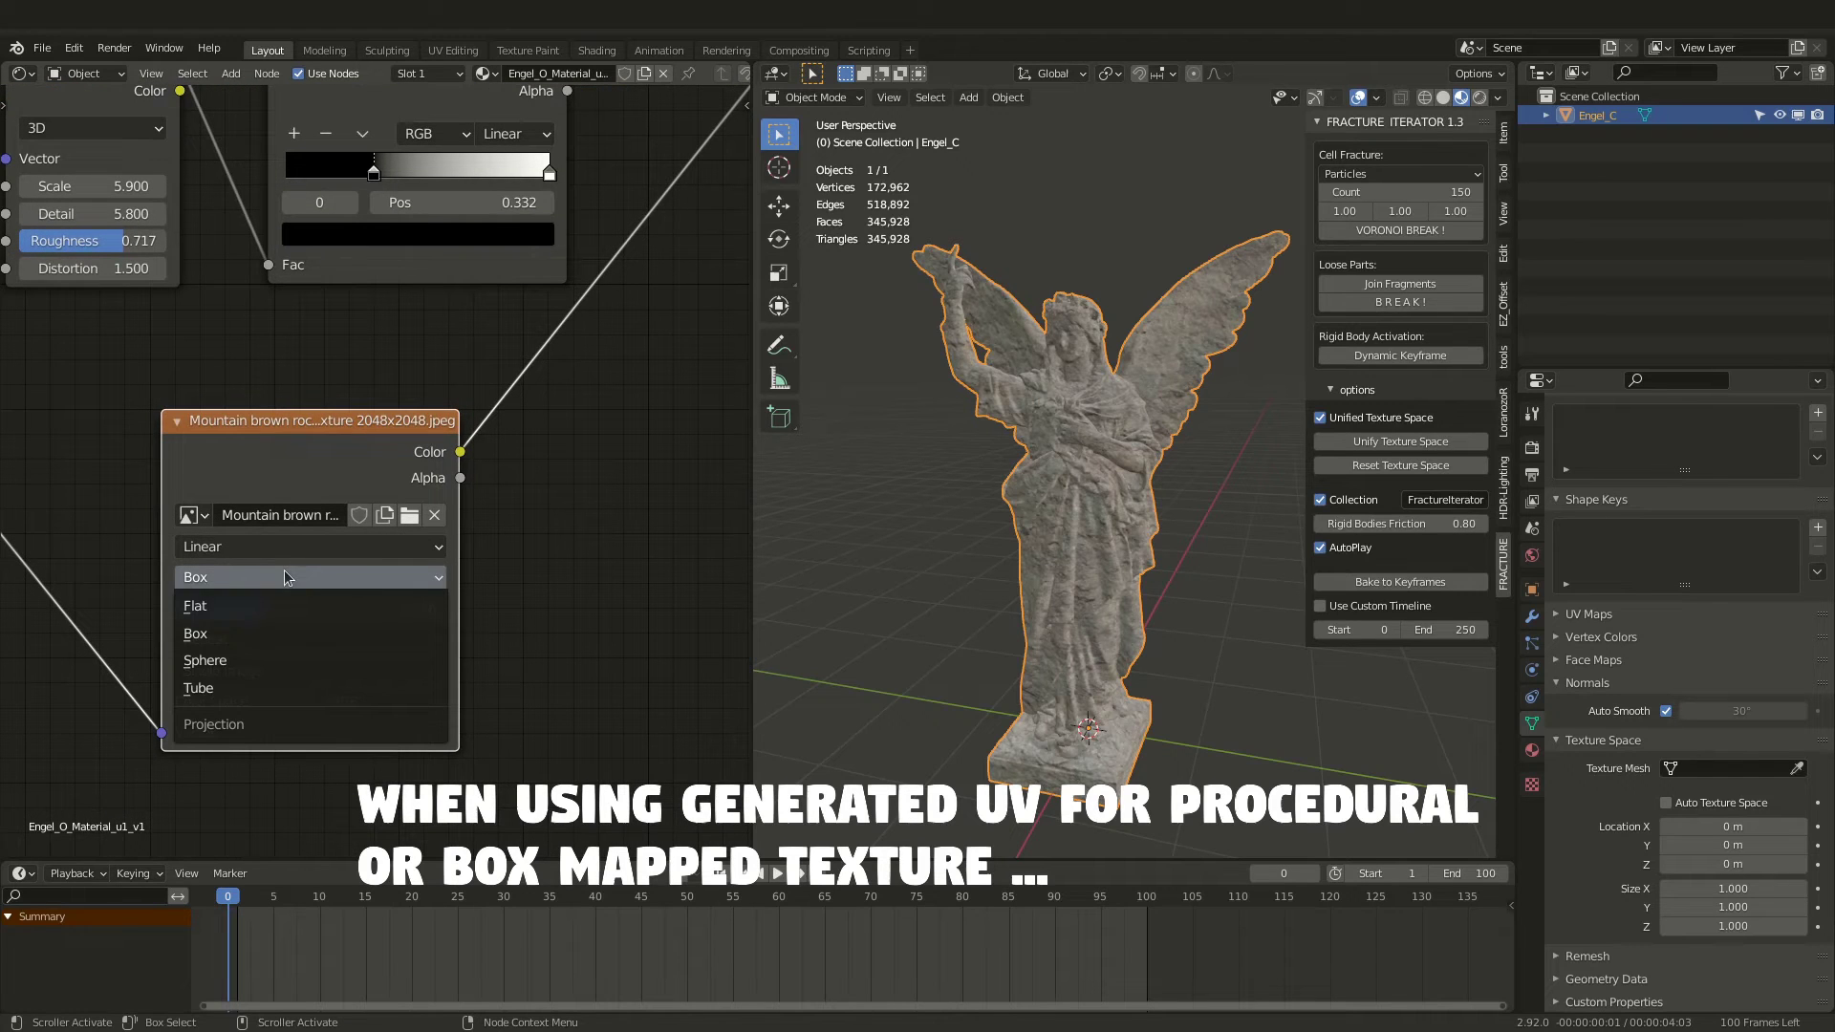
{"action": "left_click", "coordinate": [254, 633]}
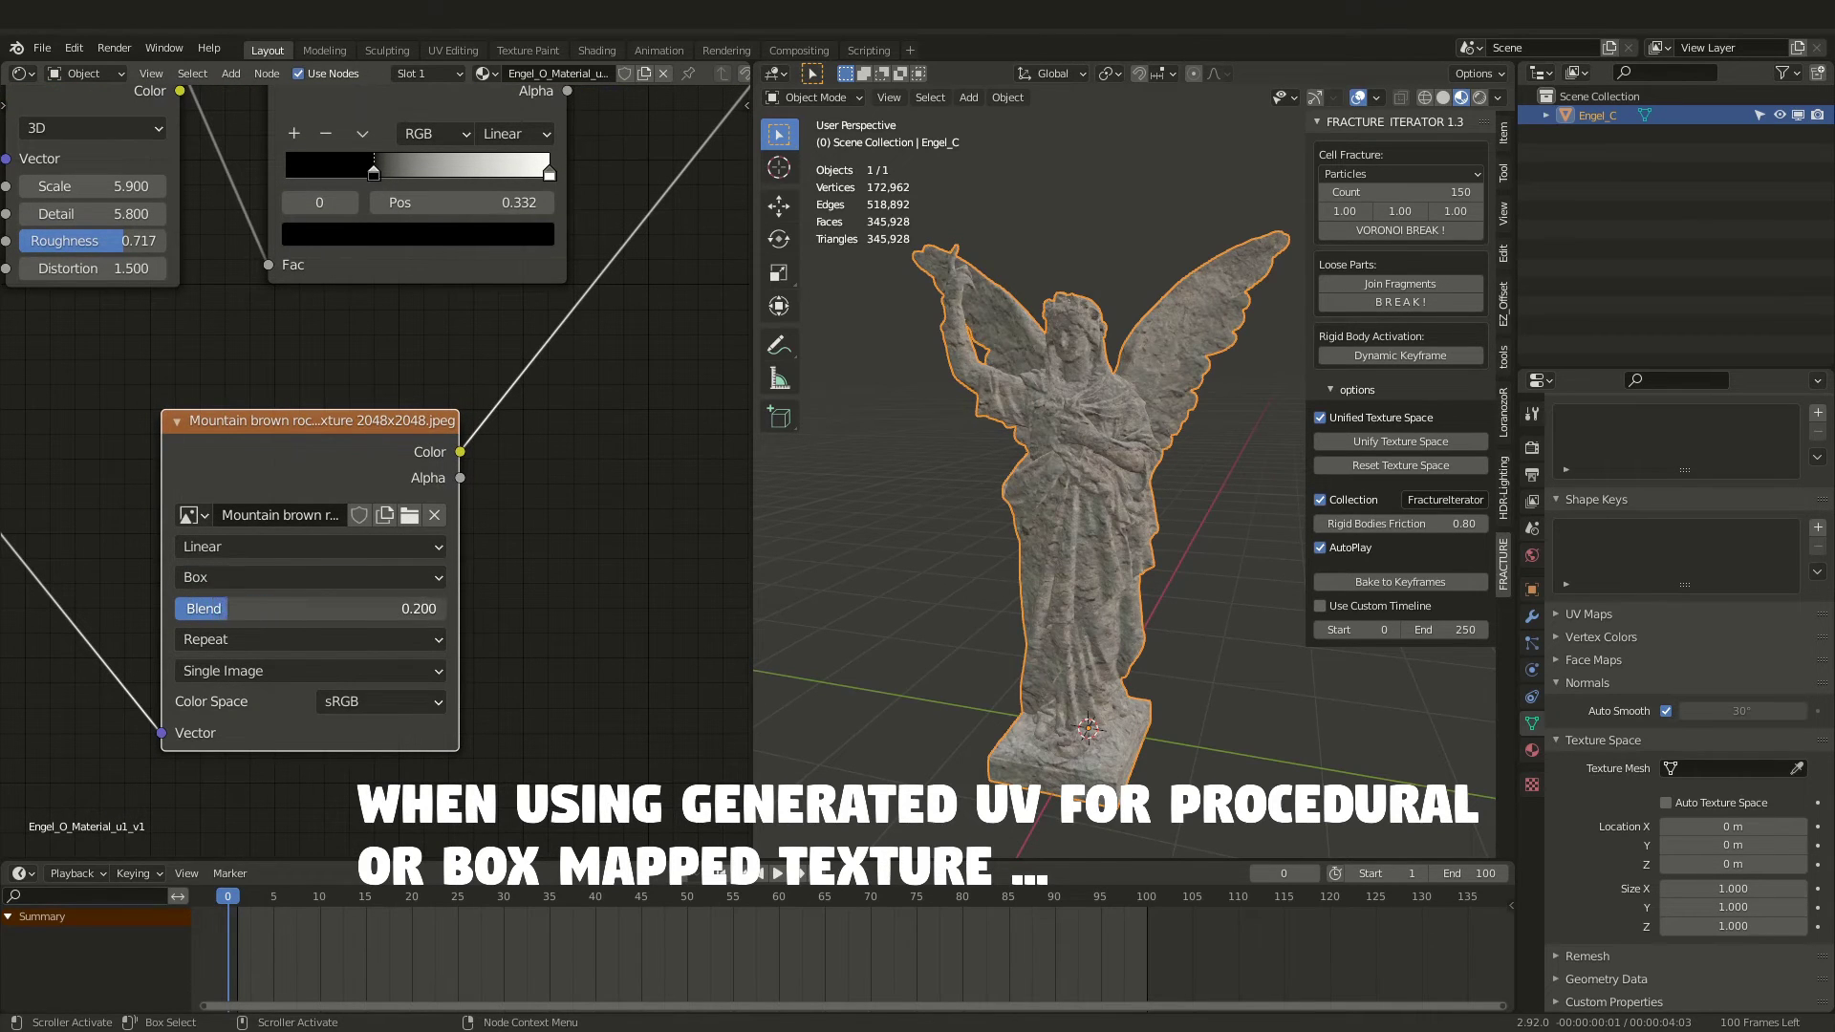
- Connect the ColorRamp's Color output to the Base Color of the Principled BSDF
{"action": "scroll", "coordinate": [340, 619], "scroll_direction": "down", "scroll_amount": 2}
{"action": "left_click", "coordinate": [378, 399]}
{"action": "left_click_drag", "start_coordinate": [539, 433], "coordinate": [535, 430]}
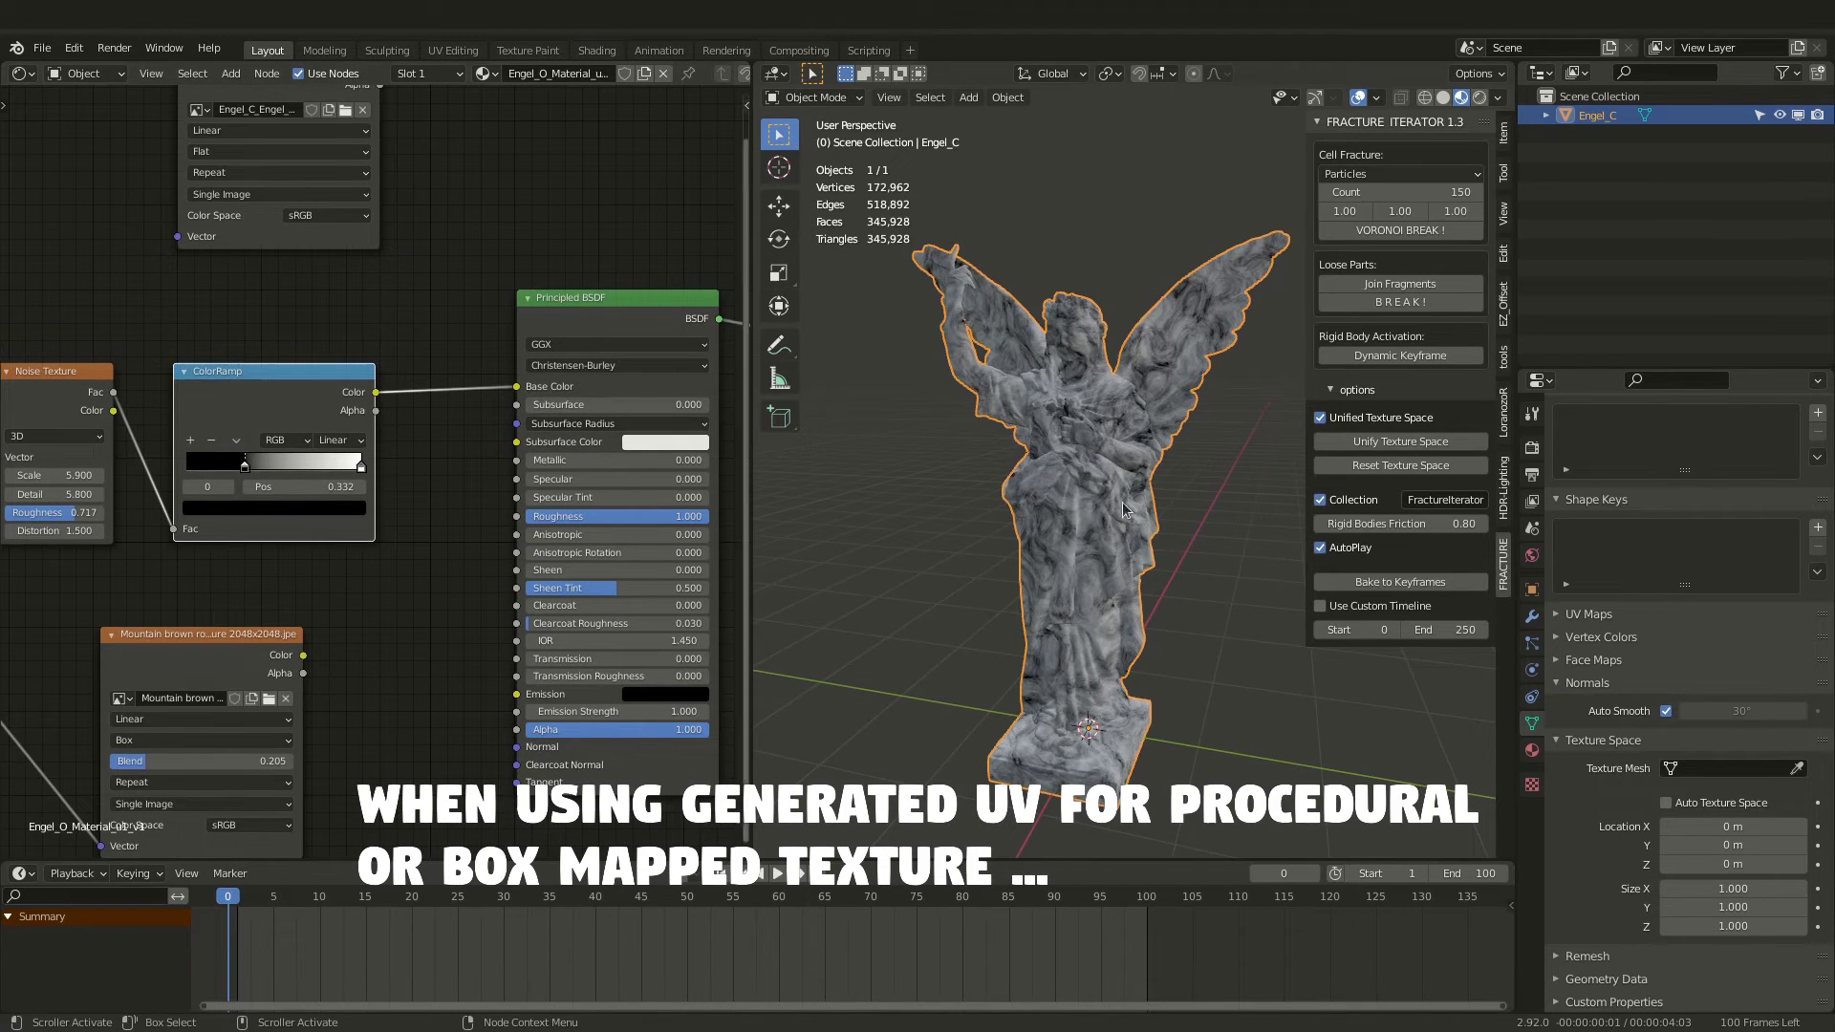
- Set the Noise Texture's Distortion to 0.600
{"action": "scroll", "coordinate": [195, 568], "scroll_direction": "up", "scroll_amount": 1}
{"action": "middle_click_drag", "start_coordinate": [195, 568], "coordinate": [444, 576]}
{"action": "left_click_drag", "start_coordinate": [268, 544], "coordinate": [229, 543]}
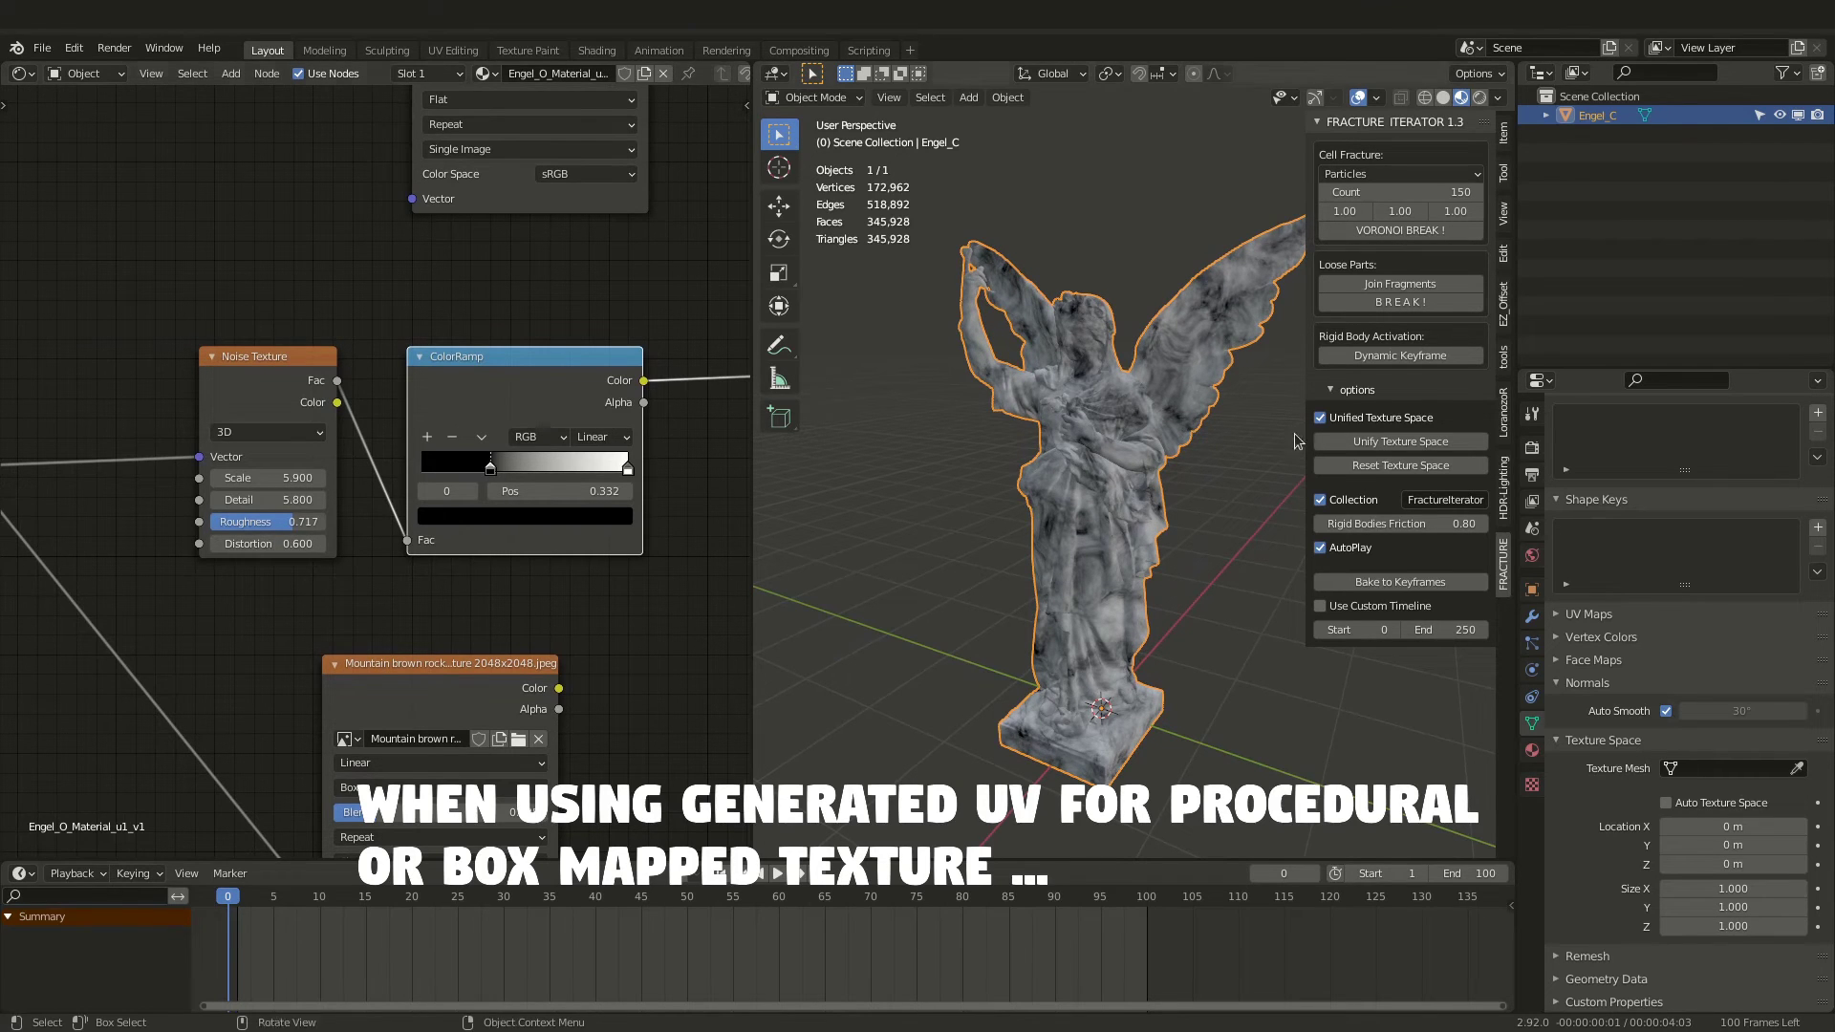
- Enable Auto Texture Space on the angel statue and override it with Unify Texture Space
{"action": "left_click", "coordinate": [1676, 806]}
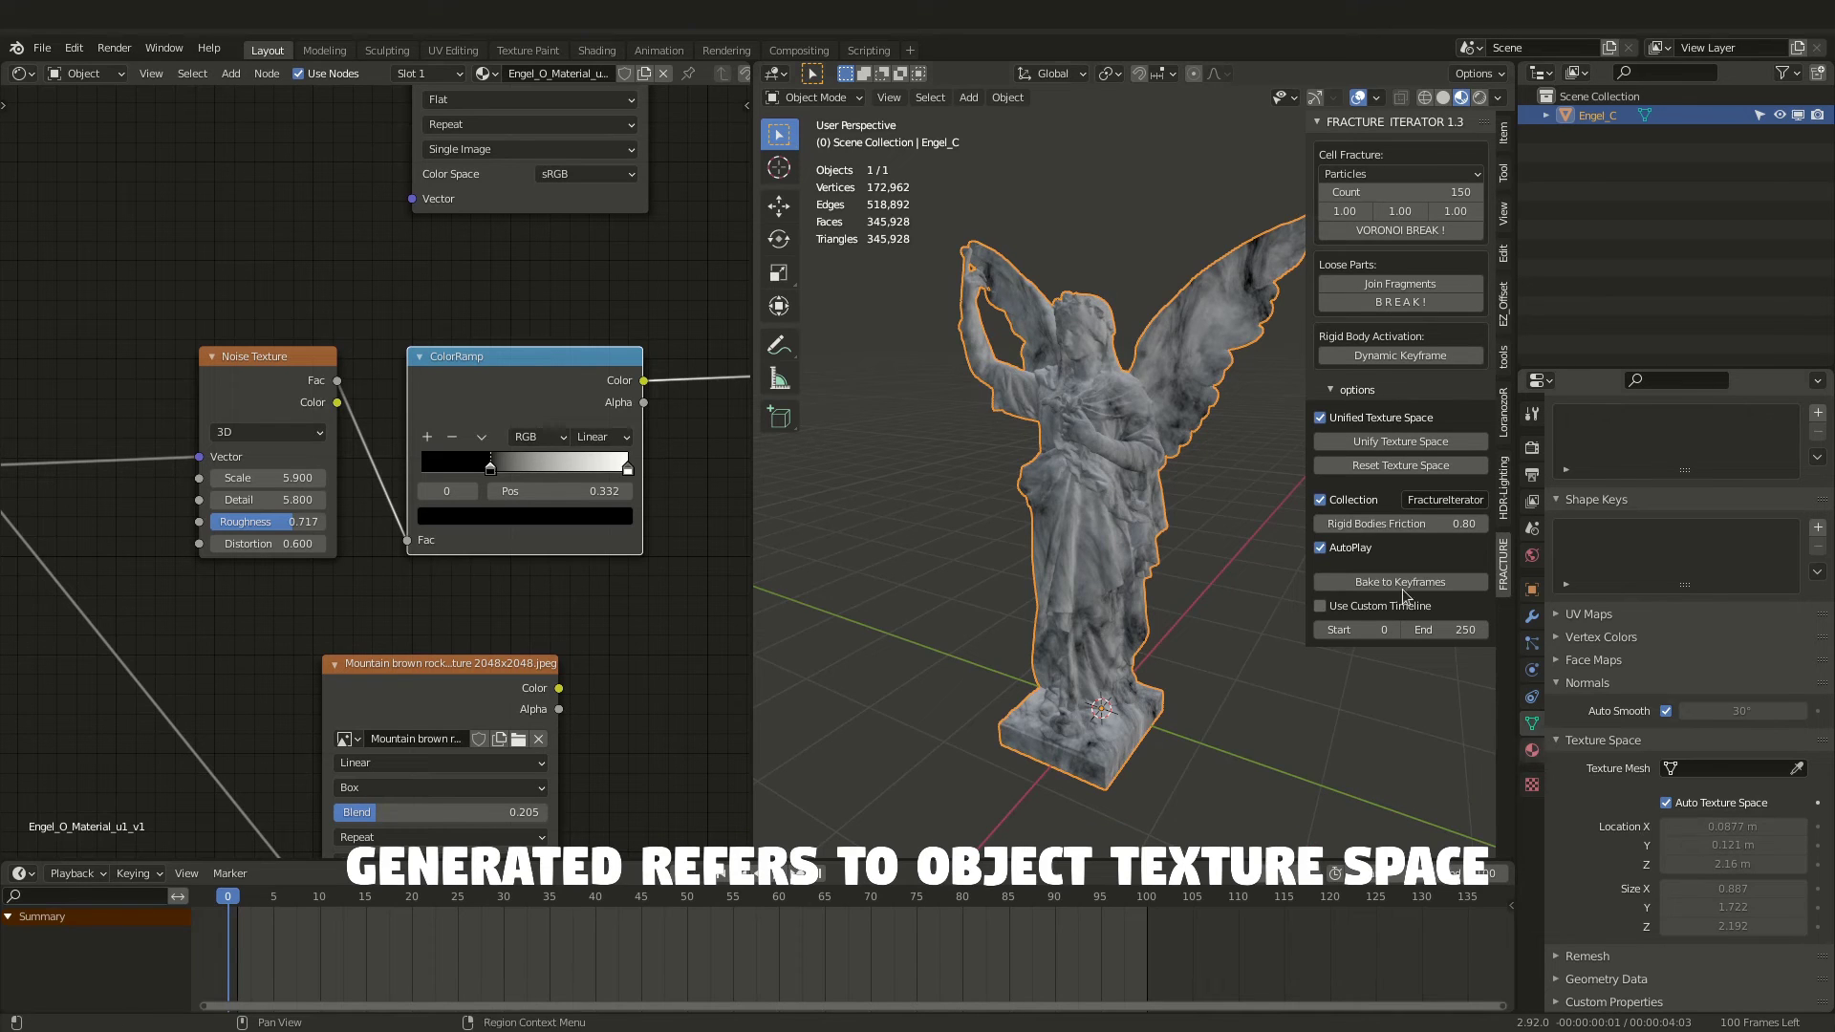
{"action": "left_click", "coordinate": [1341, 391]}
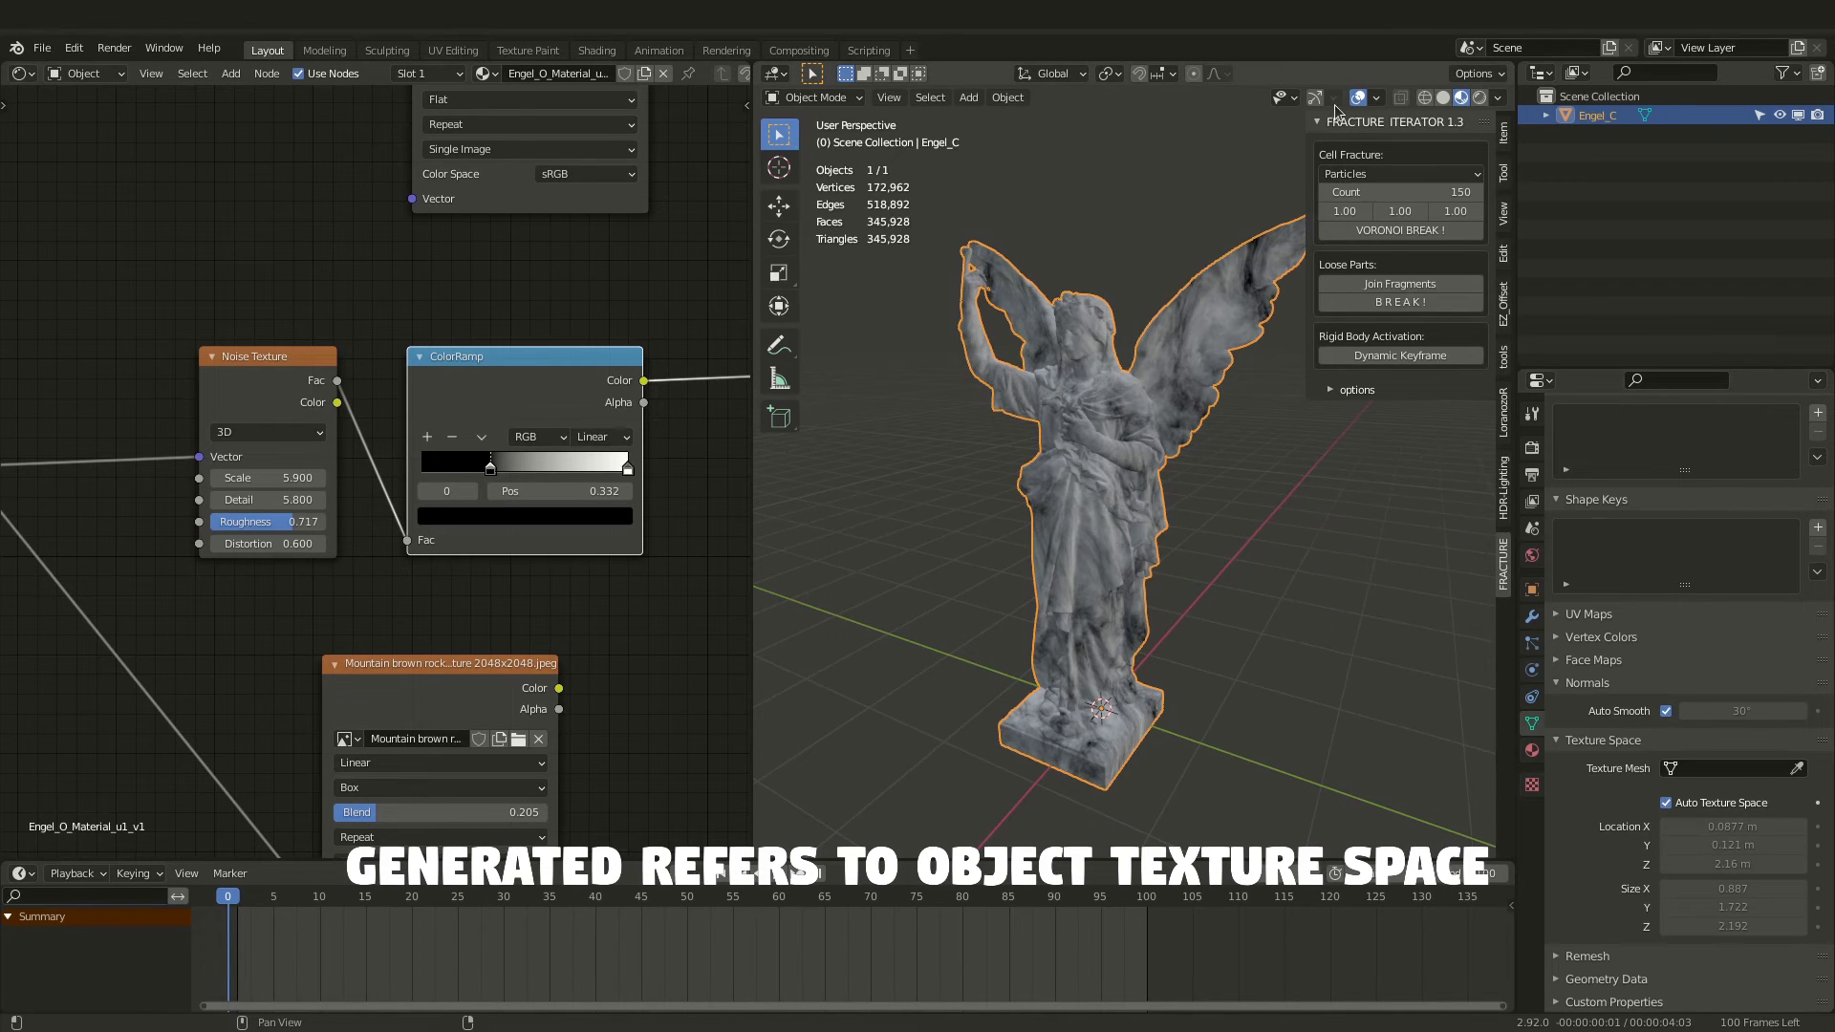
{"action": "left_click", "coordinate": [1347, 394]}
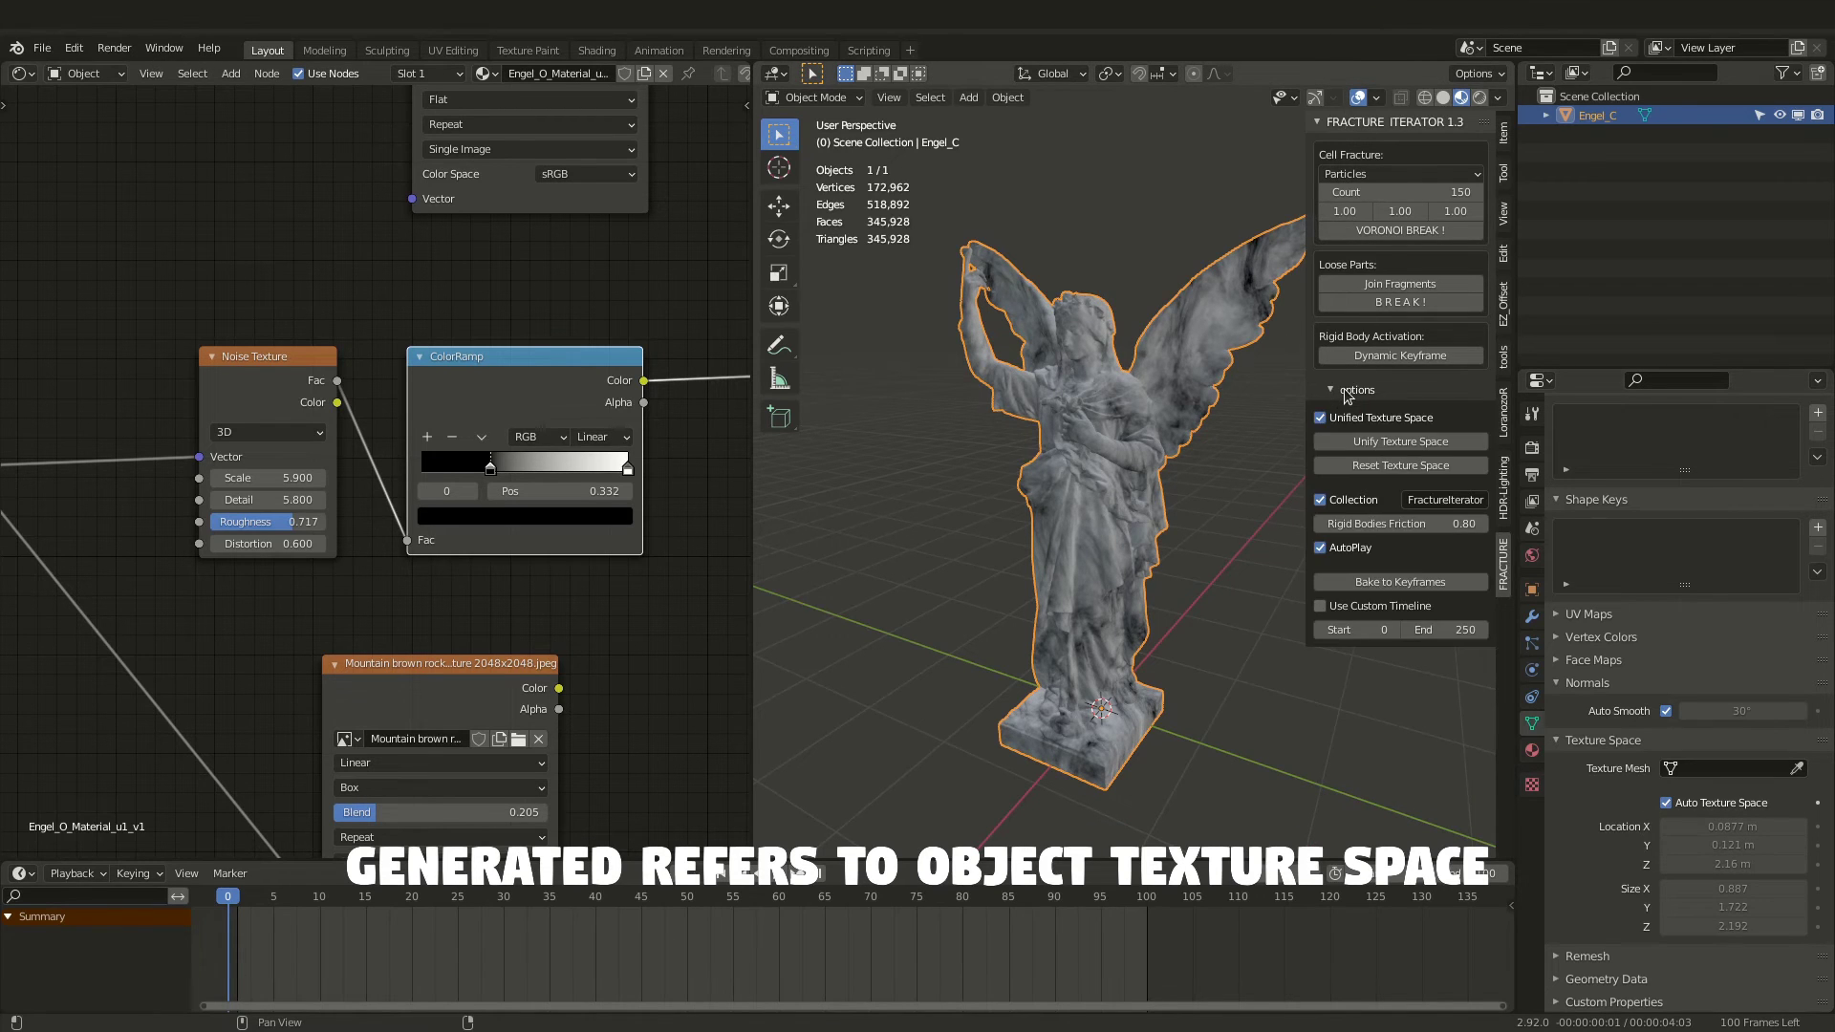
{"action": "left_click", "coordinate": [1396, 450]}
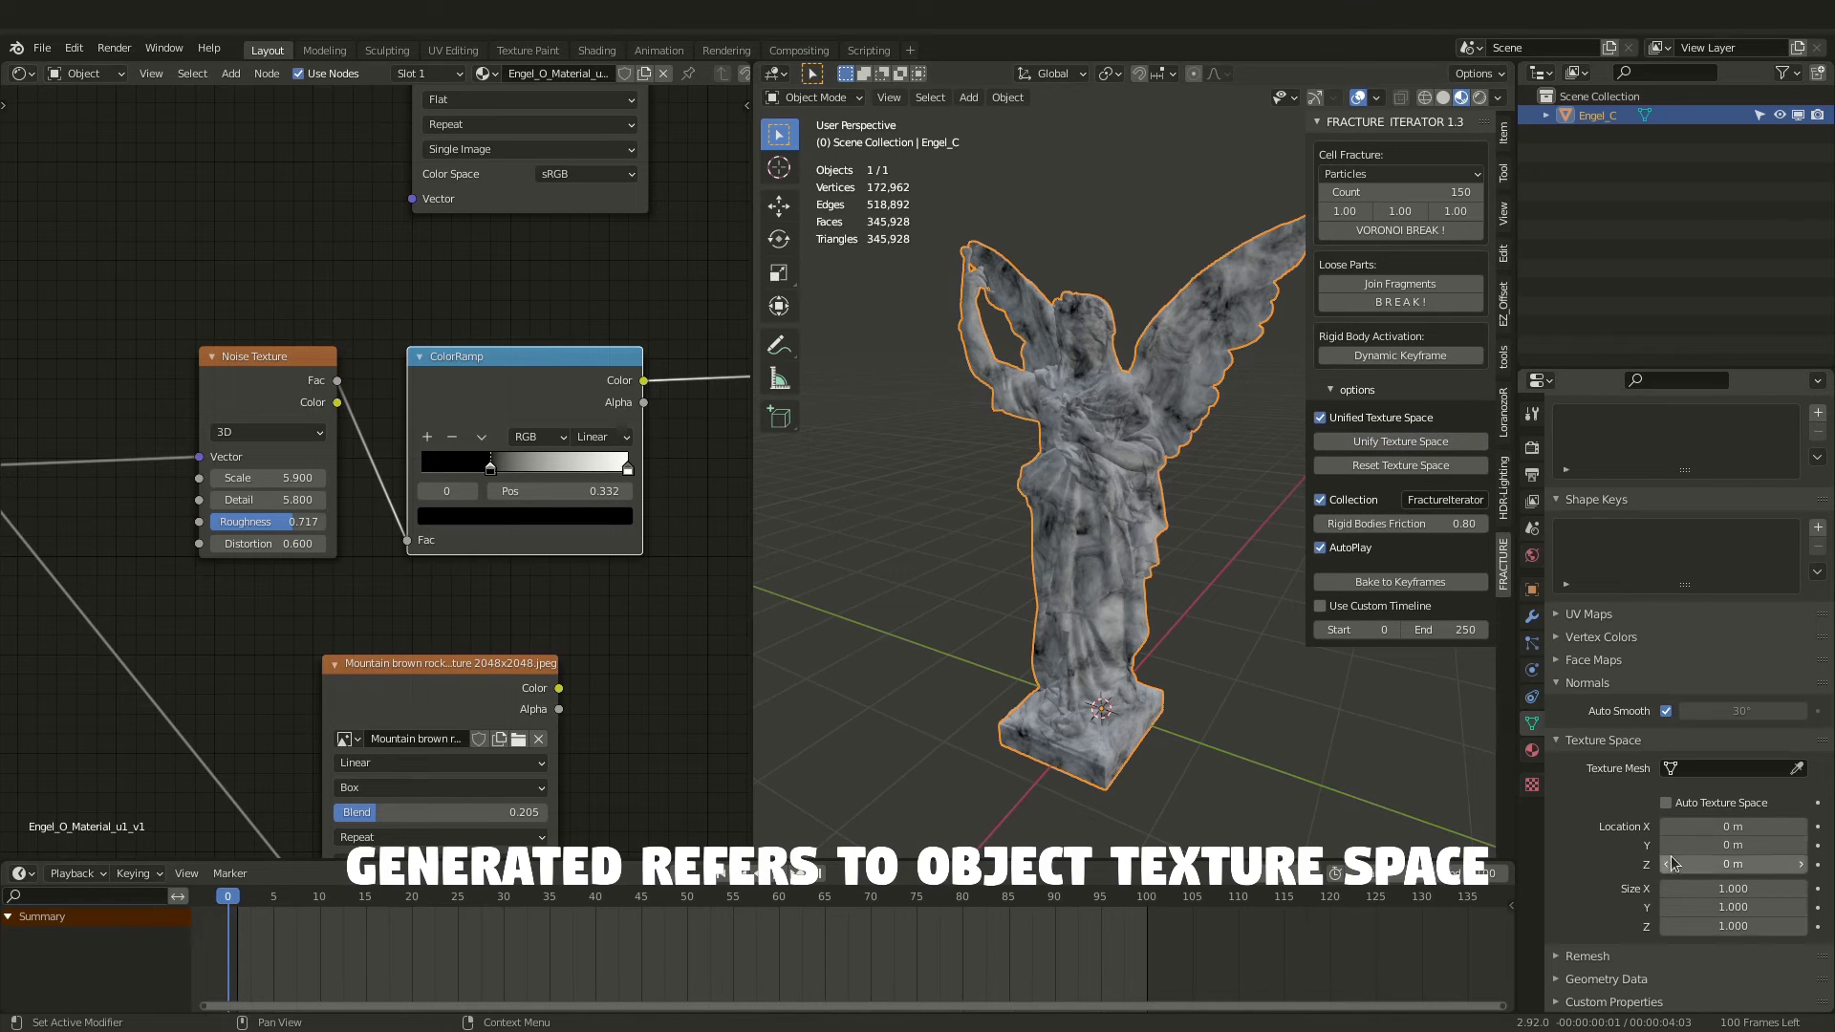
- Set the statue's texture space Location Z to -0.11 m and Size Y to 1.210, and unify the texture space again
{"action": "left_click_drag", "start_coordinate": [1733, 864], "coordinate": [1795, 908]}
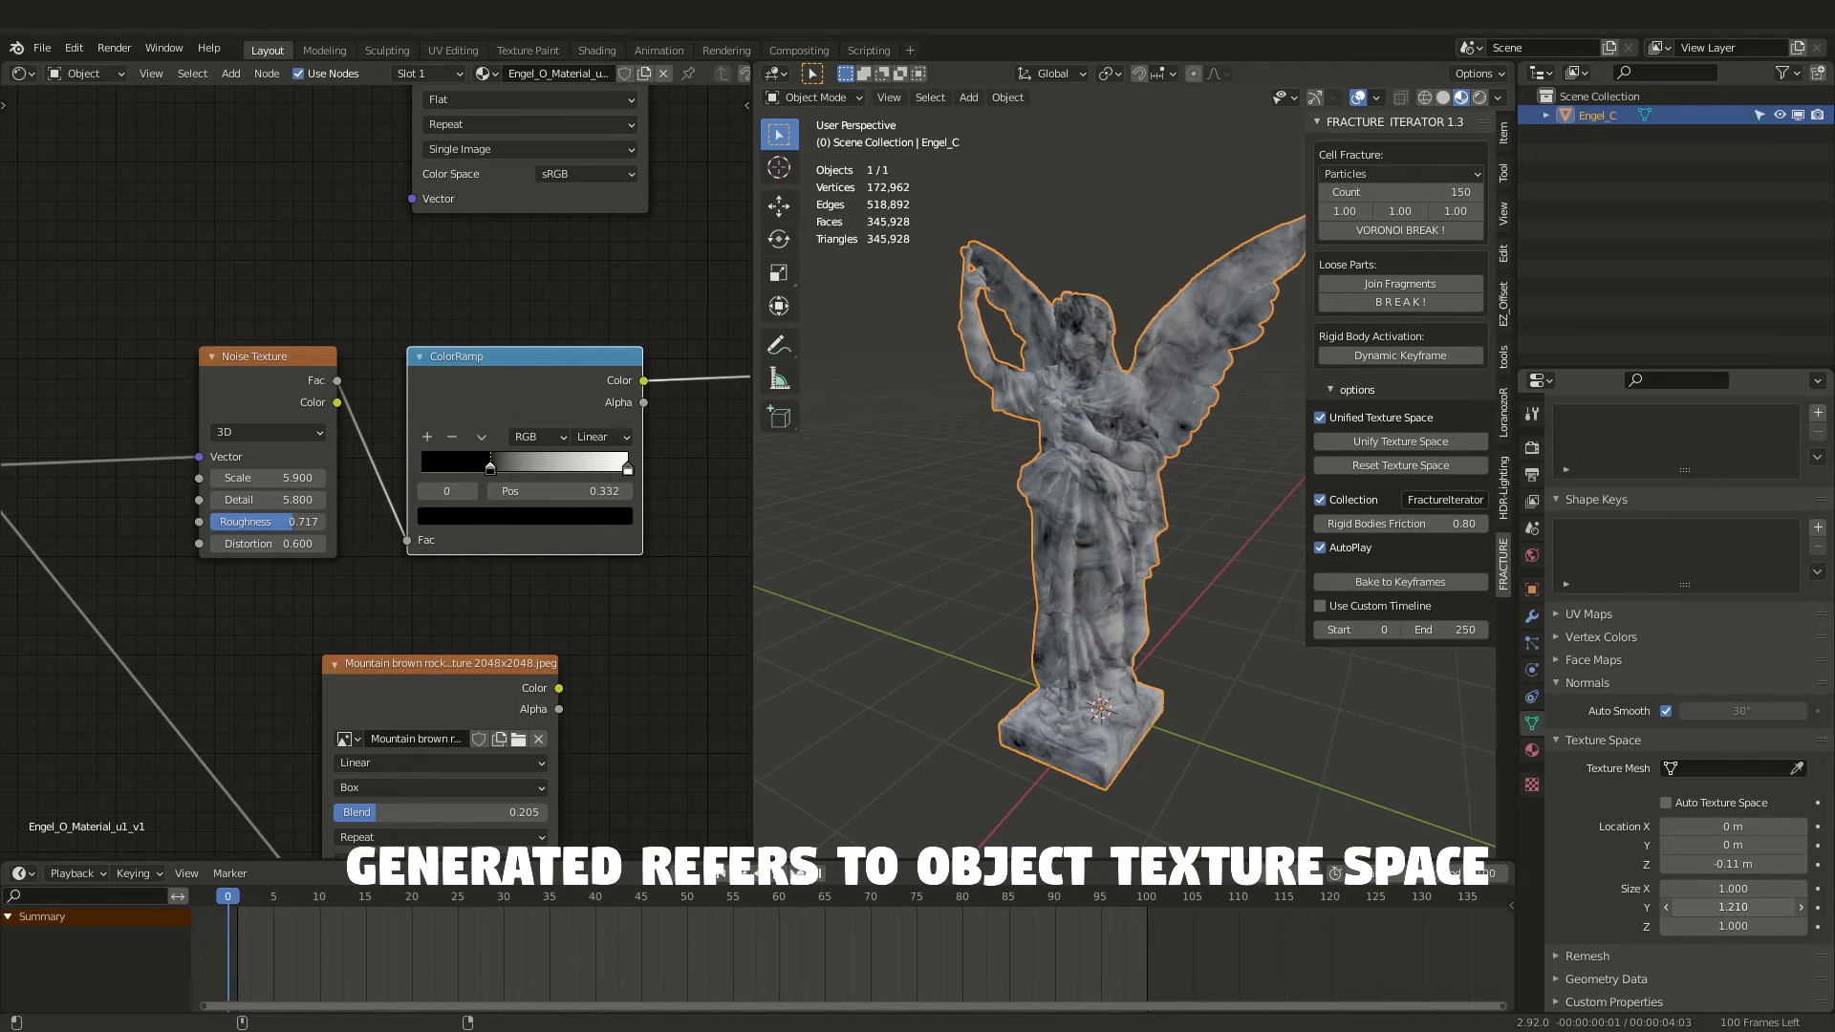
{"action": "left_click", "coordinate": [1376, 443]}
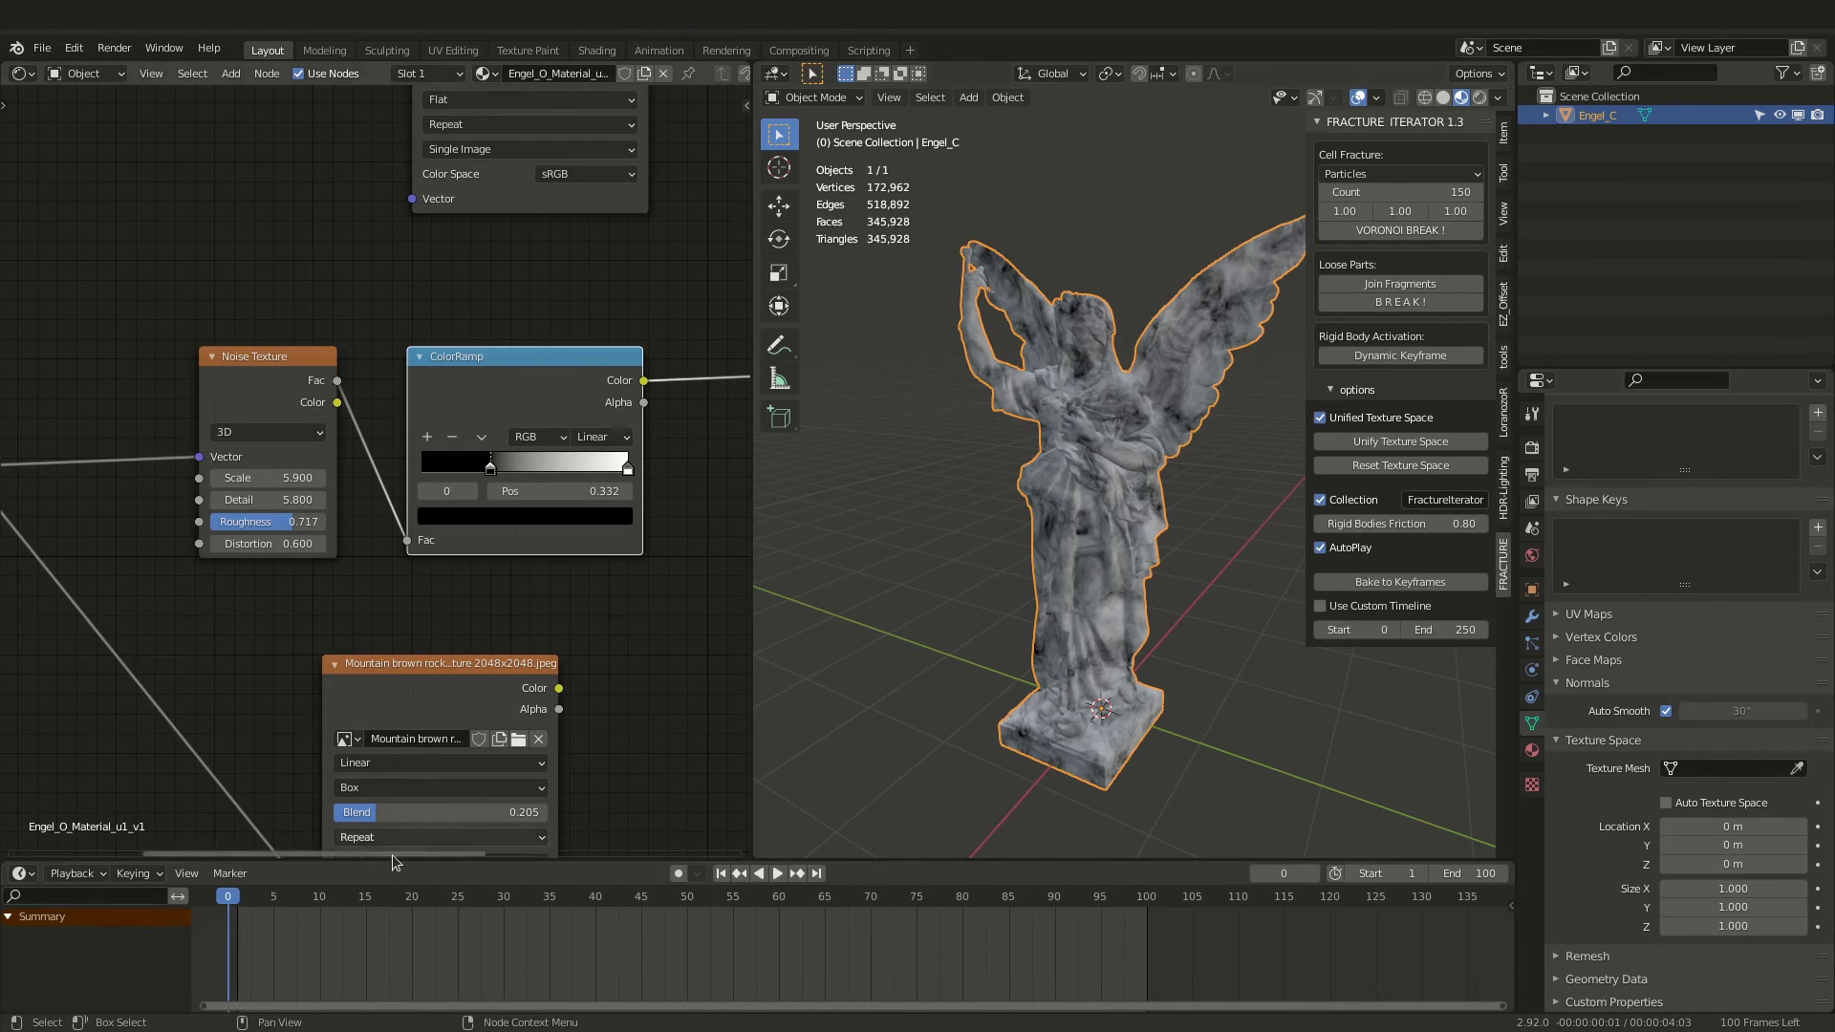
- Voronoi-break the statue using particles with a count of 150, with a Dynamic Keyframe at frame 15
{"action": "left_click", "coordinate": [369, 897]}
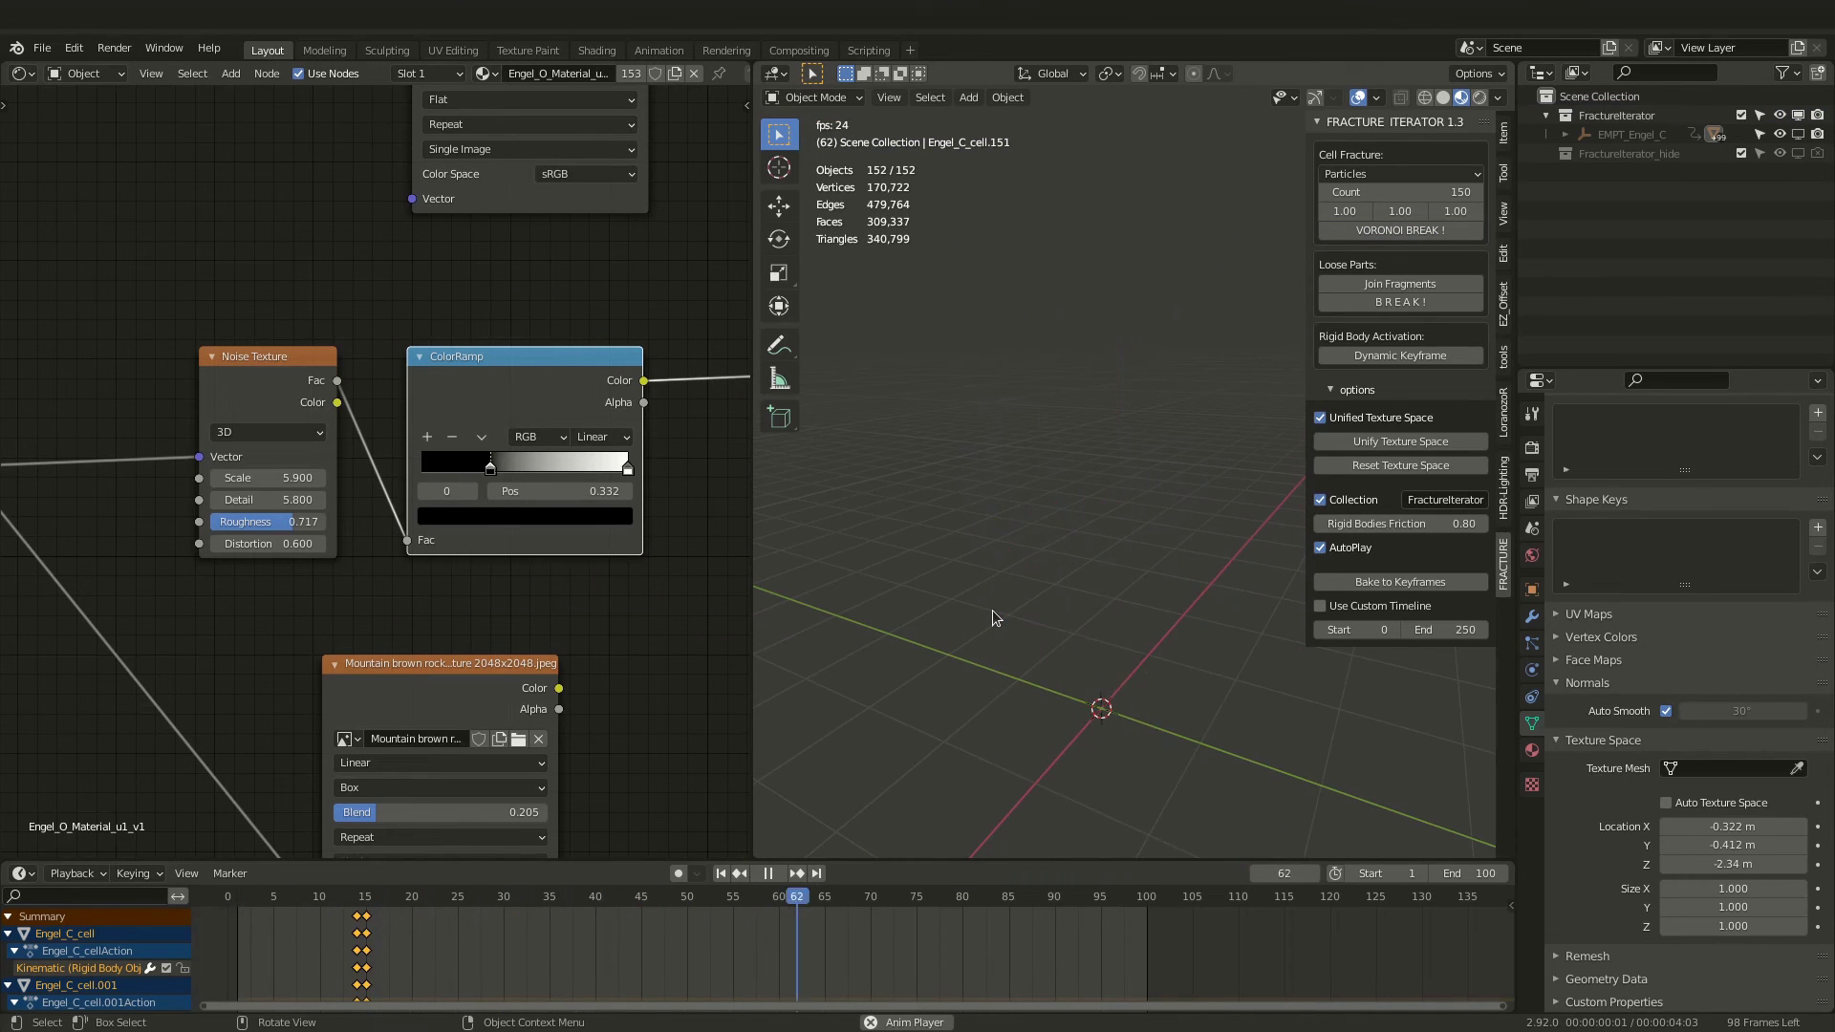
{"action": "left_click", "coordinate": [327, 896]}
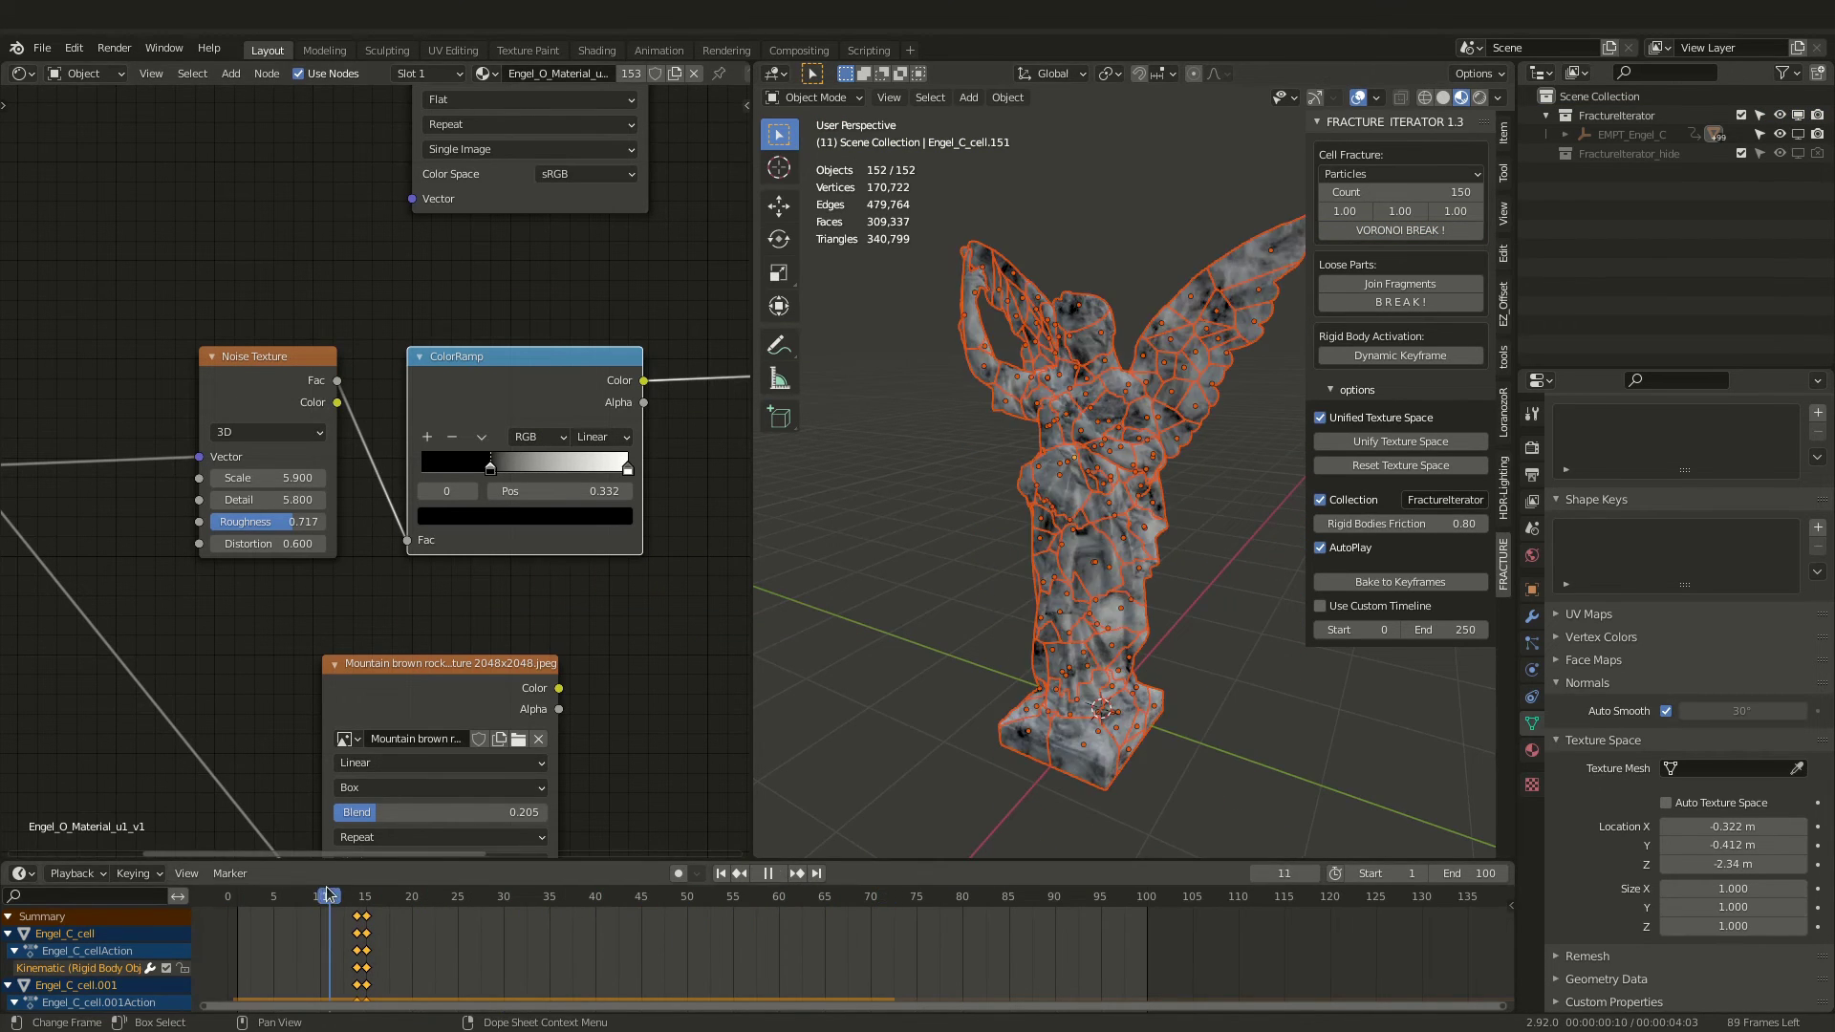
- Keep only the fragments of the pedestal and lower robe selected and move their activation keyframes to about frame 110
{"action": "key", "text": "c"}
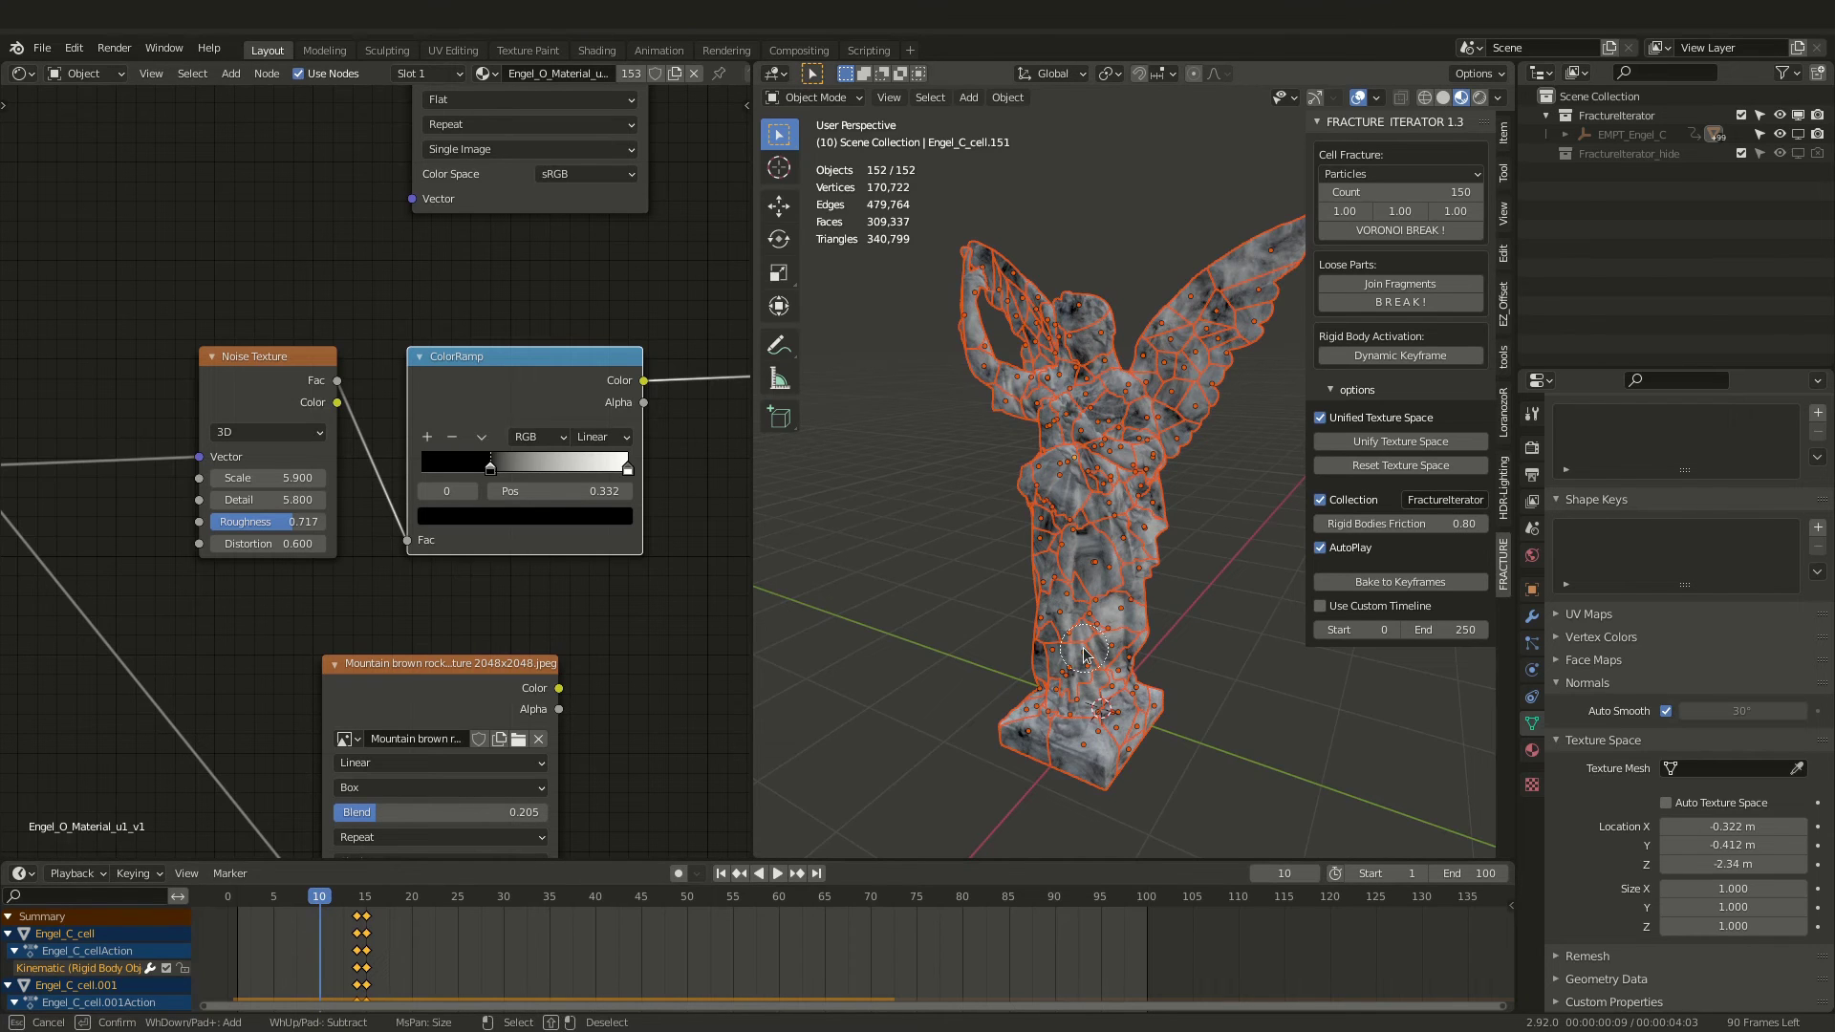
{"action": "left_click", "coordinate": [956, 686]}
{"action": "scroll", "coordinate": [1035, 744], "scroll_direction": "down", "scroll_amount": 5}
{"action": "mouse_move", "coordinate": [1020, 750]}
{"action": "left_mouse_down"}
{"action": "mouse_move", "coordinate": [1083, 724]}
{"action": "mouse_move", "coordinate": [1085, 705]}
{"action": "left_mouse_up"}
{"action": "key", "text": "Escape"}
{"action": "key", "text": "g"}
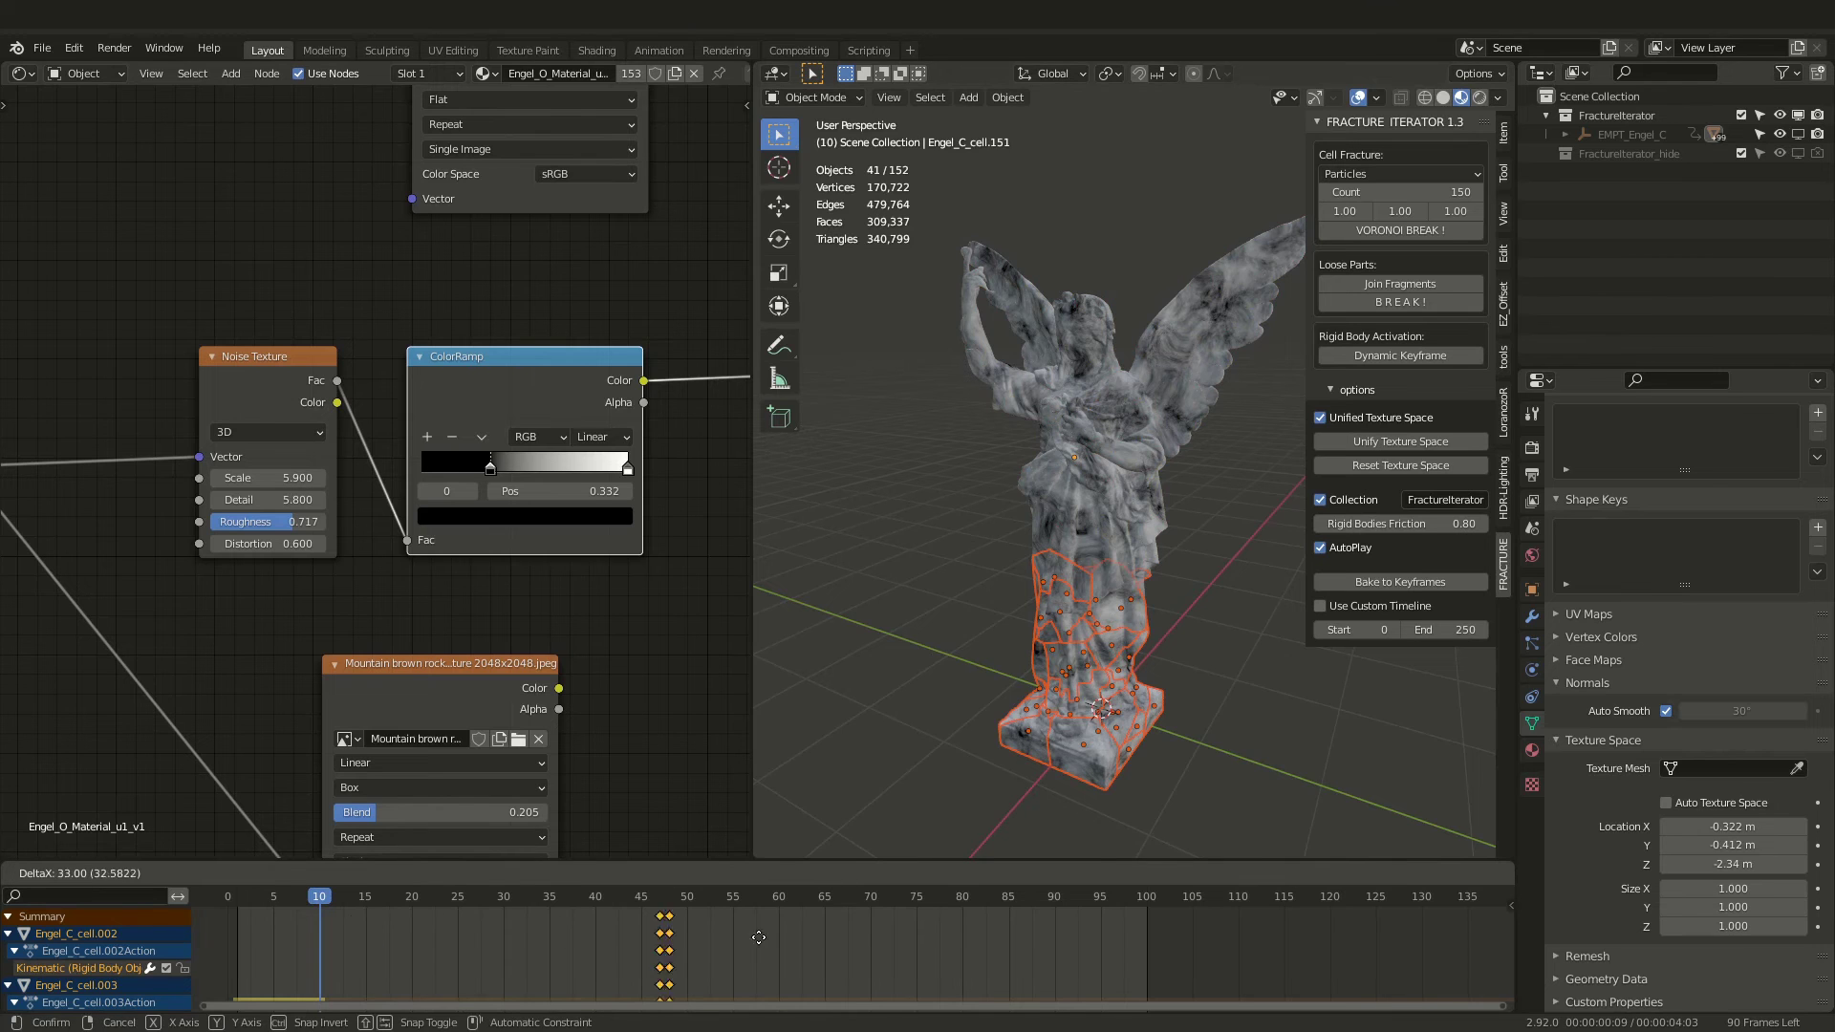
{"action": "left_click", "coordinate": [1265, 912]}
- Play the collapse with the base fragments held back and return the timeline to frame 6
{"action": "left_click", "coordinate": [921, 554]}
{"action": "key", "text": "space"}
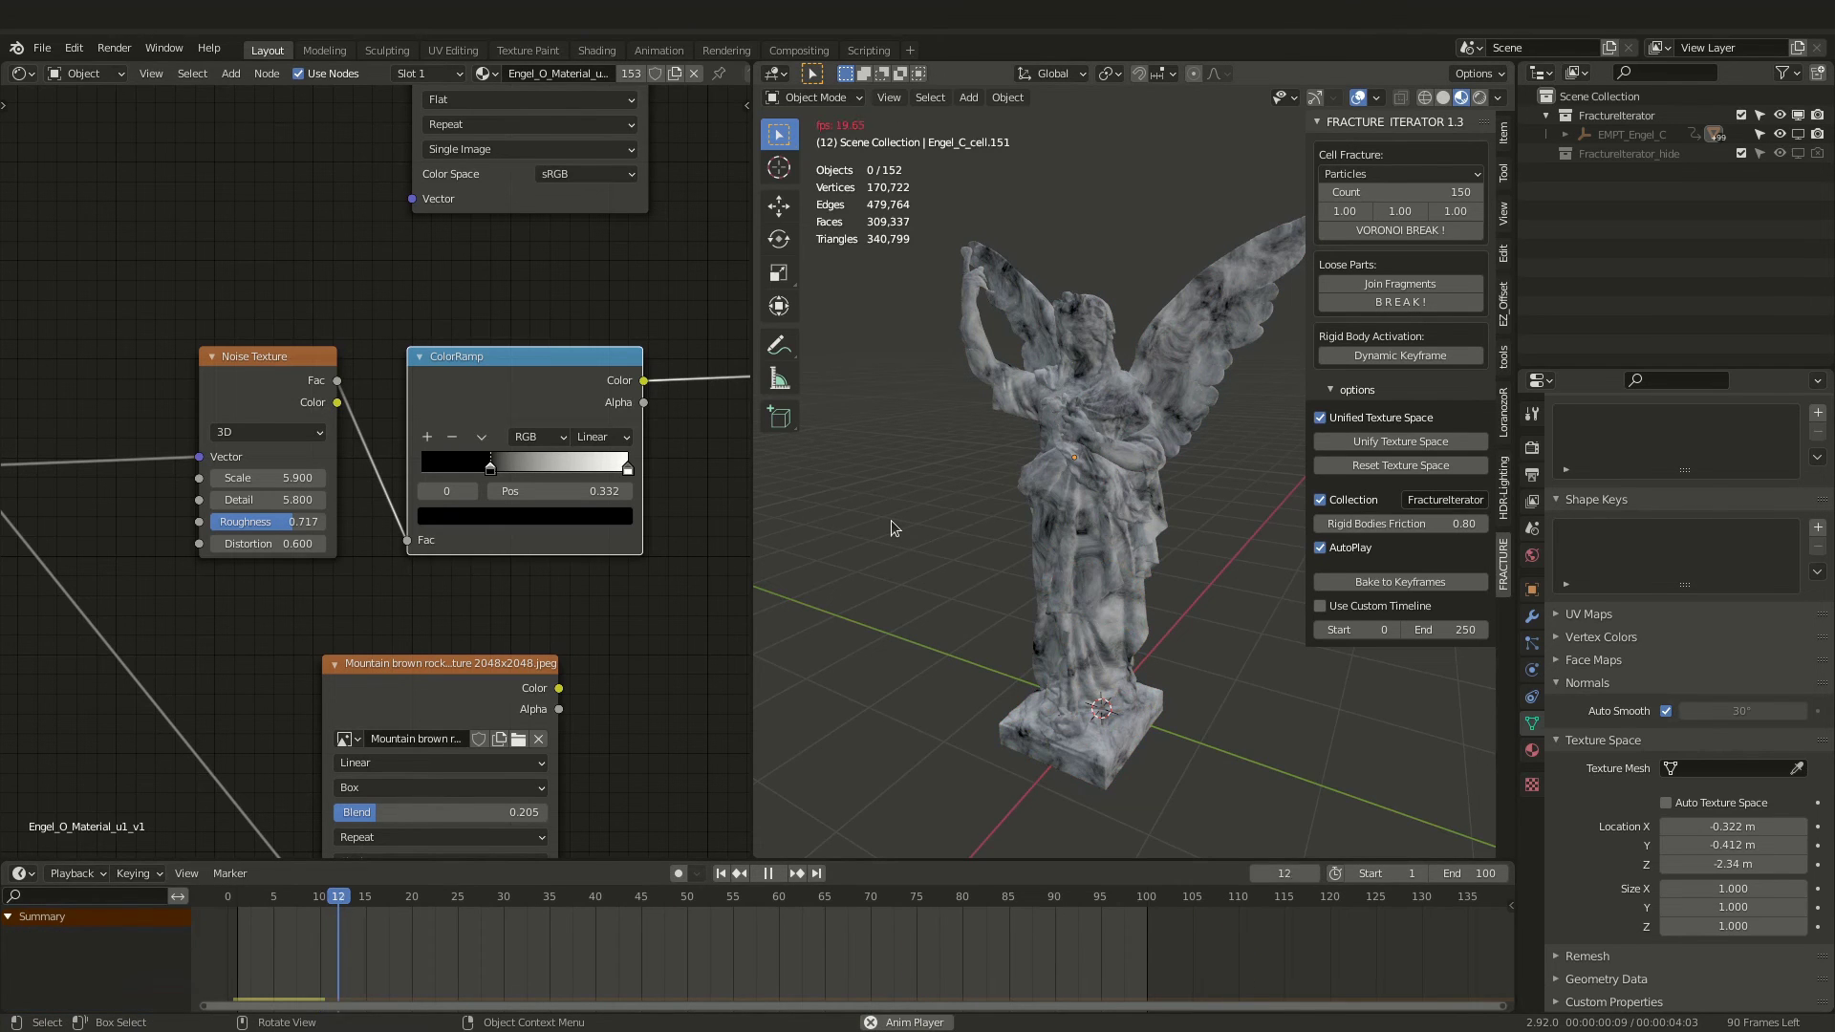
{"action": "key", "text": "space"}
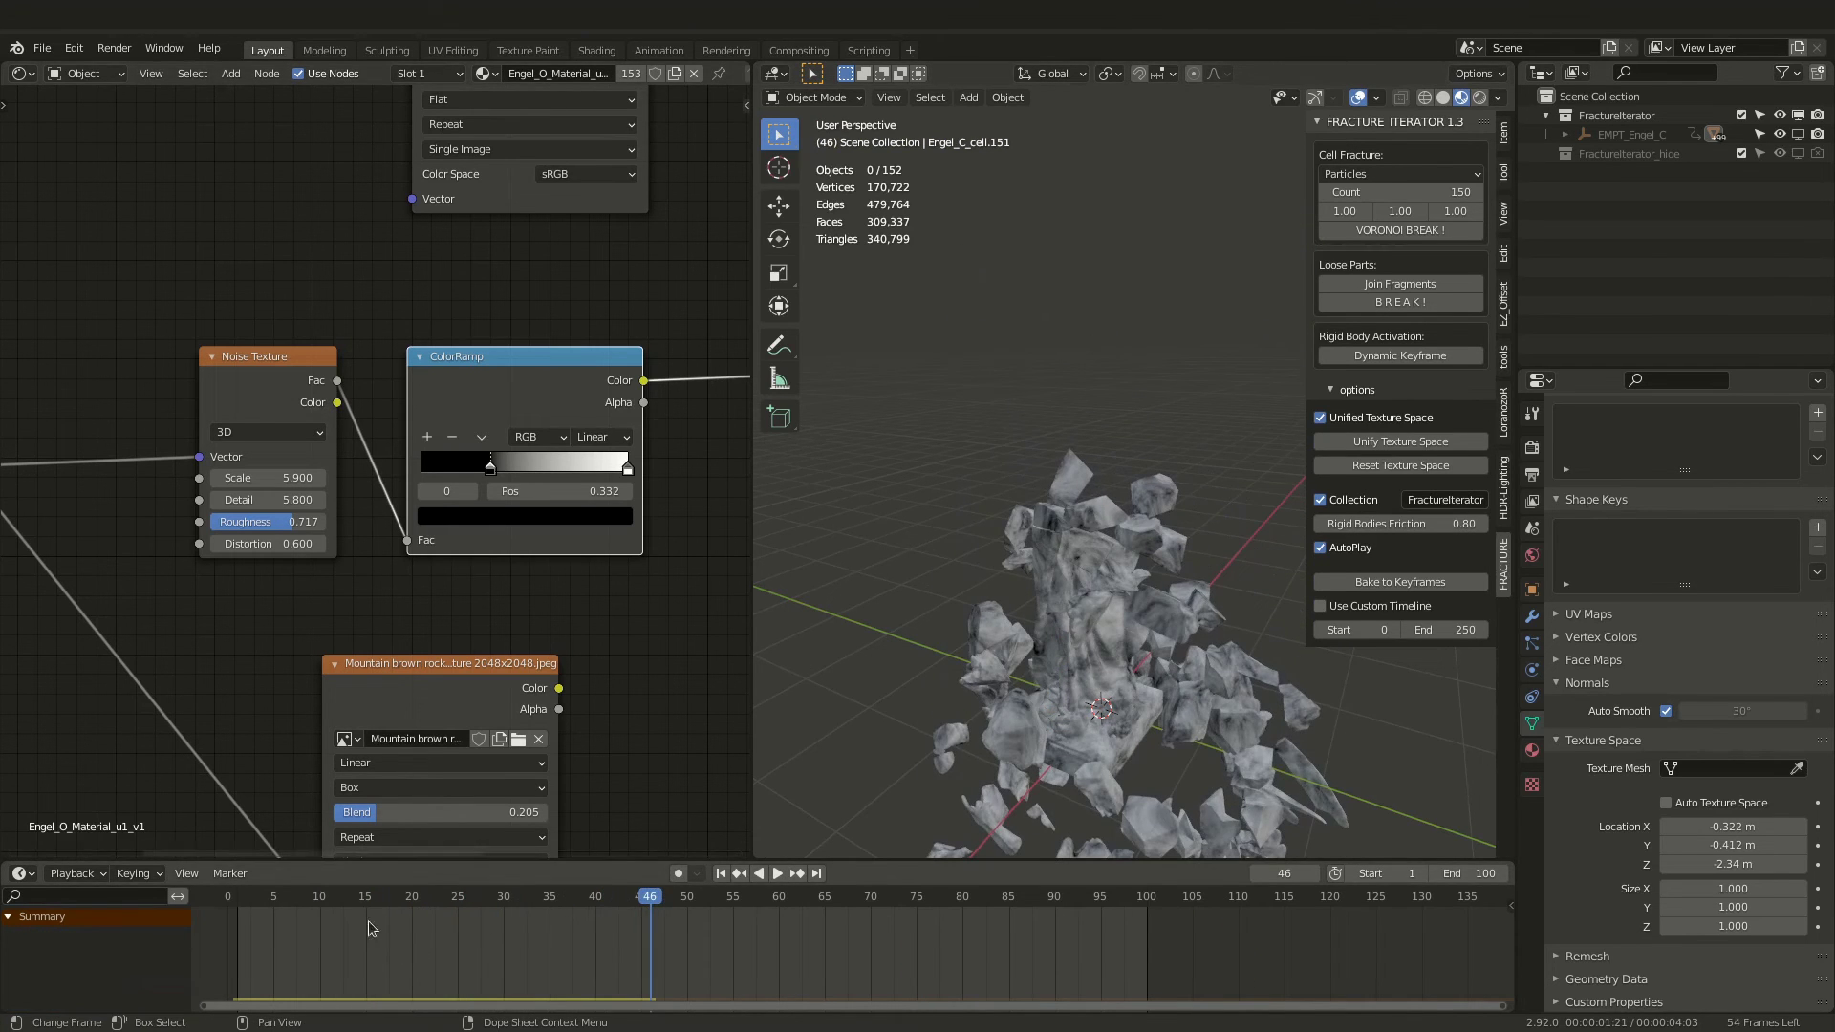
{"action": "left_click", "coordinate": [281, 895]}
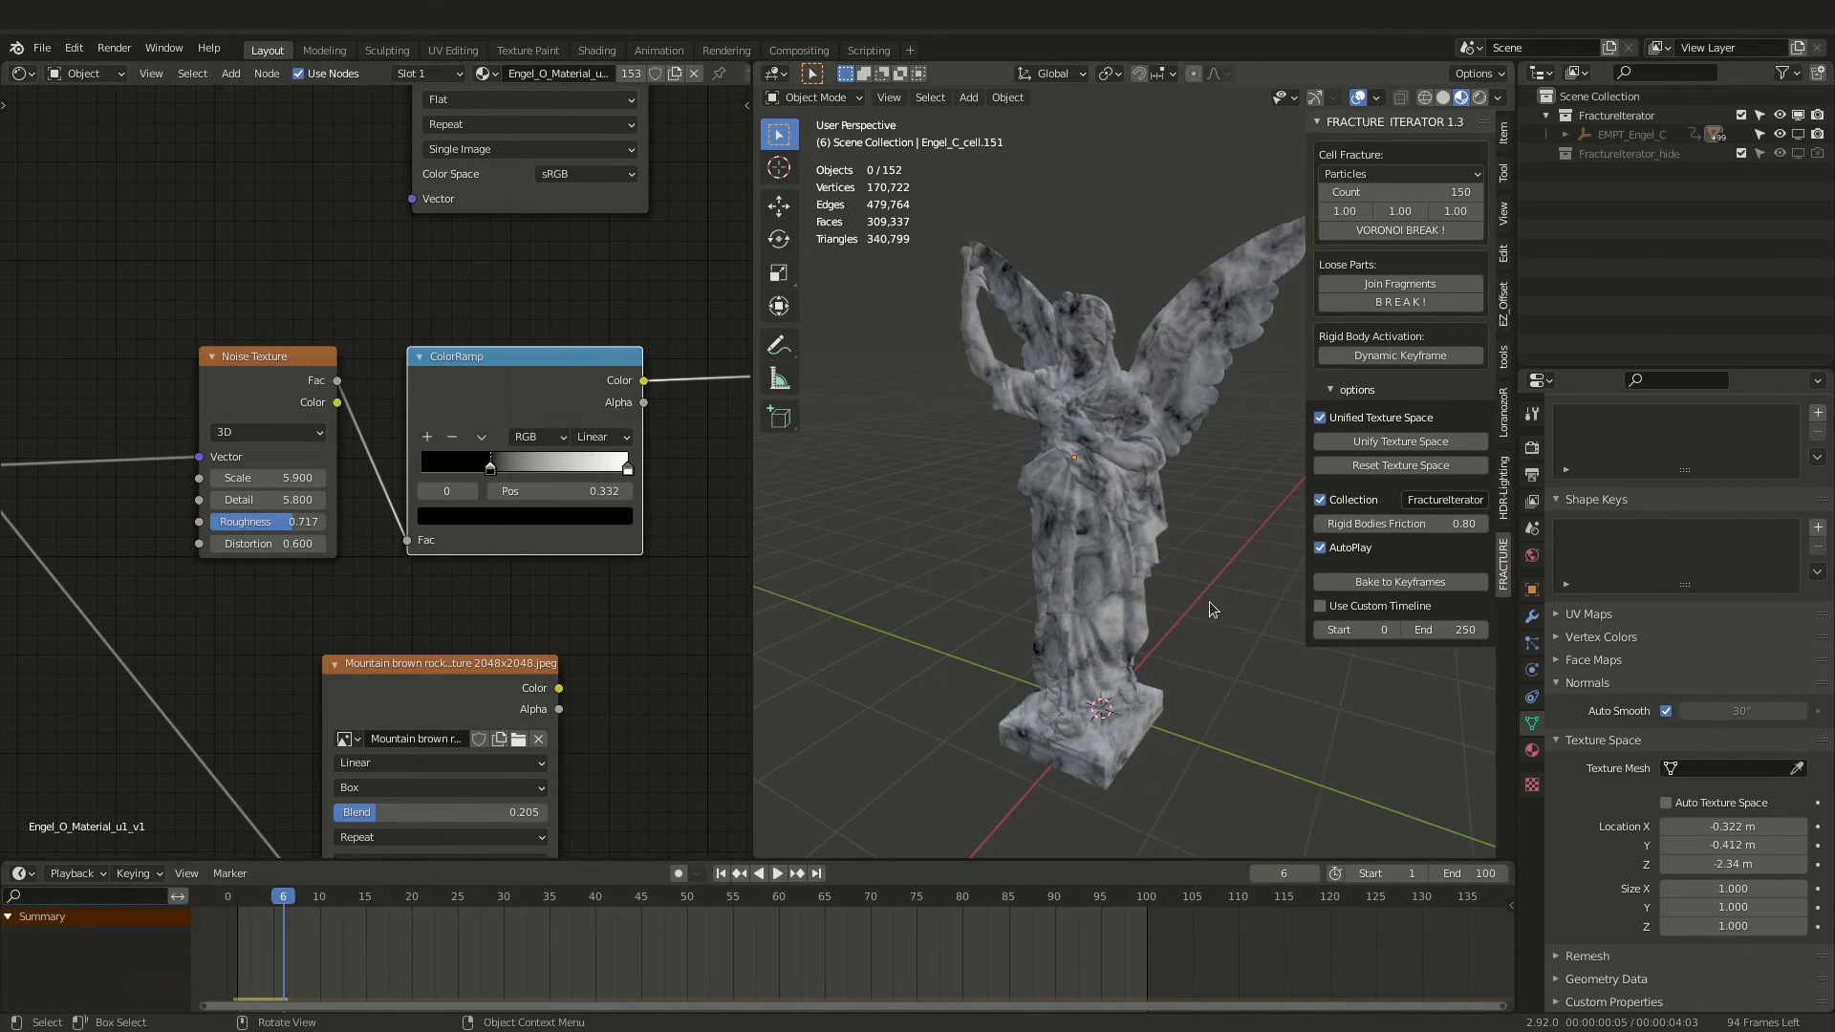
- Enable Ambient Occlusion in the Eevee render settings and set its Distance to 1.37 m
{"action": "left_click", "coordinate": [1533, 450]}
{"action": "left_click", "coordinate": [1570, 575]}
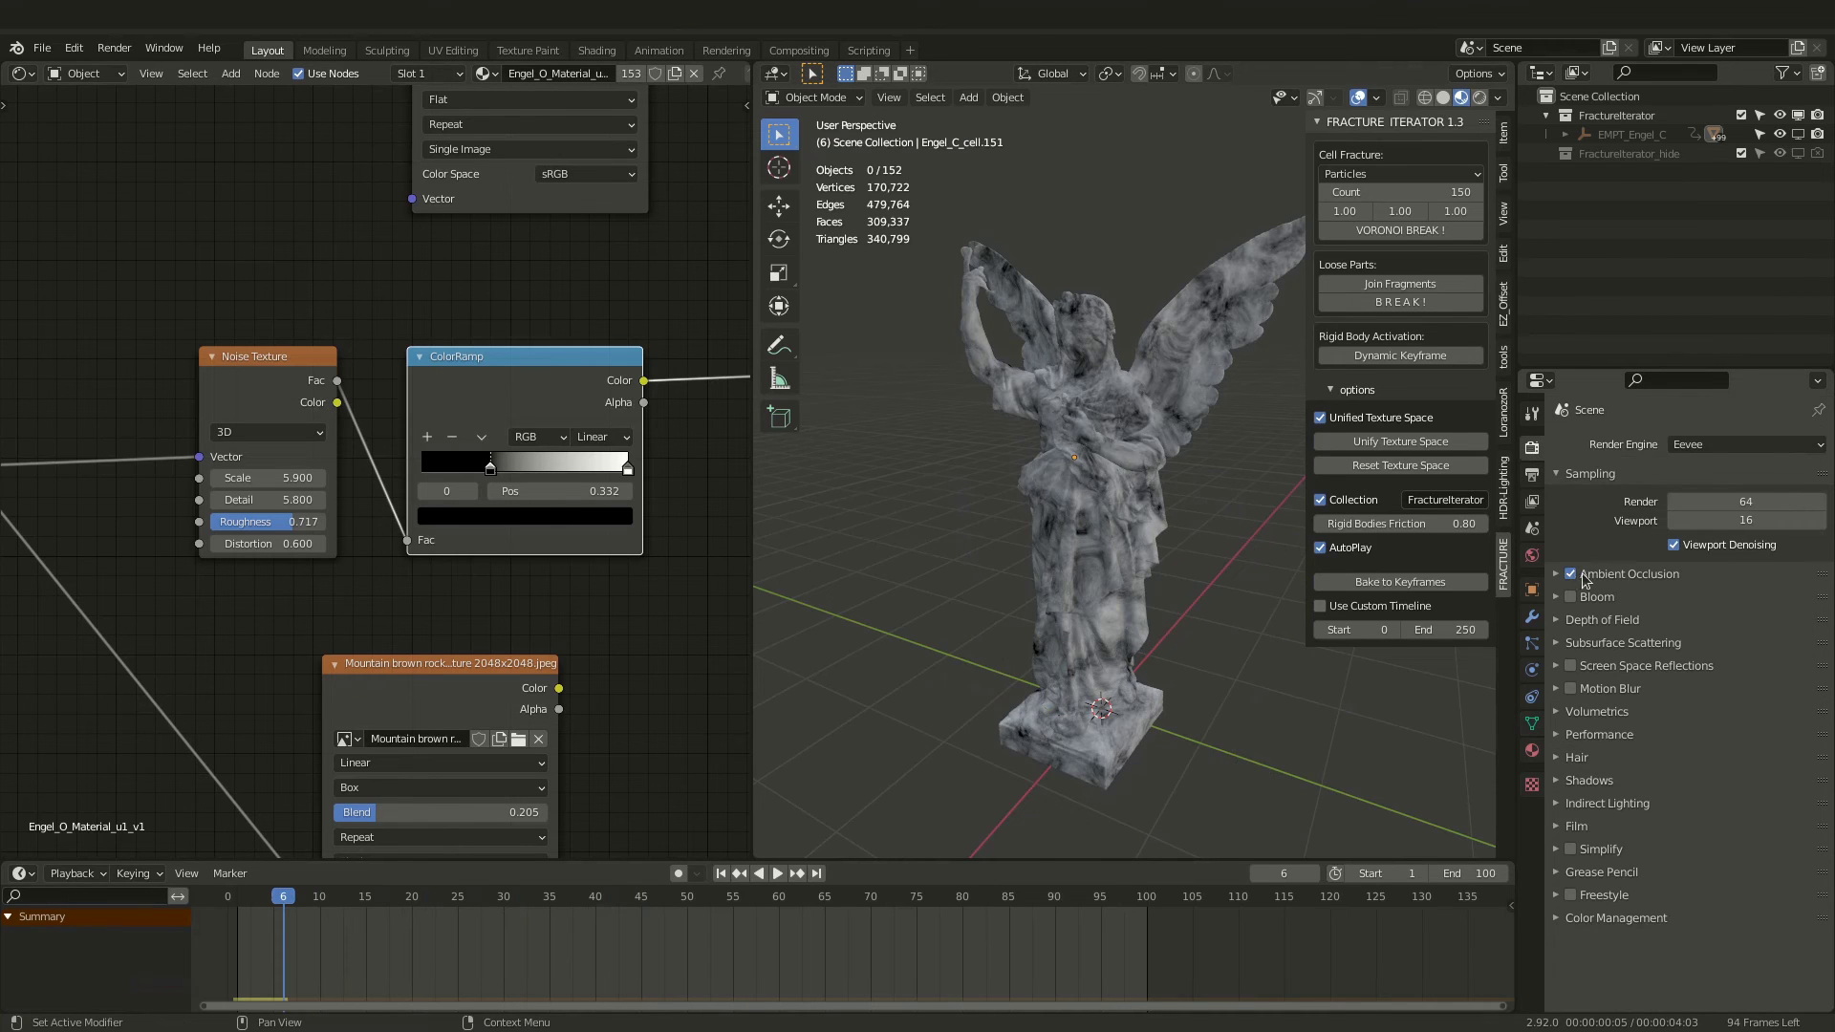
{"action": "left_click", "coordinate": [1557, 575]}
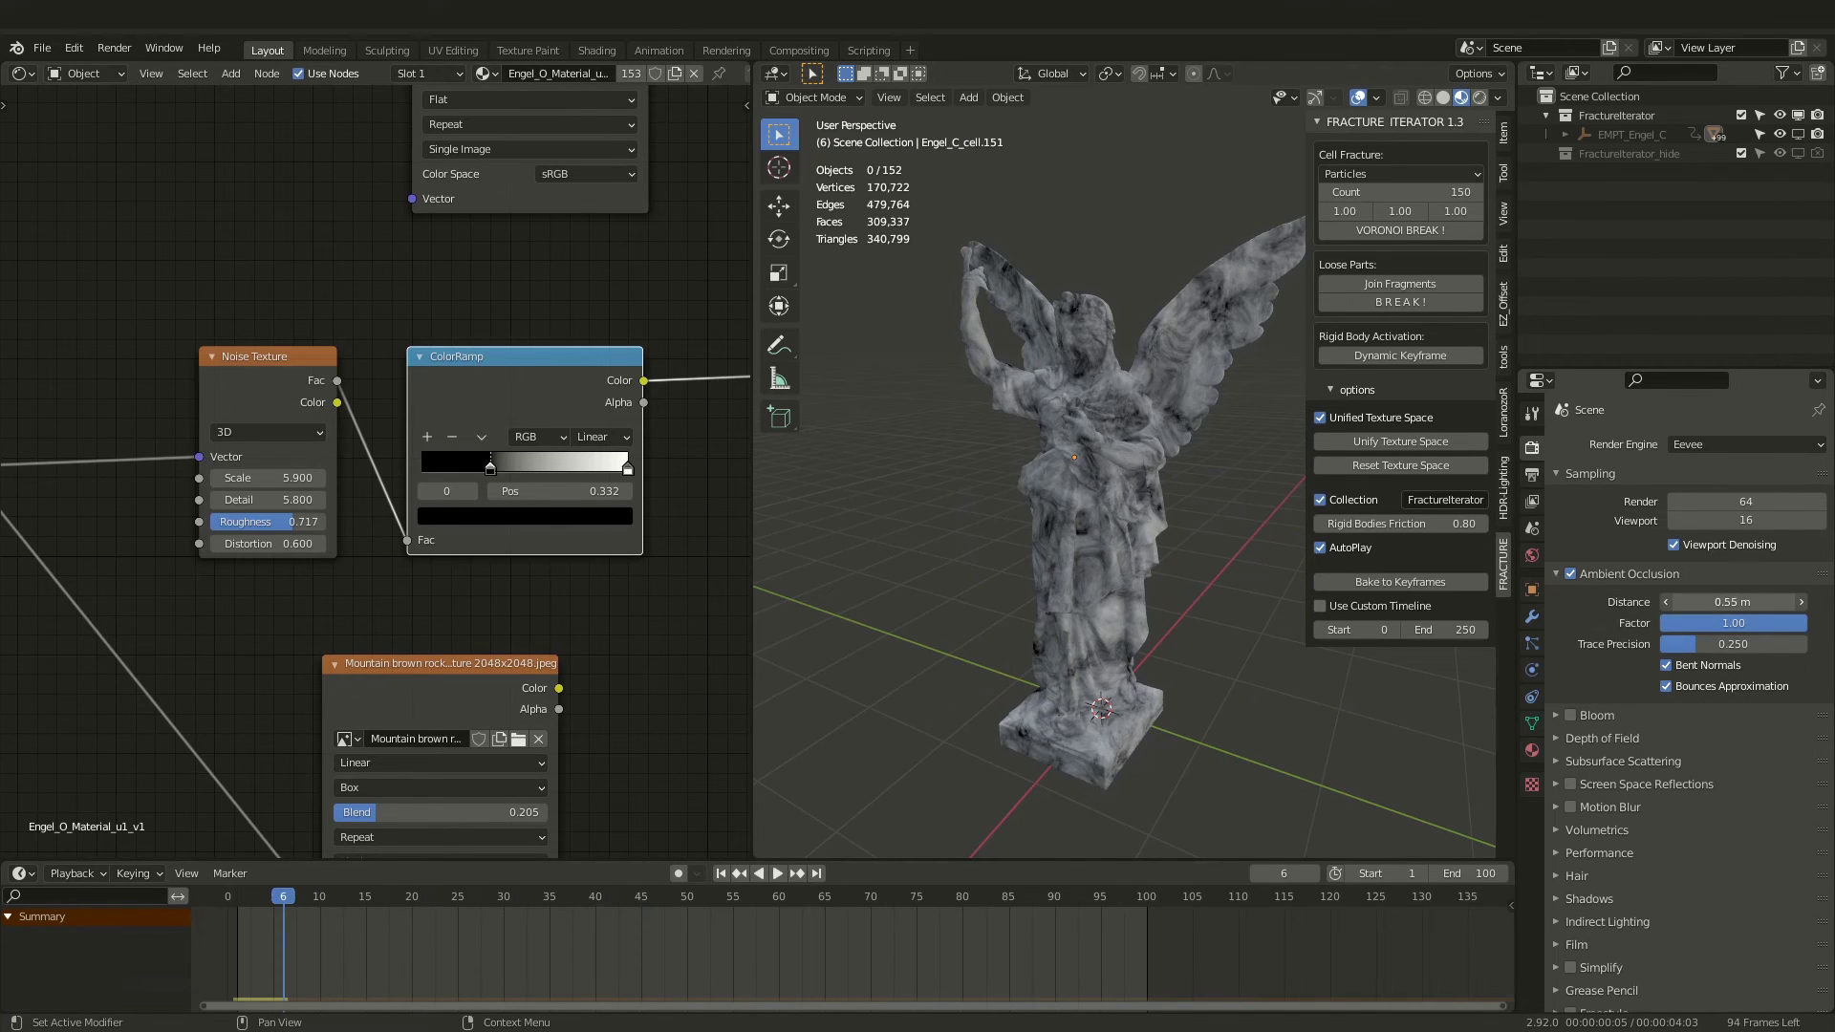
{"action": "key", "text": "space"}
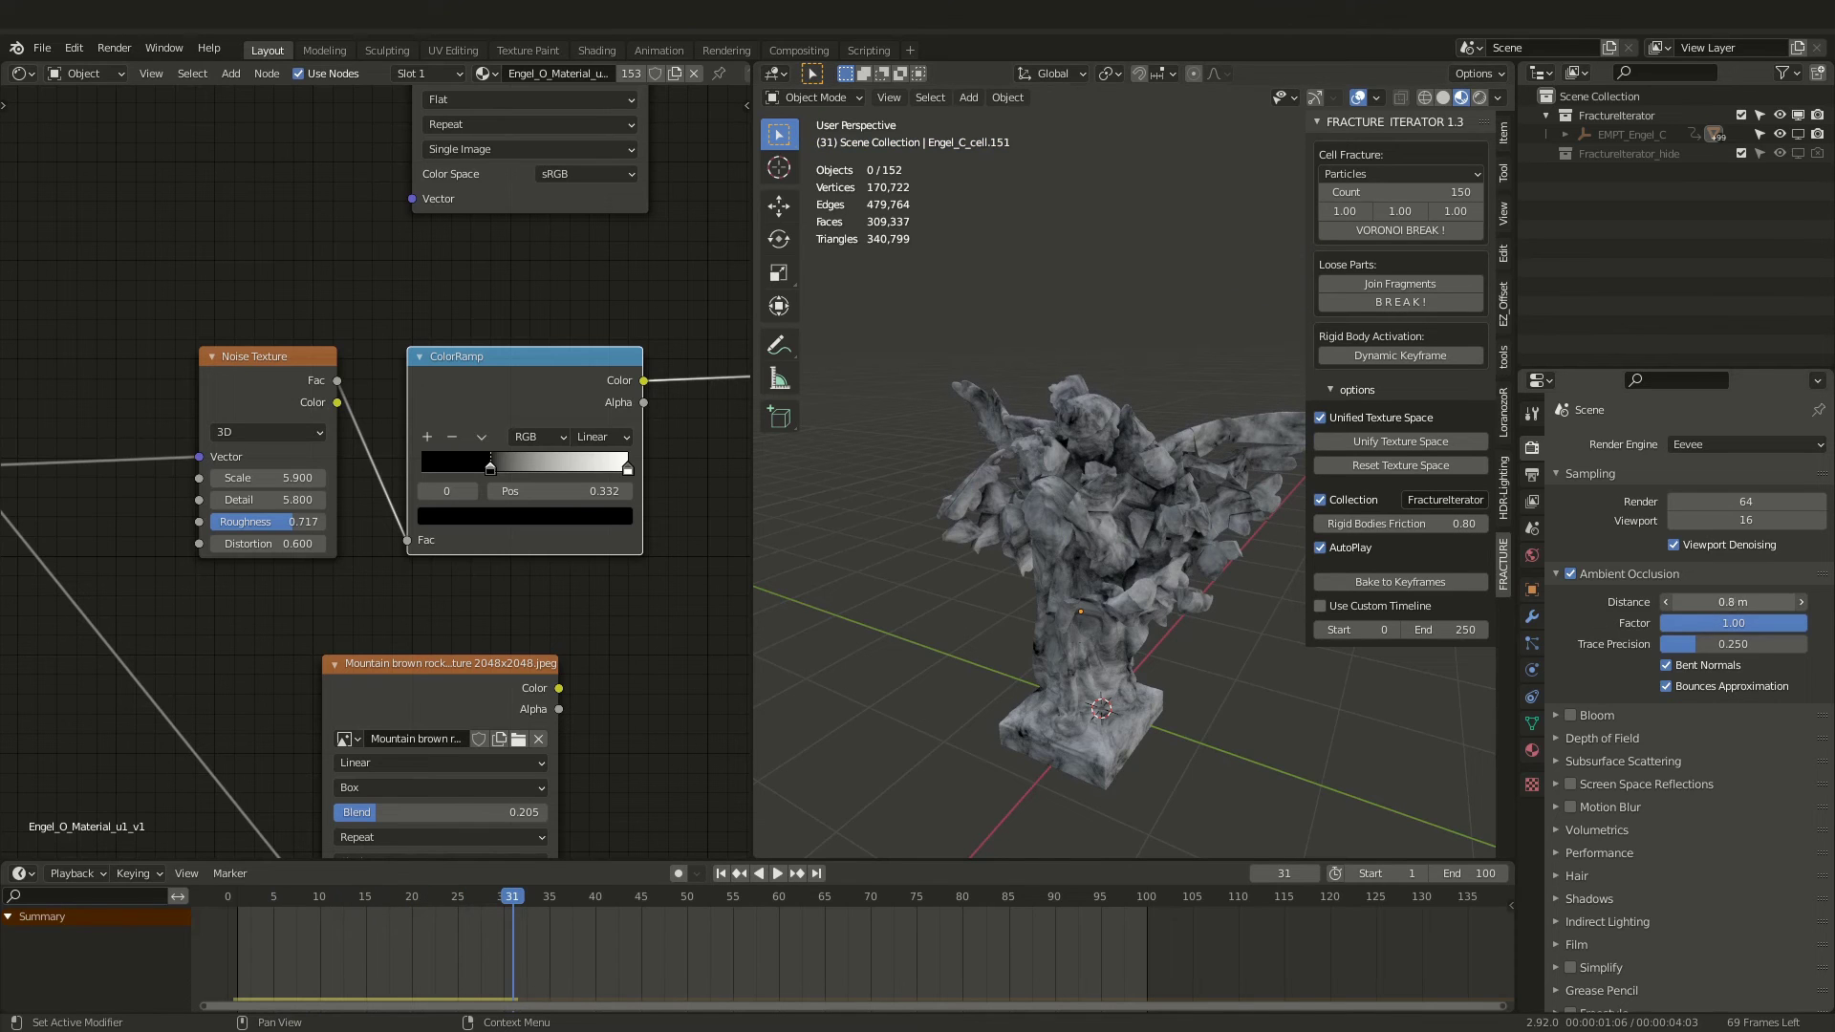
{"action": "left_click_drag", "start_coordinate": [1733, 602], "coordinate": [1728, 602]}
- Play the collapse, return to frame 8 and inspect the noise pattern's continuity across the statue's fragments up close
{"action": "key", "text": "space"}
{"action": "key", "text": "space"}
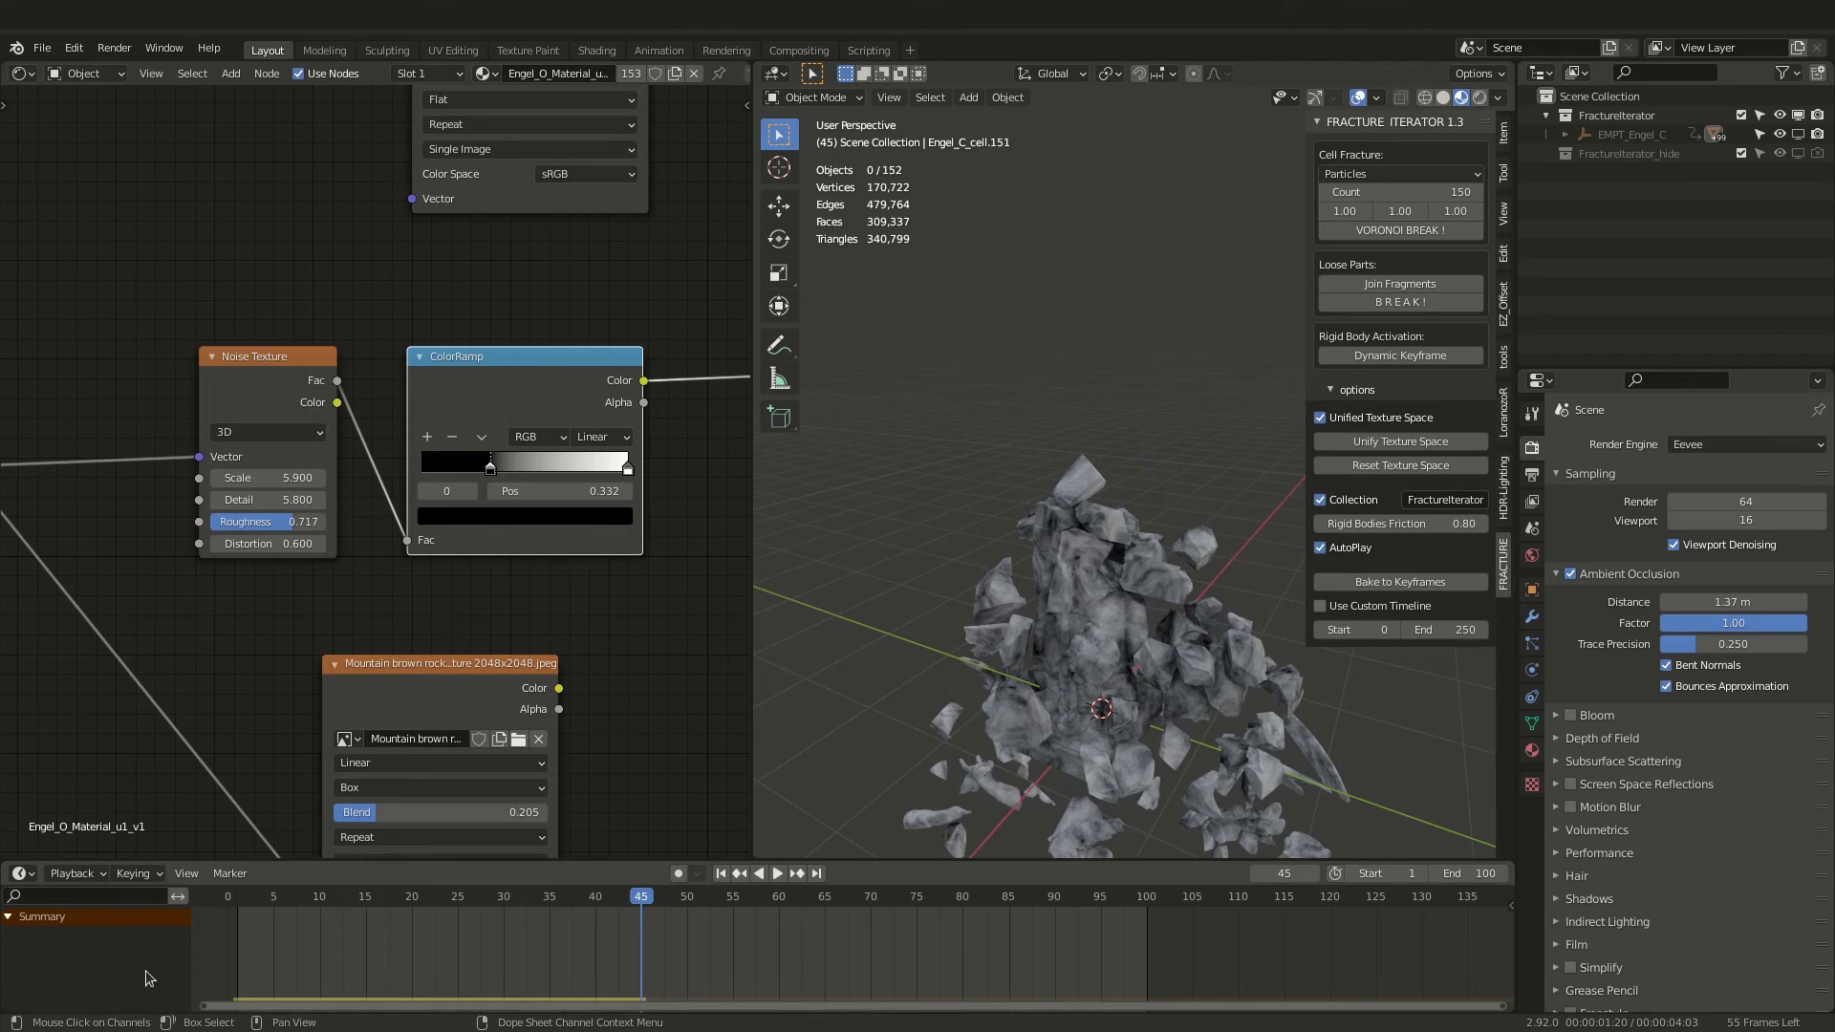
{"action": "left_click", "coordinate": [311, 908]}
{"action": "key", "text": "space"}
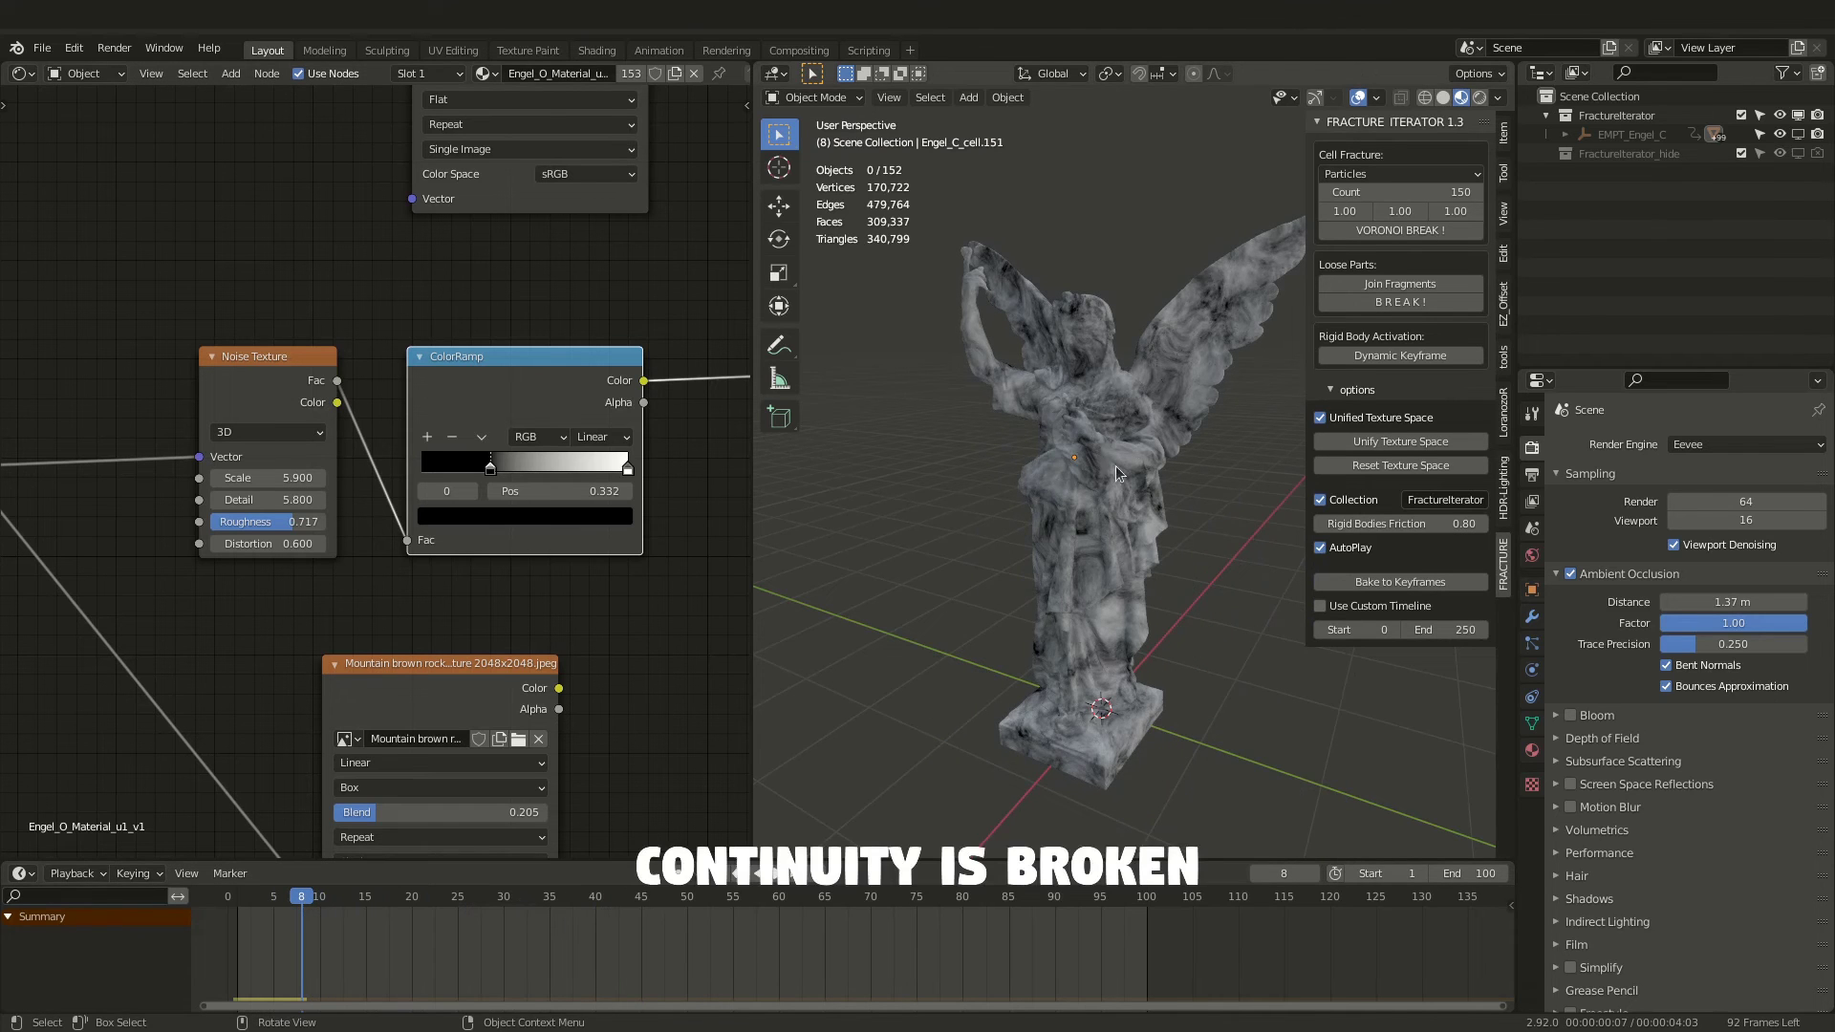
{"action": "scroll", "coordinate": [1115, 466], "scroll_direction": "up", "scroll_amount": 8}
{"action": "mouse_move", "coordinate": [1053, 506]}
{"action": "middle_mouse_down"}
{"action": "mouse_move", "coordinate": [1027, 536]}
{"action": "mouse_move", "coordinate": [1000, 525]}
{"action": "mouse_move", "coordinate": [1074, 486]}
{"action": "mouse_move", "coordinate": [1019, 526]}
{"action": "mouse_move", "coordinate": [1073, 501]}
{"action": "mouse_move", "coordinate": [1051, 489]}
{"action": "middle_mouse_up"}
{"action": "scroll", "coordinate": [1005, 521], "scroll_direction": "down", "scroll_amount": 8}
- Select all fragments of the statue and apply Unify Texture Space to them
{"action": "left_click_drag", "start_coordinate": [916, 293], "coordinate": [1235, 736]}
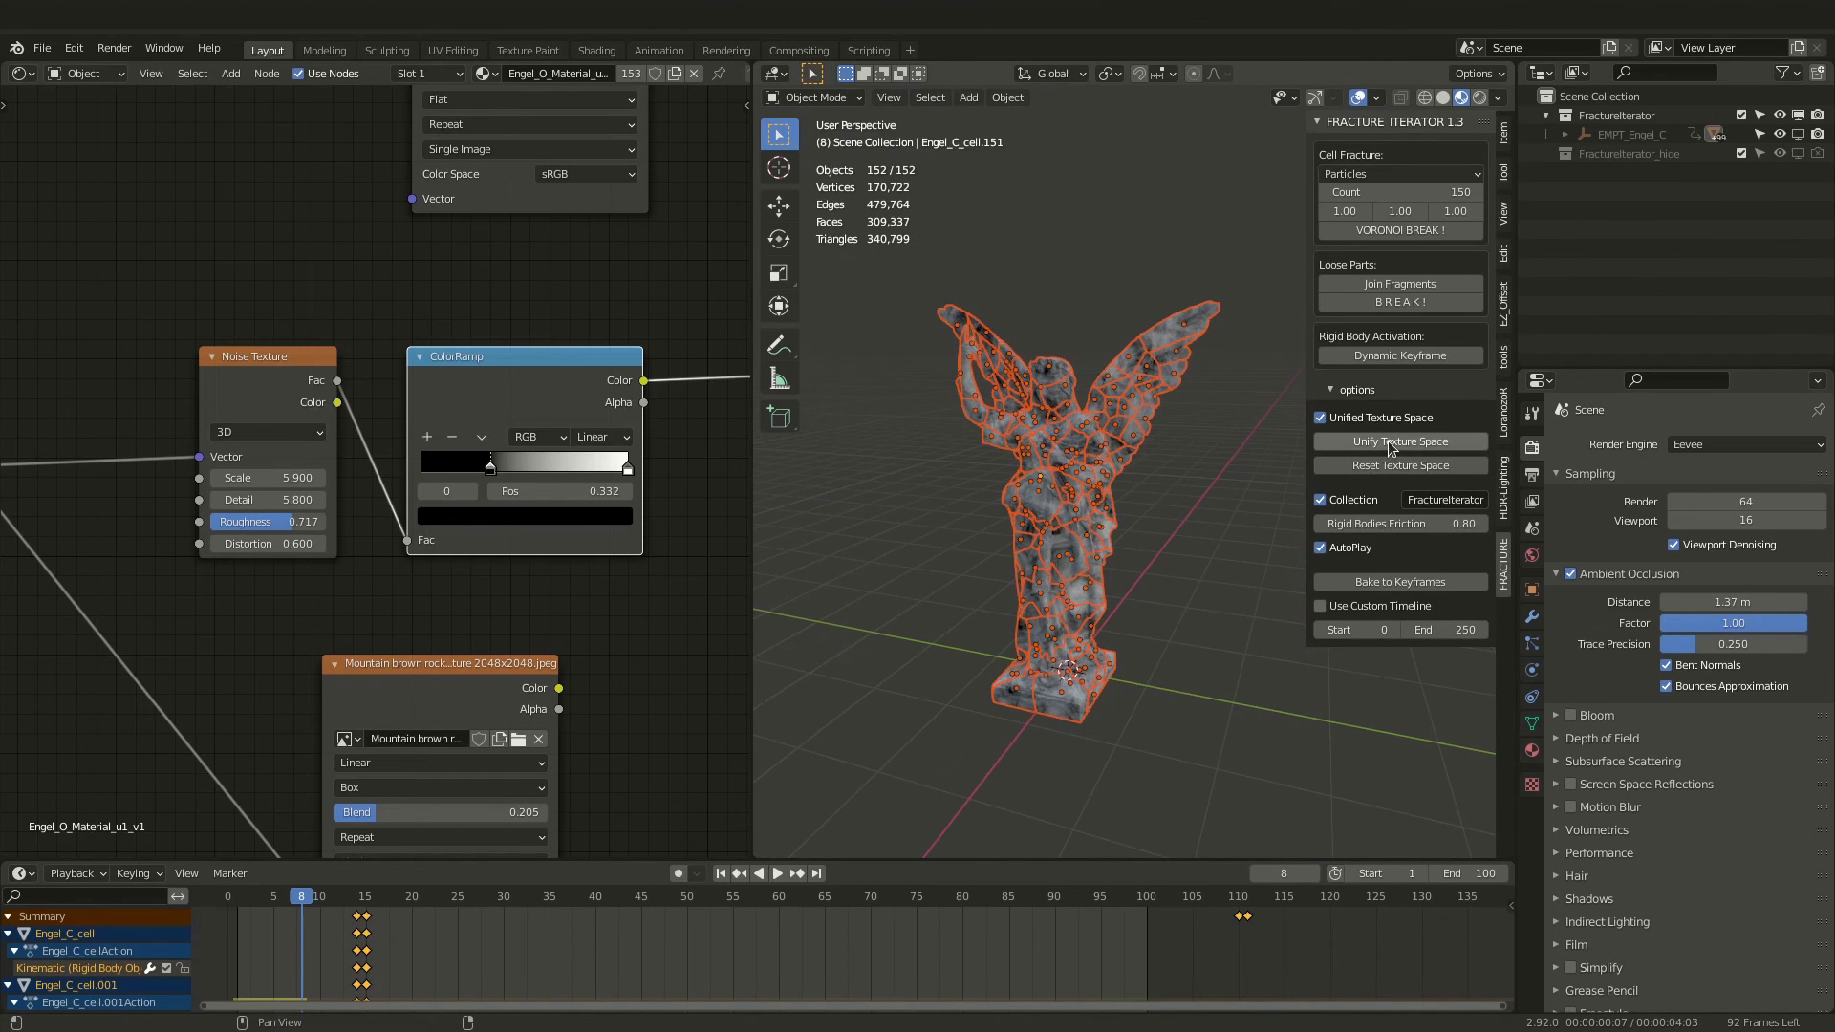
{"action": "left_click", "coordinate": [1534, 725]}
{"action": "left_click", "coordinate": [1556, 843]}
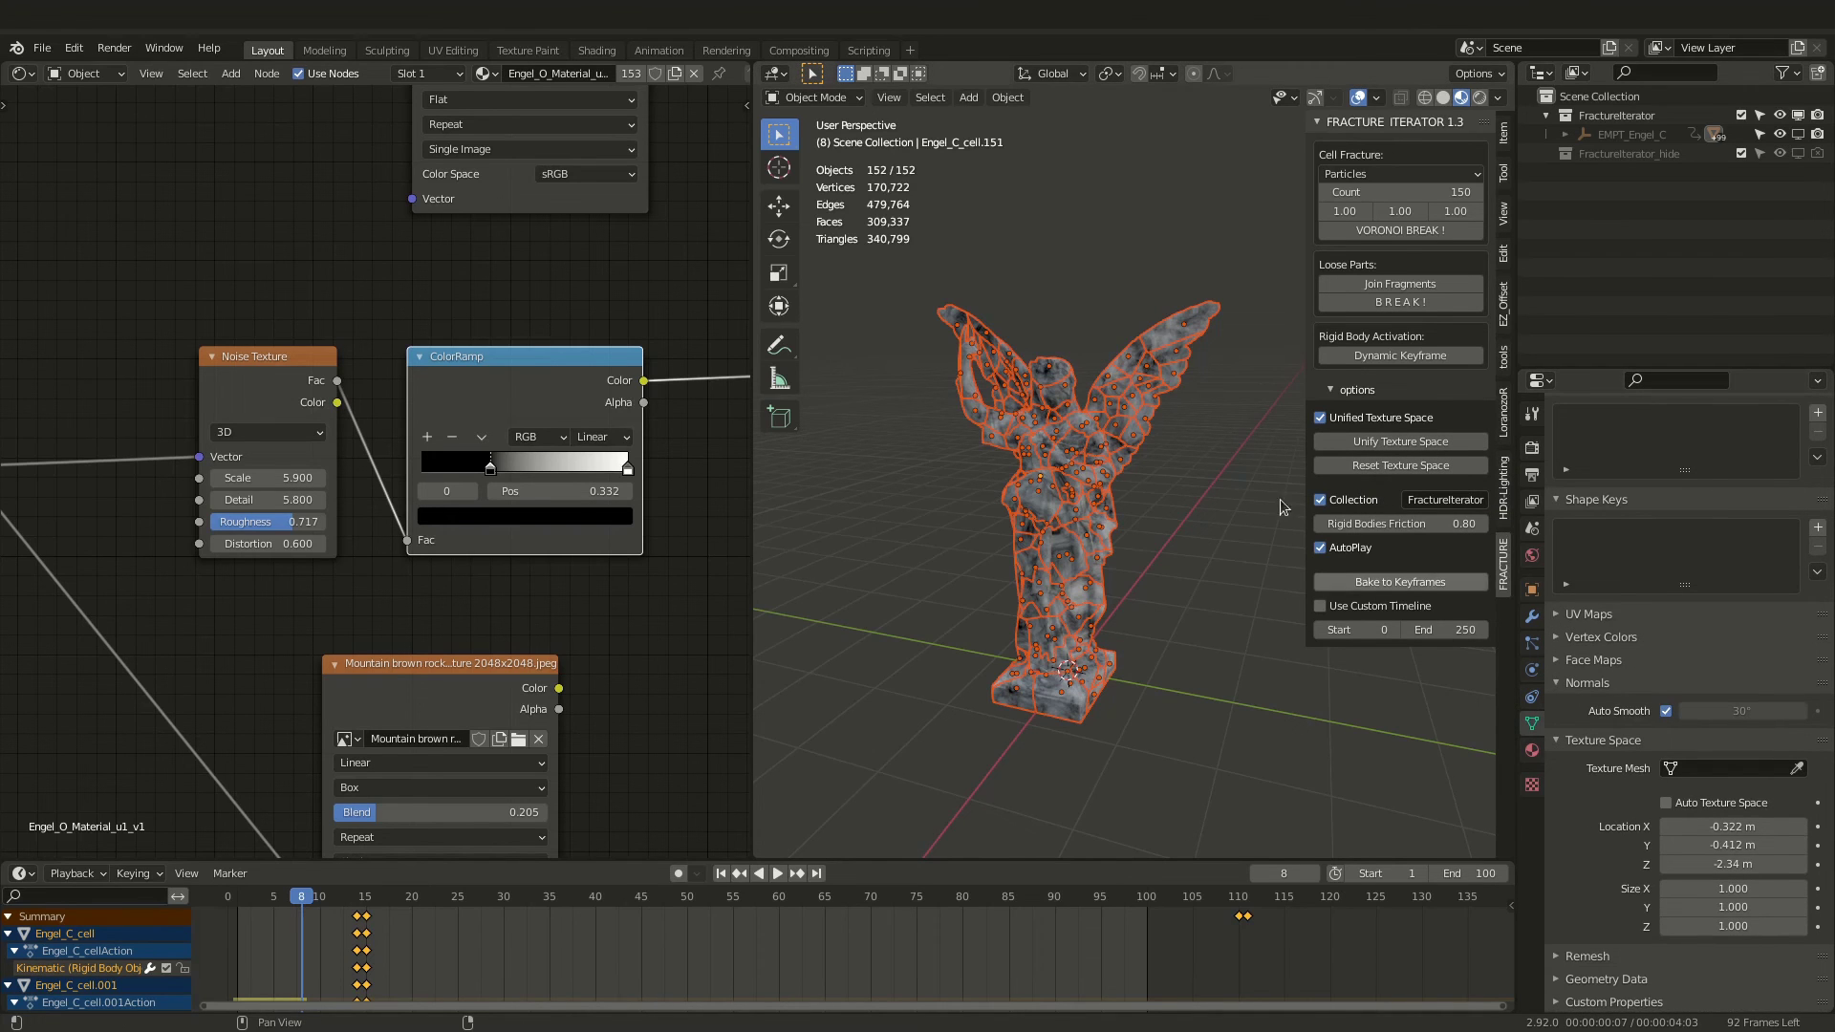
{"action": "left_click", "coordinate": [1359, 445]}
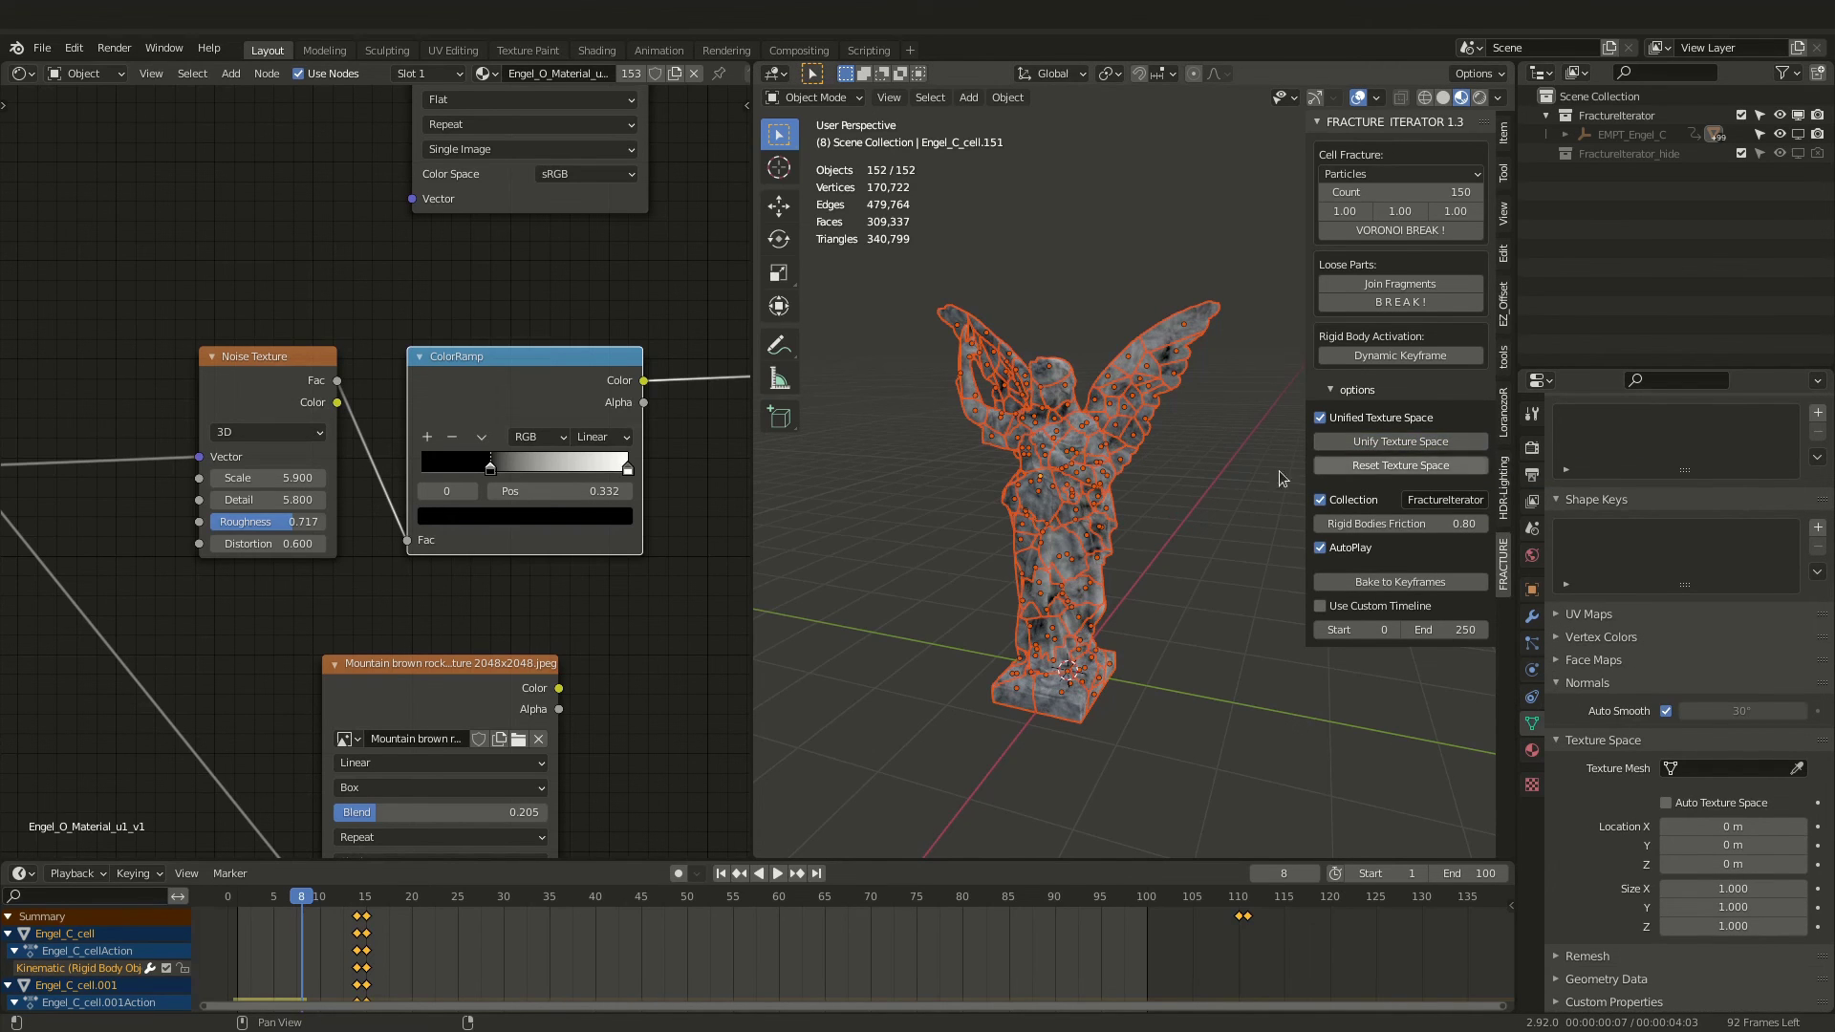
- Play the collapse to check the noise texture across the deselected fragments
{"action": "left_click", "coordinate": [1189, 519]}
{"action": "scroll", "coordinate": [1099, 469], "scroll_direction": "up", "scroll_amount": 4}
{"action": "scroll", "coordinate": [1162, 513], "scroll_direction": "down", "scroll_amount": 2}
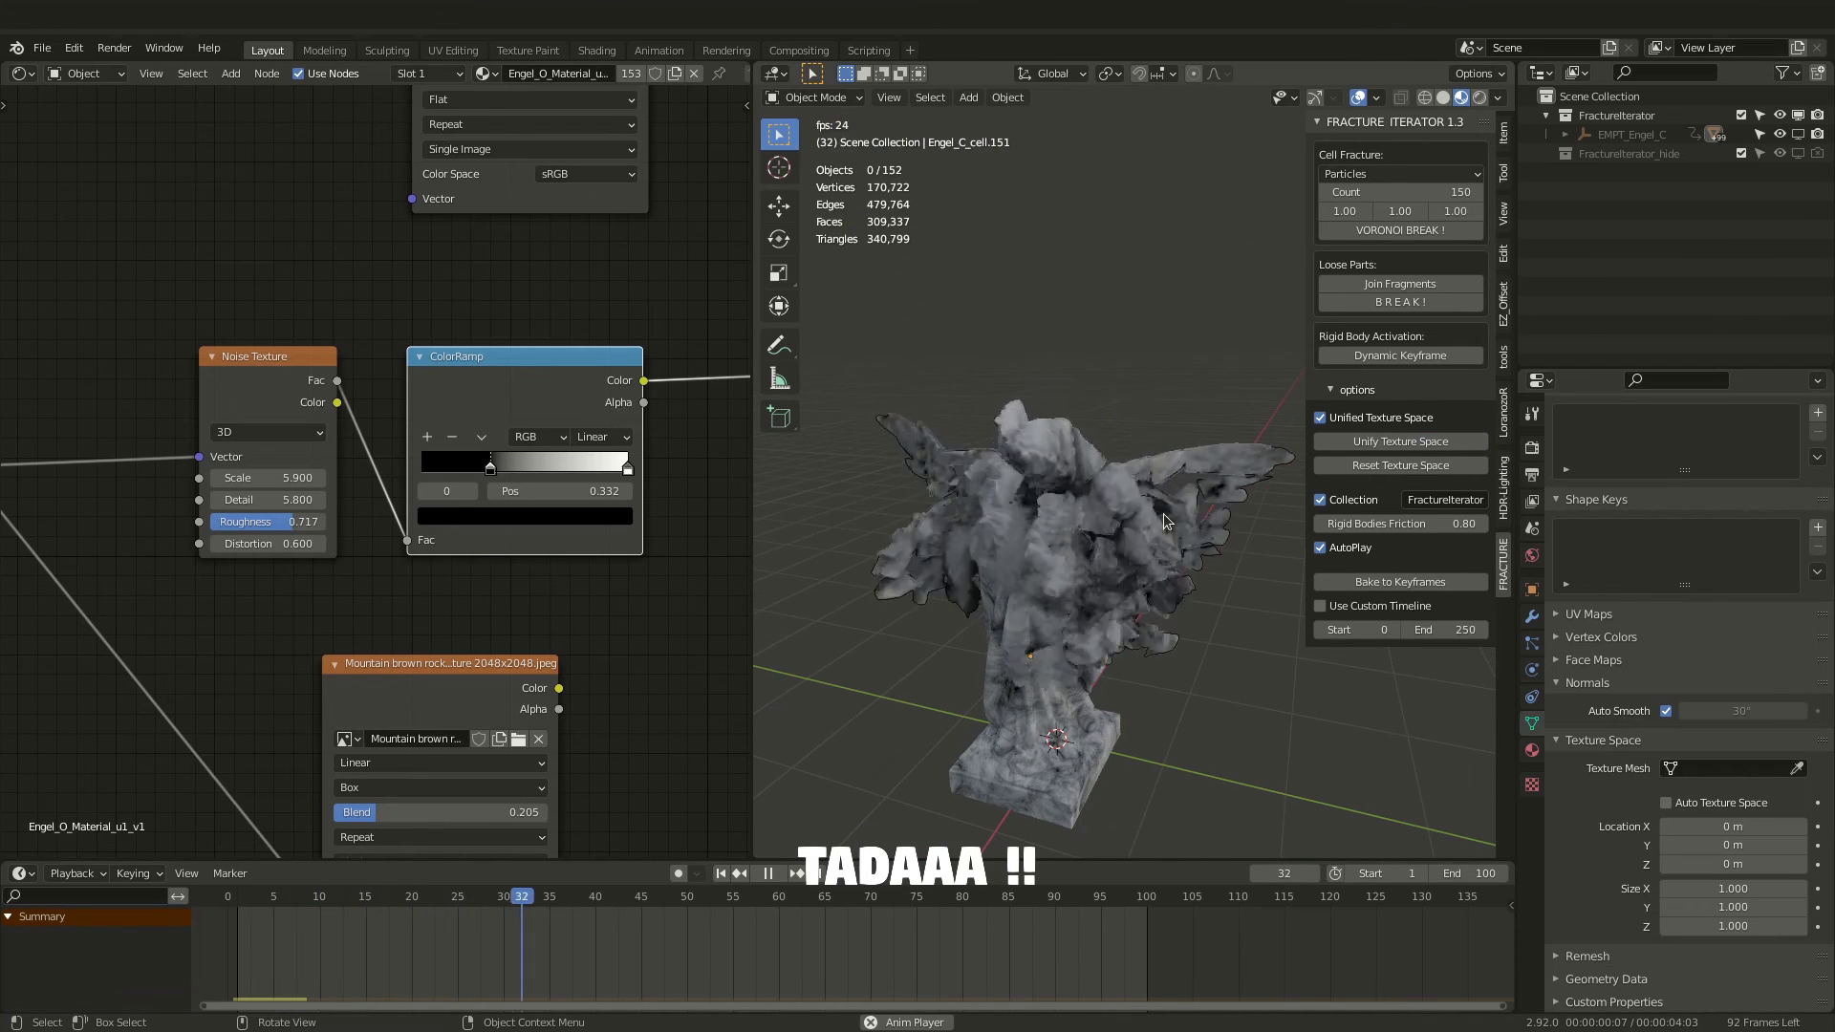
{"action": "key", "text": "space"}
- At frame 23, connect the mountain rock image texture's Color output to the Principled BSDF's Base Color
{"action": "left_click", "coordinate": [440, 903]}
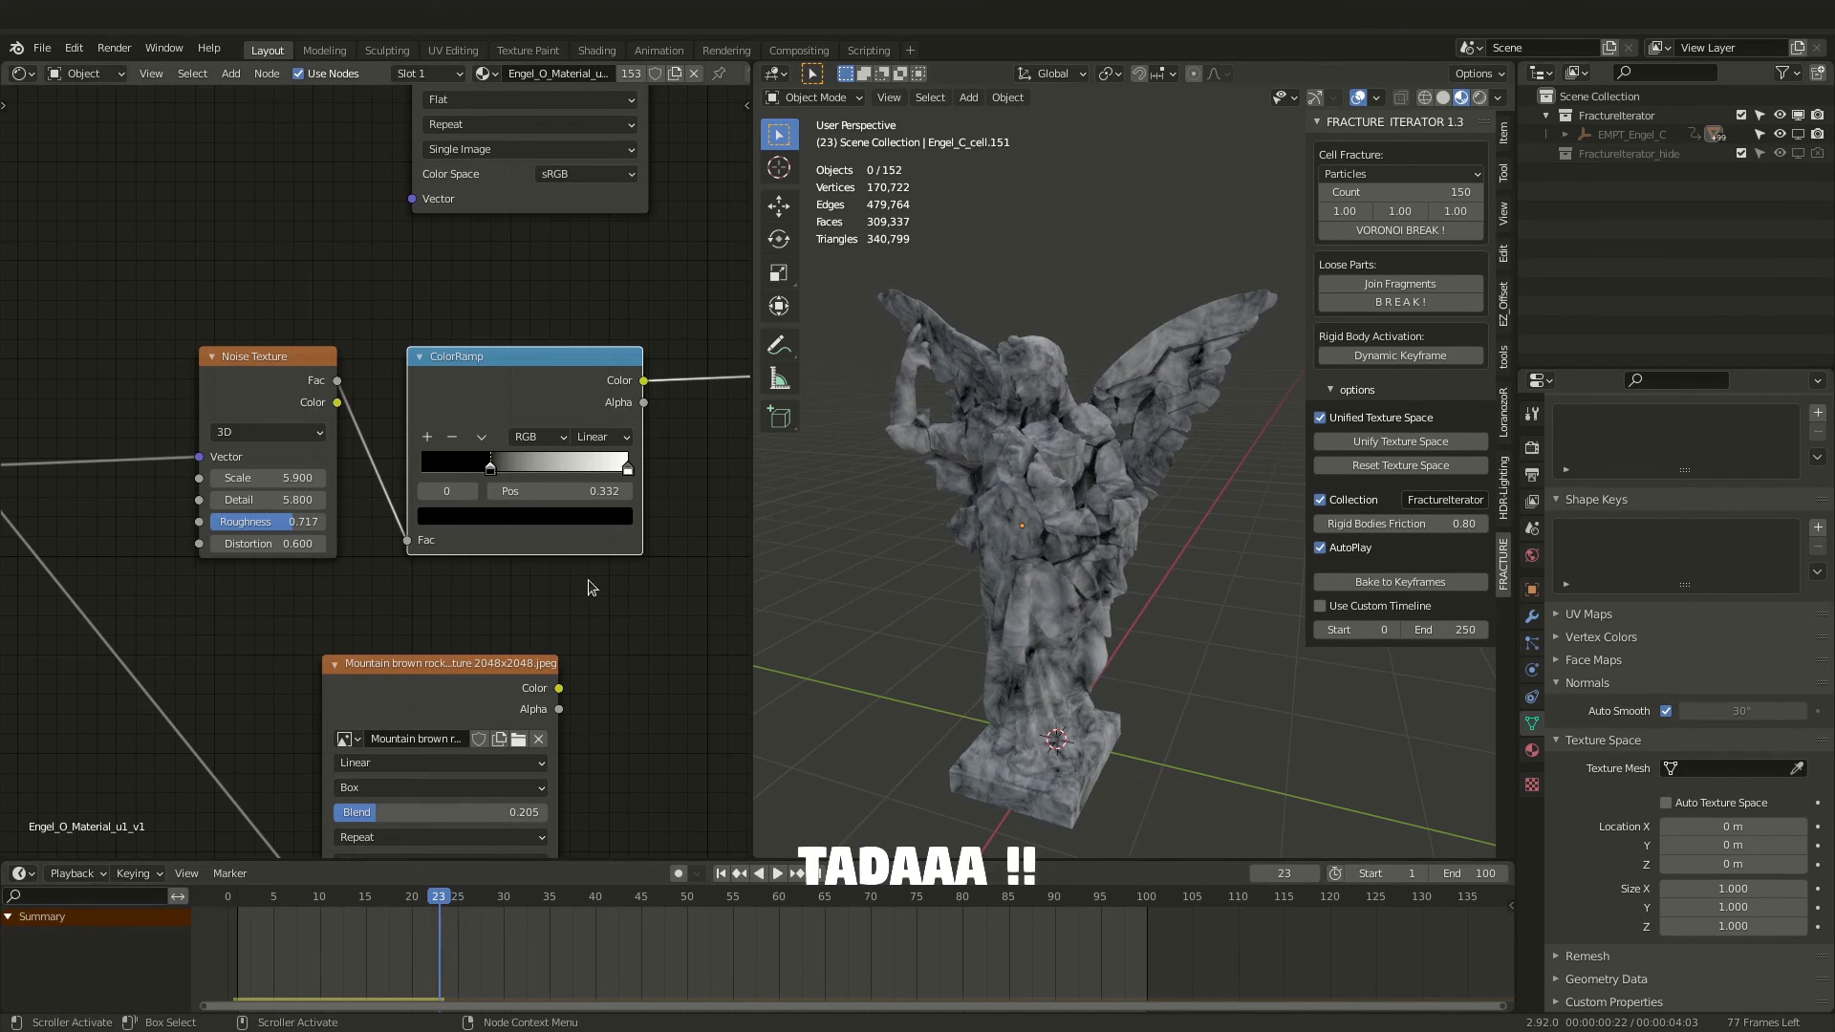
{"action": "middle_click_drag", "start_coordinate": [592, 578], "coordinate": [392, 615]}
{"action": "left_click_drag", "start_coordinate": [358, 726], "coordinate": [608, 412]}
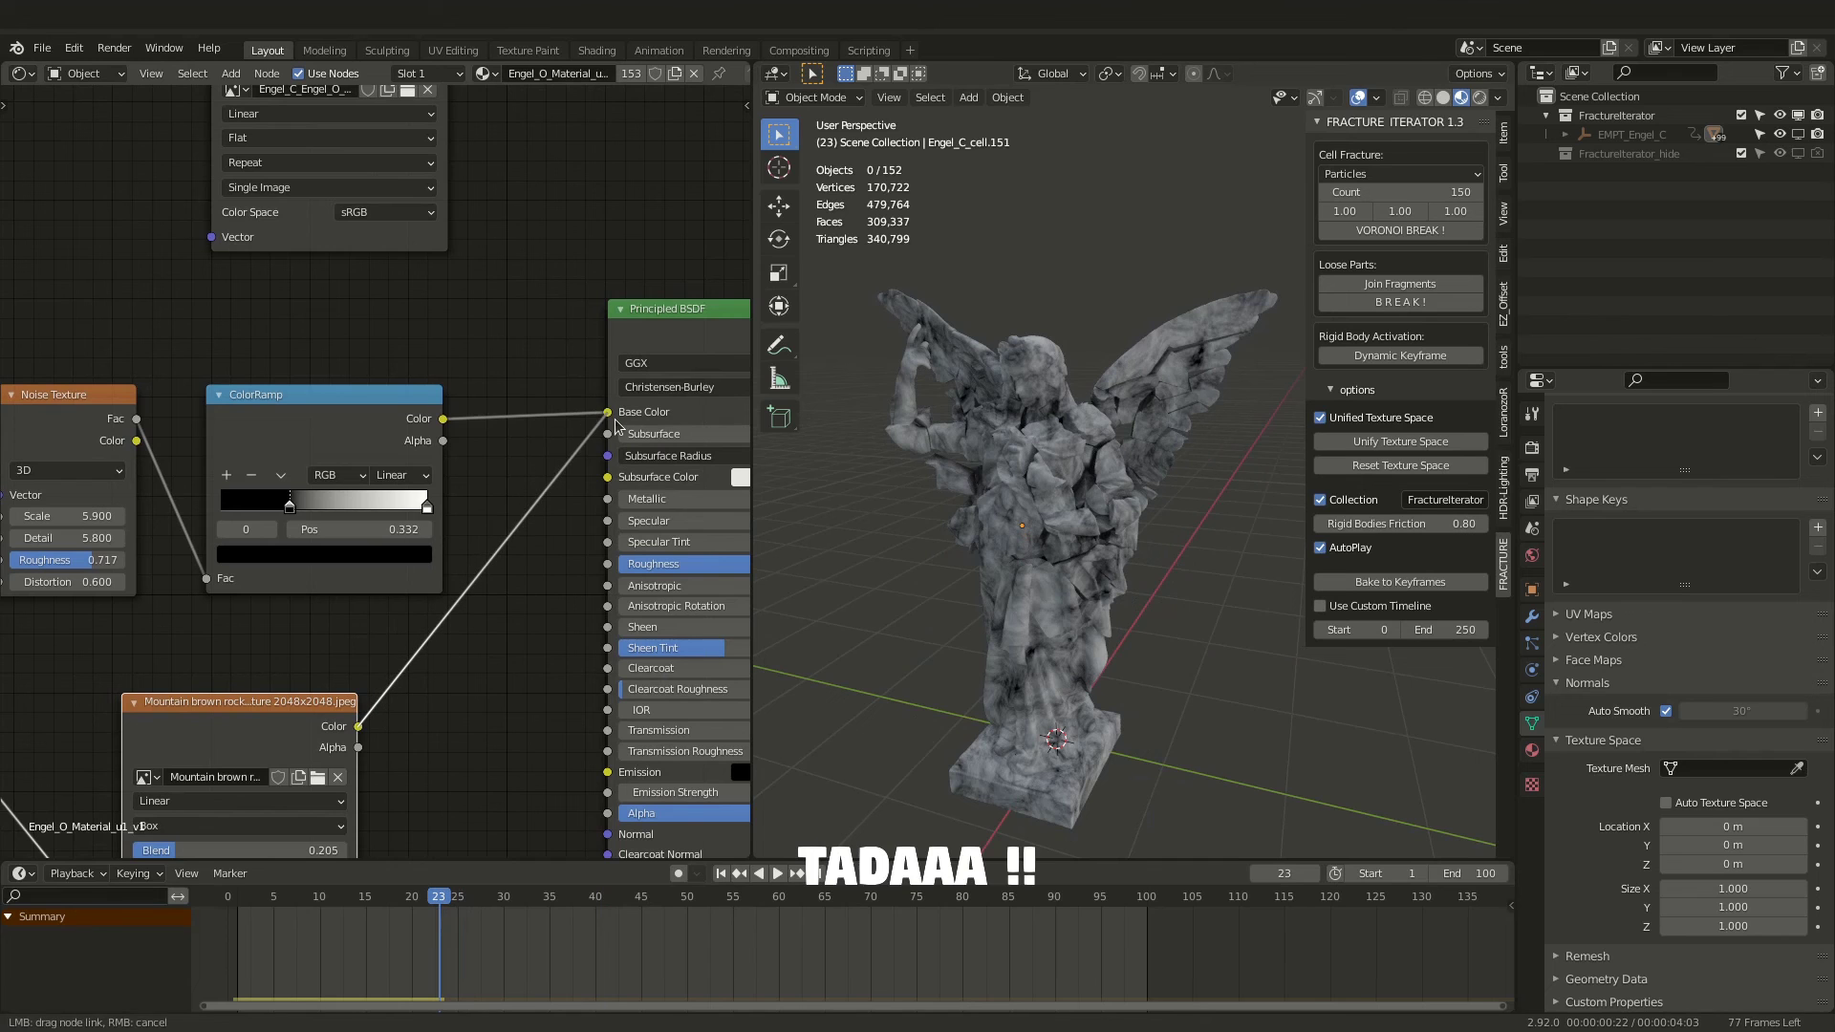
- Play and scrub the collapse, checking the rock texture on the fragments from different angles
{"action": "left_click_drag", "start_coordinate": [434, 903], "coordinate": [471, 881]}
{"action": "key", "text": "space"}
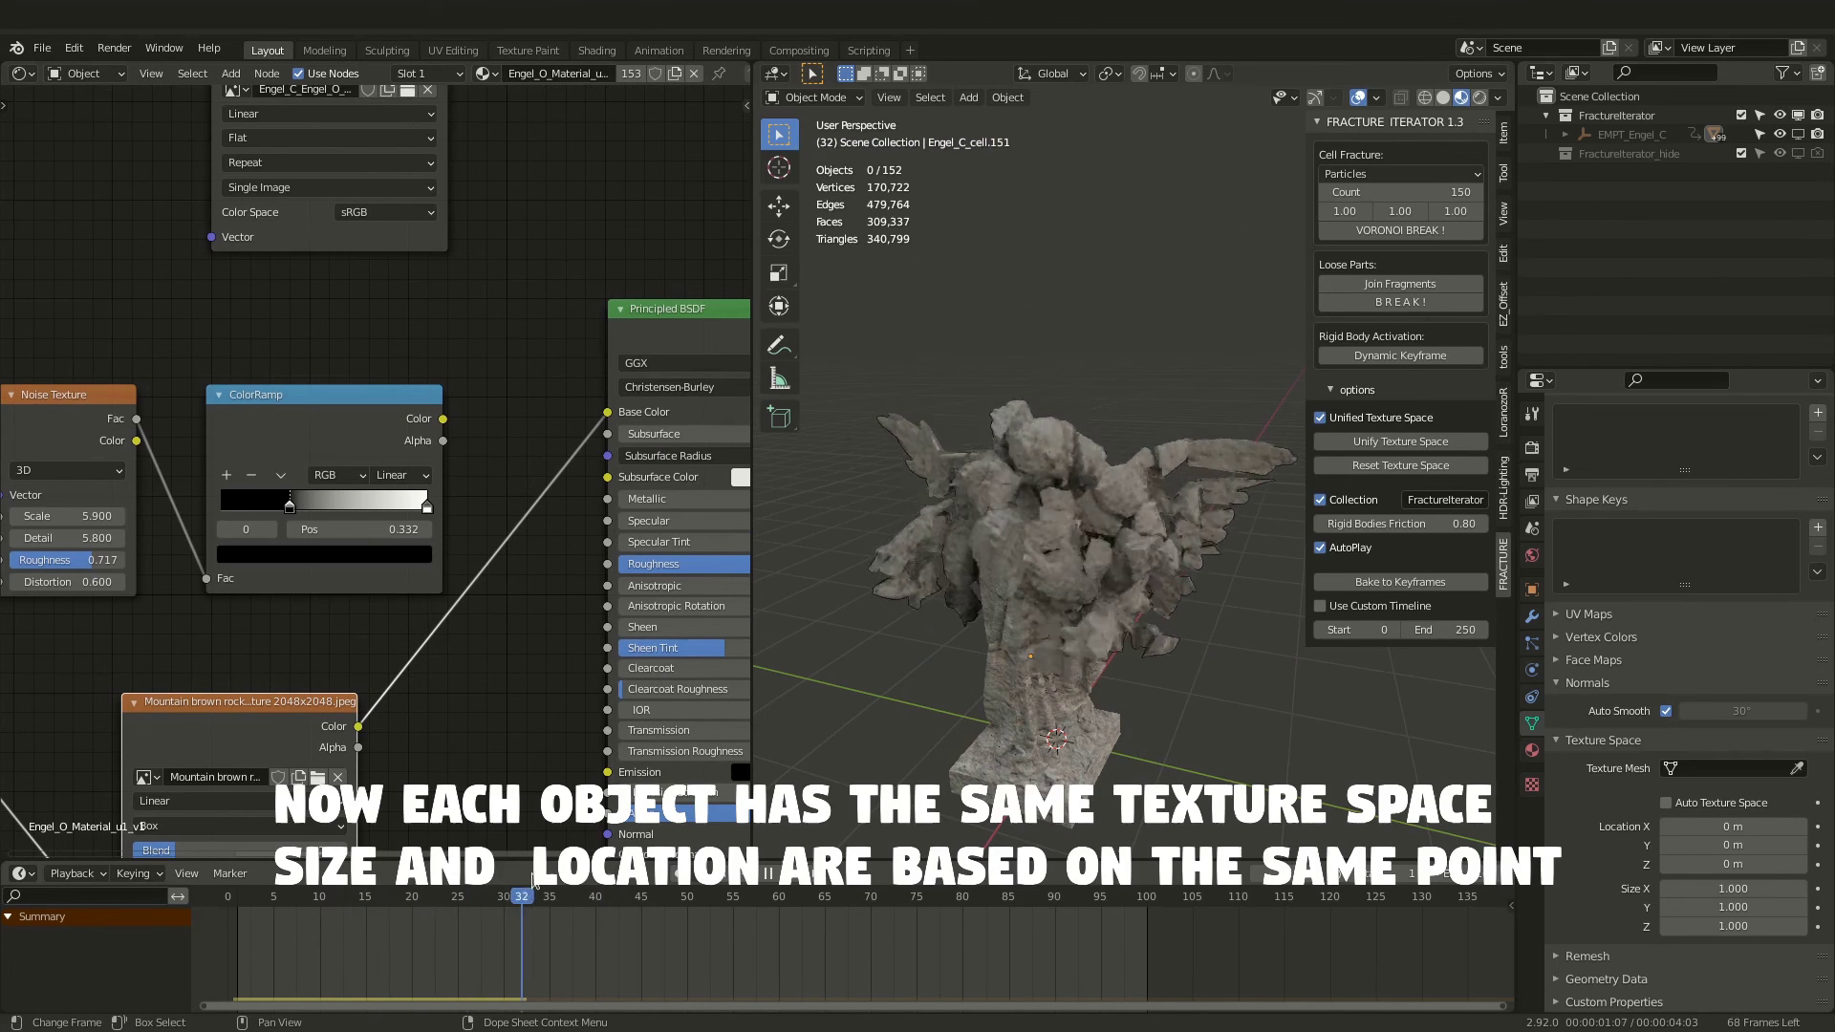
{"action": "left_click_drag", "start_coordinate": [581, 883], "coordinate": [322, 885]}
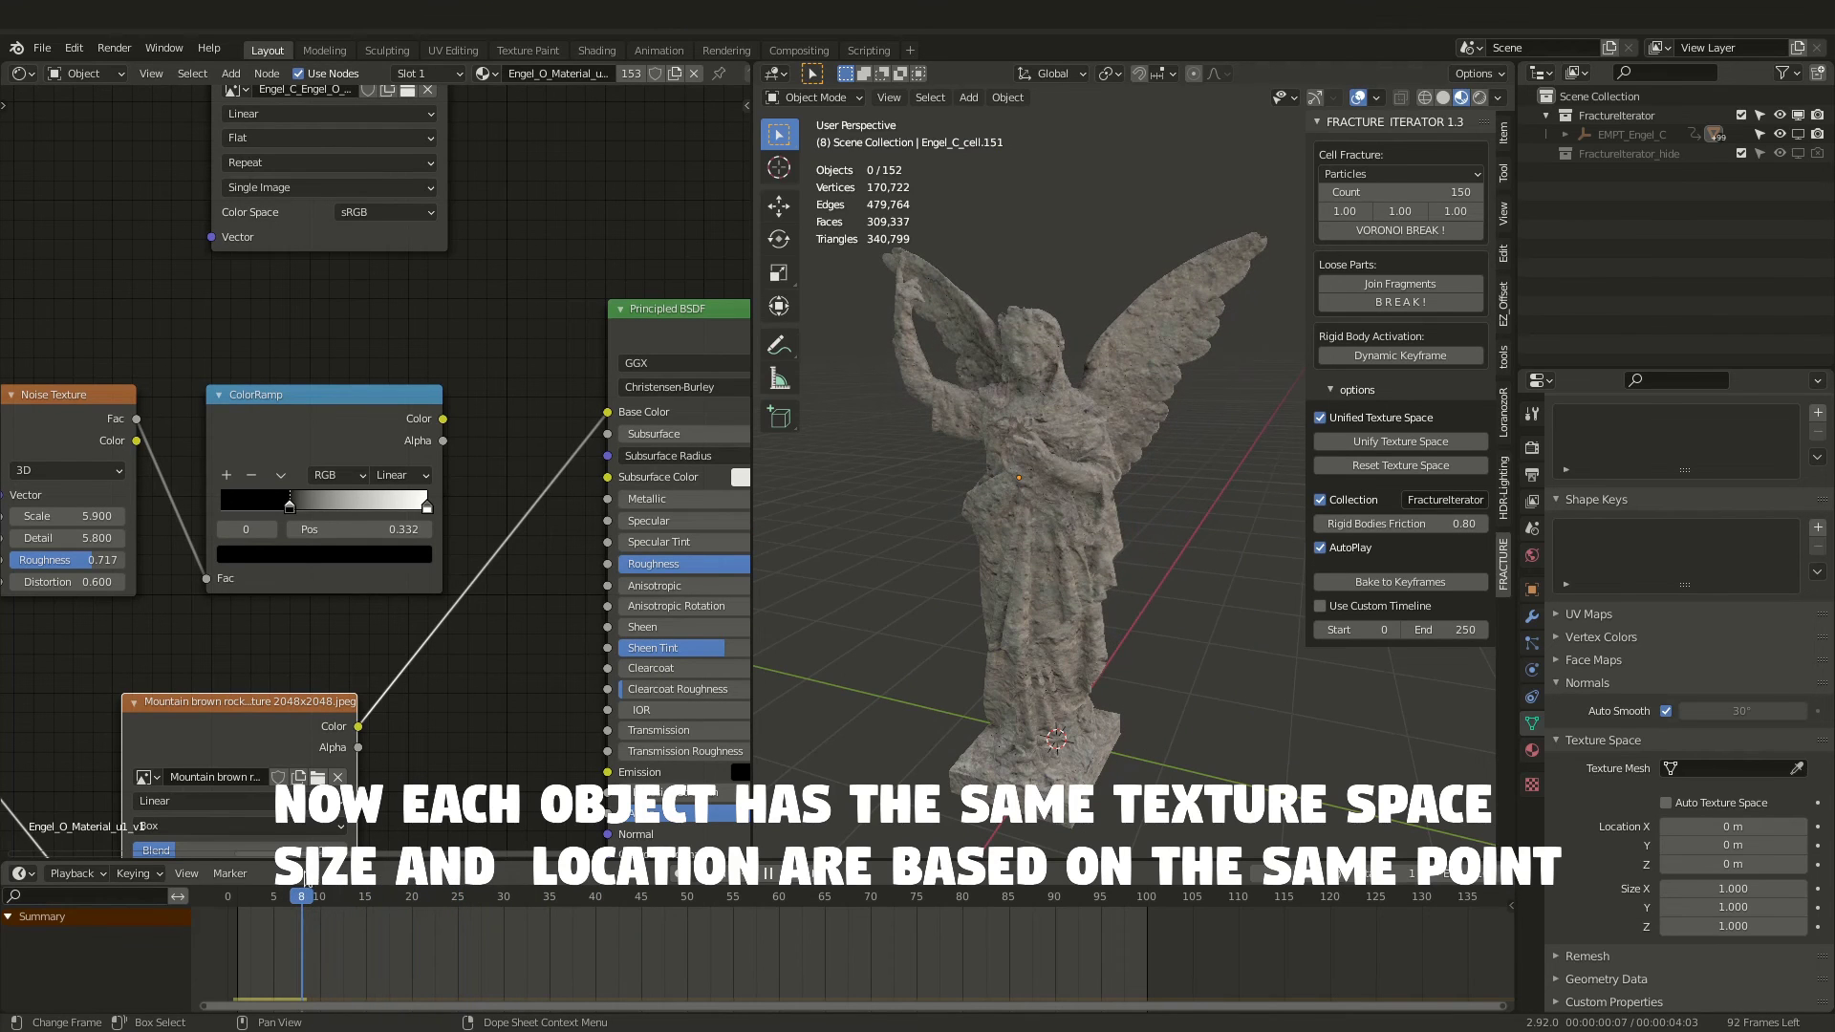
{"action": "middle_click_drag", "start_coordinate": [1082, 610], "coordinate": [1013, 698]}
{"action": "key", "text": "space"}
{"action": "left_click_drag", "start_coordinate": [654, 902], "coordinate": [311, 903]}
{"action": "middle_click_drag", "start_coordinate": [1054, 666], "coordinate": [1168, 509]}
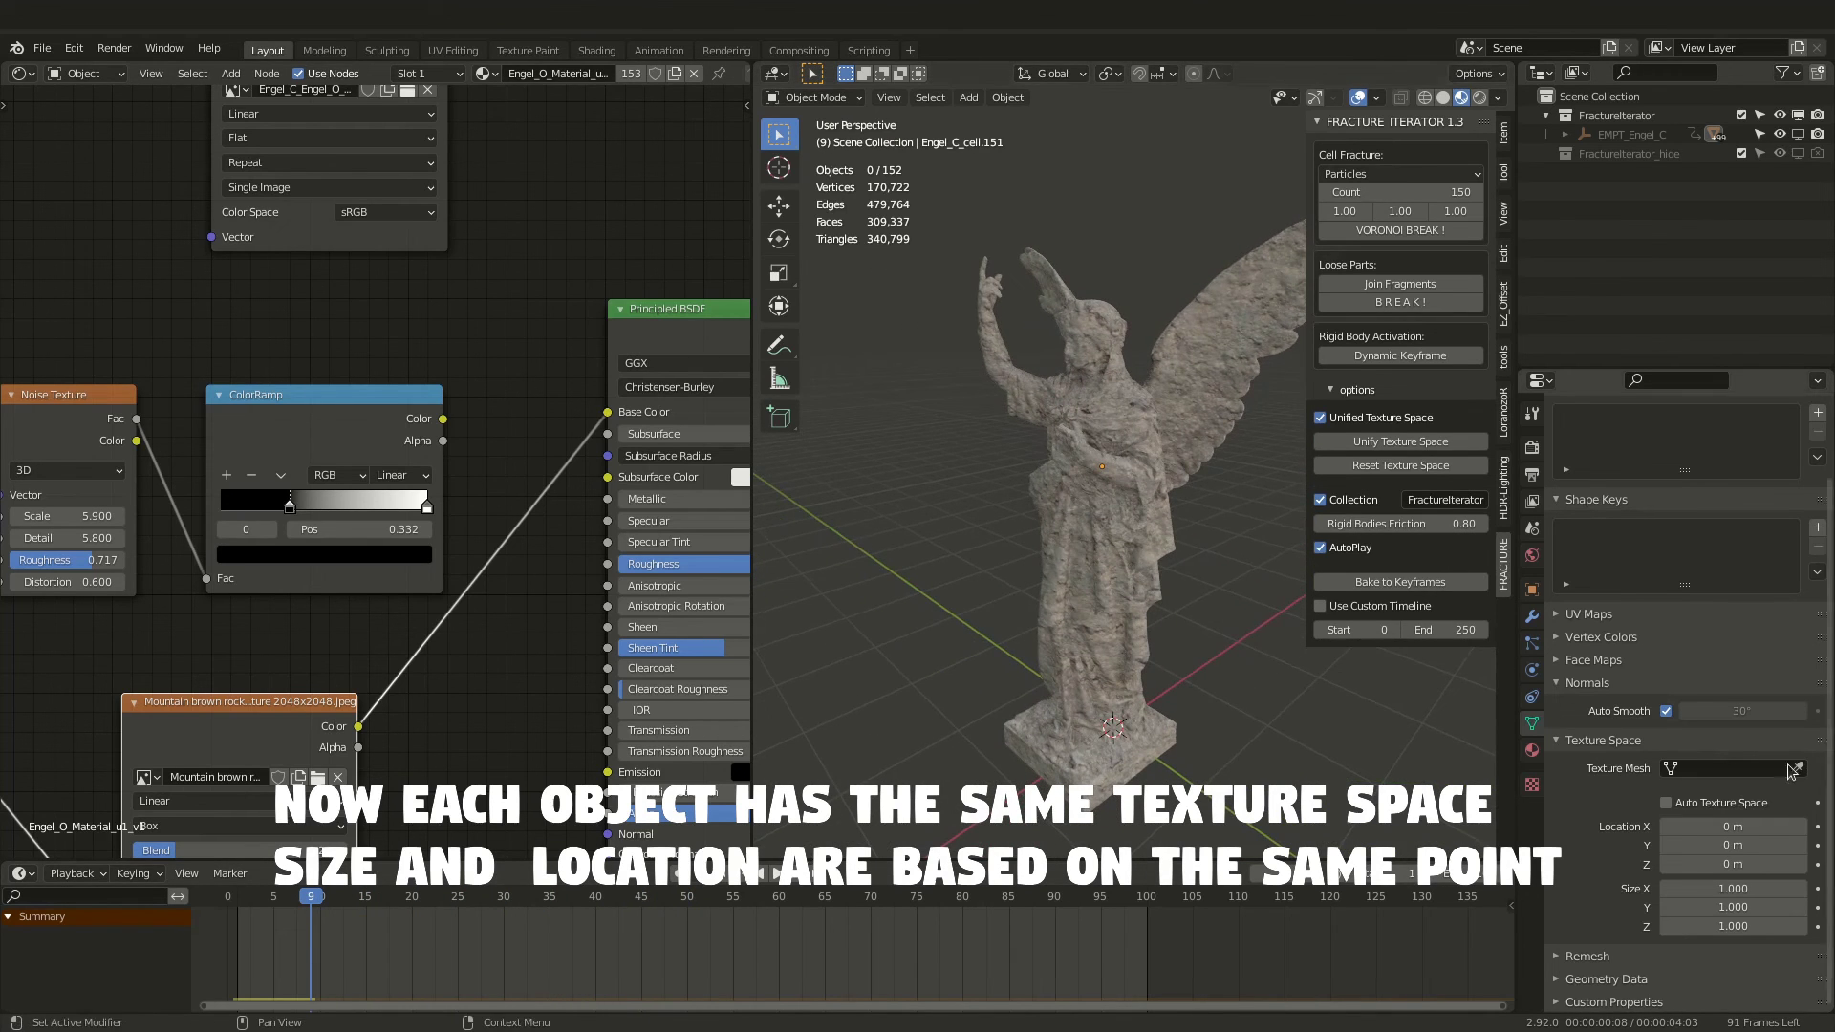
- Compare the texture space values of individual fragments on the torso, lower robe and face
{"action": "left_click", "coordinate": [1164, 522]}
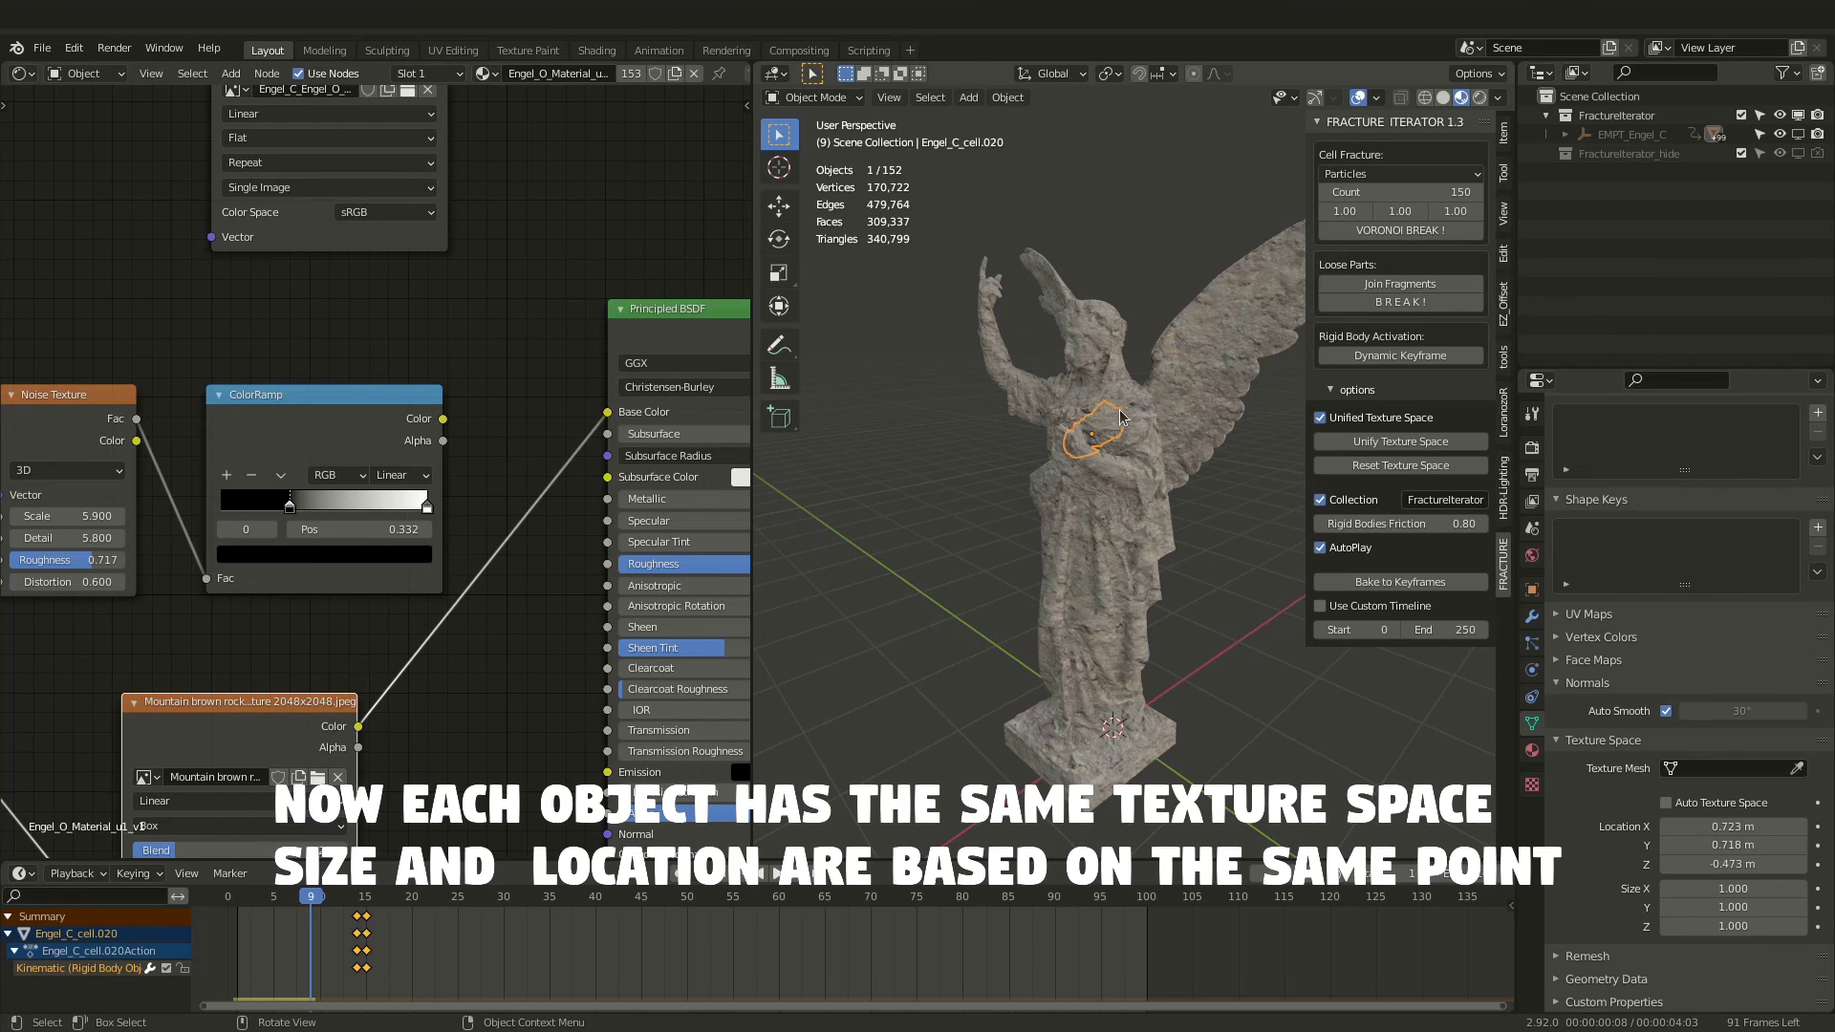
{"action": "left_click", "coordinate": [1100, 659]}
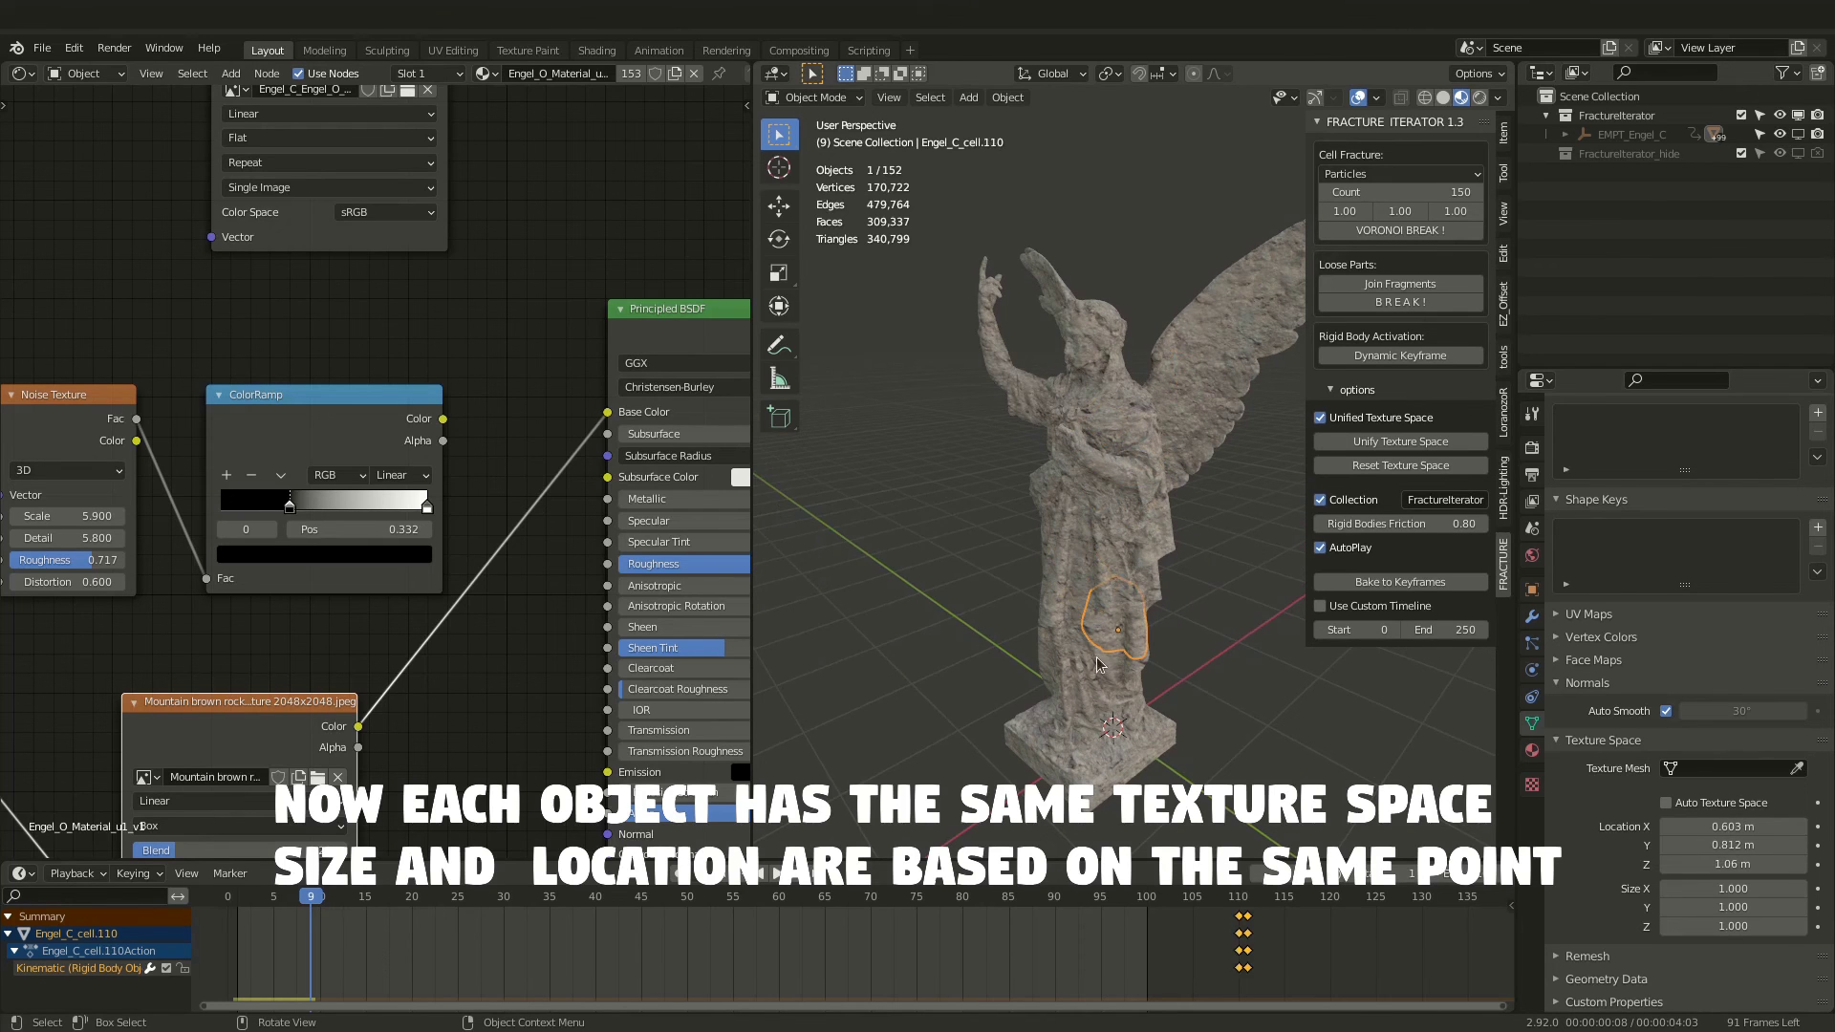
{"action": "left_click", "coordinate": [1102, 351]}
{"action": "scroll", "coordinate": [1095, 428], "scroll_direction": "up", "scroll_amount": 5}
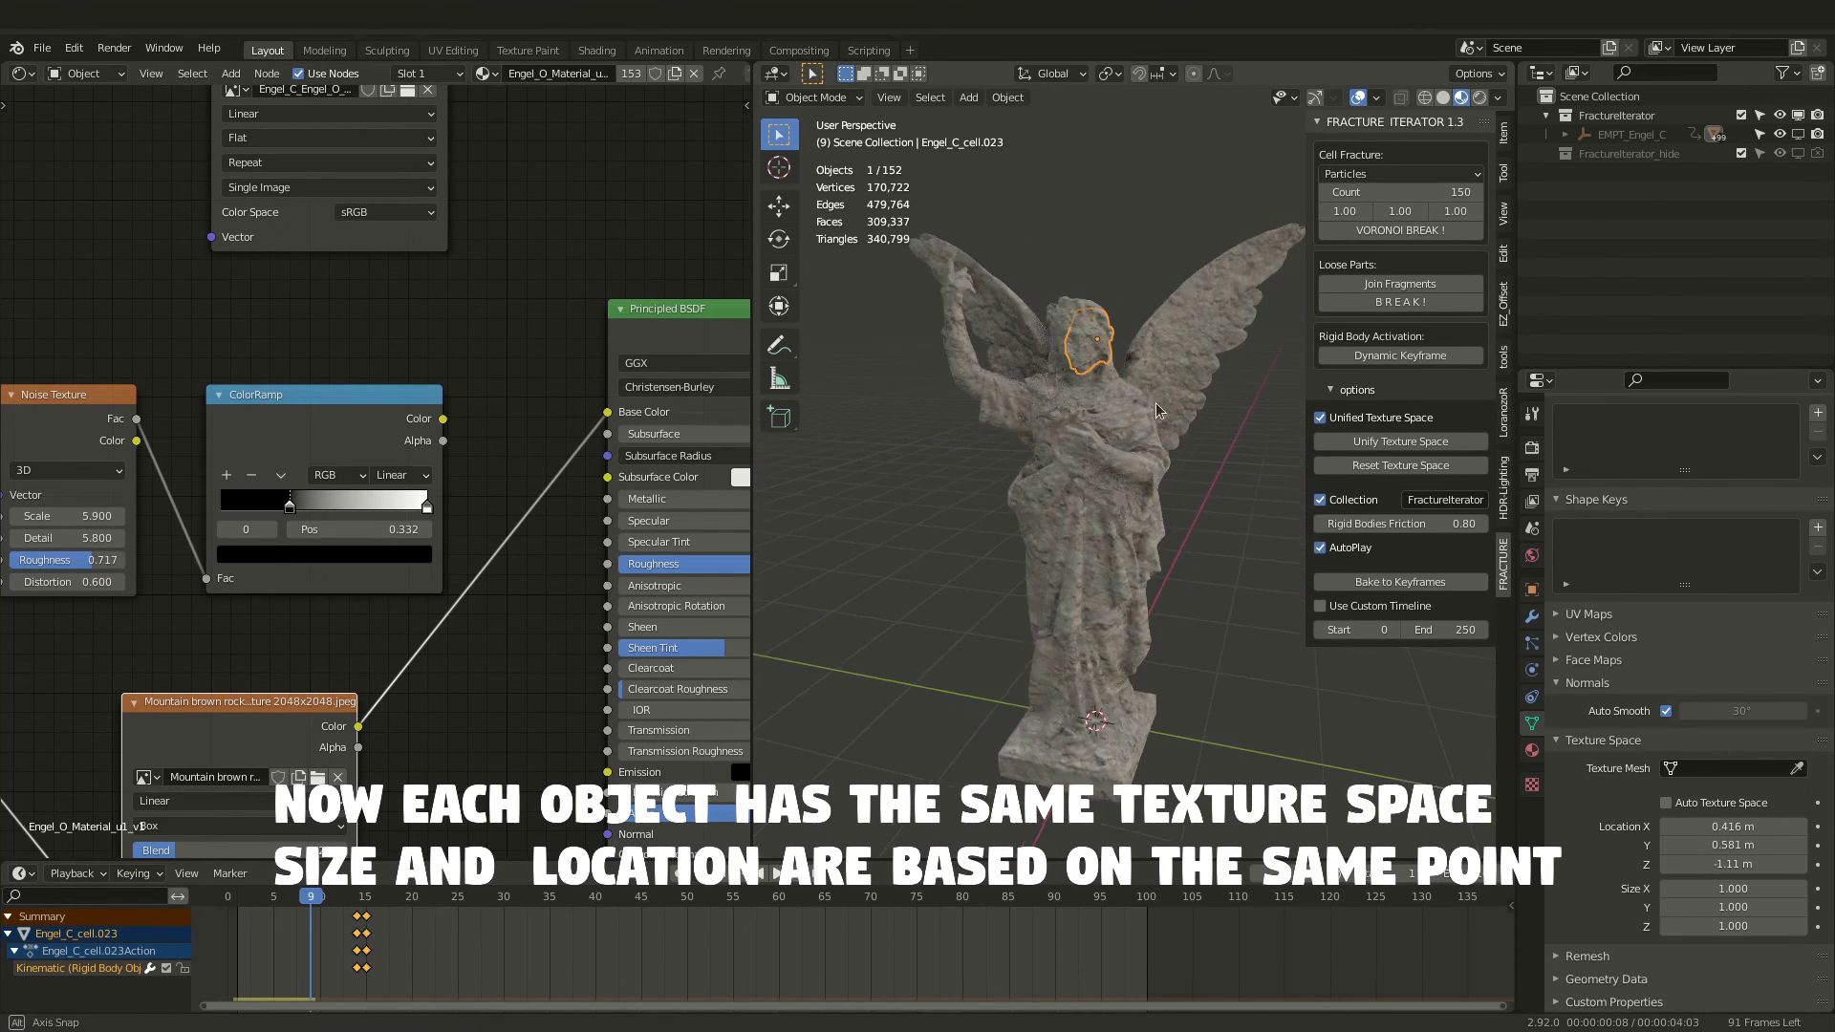
{"action": "middle_click_drag", "start_coordinate": [1089, 551], "coordinate": [1128, 521]}
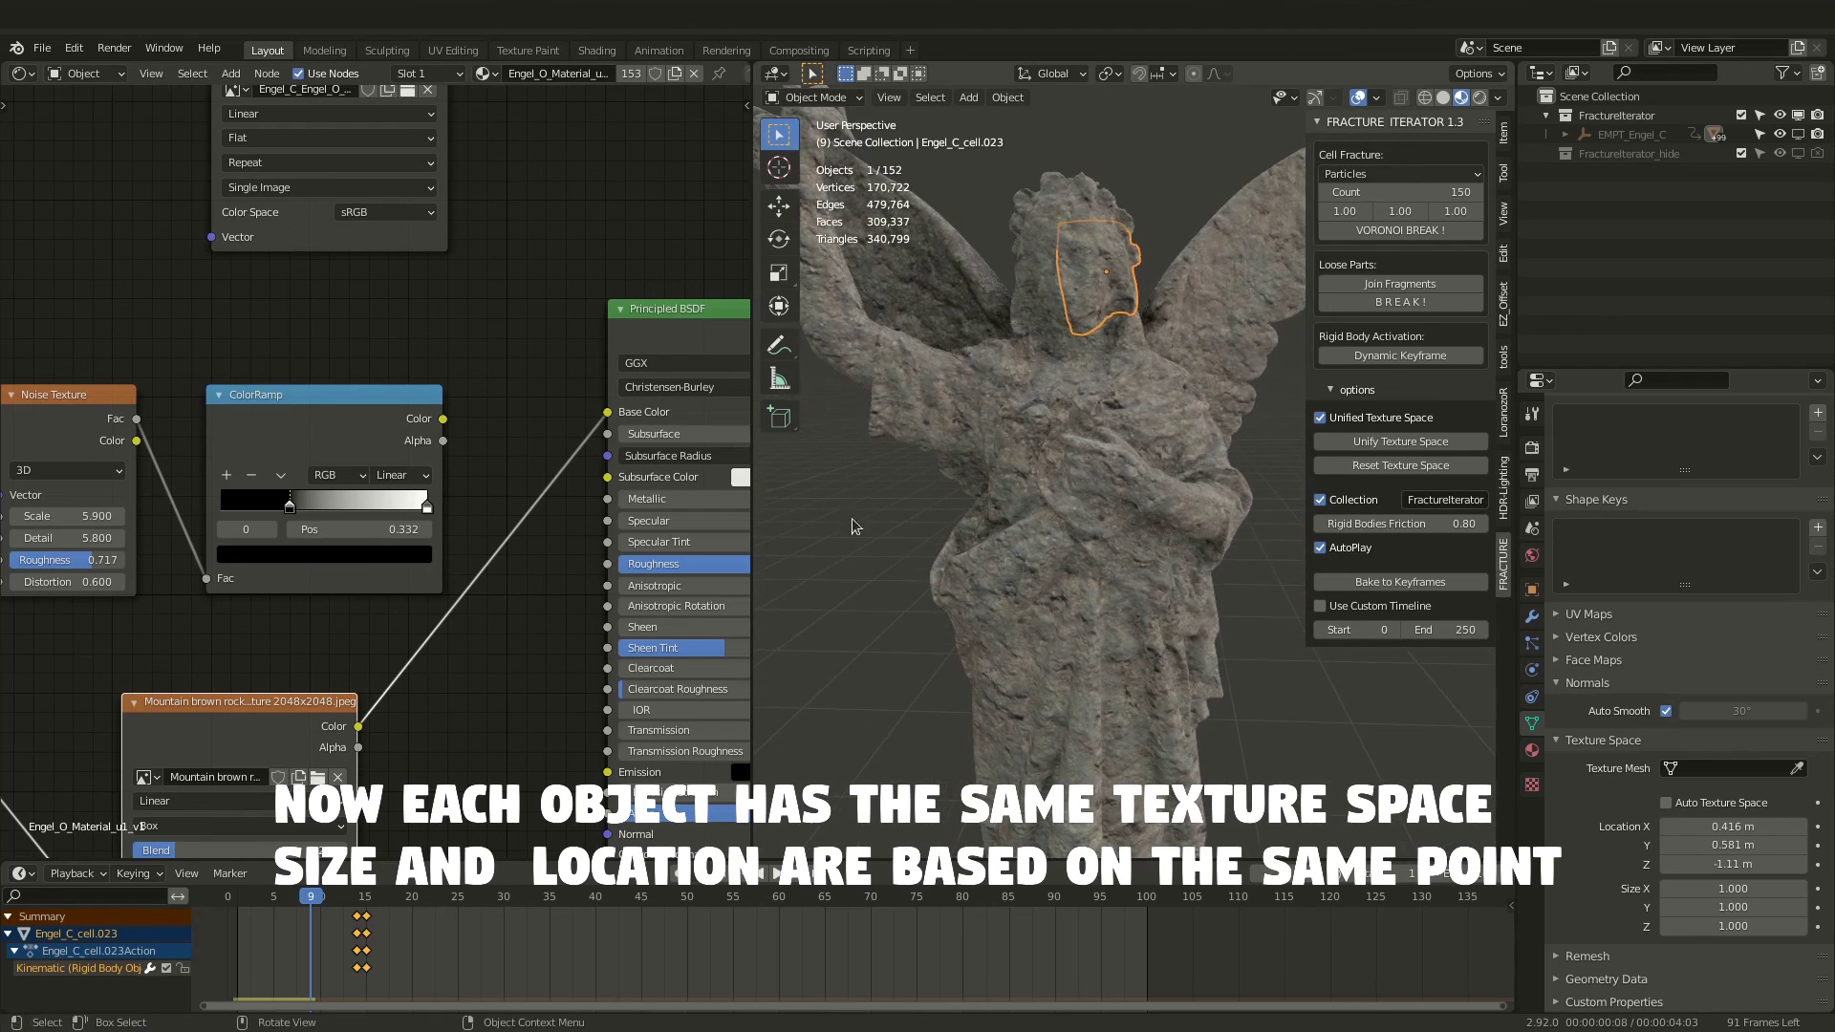
- Reconnect the ColorRamp's Color output to Base Color and set the Noise Texture's Distortion to 1.300
{"action": "left_click_drag", "start_coordinate": [446, 422], "coordinate": [594, 418]}
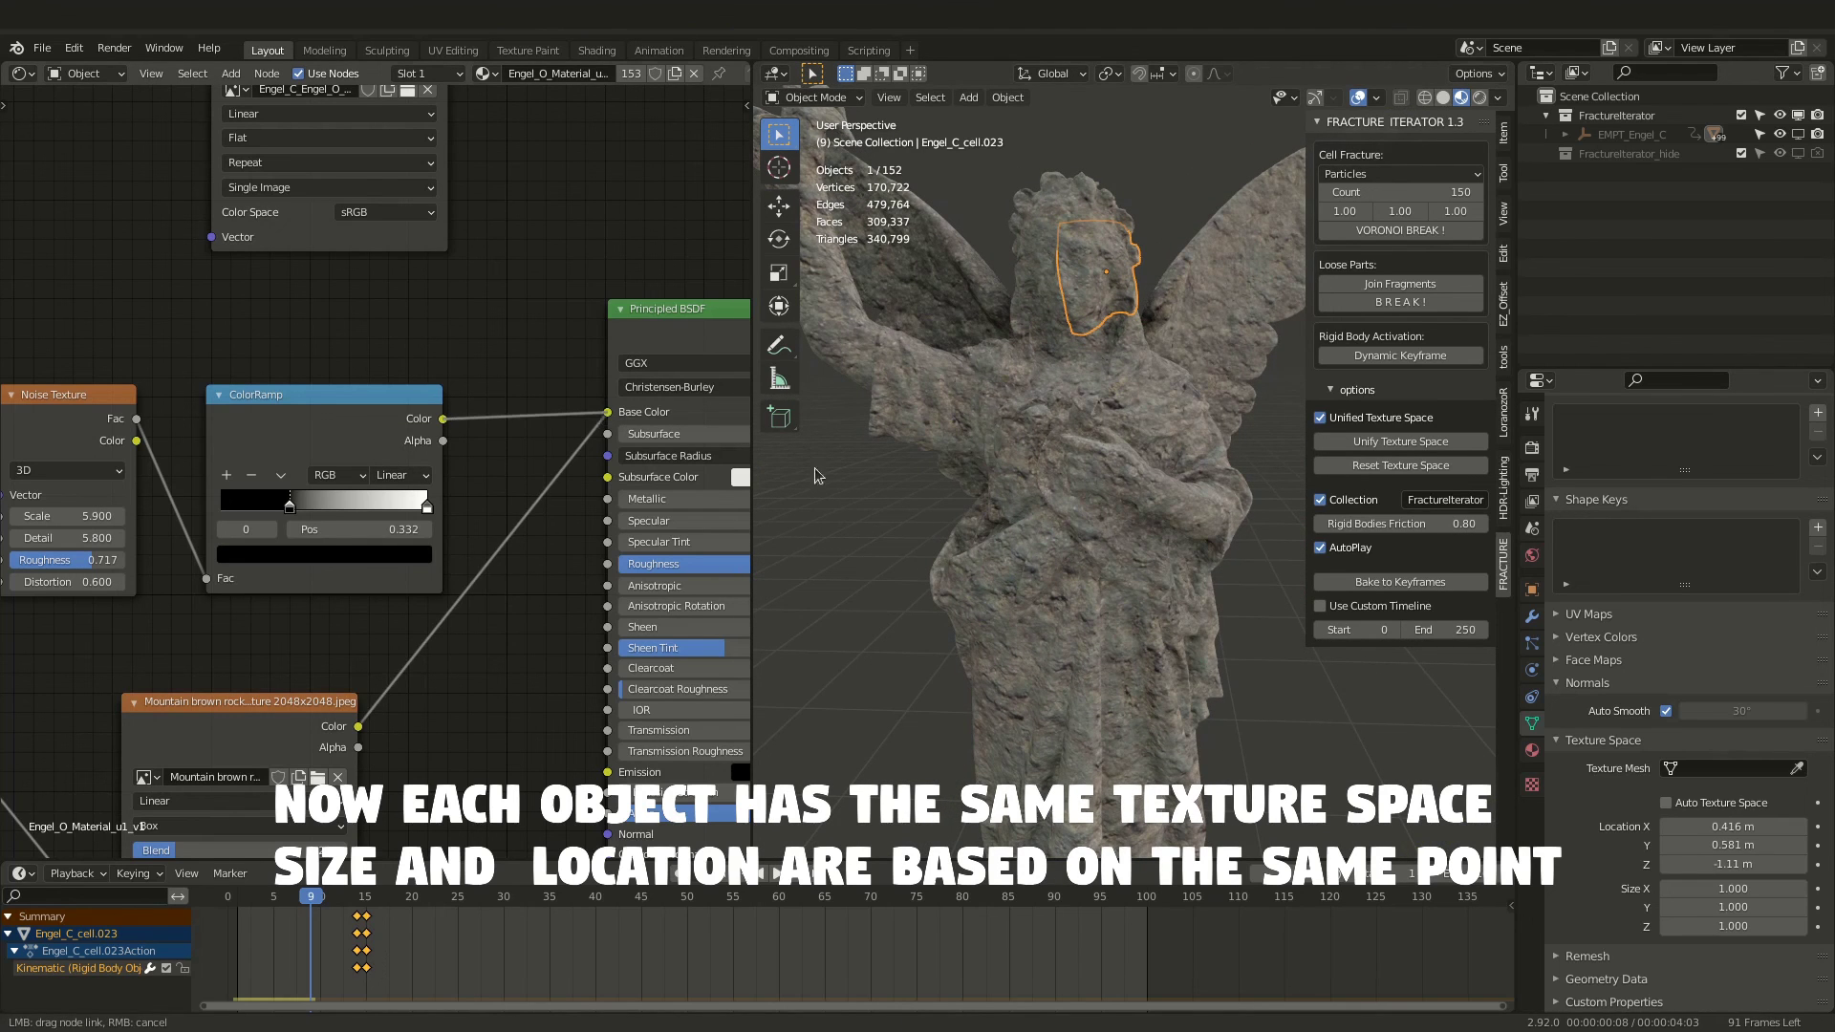
{"action": "middle_click_drag", "start_coordinate": [1161, 622], "coordinate": [1027, 597]}
{"action": "middle_click_drag", "start_coordinate": [219, 626], "coordinate": [463, 622]}
{"action": "left_click_drag", "start_coordinate": [358, 580], "coordinate": [420, 580]}
- Insert a Mapping node on the Texture Coordinate's Generated link feeding the noise and image textures
{"action": "scroll", "coordinate": [310, 619], "scroll_direction": "down", "scroll_amount": 4}
{"action": "middle_click_drag", "start_coordinate": [254, 593], "coordinate": [476, 585]}
{"action": "key", "text": "shift+a"}
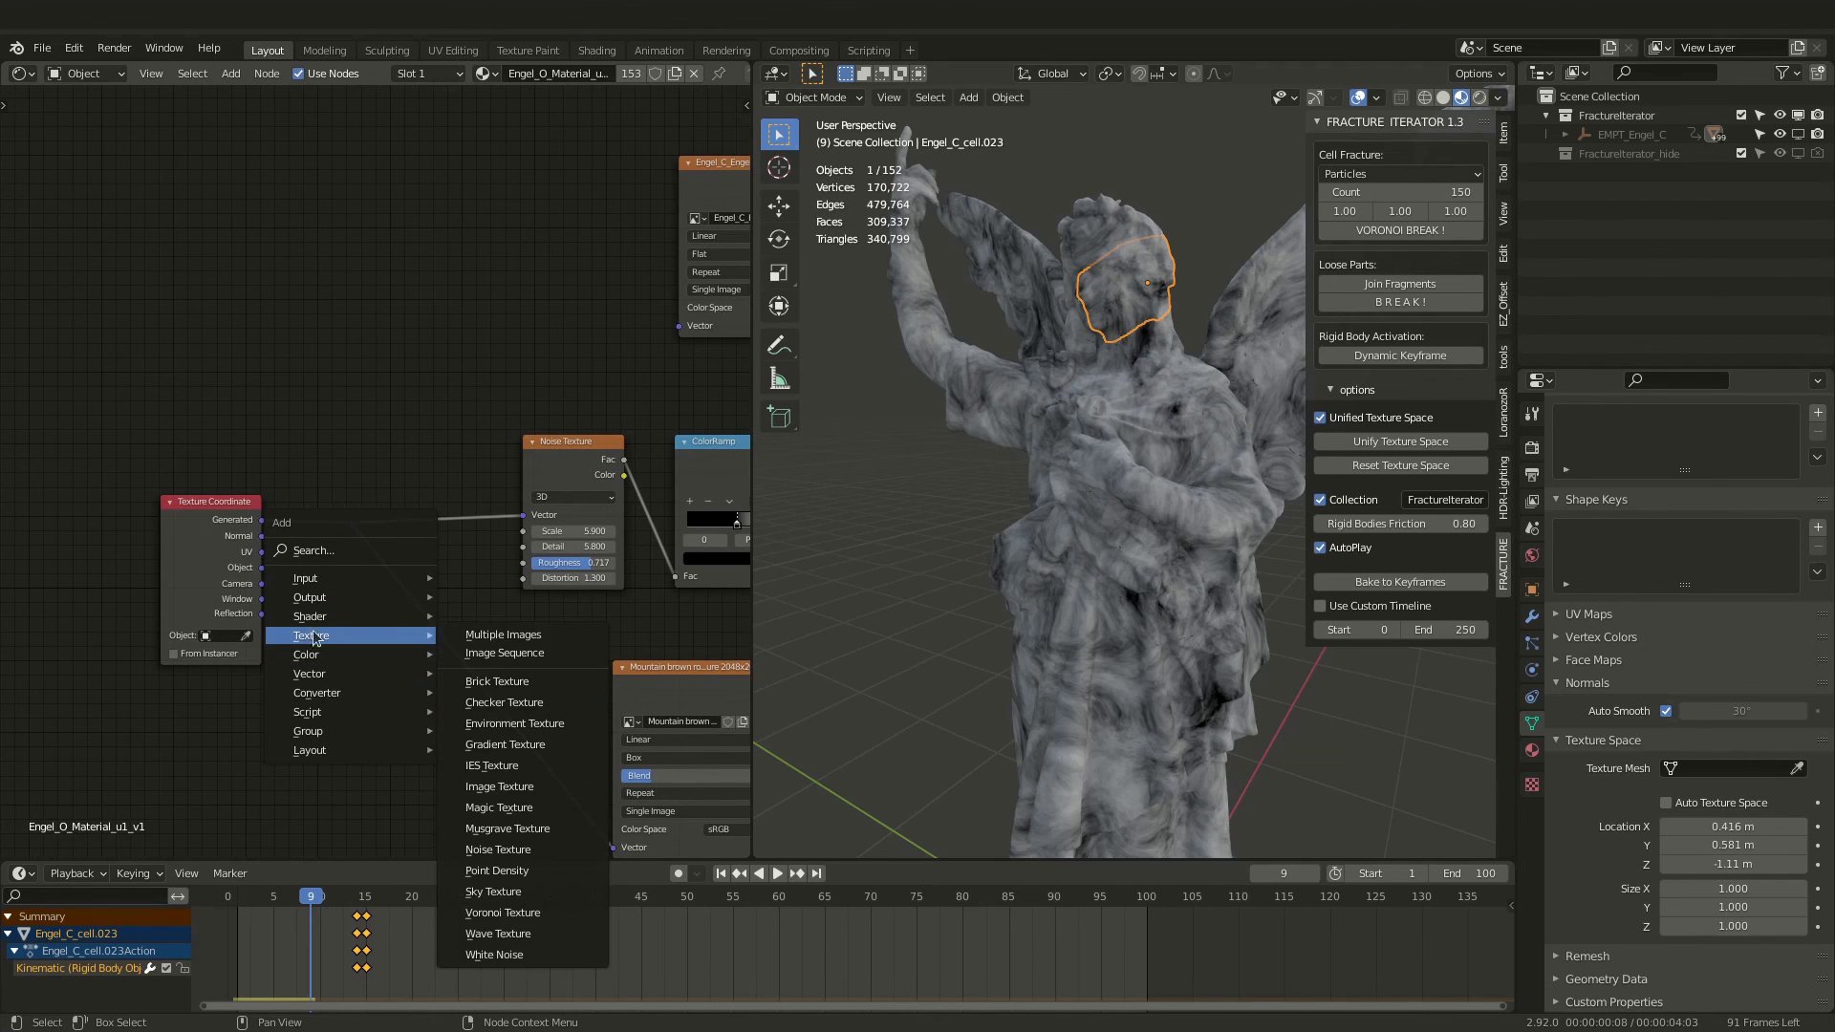
{"action": "mouse_move", "coordinate": [331, 672]}
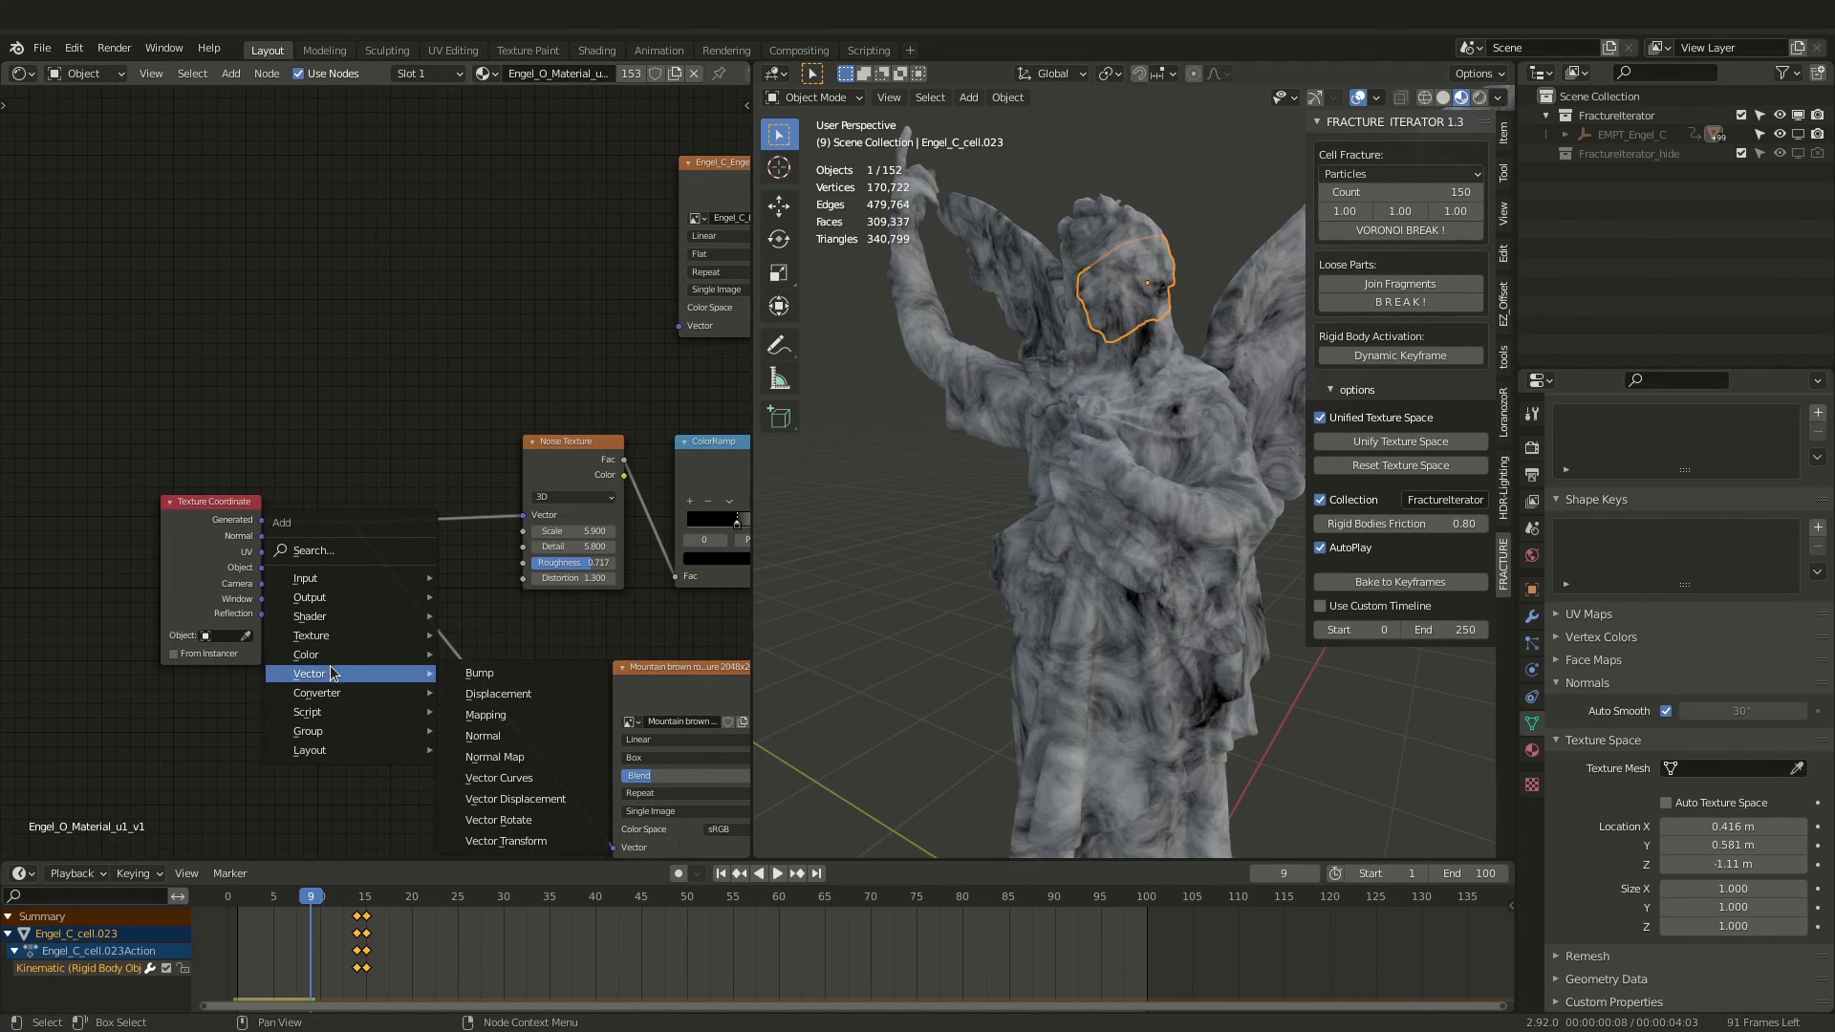
{"action": "left_click", "coordinate": [486, 715]}
{"action": "left_click", "coordinate": [275, 455]}
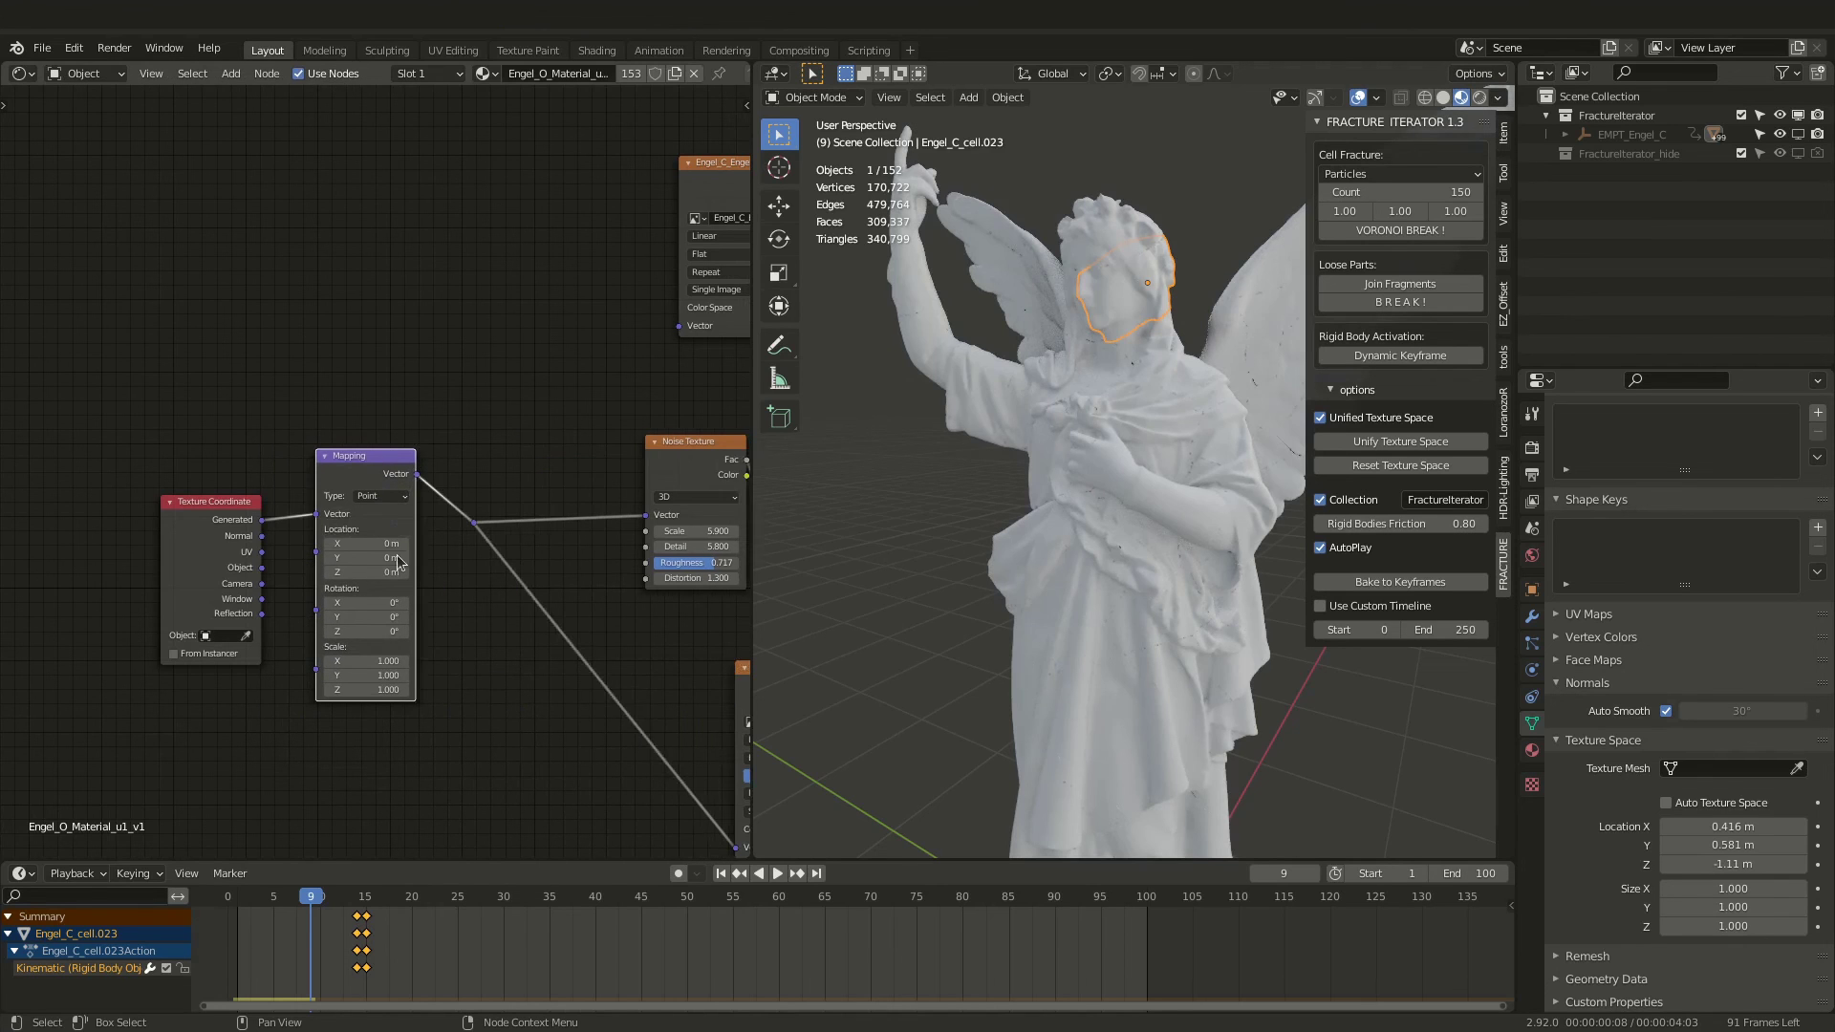
- Set the Mapping node's Location Z to -0.02 m
{"action": "scroll", "coordinate": [336, 672], "scroll_direction": "up", "scroll_amount": 2}
{"action": "scroll", "coordinate": [339, 672], "scroll_direction": "up", "scroll_amount": 2}
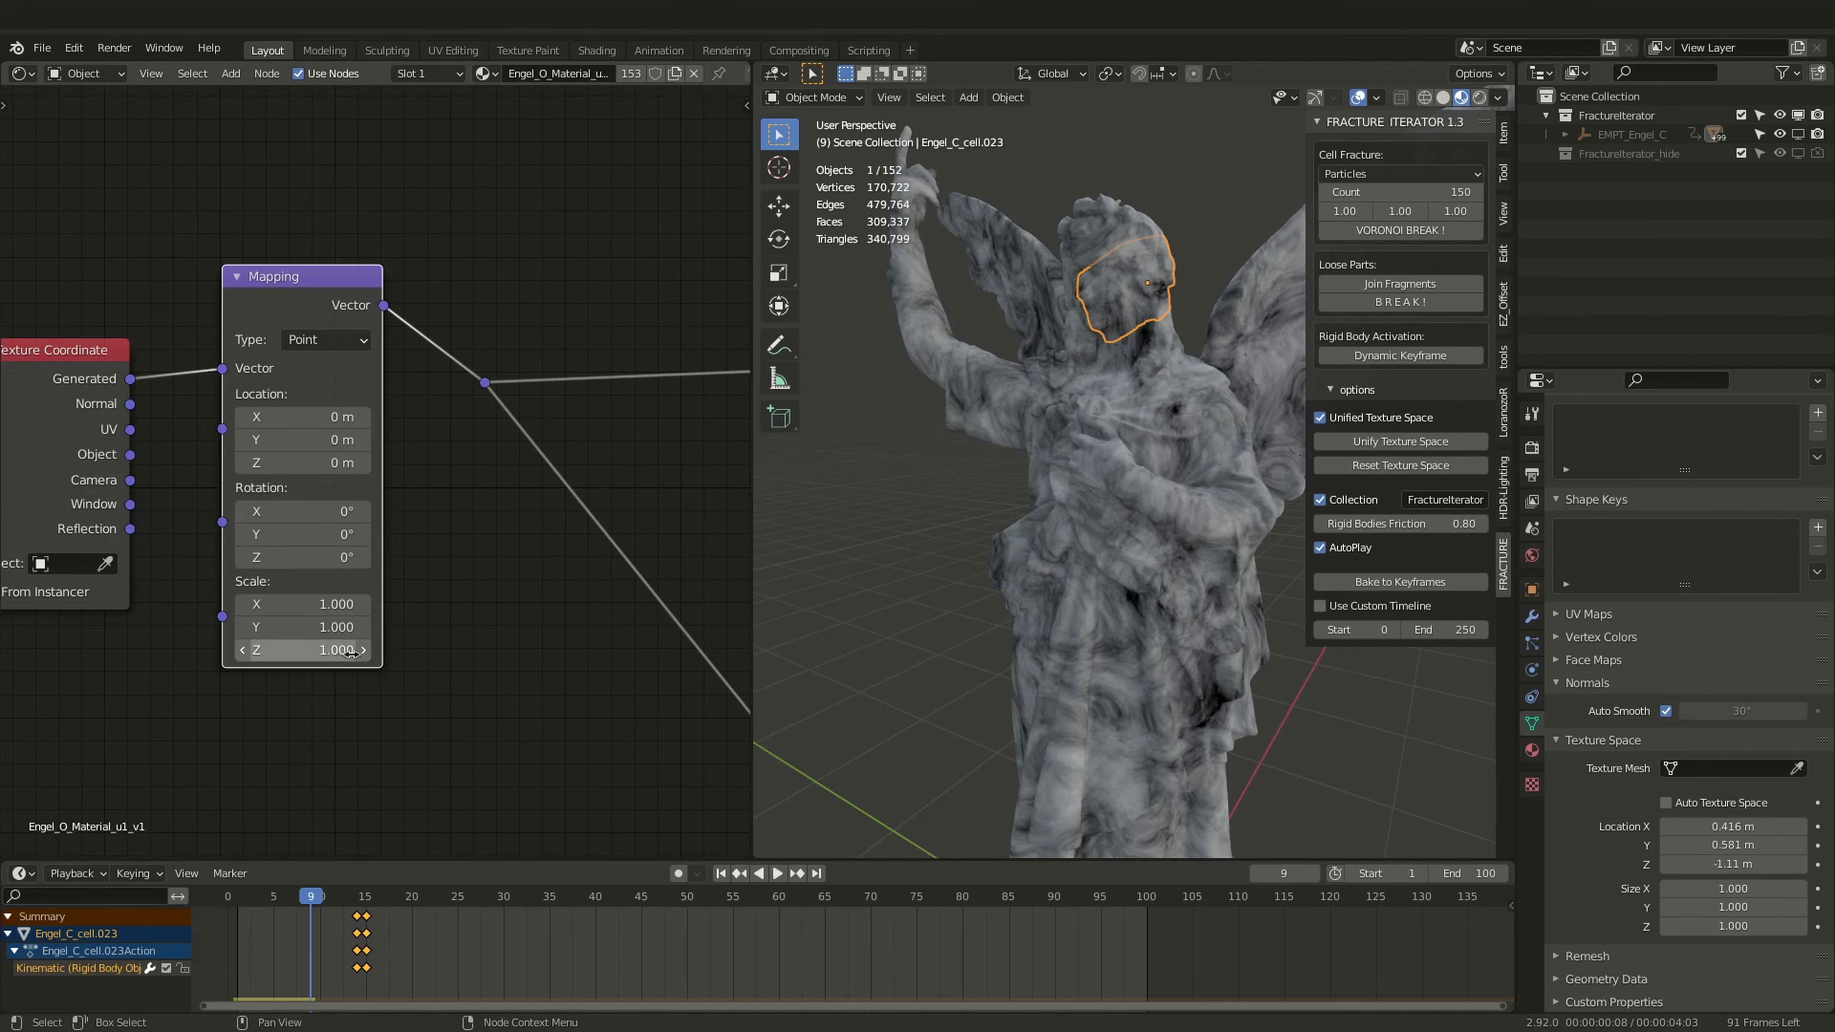
{"action": "mouse_move", "coordinate": [302, 466]}
{"action": "left_mouse_down"}
{"action": "mouse_move", "coordinate": [340, 467]}
{"action": "mouse_move", "coordinate": [300, 466]}
{"action": "left_mouse_up"}
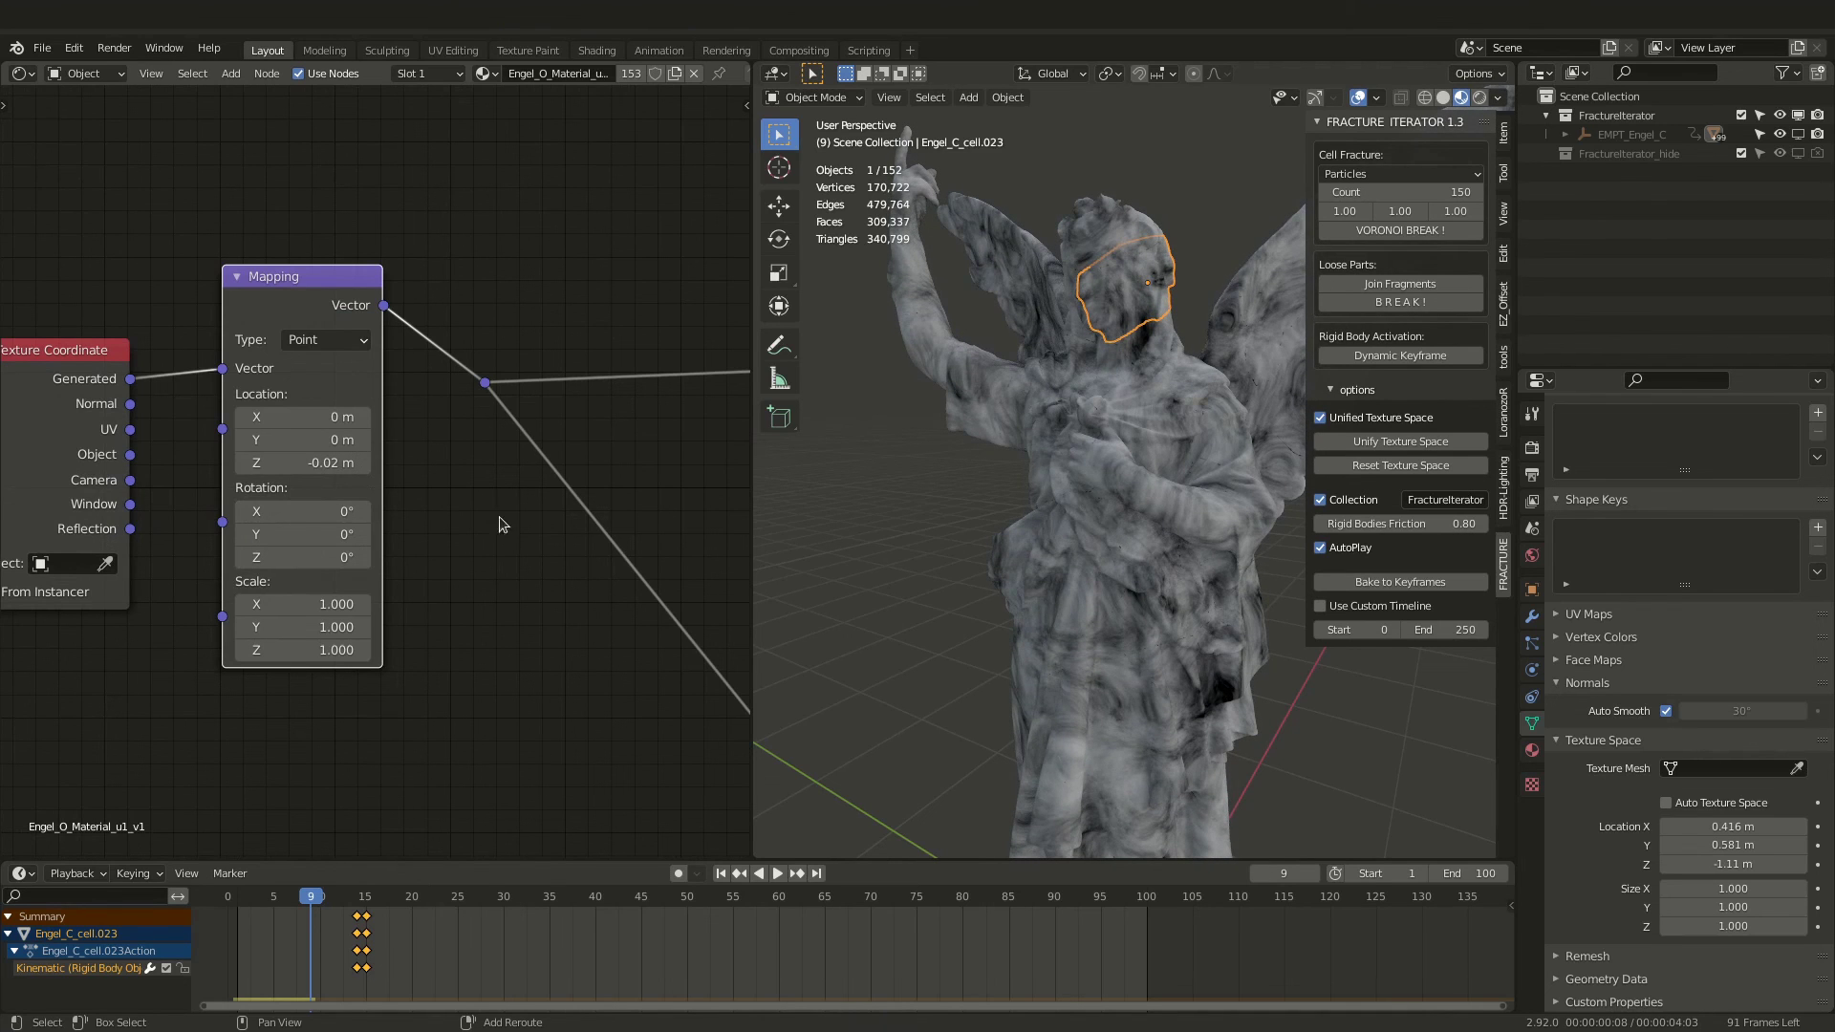
- Play the collapse with the shifted noise texture and scrub the timeline back to frame 2
{"action": "left_click", "coordinate": [923, 518]}
{"action": "key", "text": "space"}
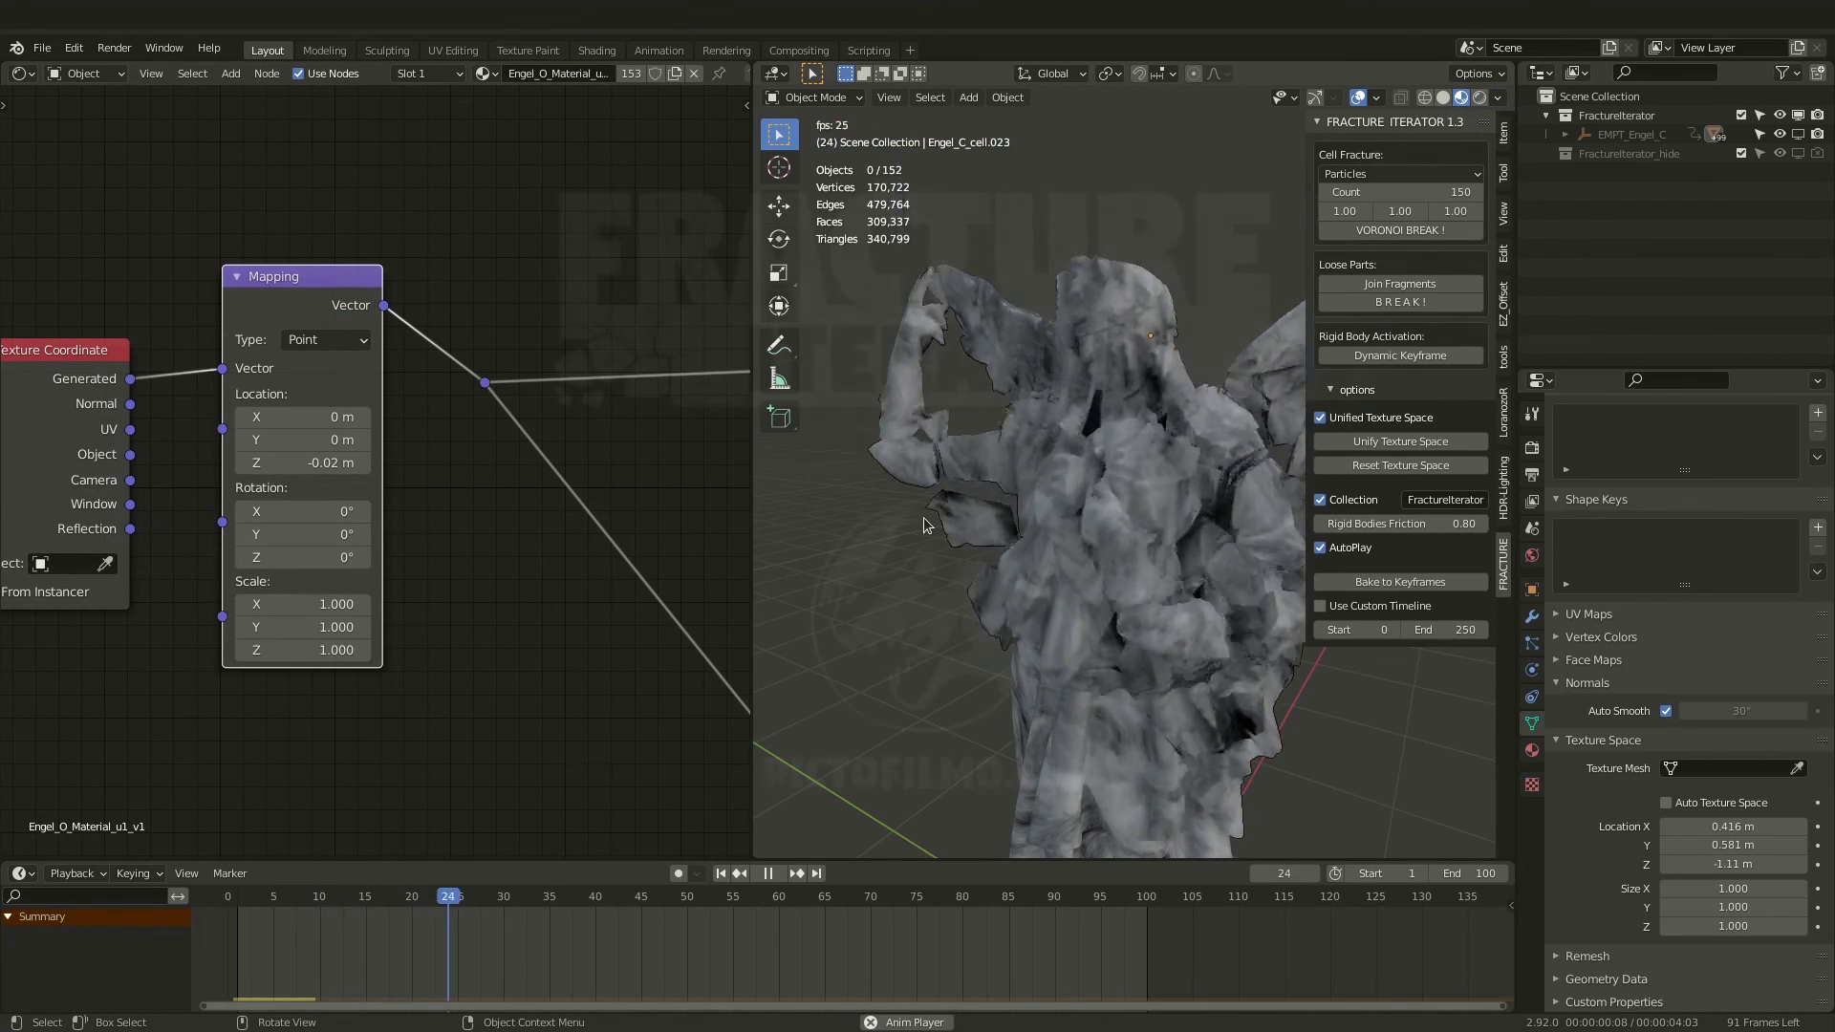
{"action": "key", "text": "space"}
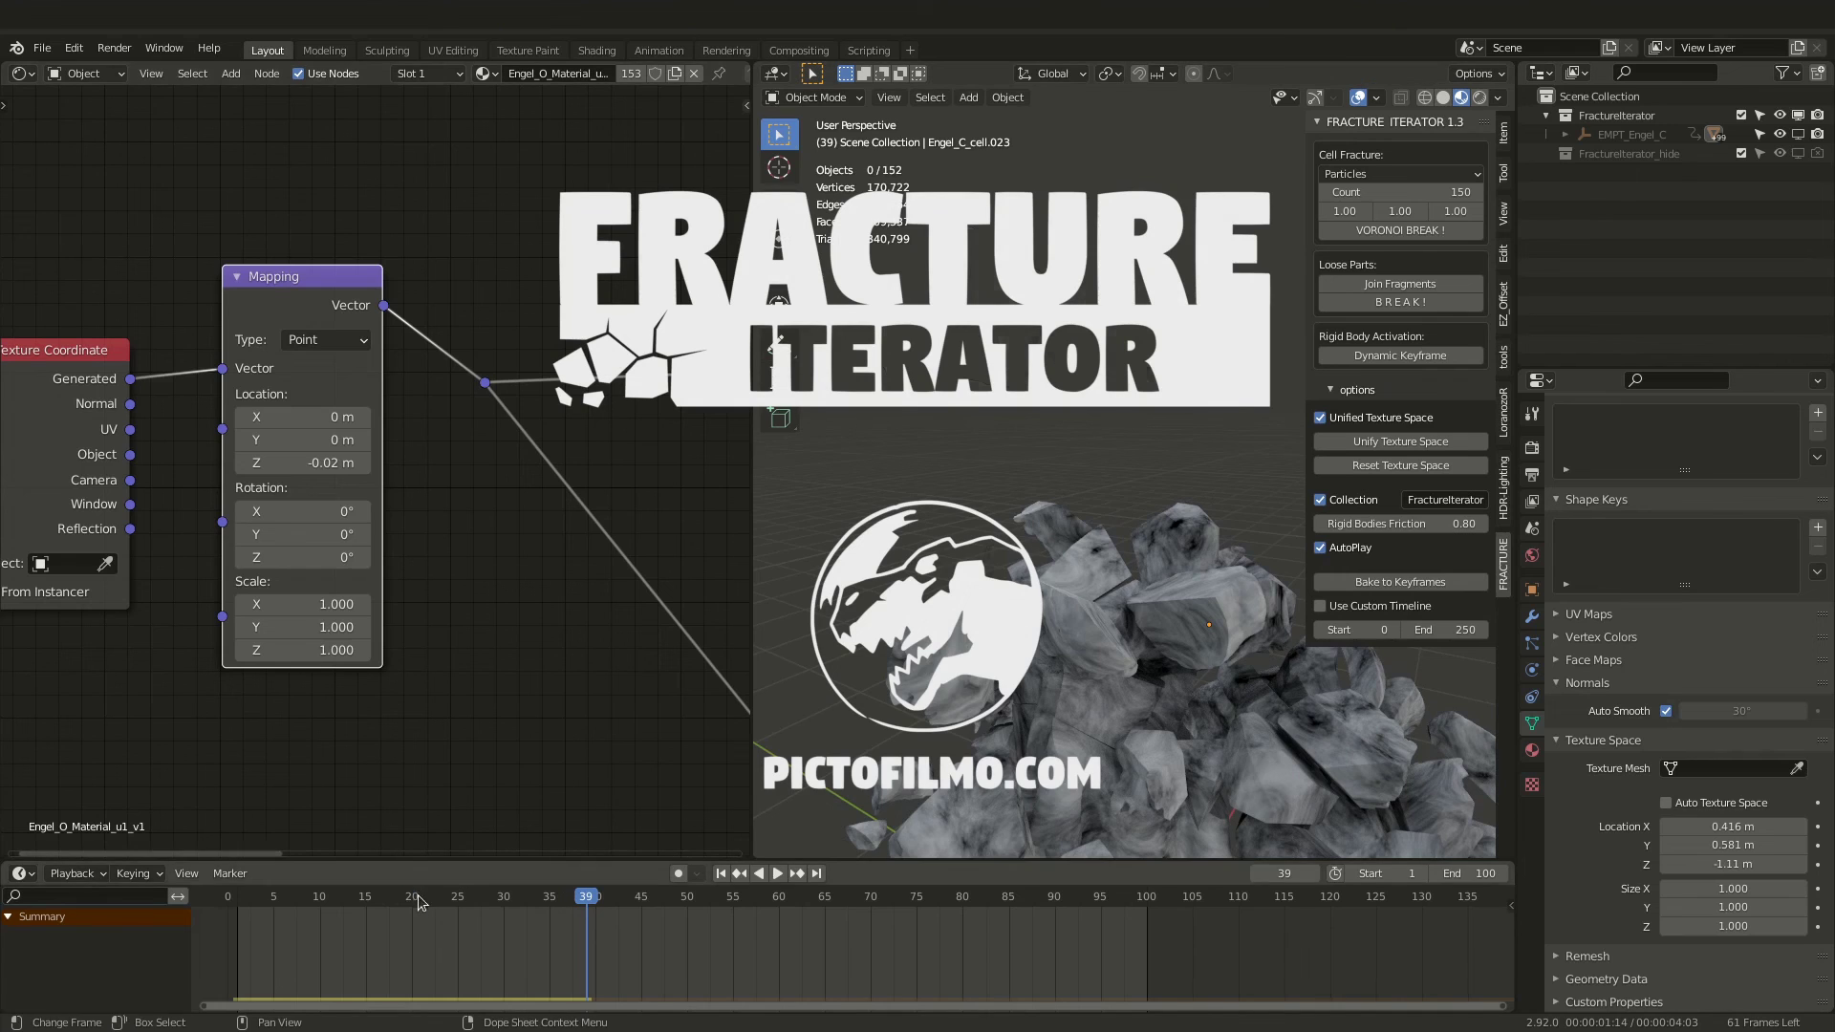
{"action": "left_click_drag", "start_coordinate": [418, 903], "coordinate": [246, 902]}
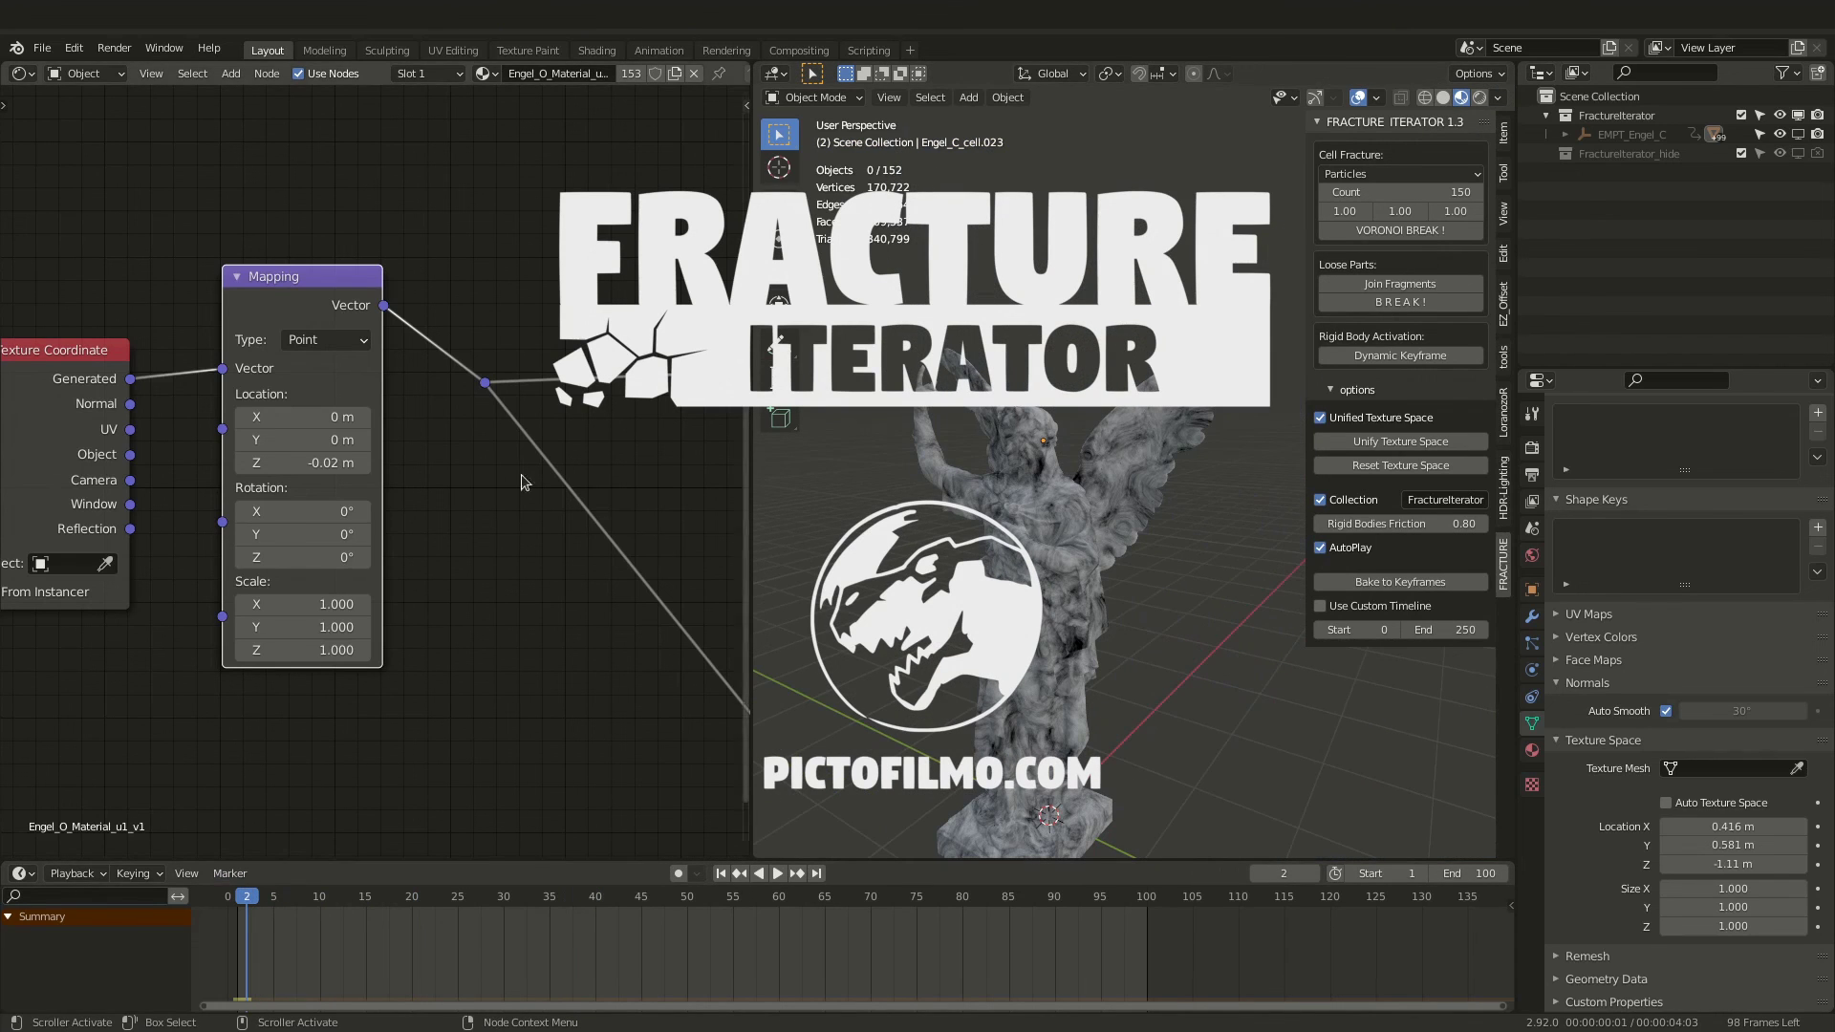